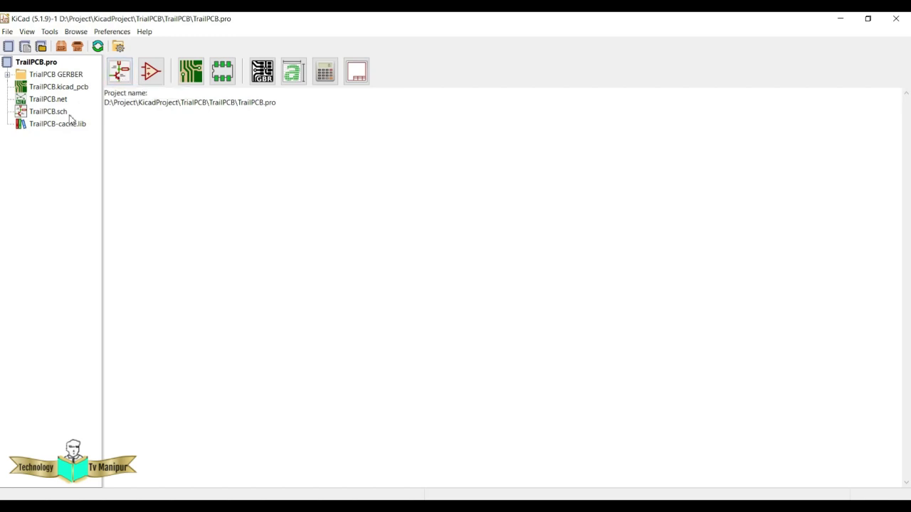
# Open the schematic layout editor and move the whole rectifier circuit up near the sheet's upper edge, then minimize the editor.
pyautogui.click(121, 74)
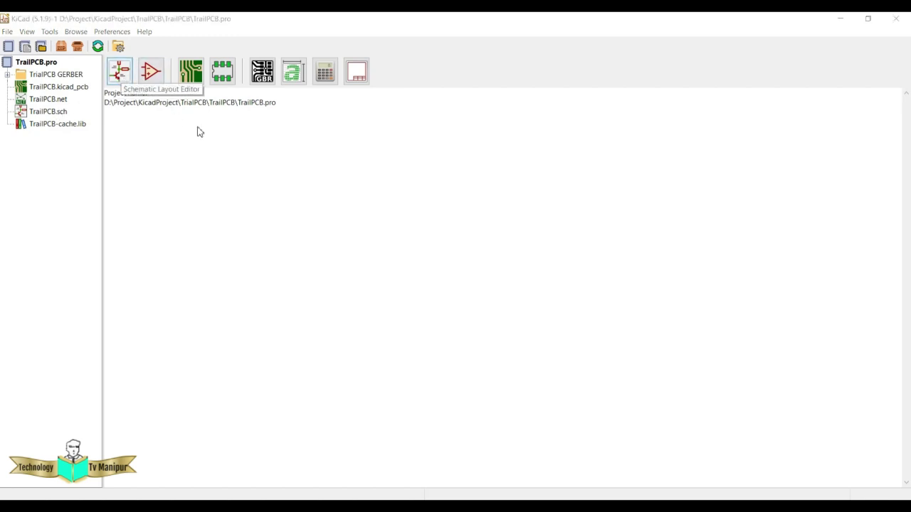
pyautogui.moveTo(279, 158); pyautogui.dragTo(554, 272)
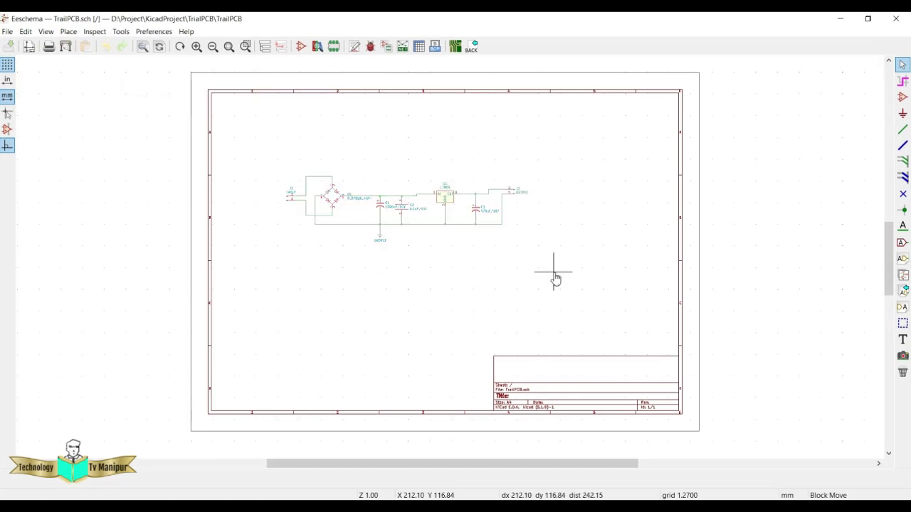
pyautogui.click(552, 205)
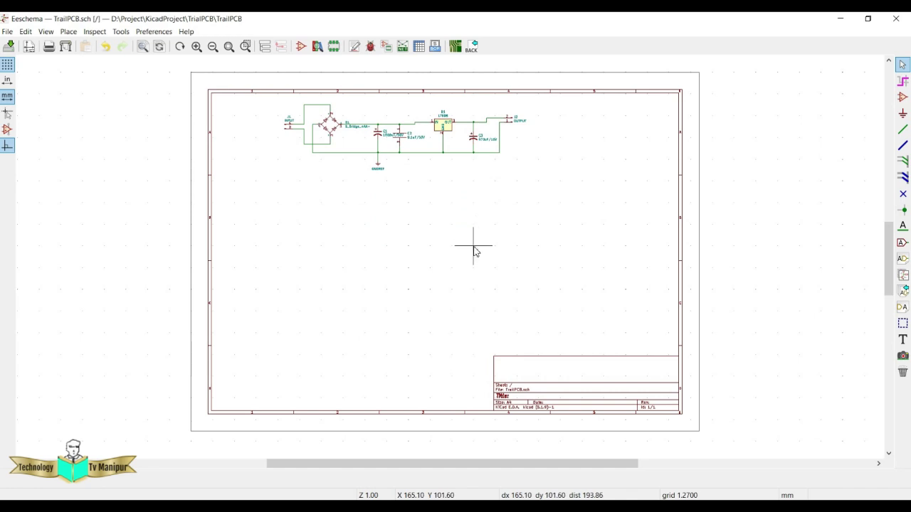
pyautogui.click(840, 19)
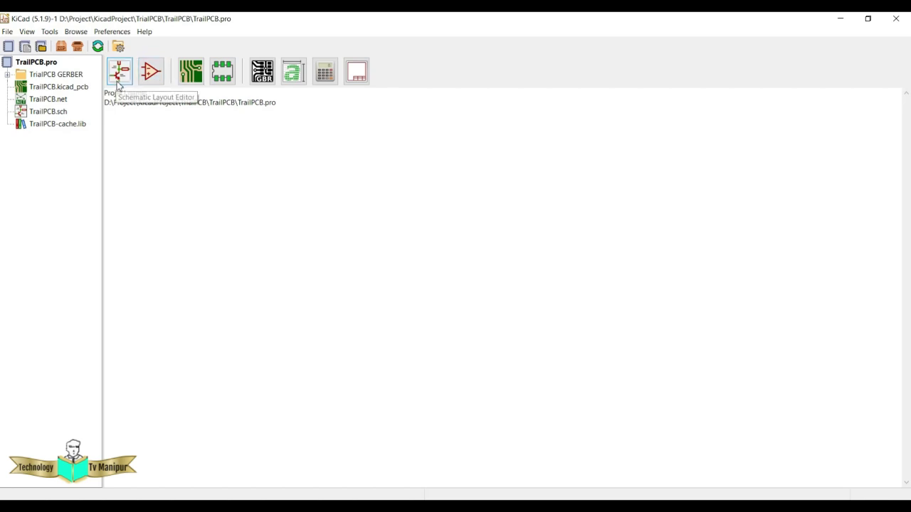
# Return to the schematic and examine the rectifier circuit, including bridge D1, the capacitors and the L7805 regulator.
pyautogui.click(118, 74)
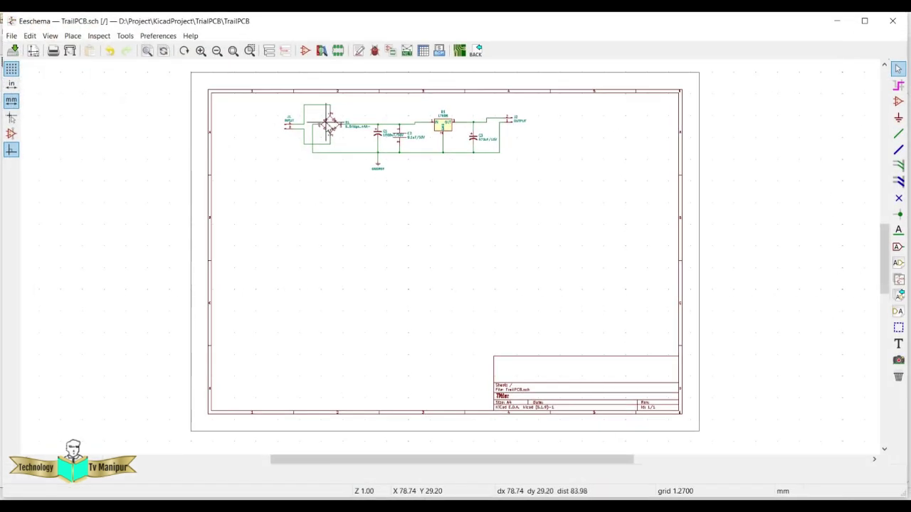
pyautogui.scroll(5, 329, 126)
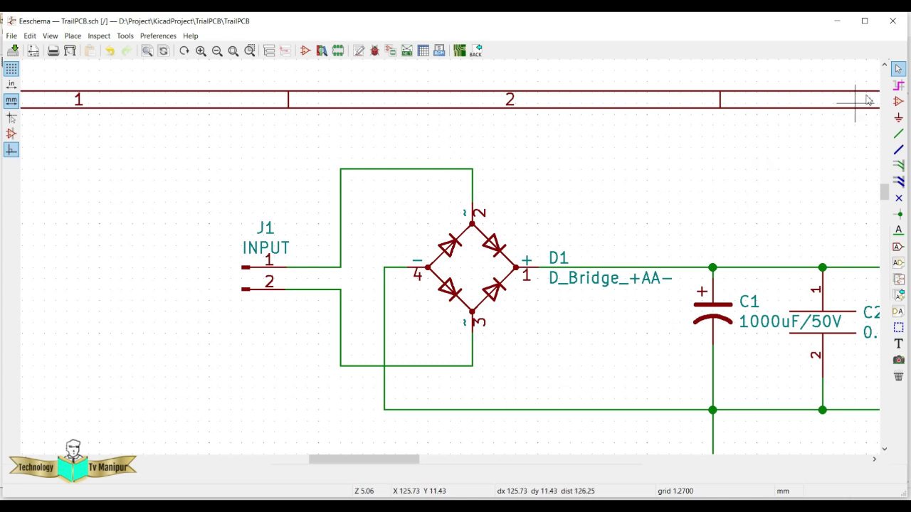
pyautogui.click(472, 257)
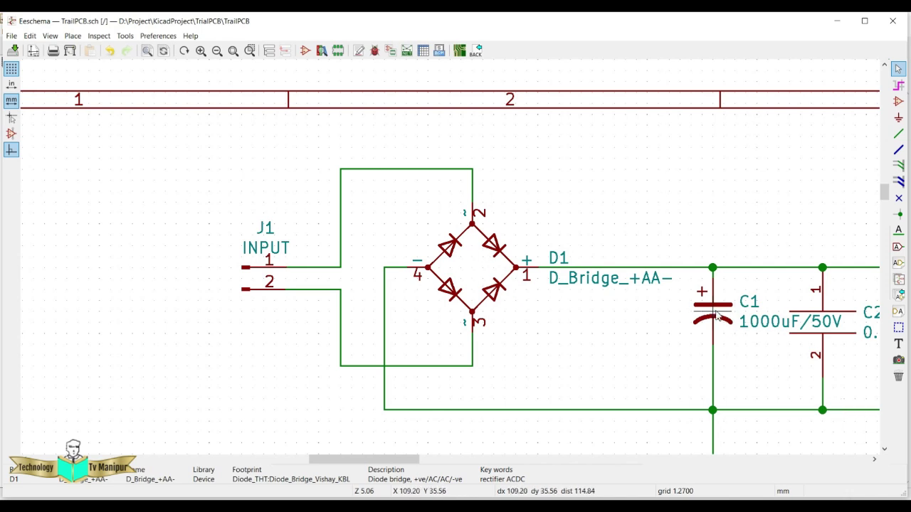
pyautogui.scroll(-5, 723, 322)
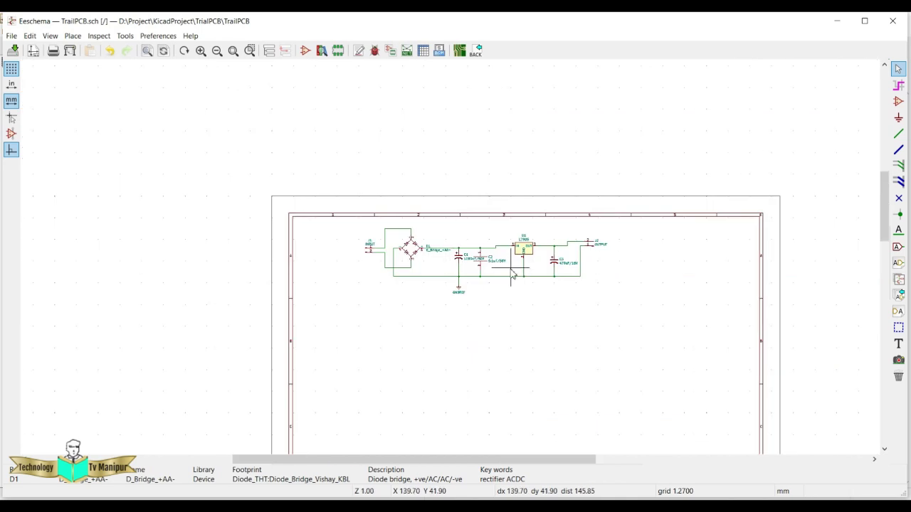
pyautogui.scroll(4, 498, 256)
pyautogui.scroll(-1, 388, 250)
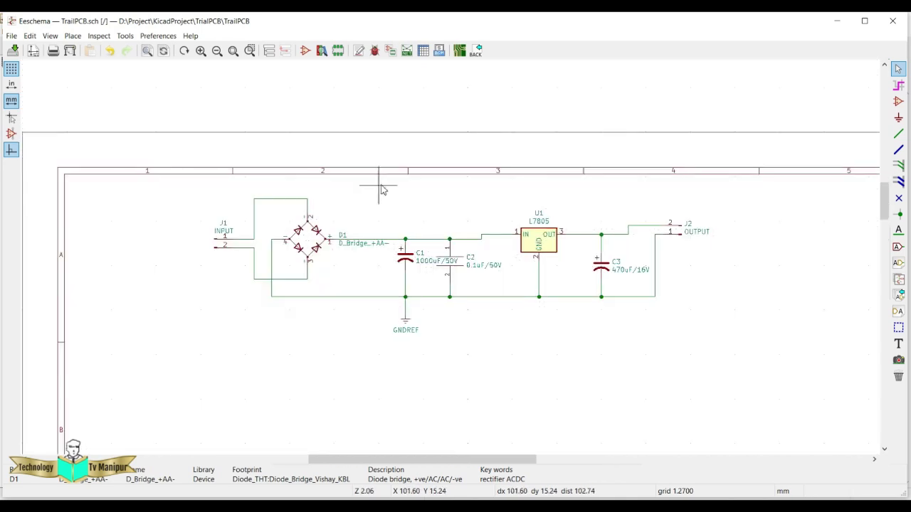
pyautogui.click(837, 20)
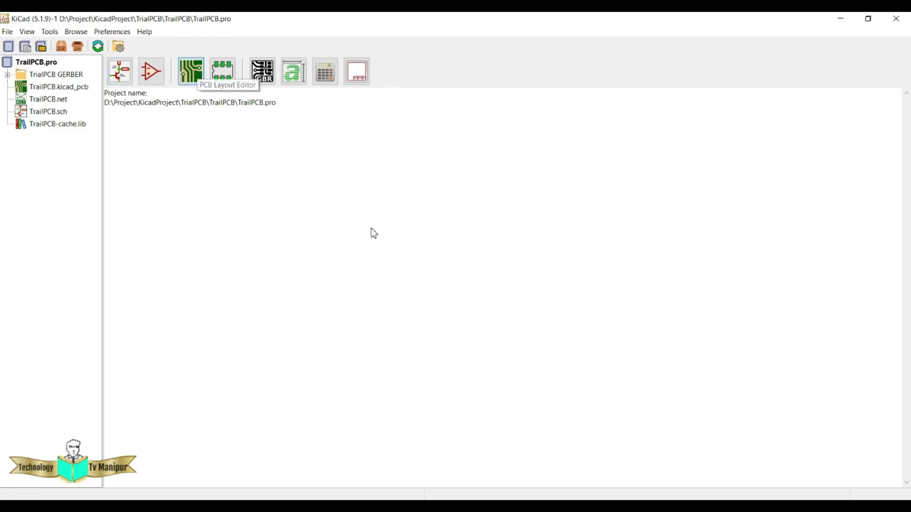
# Open the PCB layout editor, examine the rectifier board and its ESD logo footprint, and close the layout.
pyautogui.click(196, 79)
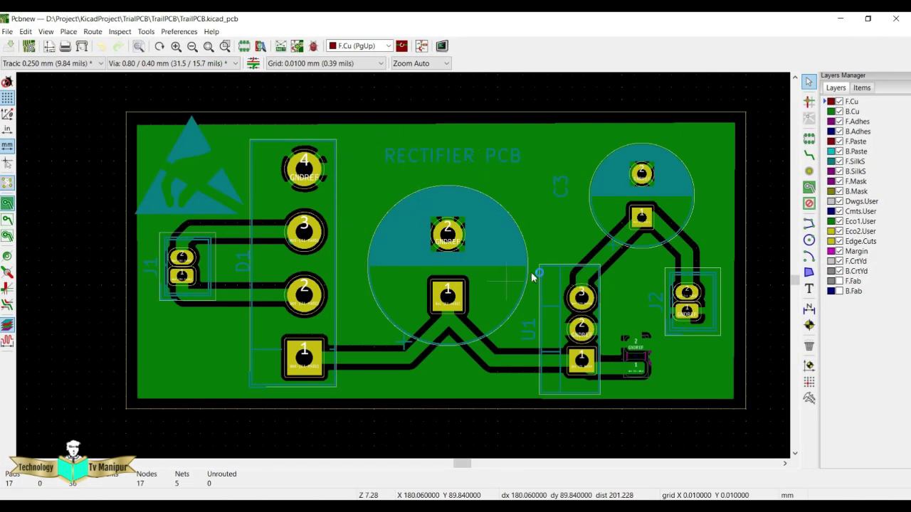
pyautogui.click(196, 121)
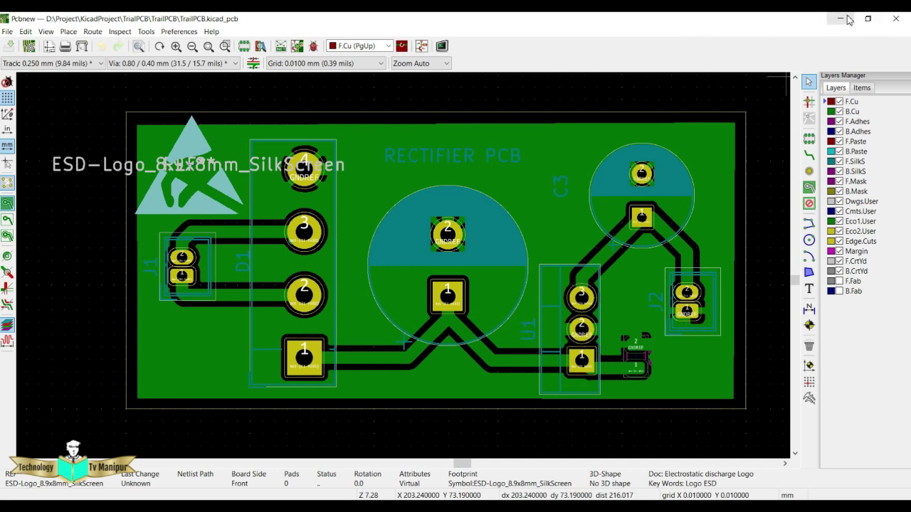
pyautogui.click(896, 18)
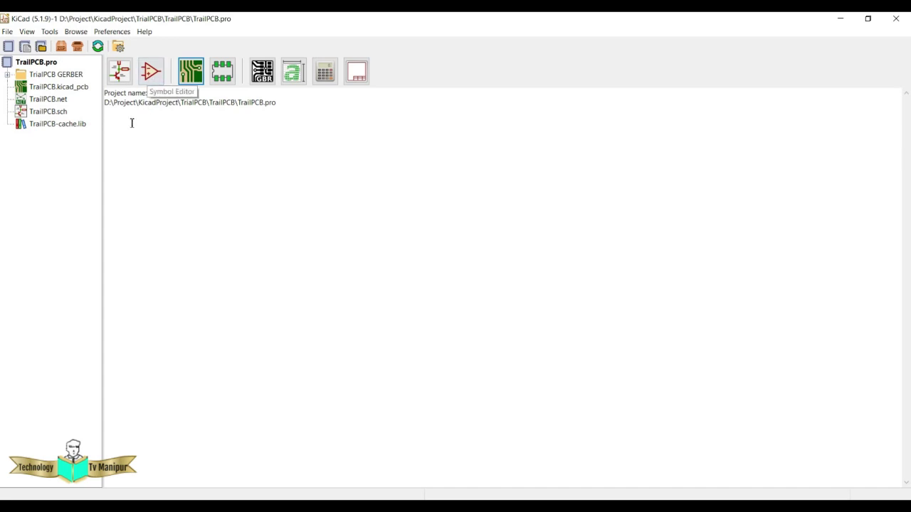
# Open the Symbol Editor and look through its available symbol libraries and library creation commands.
pyautogui.click(152, 74)
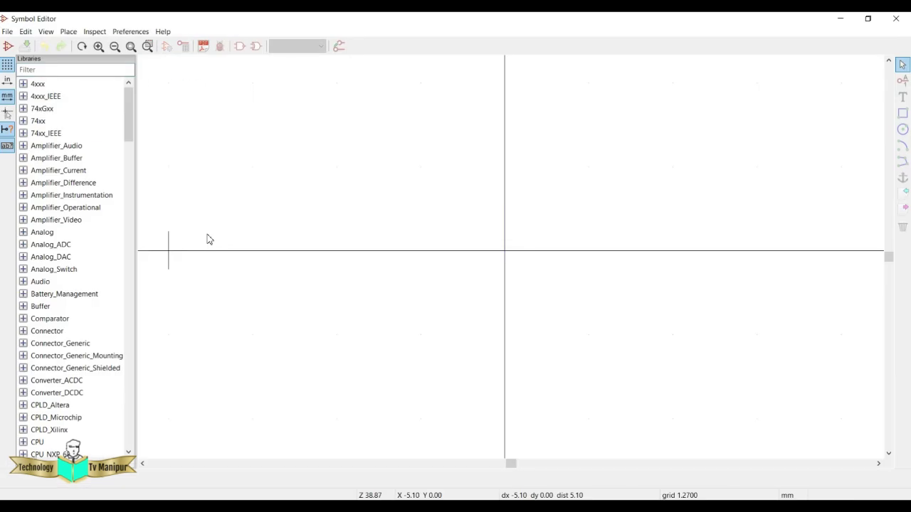
pyautogui.scroll(-9, 58, 207)
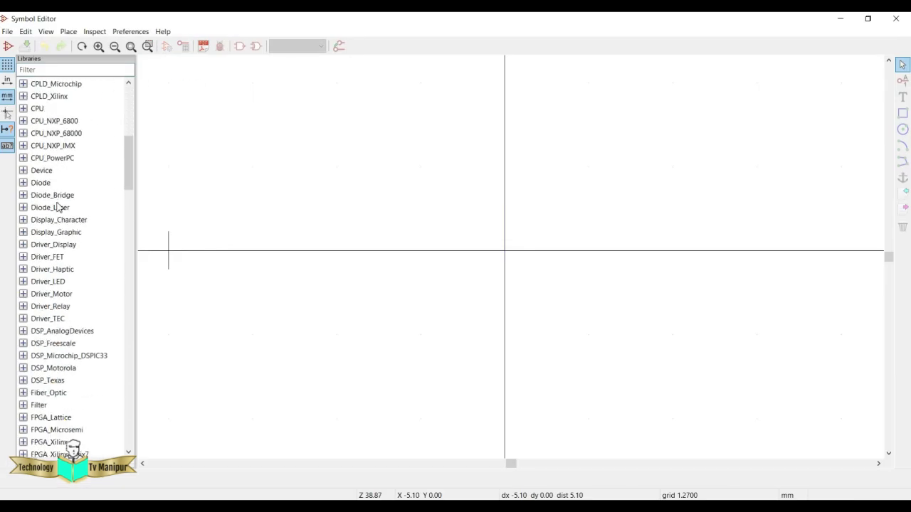
pyautogui.scroll(-17, 58, 207)
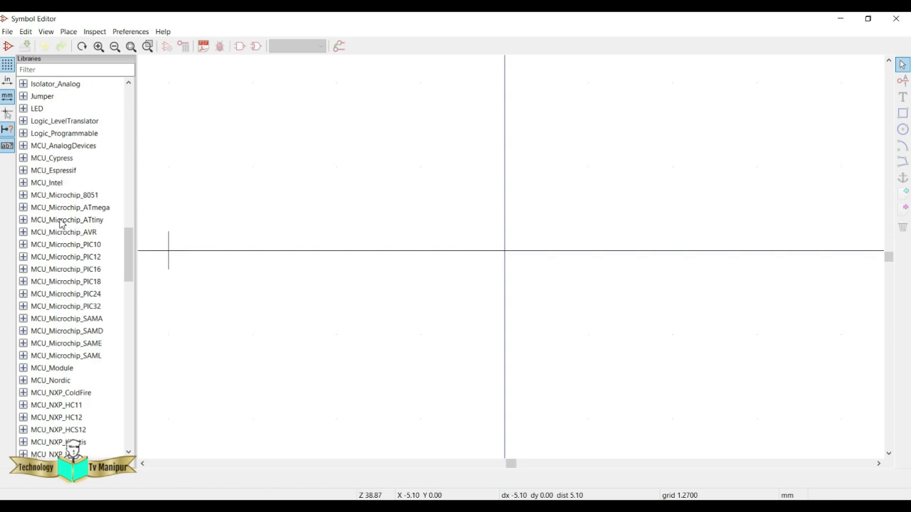
pyautogui.scroll(-10, 61, 225)
pyautogui.scroll(6, 64, 282)
pyautogui.scroll(20, 64, 282)
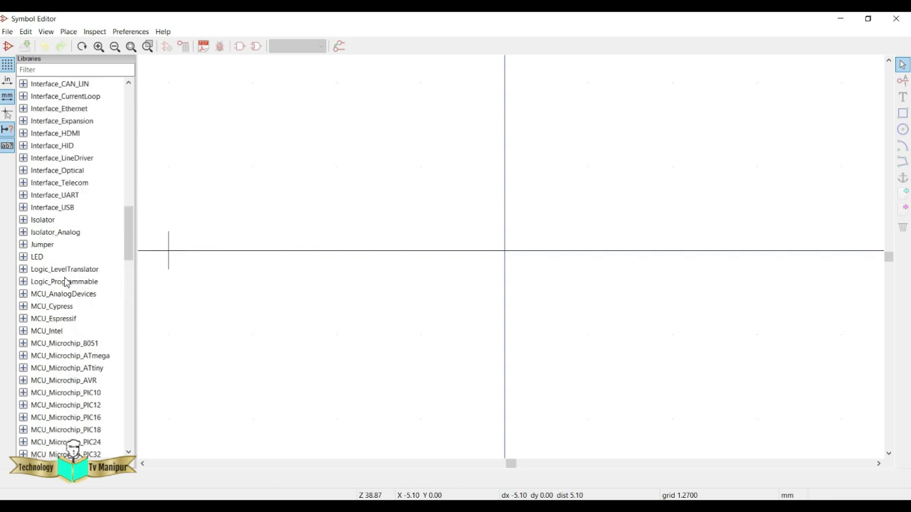
pyautogui.click(8, 32)
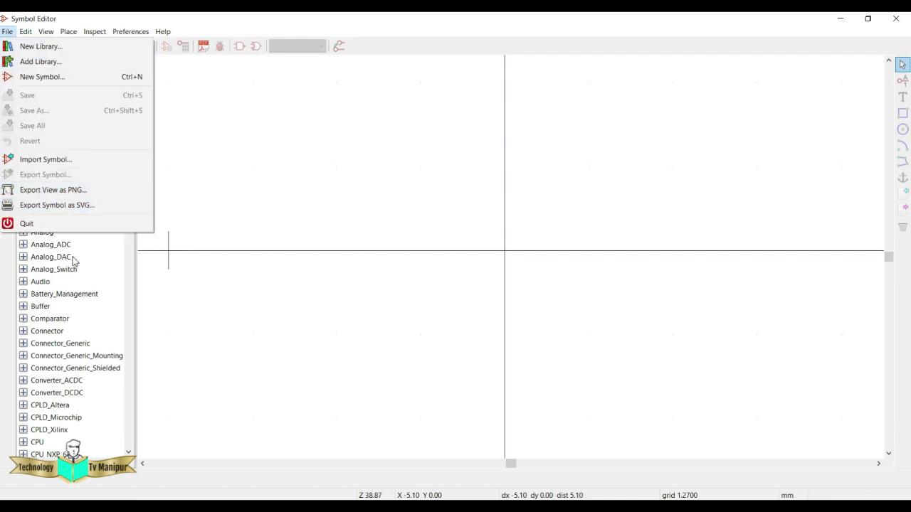
pyautogui.click(52, 310)
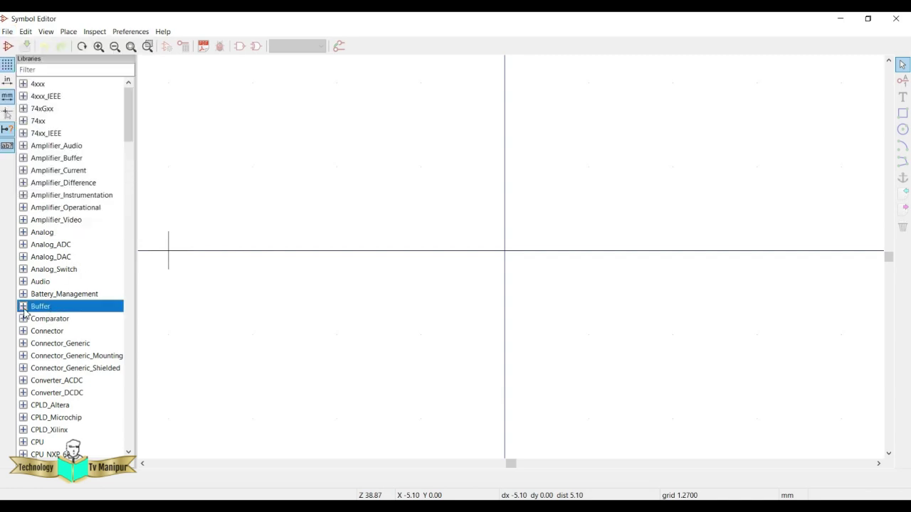
pyautogui.click(40, 282)
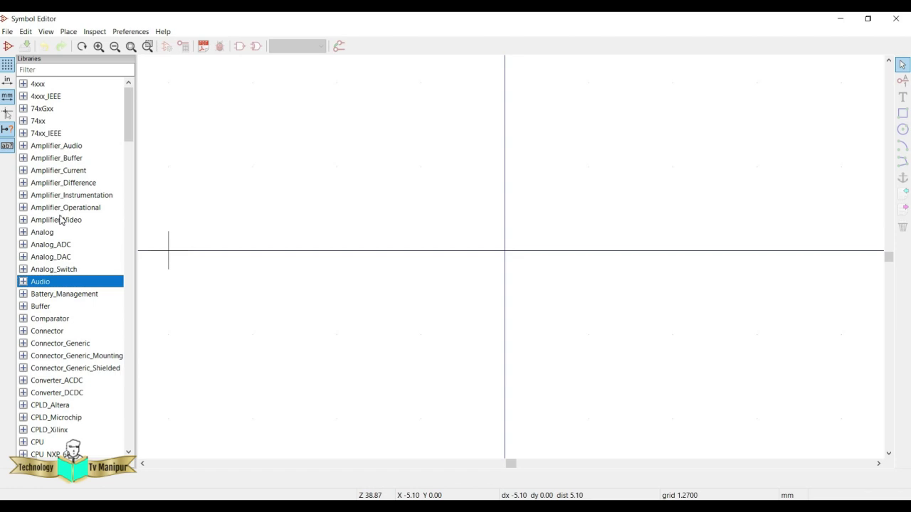
# Look through the symbols in the Diode library, collapse it, and browse the remaining symbol libraries.
pyautogui.scroll(-5, 60, 221)
pyautogui.scroll(-2, 56, 328)
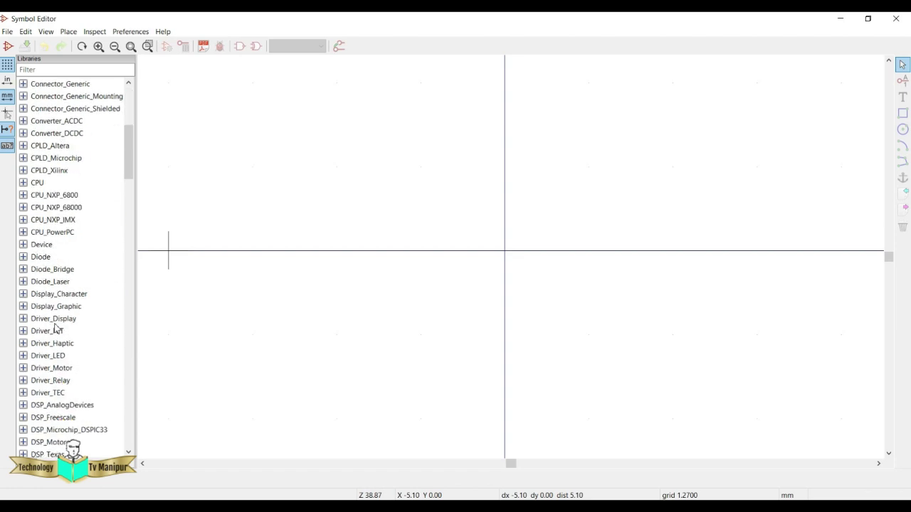
pyautogui.click(24, 258)
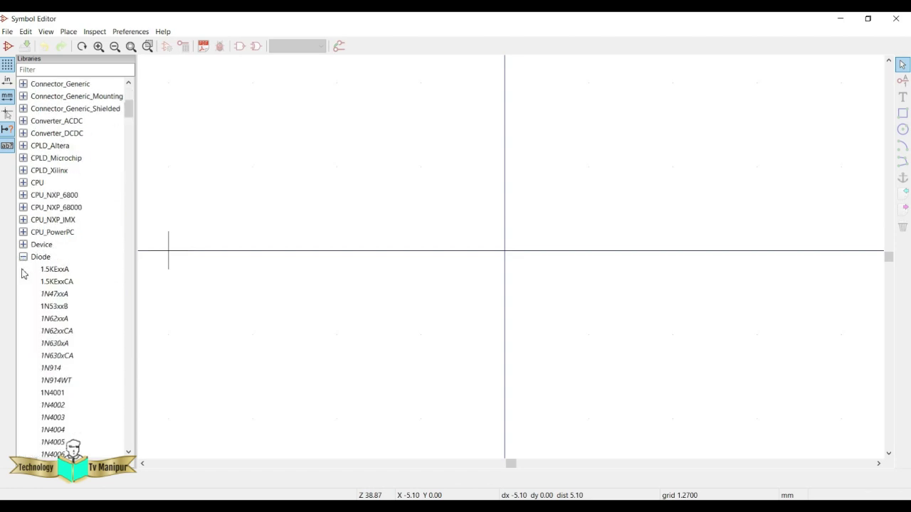
pyautogui.scroll(-10, 52, 309)
pyautogui.scroll(-8, 52, 308)
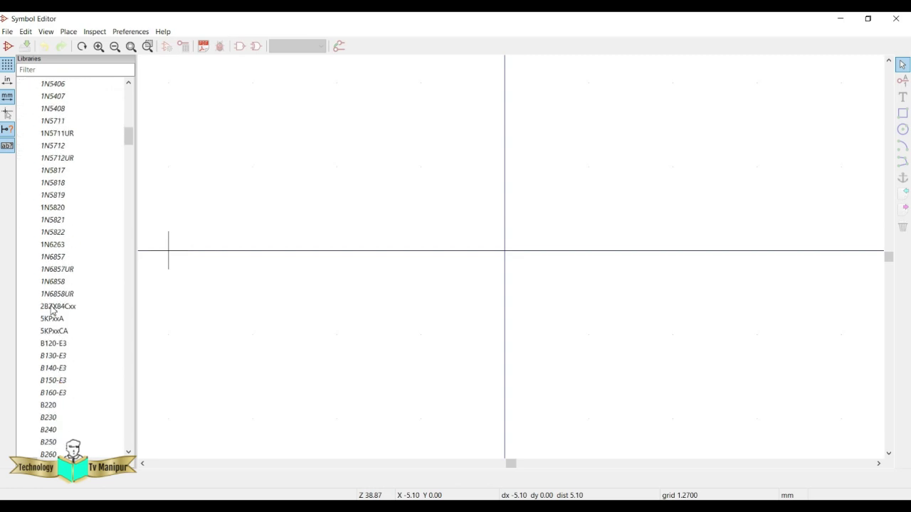
pyautogui.scroll(18, 52, 309)
pyautogui.scroll(5, 52, 309)
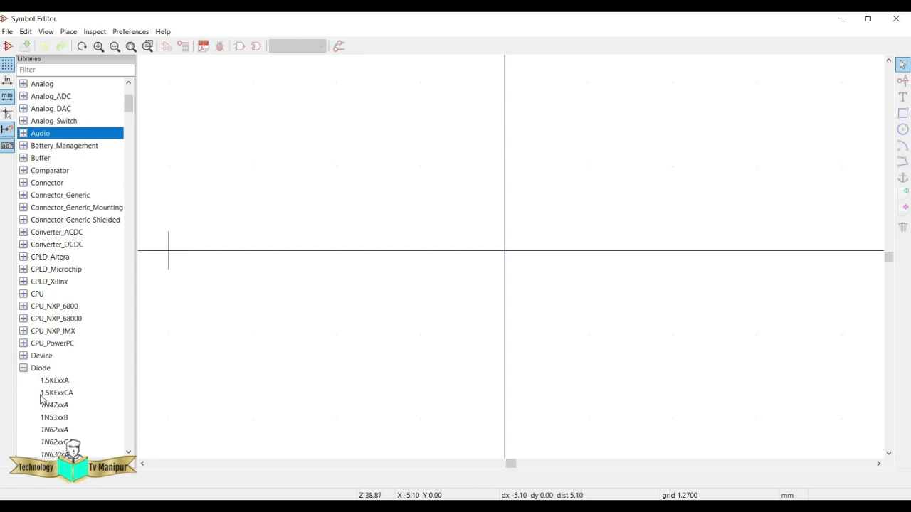
pyautogui.click(24, 367)
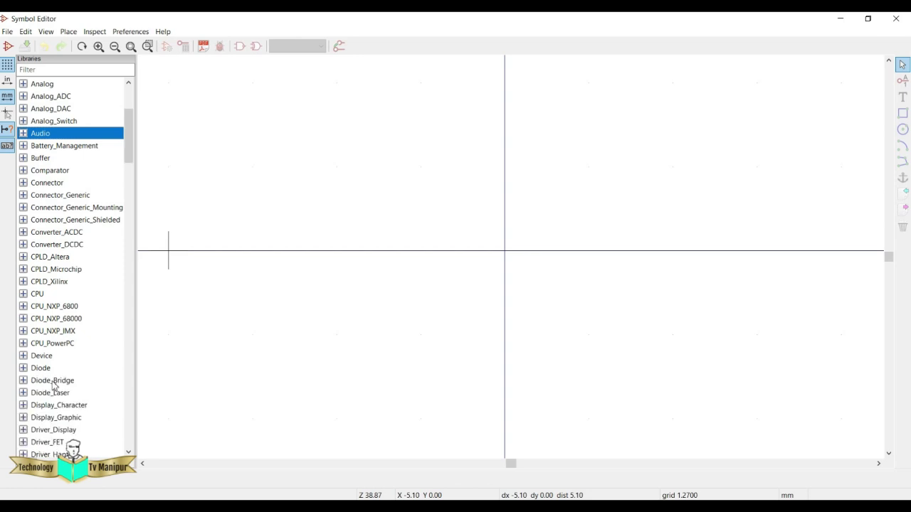
pyautogui.scroll(-9, 53, 384)
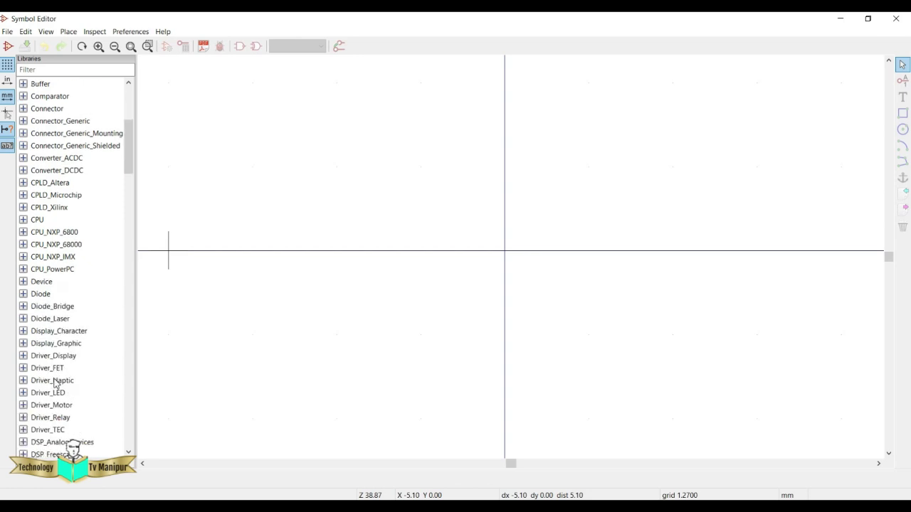
pyautogui.scroll(-7, 55, 384)
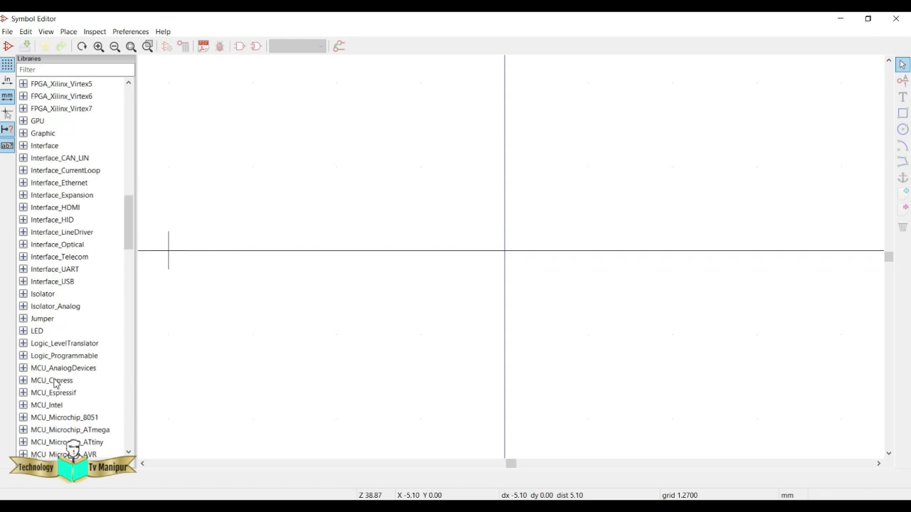
pyautogui.scroll(-4, 55, 384)
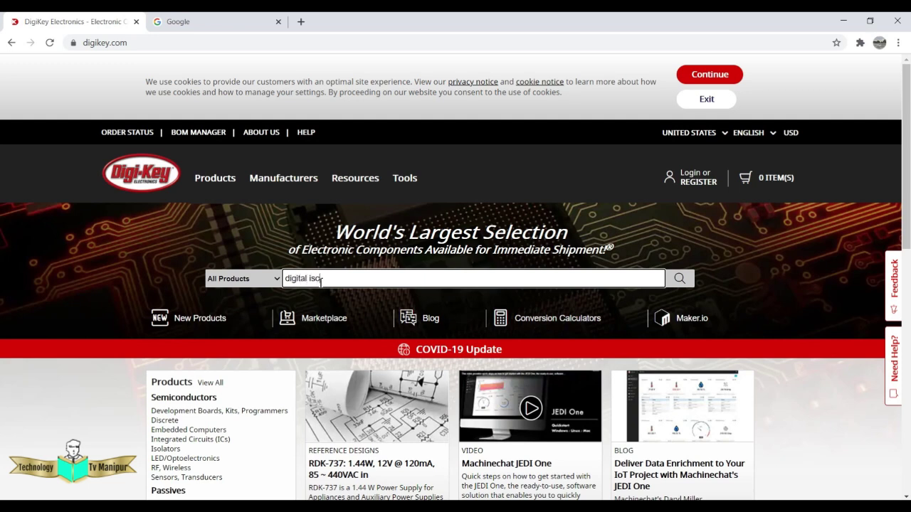
# Switch to the Digi-Key website, search for "digital isolator" and open the Digital Isolators category.
pyautogui.press('Return')
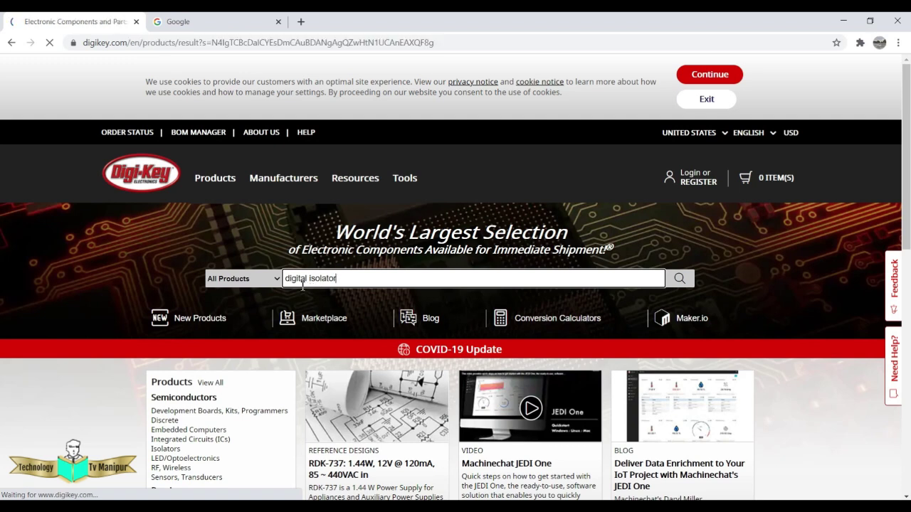
pyautogui.scroll(-2, 456, 385)
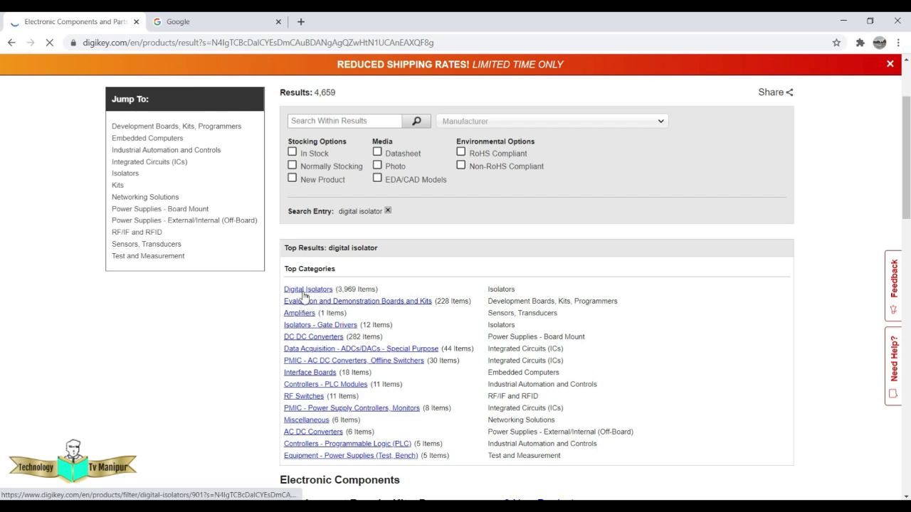
pyautogui.click(304, 292)
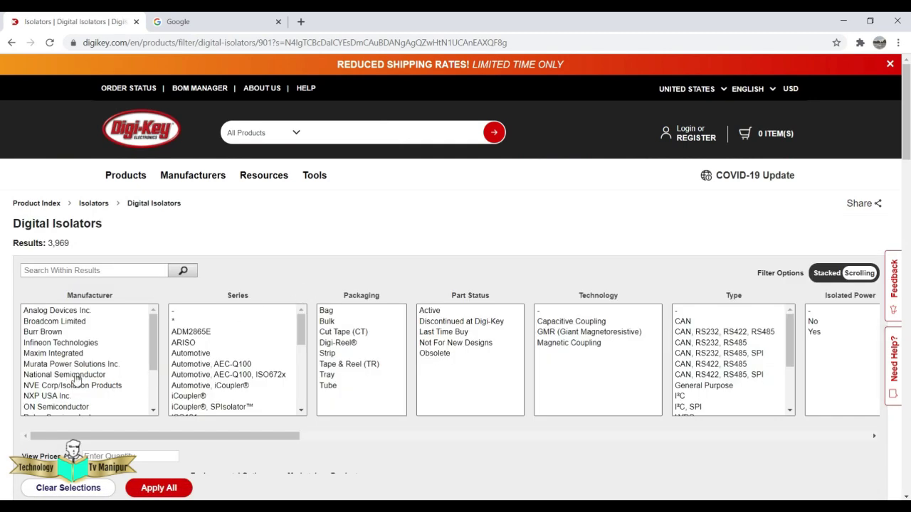
# Filter the digital isolators to Texas Instruments, four channels, unidirectional channel type and Surface Mount mounting, and apply the filters.
pyautogui.scroll(-1, 77, 377)
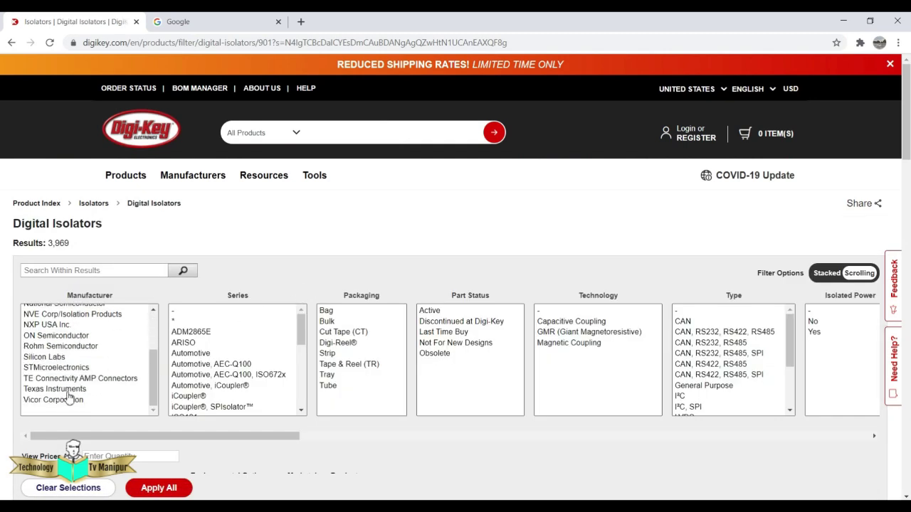
pyautogui.click(68, 390)
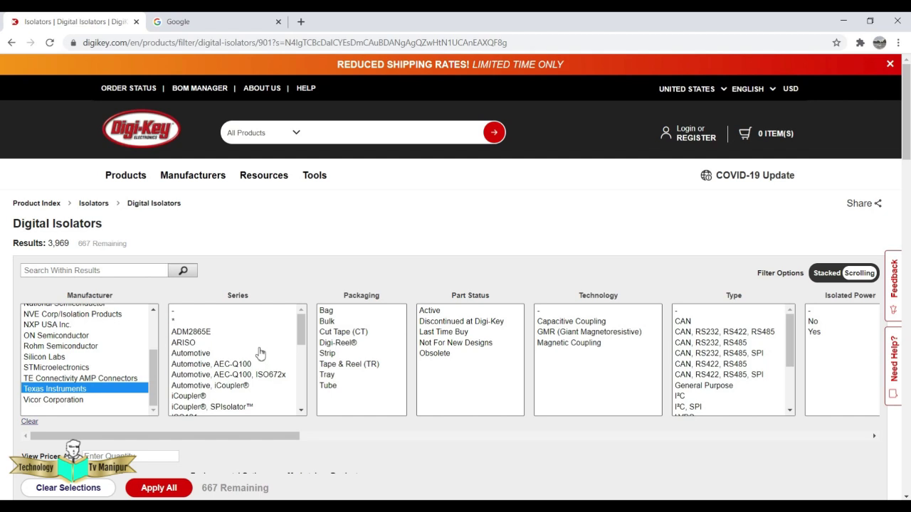
pyautogui.scroll(-5, 249, 380)
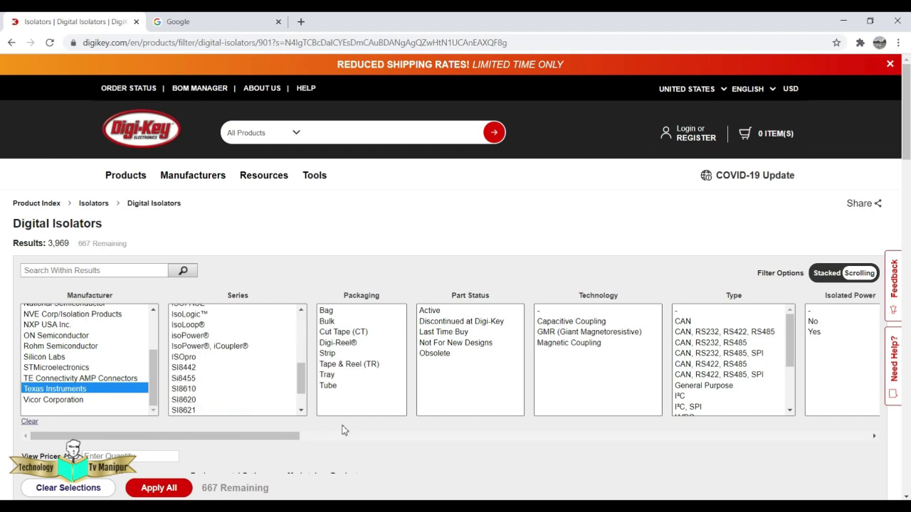
pyautogui.hscroll(10, 276, 434)
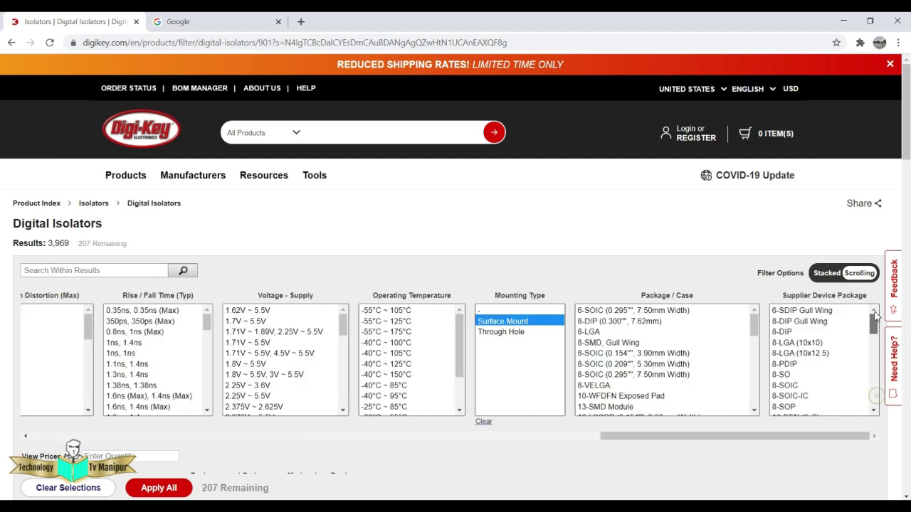
pyautogui.click(159, 489)
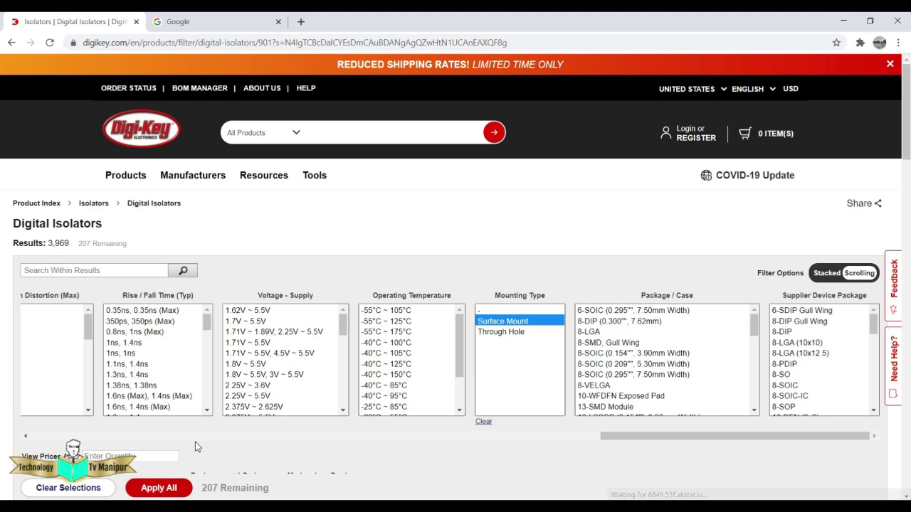
# Open the ISOW7841FAQDWEQ1 product page in a new tab and look through its specifications.
pyautogui.scroll(-3, 202, 447)
pyautogui.scroll(-3, 201, 429)
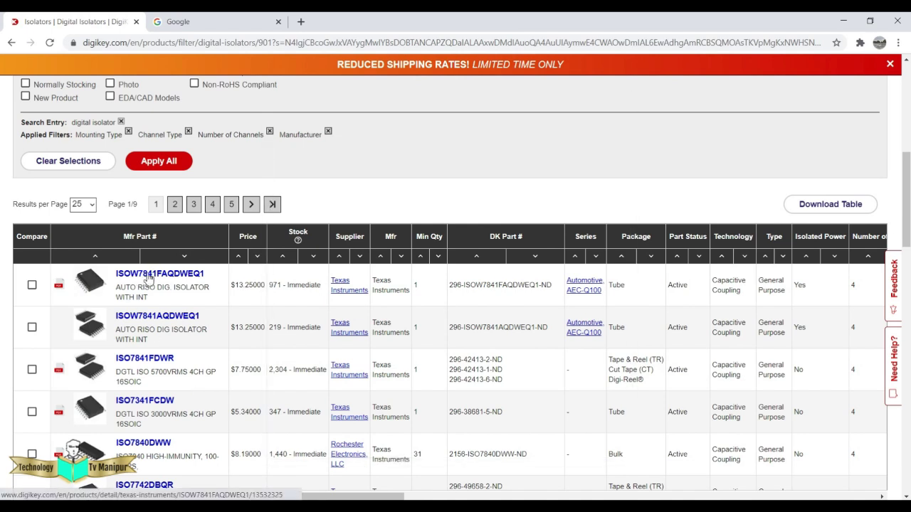
pyautogui.rightClick(179, 279)
pyautogui.click(192, 283)
pyautogui.click(213, 21)
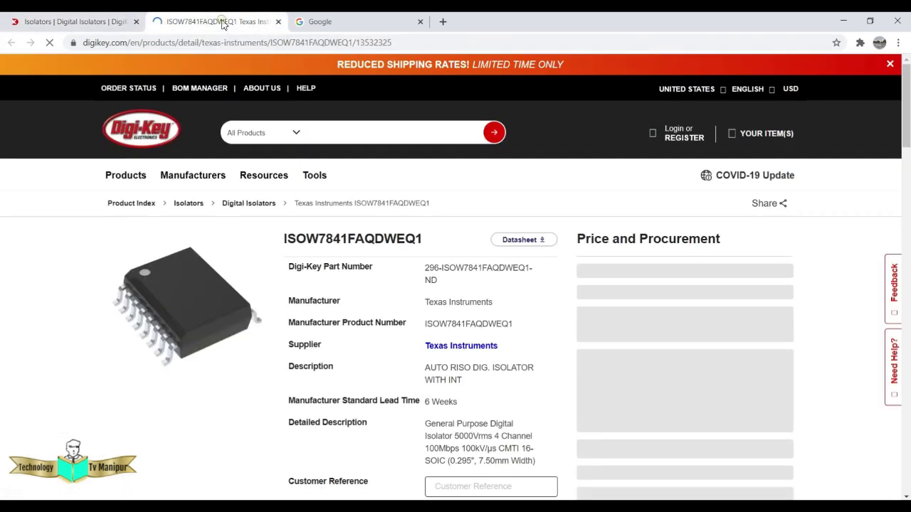
pyautogui.scroll(-10, 238, 320)
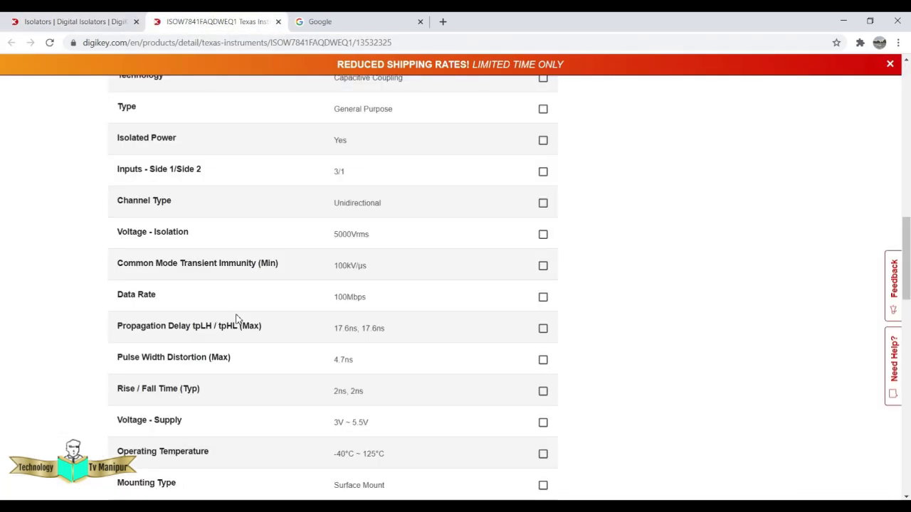
pyautogui.scroll(10, 238, 320)
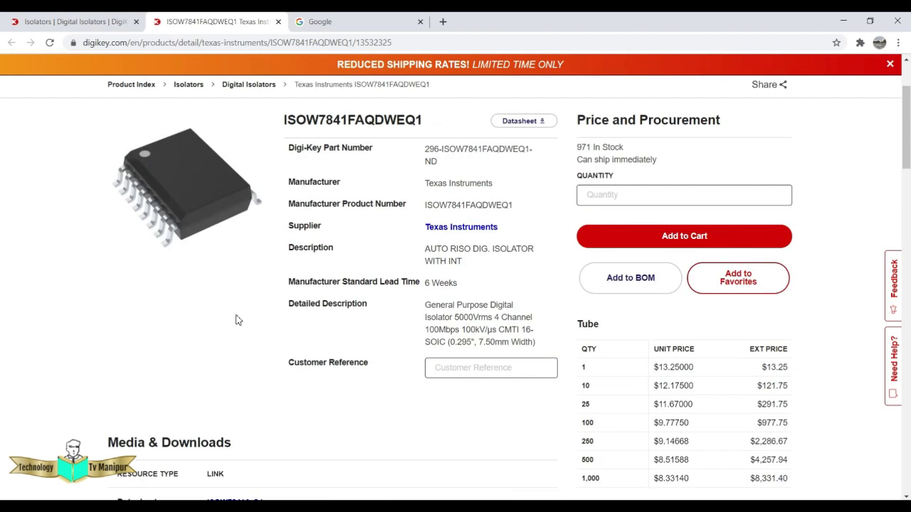
pyautogui.scroll(1, 250, 295)
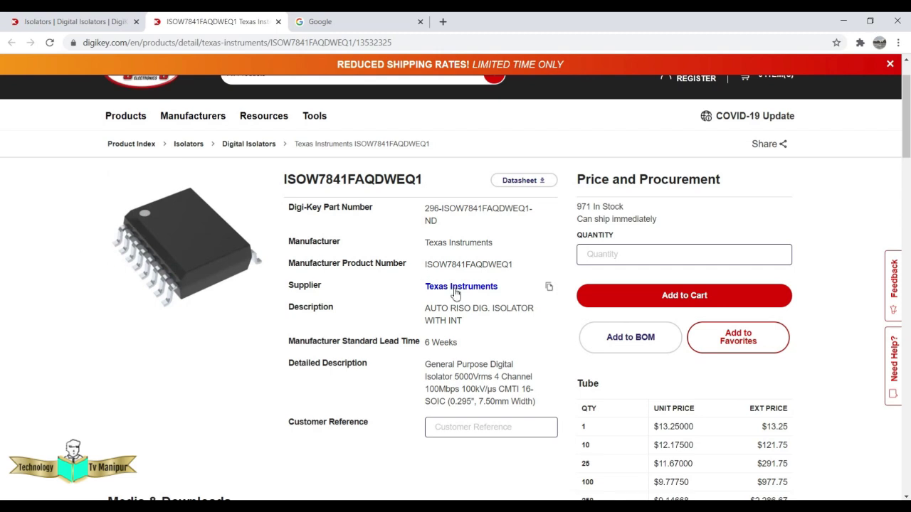
# Open the ISOW7841FAQDWEQ1 datasheet in a new tab and browse through its pages.
pyautogui.rightClick(540, 183)
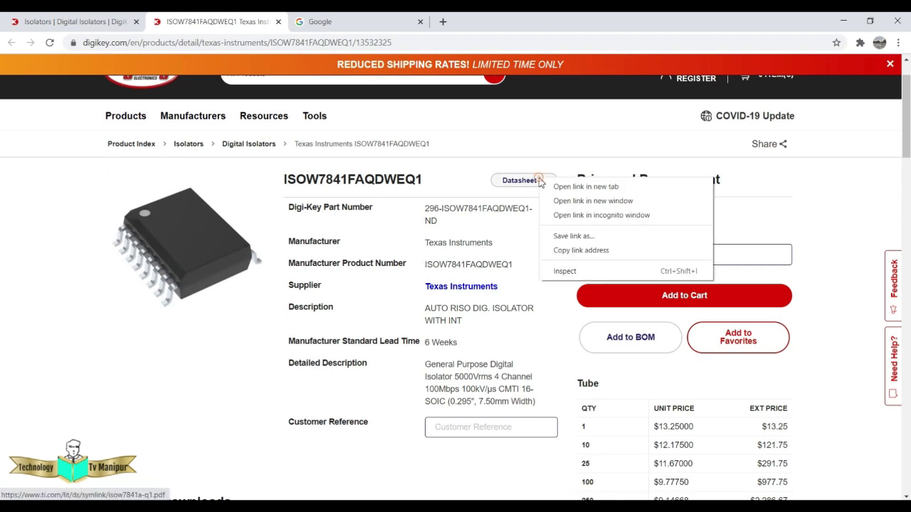
pyautogui.click(567, 186)
pyautogui.click(368, 19)
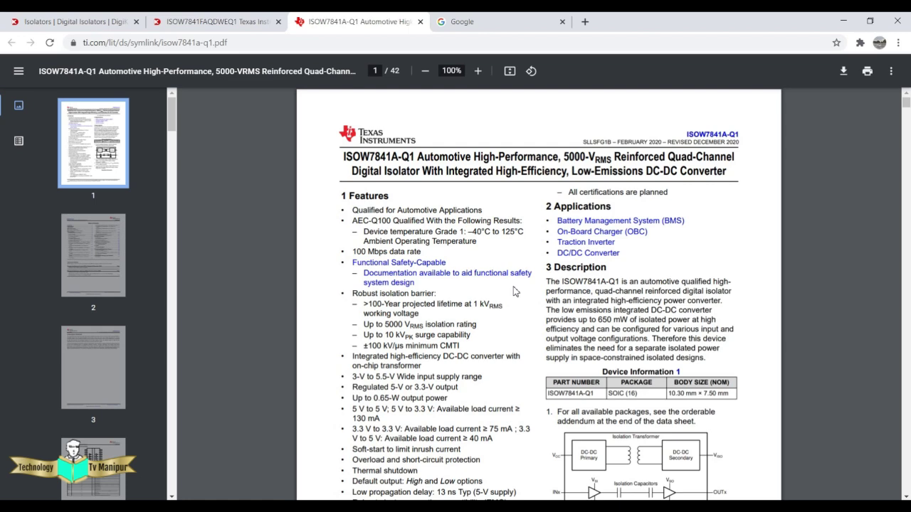
pyautogui.scroll(-20, 515, 291)
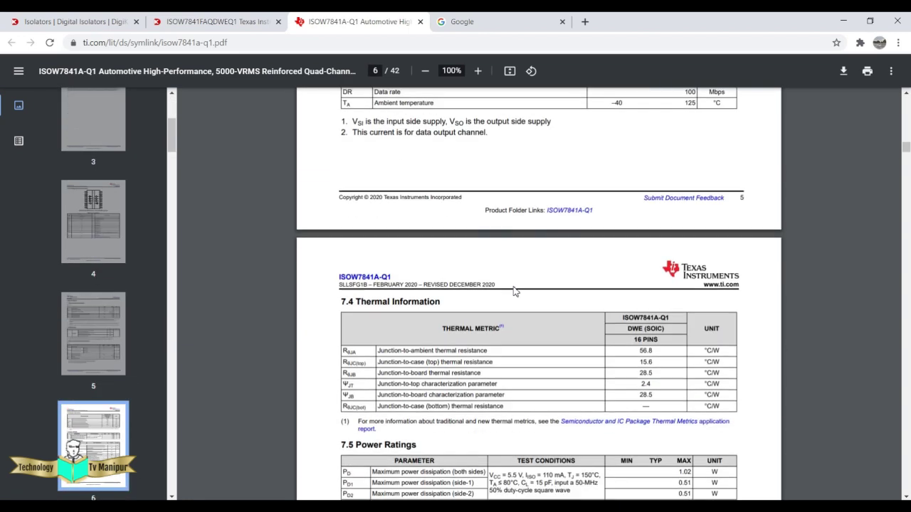
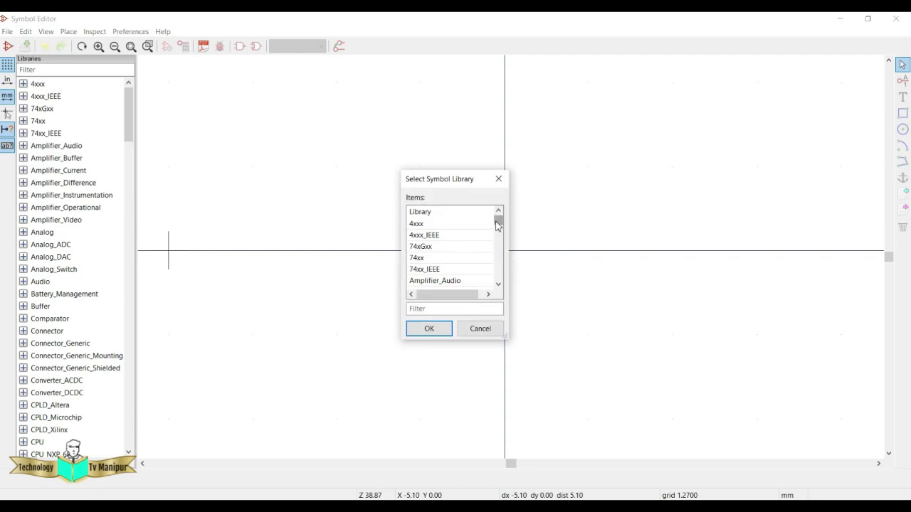
# Look through the available symbol libraries and choose Buffer as the library for the new symbol.
pyautogui.moveTo(497, 225); pyautogui.dragTo(497, 237)
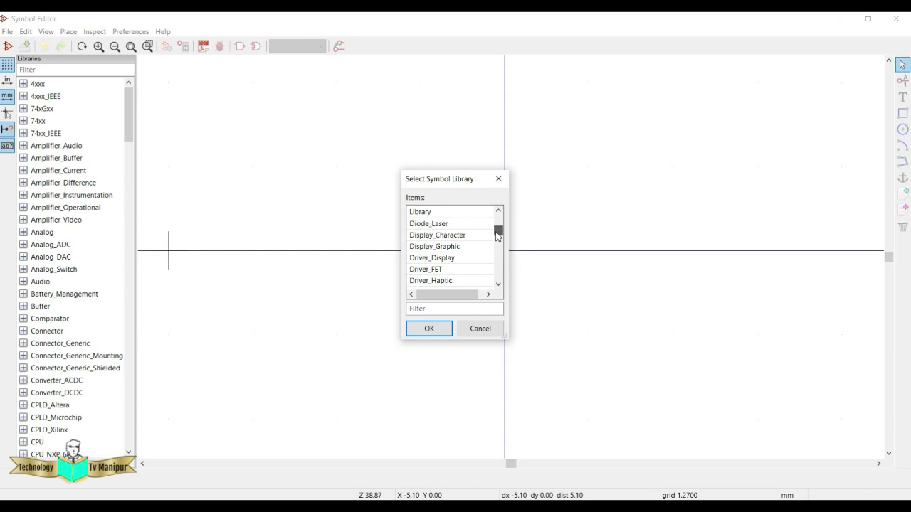
pyautogui.click(498, 285)
pyautogui.click(498, 212)
pyautogui.click(498, 212)
pyautogui.click(498, 211)
pyautogui.click(498, 211)
pyautogui.click(498, 212)
pyautogui.click(498, 211)
pyautogui.click(498, 212)
pyautogui.click(498, 211)
pyautogui.click(498, 211)
pyautogui.click(498, 211)
pyautogui.click(498, 212)
pyautogui.click(498, 211)
pyautogui.click(499, 212)
pyautogui.click(498, 212)
pyautogui.click(499, 212)
pyautogui.click(498, 211)
pyautogui.click(498, 211)
pyautogui.click(499, 211)
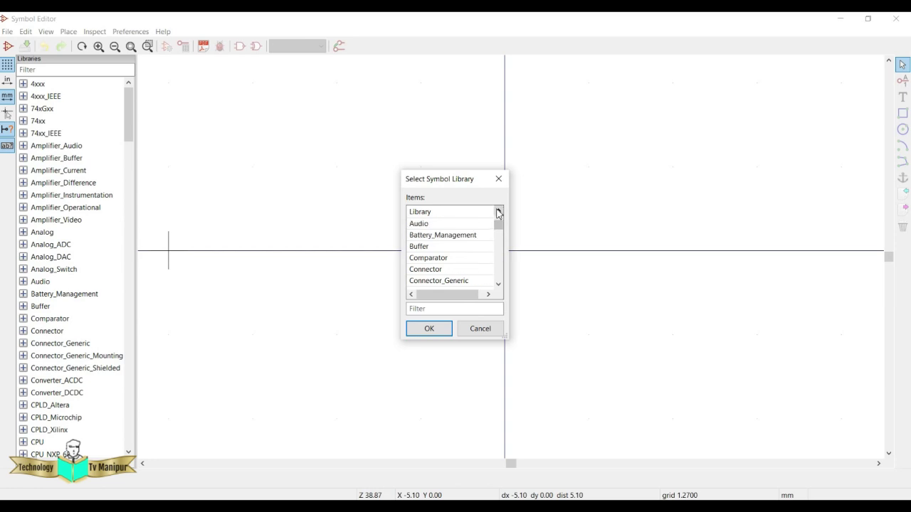
pyautogui.click(429, 247)
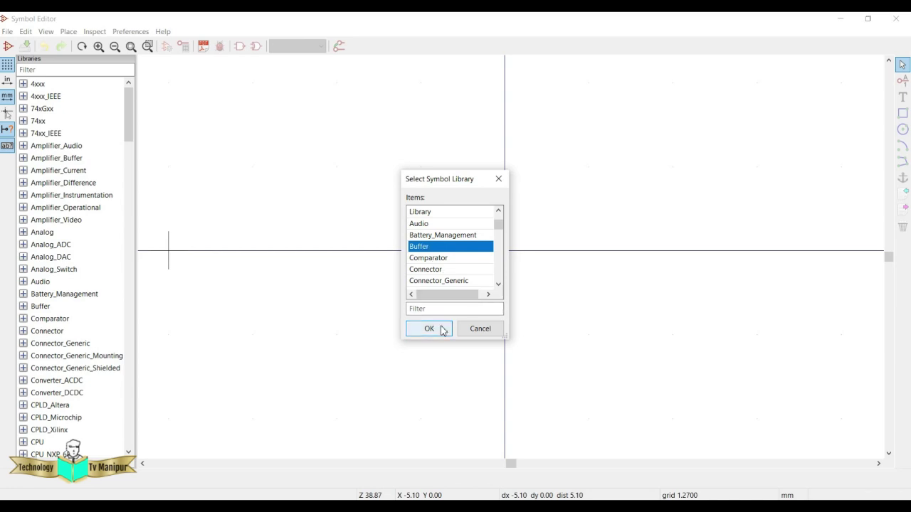
pyautogui.click(429, 329)
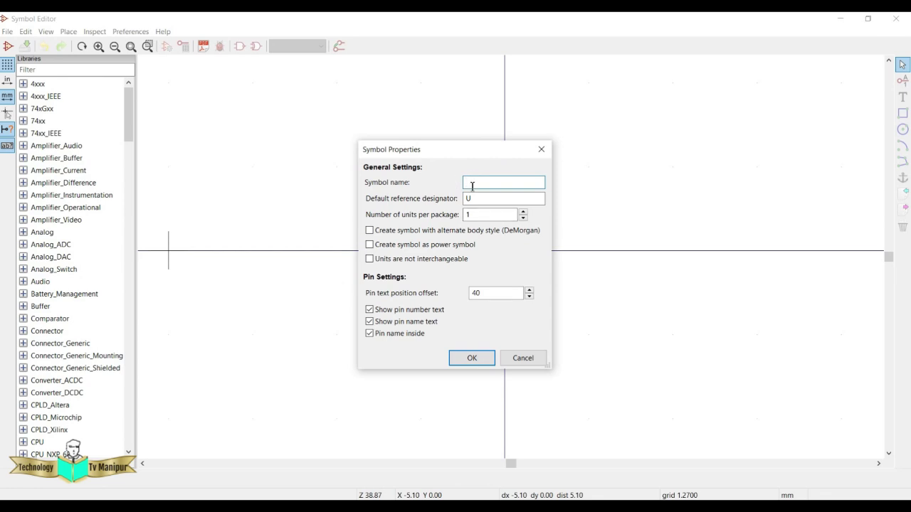
# Create the symbol with the name ISOW7841A, keeping reference designator U and one unit per package.
pyautogui.write('ISOW7841A')
pyautogui.click(473, 201)
pyautogui.doubleClick(477, 200)
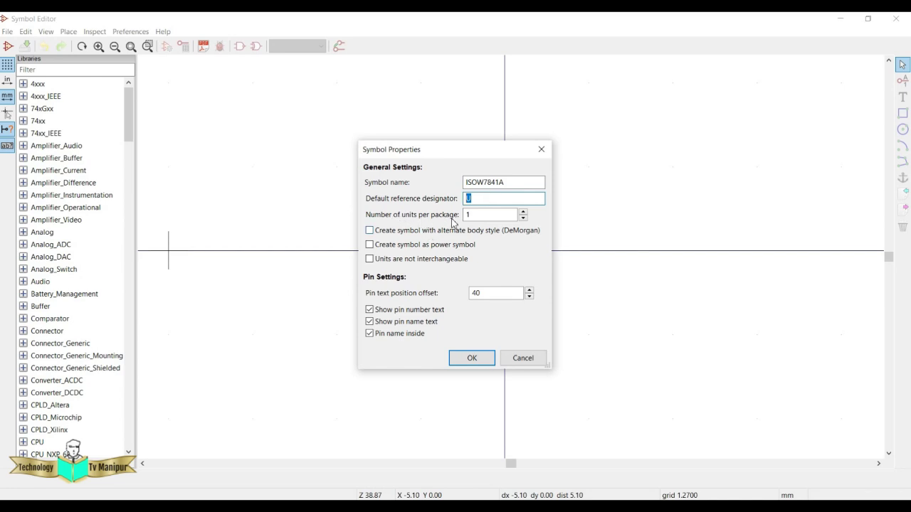
pyautogui.click(481, 219)
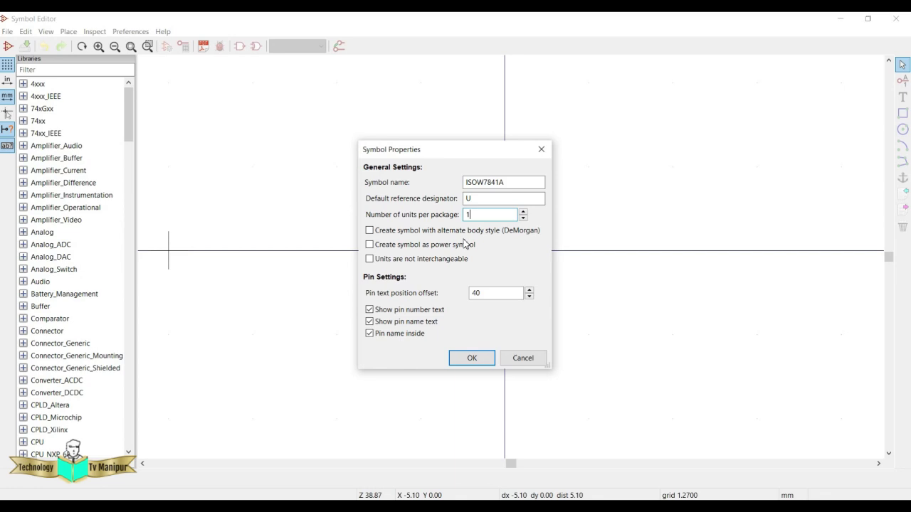
pyautogui.doubleClick(487, 181)
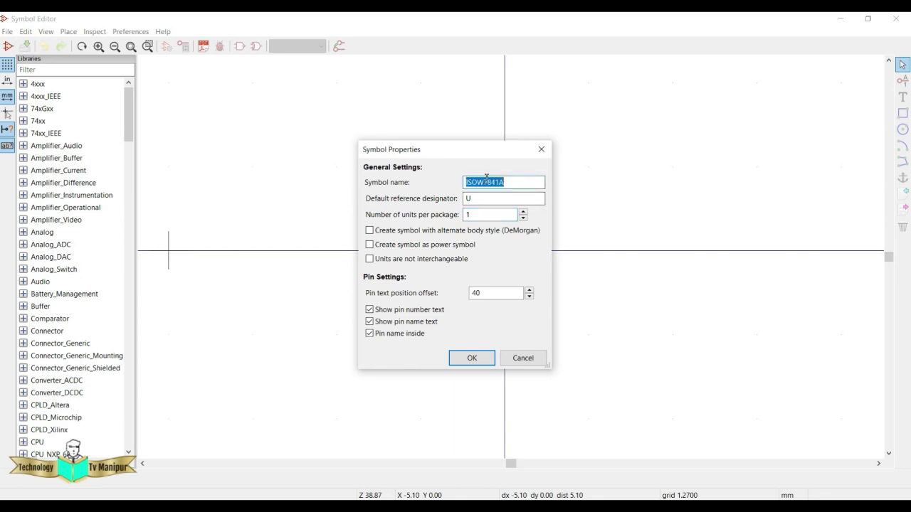
pyautogui.click(482, 214)
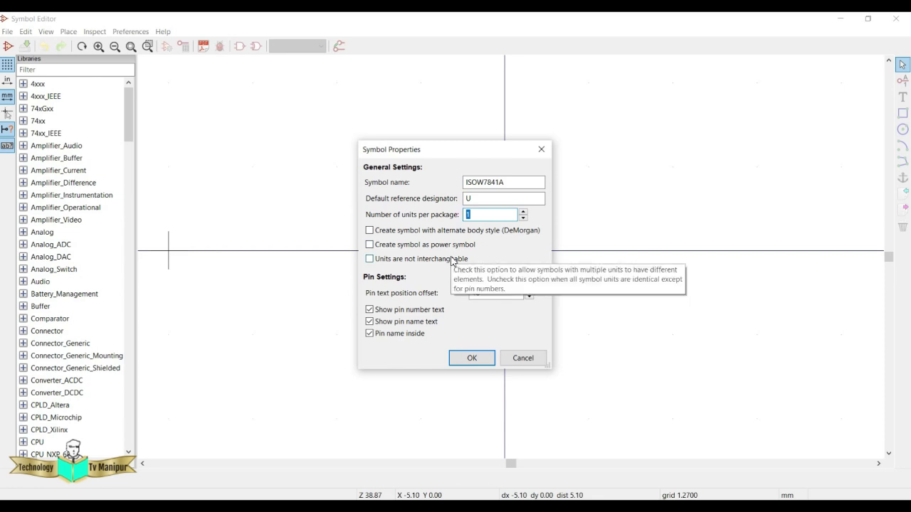
pyautogui.click(472, 359)
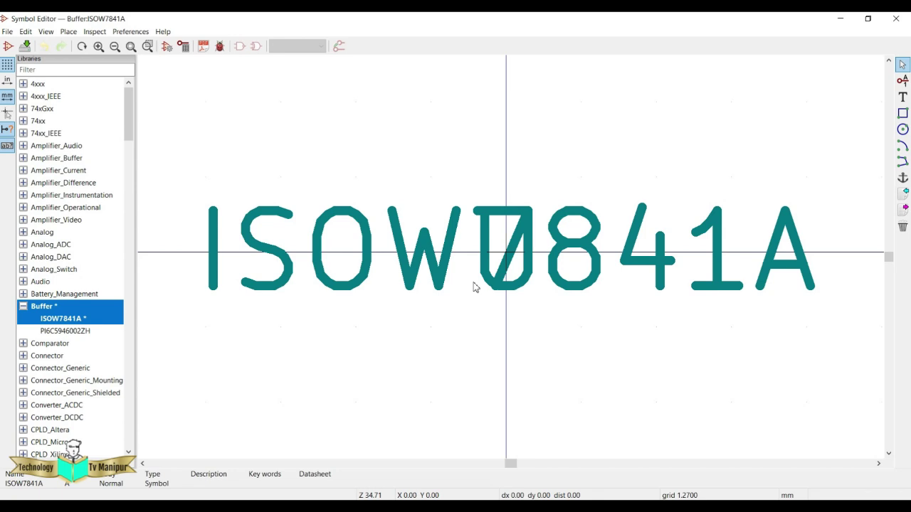
# Move the ISOW7841A name field straight down below the origin and the U reference field straight up above it.
pyautogui.scroll(-5, 476, 287)
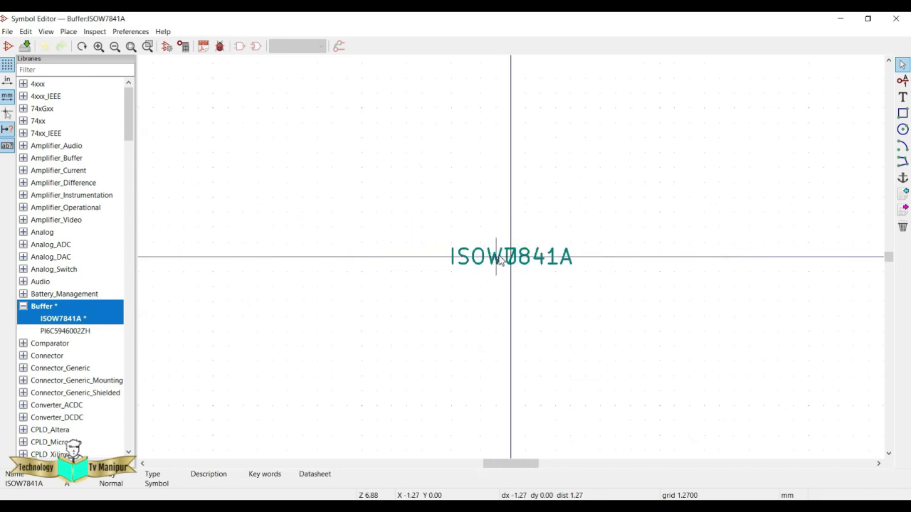
pyautogui.moveTo(501, 262); pyautogui.dragTo(506, 425)
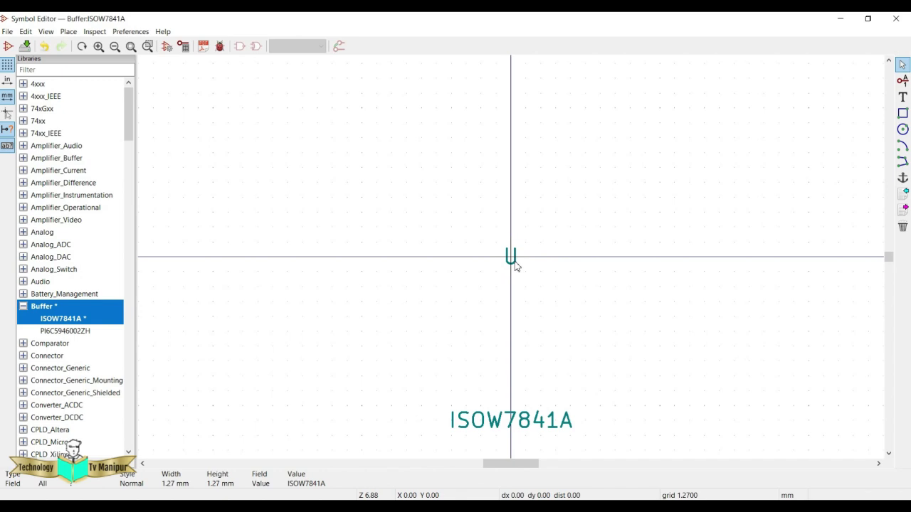
pyautogui.click(516, 264)
pyautogui.click(508, 260)
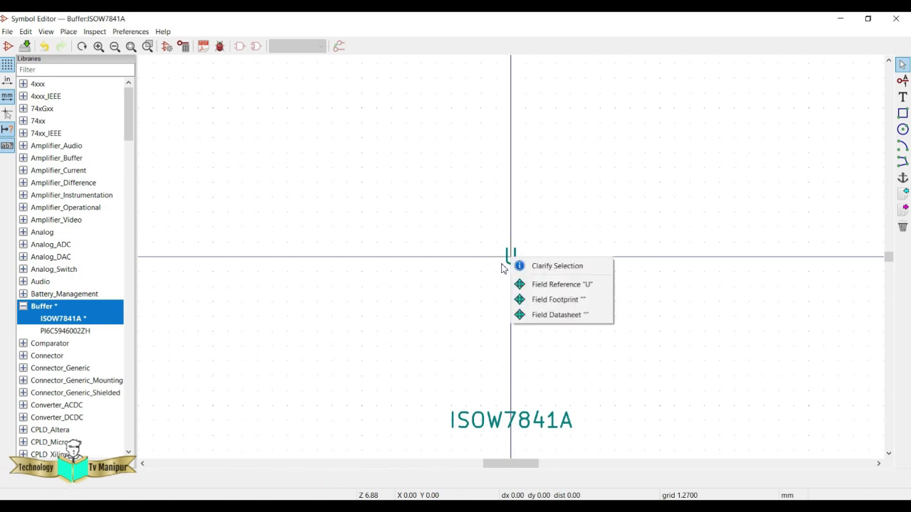
pyautogui.click(575, 182)
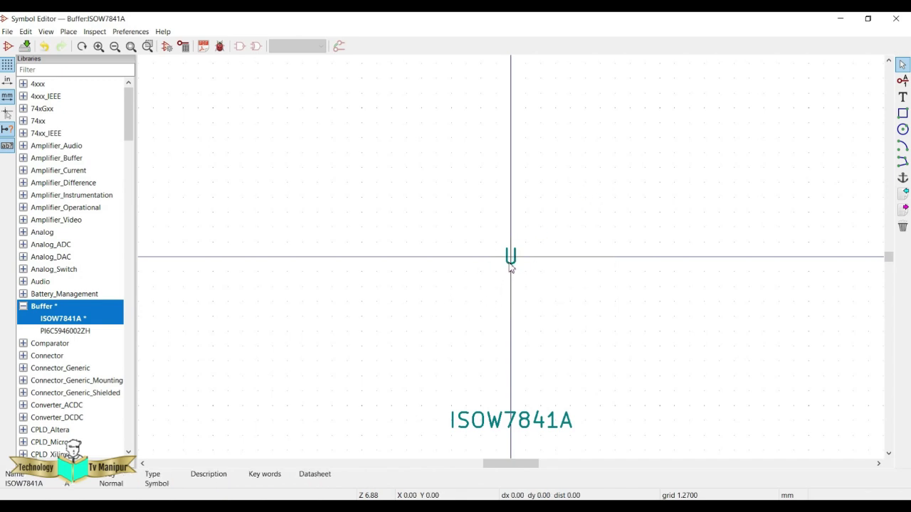
pyautogui.click(511, 264)
pyautogui.click(510, 257)
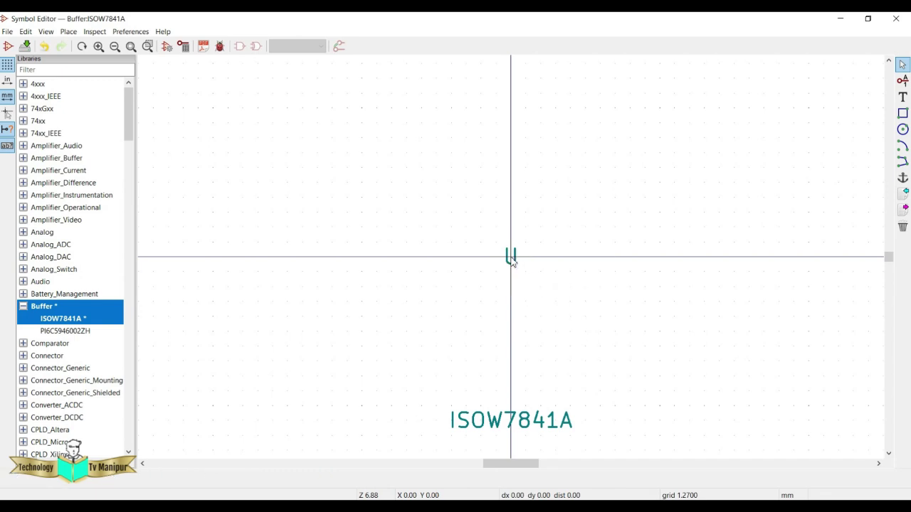
pyautogui.click(486, 268)
pyautogui.scroll(6, 511, 260)
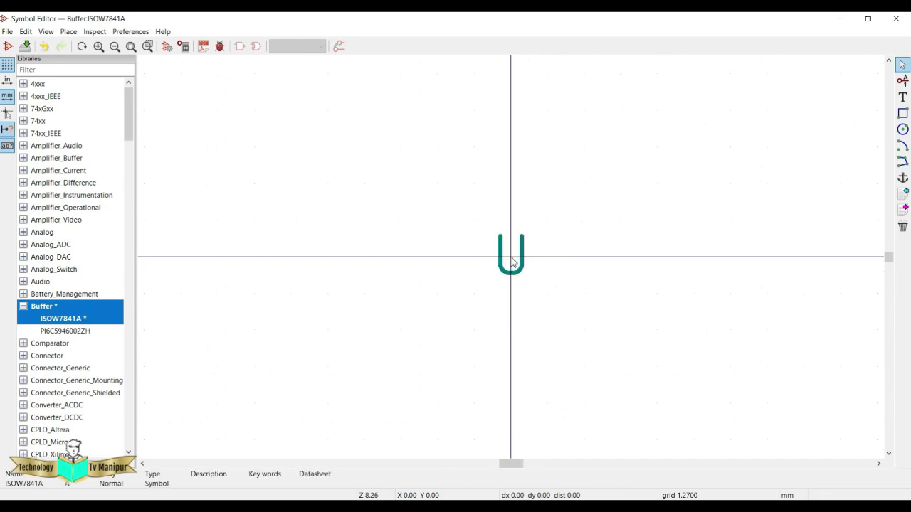
pyautogui.moveTo(511, 269); pyautogui.dragTo(511, 96)
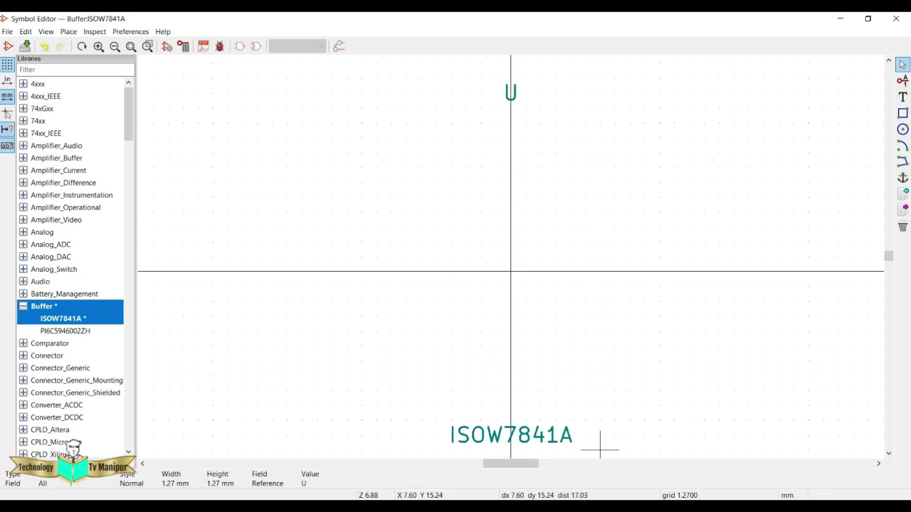
# Check the datasheet's circuit hook-up figure and draw a body rectangle about 16.5 mm wide and 24 mm high between the U and ISOW7841A fields.
pyautogui.hotkey('alt', 'Tab')
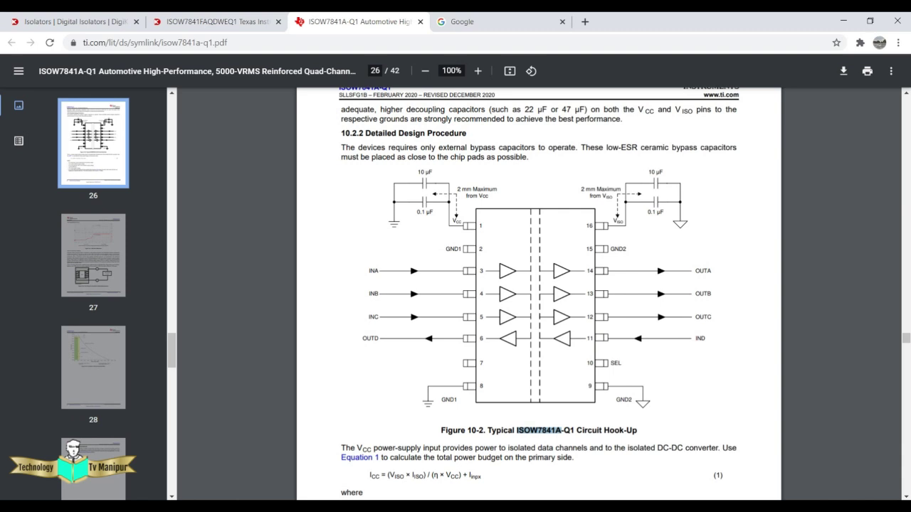
pyautogui.click(748, 472)
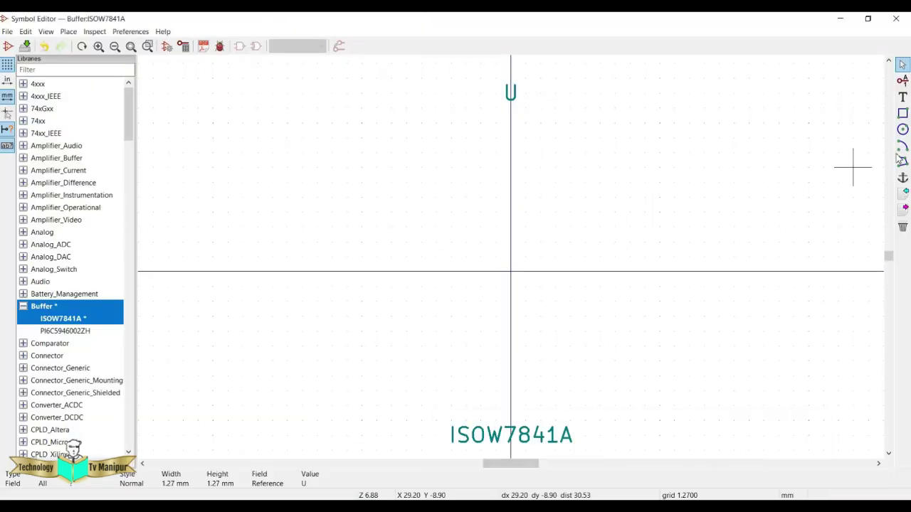
pyautogui.click(902, 113)
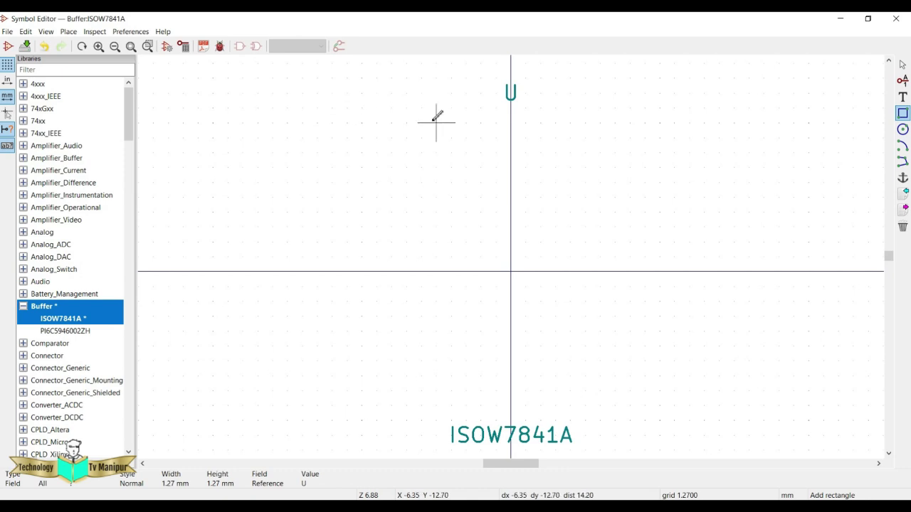
pyautogui.click(407, 123)
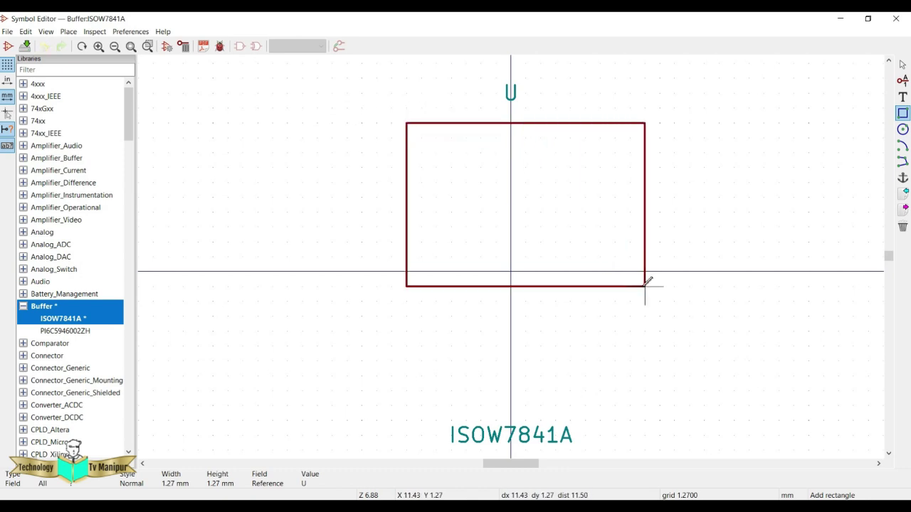
pyautogui.click(600, 406)
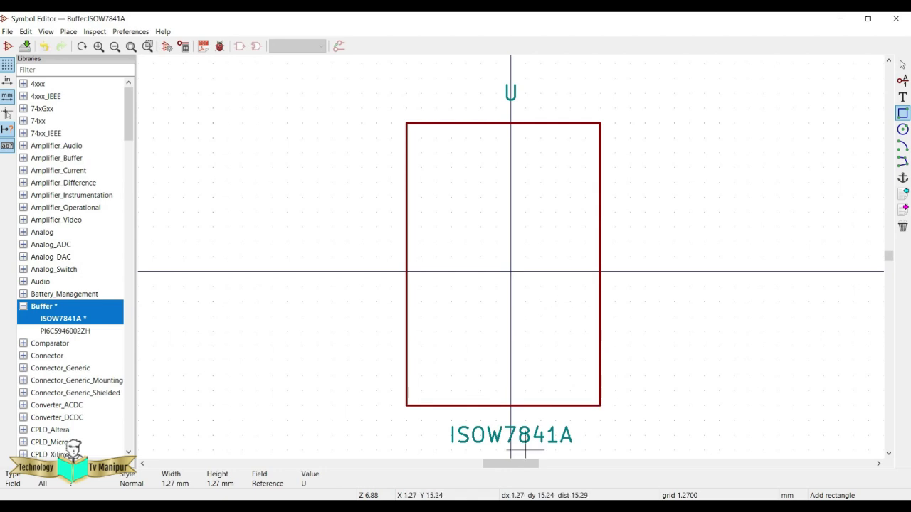
# Check the datasheet figure and add Power input pin 1, named VCC, to the body's left edge about 2.5 mm below its top.
pyautogui.hotkey('alt', 'Tab')
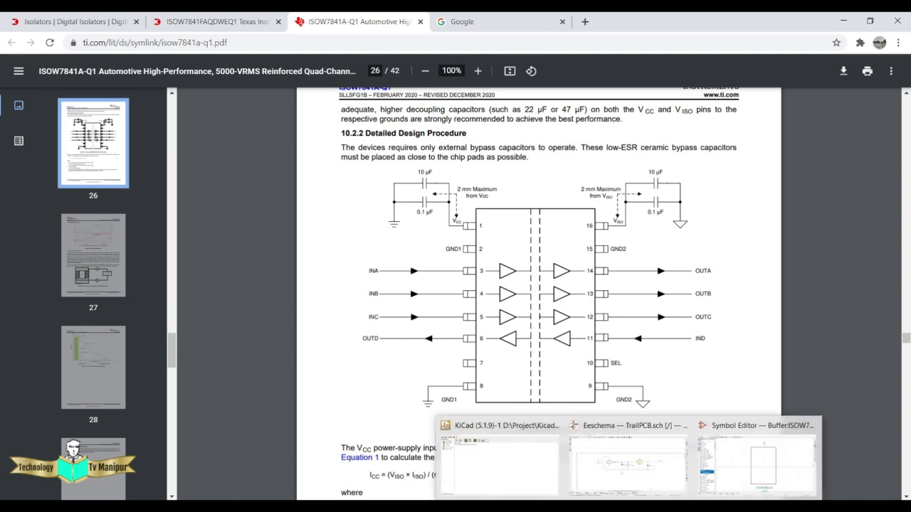
pyautogui.click(819, 456)
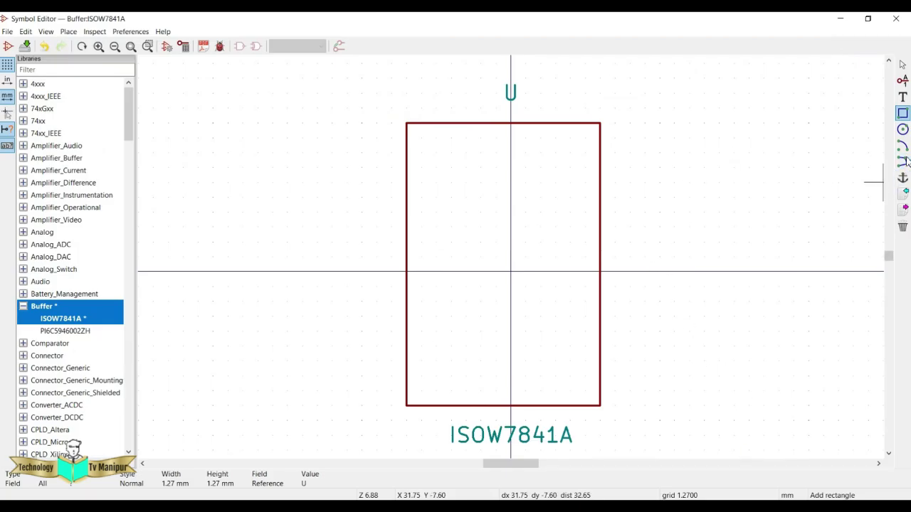
pyautogui.click(903, 80)
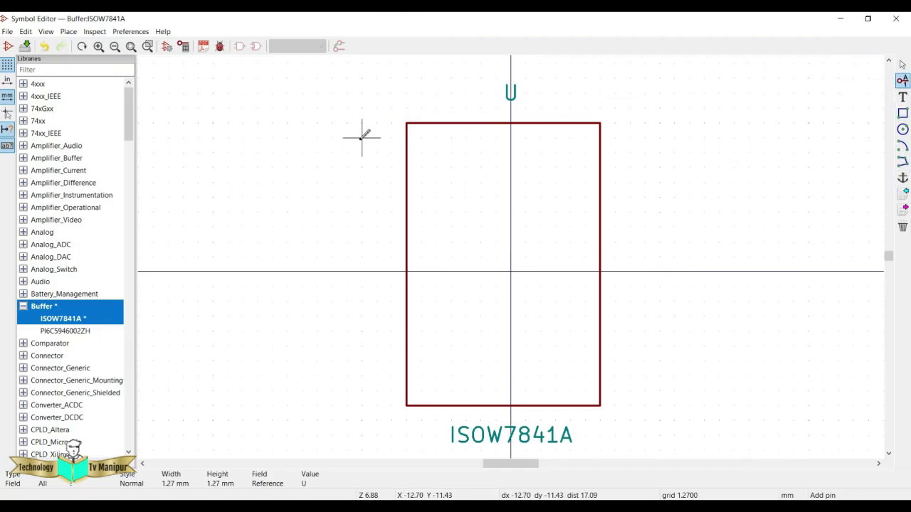
pyautogui.click(317, 152)
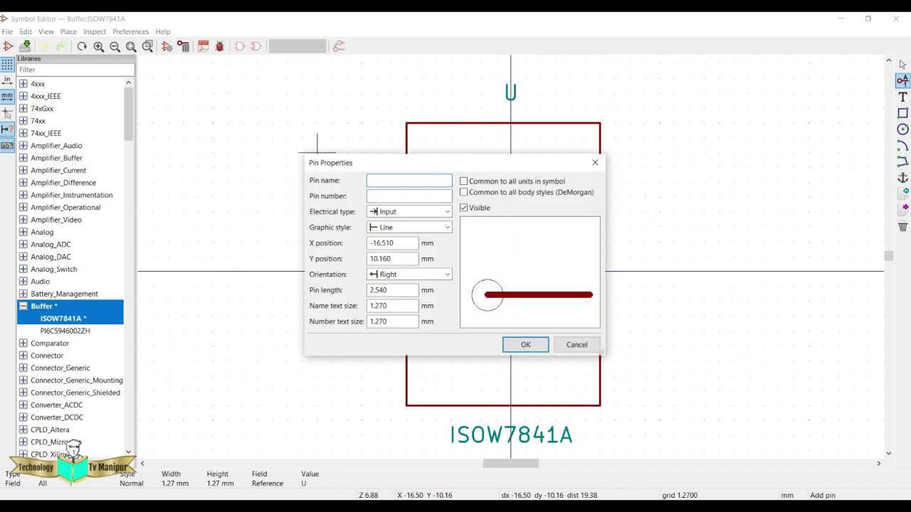
pyautogui.hotkey('alt', 'Tab')
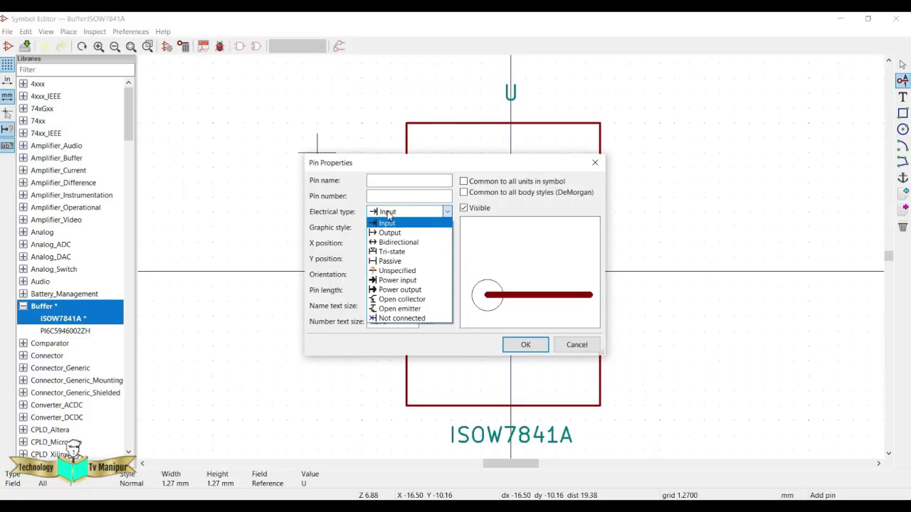
pyautogui.click(397, 281)
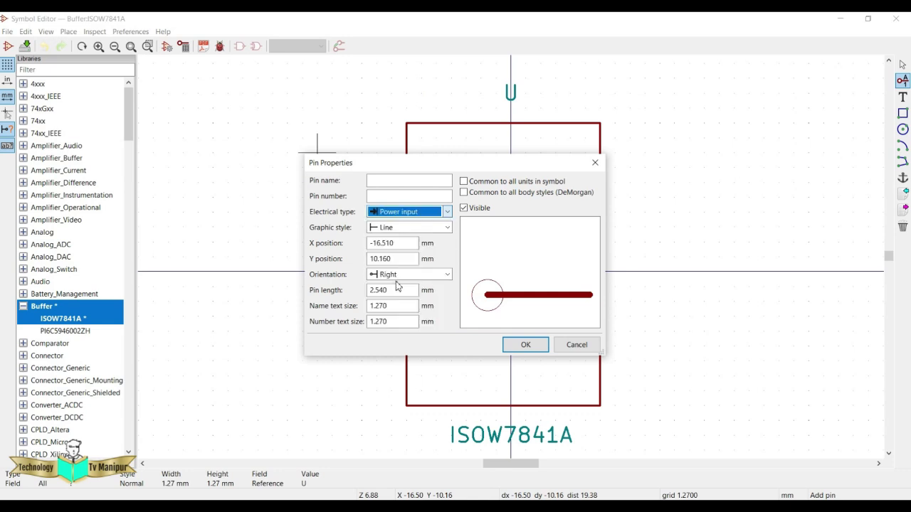
pyautogui.click(385, 186)
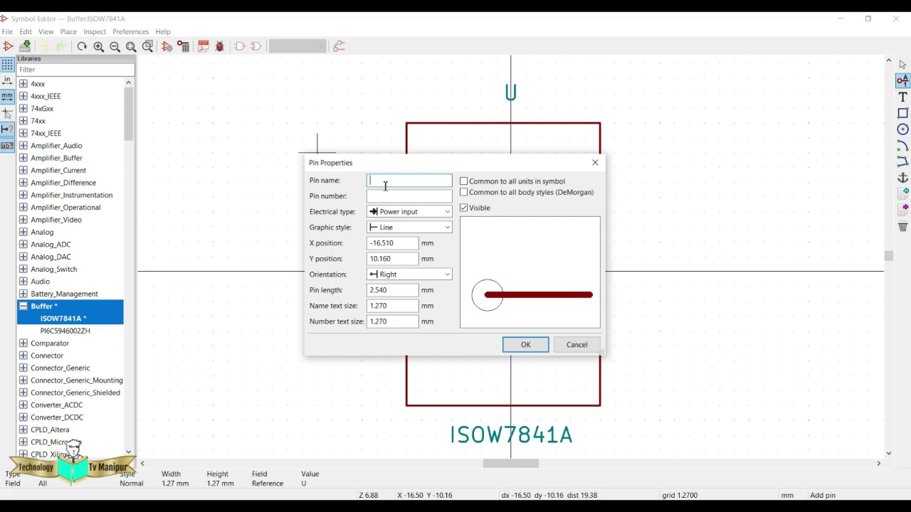
pyautogui.write('VCC')
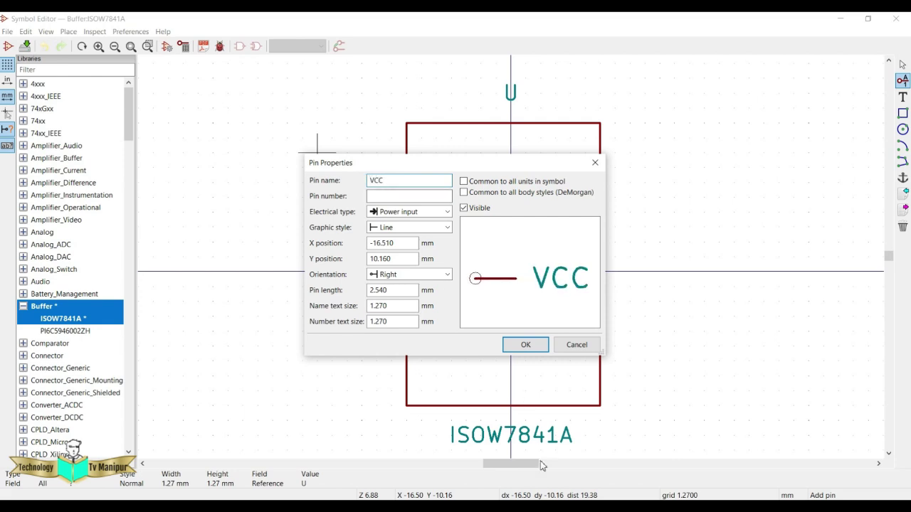
pyautogui.hotkey('alt', 'Tab')
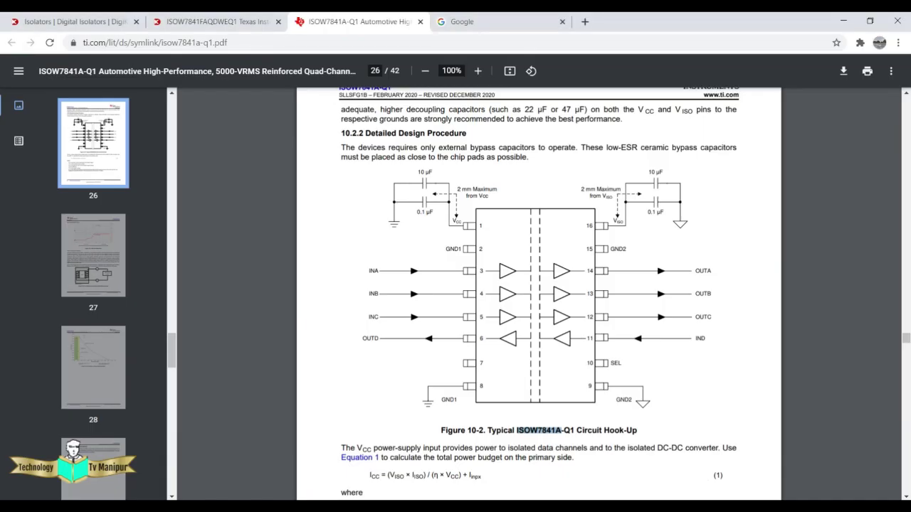
pyautogui.hotkey('alt', 'Tab')
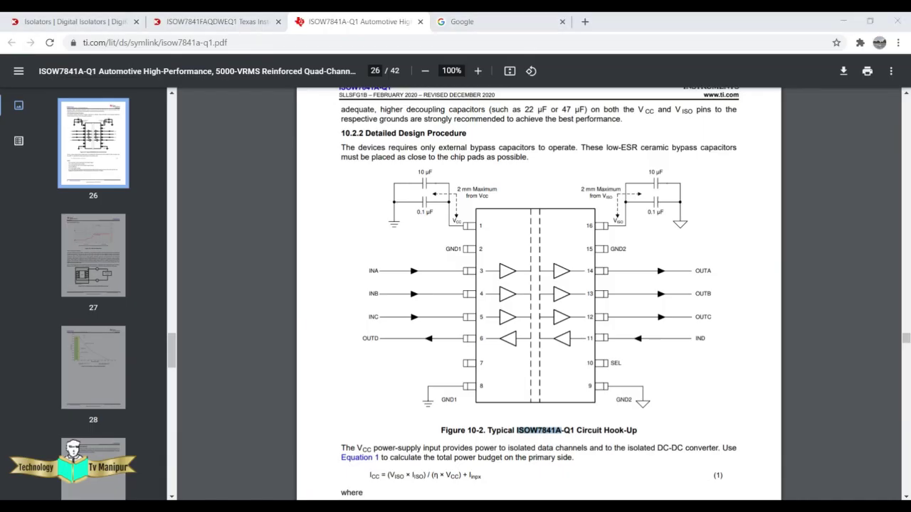
pyautogui.click(399, 199)
pyautogui.write('1')
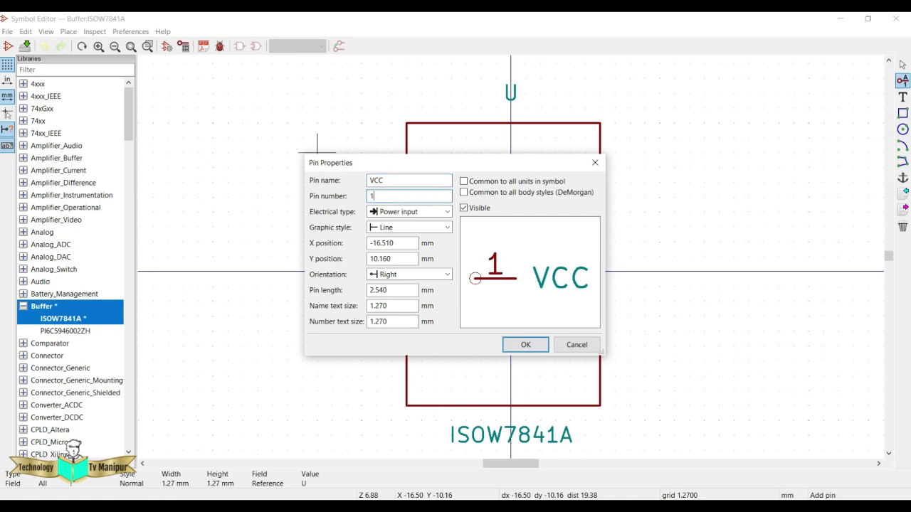
pyautogui.click(525, 345)
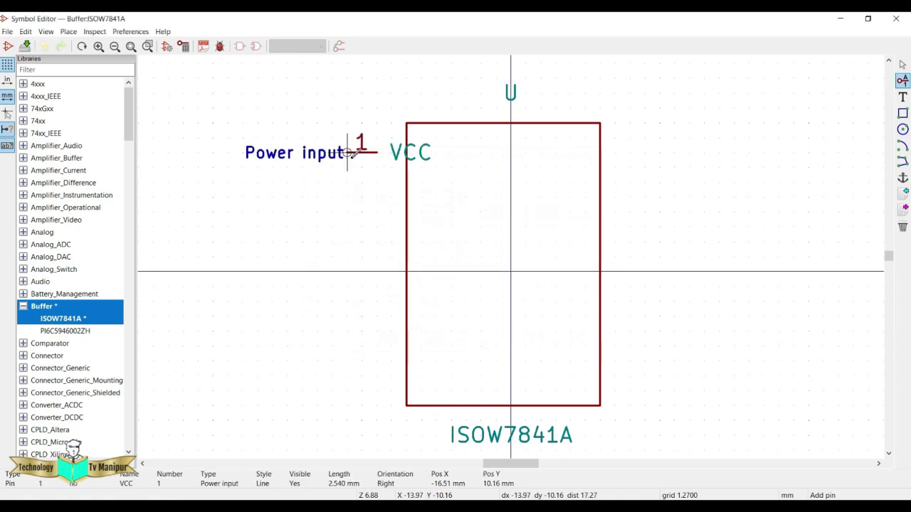
pyautogui.click(378, 153)
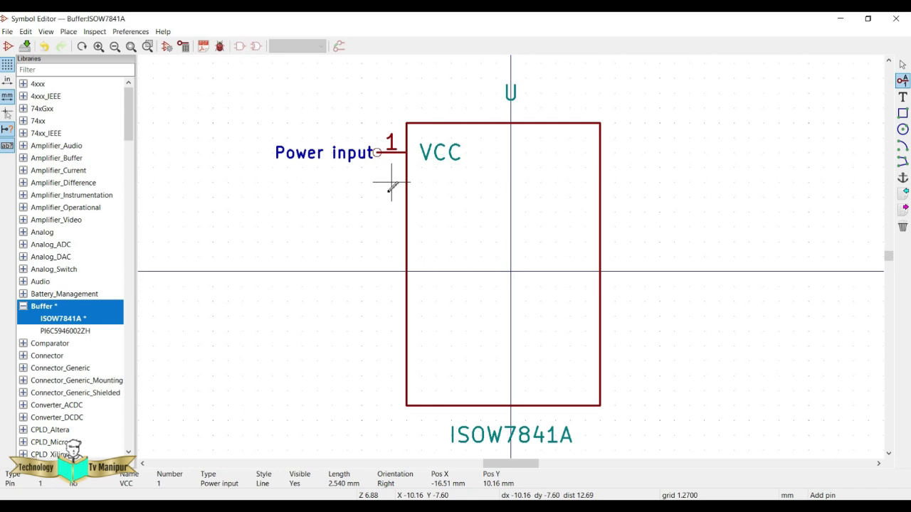
# Add Power input pin 2, named GND1, to the body's left edge about 3.8 mm below the VCC pin.
pyautogui.click(366, 183)
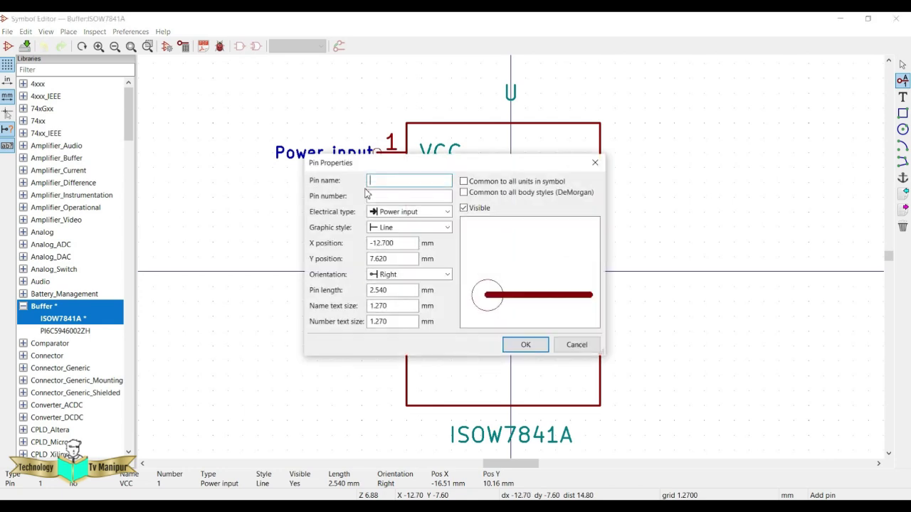
pyautogui.click(395, 213)
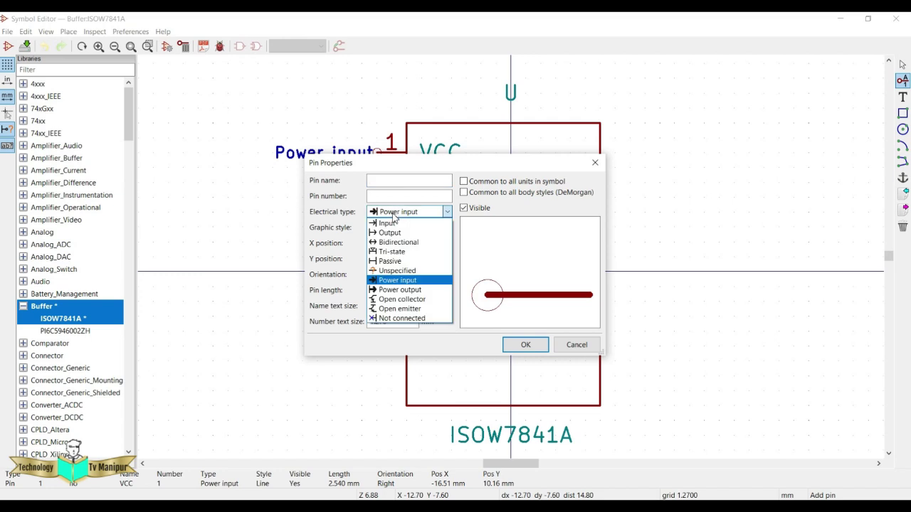
pyautogui.click(395, 280)
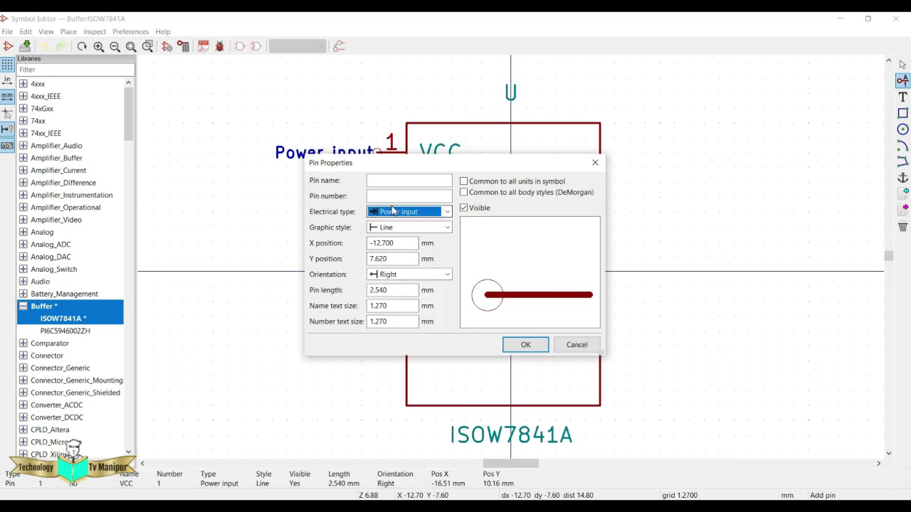
pyautogui.click(390, 181)
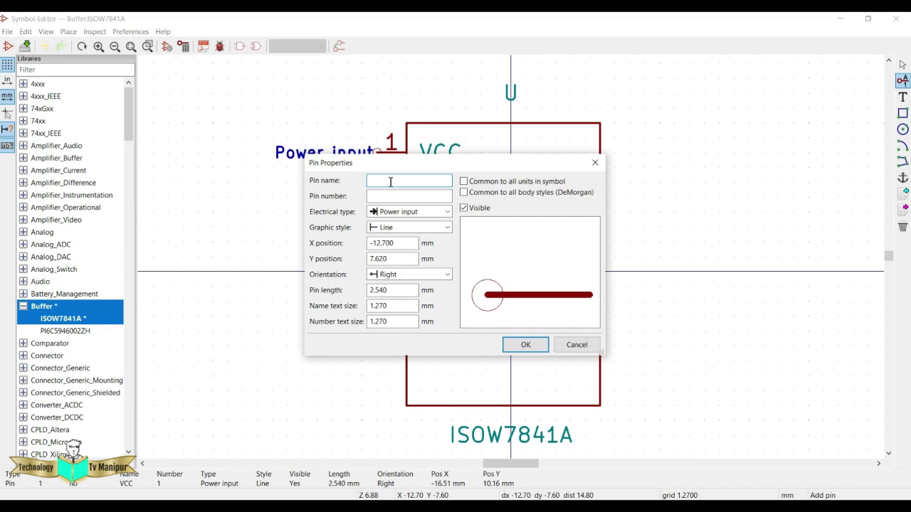
pyautogui.write('GND')
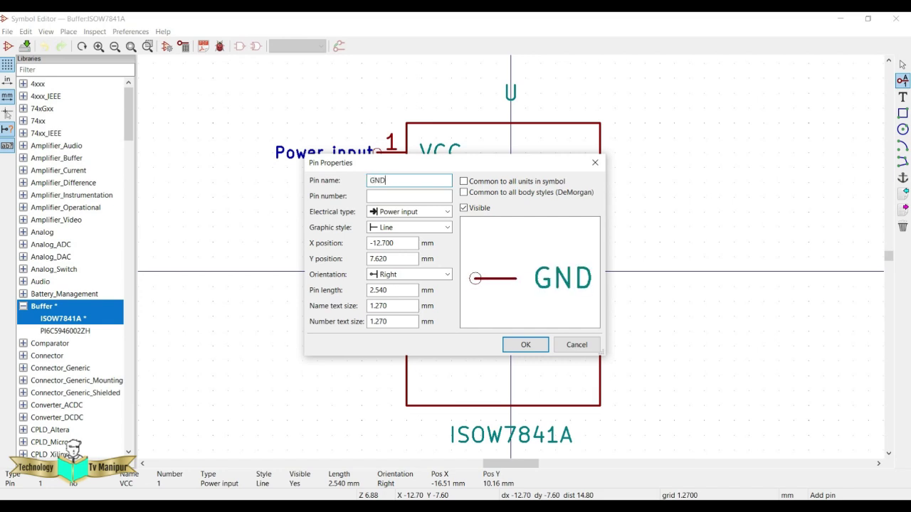
pyautogui.click(541, 506)
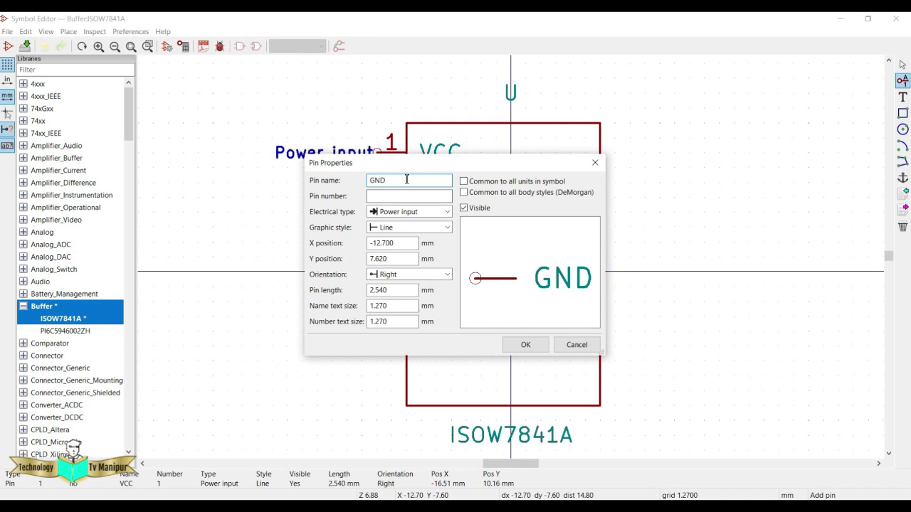
pyautogui.write('1')
pyautogui.press('Tab')
pyautogui.write('2')
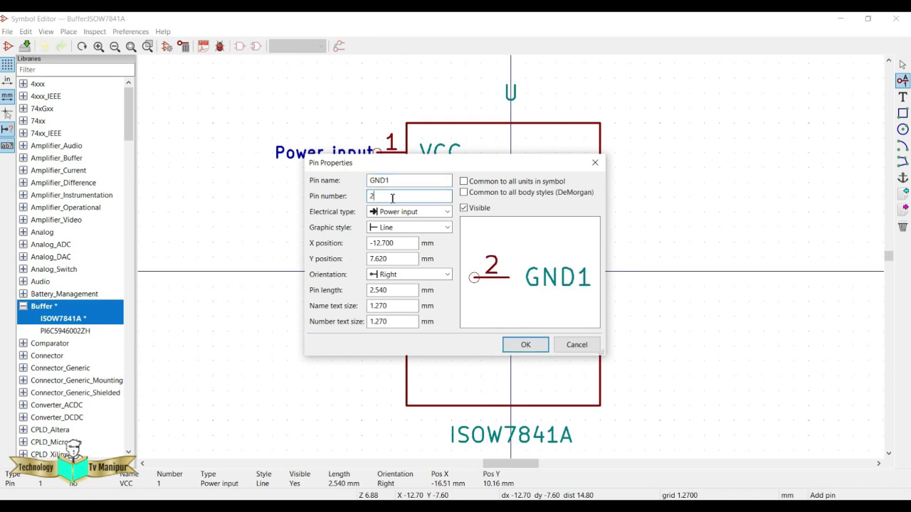
pyautogui.click(525, 345)
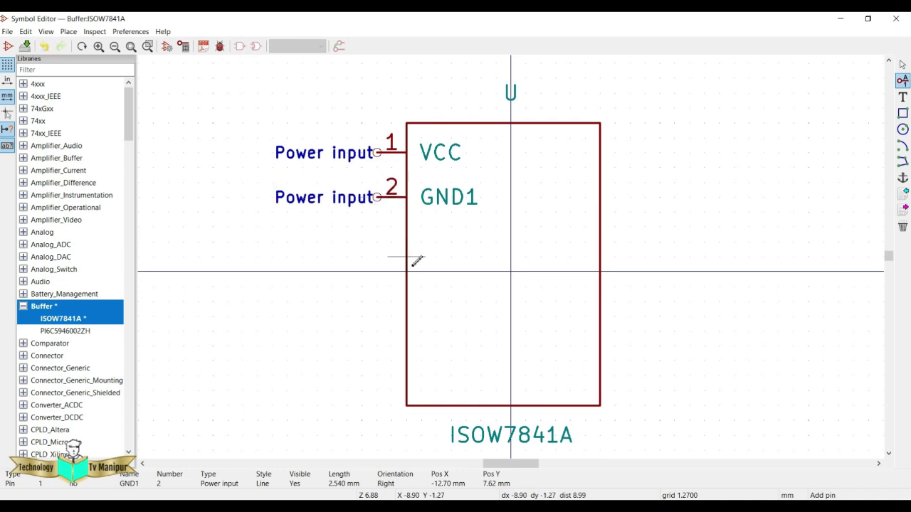
# Check the datasheet's pin directions and add Input pin 3, named INA, to the body's left edge about 3.8 mm below GND1.
pyautogui.click(381, 242)
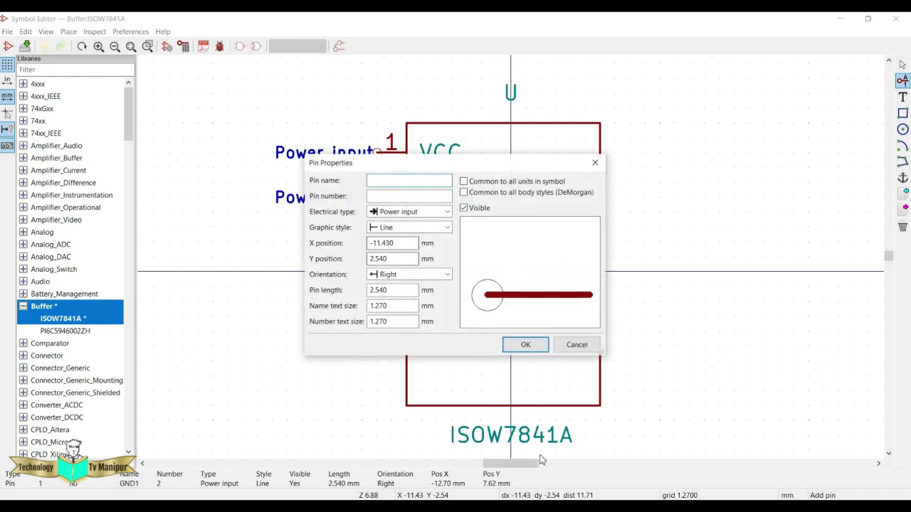
pyautogui.hotkey('alt', 'Tab')
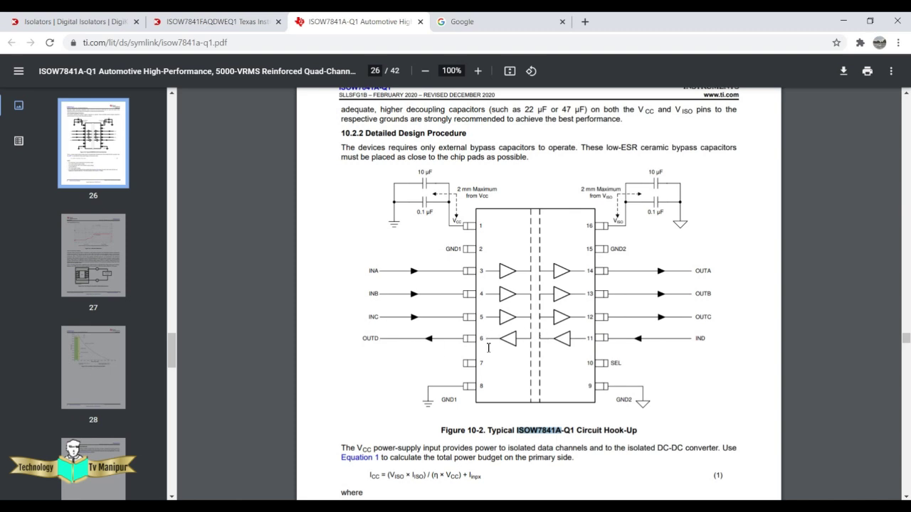
pyautogui.hotkey('alt', 'Tab')
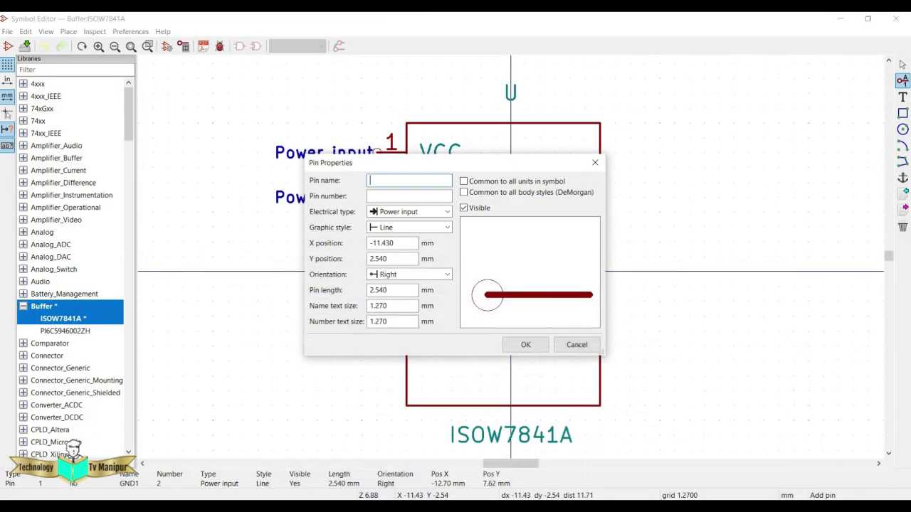
pyautogui.click(430, 213)
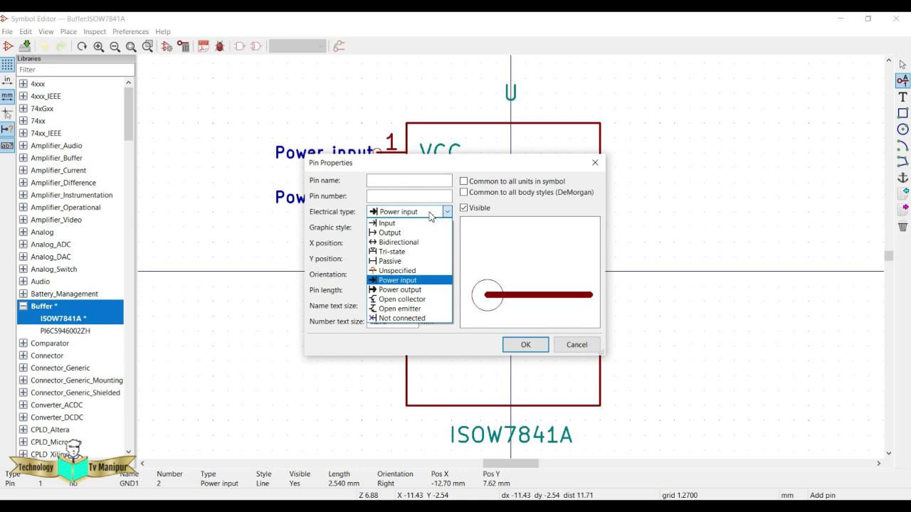
pyautogui.click(390, 223)
pyautogui.click(401, 183)
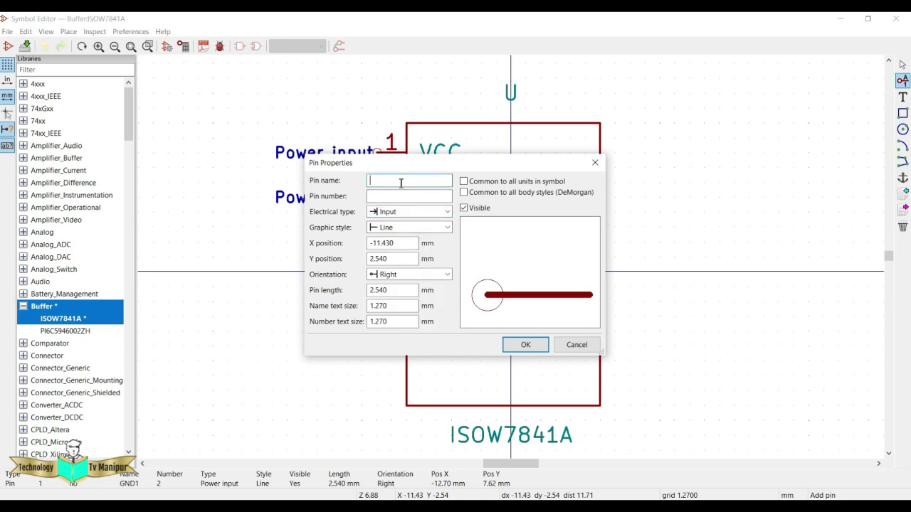
pyautogui.write('INA')
pyautogui.click(401, 198)
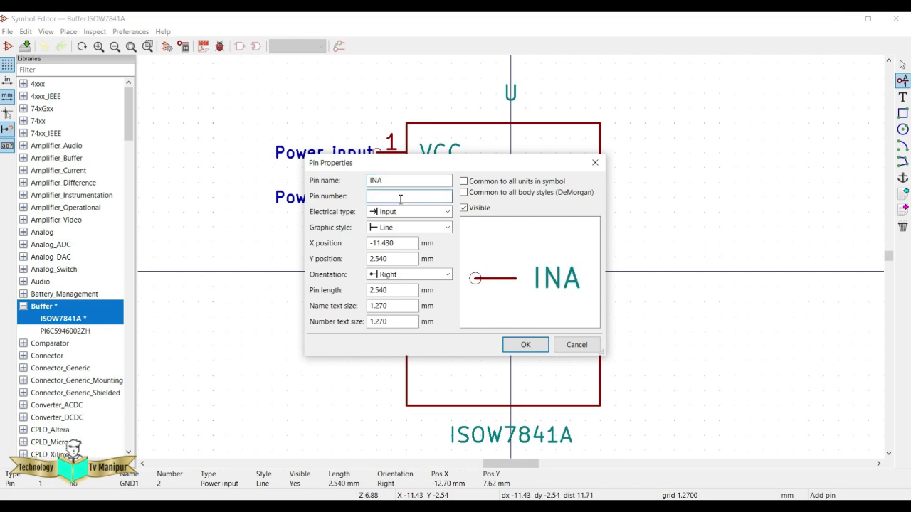
pyautogui.write('3')
pyautogui.click(525, 345)
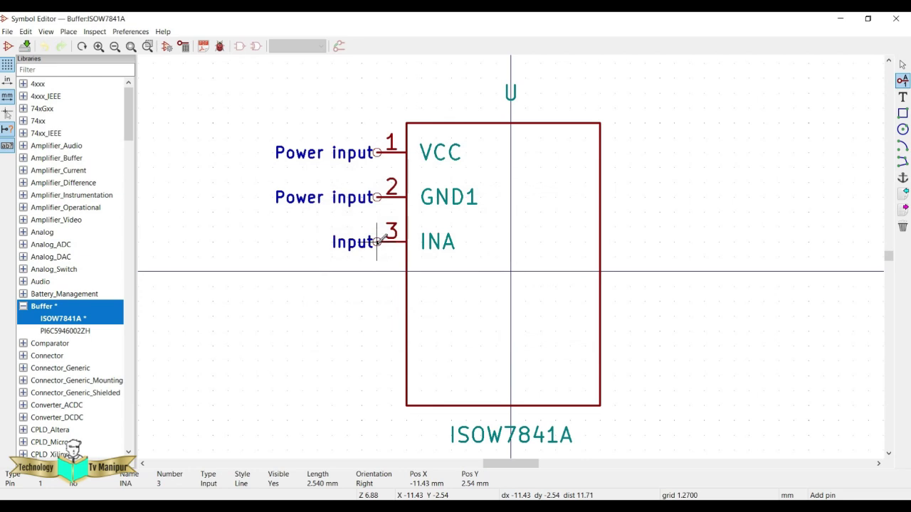
# Add Input pin 4, named INB, to the body's left edge about 2.5 mm below INA, level with the origin.
pyautogui.click(392, 271)
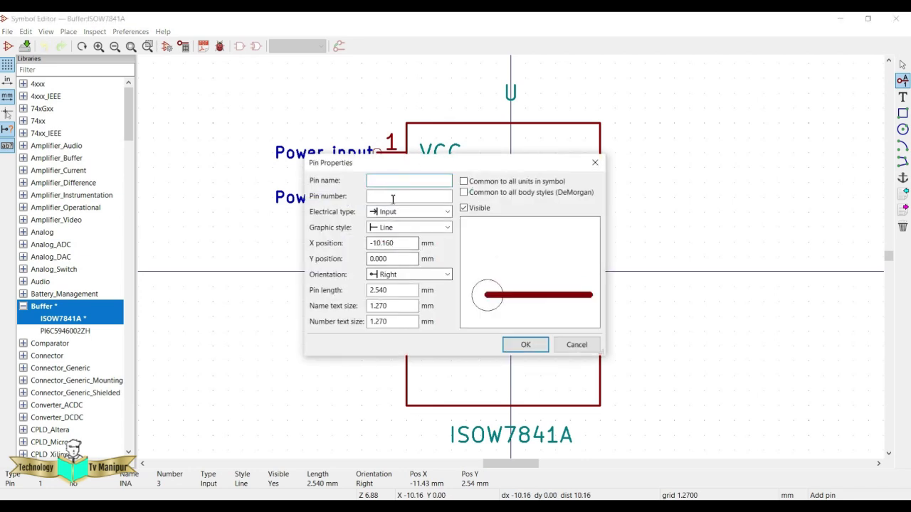
pyautogui.write('INB')
pyautogui.press('Tab')
pyautogui.write('4')
pyautogui.click(526, 344)
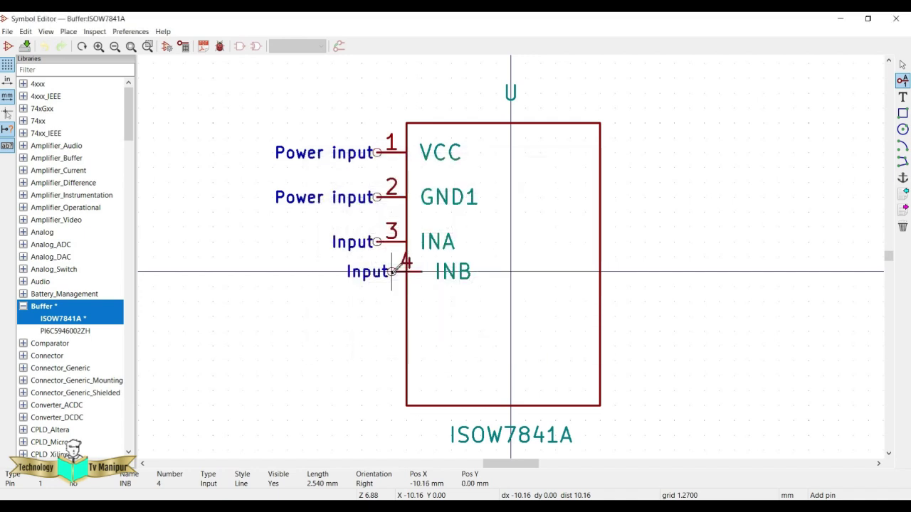
pyautogui.click(377, 271)
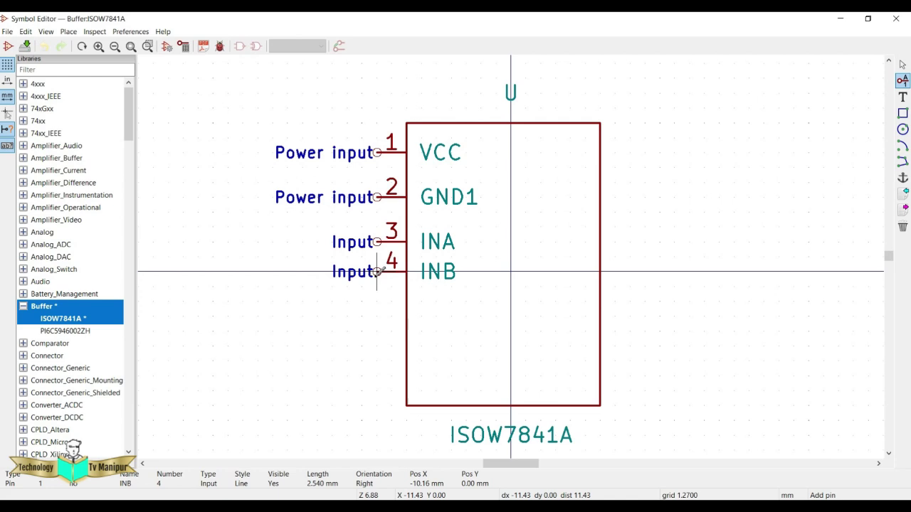
# Add Input pin 5, named INC, to the body's left edge about 2.5 mm below INB.
pyautogui.click(377, 311)
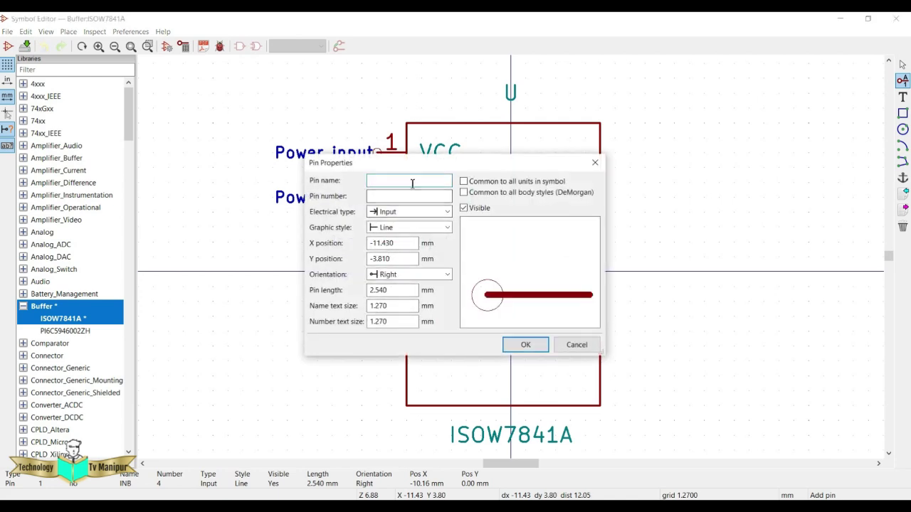
pyautogui.write('INC')
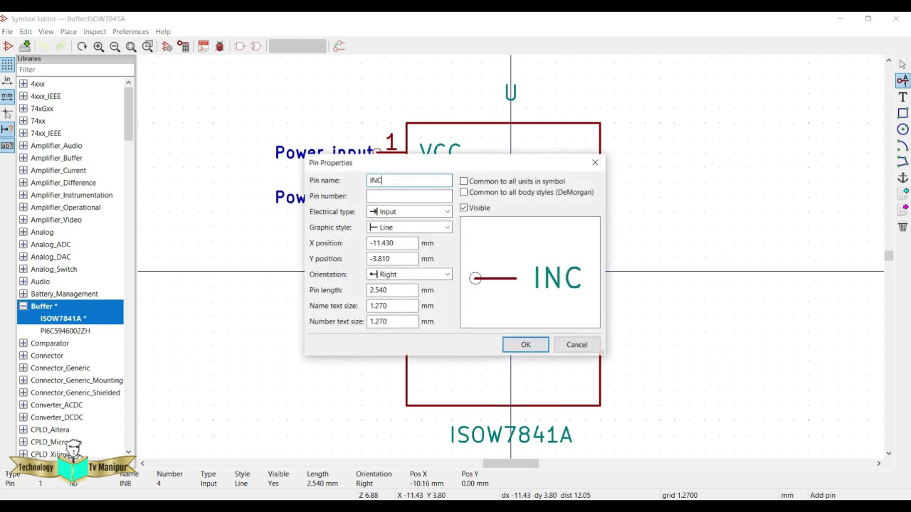
pyautogui.click(388, 196)
pyautogui.write('5')
pyautogui.click(524, 346)
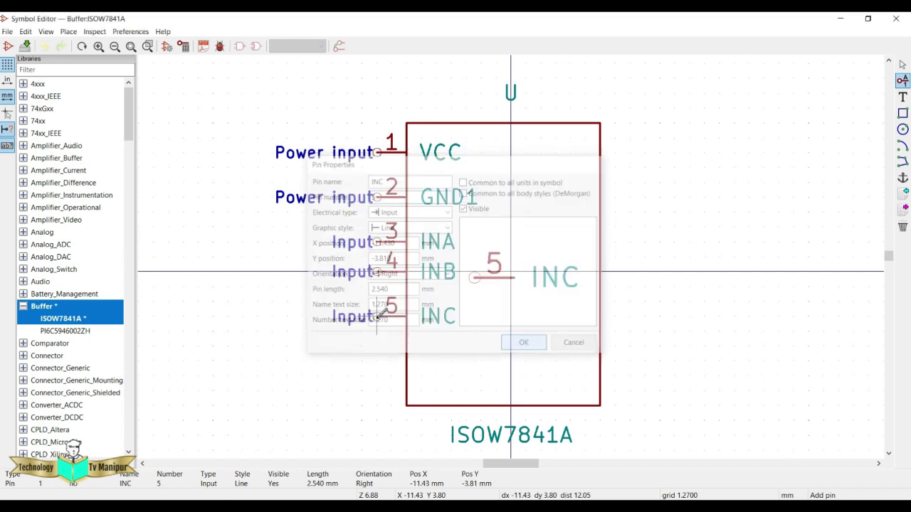
pyautogui.click(377, 302)
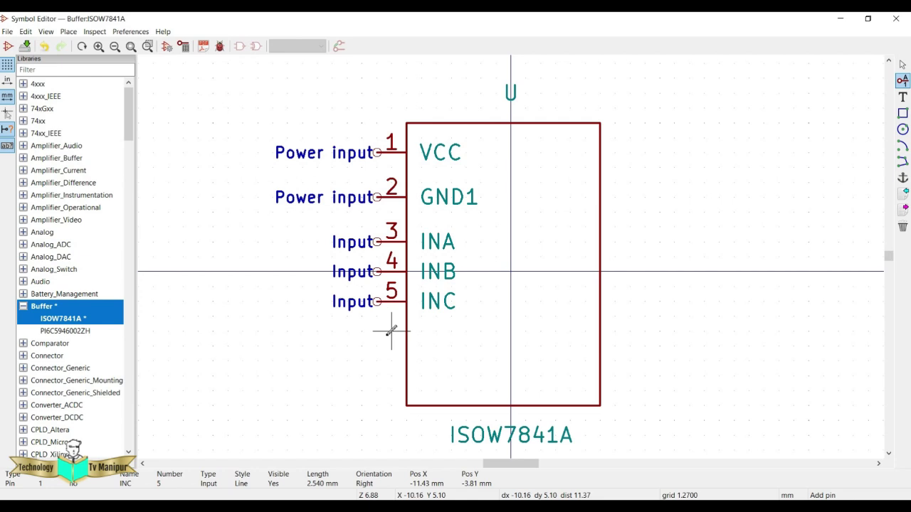
# Add Output pin 6, named OUTD, to the body's left edge about 2.5 mm below INC.
pyautogui.click(387, 335)
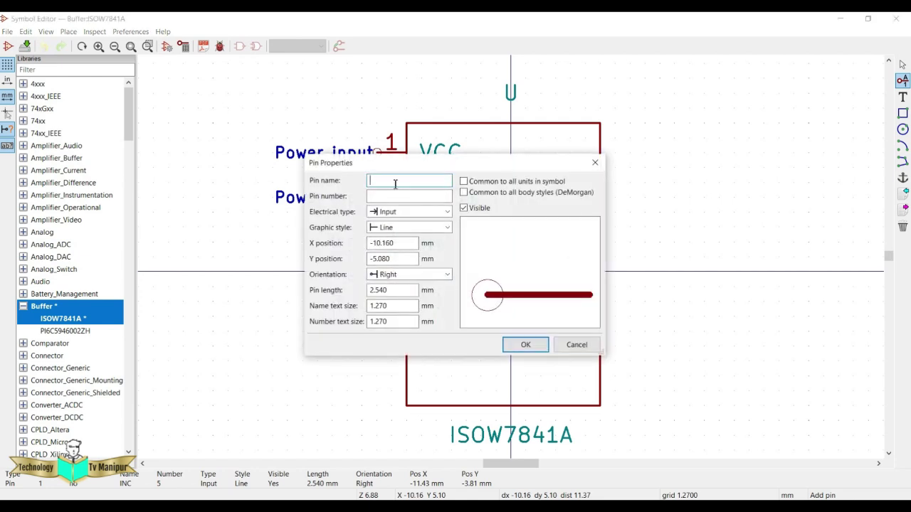
pyautogui.write('OUT')
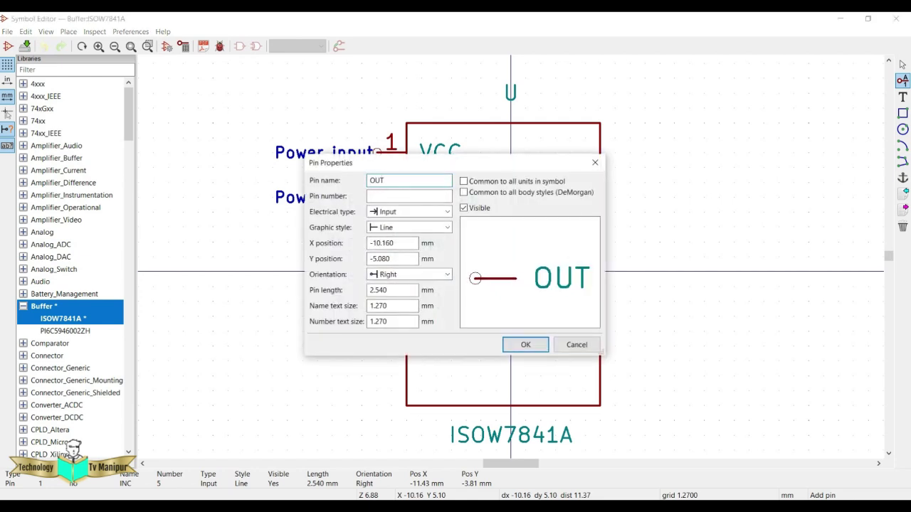
pyautogui.write('D')
pyautogui.press('Tab')
pyautogui.write('6')
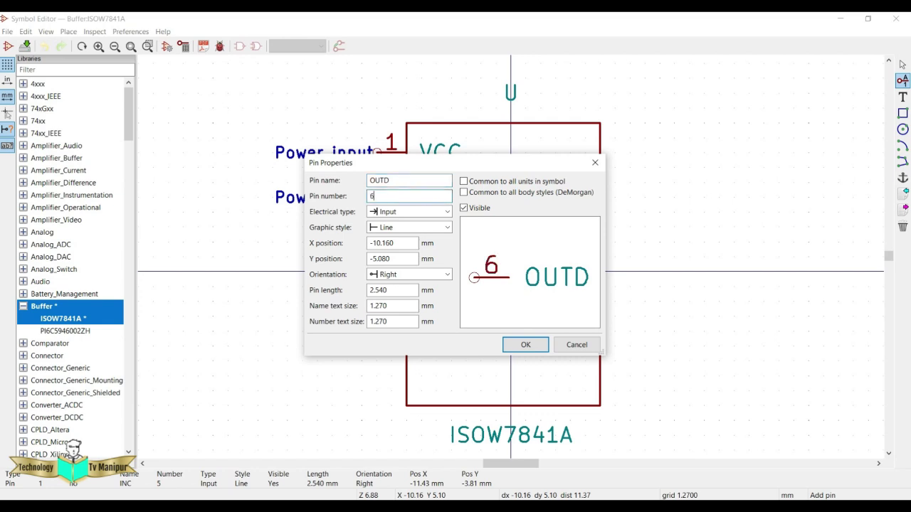
pyautogui.click(444, 211)
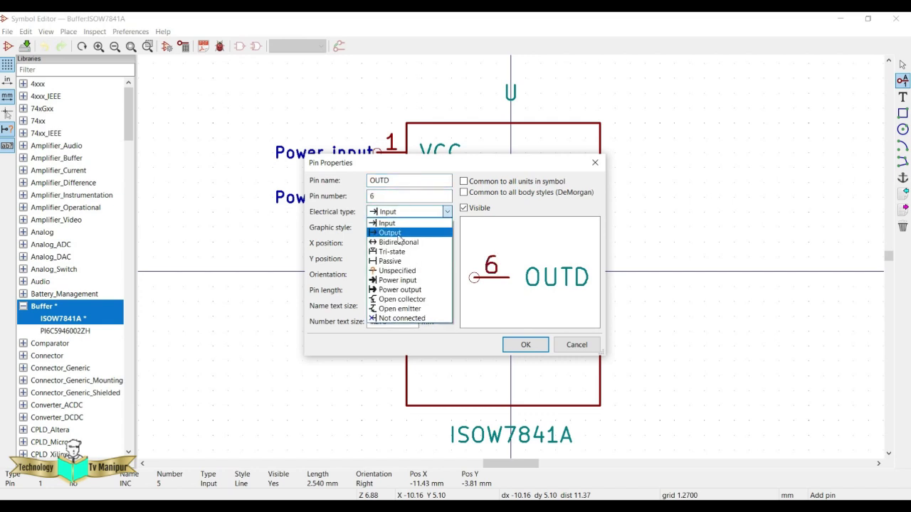
pyautogui.click(400, 233)
pyautogui.click(525, 344)
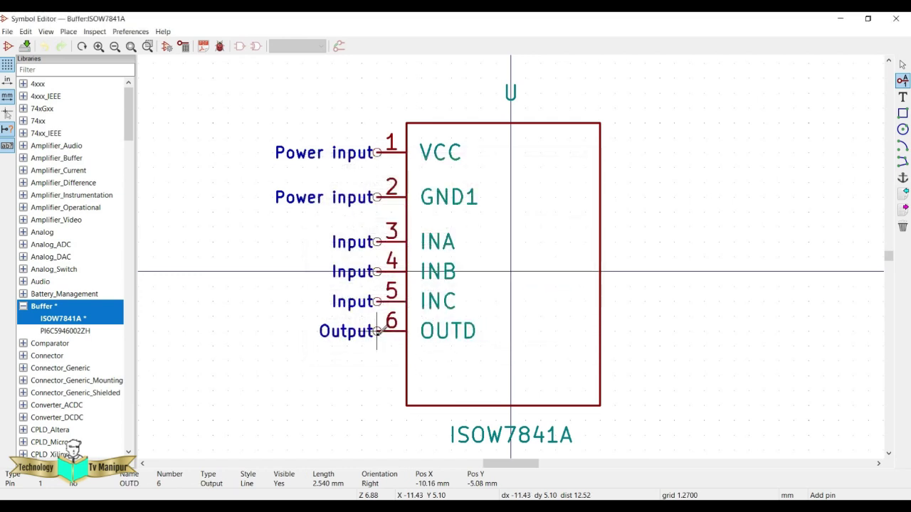
pyautogui.click(377, 332)
# Check pin 7 in the datasheet and add Passive pin 7, named 7, to the body's left edge about 2.5 mm below OUTD.
pyautogui.hotkey('alt', 'Tab')
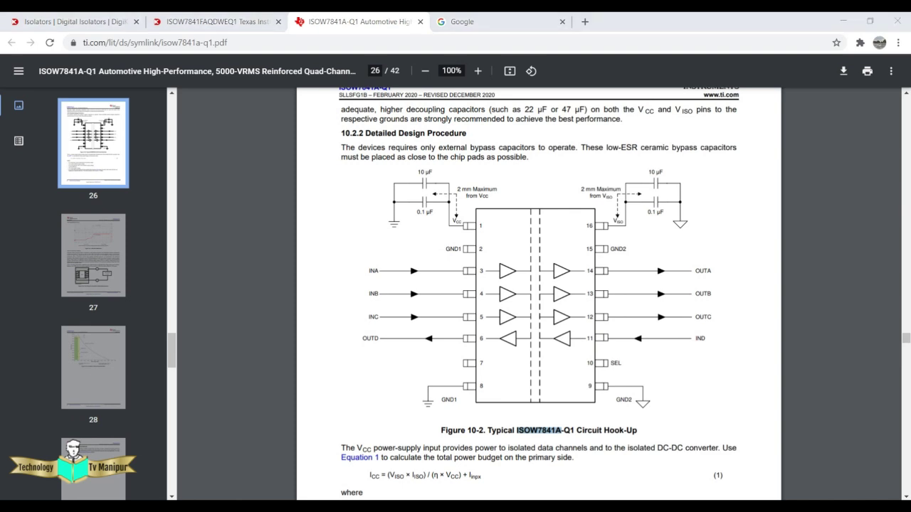
pyautogui.click(526, 443)
pyautogui.click(902, 80)
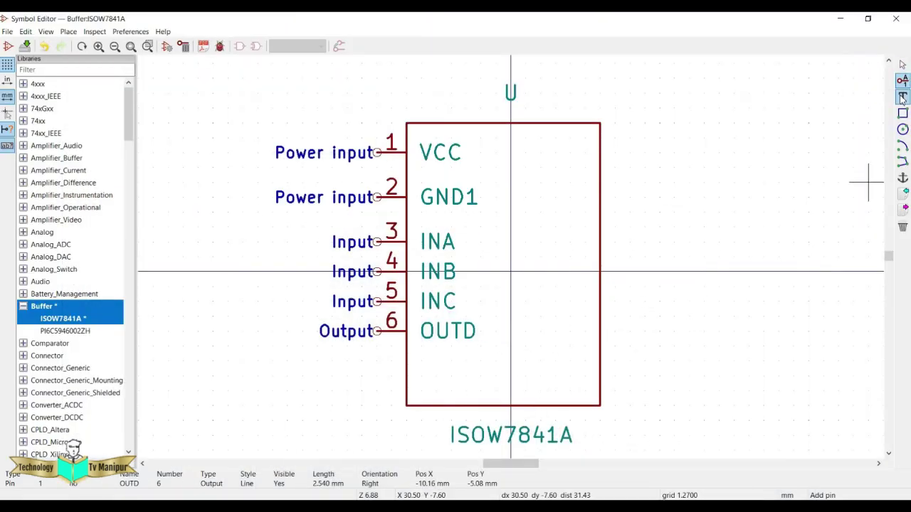
pyautogui.click(362, 361)
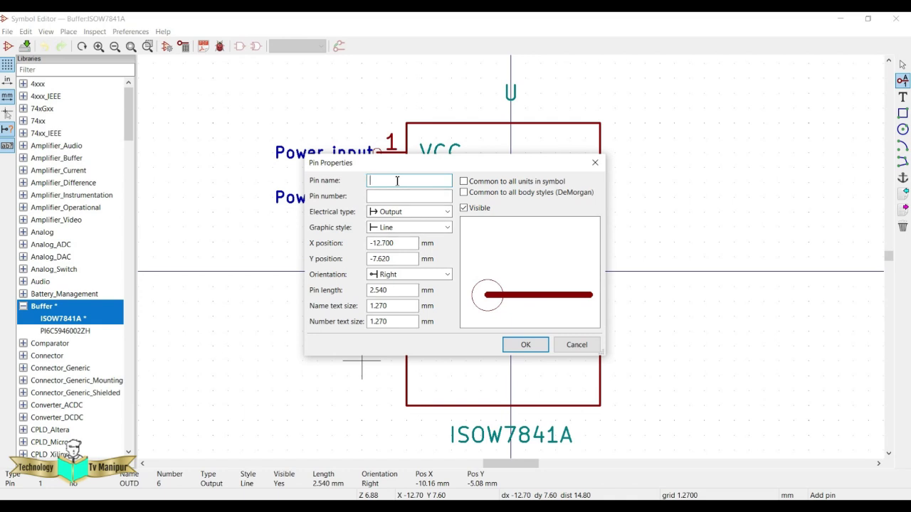
pyautogui.write('7')
pyautogui.press('Tab')
pyautogui.write('7')
pyautogui.click(387, 212)
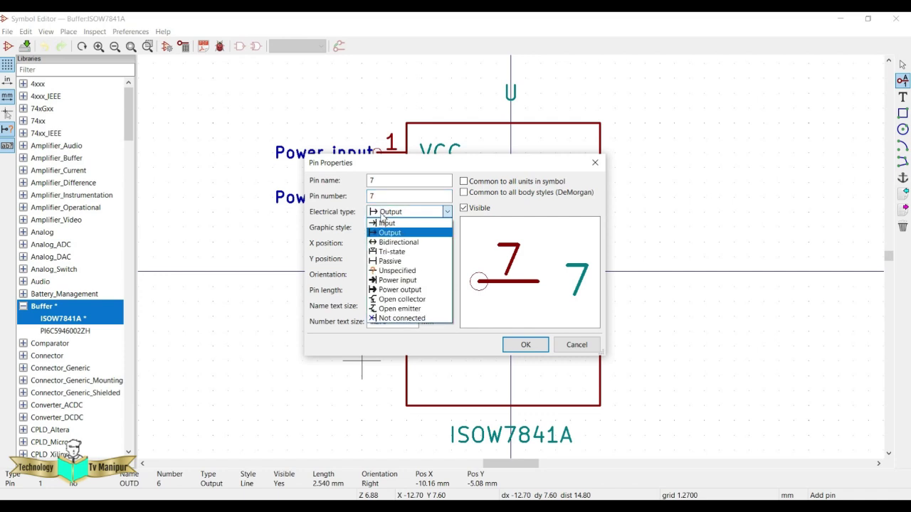
pyautogui.click(391, 262)
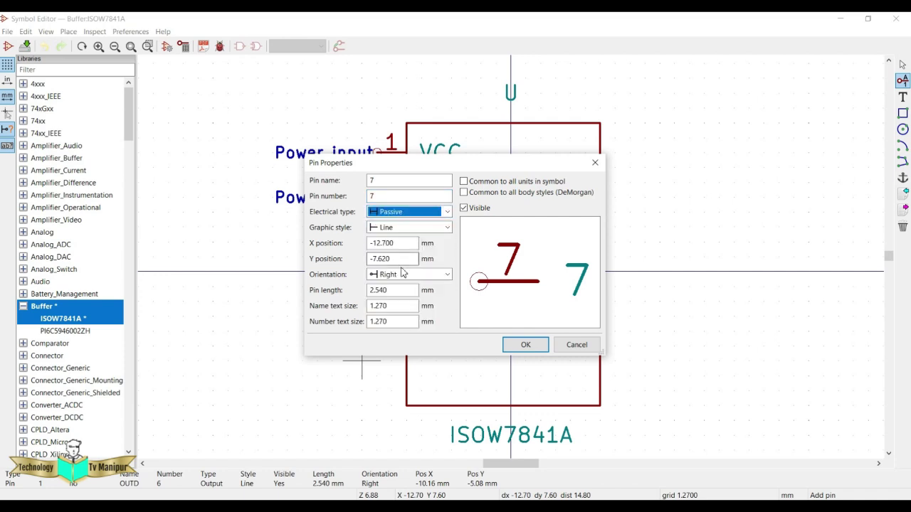
pyautogui.click(525, 344)
pyautogui.click(377, 361)
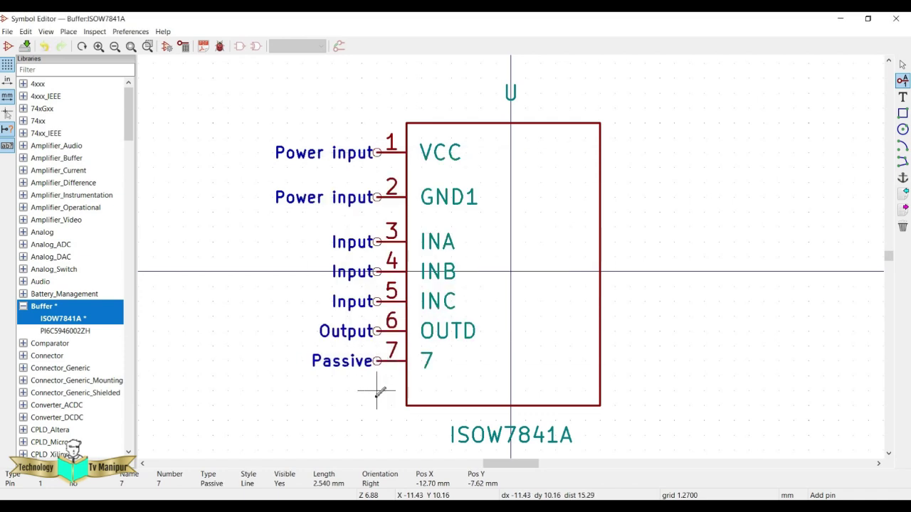
# Add Power input pin 8, named GND1, to the body's left edge about 2.5 mm below pin 7.
pyautogui.click(377, 391)
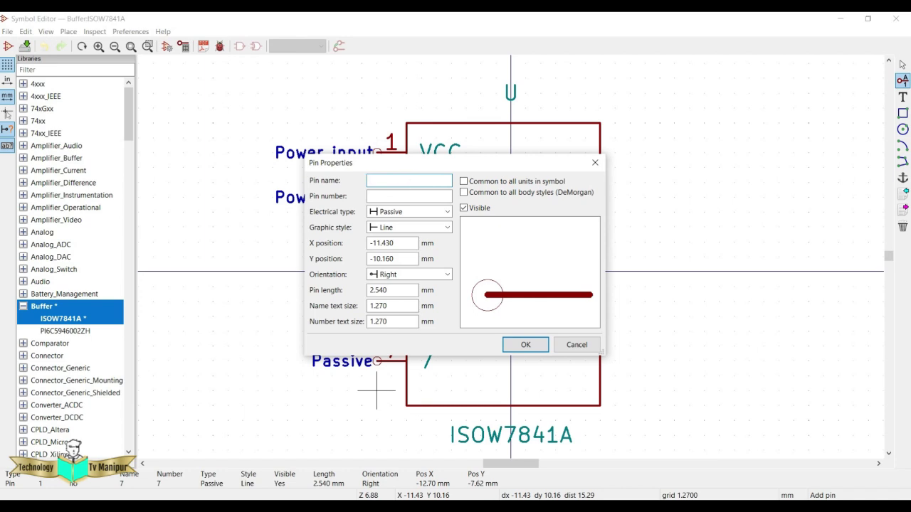
pyautogui.write('GND1')
pyautogui.click(416, 197)
pyautogui.write('8')
pyautogui.click(413, 213)
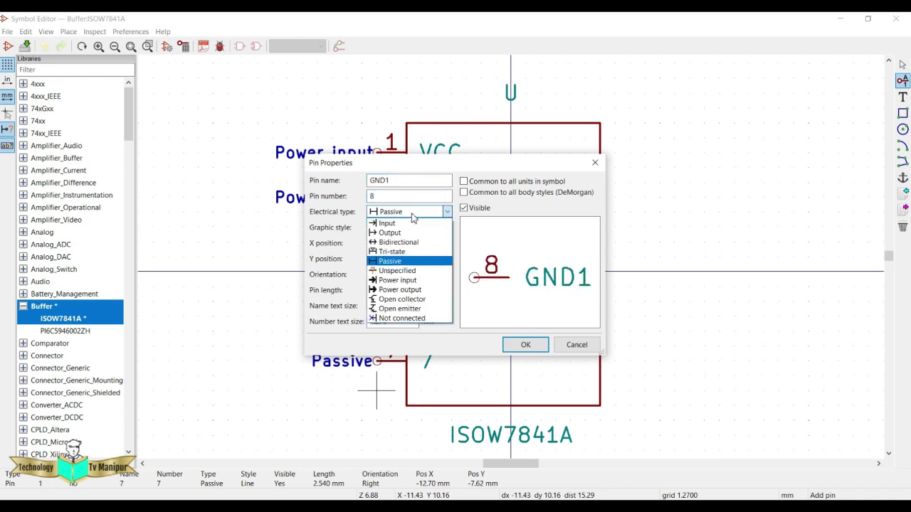
pyautogui.click(396, 280)
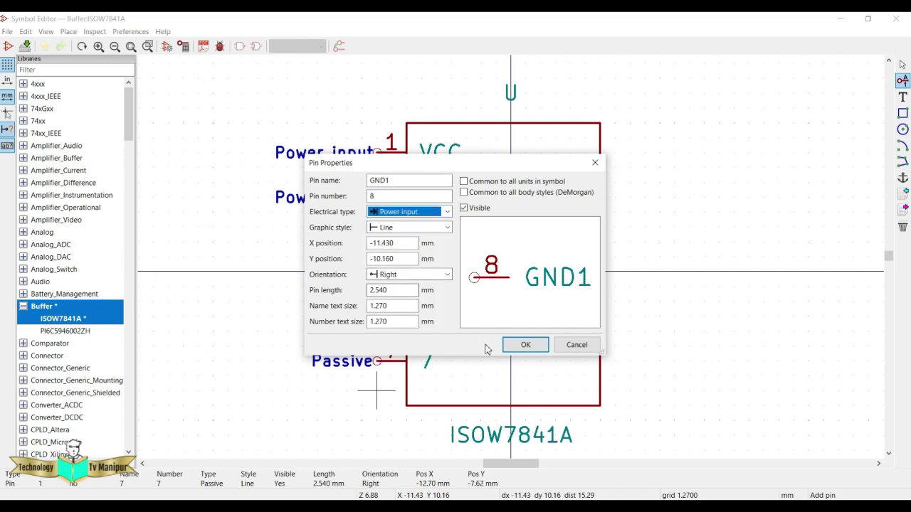
pyautogui.click(525, 344)
pyautogui.click(376, 391)
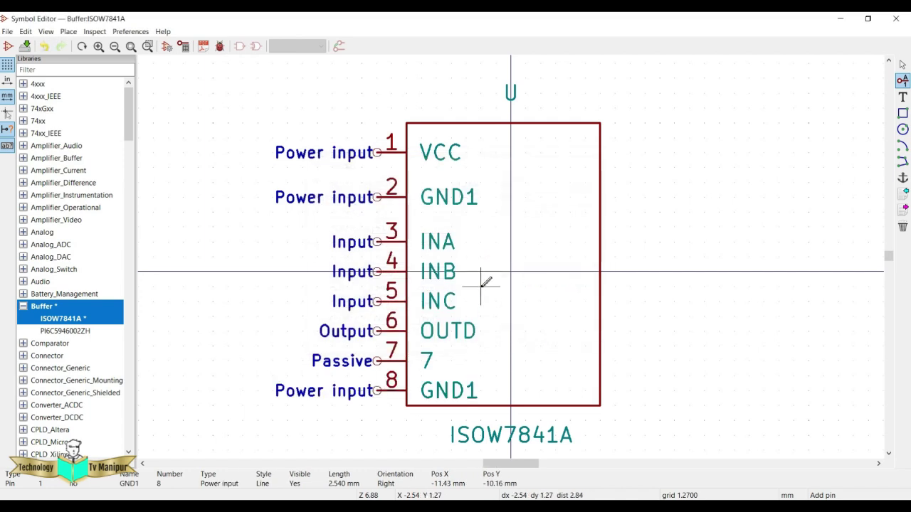
# Check the datasheet's pinout and add Power input pin 9, named GND2, flipped onto the body's right edge level with pin 8.
pyautogui.hotkey('alt', 'Tab')
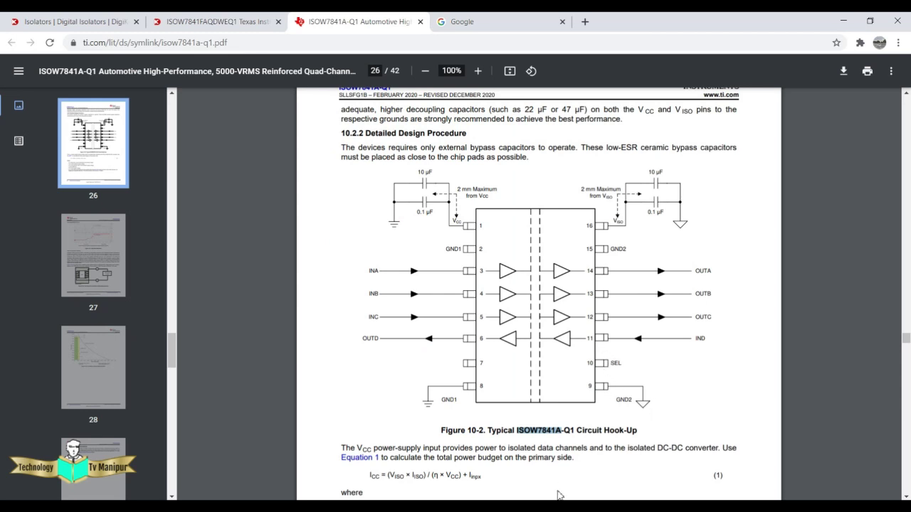
pyautogui.hotkey('alt', 'Tab')
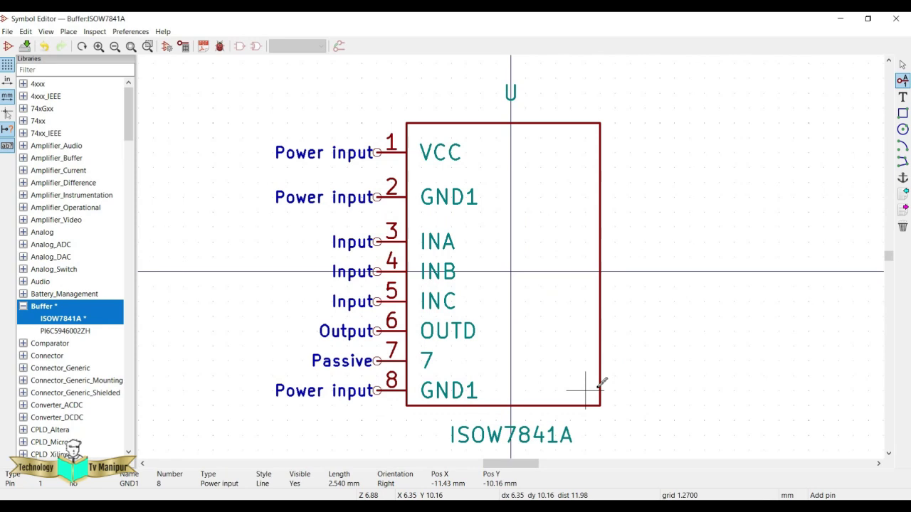
pyautogui.click(660, 372)
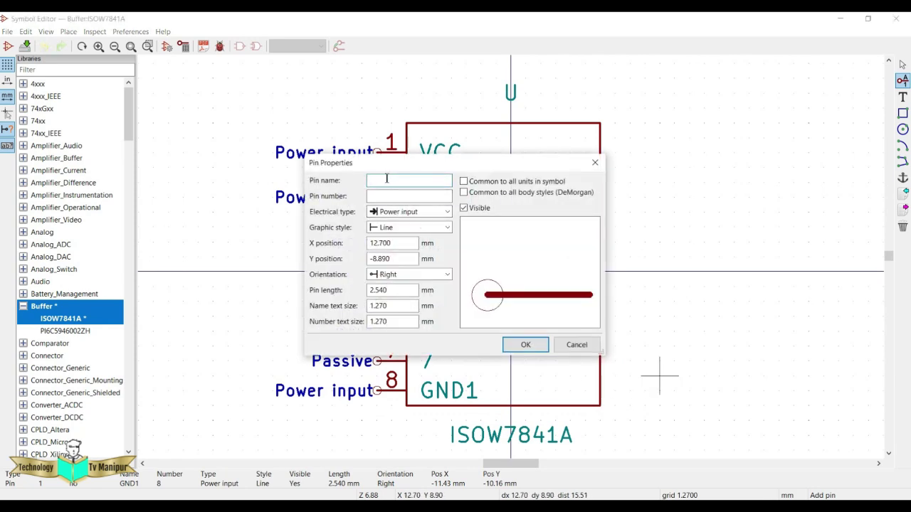
pyautogui.write('GND2')
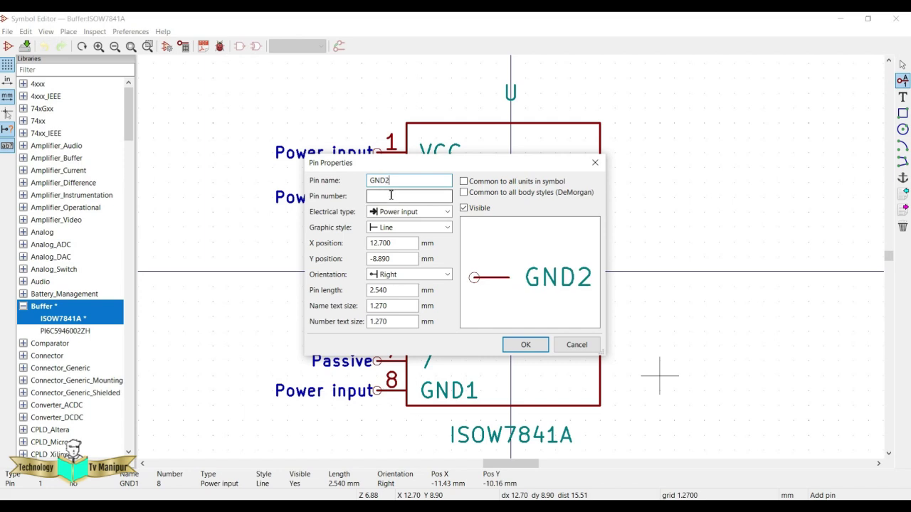
pyautogui.write('9')
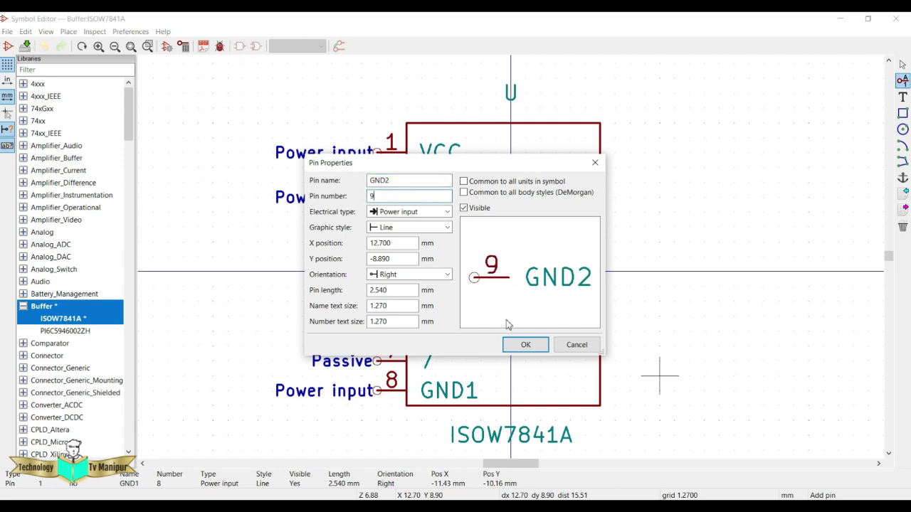
pyautogui.click(525, 345)
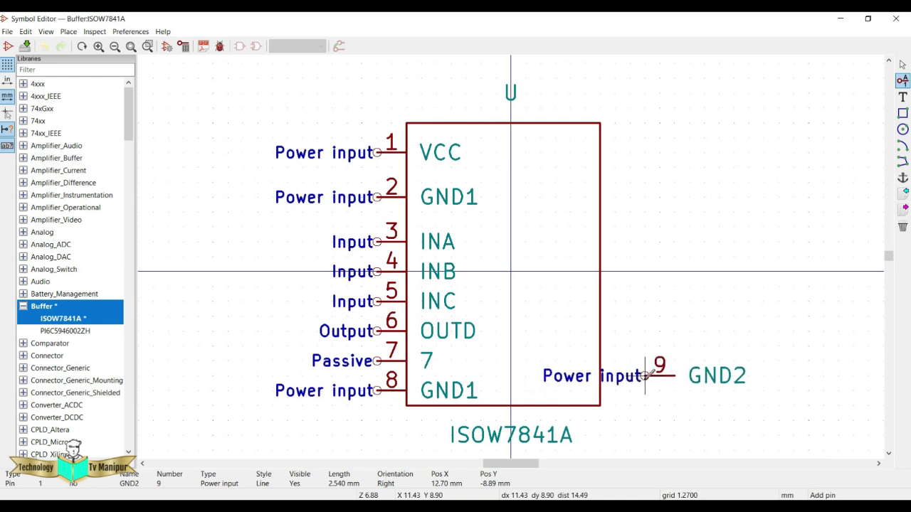
pyautogui.press('r')
pyautogui.press('r')
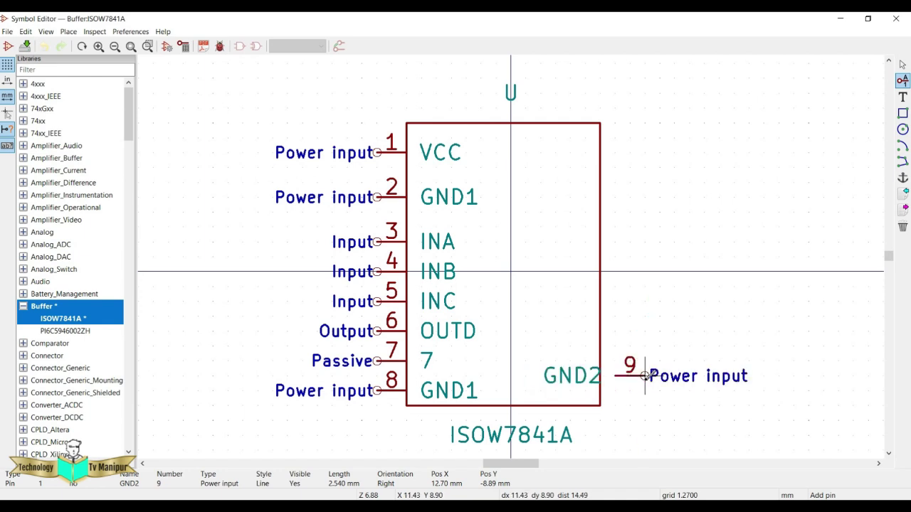
pyautogui.click(630, 390)
# Add Power input pin 10, named SEL, to the body's right edge about 2.5 mm above GND2, facing the body.
pyautogui.click(645, 316)
pyautogui.write('SEL')
pyautogui.press('Tab')
pyautogui.write('1')
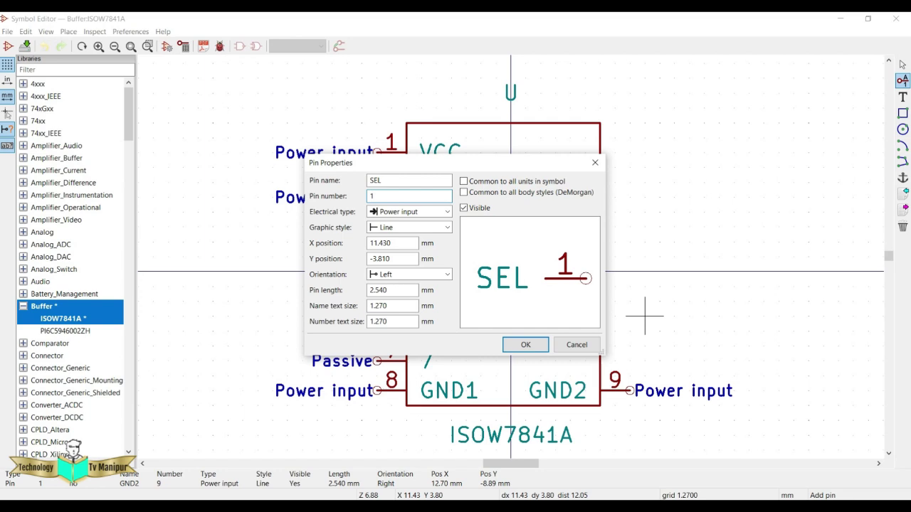
pyautogui.write('0')
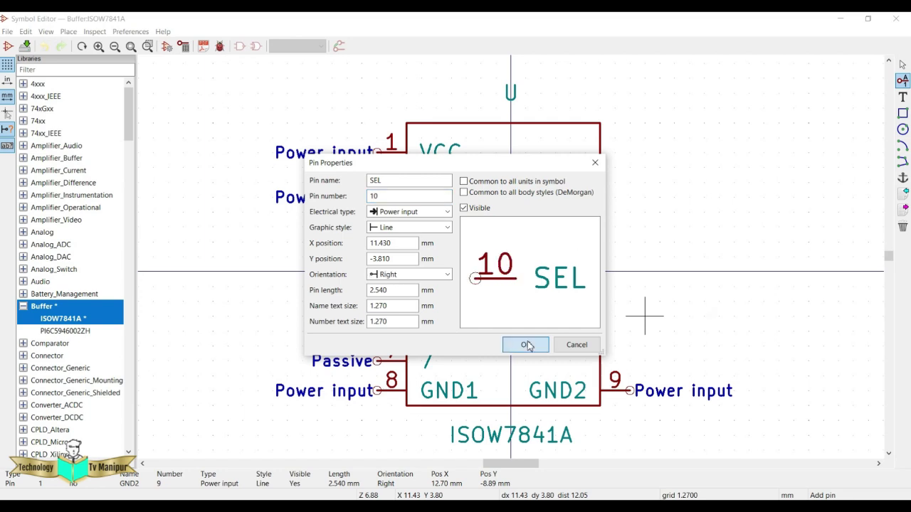
pyautogui.click(529, 346)
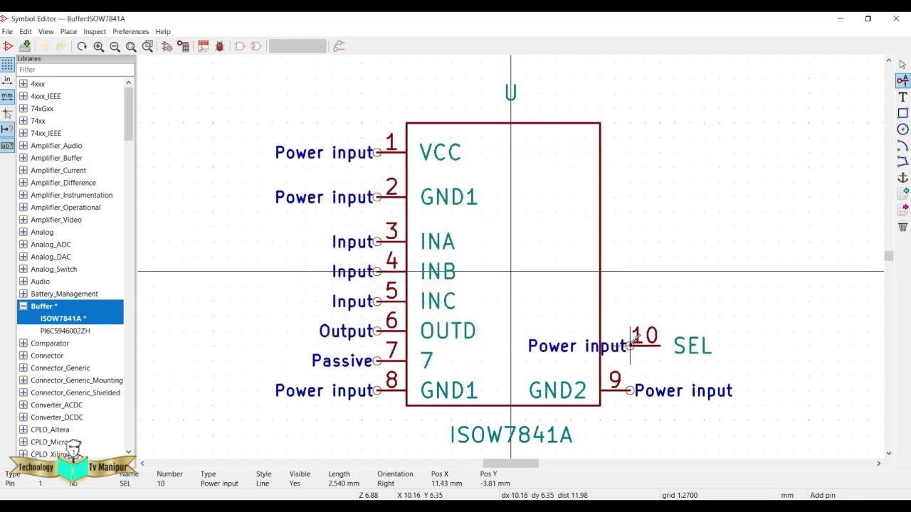
pyautogui.press('r')
pyautogui.press('r')
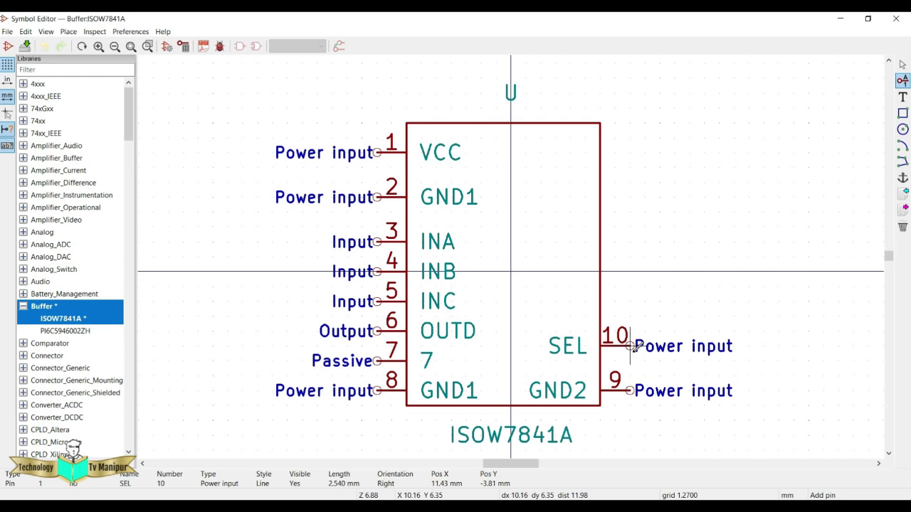
pyautogui.click(631, 358)
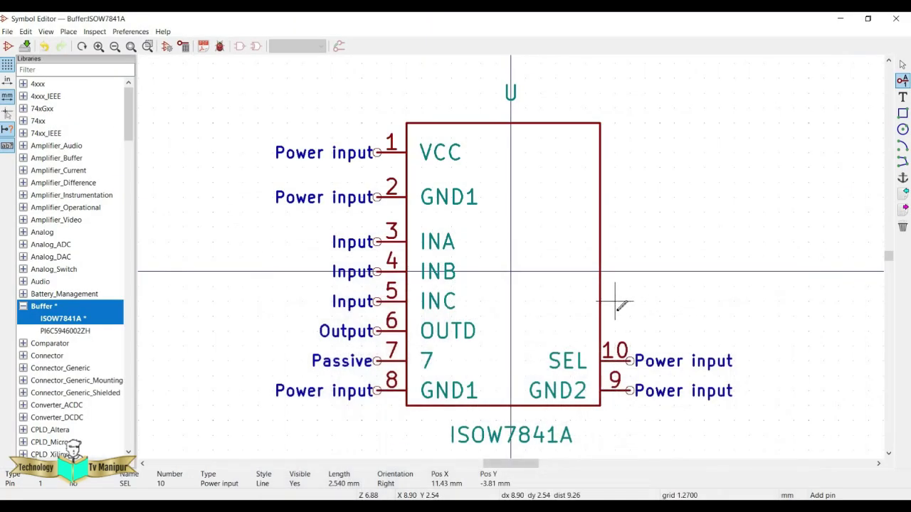
# Add Input pin 11, named IND, to the body's right edge about 2.5 mm above SEL, facing the body.
pyautogui.click(616, 302)
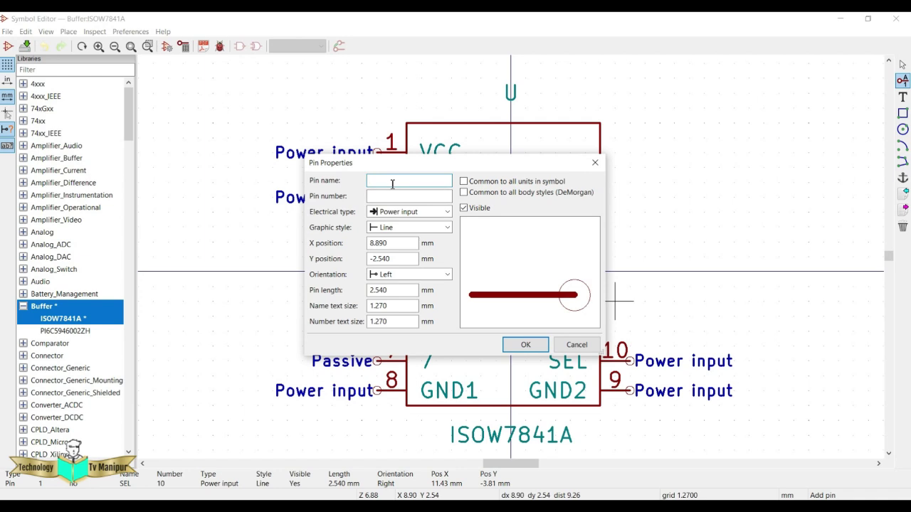
pyautogui.write('IND')
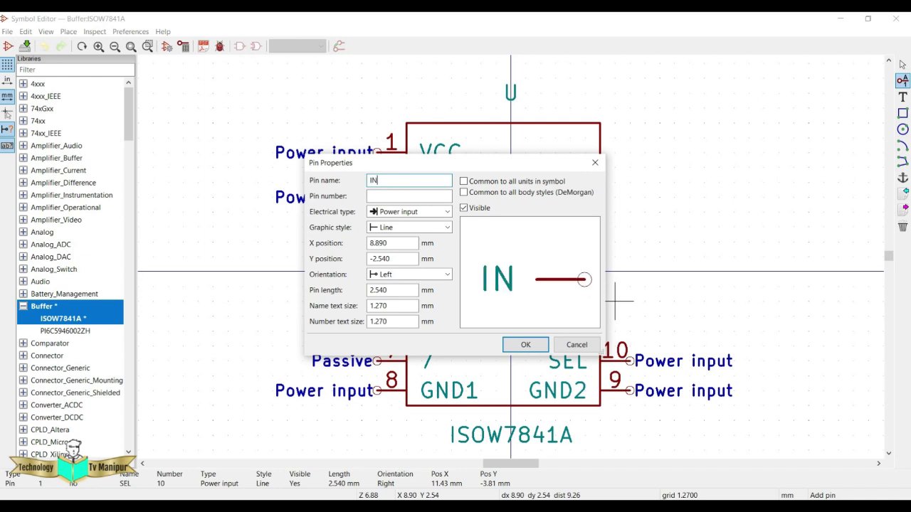
pyautogui.click(402, 199)
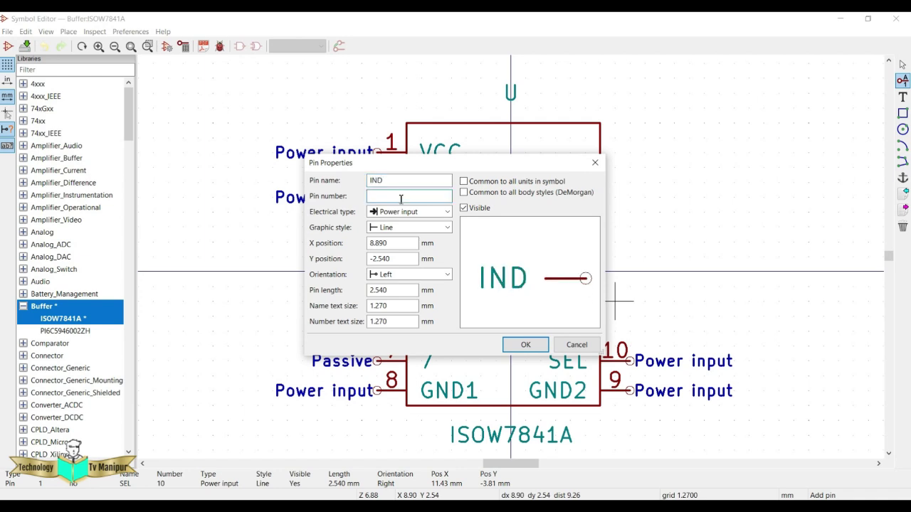
pyautogui.write('11')
pyautogui.click(392, 212)
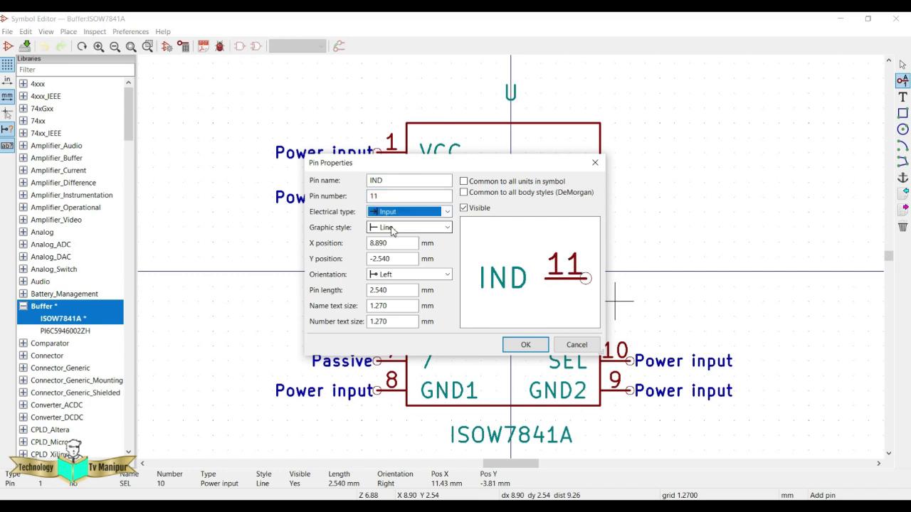
pyautogui.click(391, 215)
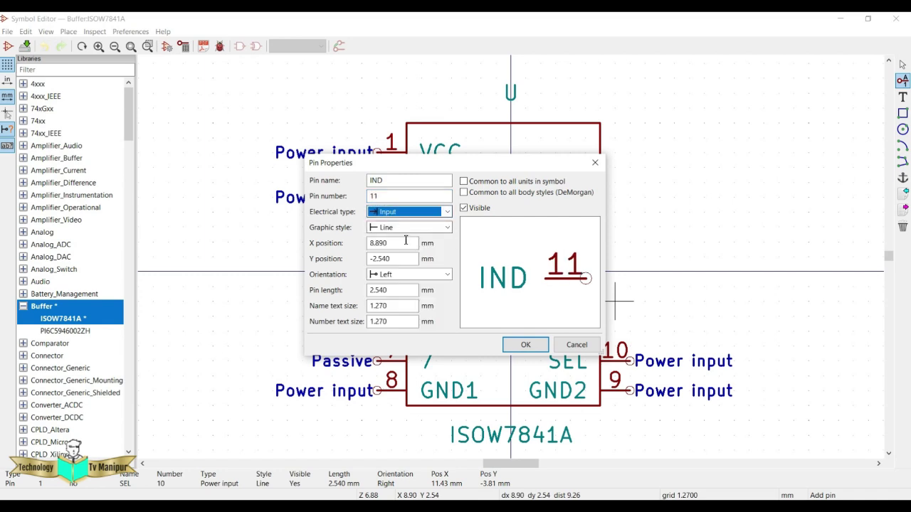
pyautogui.click(525, 345)
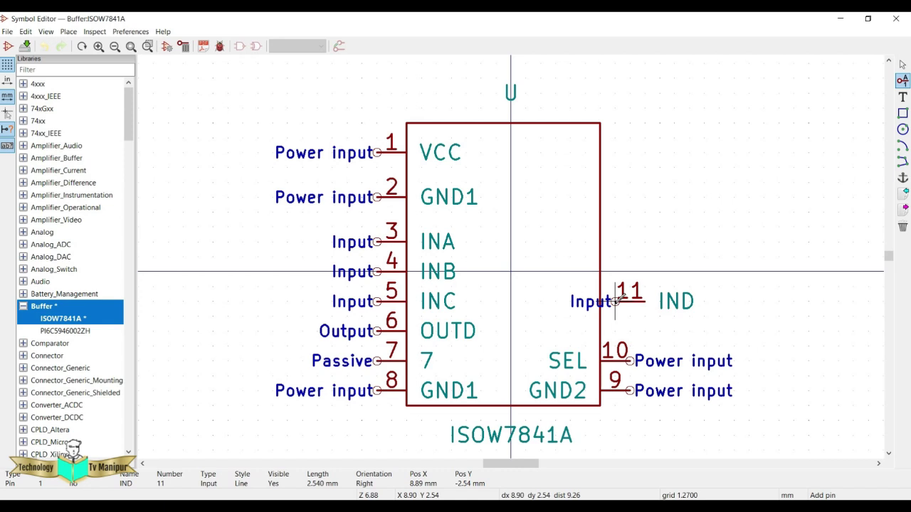
pyautogui.press('r')
pyautogui.press('r')
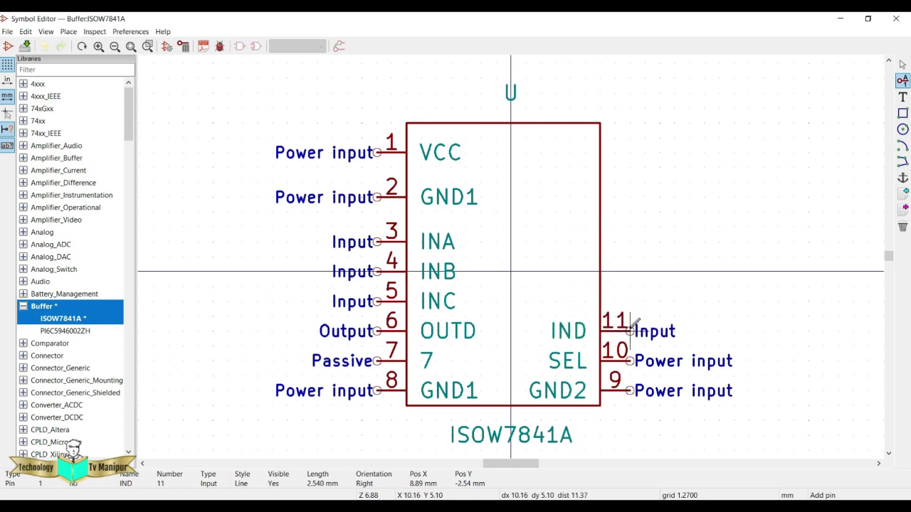
pyautogui.click(632, 327)
# Add Output pin 12, named OUTC, to the body's right edge about 2.5 mm above IND, facing the body.
pyautogui.click(615, 272)
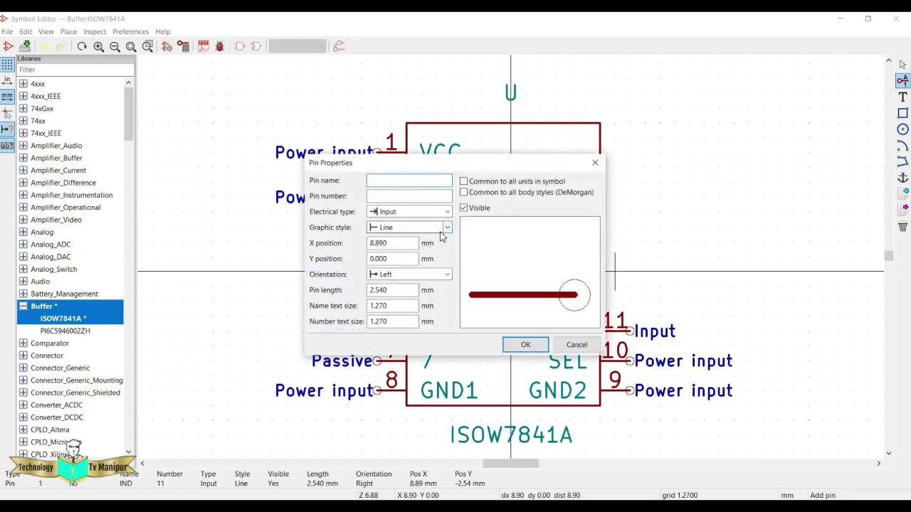
pyautogui.write('OUT')
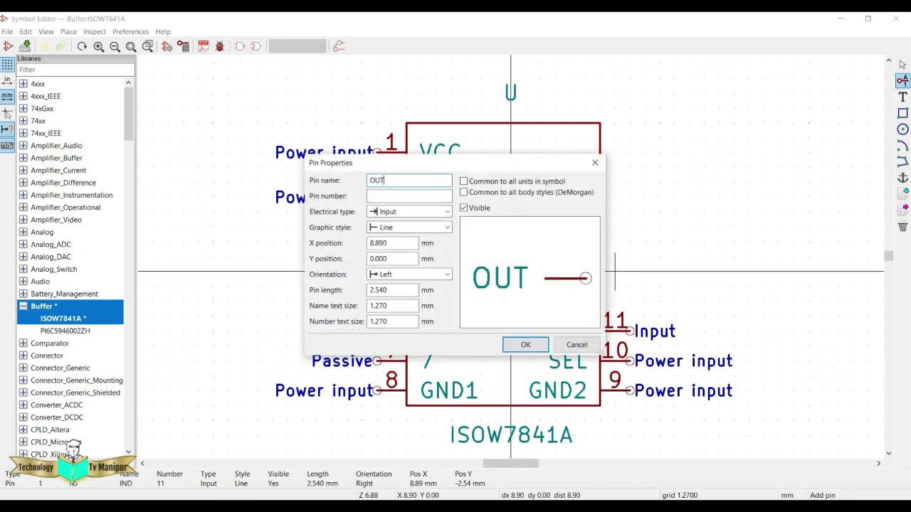
pyautogui.write('C')
pyautogui.click(397, 196)
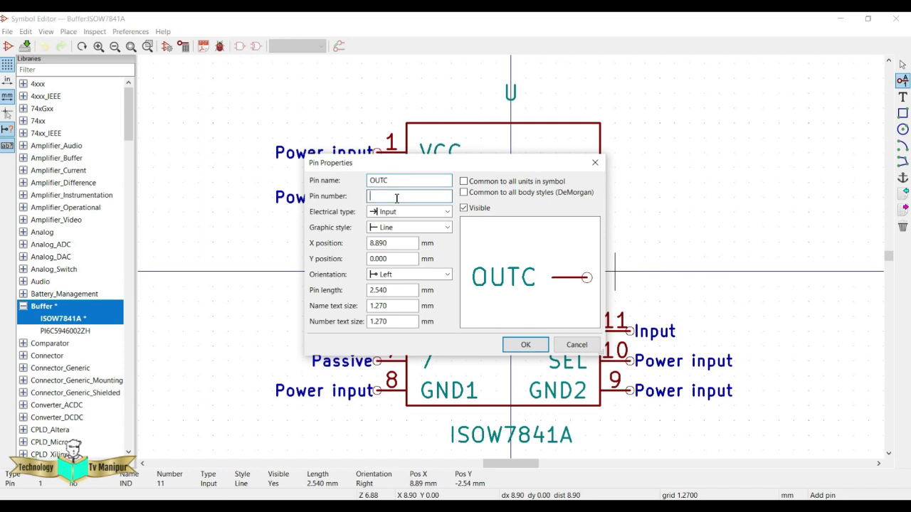
pyautogui.write('12')
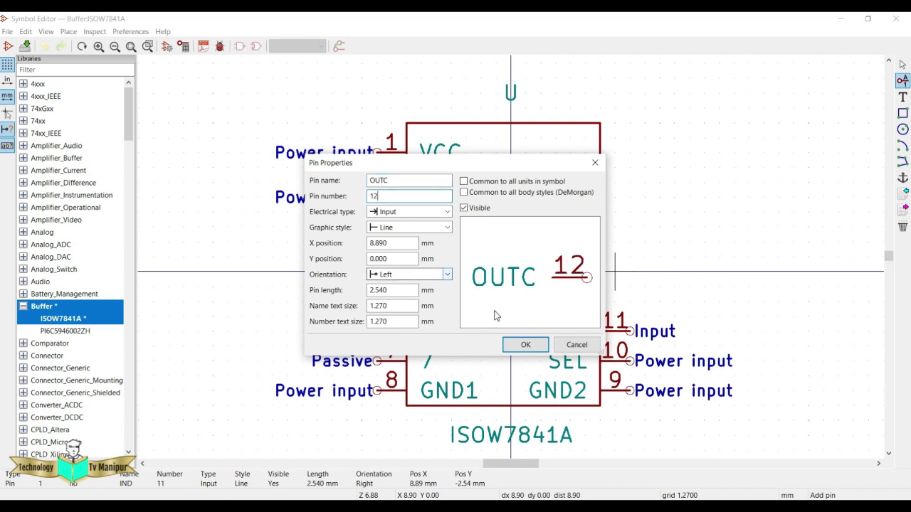
pyautogui.click(401, 215)
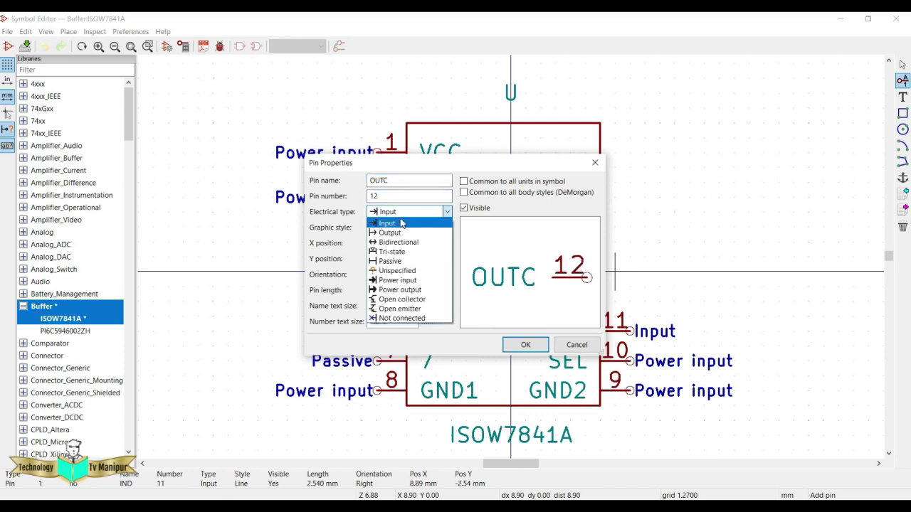
pyautogui.click(401, 233)
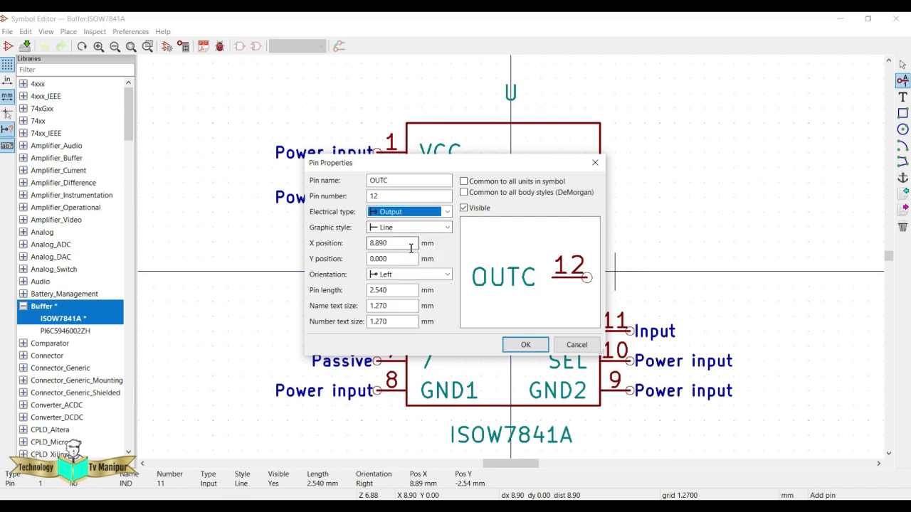
pyautogui.click(428, 275)
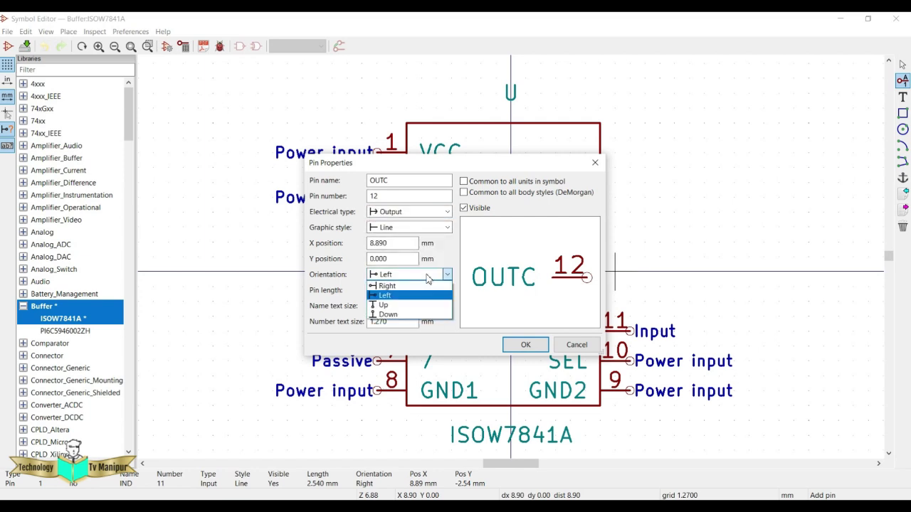
pyautogui.click(440, 288)
pyautogui.click(525, 346)
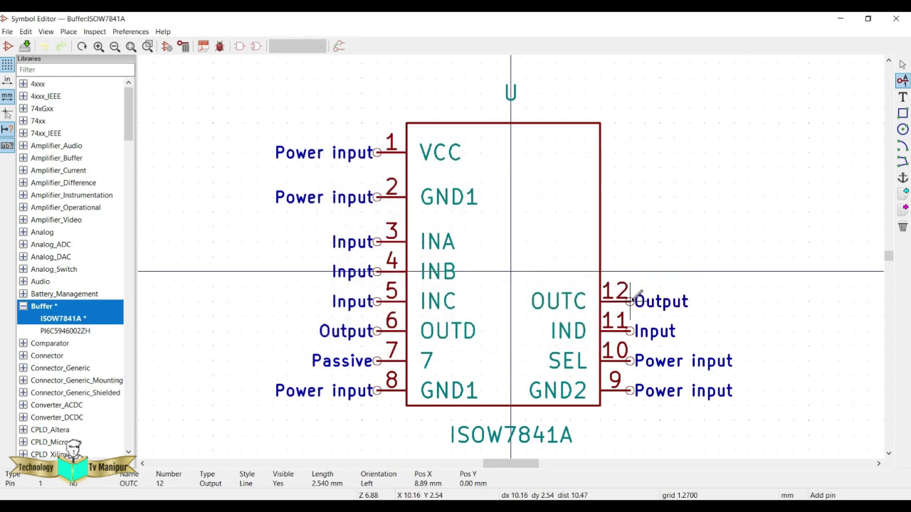
pyautogui.click(636, 294)
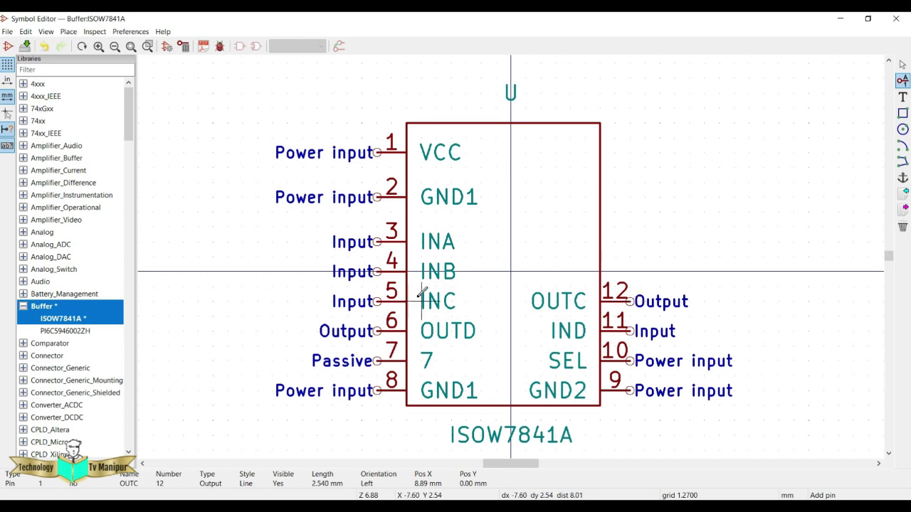
# Add Output pin 13, named OUTB, to the body's right edge about 2.5 mm above OUTC, level with pin 4.
pyautogui.click(622, 261)
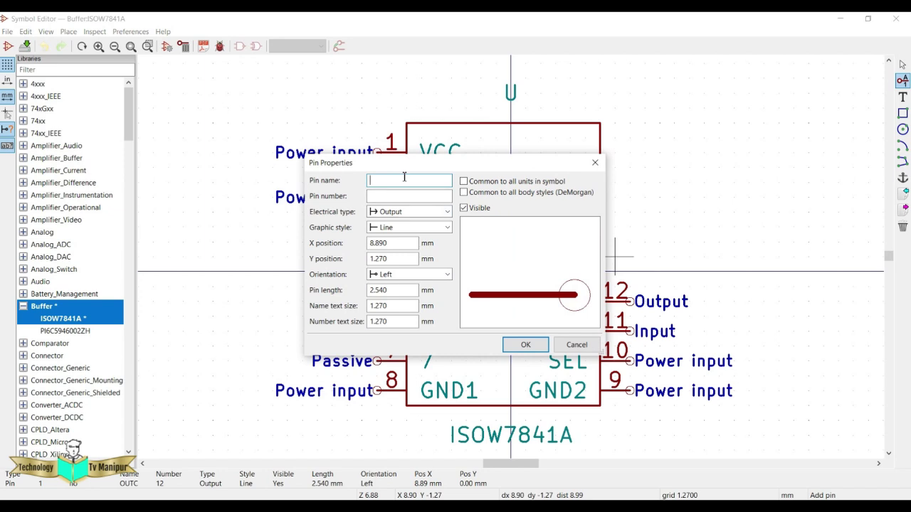
pyautogui.write('OUTB')
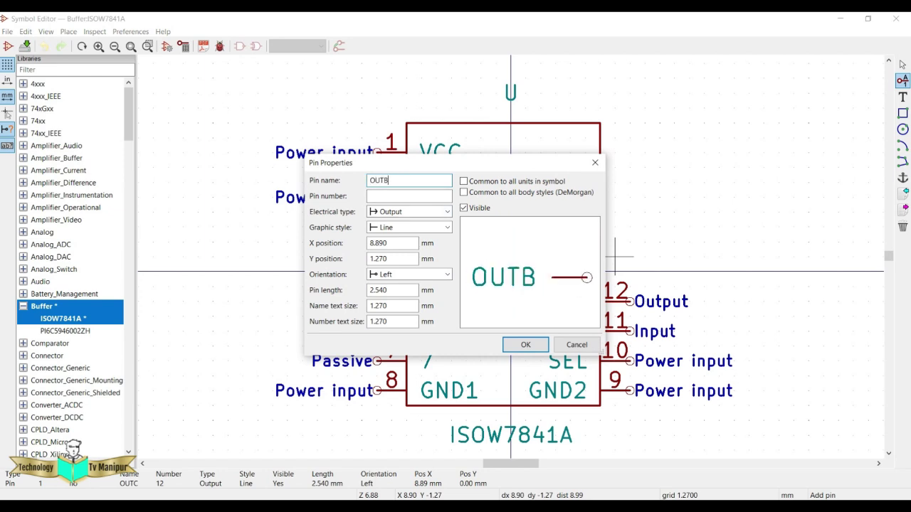
pyautogui.press('Tab')
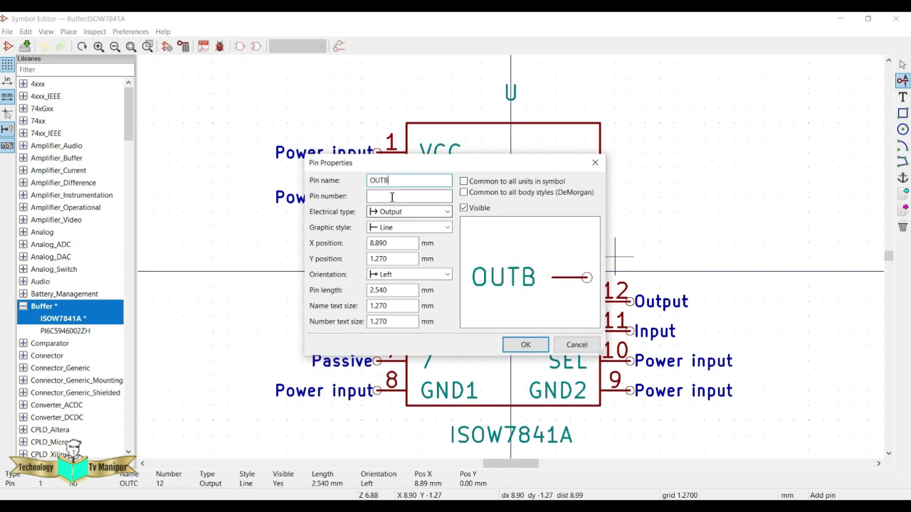
pyautogui.write('13')
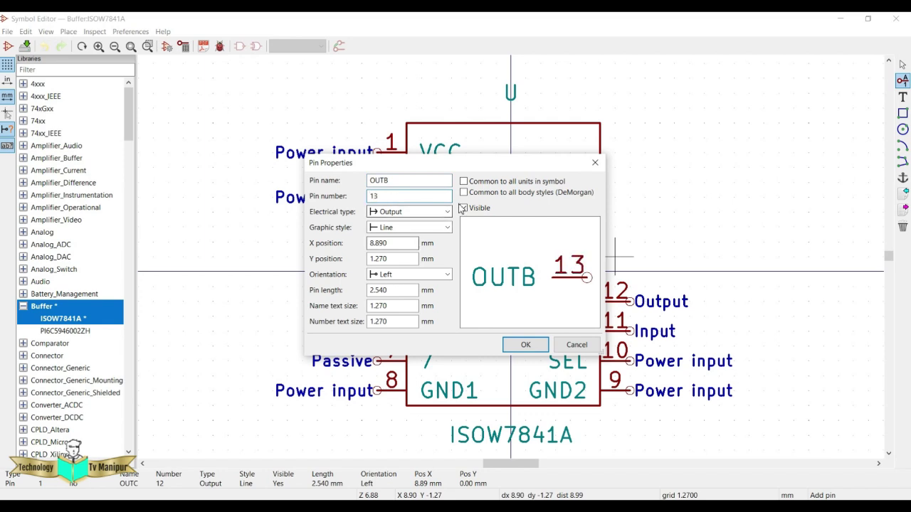
pyautogui.click(641, 258)
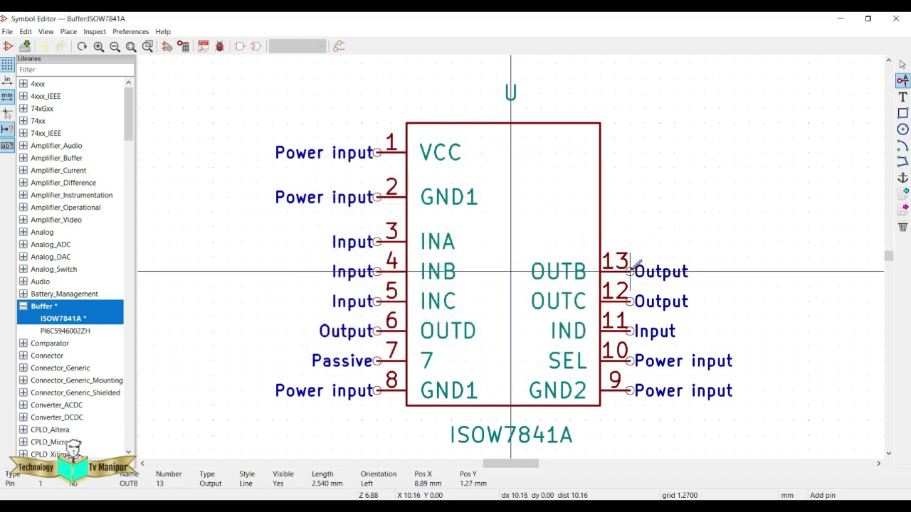
# Add Output pin 14, named OUTA, to the body's right edge about 2.5 mm above OUTB, level with pin 3.
pyautogui.click(628, 222)
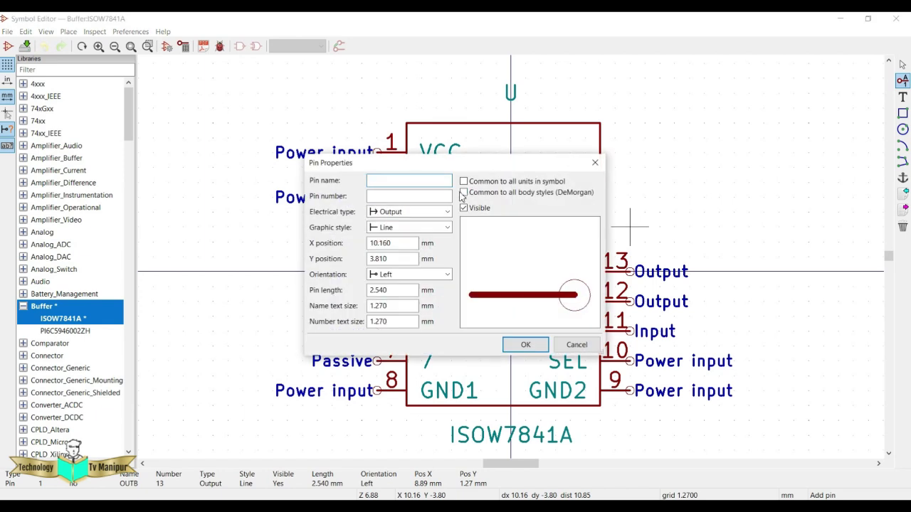
pyautogui.write('OUTA')
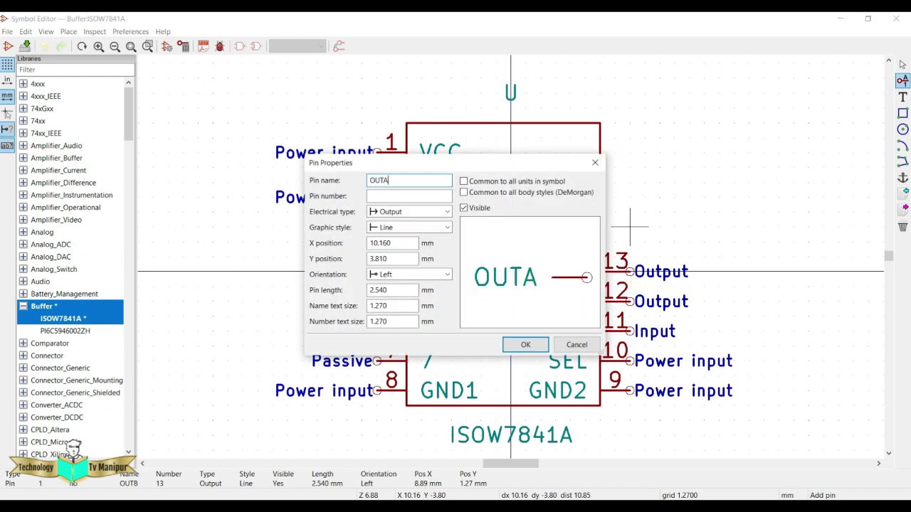
pyautogui.click(424, 195)
pyautogui.write('14')
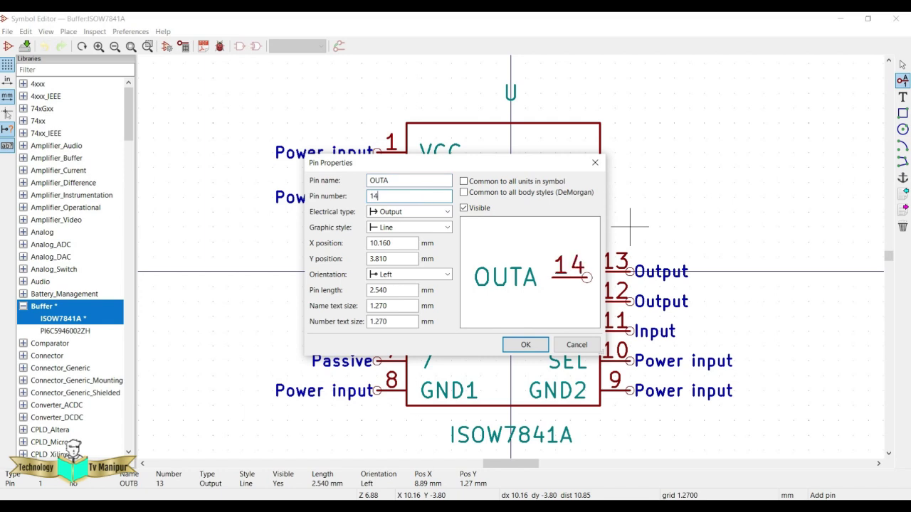
pyautogui.click(521, 343)
pyautogui.click(629, 242)
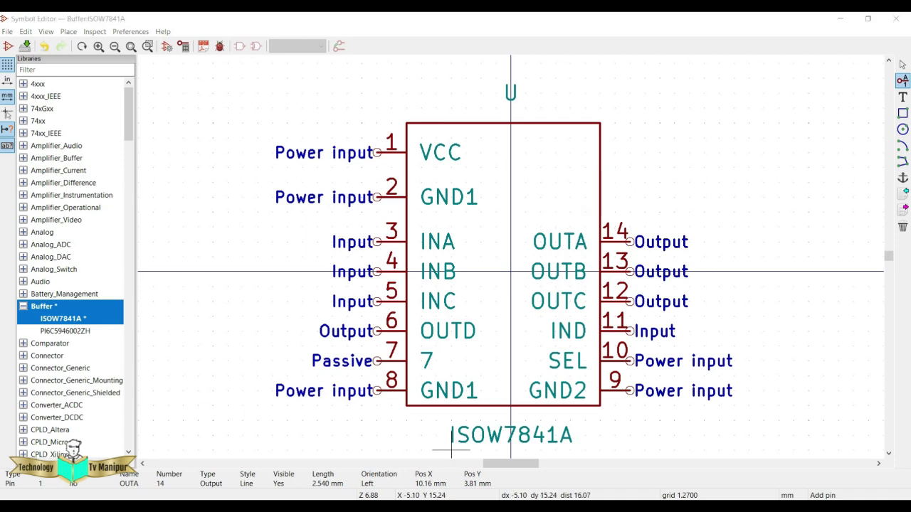
# Check the datasheet's pinout and add Power output pin 16, named Viso, to the body's right edge level with pin 1.
pyautogui.hotkey('alt', 'Tab')
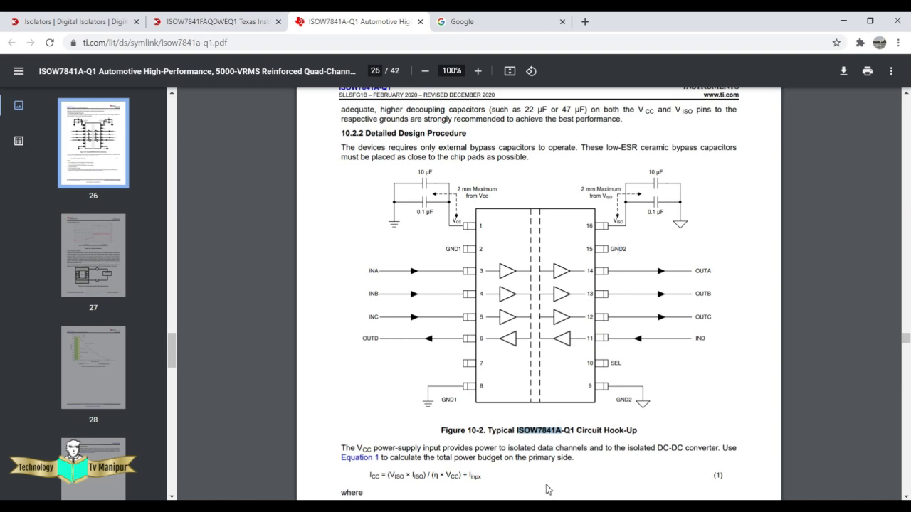
pyautogui.hotkey('alt', 'Tab')
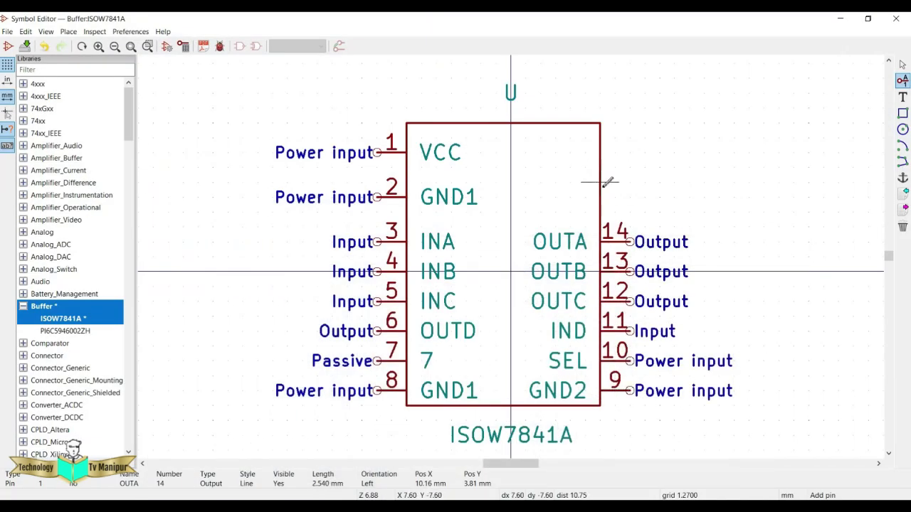
pyautogui.click(674, 181)
pyautogui.click(391, 213)
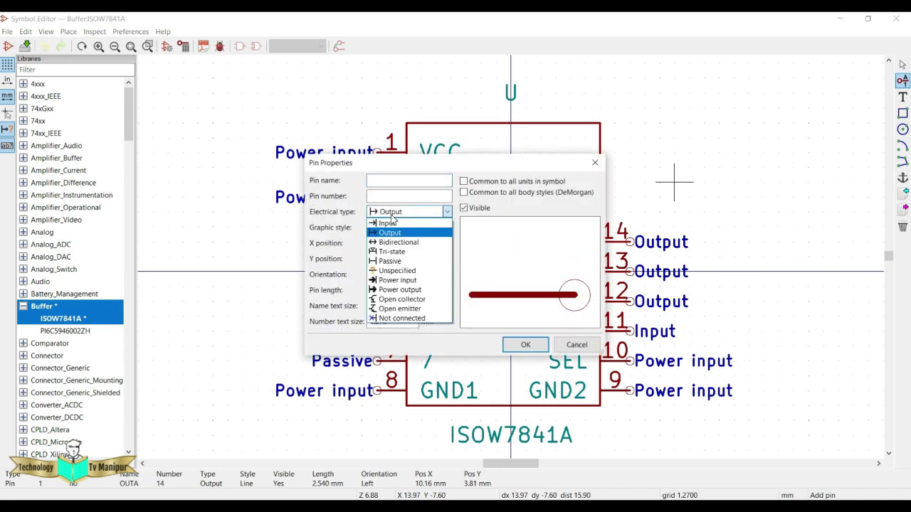
pyautogui.click(397, 280)
pyautogui.click(388, 181)
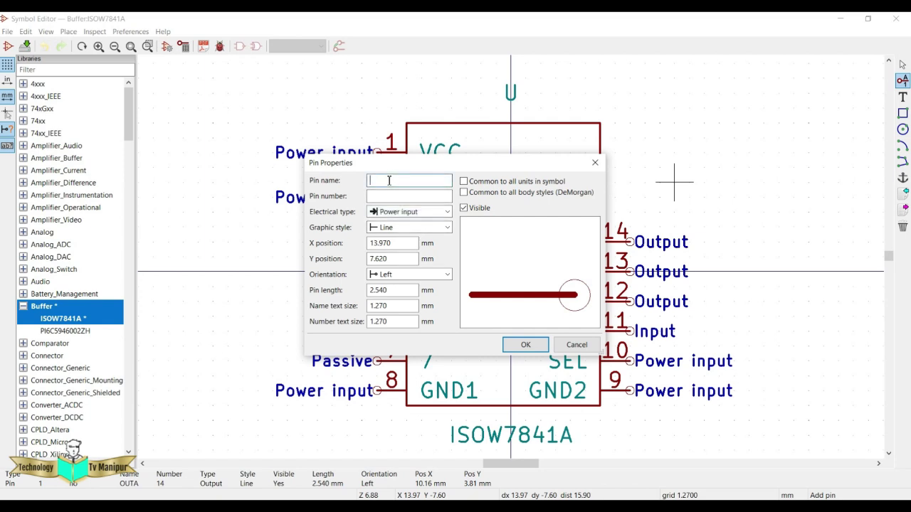
pyautogui.click(392, 212)
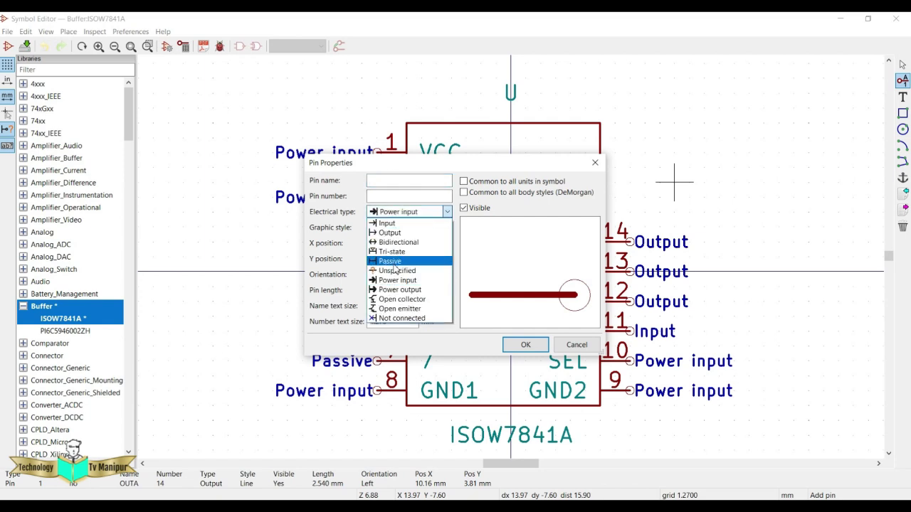
pyautogui.click(393, 290)
pyautogui.click(387, 180)
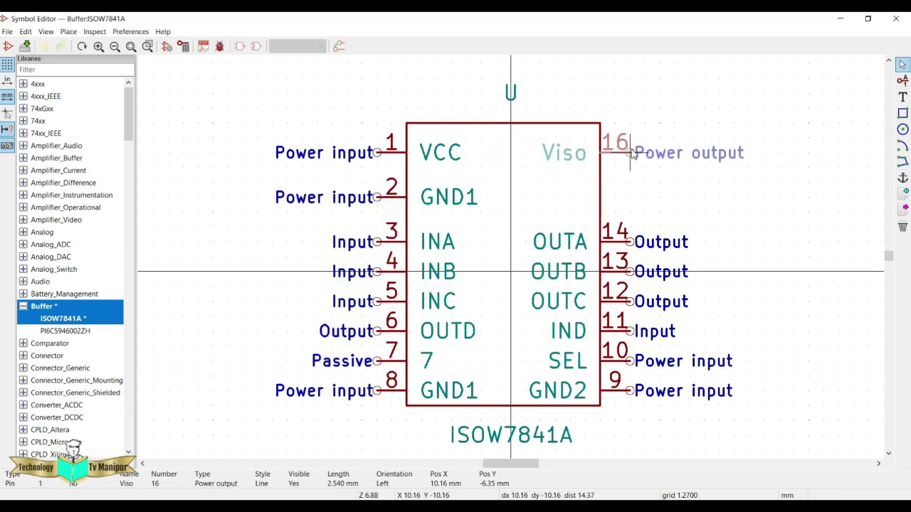
pyautogui.click(630, 153)
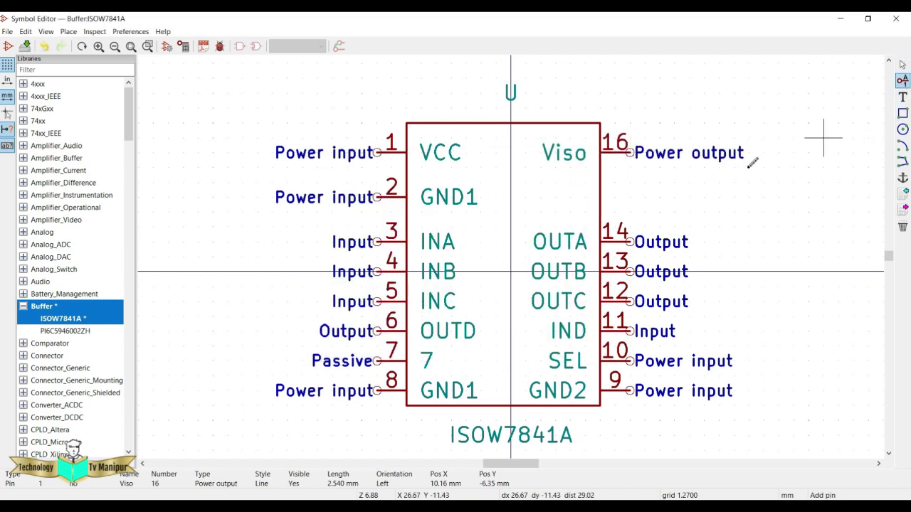
# Add Power output pin 15, named GND2, to the body's right edge level with pin 2, and save the symbol to the Buffer library.
pyautogui.click(645, 182)
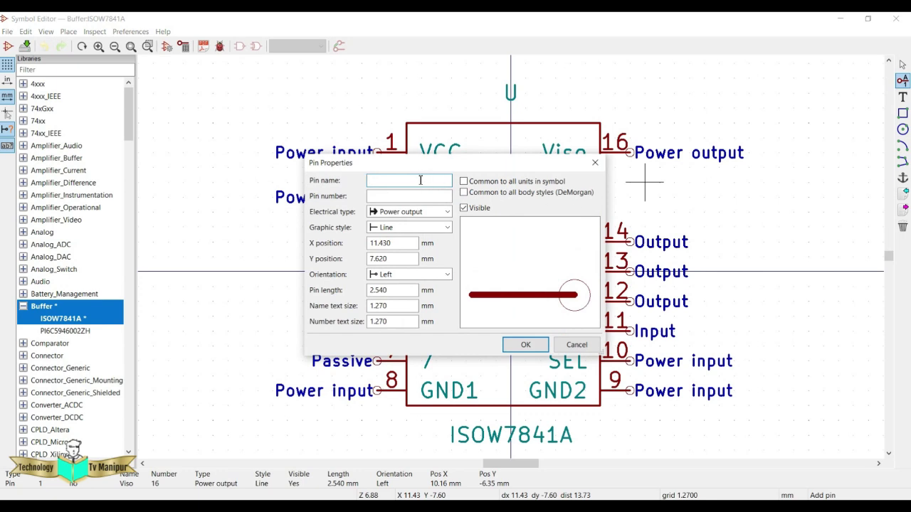
pyautogui.write('GND2')
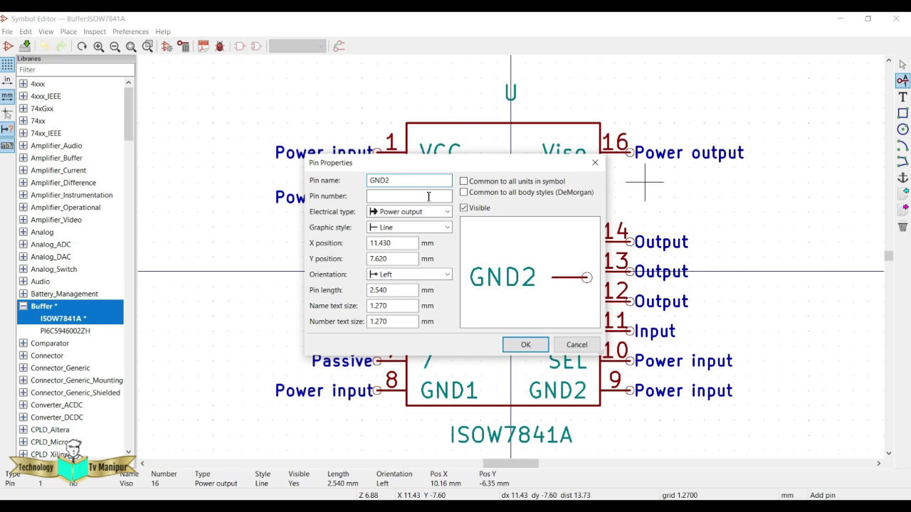
pyautogui.write('15')
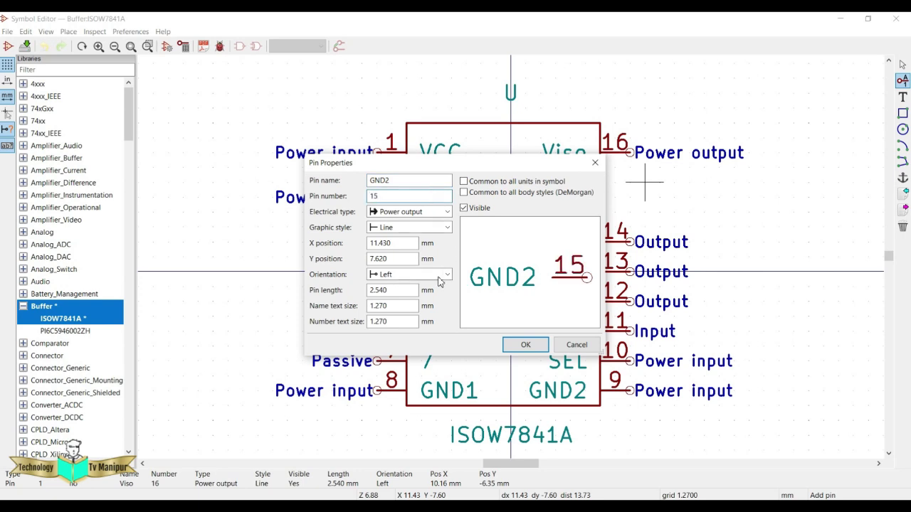
pyautogui.click(523, 345)
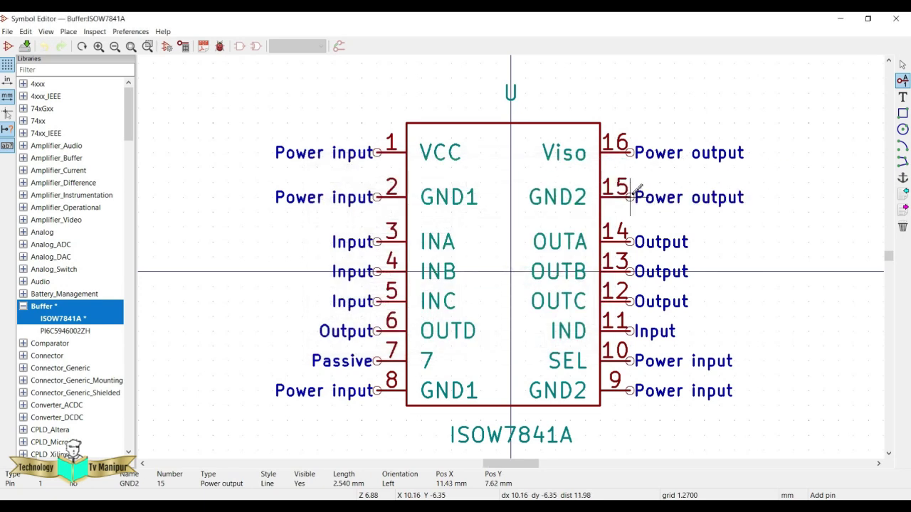
pyautogui.click(633, 192)
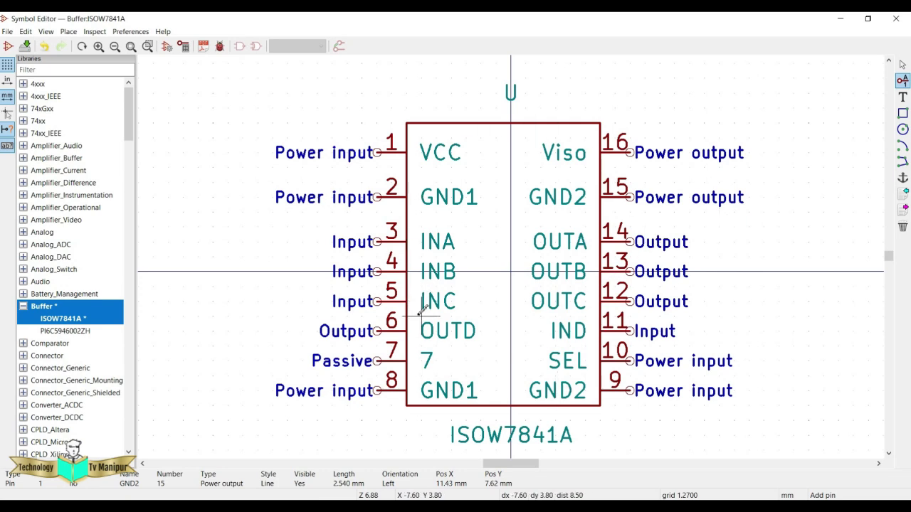
pyautogui.click(26, 47)
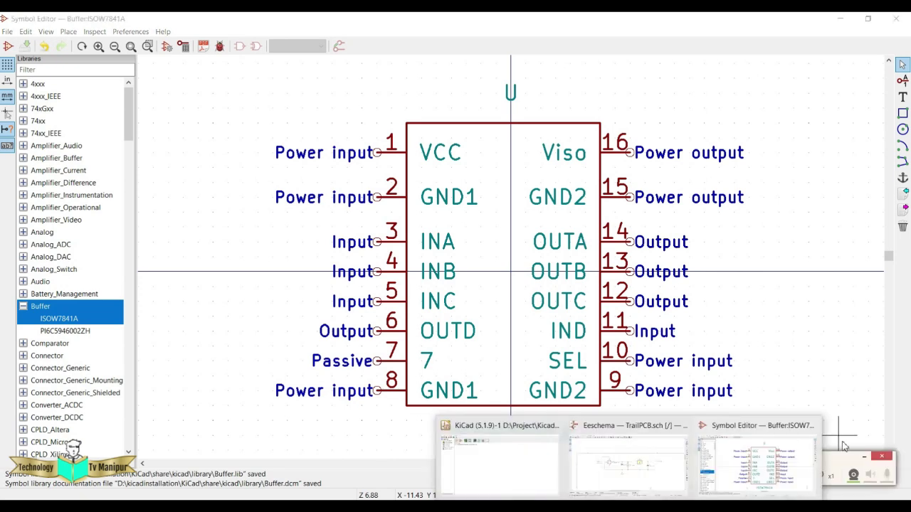
# Switch to the TrailPCB schematic and place the ISOW7841A symbol from the Buffer library below the bridge rectifier D1.
pyautogui.click(625, 463)
pyautogui.click(336, 246)
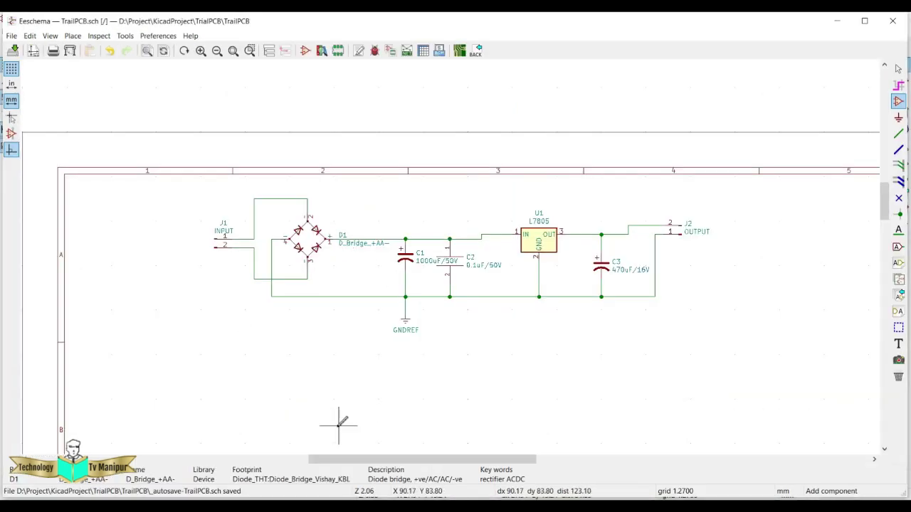
pyautogui.click(289, 336)
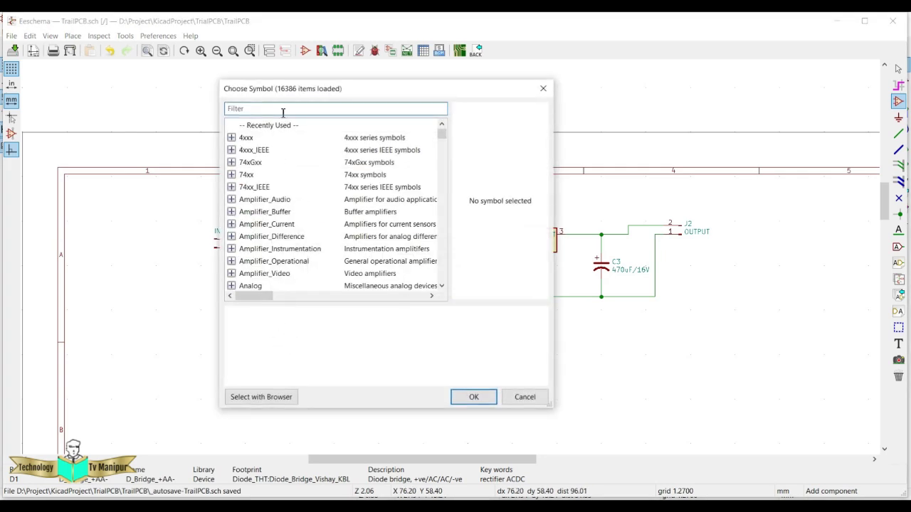
pyautogui.write('ISO')
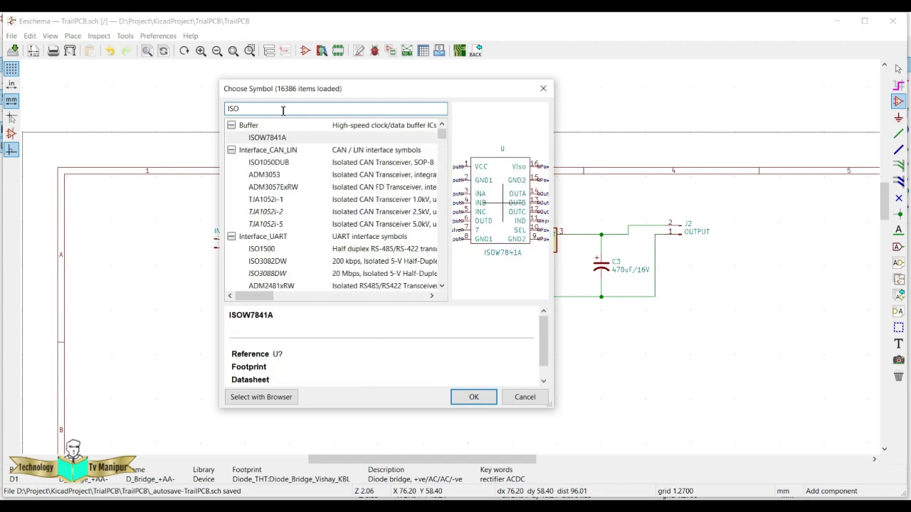
pyautogui.click(272, 139)
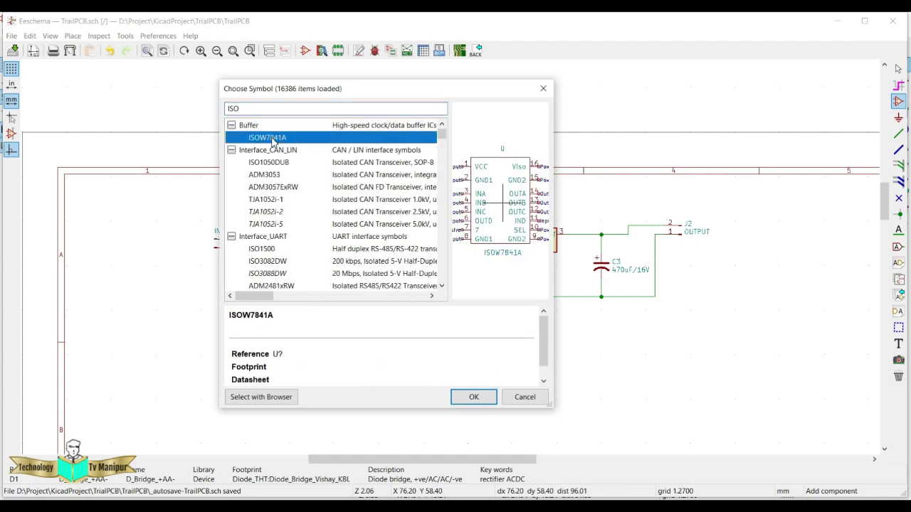
pyautogui.doubleClick(272, 140)
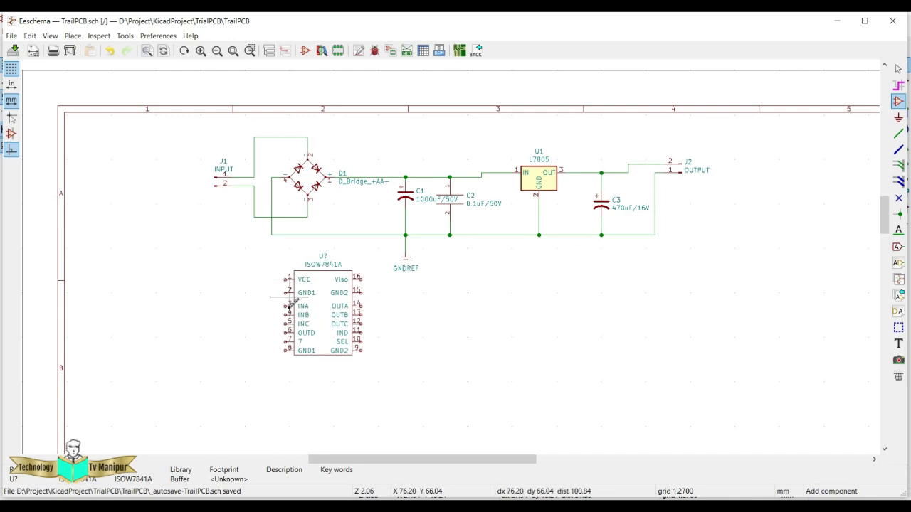
# Open the Footprint Editor from the KiCad project window and expand the Package_SO library.
pyautogui.hotkey('alt', 'Tab')
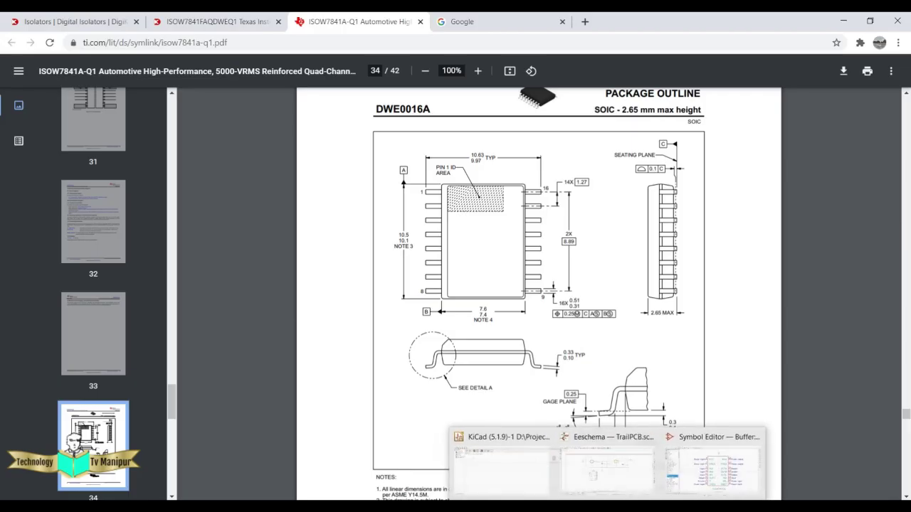
pyautogui.click(715, 445)
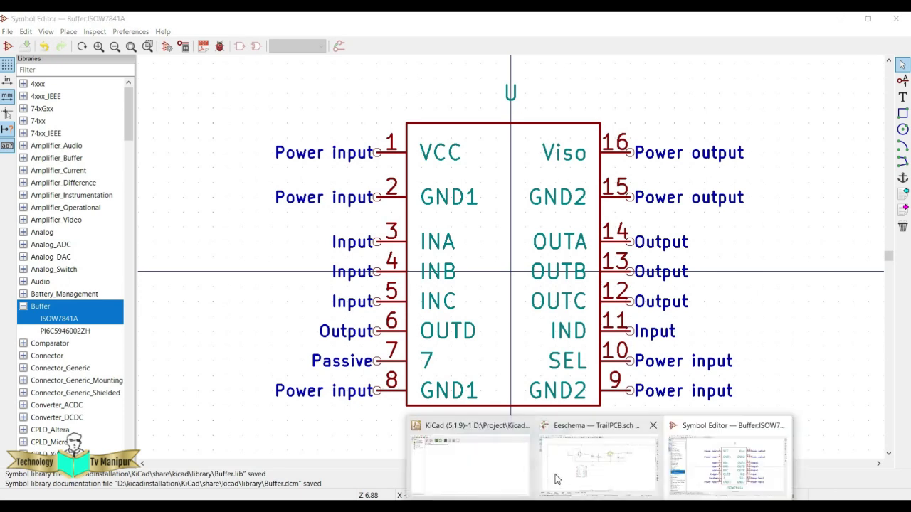
pyautogui.click(500, 470)
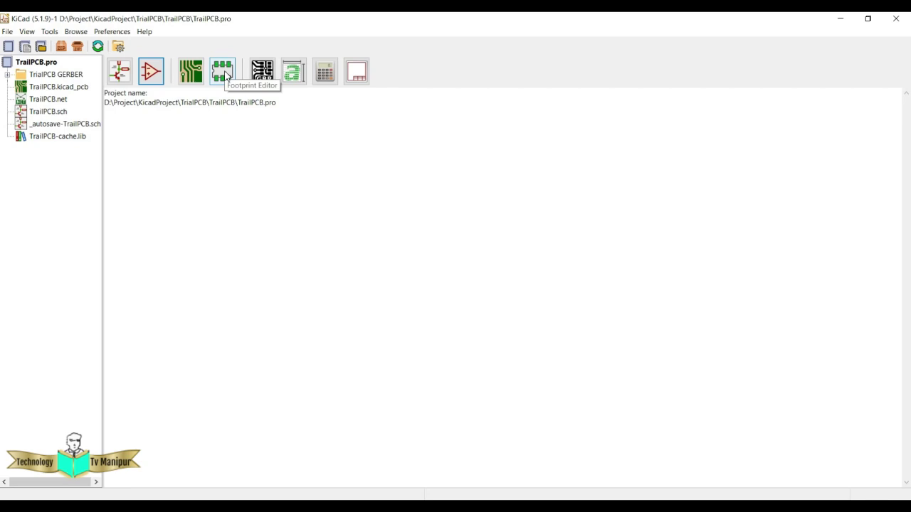
pyautogui.click(225, 74)
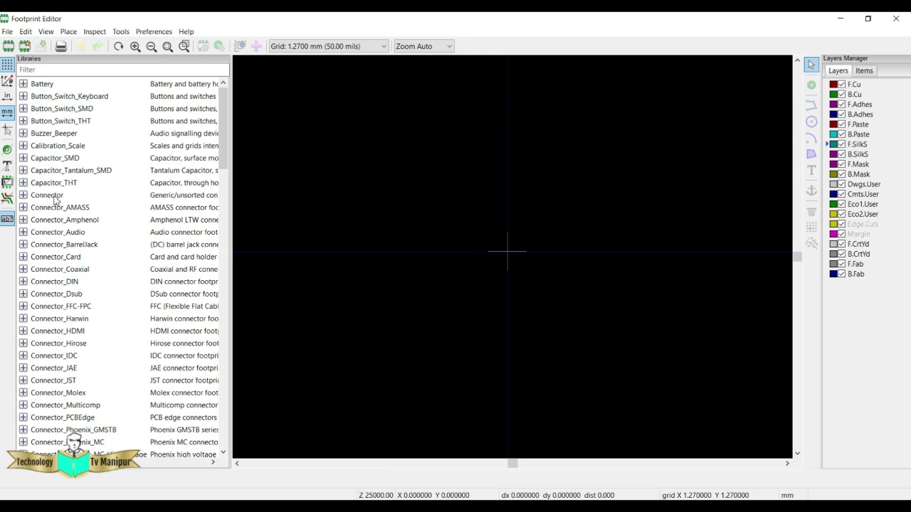
pyautogui.scroll(-18, 56, 199)
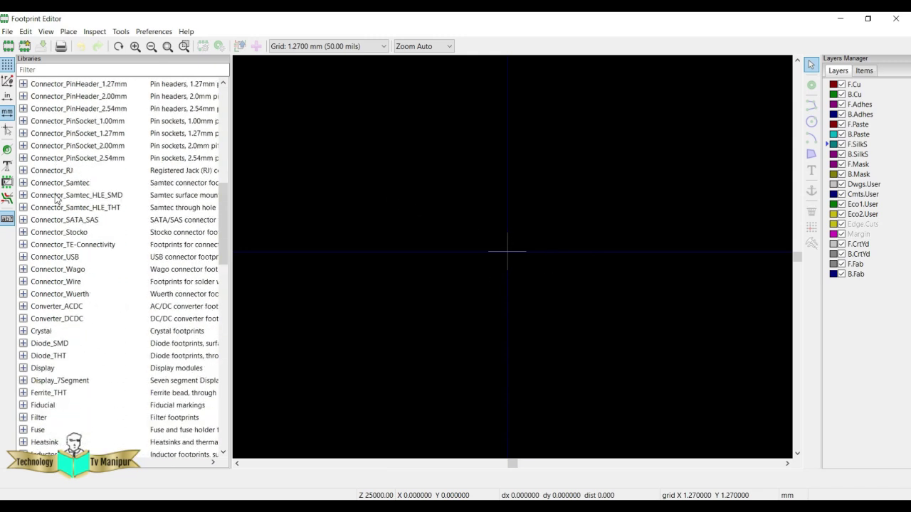
pyautogui.scroll(-6, 55, 199)
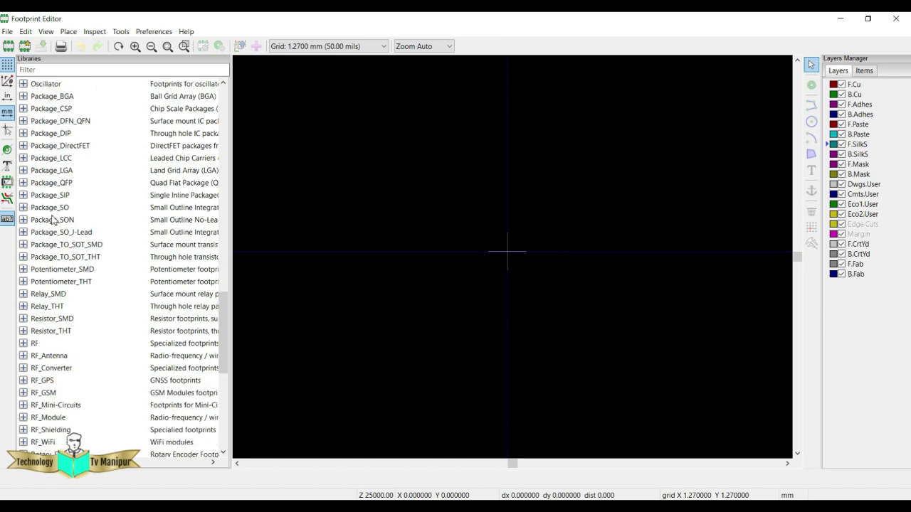
pyautogui.click(69, 208)
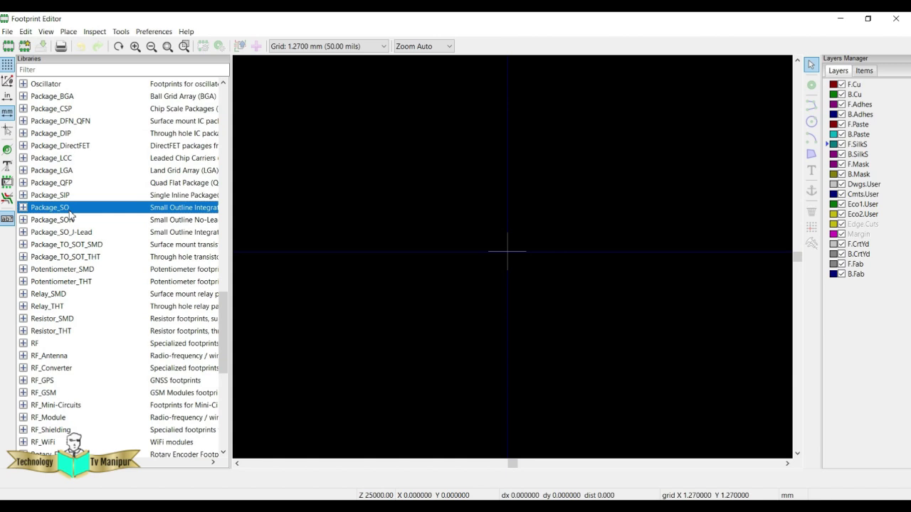
pyautogui.click(25, 208)
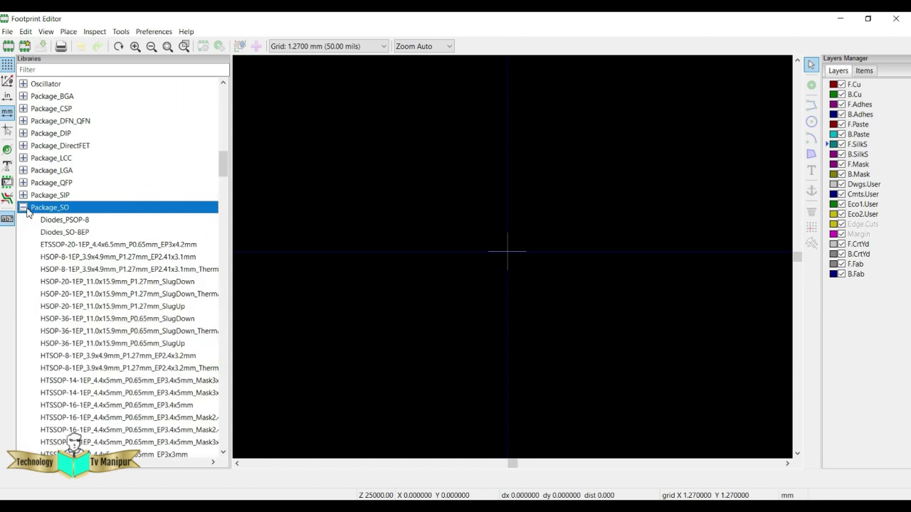
# Open the HSOP-8-1EP_3.9x4.9mm_P1.27mm_EP2.41x3.1mm footprint from Package_SO to view its pad layout.
pyautogui.click(68, 222)
pyautogui.click(71, 234)
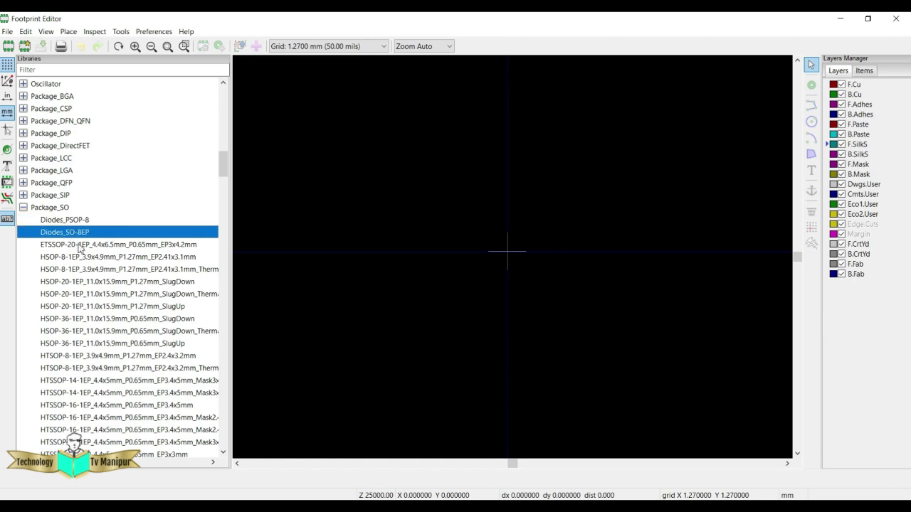
pyautogui.click(80, 245)
pyautogui.doubleClick(83, 258)
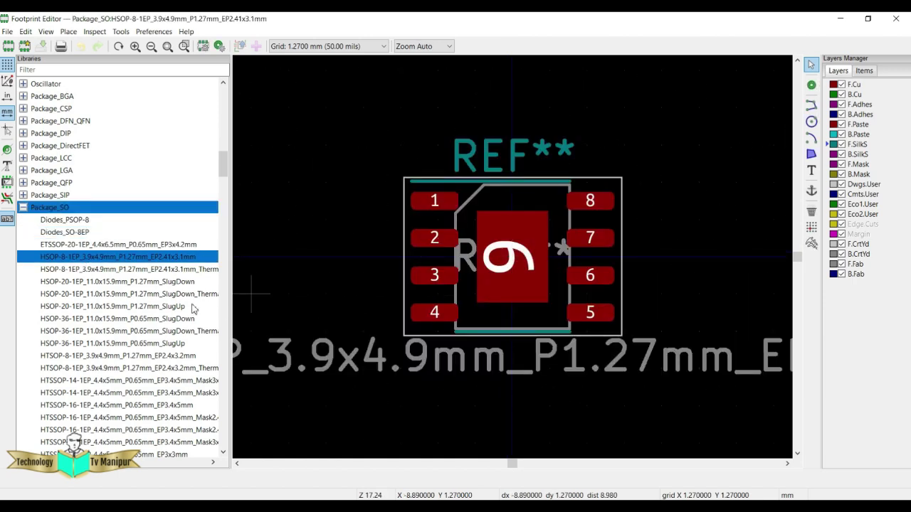
pyautogui.scroll(-4, 92, 308)
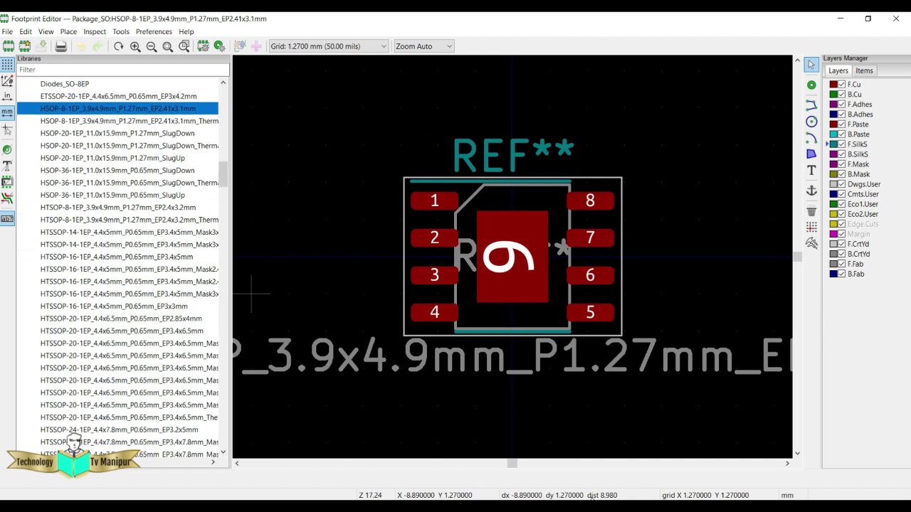
# Check the isolator's package outline in the datasheet and its Package / Case entry on the DigiKey product page.
pyautogui.moveTo(540, 507)
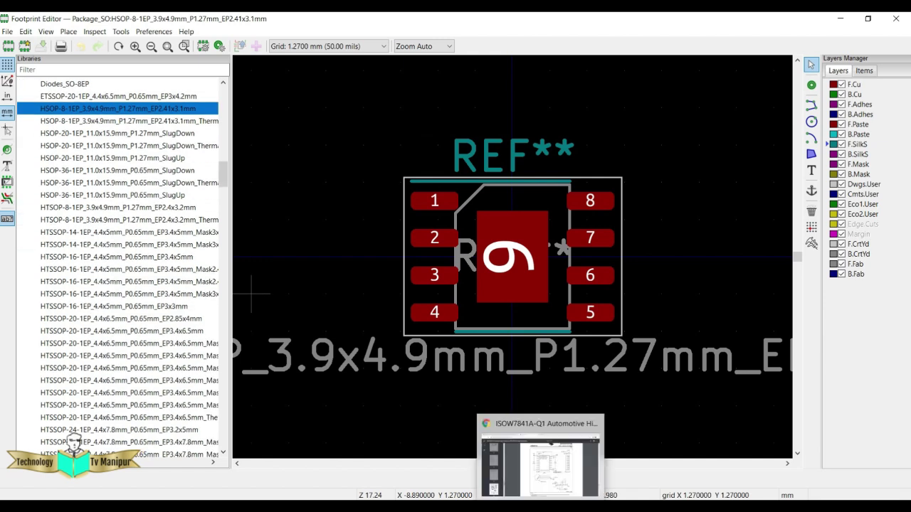
pyautogui.click(540, 462)
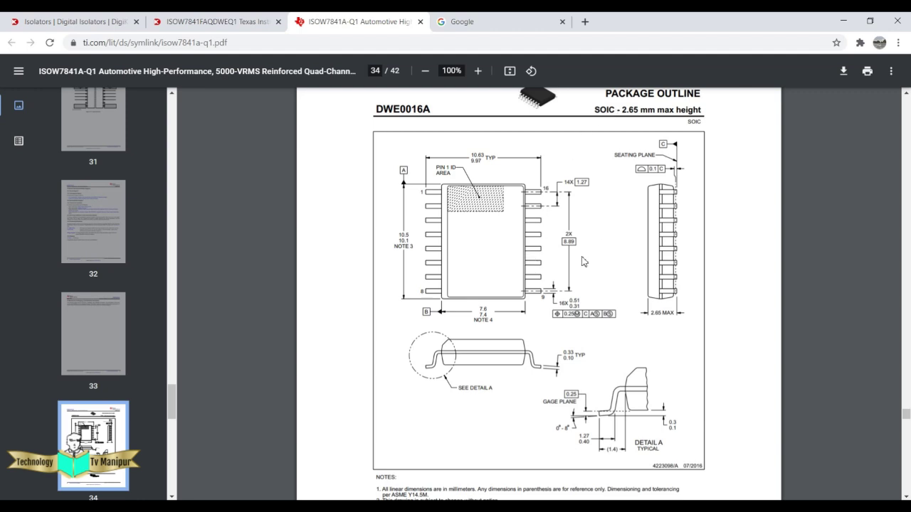
pyautogui.hotkey('ctrl', 'shift', 'Tab')
pyautogui.scroll(-3, 321, 278)
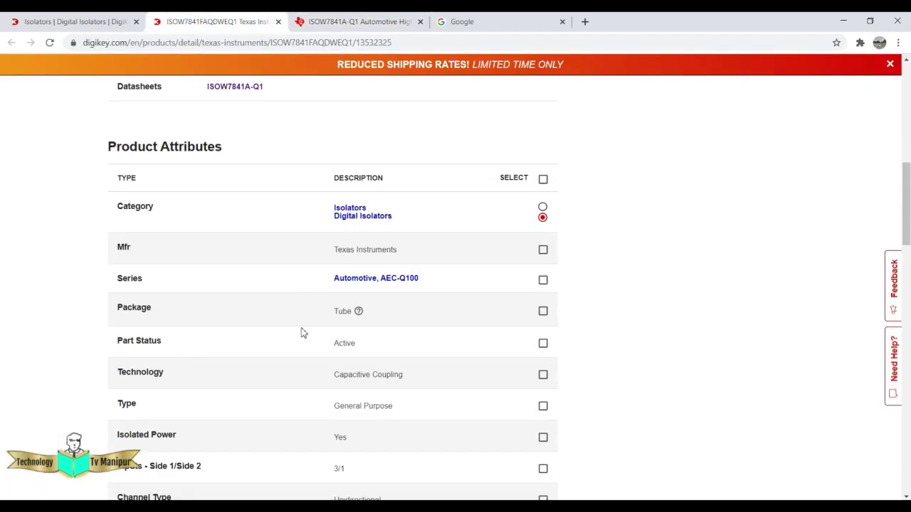
pyautogui.scroll(-5, 301, 332)
pyautogui.scroll(-1, 301, 332)
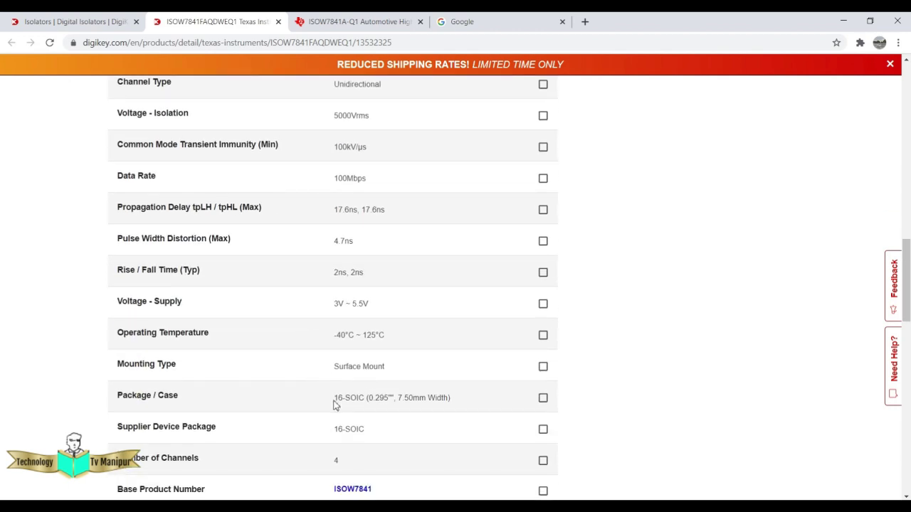
pyautogui.moveTo(335, 398); pyautogui.dragTo(365, 405)
# Return to the Footprint Editor and compare the SO-16_3.9x9.9mm_P1.27mm and SO-16_5.3x10.2mm_P1.27mm footprints in Package_SO.
pyautogui.moveTo(603, 507)
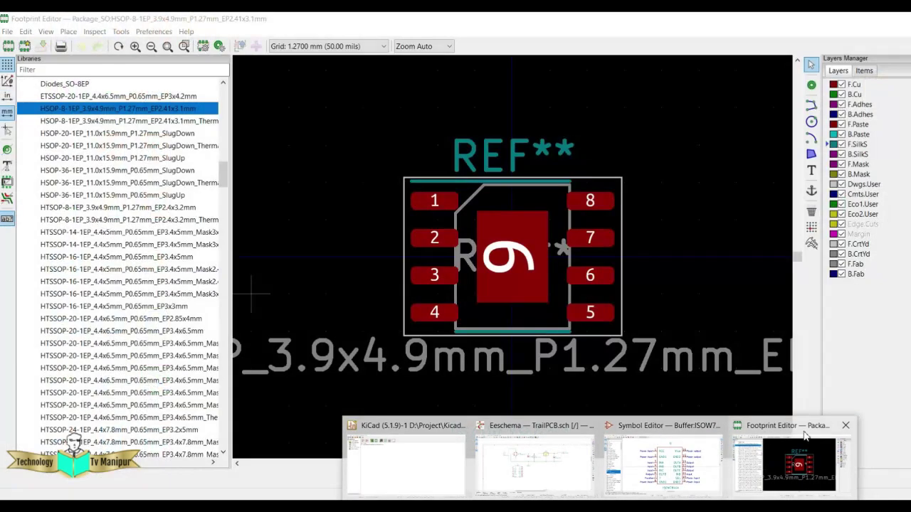
pyautogui.click(799, 464)
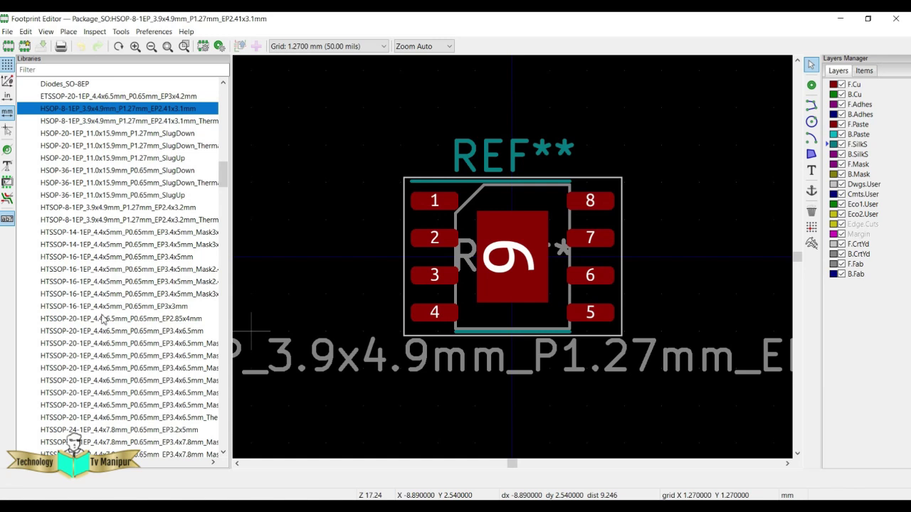
pyautogui.scroll(-20, 105, 311)
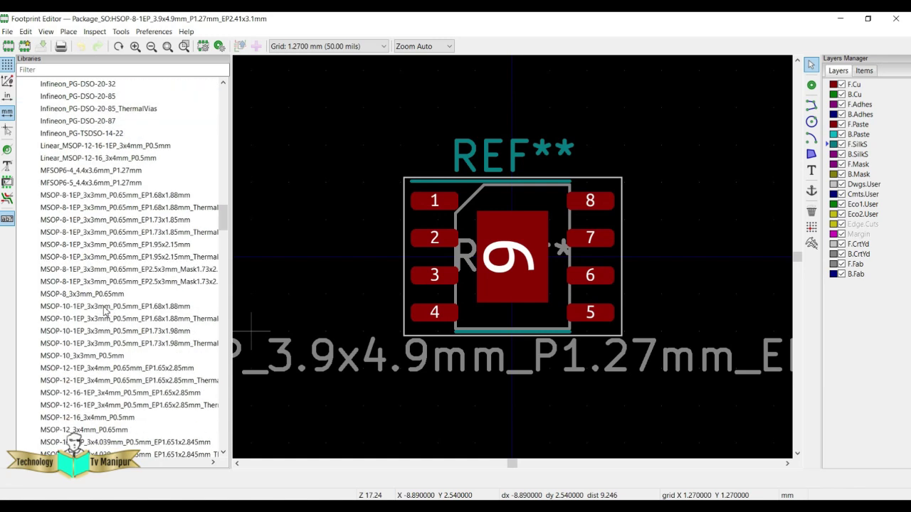
pyautogui.scroll(-5, 105, 311)
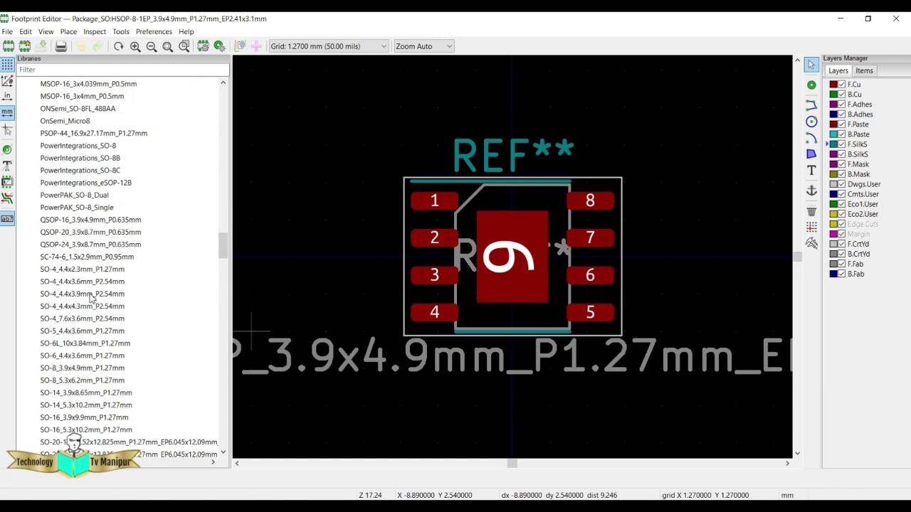
pyautogui.scroll(-1, 91, 299)
pyautogui.click(79, 396)
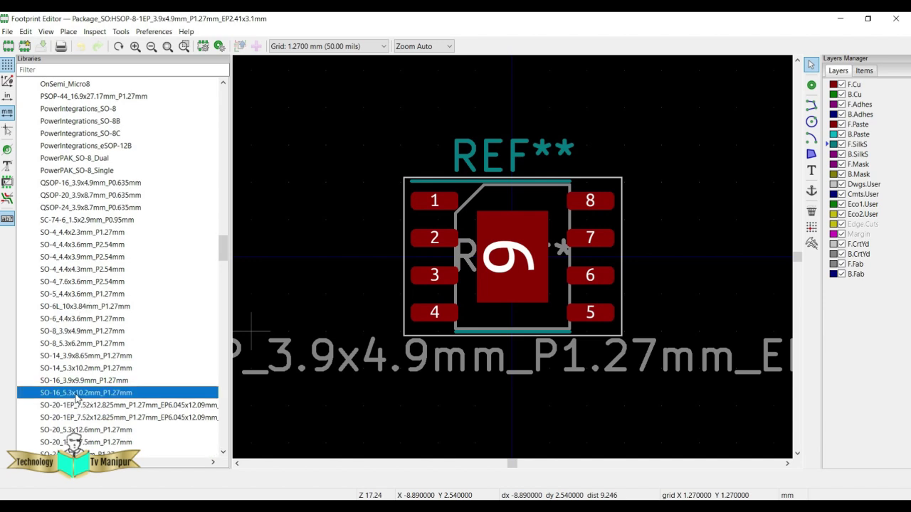
pyautogui.scroll(-2, 88, 407)
pyautogui.doubleClick(77, 309)
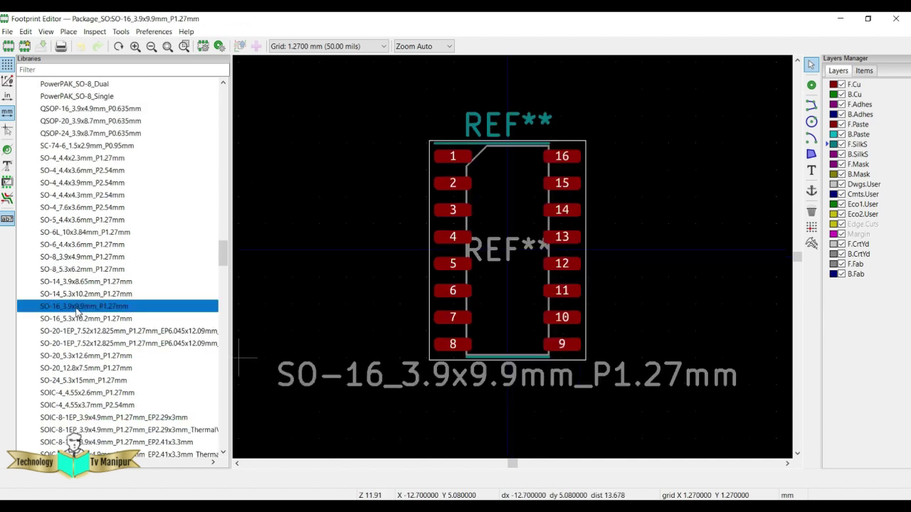
pyautogui.doubleClick(82, 320)
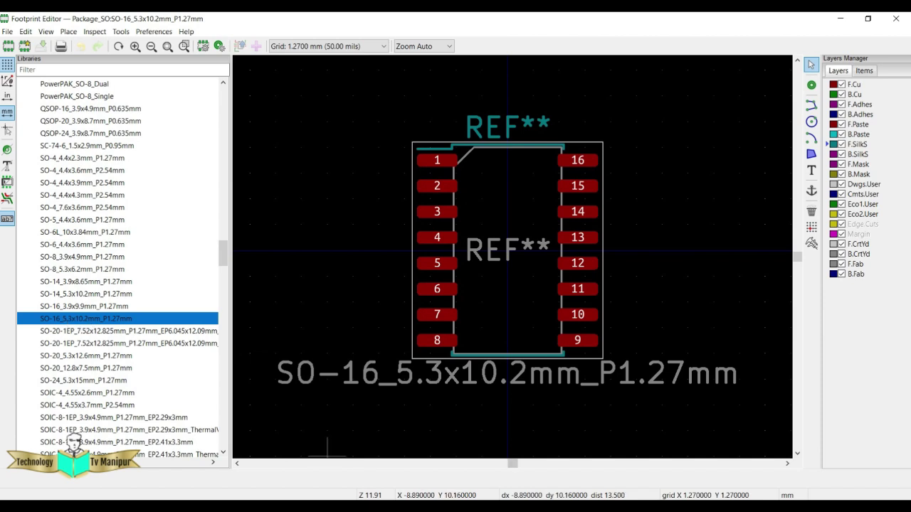
# Reopen the SO-16_3.9x9.9mm_P1.27mm footprint and check the package width listed on the DigiKey page.
pyautogui.click(331, 507)
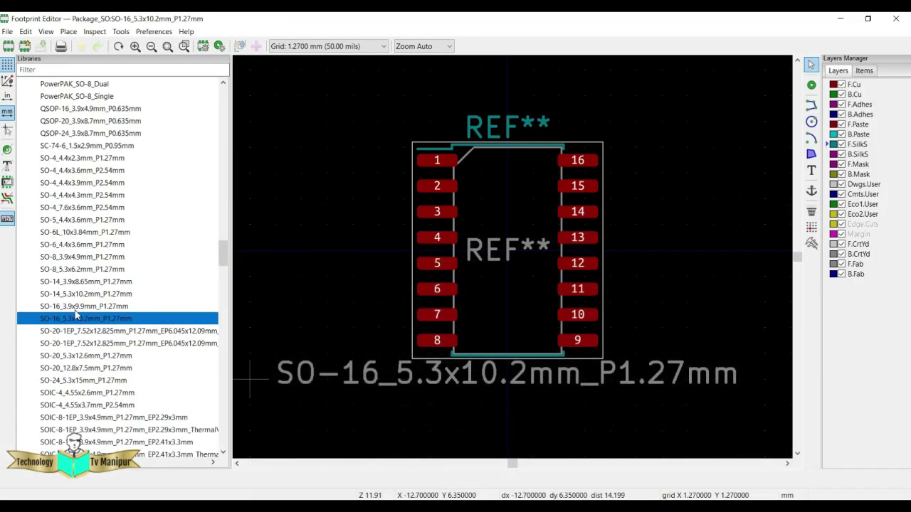
pyautogui.click(76, 310)
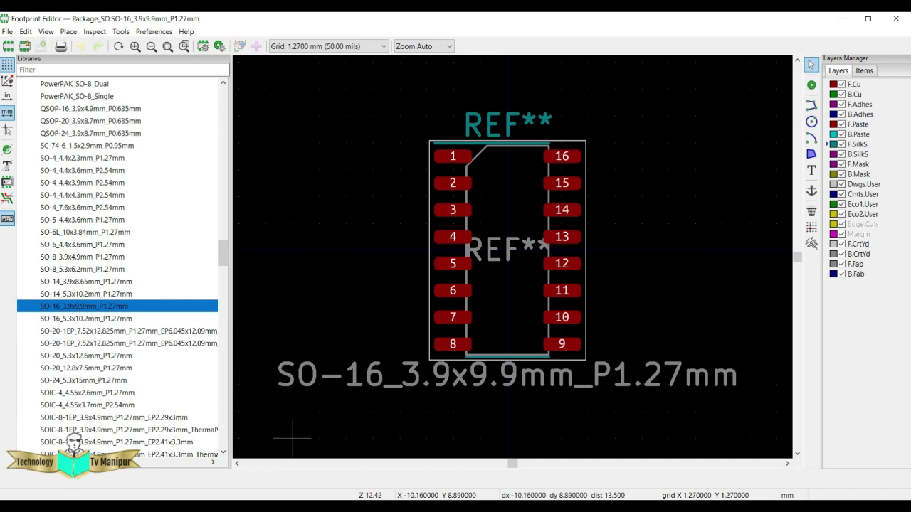
pyautogui.hotkey('alt', 'Tab')
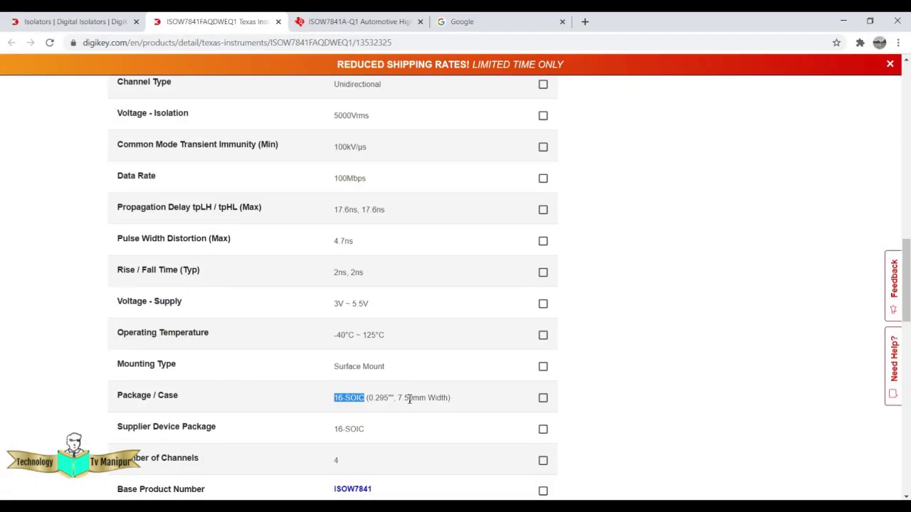
pyautogui.hotkey('alt', 'Tab')
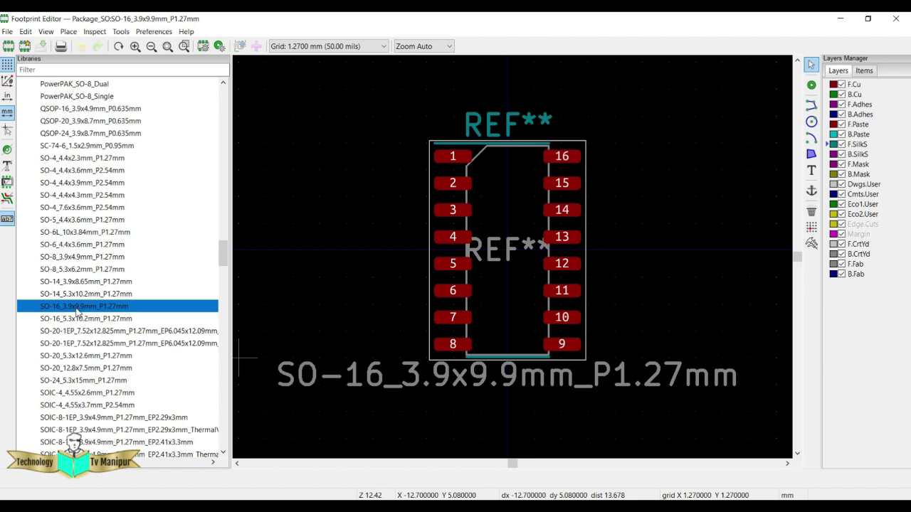
# Start saving a copy of the SO-16_3.9x9.9mm_P1.27mm footprint in the Package_SO library.
pyautogui.click(7, 31)
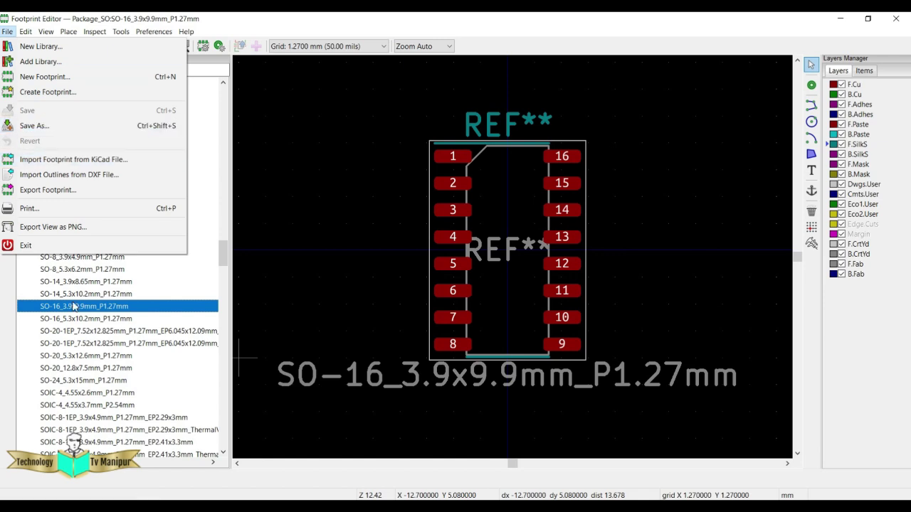
pyautogui.click(34, 125)
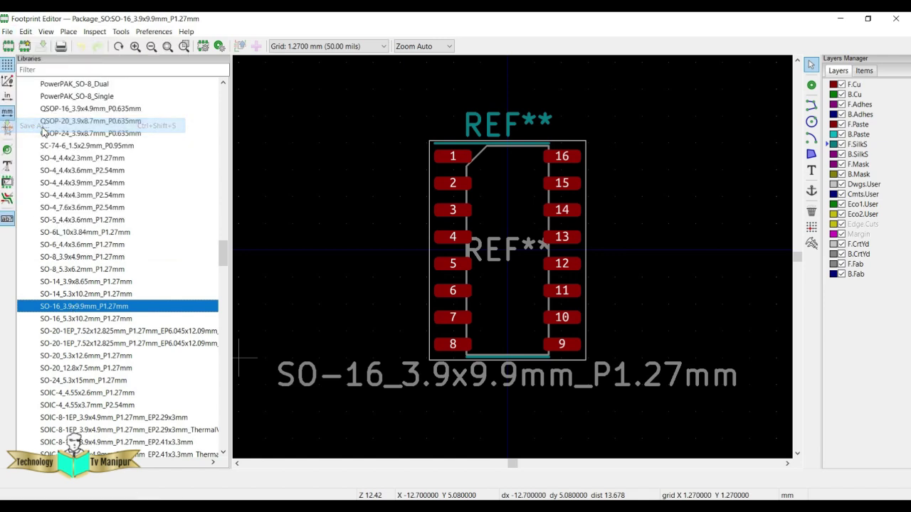
pyautogui.click(313, 246)
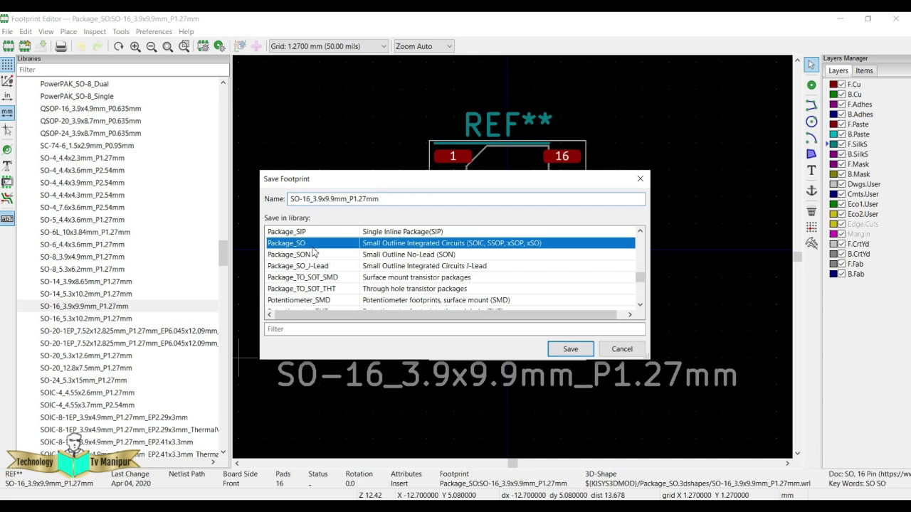
pyautogui.click(319, 199)
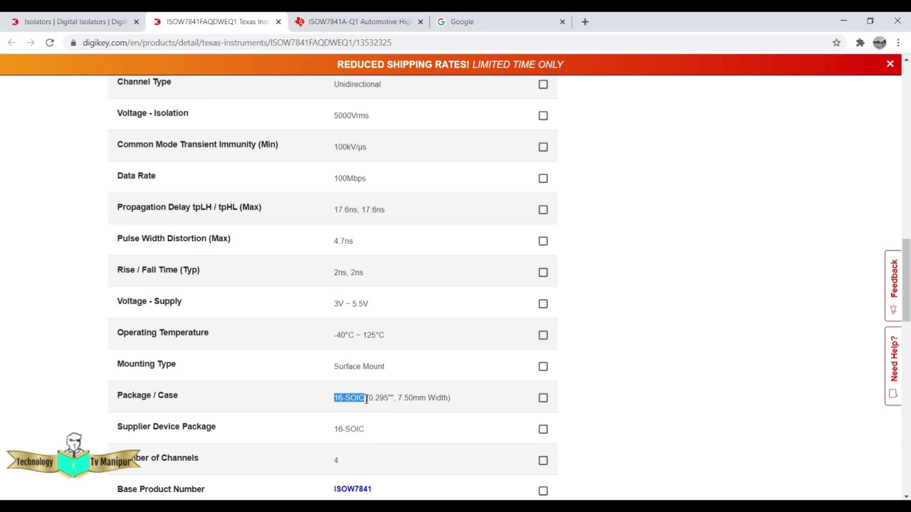
# Copy the size 0.295"", 7.50mm from the DigiKey Package / Case entry and paste it over 3.9x9.9mm in the new footprint's name.
pyautogui.moveTo(370, 398); pyautogui.dragTo(428, 399)
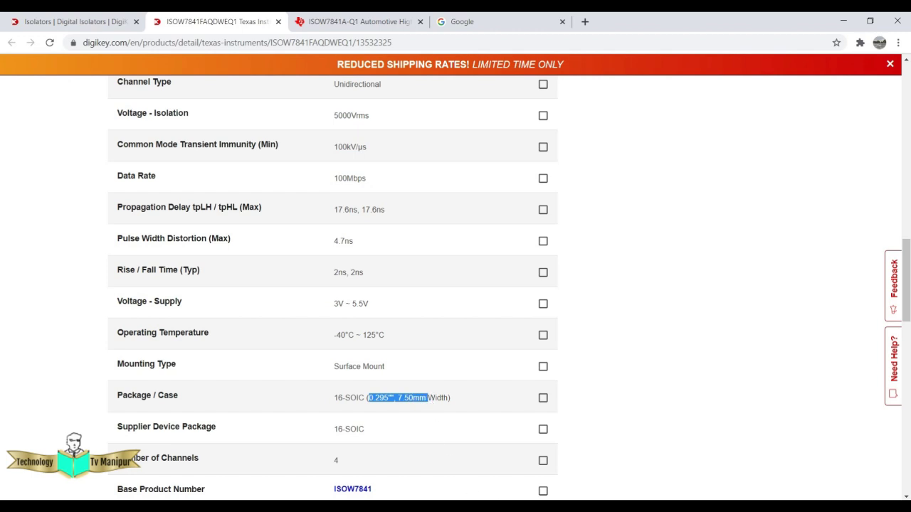
pyautogui.click(540, 508)
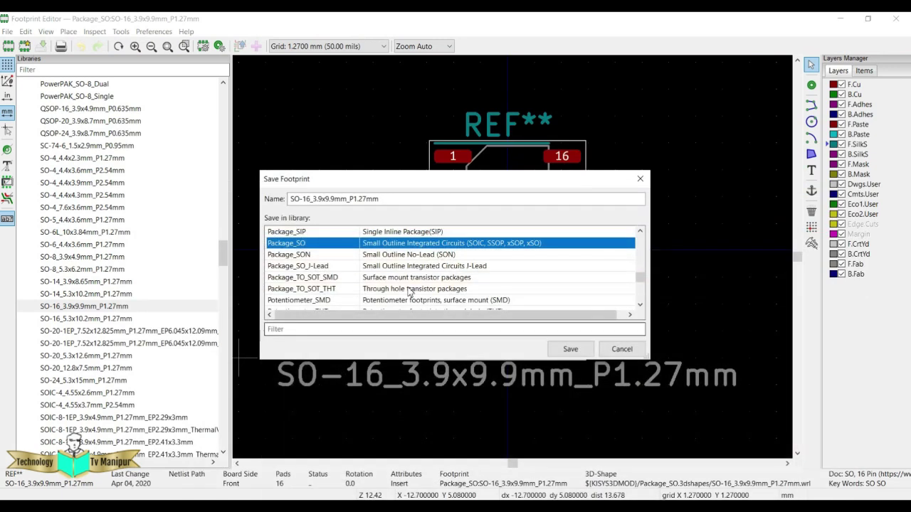
pyautogui.moveTo(313, 200); pyautogui.dragTo(347, 200)
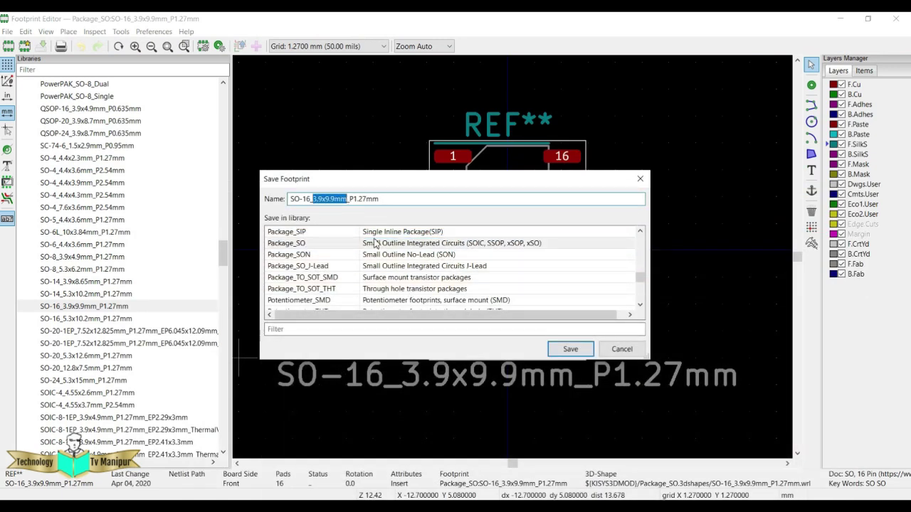
pyautogui.write('0.295"", 7.50mm')
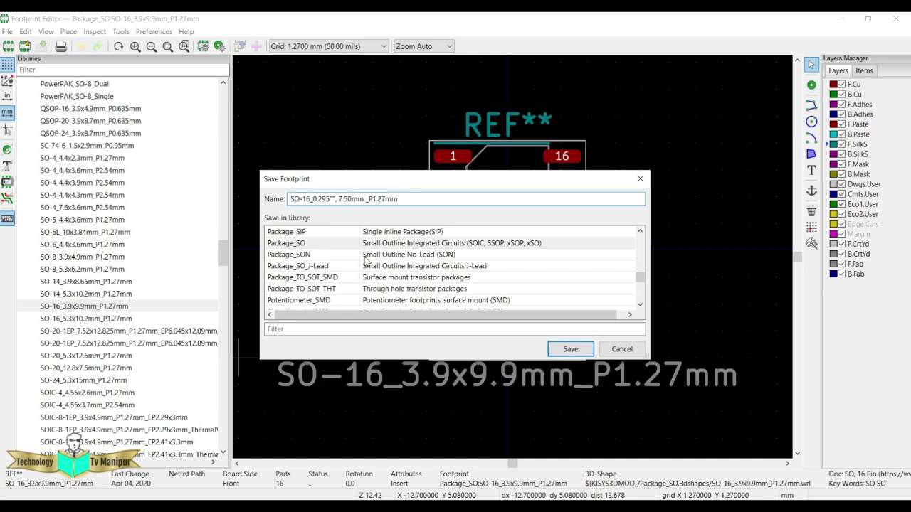
# Replace the comma and space before 7.50mm in the footprint name with an x.
pyautogui.press('Left')
pyautogui.press('Left')
pyautogui.press('Left')
pyautogui.press('Left')
pyautogui.press('Left')
pyautogui.press('Left')
pyautogui.press('Left')
pyautogui.press('BackSpace')
pyautogui.press('BackSpace')
pyautogui.write('x')
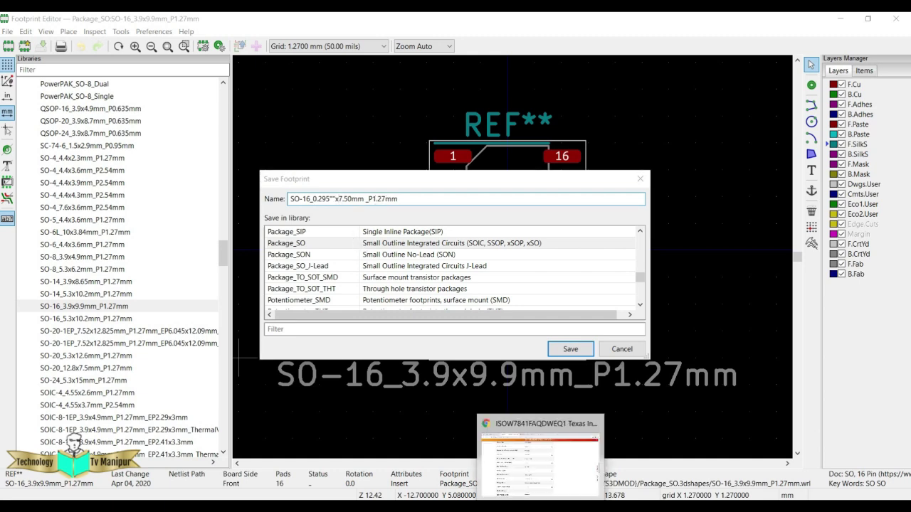
# Consult the ISOW7841A-Q1 datasheet, and try to save the footprint as "SO-16_0.295x7.50mm _P1.27mm".
pyautogui.click(541, 455)
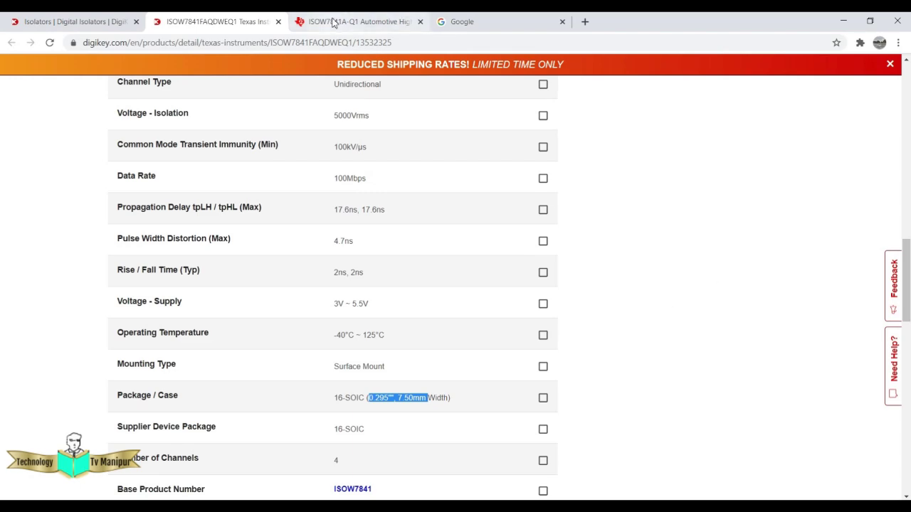
pyautogui.click(333, 22)
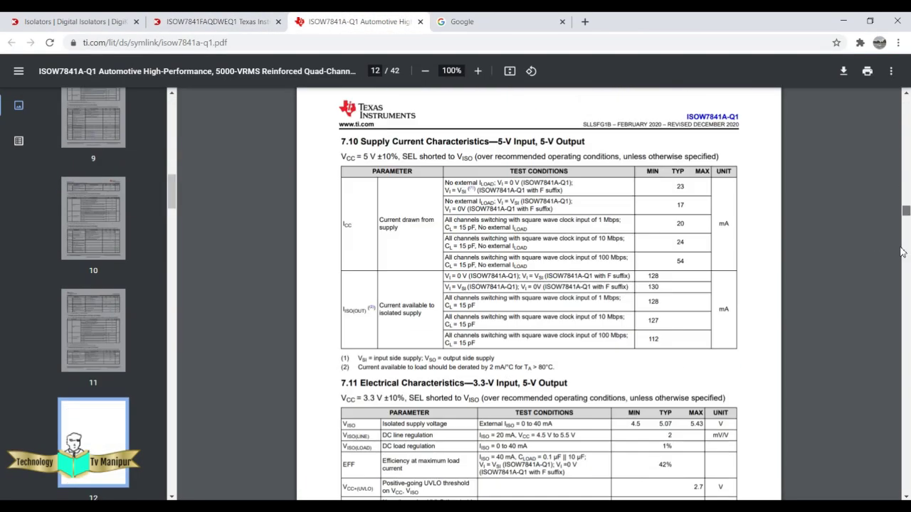
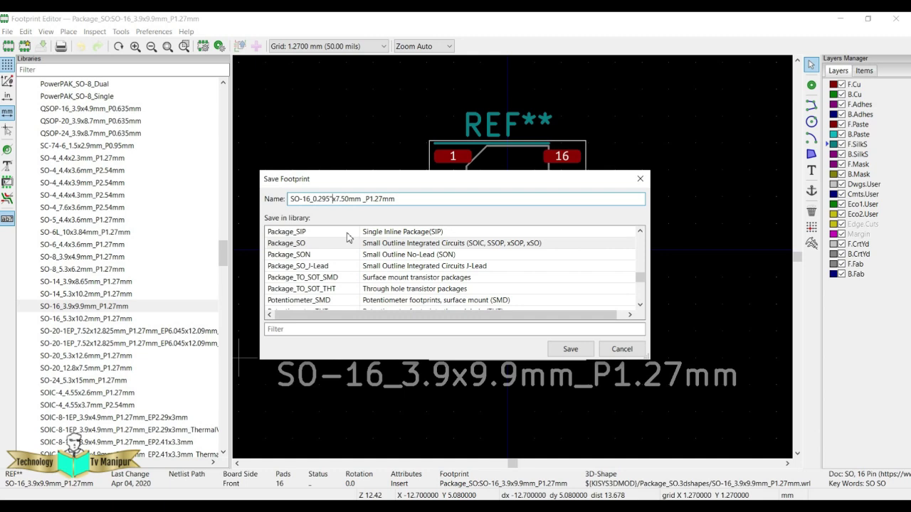
pyautogui.click(572, 351)
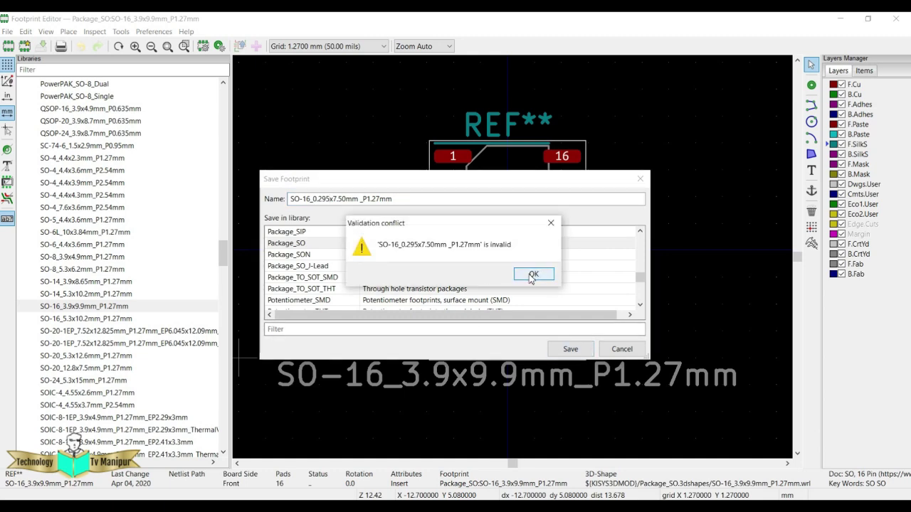
pyautogui.click(532, 275)
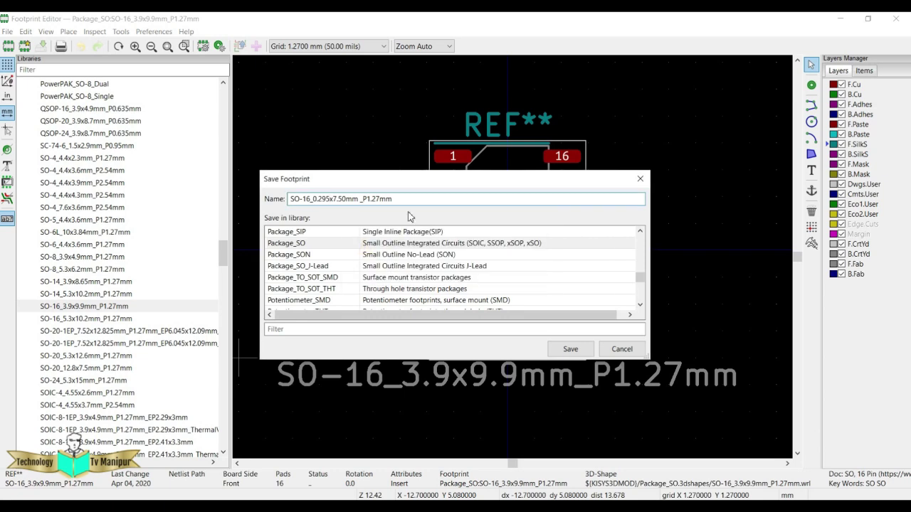
# Replace the x in the footprint name with an underscore and try to save it as "SO-16_0.295_7.50mm _P1.27mm".
pyautogui.click(334, 199)
pyautogui.press('BackSpace')
pyautogui.write('_')
pyautogui.click(570, 350)
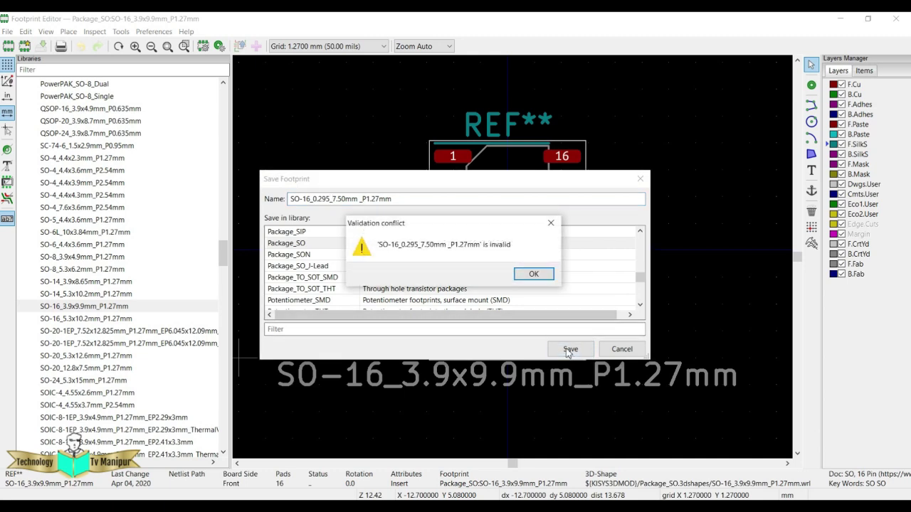
pyautogui.click(532, 275)
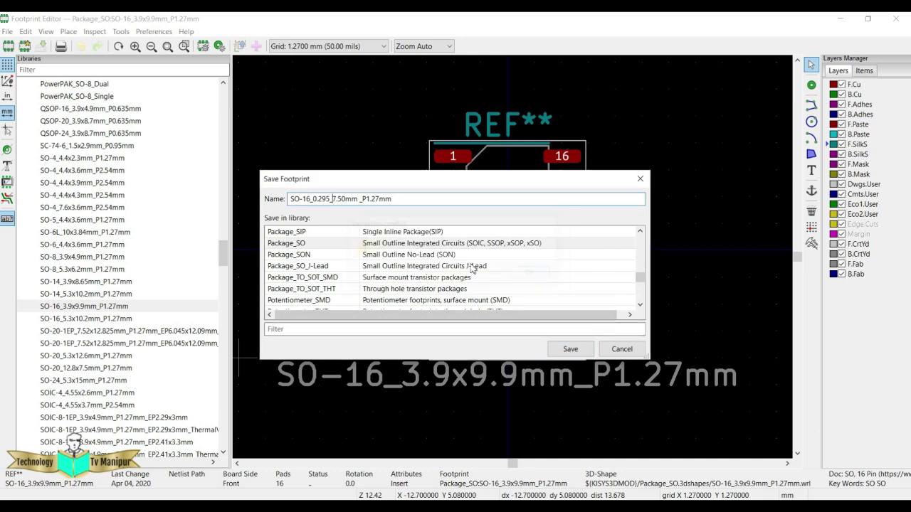
# Remove the space before _P1.27mm and save the footprint as SO-16_0.295_7.50mm_P1.27mm.
pyautogui.click(399, 199)
pyautogui.click(361, 200)
pyautogui.press('BackSpace')
pyautogui.click(570, 350)
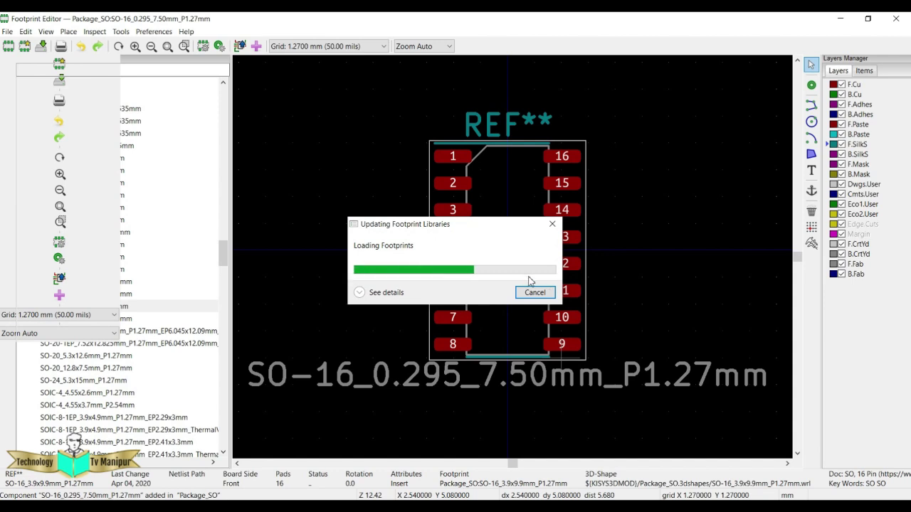
# Open the new SO-16_0.295_7.50mm_P1.27mm footprint from Package_SO and view its upper pads.
pyautogui.scroll(-20, 99, 278)
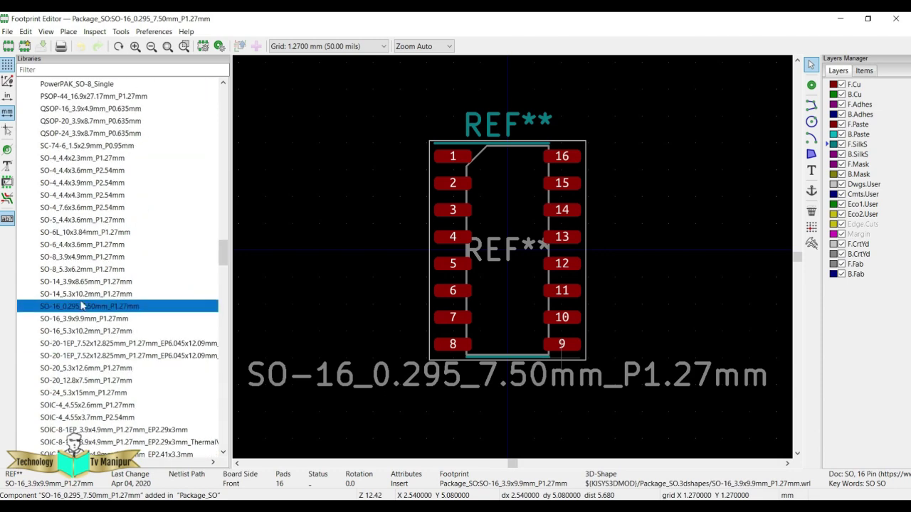
pyautogui.doubleClick(69, 307)
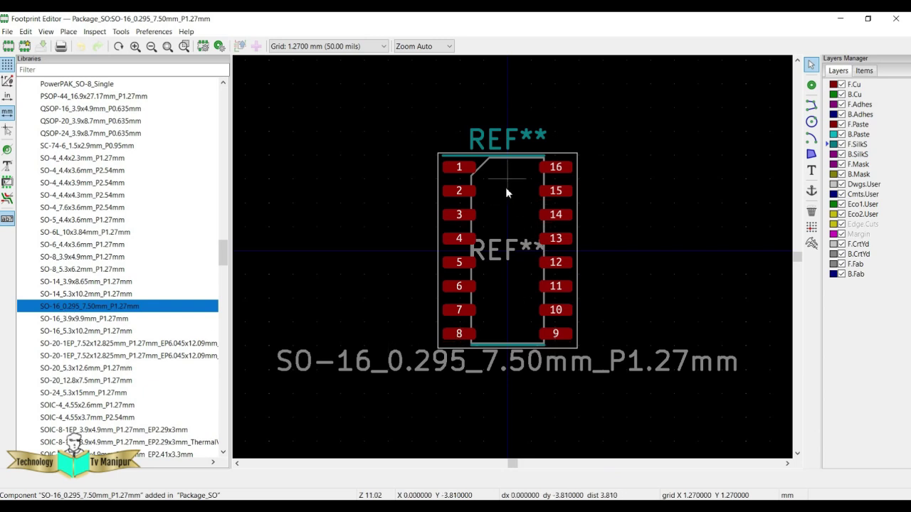
pyautogui.scroll(2, 506, 185)
pyautogui.scroll(-2, 512, 262)
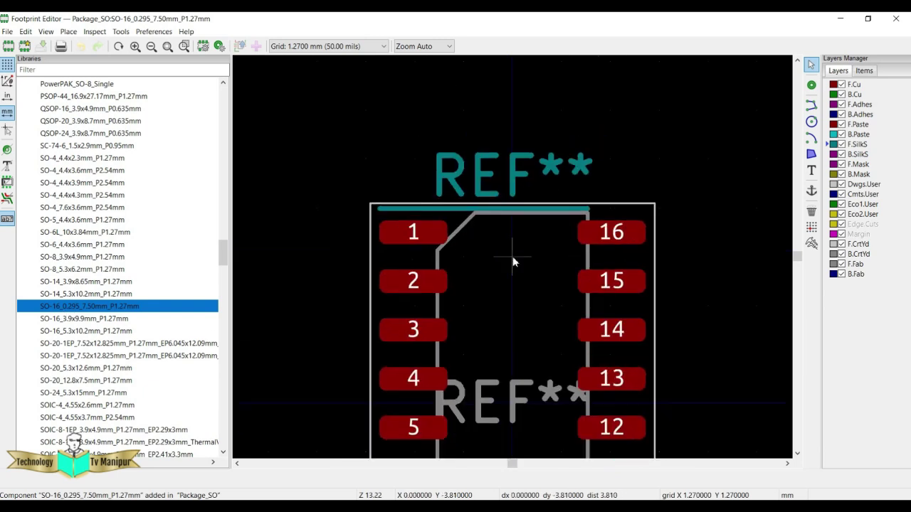
# Measure across the footprint body from its outline beside pad 1 toward pad 16.
pyautogui.click(812, 244)
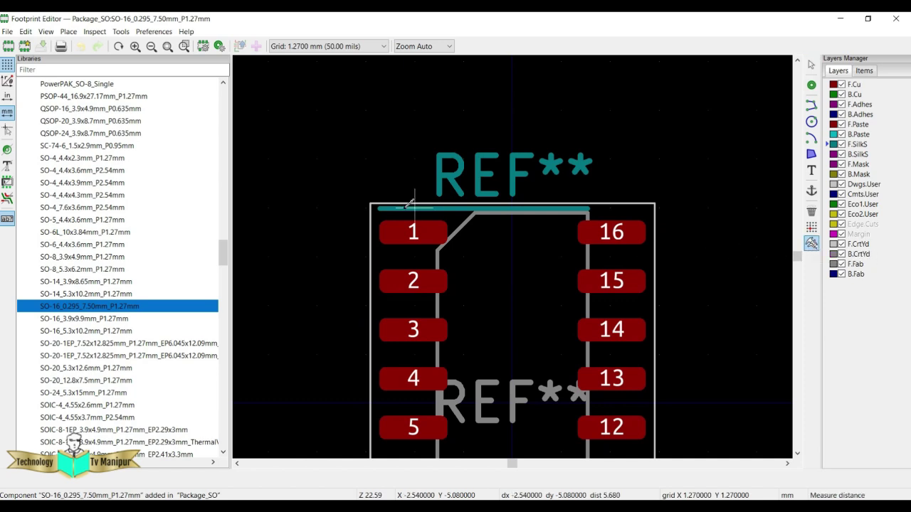
pyautogui.click(437, 250)
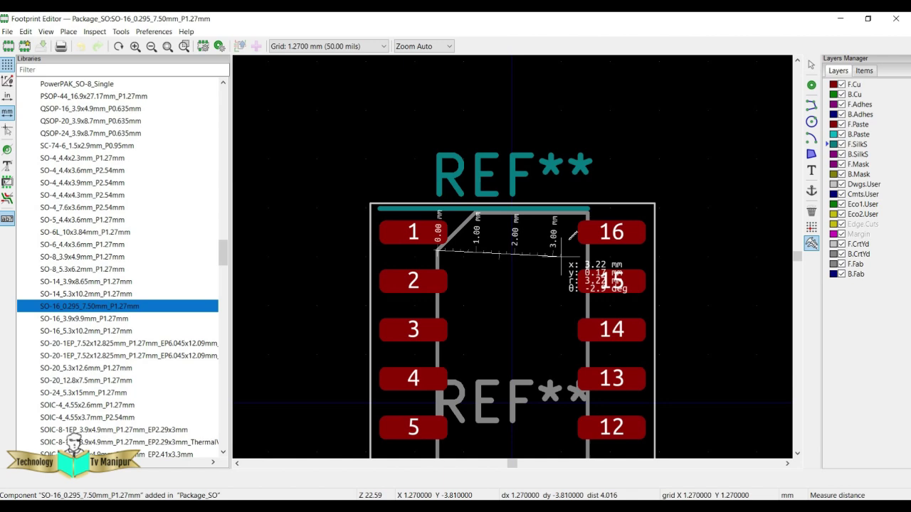
pyautogui.press('Escape')
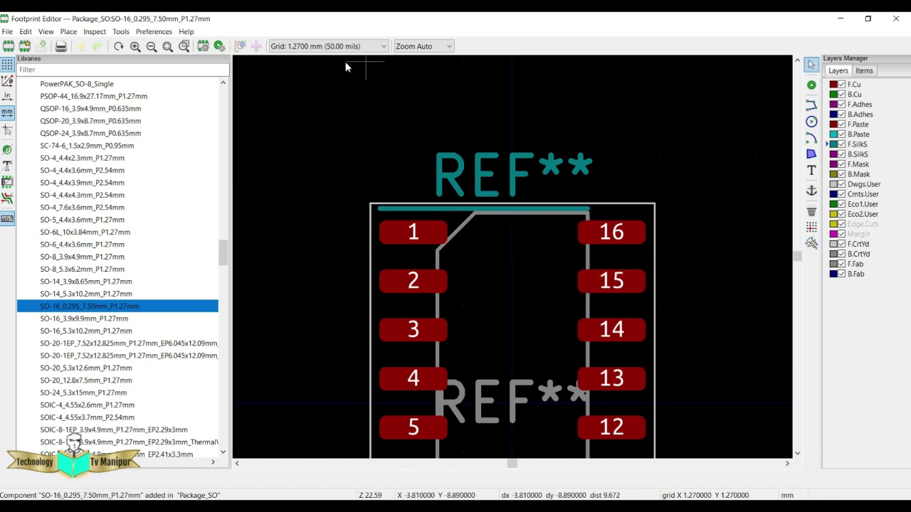
# Set the grid to 0.0500 mm and measure the gap between the inner edges of pads 1 and 16.
pyautogui.click(327, 46)
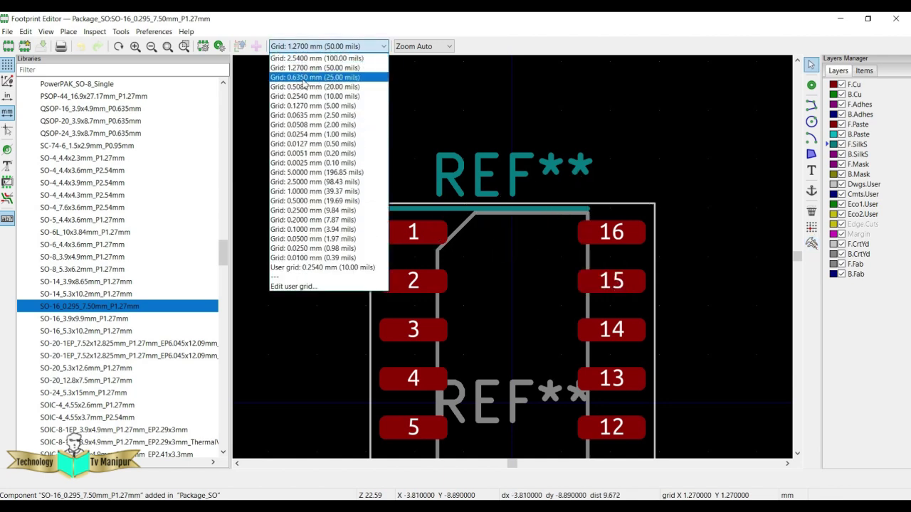
pyautogui.click(303, 239)
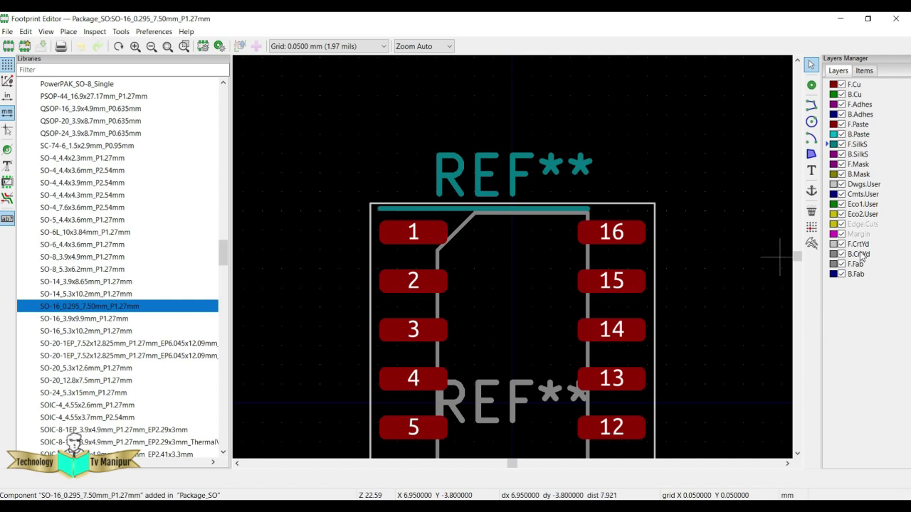
pyautogui.click(812, 243)
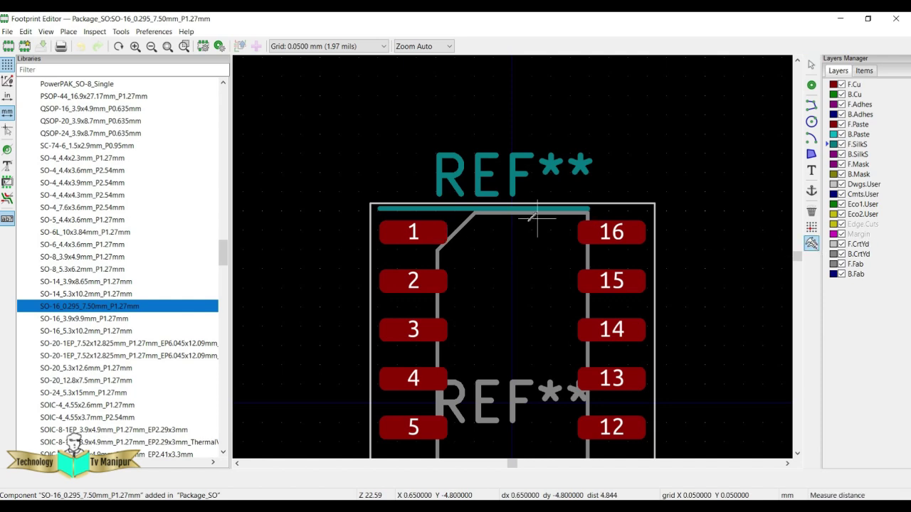
pyautogui.click(447, 235)
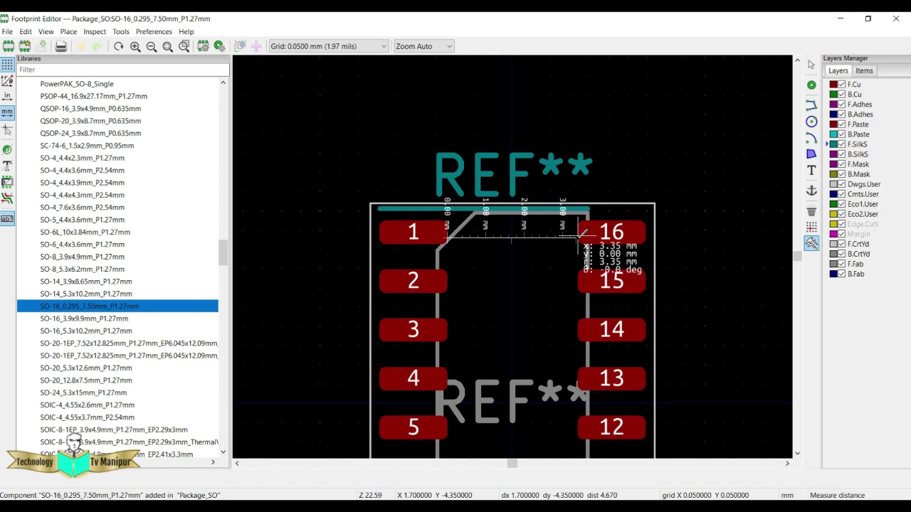
pyautogui.press('Escape')
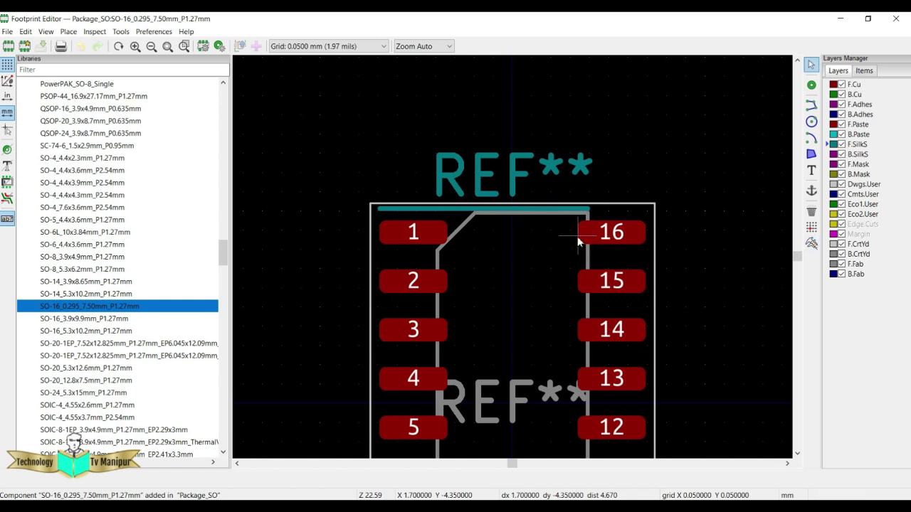
# Check the DWE0016A package outline dimensions in the datasheet against the pad layout in the Footprint Editor.
pyautogui.click(539, 506)
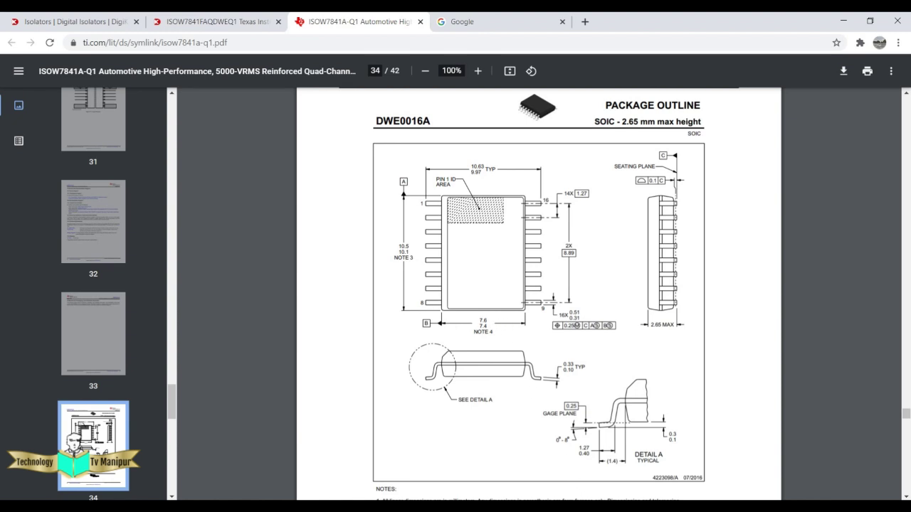
pyautogui.click(819, 459)
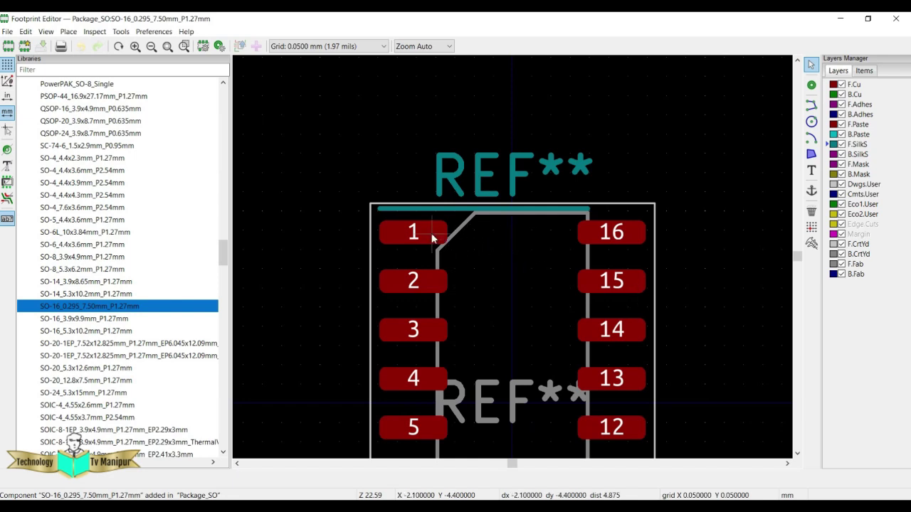
pyautogui.scroll(-3, 431, 232)
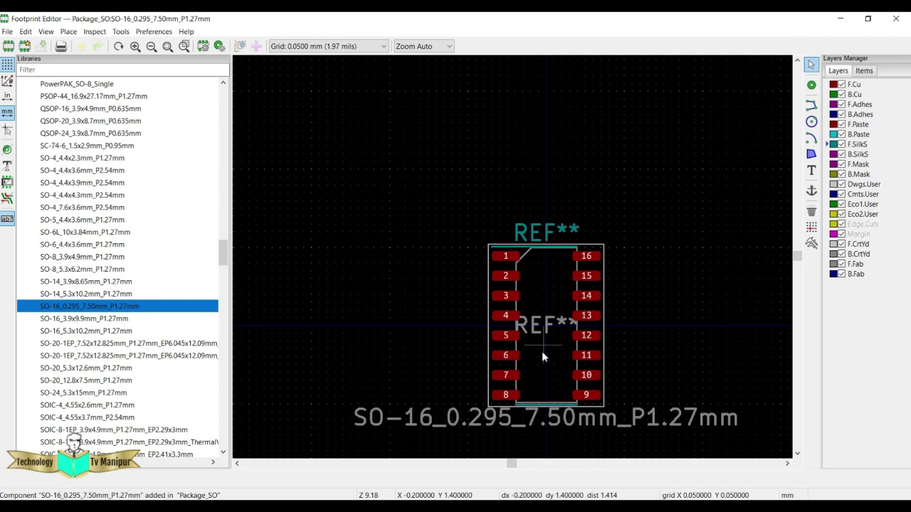
pyautogui.scroll(3, 513, 249)
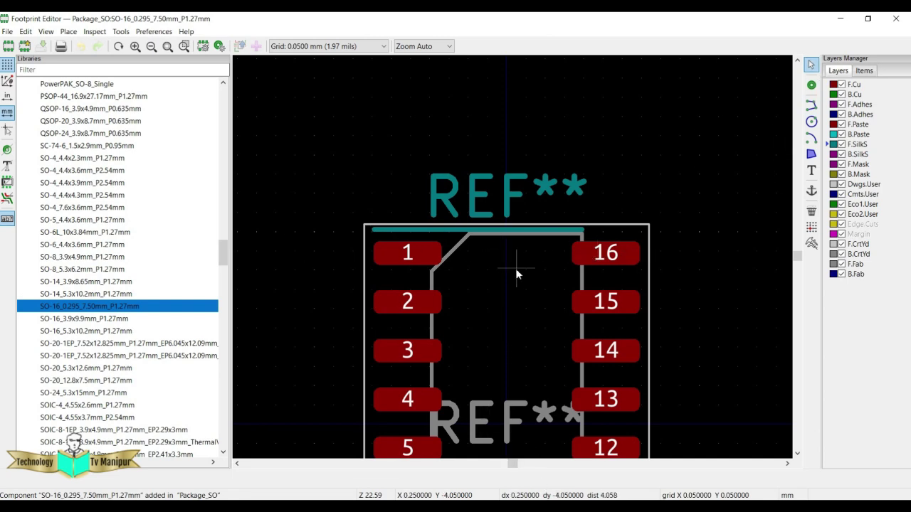
pyautogui.scroll(-5, 514, 261)
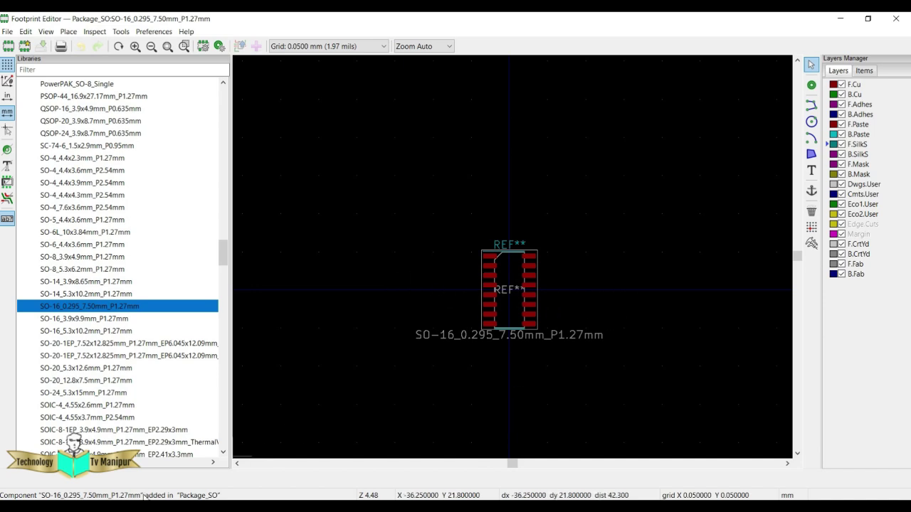
# Open the Paint application with a blank canvas.
pyautogui.press('super')
pyautogui.write('paint')
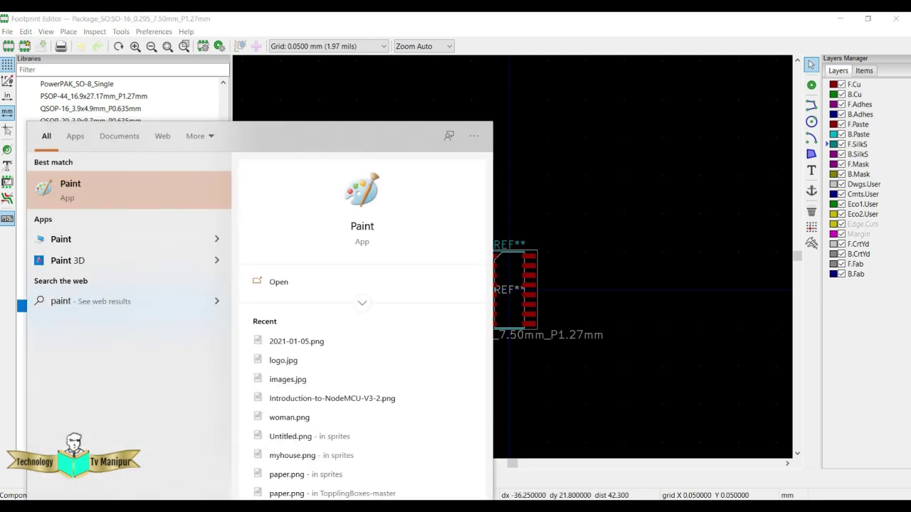
pyautogui.press('Return')
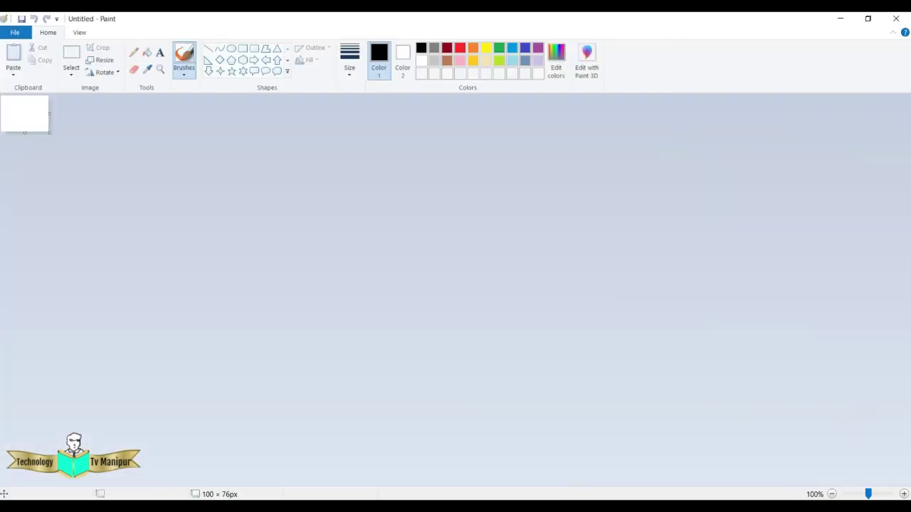
# Enlarge the canvas to about 1677 × 761 px and draw a horizontal axis line about 859 px long.
pyautogui.moveTo(48, 138); pyautogui.dragTo(799, 458)
pyautogui.click(208, 48)
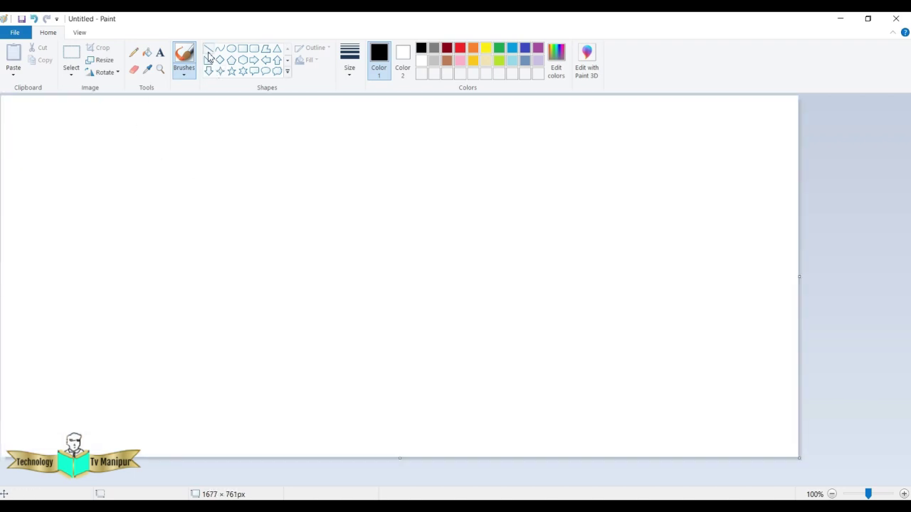
pyautogui.moveTo(228, 209); pyautogui.dragTo(638, 208)
# Label the horizontal axis with the text X+ below its right end and -X below its left end.
pyautogui.click(161, 56)
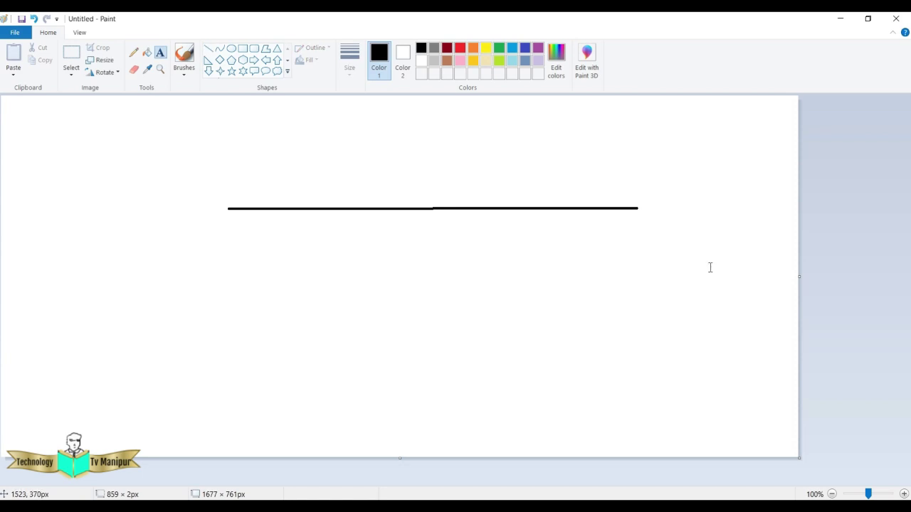
pyautogui.click(570, 208)
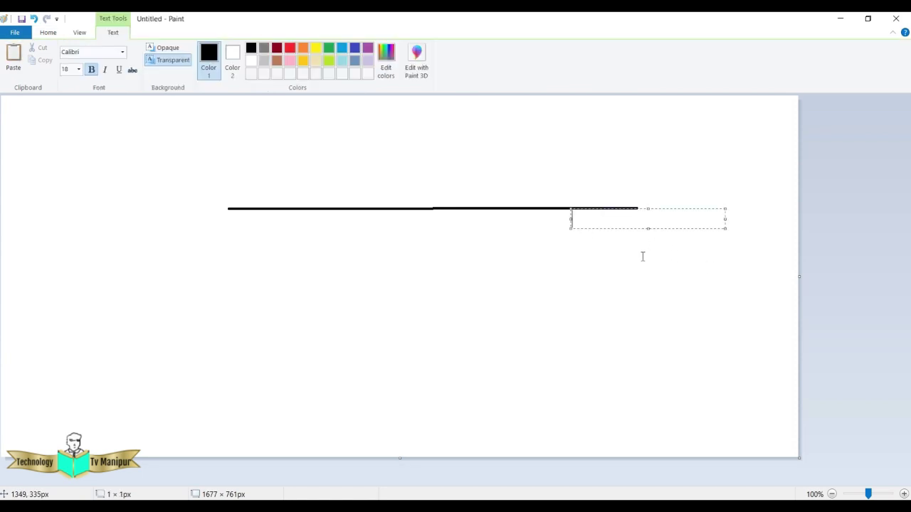
pyautogui.write('X+')
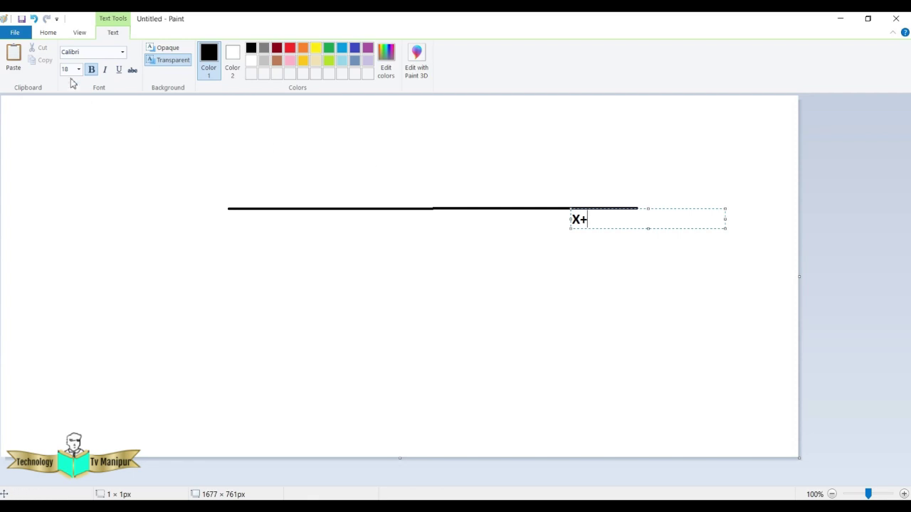
pyautogui.click(232, 227)
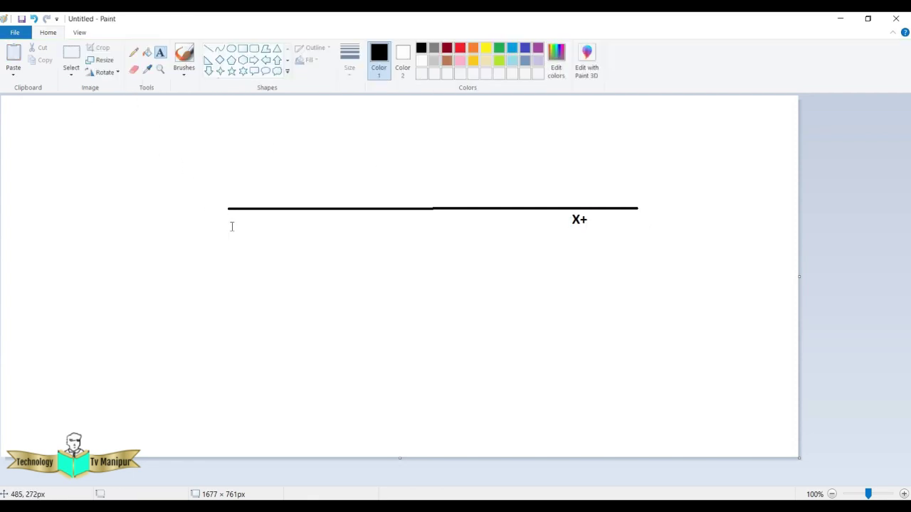
pyautogui.click(231, 227)
pyautogui.write('-X')
pyautogui.click(411, 273)
# Draw a vertical axis about 423 px tall across the horizontal line and label its upper end -Y and lower end +Y.
pyautogui.click(208, 47)
pyautogui.moveTo(409, 112)
pyautogui.mouseDown()
pyautogui.moveTo(410, 412)
pyautogui.moveTo(410, 314)
pyautogui.mouseUp()
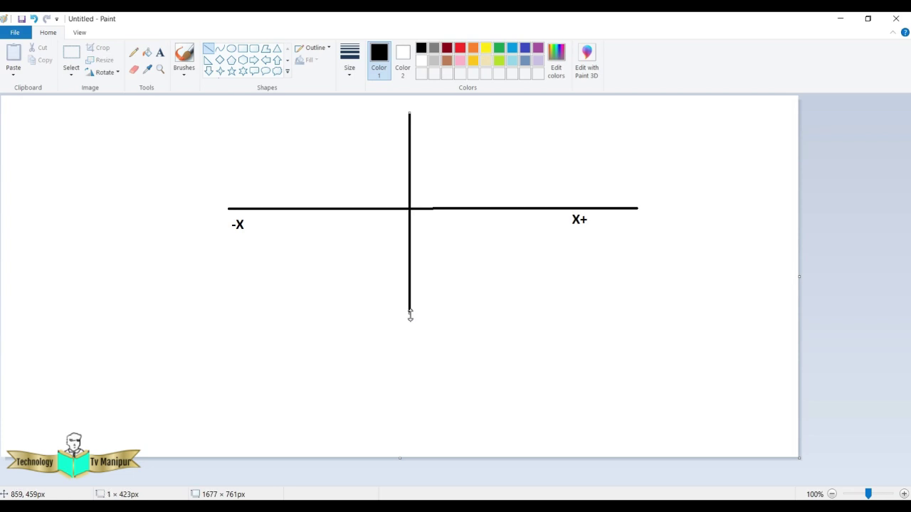
pyautogui.click(160, 55)
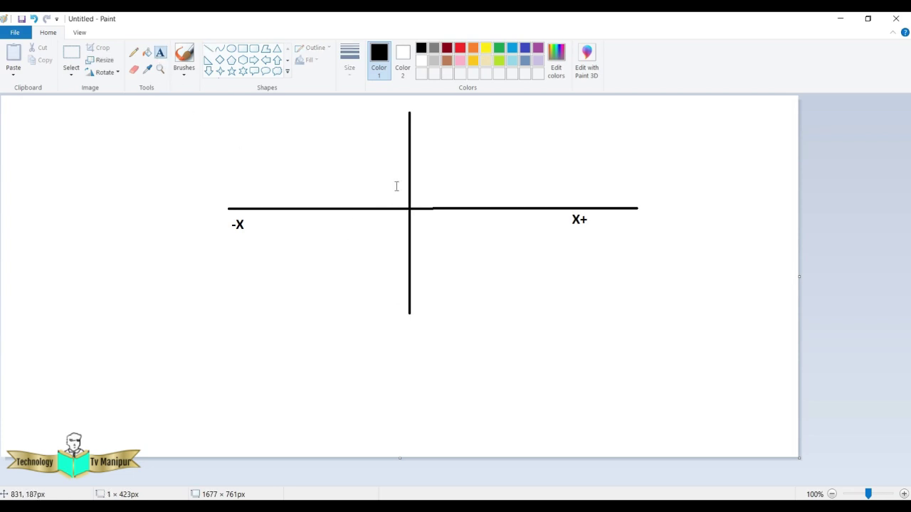
pyautogui.click(417, 119)
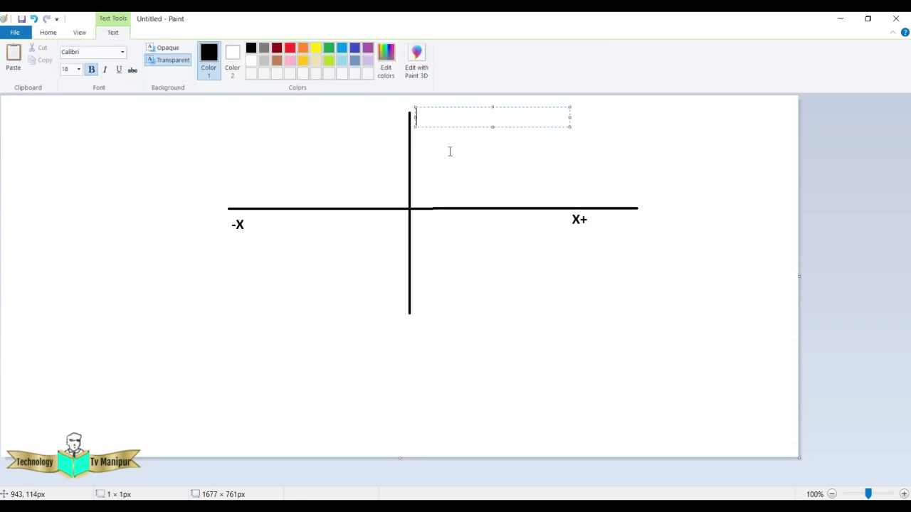
pyautogui.write('-Y')
pyautogui.click(421, 314)
pyautogui.click(427, 302)
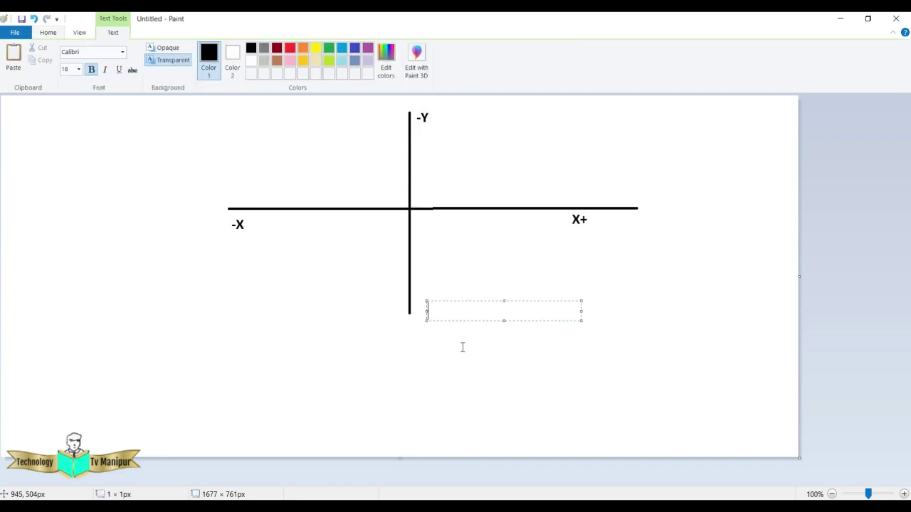
pyautogui.write('+Y')
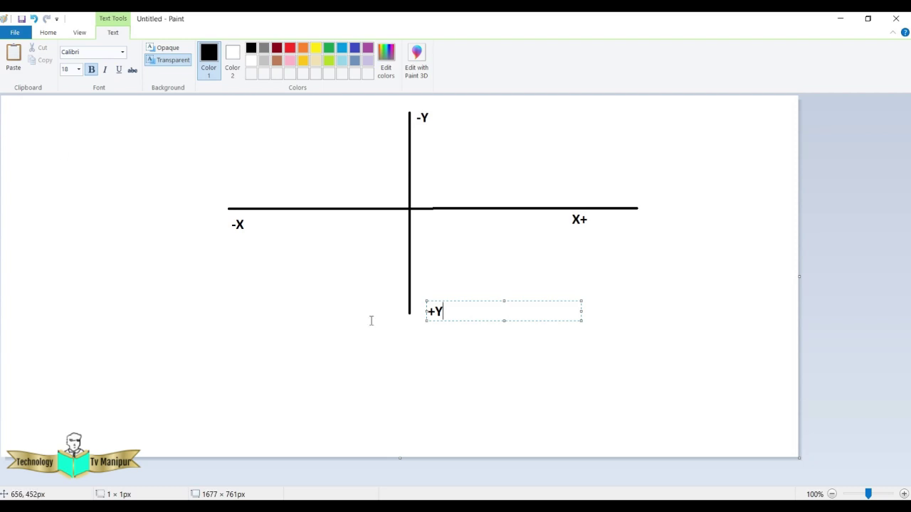
pyautogui.click(417, 264)
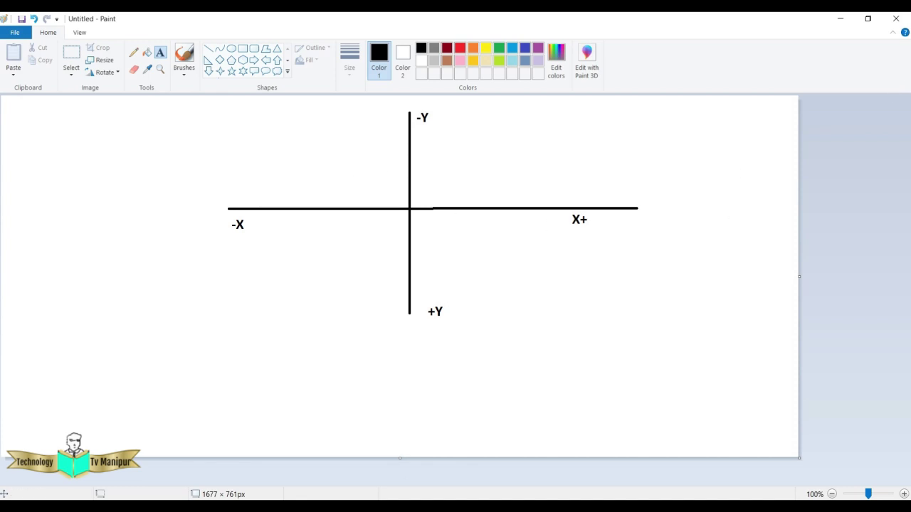
# Switch to the Footprint Editor and examine the pad rows around the footprint's origin up close.
pyautogui.moveTo(601, 507)
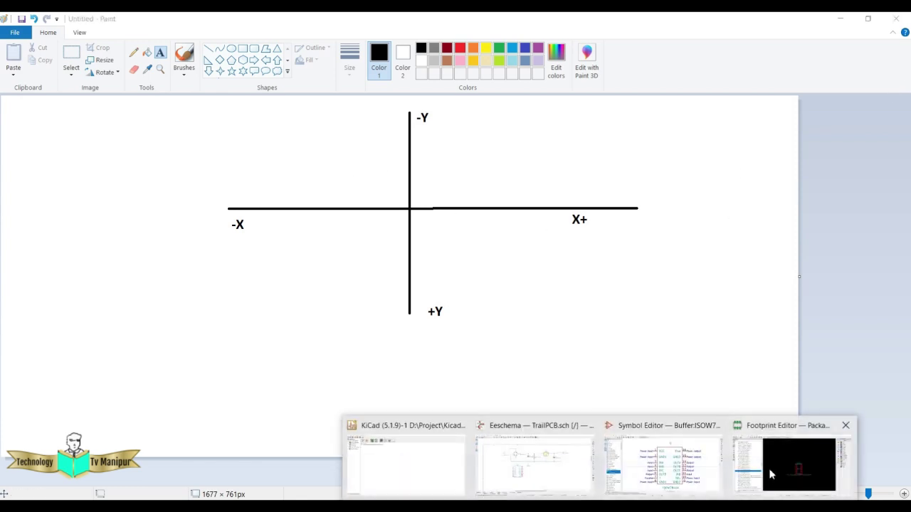
pyautogui.click(793, 463)
pyautogui.scroll(5, 539, 250)
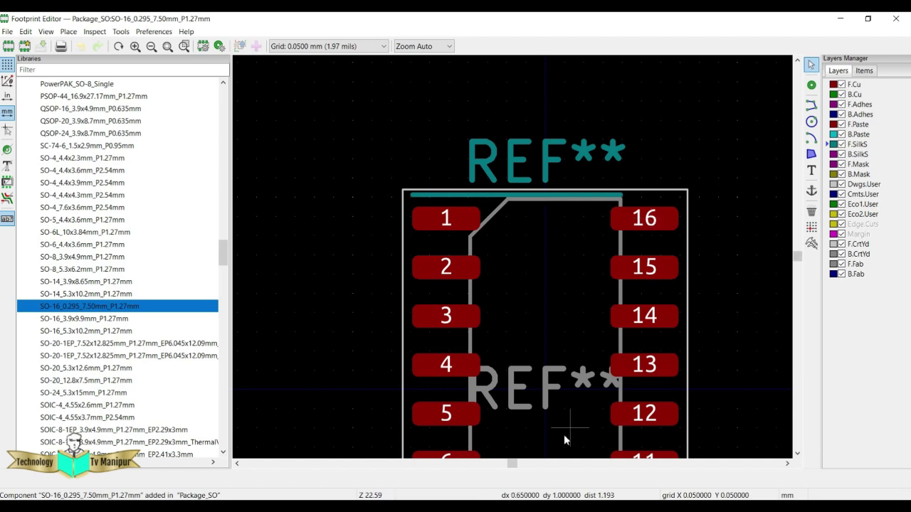
# Switch to the datasheet's DWE0016A package outline and divide the 7.6 mm body width by 2 in Calculator.
pyautogui.hotkey('alt', 'Tab')
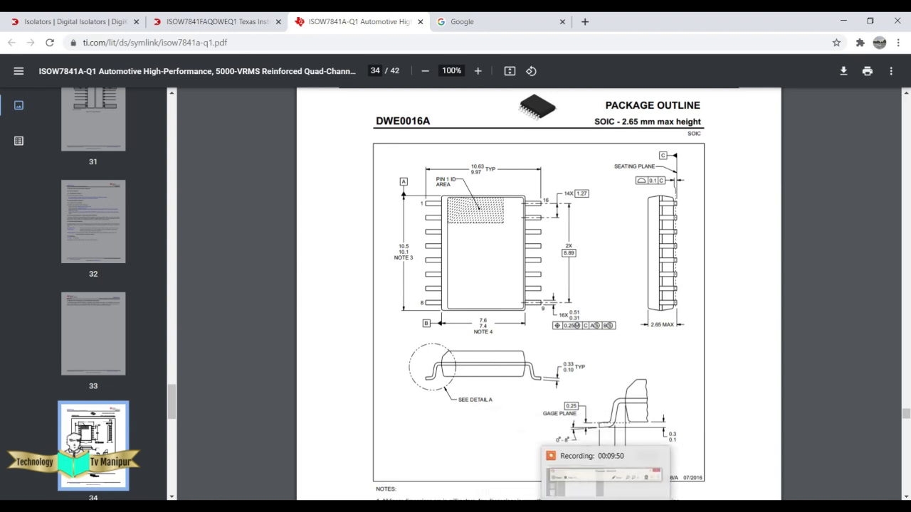
pyautogui.click(483, 452)
pyautogui.click(752, 237)
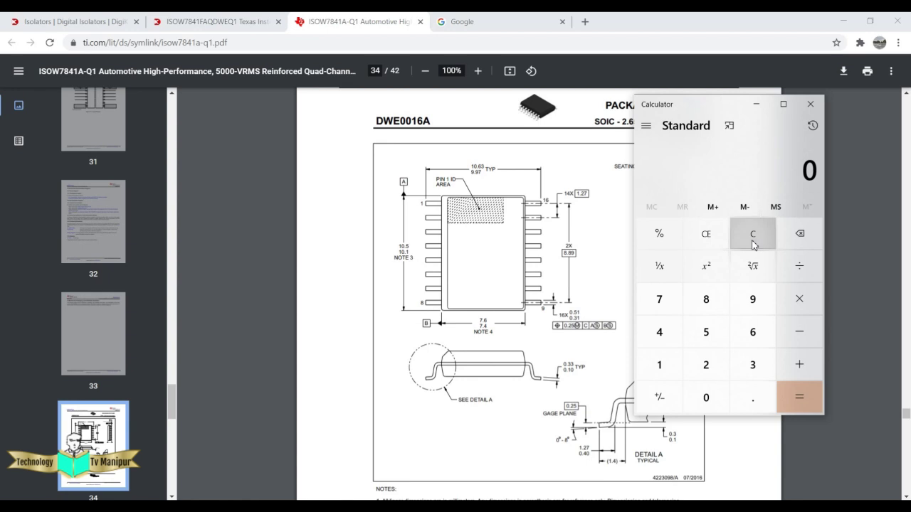
pyautogui.click(659, 311)
pyautogui.click(752, 398)
pyautogui.click(752, 332)
pyautogui.click(803, 269)
pyautogui.click(706, 364)
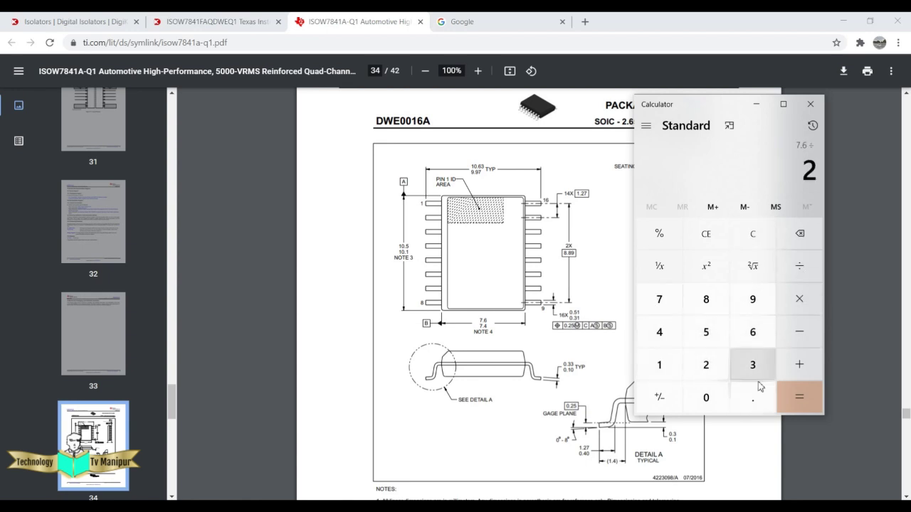
pyautogui.click(799, 398)
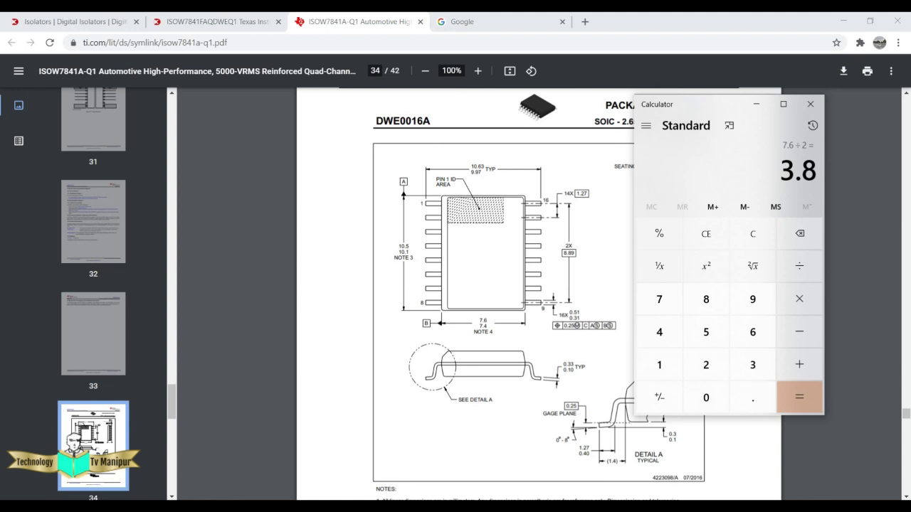
# Switch to the Footprint Editor and set pad 16's X position to 3.8 mm.
pyautogui.click(799, 464)
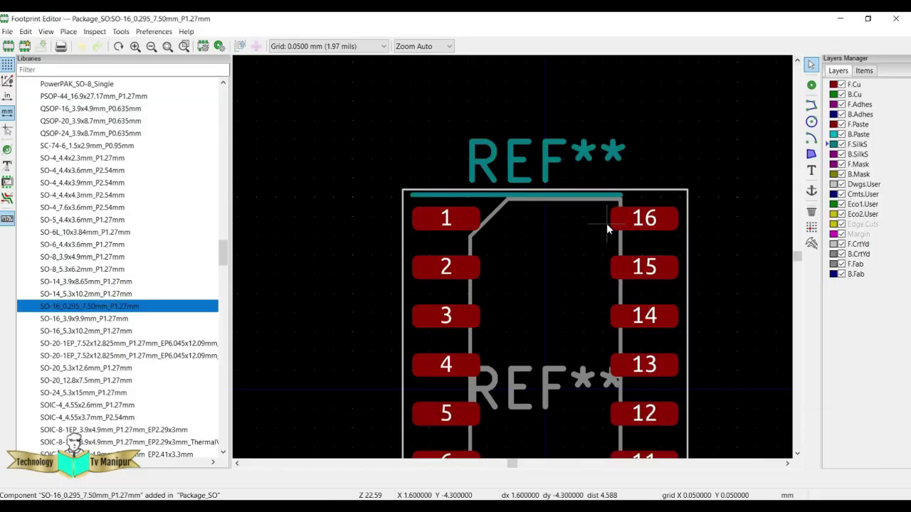
pyautogui.click(626, 220)
pyautogui.doubleClick(625, 219)
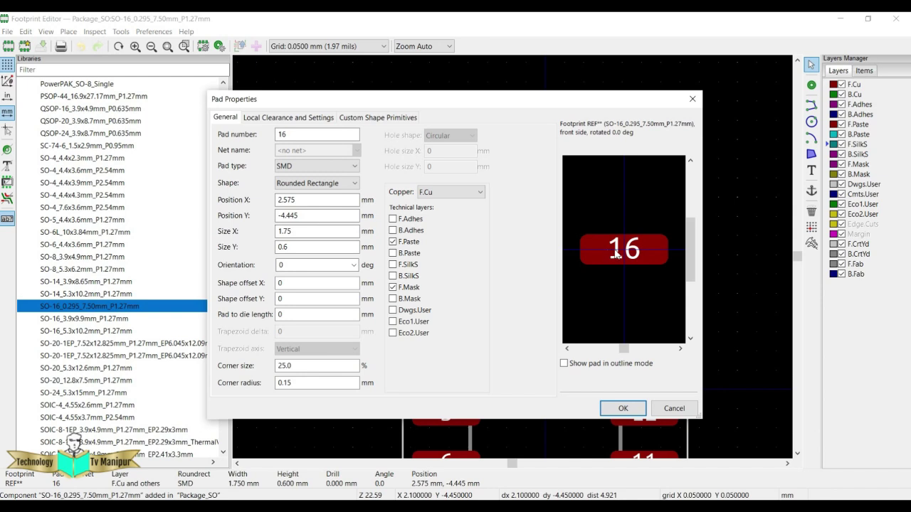
pyautogui.moveTo(306, 200); pyautogui.dragTo(259, 200)
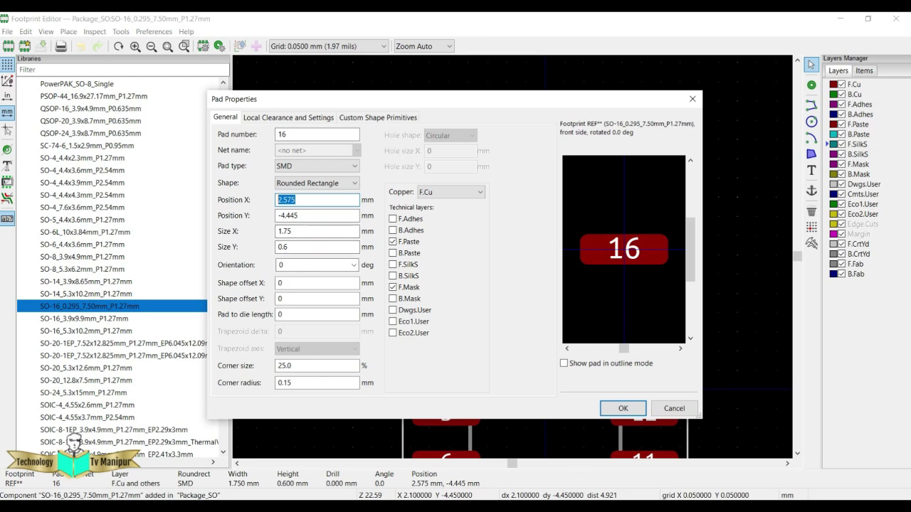
pyautogui.click(497, 505)
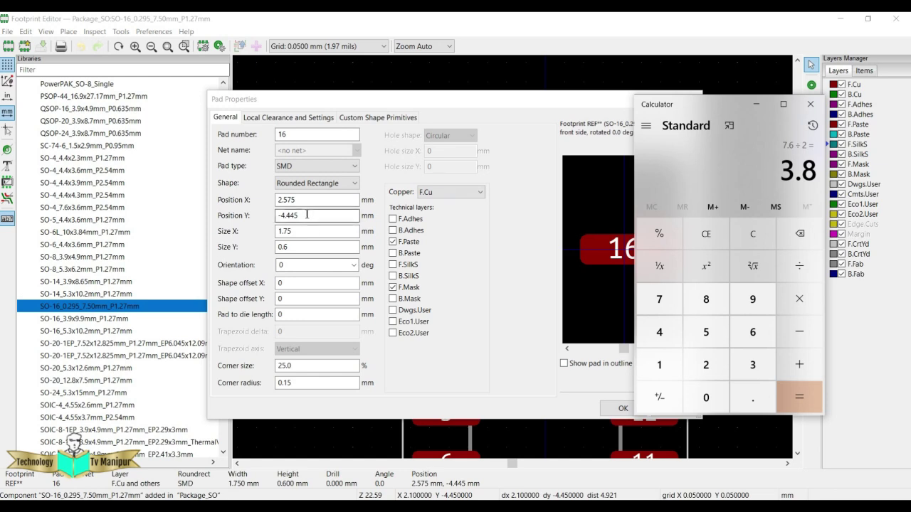
pyautogui.hotkey('alt', 'F4')
pyautogui.write('3.8')
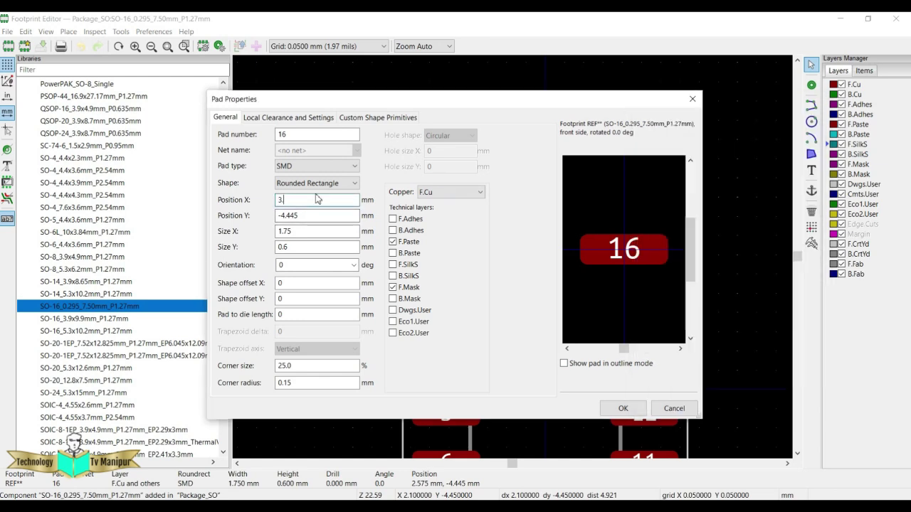
pyautogui.click(623, 408)
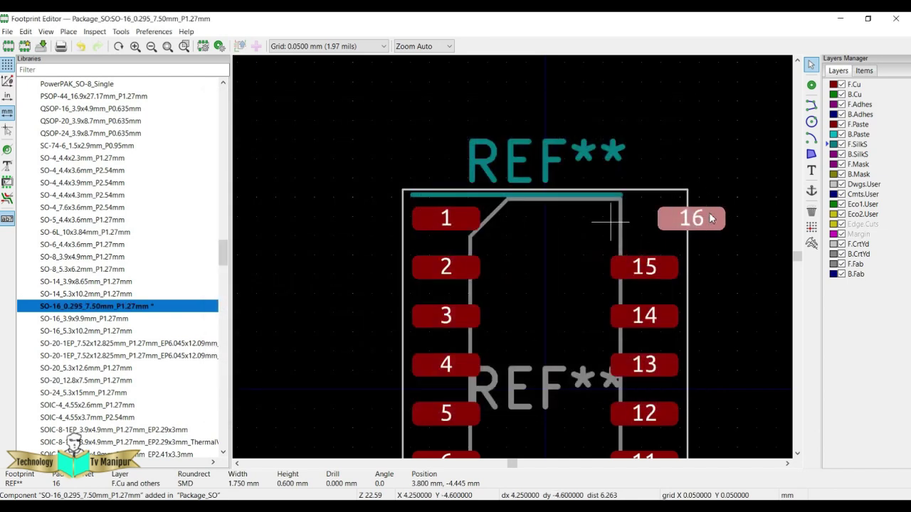
# Check the lead width in the datasheet's package outline and set pad 16's Y size to 0.51 mm.
pyautogui.doubleClick(709, 212)
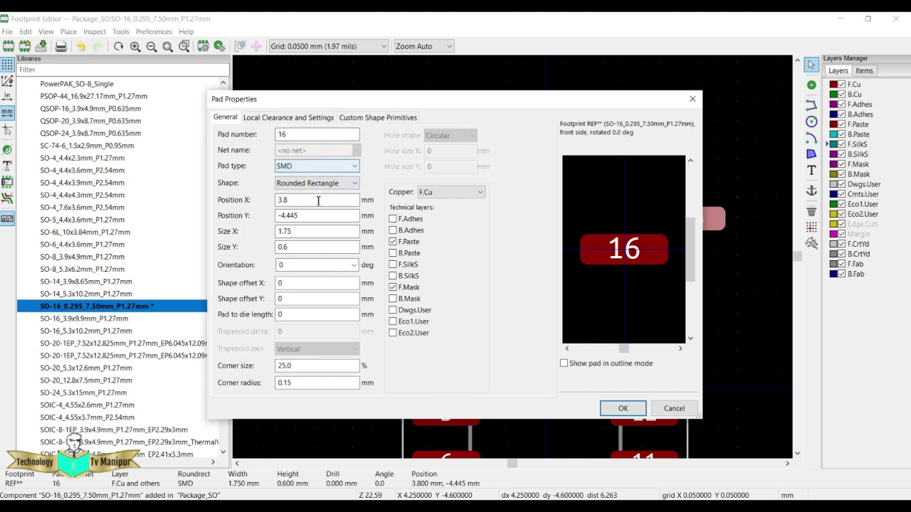
pyautogui.click(301, 230)
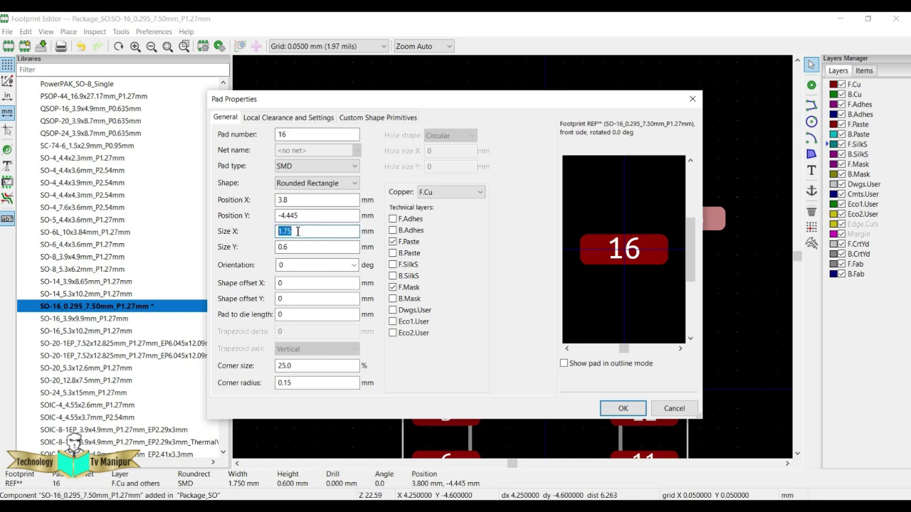
pyautogui.click(285, 244)
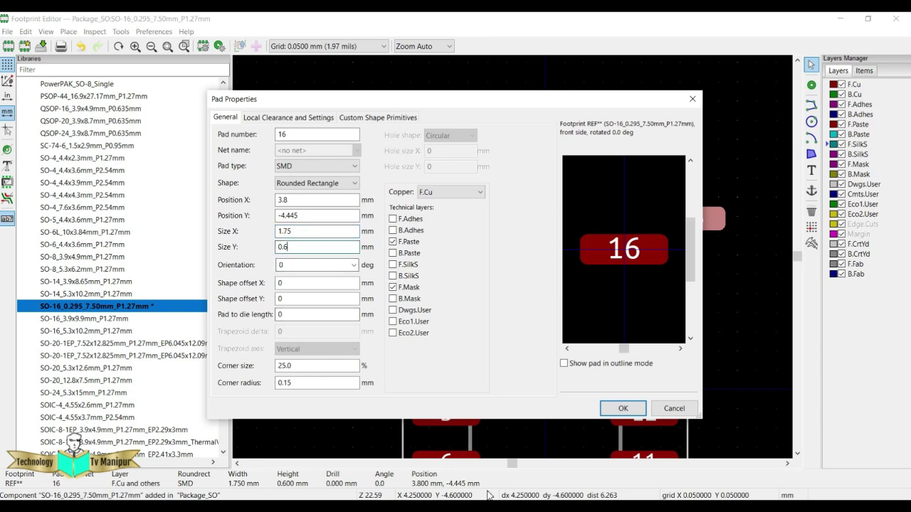
pyautogui.hotkey('alt', 'Tab')
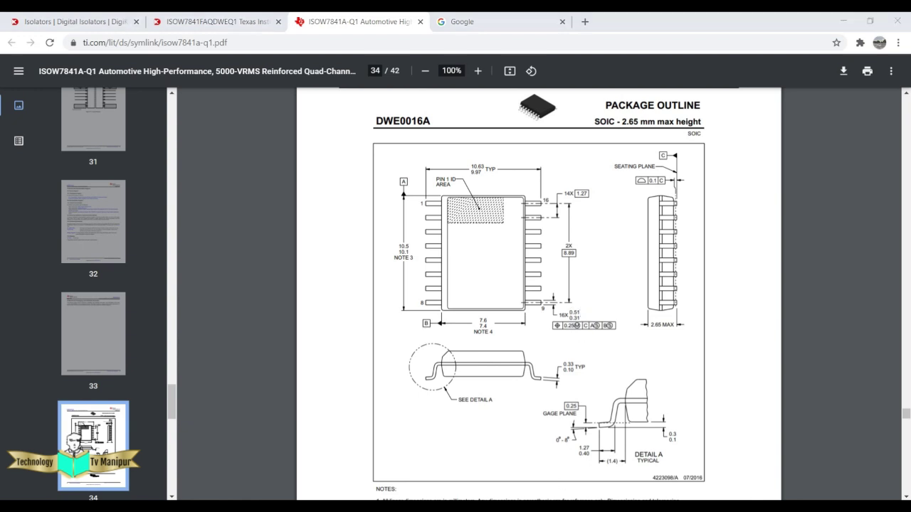
pyautogui.hotkey('alt', 'Tab')
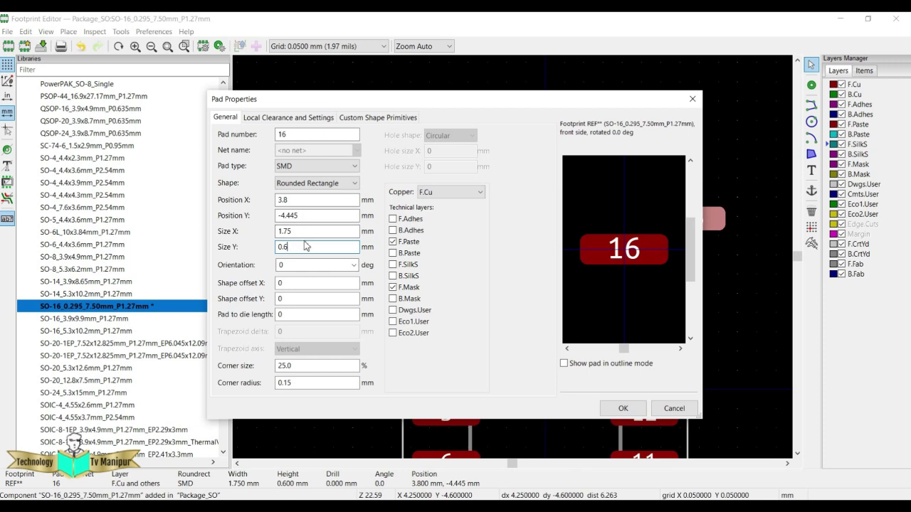
pyautogui.press('BackSpace')
pyautogui.write('51')
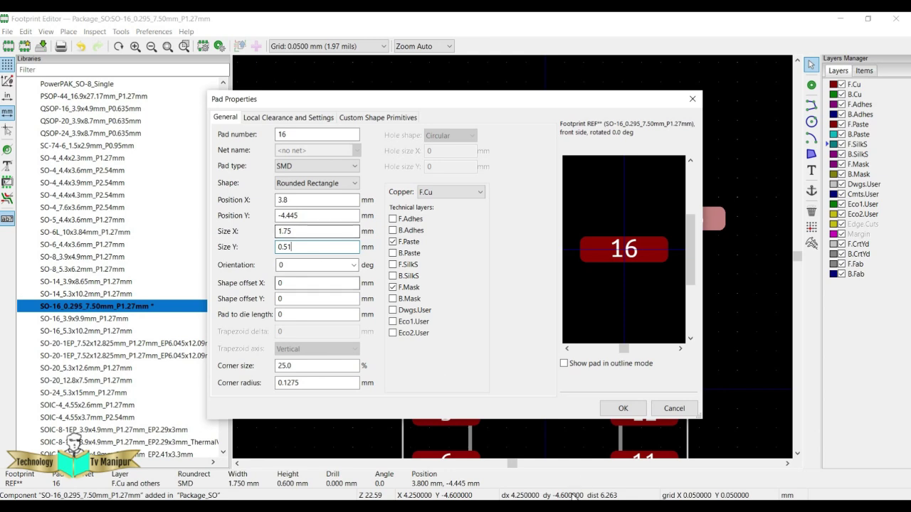
# Review the shape and pad type options, keep pad 16 as a Rounded Rectangle SMD pad and apply its properties.
pyautogui.moveTo(540, 507)
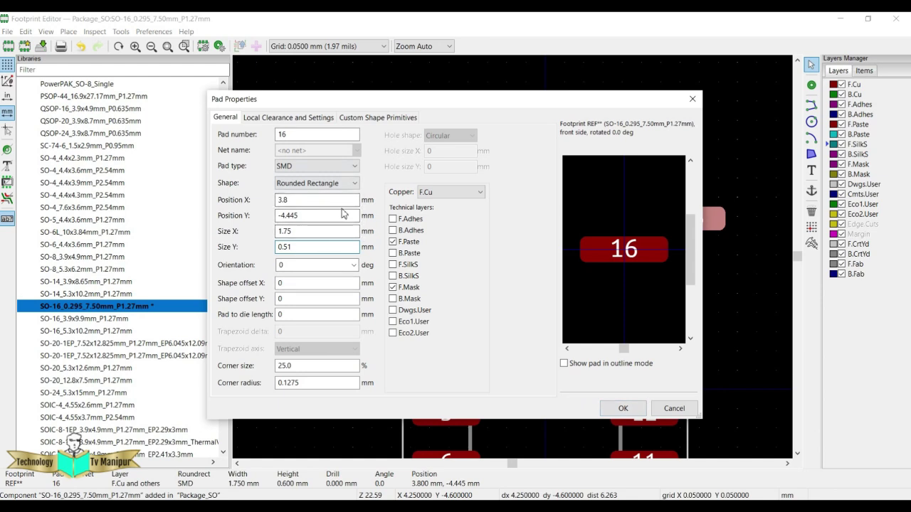
pyautogui.click(299, 185)
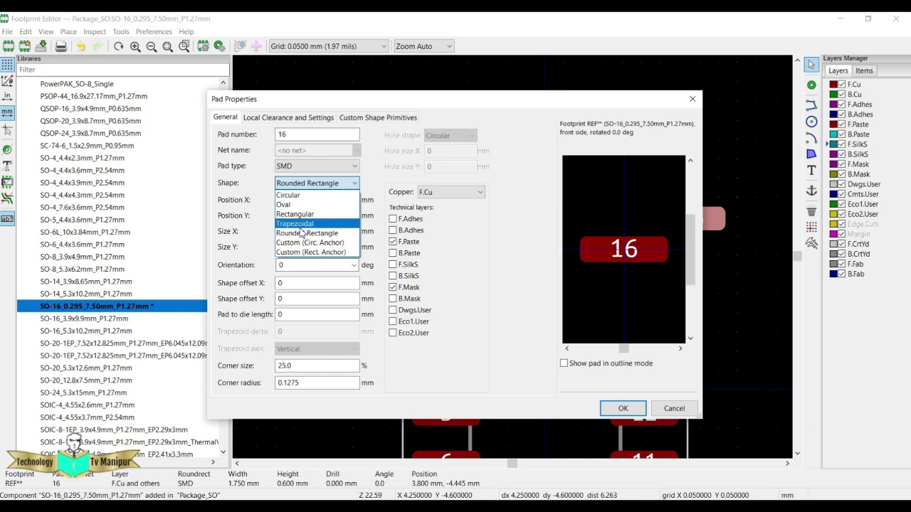
pyautogui.click(314, 185)
pyautogui.click(316, 170)
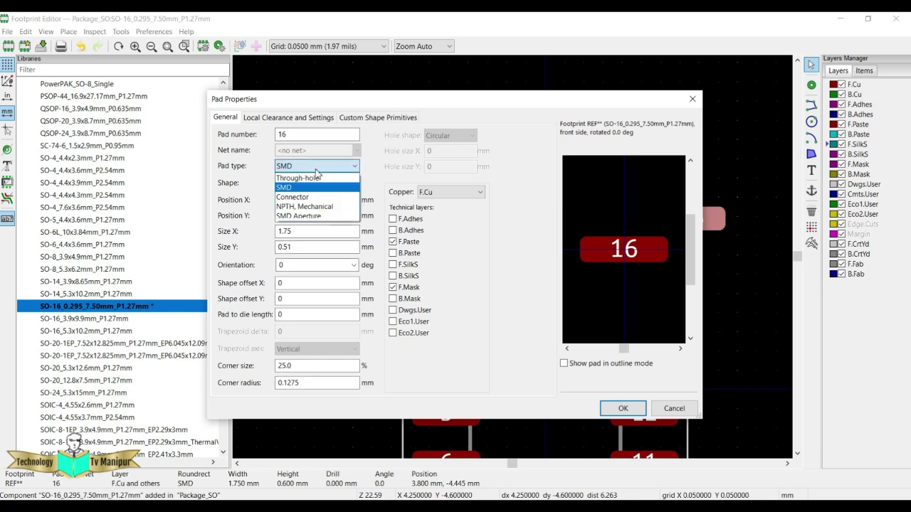
pyautogui.click(310, 184)
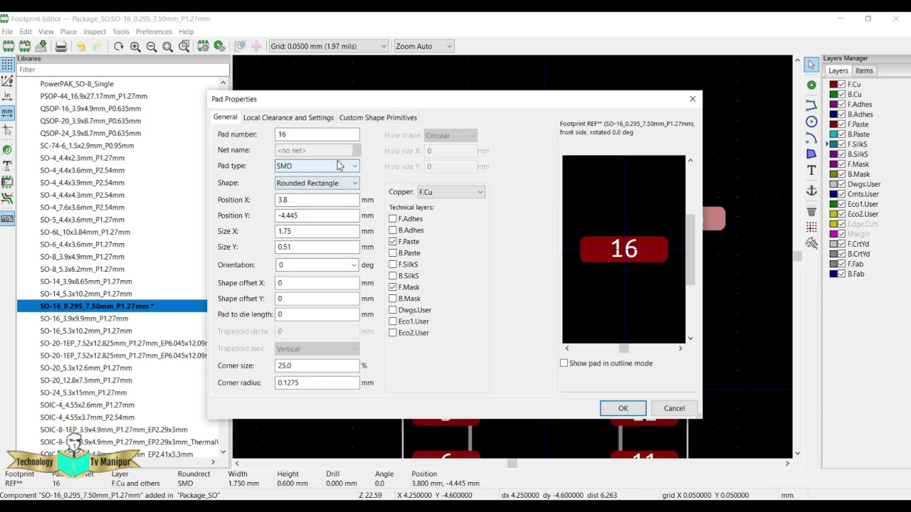
pyautogui.click(621, 409)
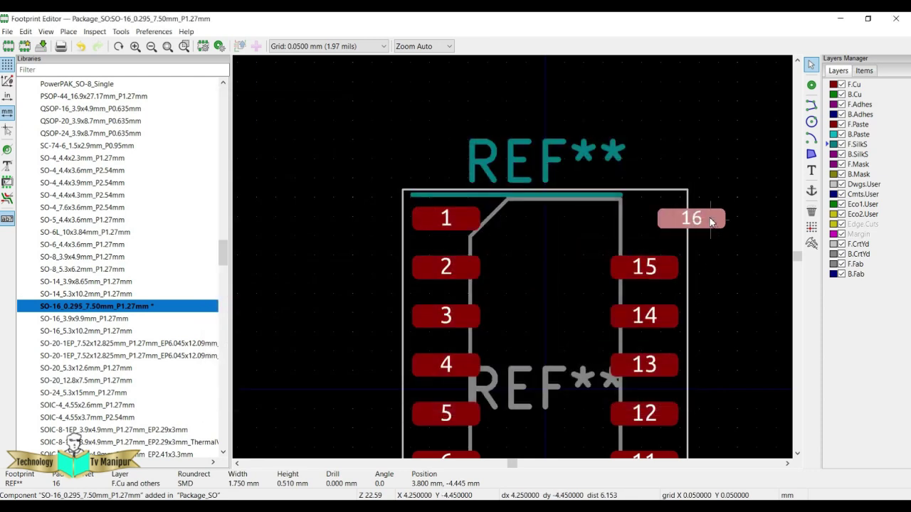
# Set pad 15's X position to 3.8 mm and its Y size to 0.51 mm.
pyautogui.doubleClick(669, 270)
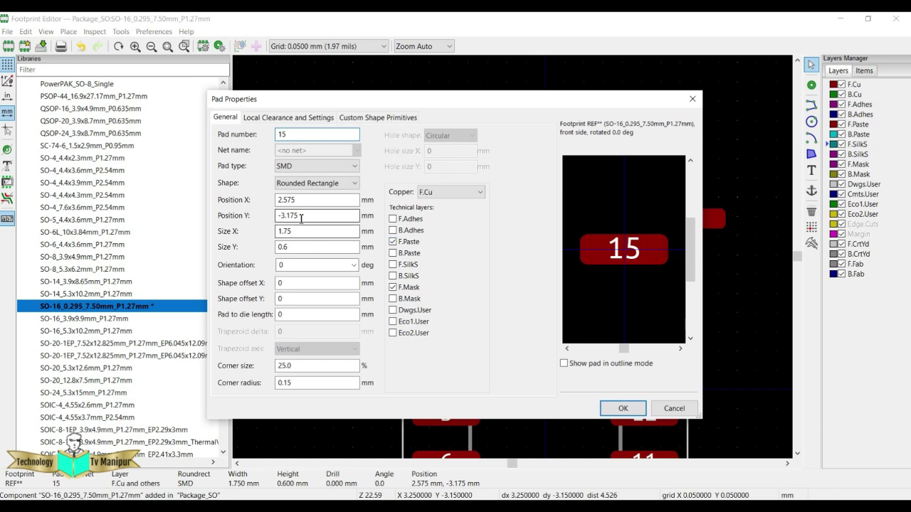
pyautogui.doubleClick(304, 199)
pyautogui.write('3.8')
pyautogui.press('Tab')
pyautogui.press('Tab')
pyautogui.press('Tab')
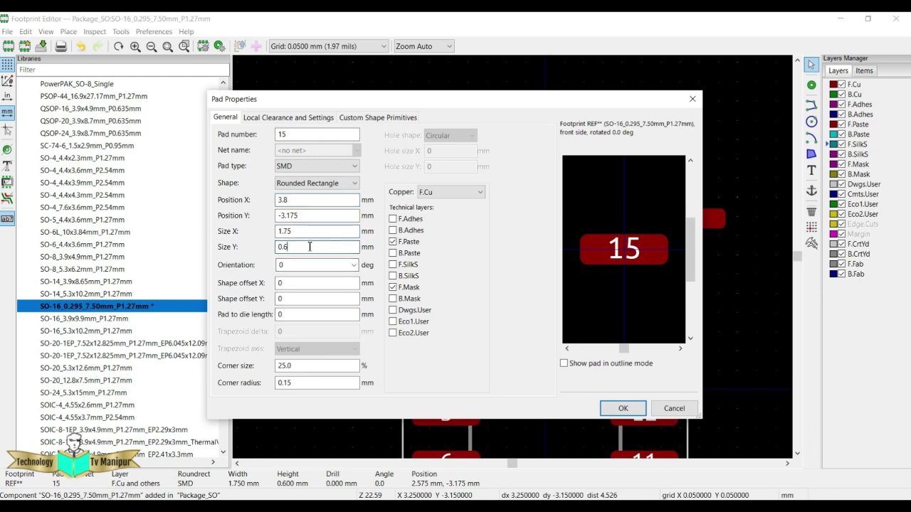
pyautogui.click(623, 408)
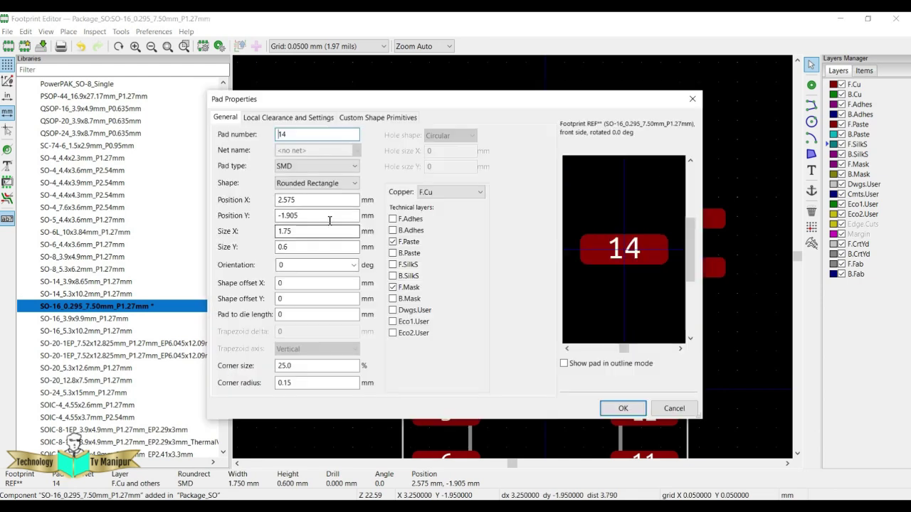
# Set pad 14's X position to 3.8 mm and its Y size to 0.51 mm.
pyautogui.moveTo(306, 200); pyautogui.dragTo(240, 203)
pyautogui.write('3.8')
pyautogui.moveTo(296, 247); pyautogui.dragTo(246, 248)
pyautogui.write('0.51')
pyautogui.click(615, 407)
# Set pad 13's Y size to 0.51 mm and its X position to 3.8 mm.
pyautogui.doubleClick(673, 367)
pyautogui.write('0.51')
pyautogui.moveTo(302, 201); pyautogui.dragTo(250, 204)
pyautogui.write('3.8')
pyautogui.click(618, 407)
# Set pad 12's X position to 3.8 mm and its Y size to 0.51 mm.
pyautogui.scroll(-1, 650, 359)
pyautogui.doubleClick(530, 307)
pyautogui.write('3.8')
pyautogui.moveTo(306, 247); pyautogui.dragTo(279, 248)
pyautogui.write('0.51')
pyautogui.click(623, 407)
# Set pad 11's Y size to 0.51 mm and its X position to 3.8 mm.
pyautogui.doubleClick(529, 348)
pyautogui.moveTo(277, 247); pyautogui.dragTo(298, 246)
pyautogui.write('0.')
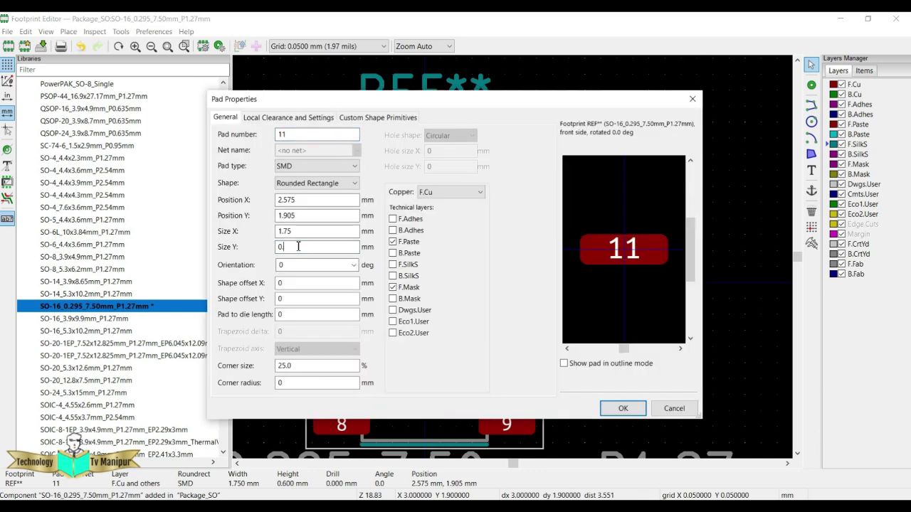
pyautogui.write('51')
pyautogui.moveTo(301, 200); pyautogui.dragTo(240, 206)
pyautogui.write('3.8')
pyautogui.click(628, 405)
# Set pad 10's X position to 3.8 mm and its Y size to 0.51 mm.
pyautogui.doubleClick(525, 386)
pyautogui.moveTo(302, 201); pyautogui.dragTo(274, 202)
pyautogui.write('3.8')
pyautogui.moveTo(299, 247); pyautogui.dragTo(277, 249)
pyautogui.write('0.51')
pyautogui.click(621, 407)
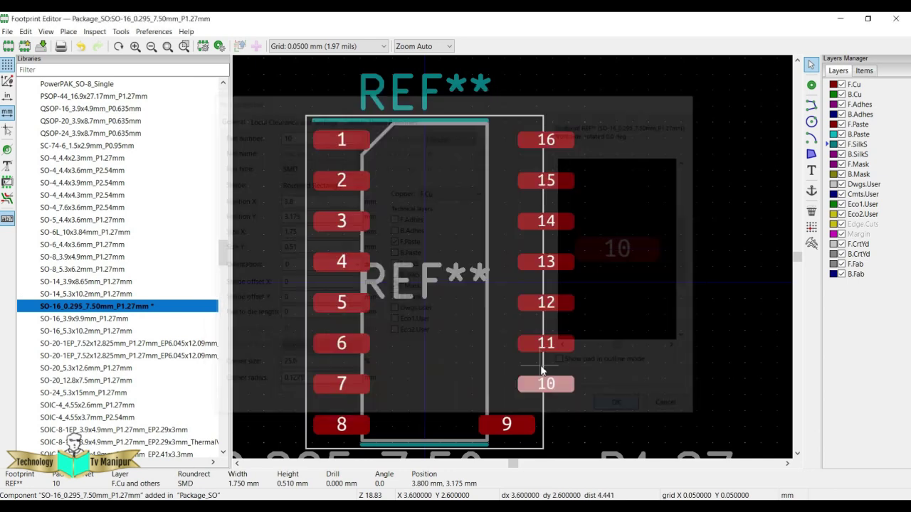
# Set pad 9's X position to 3.8 mm and its Y size to 0.51 mm.
pyautogui.doubleClick(506, 424)
pyautogui.moveTo(302, 200); pyautogui.dragTo(275, 202)
pyautogui.write('3.8')
pyautogui.moveTo(299, 247); pyautogui.dragTo(277, 248)
pyautogui.write('0.51')
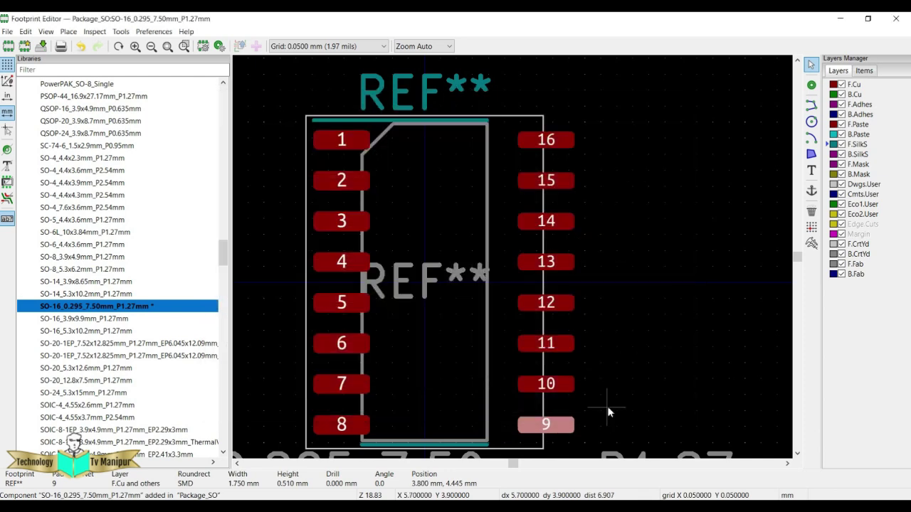
pyautogui.click(623, 408)
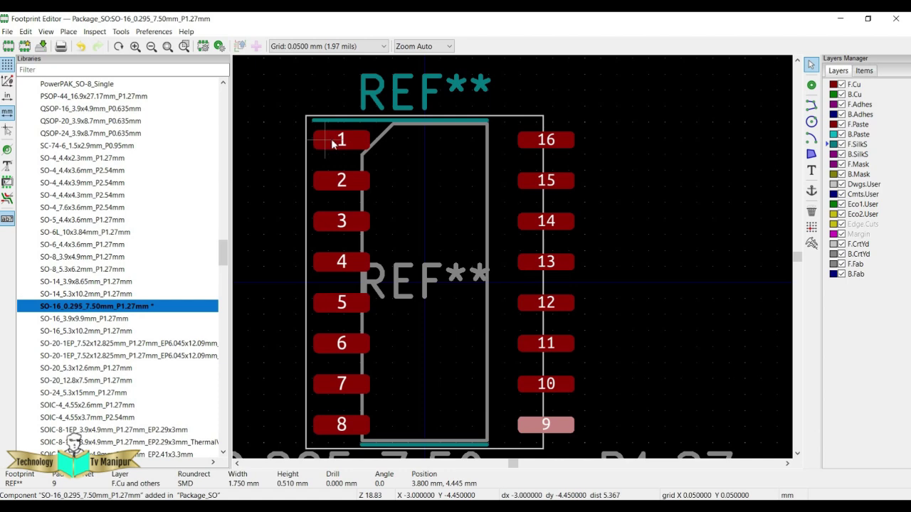
# Set pad 1's X position to -3.8 mm and its Y size to 0.51 mm.
pyautogui.click(366, 142)
pyautogui.doubleClick(365, 141)
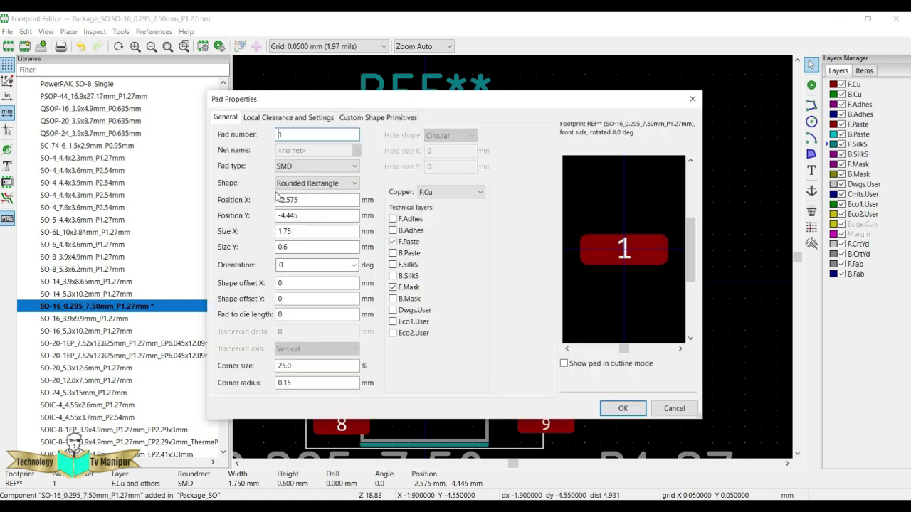
pyautogui.moveTo(284, 203); pyautogui.dragTo(308, 206)
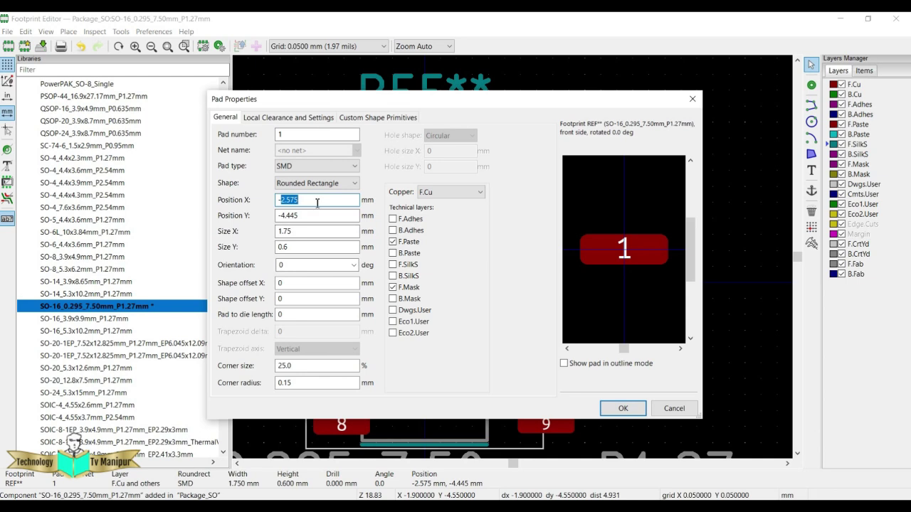
pyautogui.write('-3.8')
pyautogui.click(308, 248)
pyautogui.write('51')
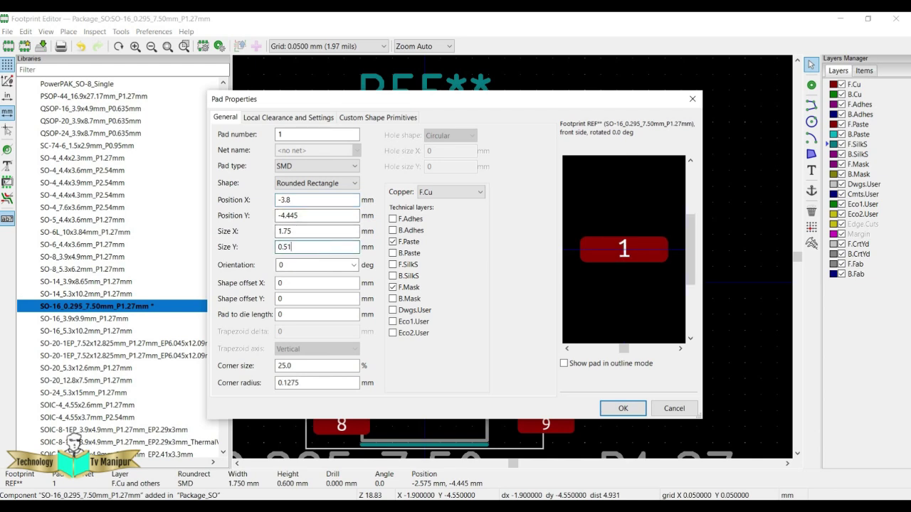
pyautogui.click(624, 409)
# Set the X position of pads 2 and 3 to -3.8 mm and their Y size to 0.51 mm.
pyautogui.doubleClick(346, 179)
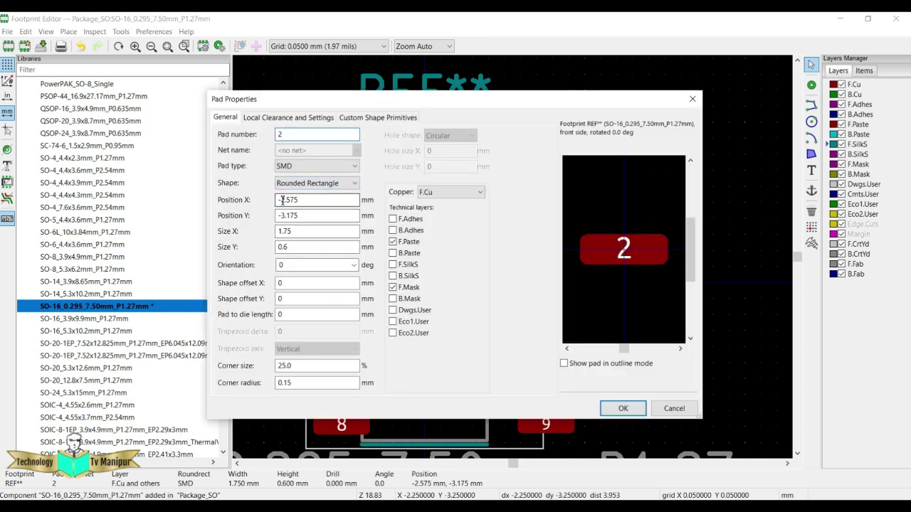
pyautogui.click(320, 247)
pyautogui.click(624, 409)
pyautogui.doubleClick(346, 220)
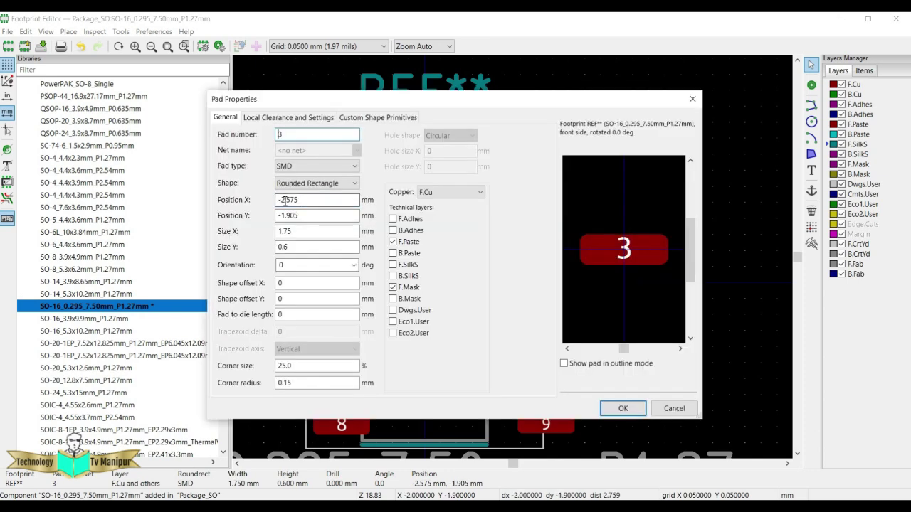
pyautogui.click(305, 247)
pyautogui.write('0.51')
pyautogui.press('Return')
# Set pad 4's Y size to 0.51 mm and its X position to -3.8 mm.
pyautogui.doubleClick(346, 261)
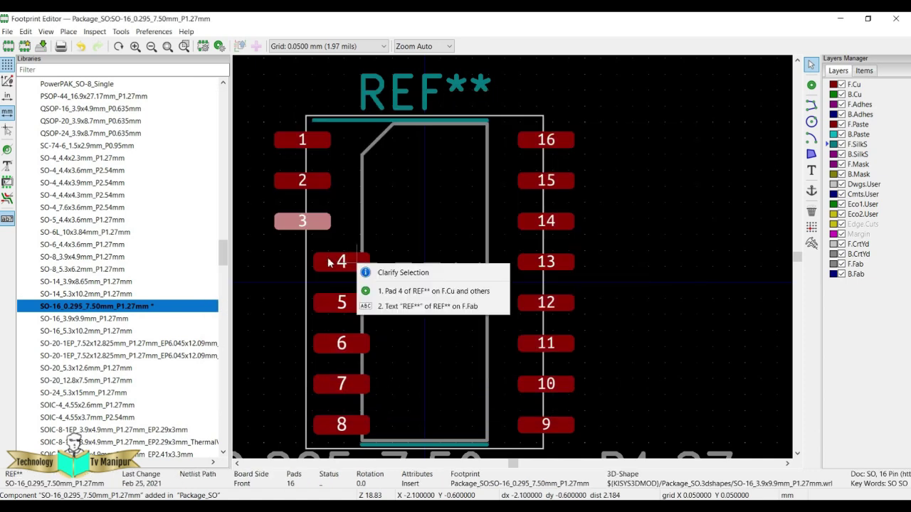
pyautogui.click(406, 287)
pyautogui.click(306, 247)
pyautogui.write('0.51')
pyautogui.doubleClick(283, 200)
pyautogui.write('-3')
pyautogui.press('Return')
# Set pad 5's X position to -3.8 mm and its Y size to 0.51 mm.
pyautogui.doubleClick(346, 301)
pyautogui.doubleClick(282, 200)
pyautogui.write('-3')
pyautogui.click(624, 408)
# Set pad 6's Y size to 0.51 mm and its X position to -3.8 mm.
pyautogui.doubleClick(301, 342)
pyautogui.doubleClick(298, 247)
pyautogui.write('0.51')
pyautogui.doubleClick(283, 200)
pyautogui.write('-3.')
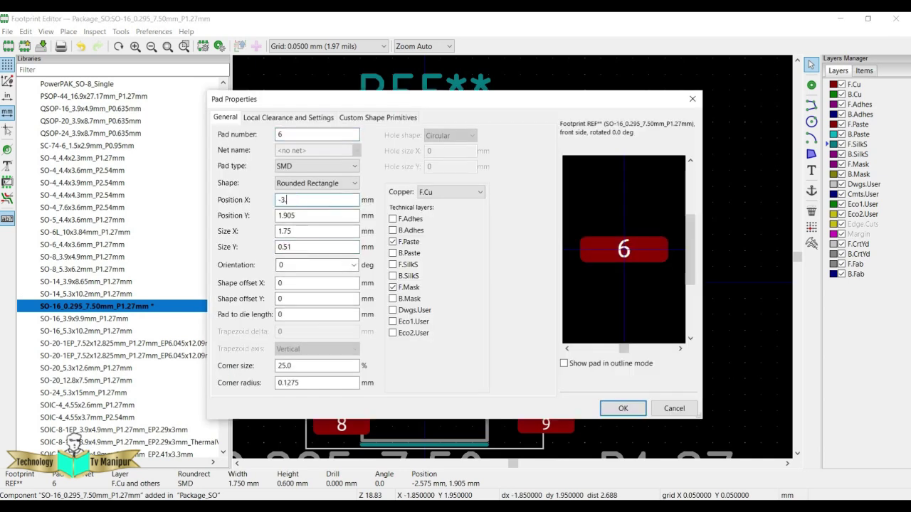
pyautogui.press('Return')
# Set pad 7's X position to -3.8 mm and its Y size to 0.51 mm.
pyautogui.doubleClick(341, 382)
pyautogui.doubleClick(282, 200)
pyautogui.write('-3.8')
pyautogui.doubleClick(319, 247)
pyautogui.write('0.6')
pyautogui.press('BackSpace')
pyautogui.write('51')
pyautogui.click(623, 409)
# Set pad 8's X position to -3.8 mm and its Y size to 0.51 mm.
pyautogui.doubleClick(353, 425)
pyautogui.click(334, 198)
pyautogui.press('BackSpace')
pyautogui.press('BackSpace')
pyautogui.press('BackSpace')
pyautogui.press('BackSpace')
pyautogui.press('BackSpace')
pyautogui.write('3.8')
pyautogui.click(307, 246)
pyautogui.press('BackSpace')
pyautogui.write('51')
pyautogui.click(622, 408)
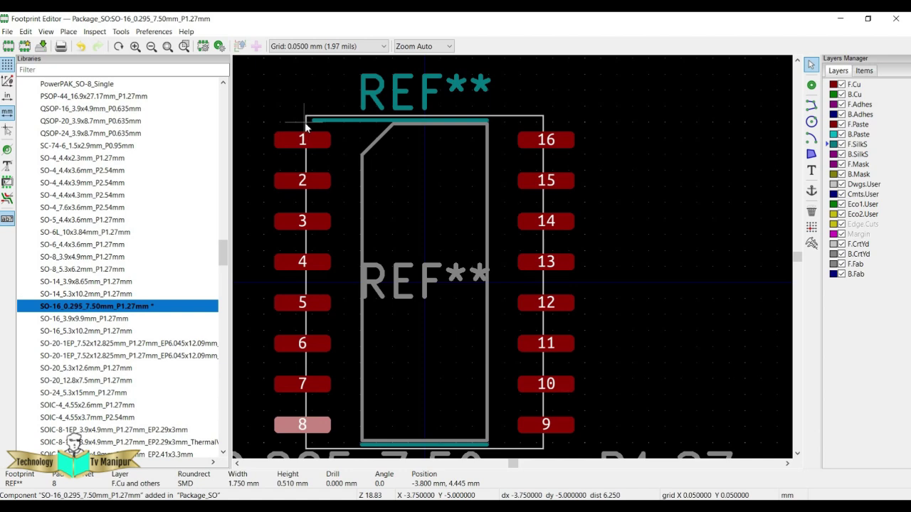
# Set the start and end X of the vertical courtyard line crossing pads 9 to 16 to 5.7 mm.
pyautogui.click(543, 126)
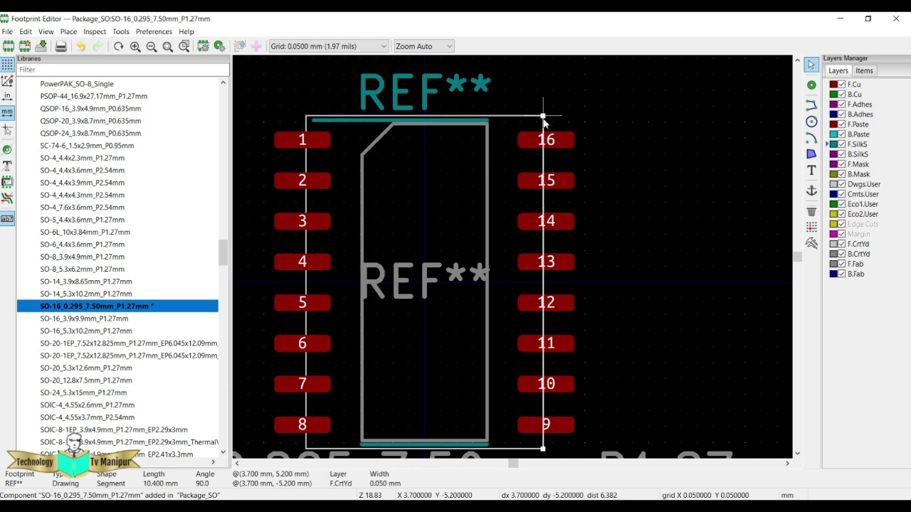
pyautogui.press('Escape')
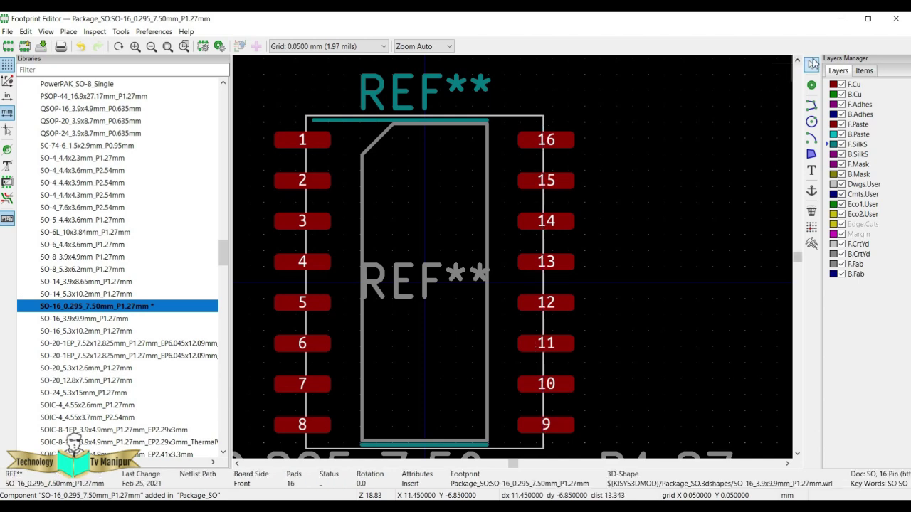
pyautogui.doubleClick(543, 126)
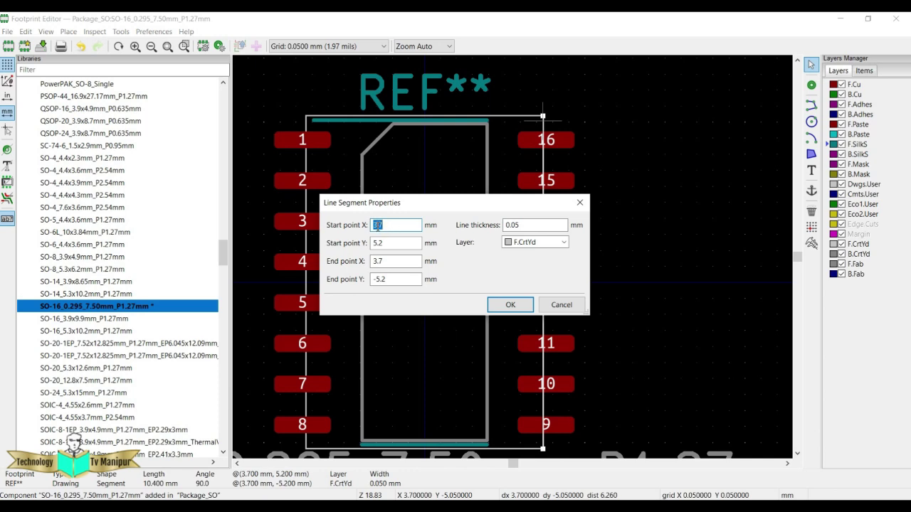
pyautogui.write('6.7')
pyautogui.press('Tab')
pyautogui.press('Tab')
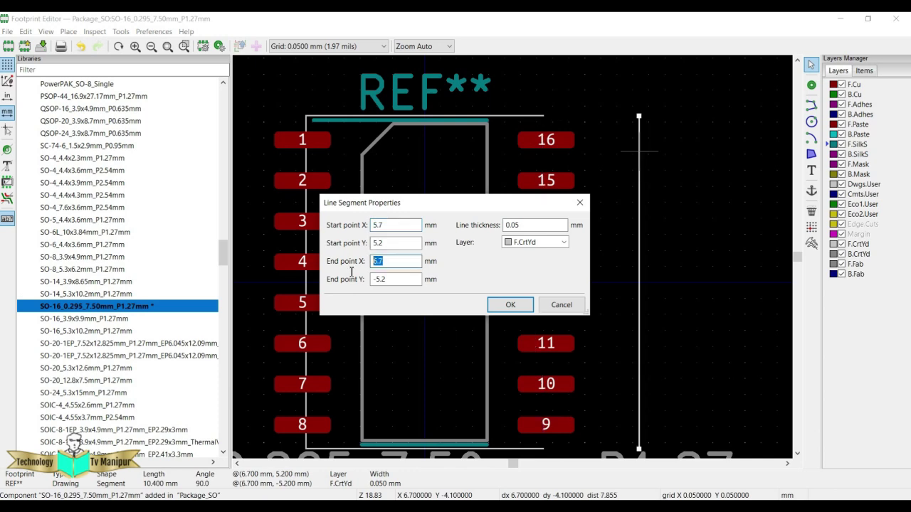
pyautogui.write('5')
pyautogui.click(510, 305)
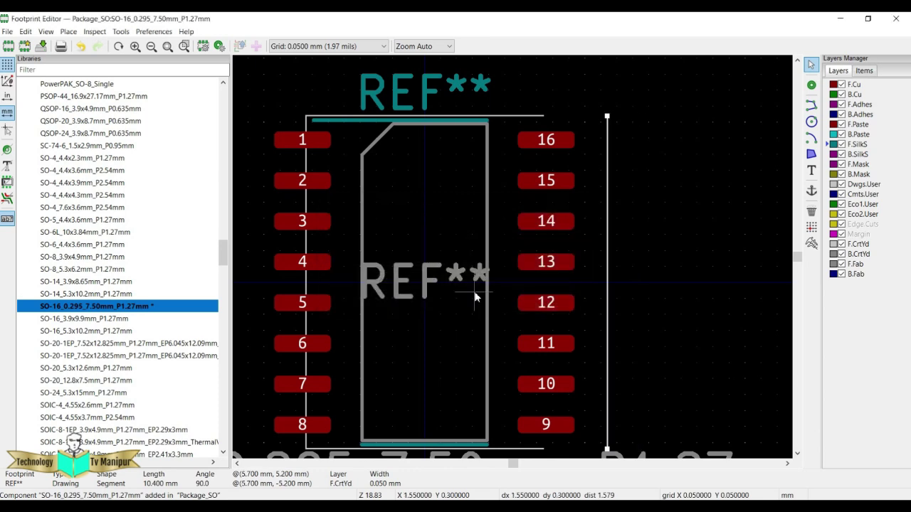
# Extend the upper horizontal courtyard line by setting its start point X to 5.7 mm.
pyautogui.doubleClick(537, 117)
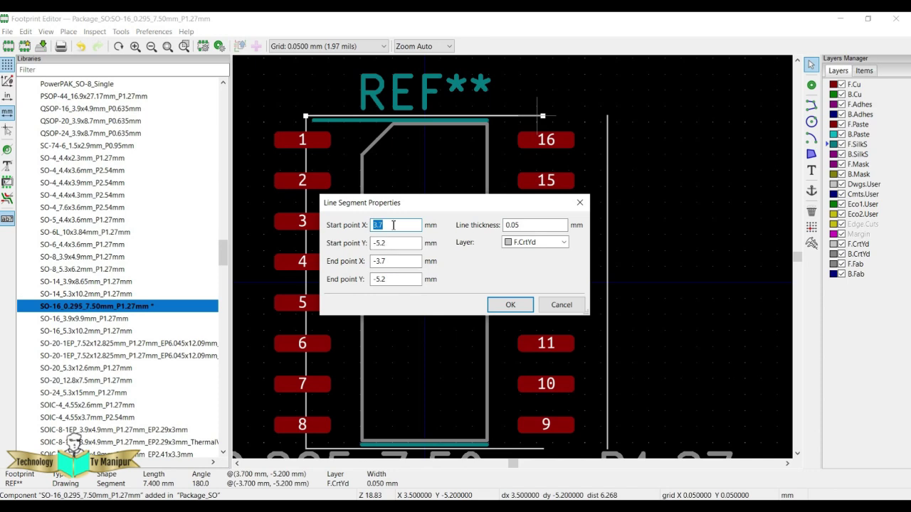
pyautogui.write('5')
pyautogui.press('Return')
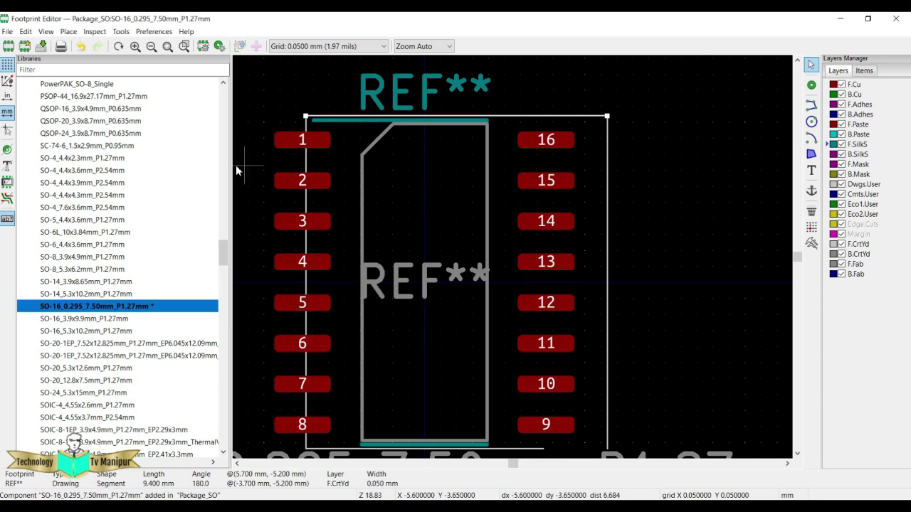
# Set the start and end X of the vertical courtyard line crossing pads 1 to 8 to -5.7 mm.
pyautogui.doubleClick(305, 163)
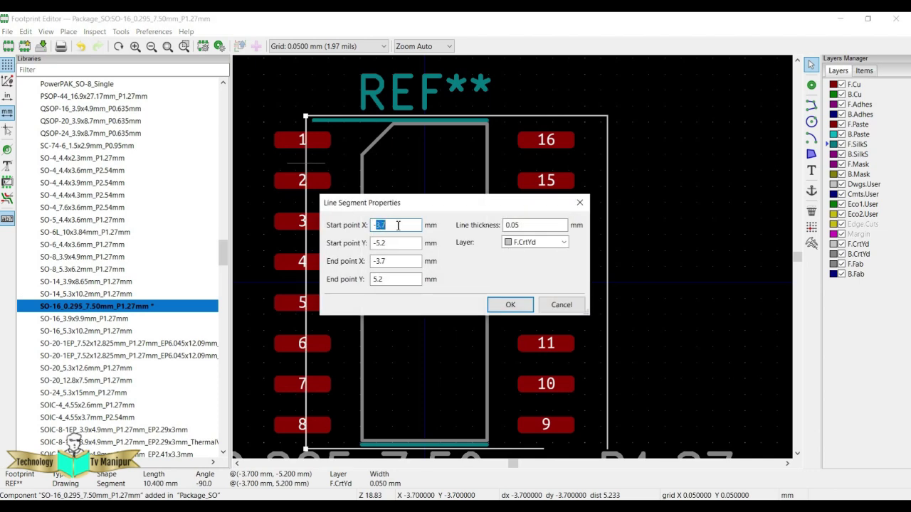
pyautogui.write('-5.7')
pyautogui.doubleClick(402, 268)
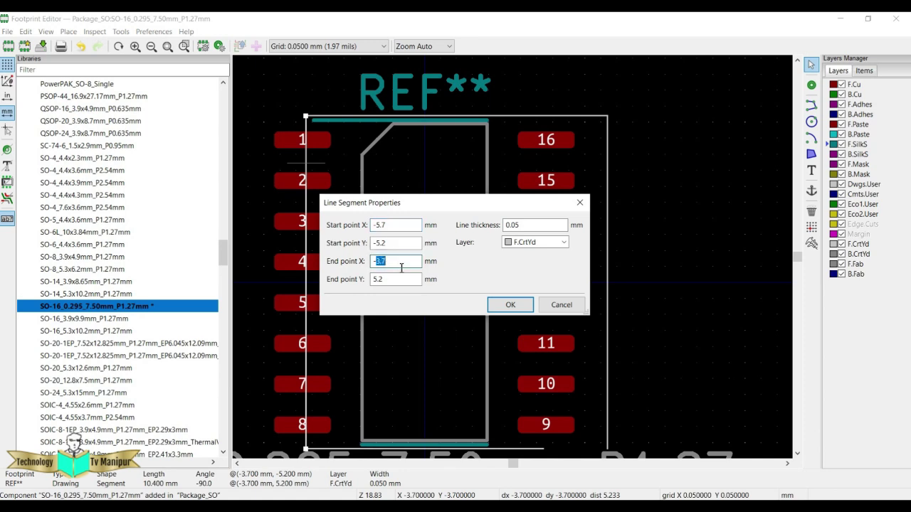
pyautogui.write('5.7')
pyautogui.click(511, 304)
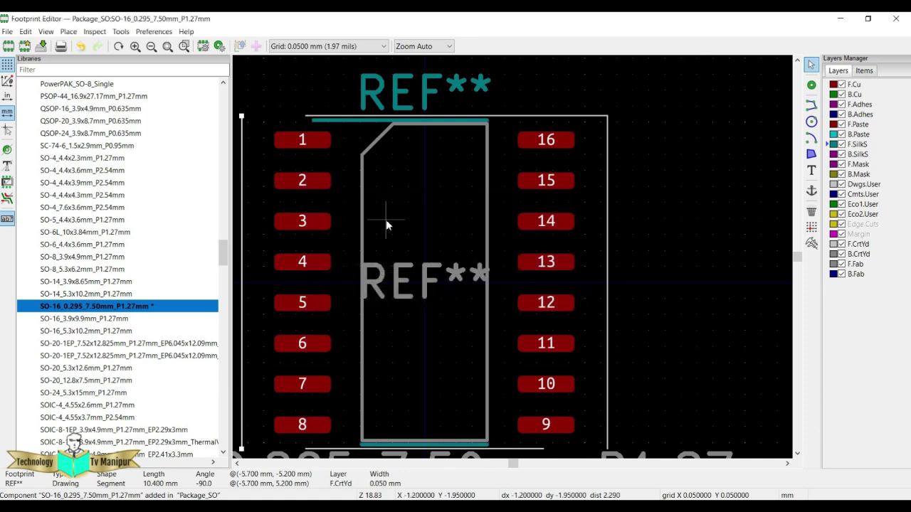
# Extend the upper horizontal courtyard line's other end by setting its end point X to -5.7 mm.
pyautogui.doubleClick(309, 118)
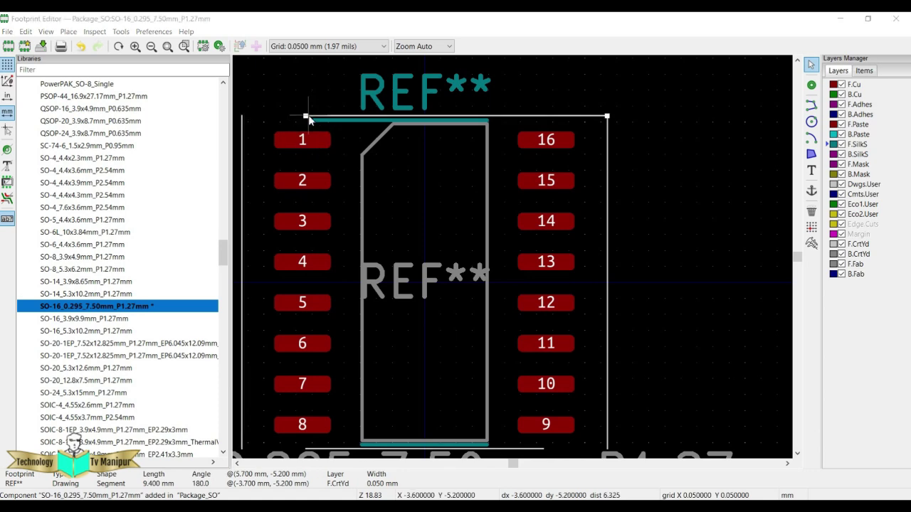
pyautogui.moveTo(377, 262); pyautogui.dragTo(409, 262)
pyautogui.write('5.7')
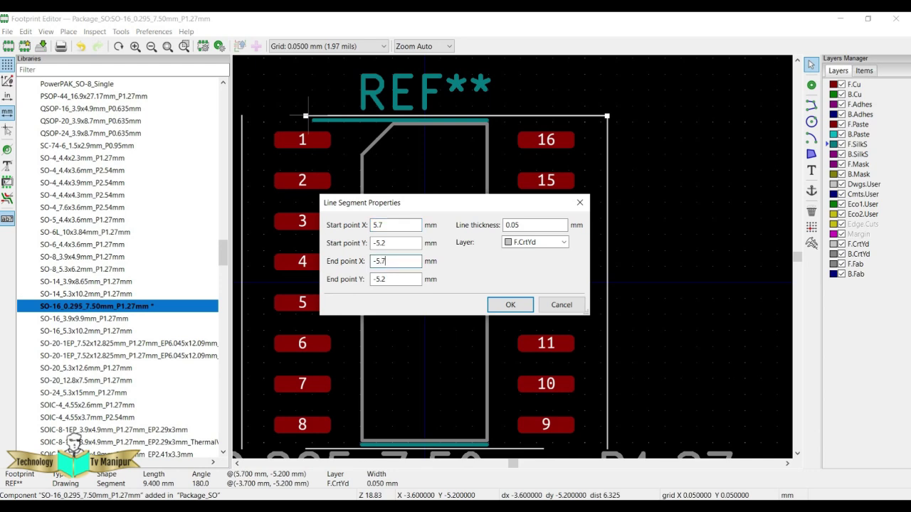
pyautogui.click(511, 305)
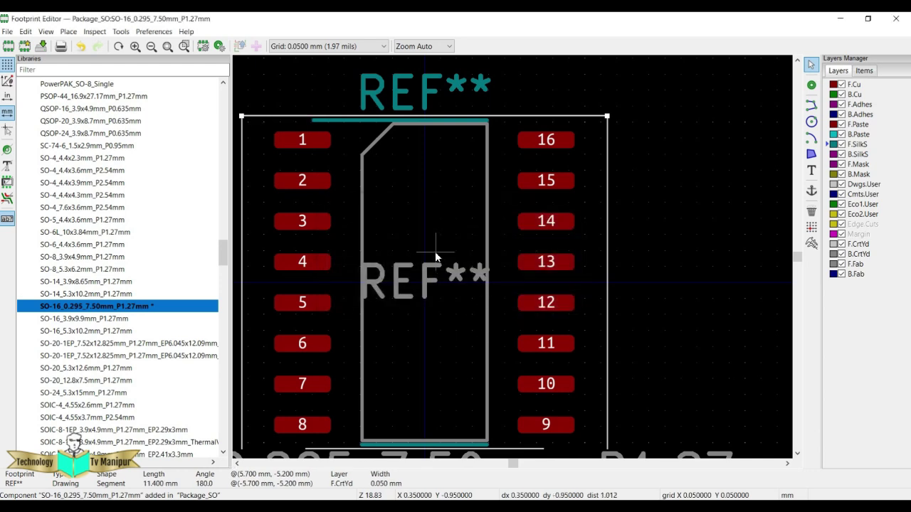
# Move the footprint's value text further below the lower courtyard line, to about Y 8.9 mm.
pyautogui.scroll(-4, 498, 262)
pyautogui.scroll(4, 513, 258)
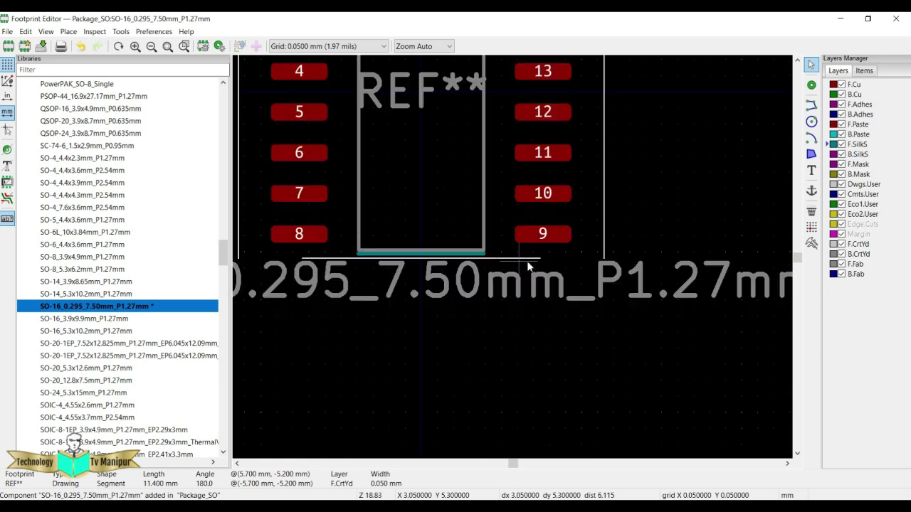
pyautogui.scroll(-1, 513, 276)
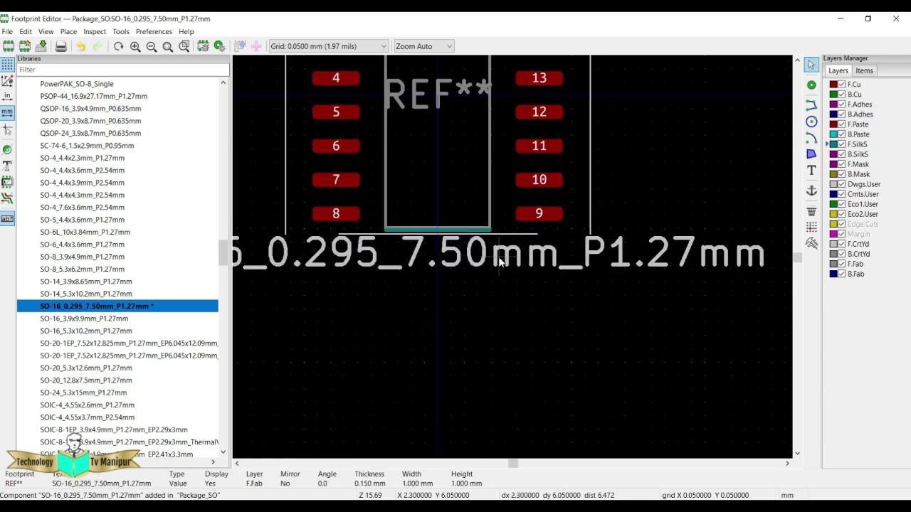
pyautogui.moveTo(499, 257); pyautogui.dragTo(438, 333)
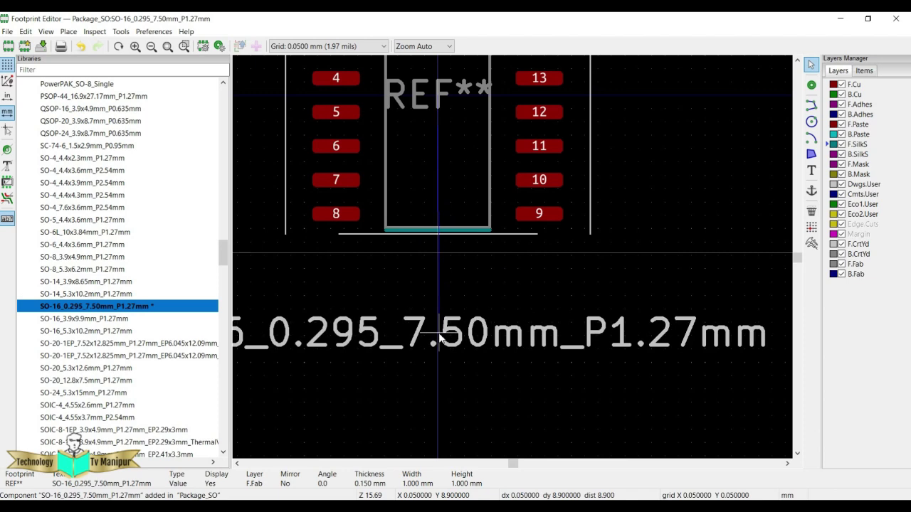
# Set the lower horizontal courtyard line's start point X to -5.7 mm and end point X to 5.7 mm.
pyautogui.scroll(5, 523, 244)
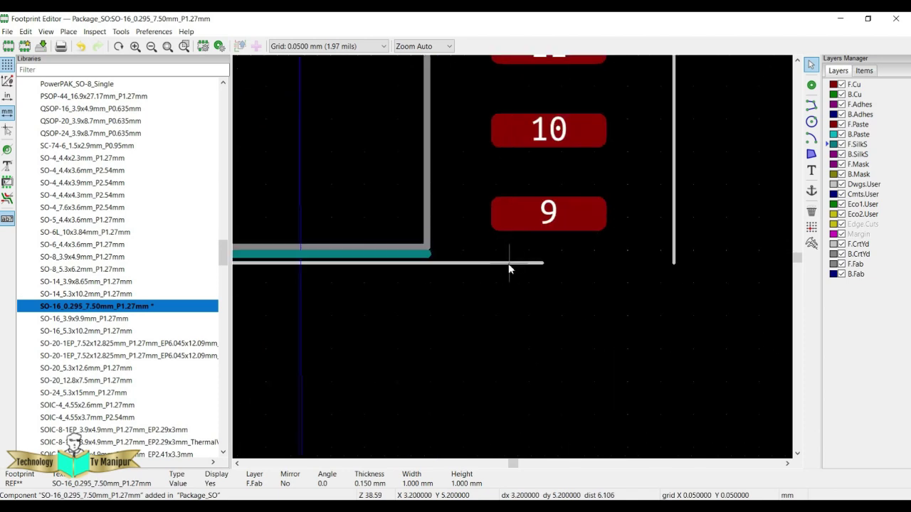
pyautogui.doubleClick(508, 262)
pyautogui.write('-5')
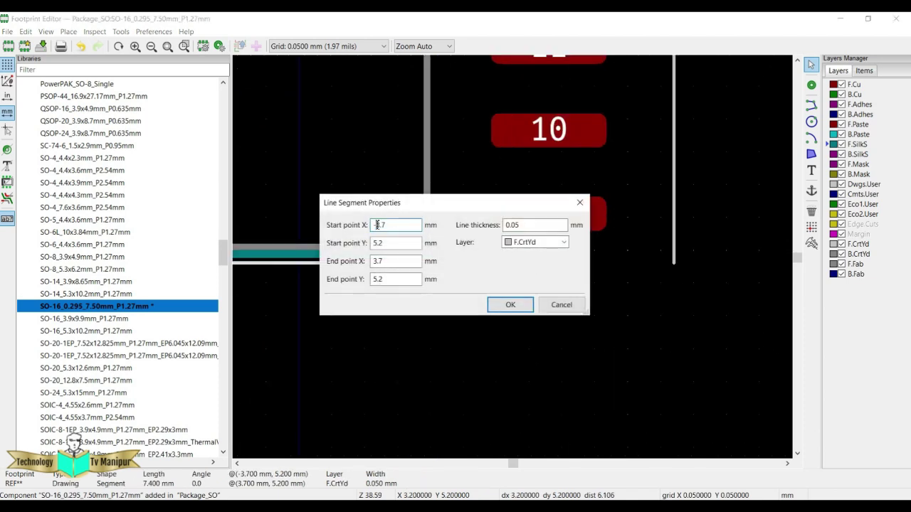
pyautogui.write('.7')
pyautogui.press('Tab')
pyautogui.press('Tab')
pyautogui.write('5.')
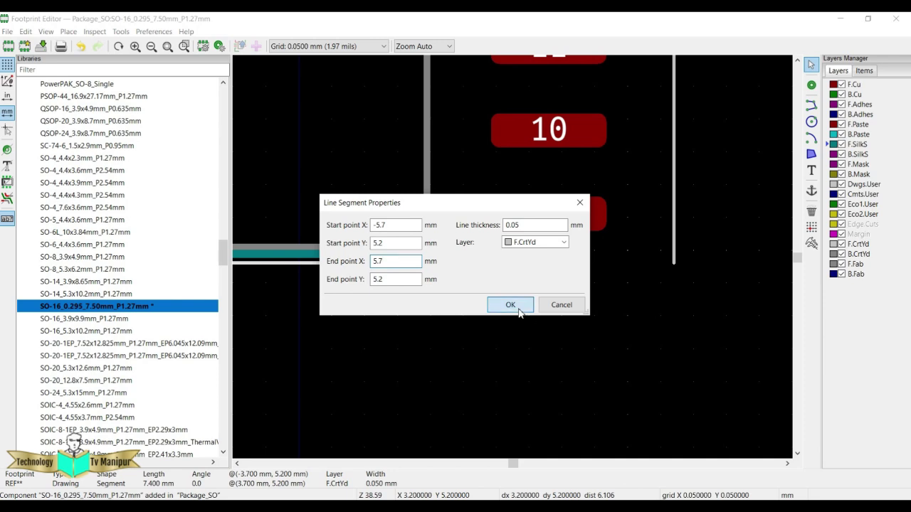
# Apply the lower F.CrtYd line's endpoints at X -5.7 and X 5.7 mm, both at Y 5.2 mm.
pyautogui.click(513, 304)
pyautogui.press('Home')
pyautogui.scroll(3, 500, 223)
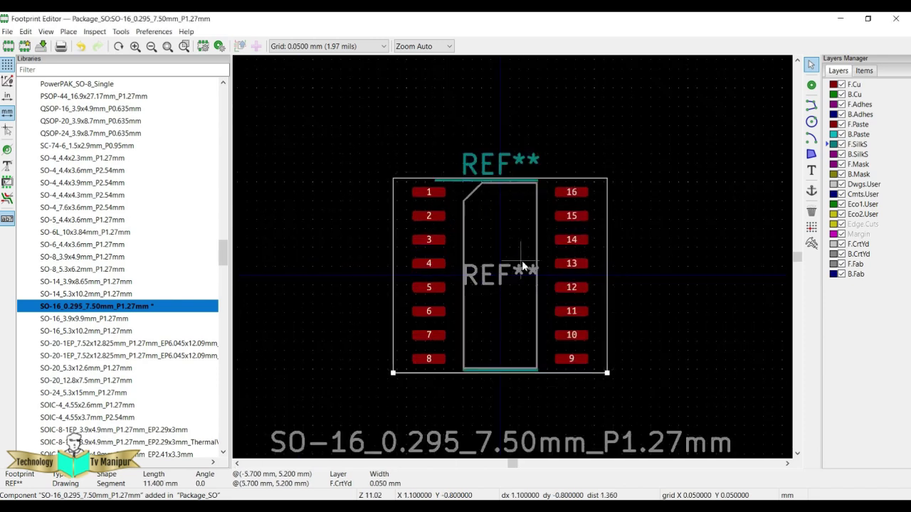
# Draw an F.SilkS circle of about 0.38 mm radius and place it between pad 1 and the chamfered body corner.
pyautogui.scroll(3, 512, 262)
pyautogui.click(472, 182)
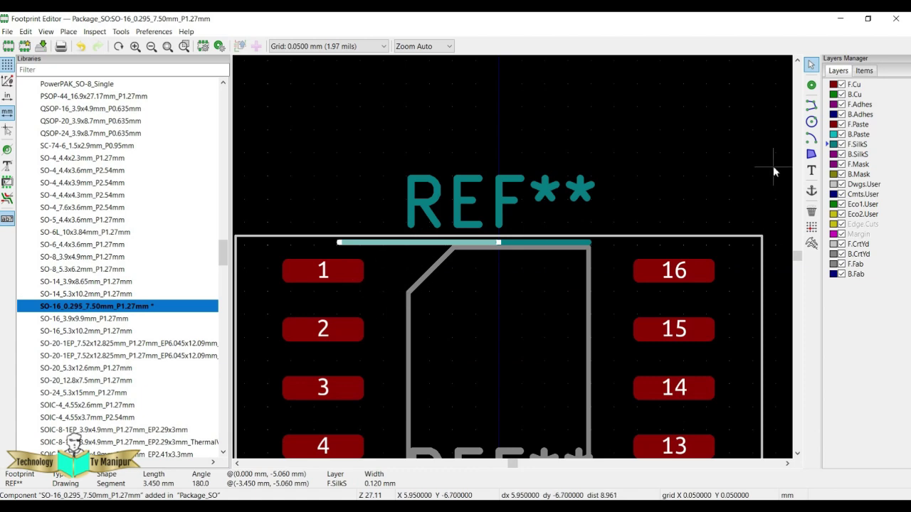
pyautogui.click(812, 123)
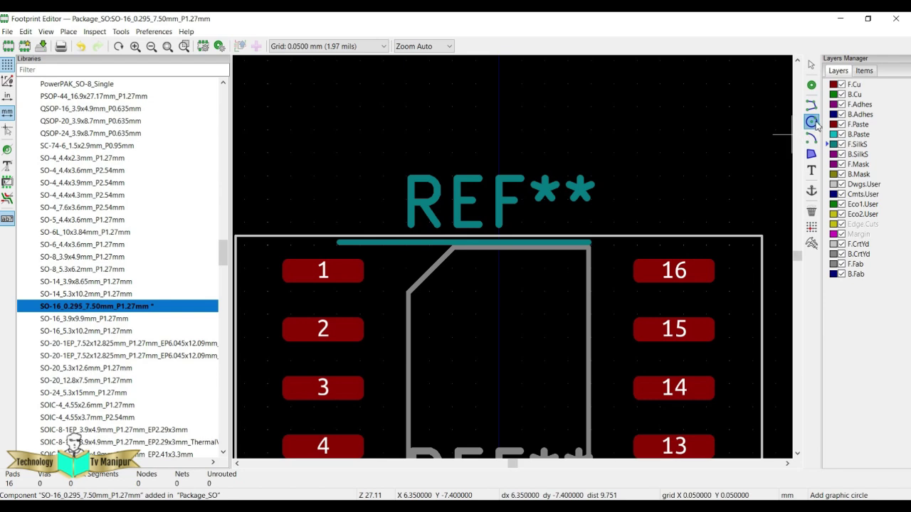
pyautogui.click(362, 198)
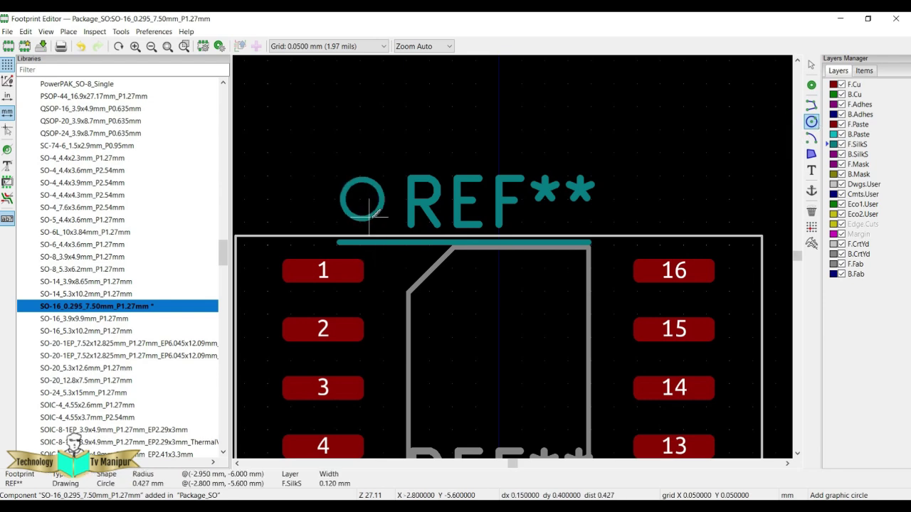
pyautogui.click(370, 215)
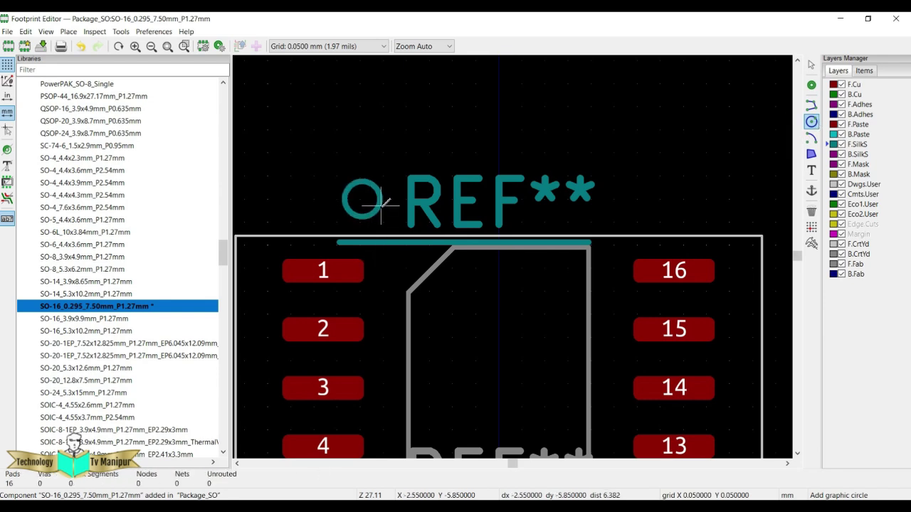
pyautogui.press('Escape')
pyautogui.moveTo(383, 200); pyautogui.dragTo(396, 272)
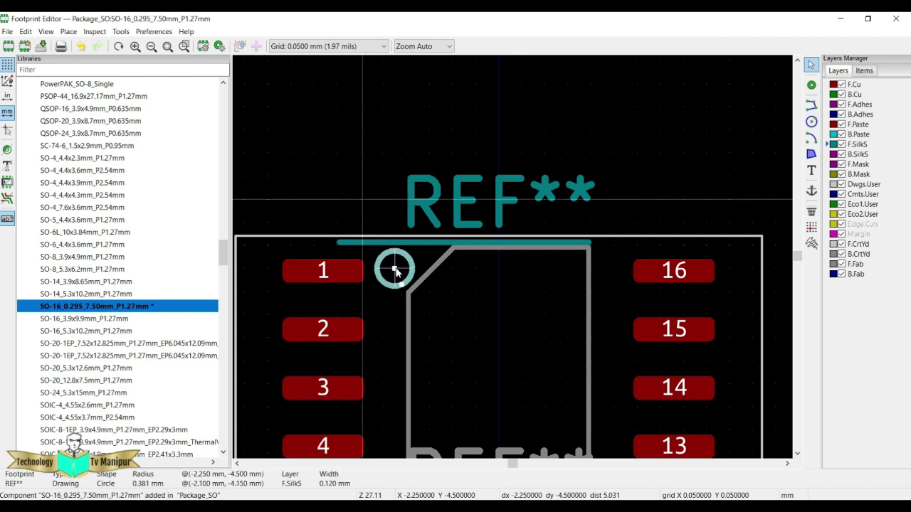
# Save the SO-16_0.295_7.50mm_P1.27mm footprint to its library.
pyautogui.click(447, 288)
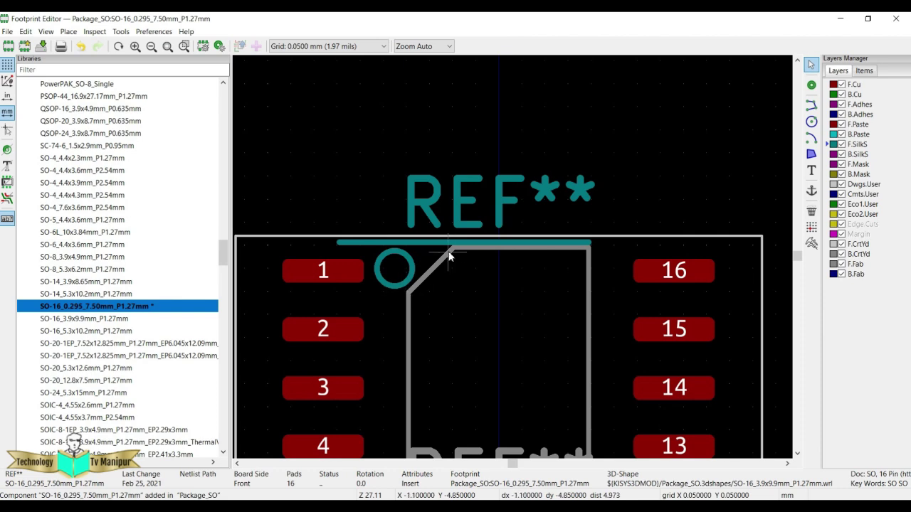
pyautogui.scroll(-1, 419, 295)
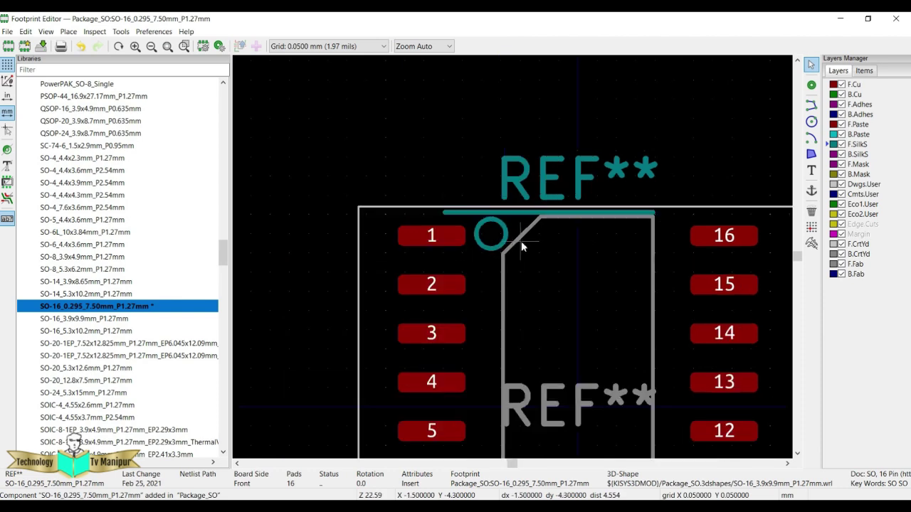
pyautogui.scroll(-1, 521, 241)
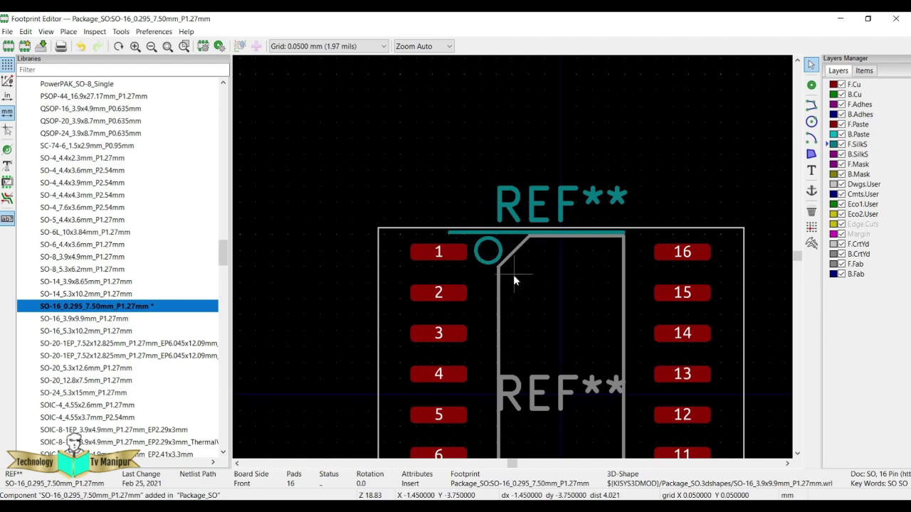
pyautogui.scroll(-1, 512, 256)
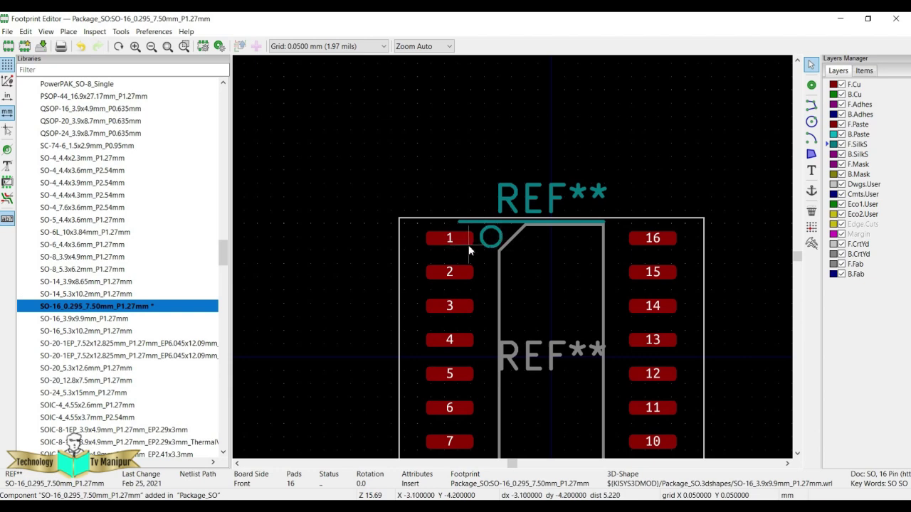
pyautogui.click(42, 47)
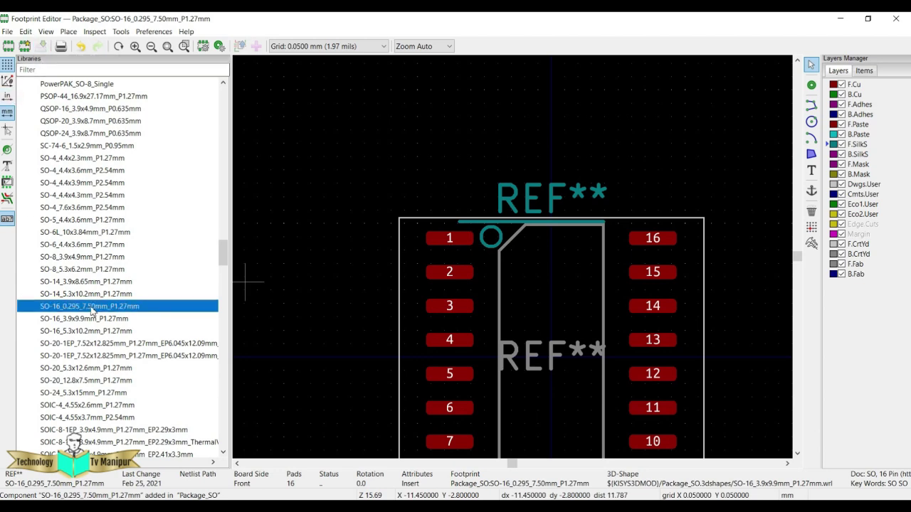
pyautogui.rightClick(91, 311)
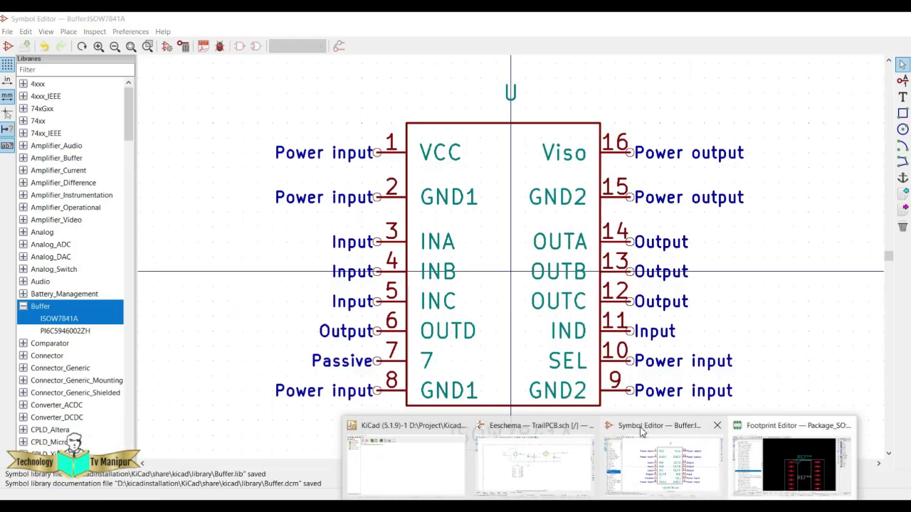
# Switch to the Symbol Editor, load the ISOW7841A symbol and open the library browser for its Footprint property.
pyautogui.click(643, 429)
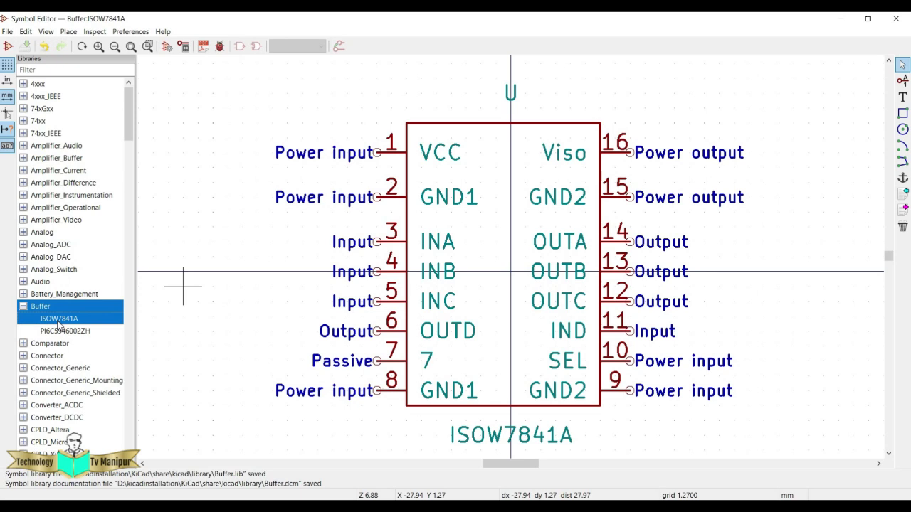
pyautogui.doubleClick(59, 322)
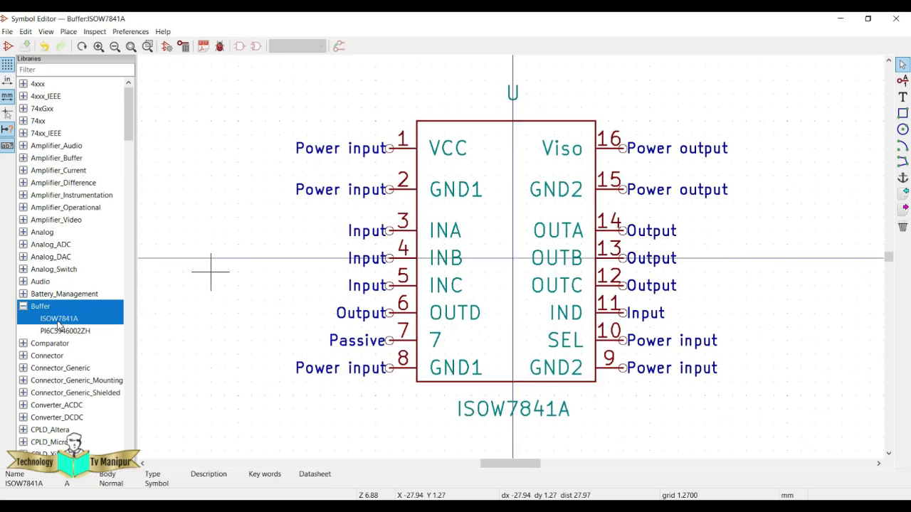
pyautogui.click(167, 47)
pyautogui.click(320, 197)
pyautogui.click(464, 197)
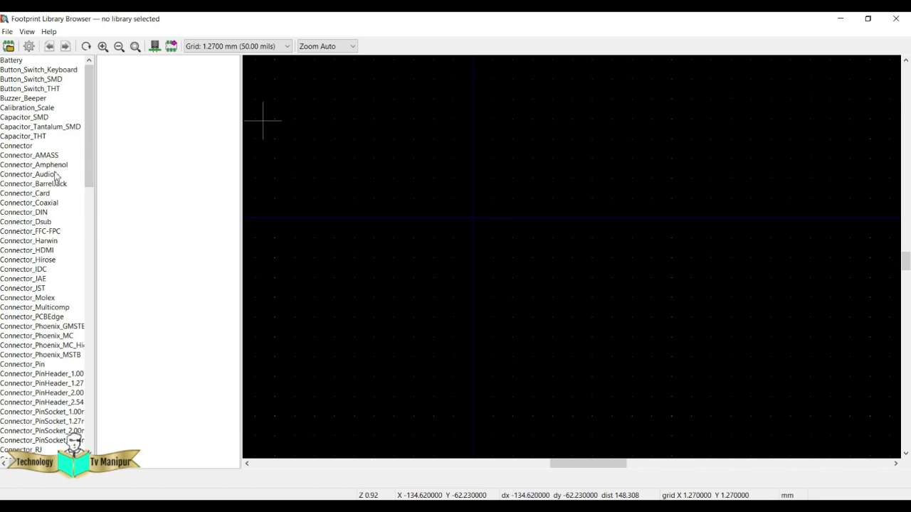
# Assign the footprint SO-16_0.295_7.50mm_P1.27mm from the Package_SO library to the symbol.
pyautogui.scroll(-20, 43, 285)
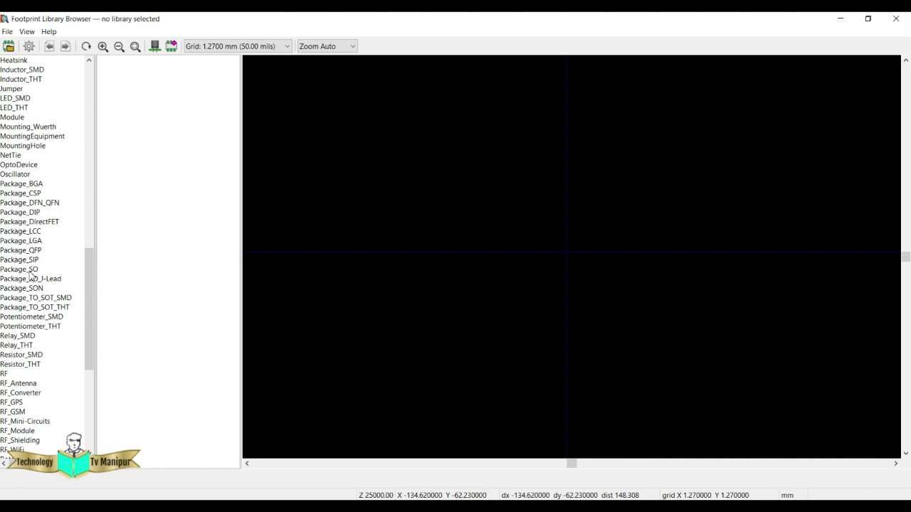
pyautogui.click(21, 269)
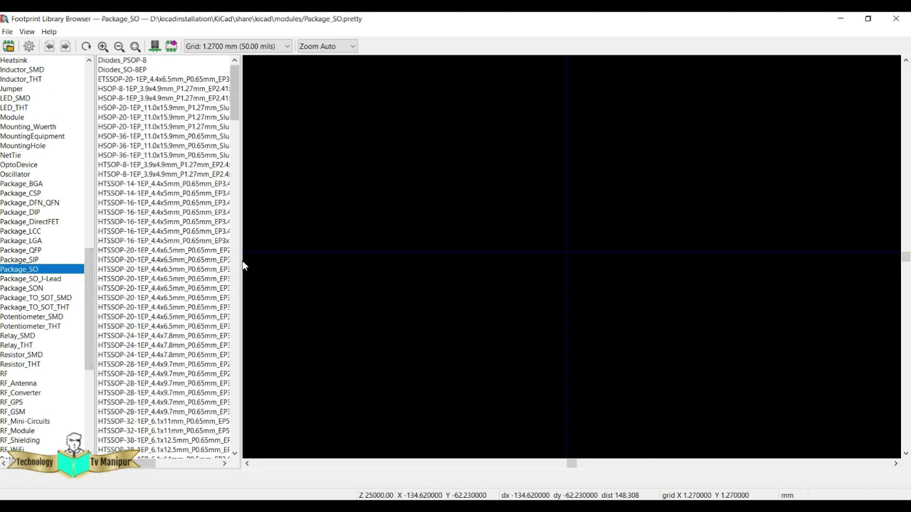
pyautogui.moveTo(242, 261); pyautogui.dragTo(348, 263)
pyautogui.scroll(-8, 154, 319)
pyautogui.scroll(-20, 154, 318)
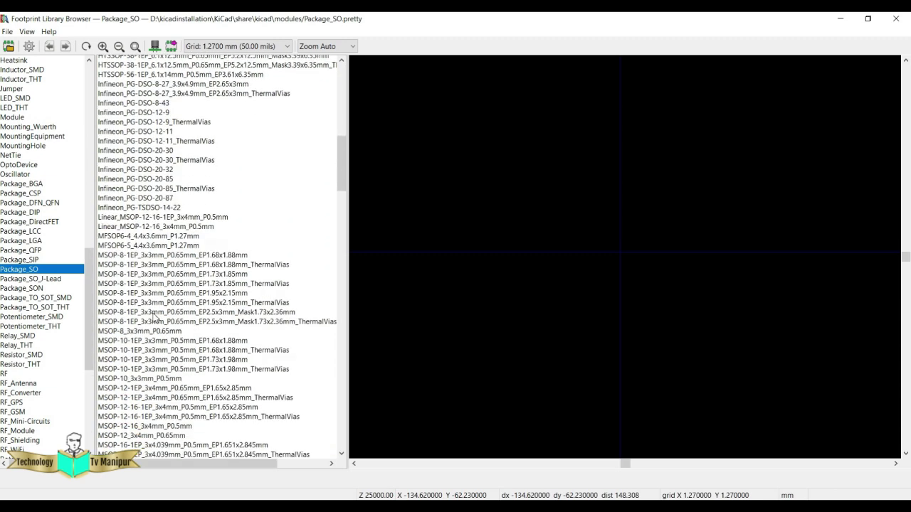
pyautogui.scroll(-3, 154, 319)
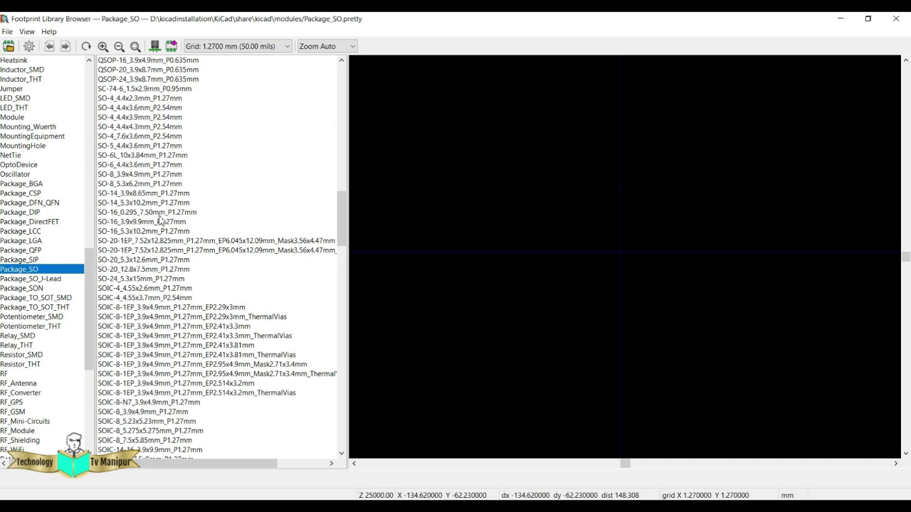
pyautogui.click(187, 212)
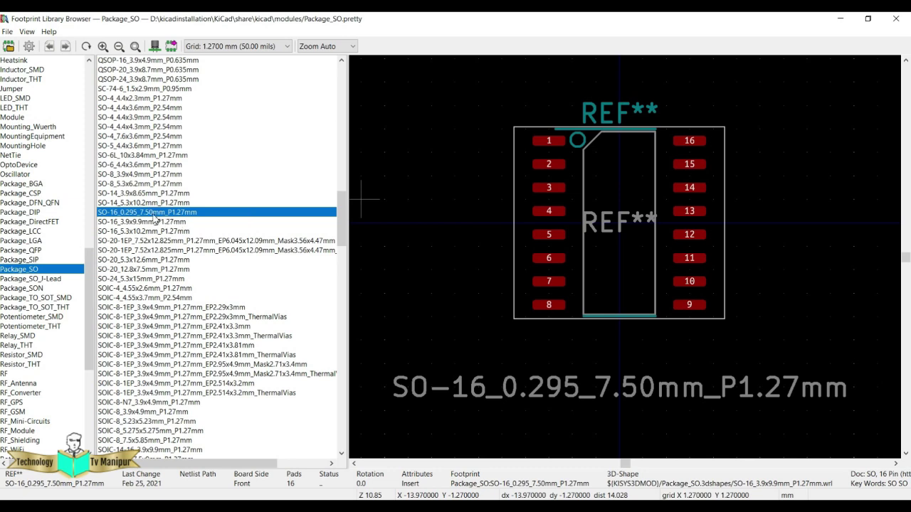
pyautogui.doubleClick(152, 212)
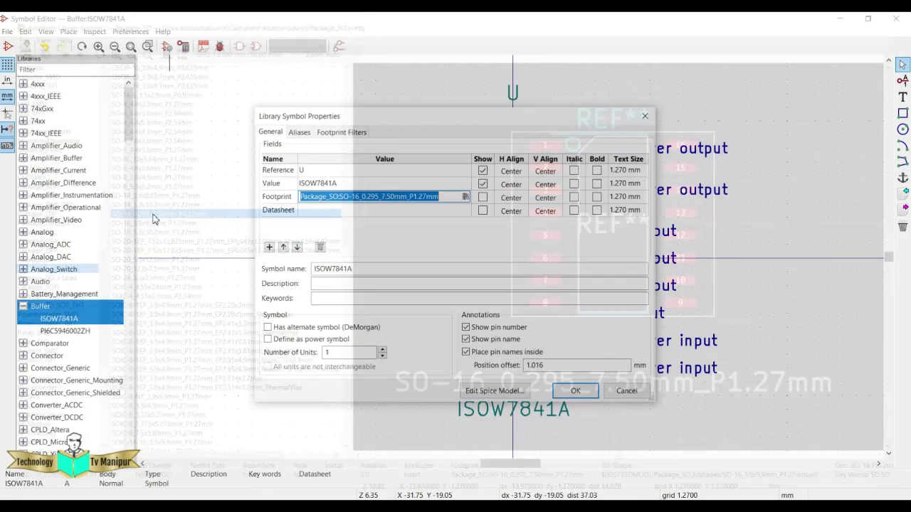
# Copy the ISOW7841A-Q1 datasheet PDF's web address from the browser and paste it as the symbol's datasheet.
pyautogui.click(349, 213)
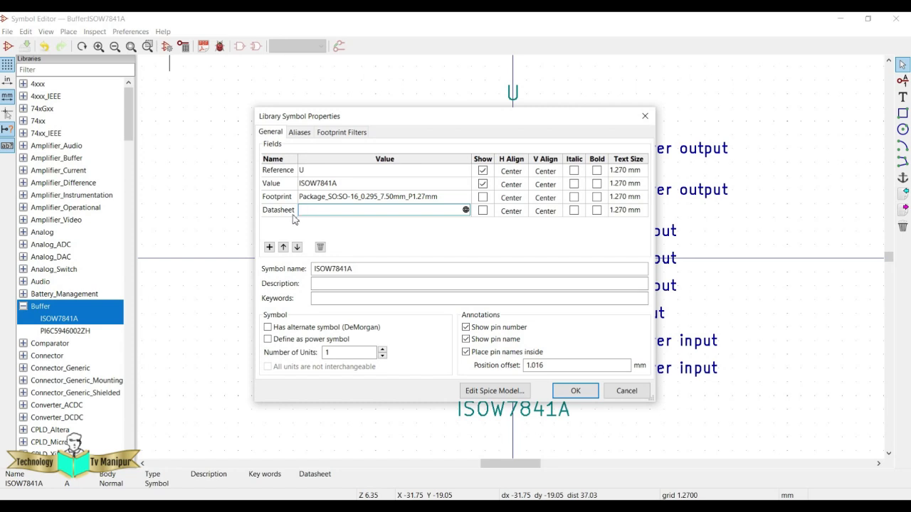
pyautogui.click(466, 506)
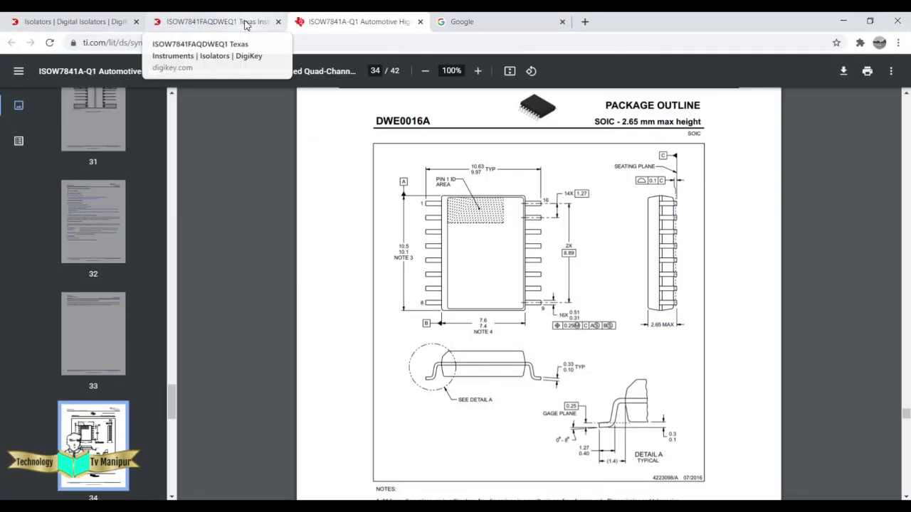
pyautogui.click(205, 44)
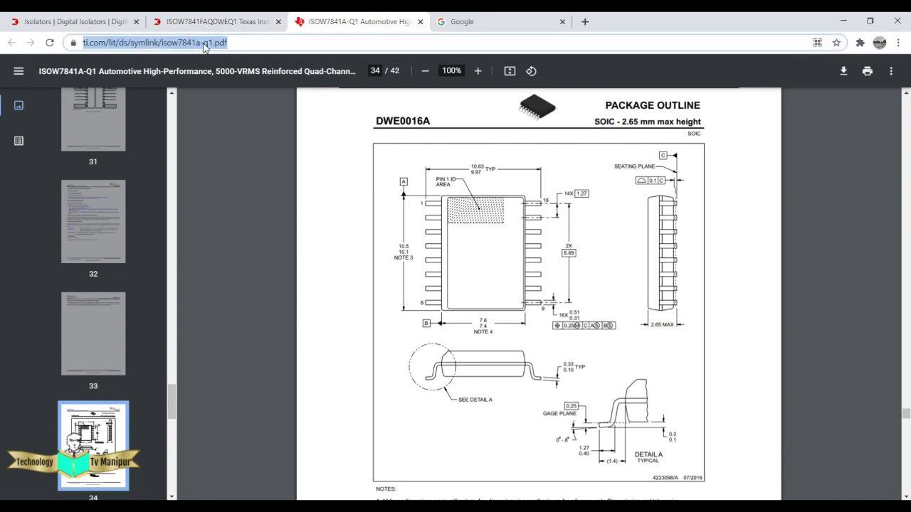
pyautogui.rightClick(206, 44)
pyautogui.click(233, 109)
pyautogui.moveTo(598, 506)
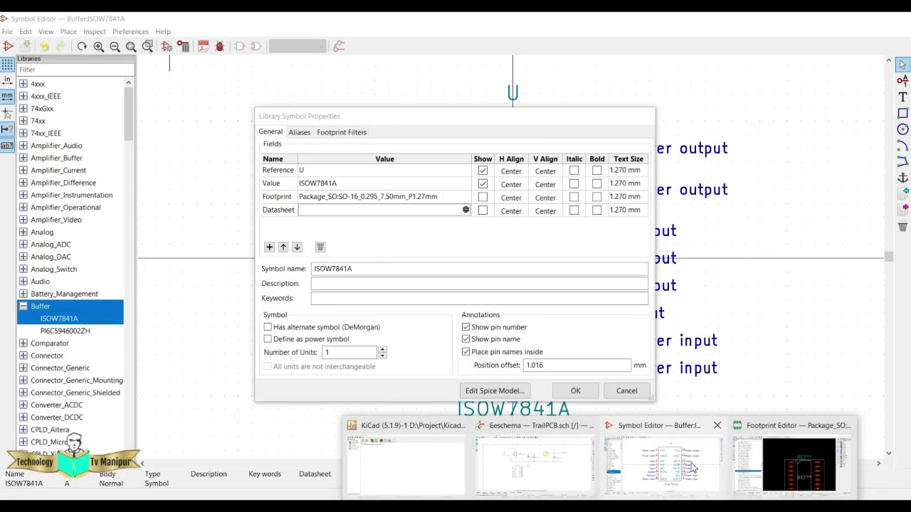
pyautogui.click(690, 466)
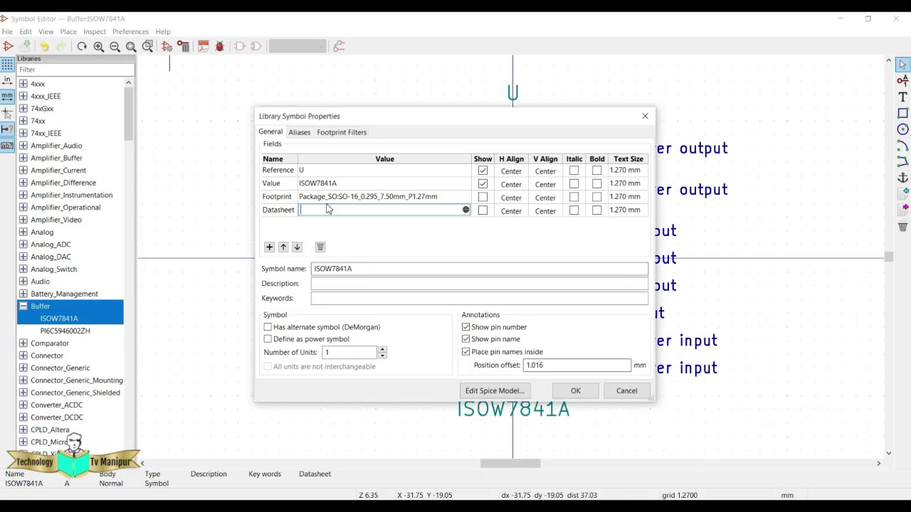
pyautogui.rightClick(332, 210)
pyautogui.click(443, 240)
# Copy the detailed description from the part's Digi-Key page in the browser and paste it as the symbol's description.
pyautogui.click(470, 283)
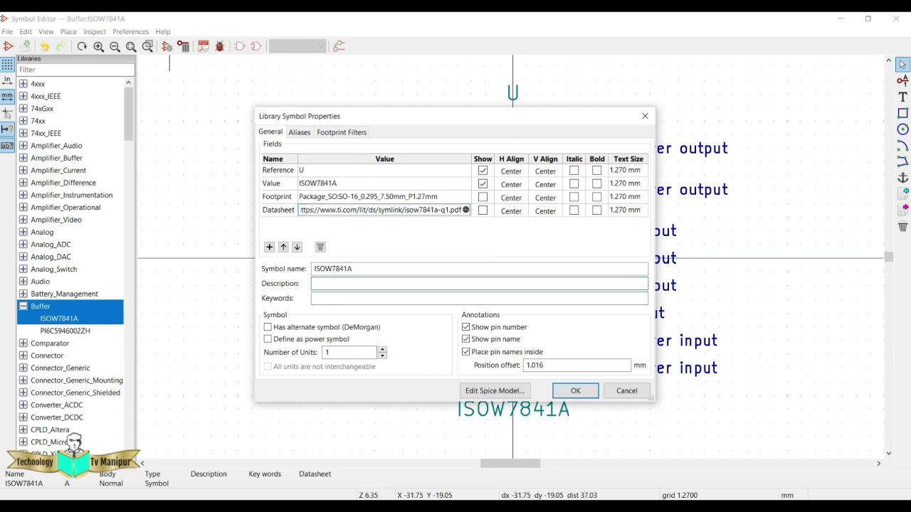
pyautogui.click(517, 506)
pyautogui.click(250, 21)
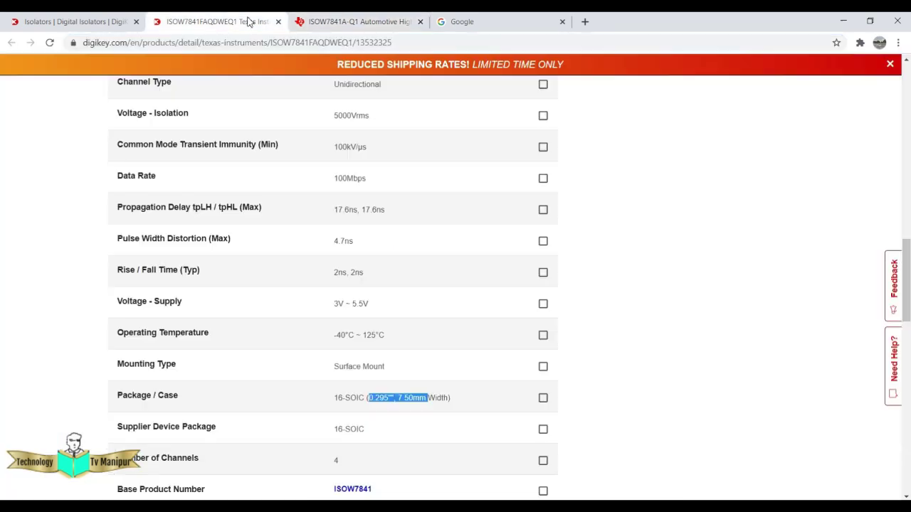
pyautogui.scroll(12, 270, 226)
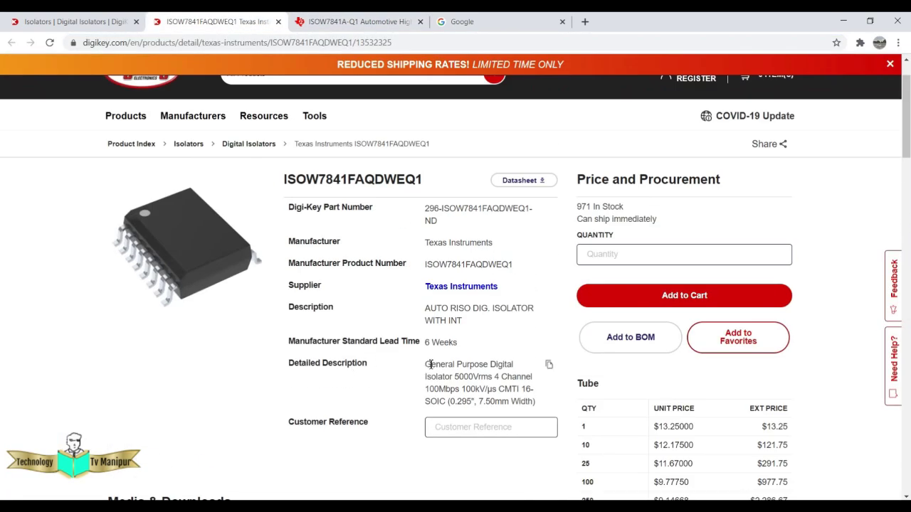
pyautogui.moveTo(435, 369); pyautogui.dragTo(541, 407)
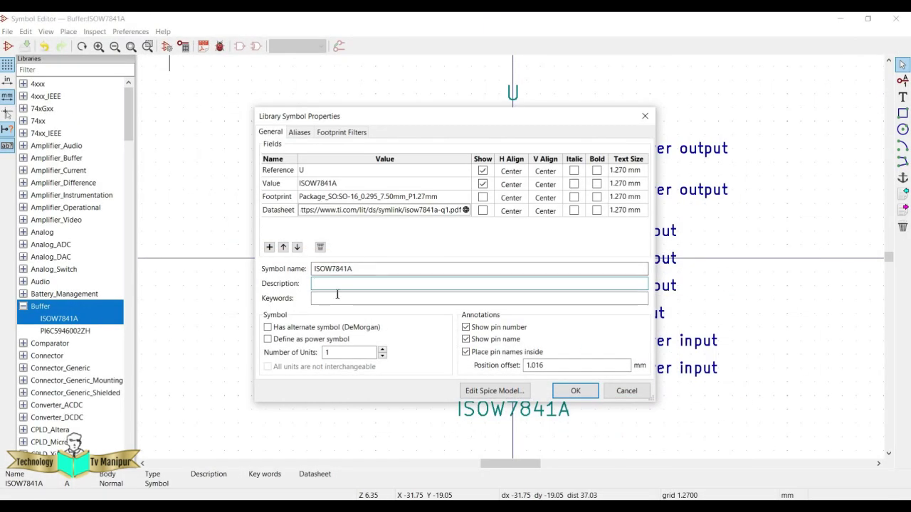
pyautogui.click(337, 284)
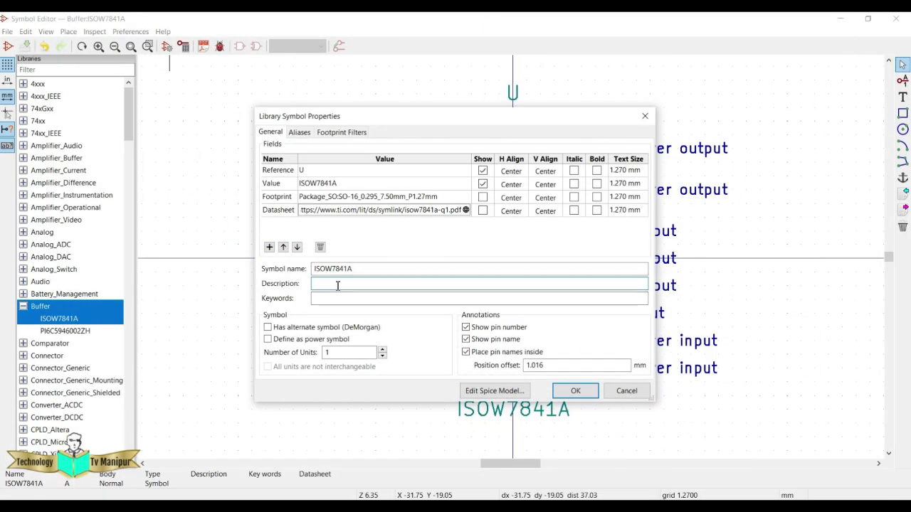
pyautogui.hotkey('ctrl', 'v')
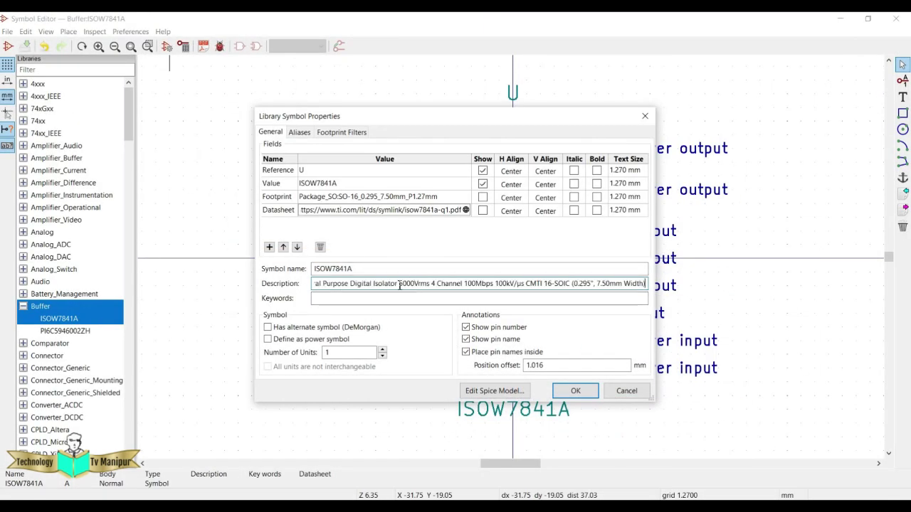
# Set the symbol's keywords to Digital Isolator, apply the properties and save the symbol.
pyautogui.click(339, 302)
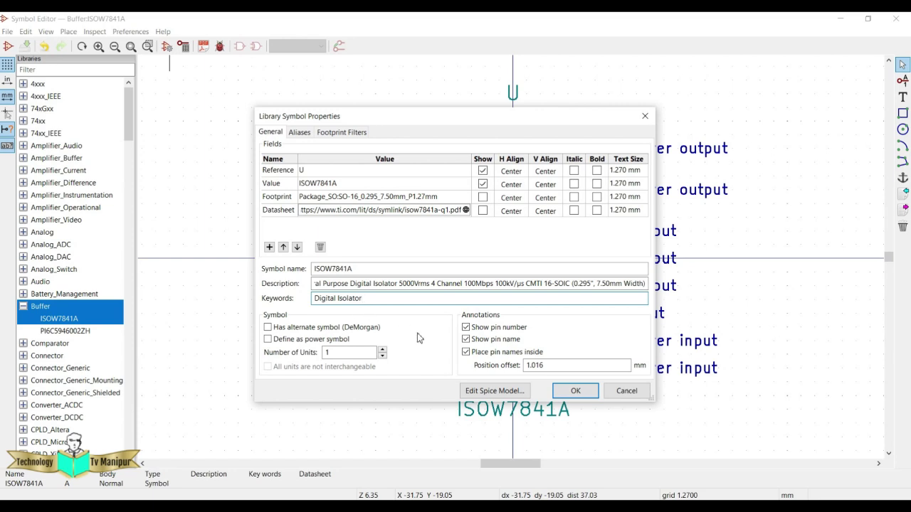
pyautogui.click(574, 392)
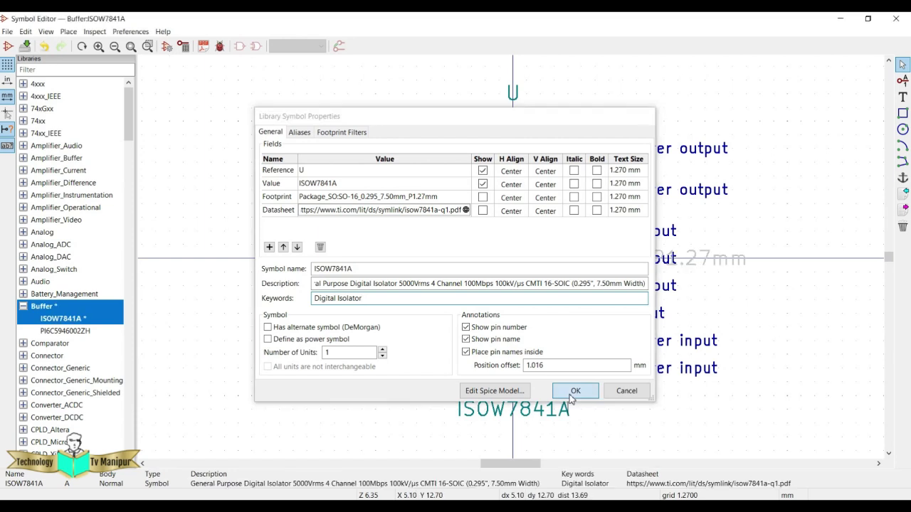
pyautogui.click(25, 45)
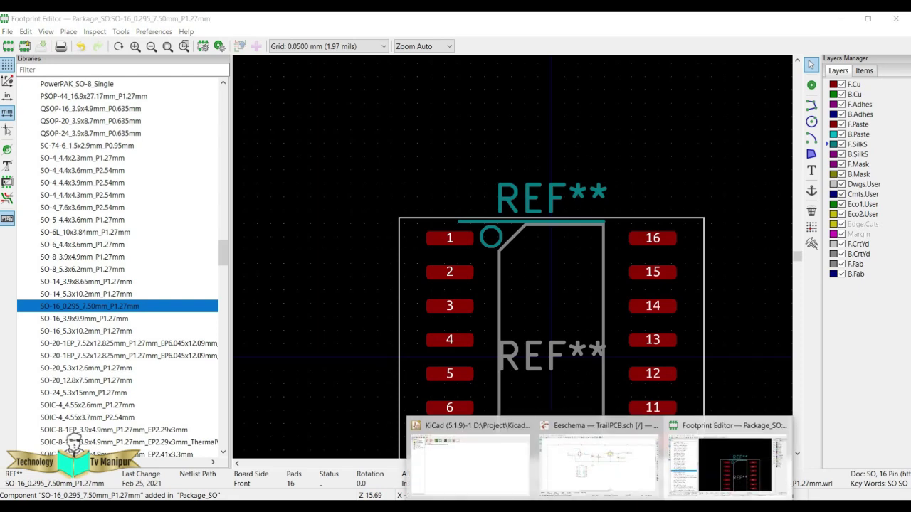
# Switch to the schematic editor and check the footprint and datasheet fields of the placed ISOW7841A symbol.
pyautogui.click(600, 445)
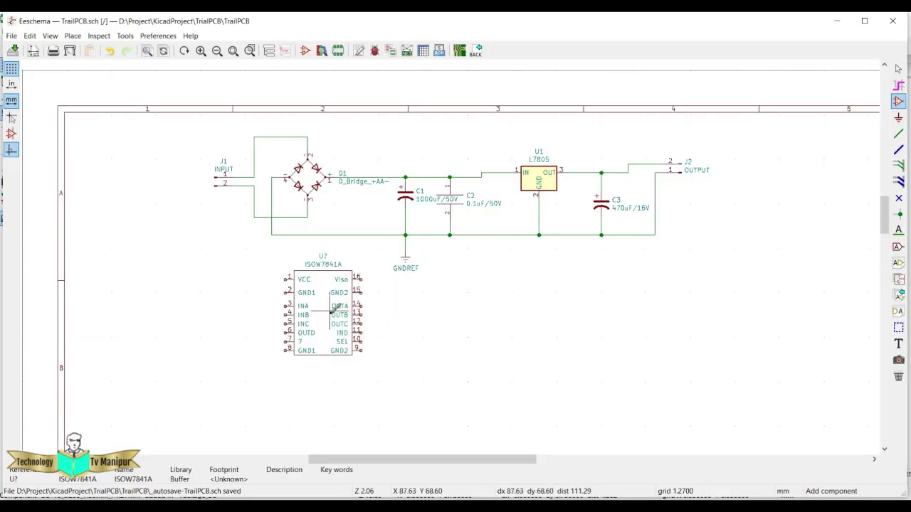
pyautogui.click(898, 68)
pyautogui.doubleClick(334, 292)
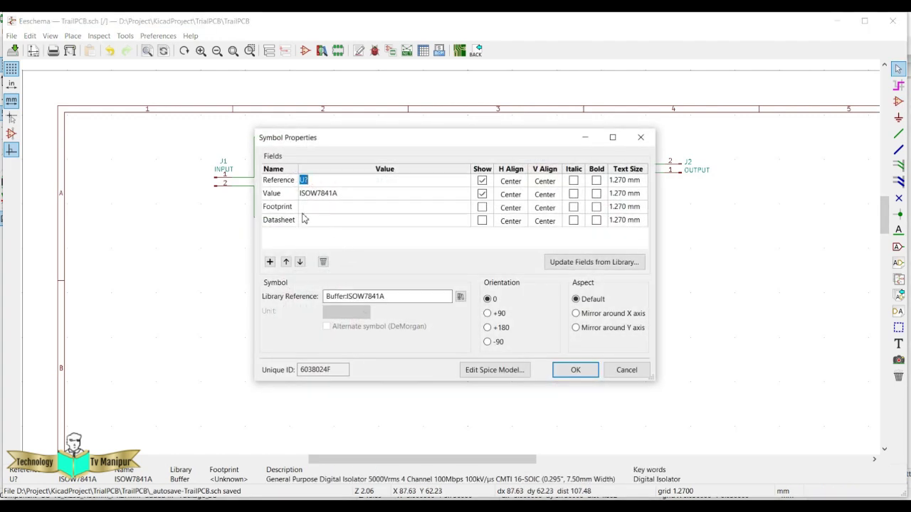
pyautogui.click(641, 136)
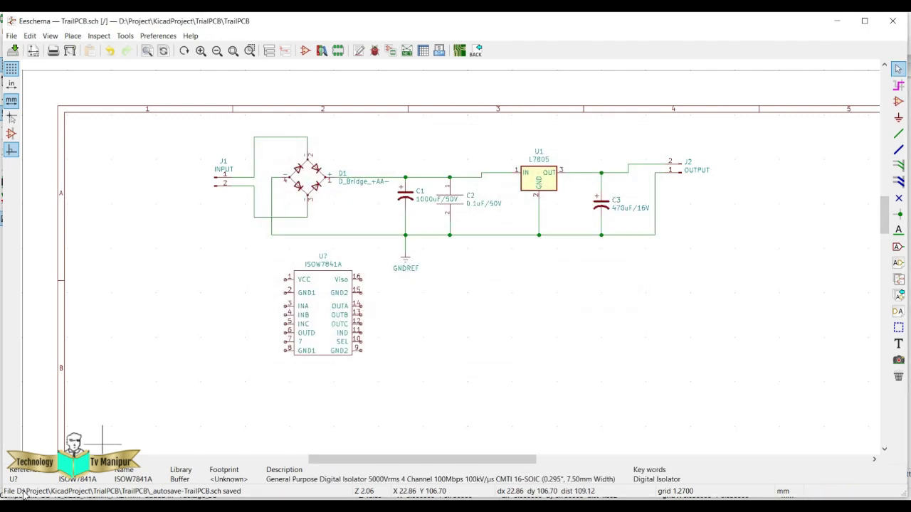
# Delete the outdated ISOW7841A symbol from the schematic.
pyautogui.click(344, 306)
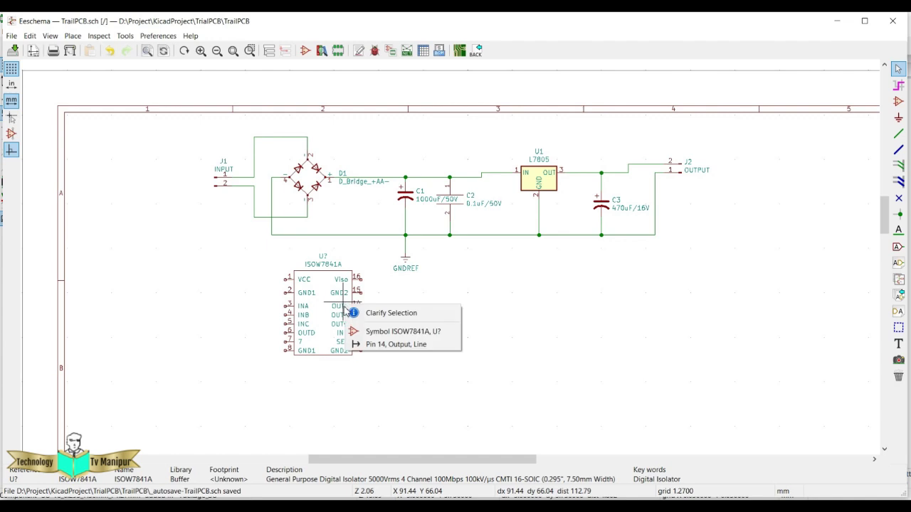
pyautogui.click(533, 339)
pyautogui.press('Delete')
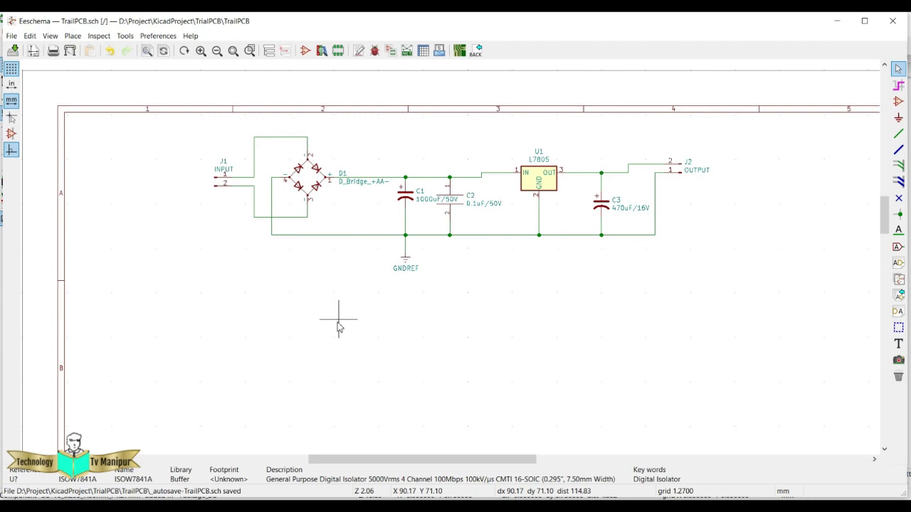
# Place the updated ISOW7841A symbol from the recently used symbols below the rectifier circuit.
pyautogui.click(898, 101)
pyautogui.click(348, 304)
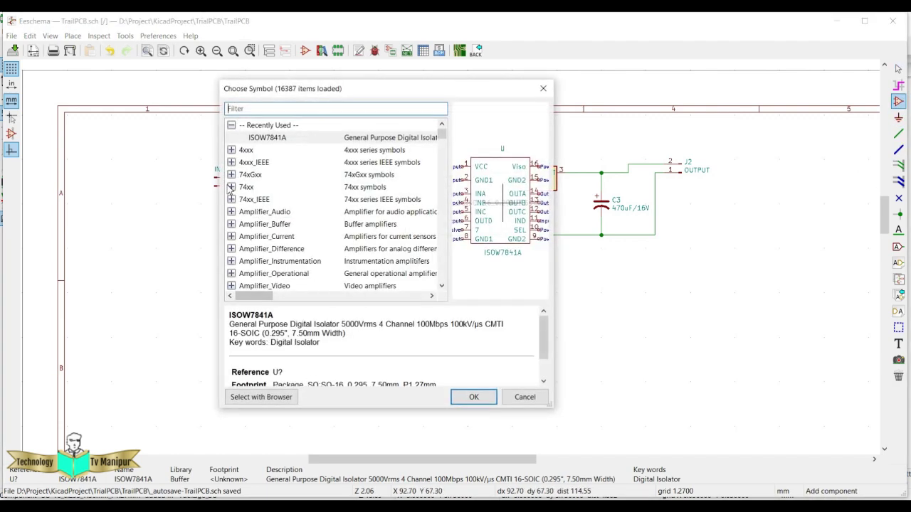
pyautogui.click(274, 142)
pyautogui.doubleClick(273, 142)
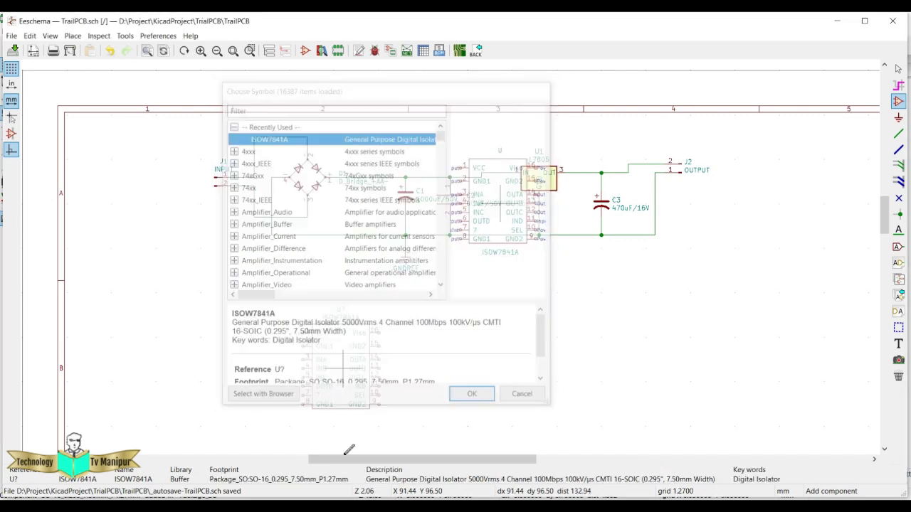
pyautogui.click(318, 254)
pyautogui.press('Escape')
# Check the footprint and datasheet fields in the newly placed ISOW7841A symbol's properties.
pyautogui.doubleClick(344, 239)
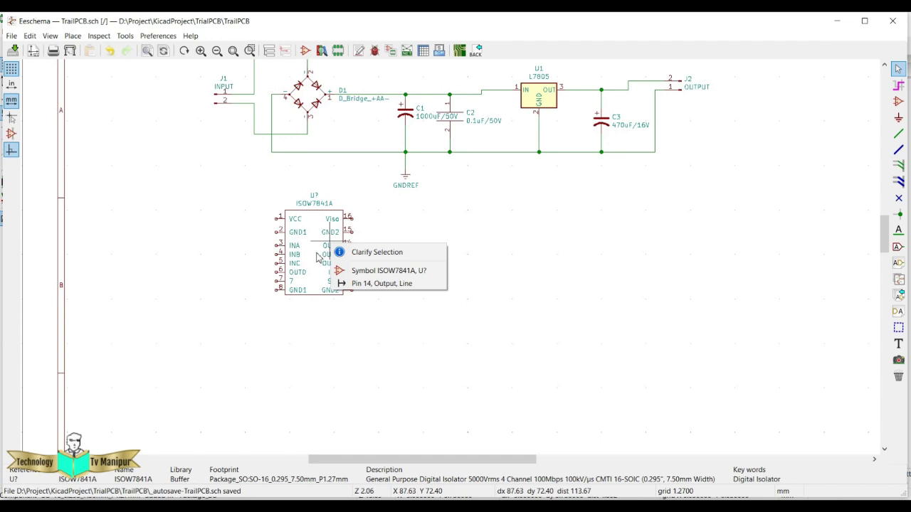
pyautogui.click(320, 265)
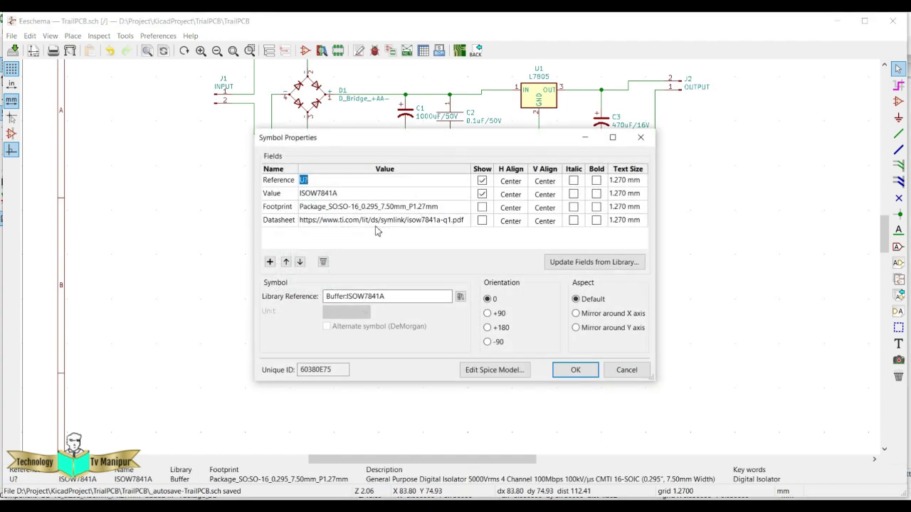
pyautogui.click(588, 369)
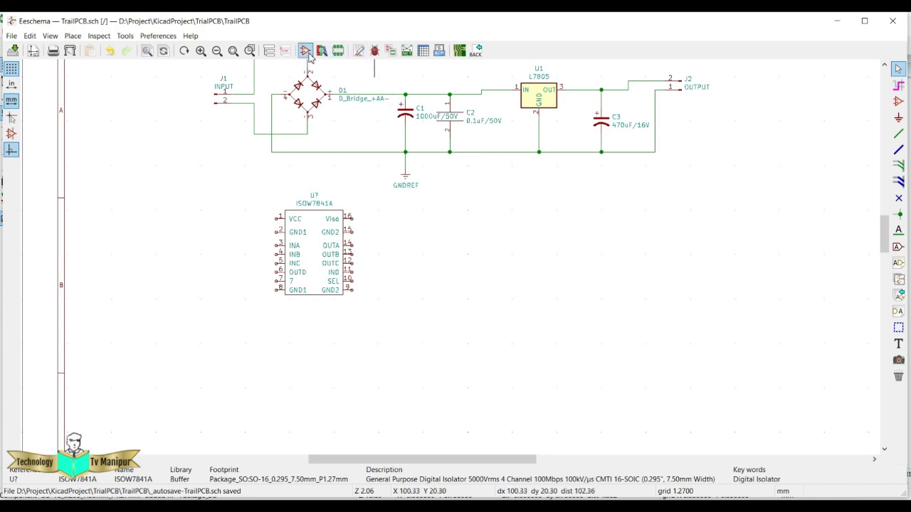
pyautogui.click(458, 51)
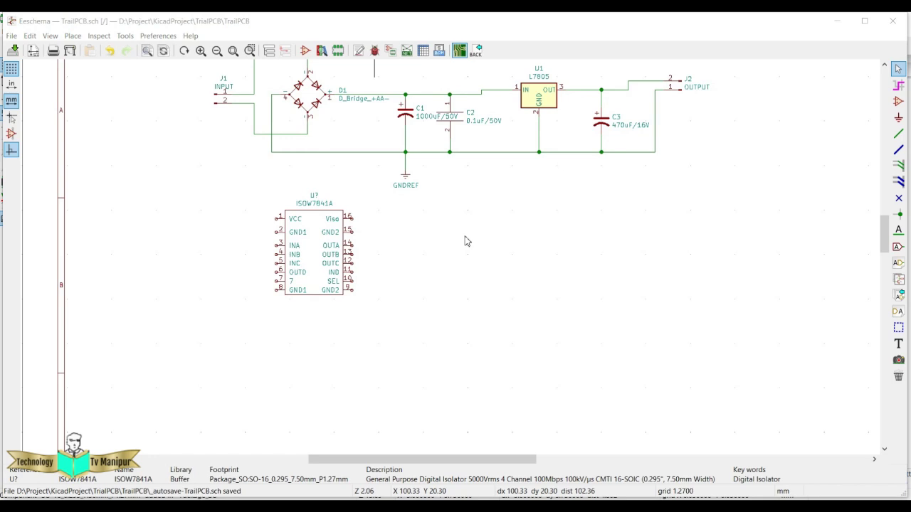
pyautogui.scroll(-4, 329, 266)
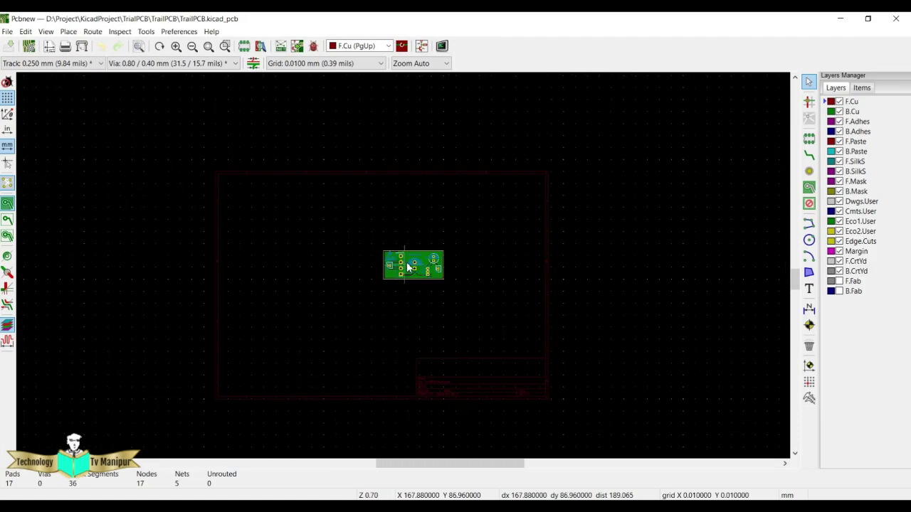
pyautogui.scroll(1, 429, 253)
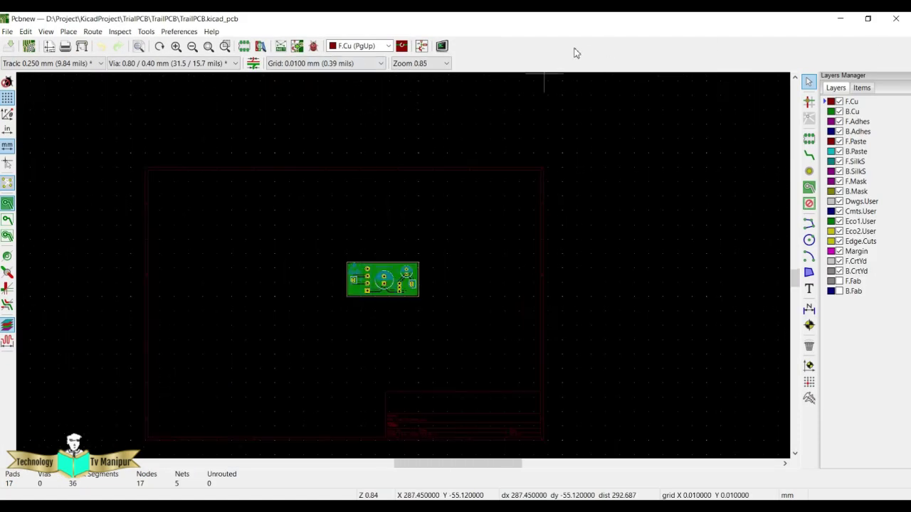
pyautogui.click(896, 18)
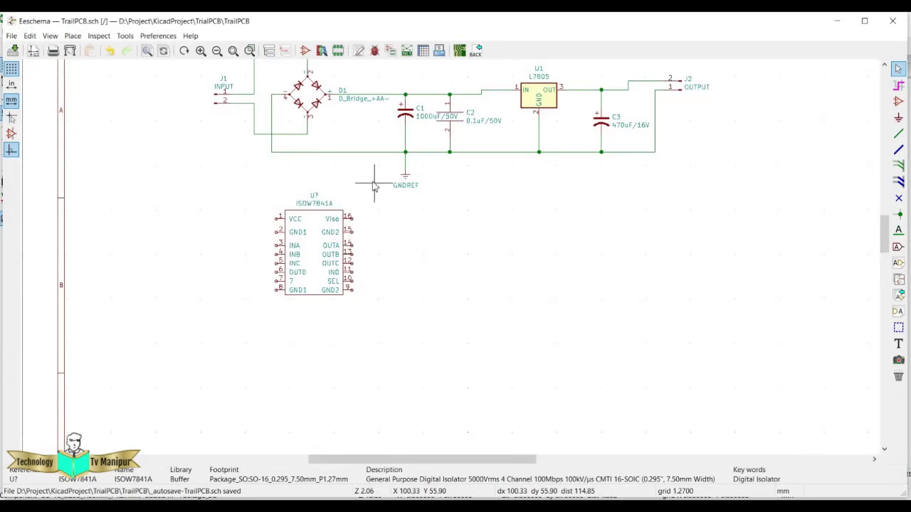
# Annotate the entire schematic, keeping the existing annotations.
pyautogui.click(359, 51)
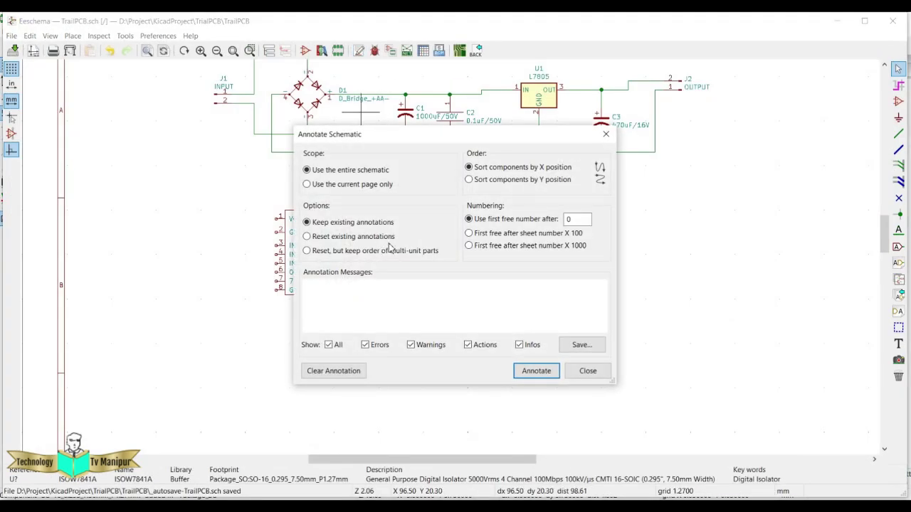
pyautogui.click(536, 371)
pyautogui.click(588, 371)
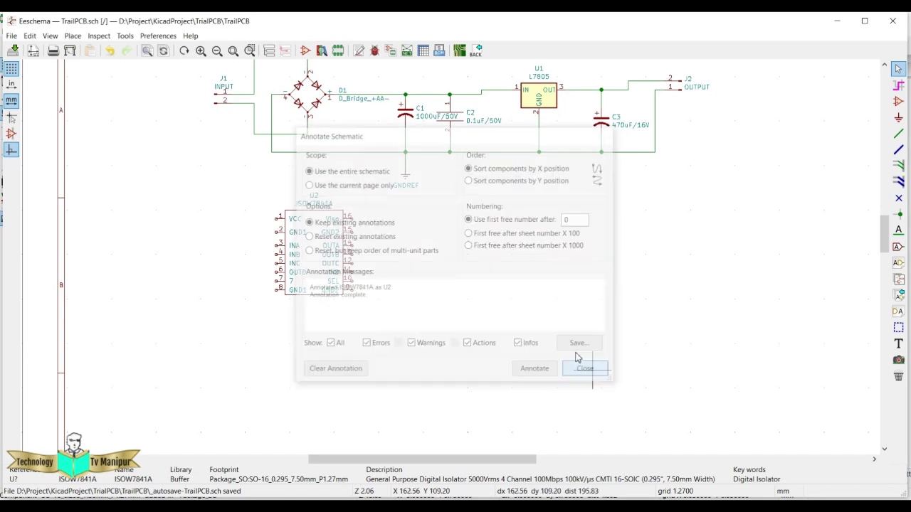
# Generate the Pcbnew netlist in the default format and save it.
pyautogui.click(390, 51)
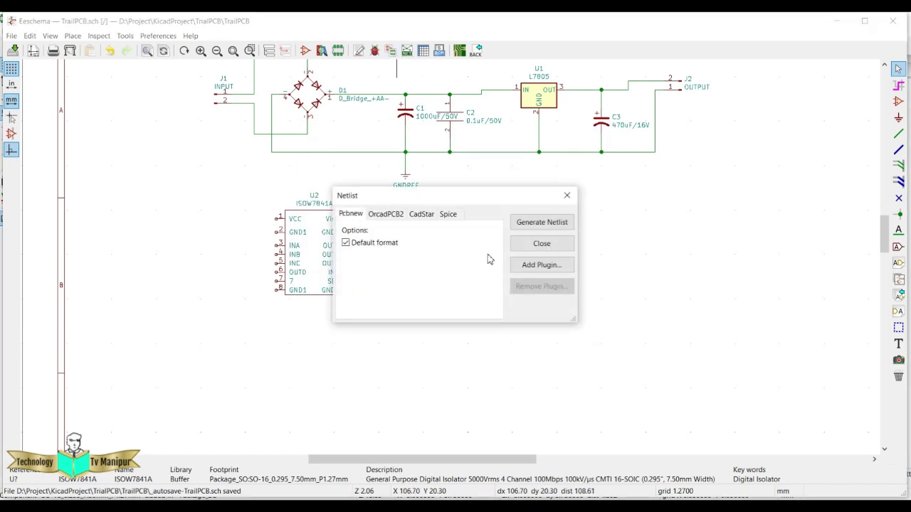
pyautogui.click(525, 229)
pyautogui.click(688, 444)
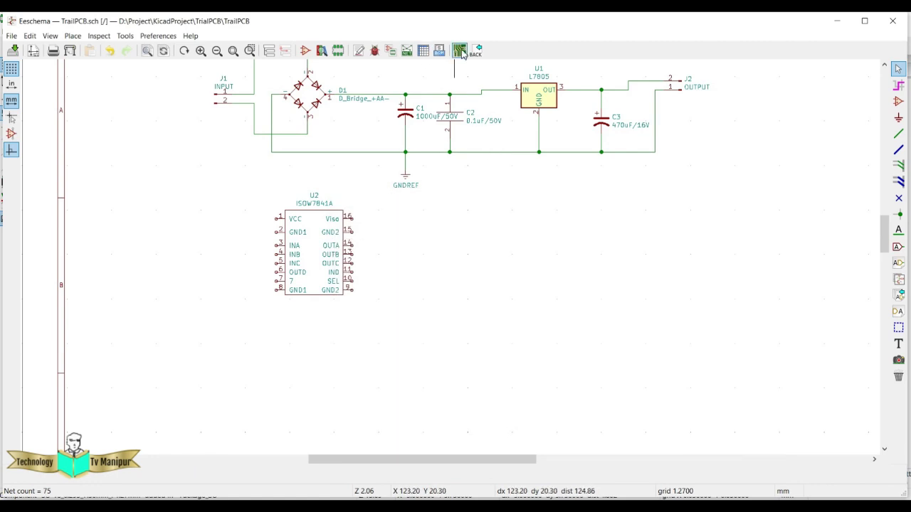
# Switch to the PCB editor and update the board from the schematic, keeping existing symbol to footprint associations.
pyautogui.click(460, 51)
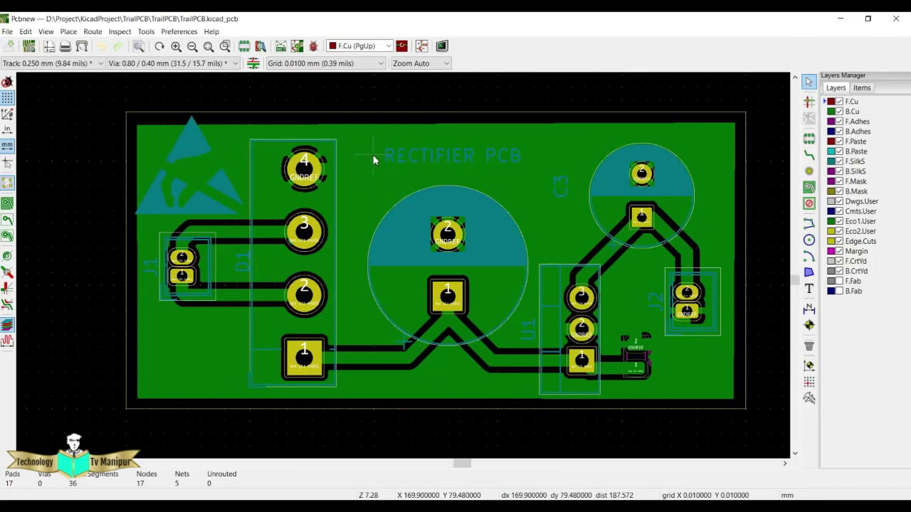
pyautogui.click(282, 47)
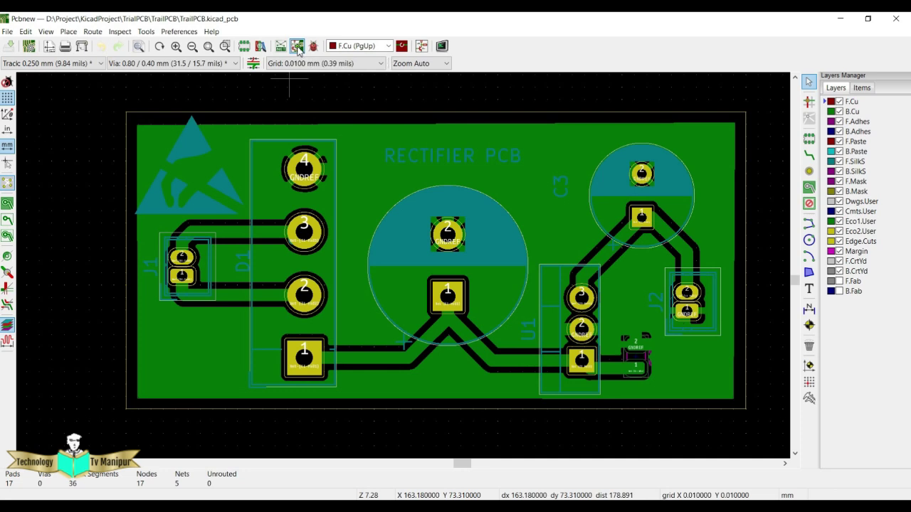
pyautogui.click(543, 364)
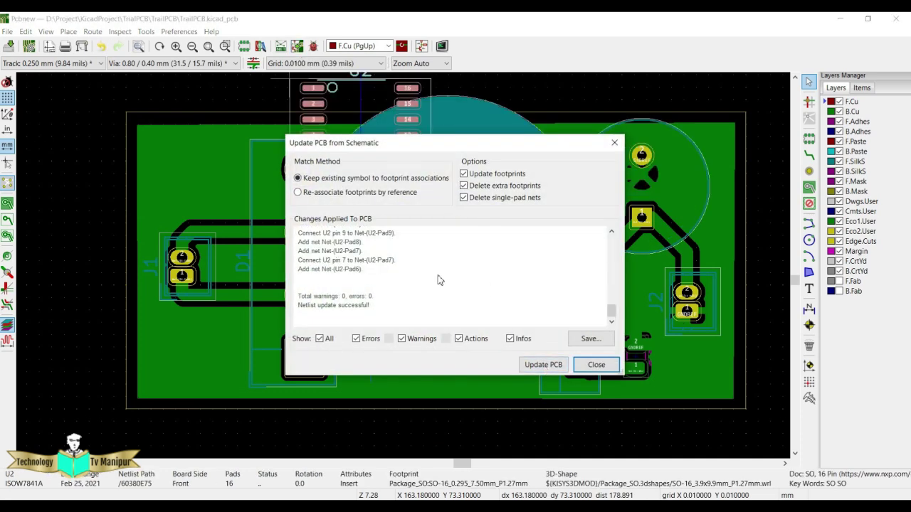
pyautogui.click(615, 142)
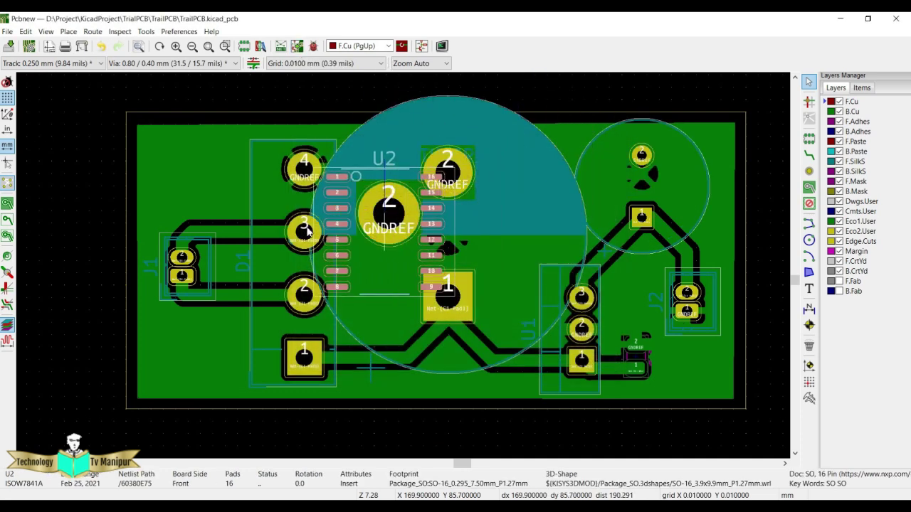
# Place the U2 footprint outside the board outline beyond its upper-left corner and inspect its pads and pin 1 marker.
pyautogui.scroll(-3, 406, 269)
pyautogui.click(310, 204)
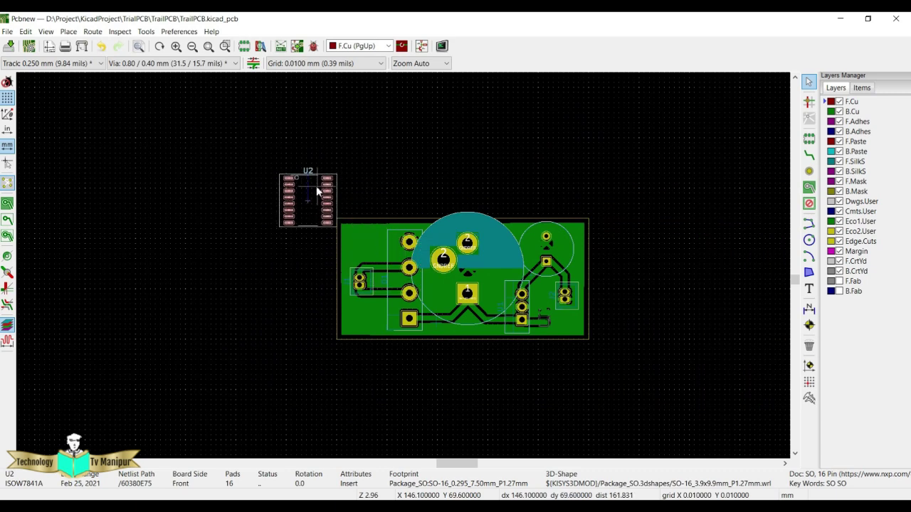
pyautogui.scroll(5, 328, 188)
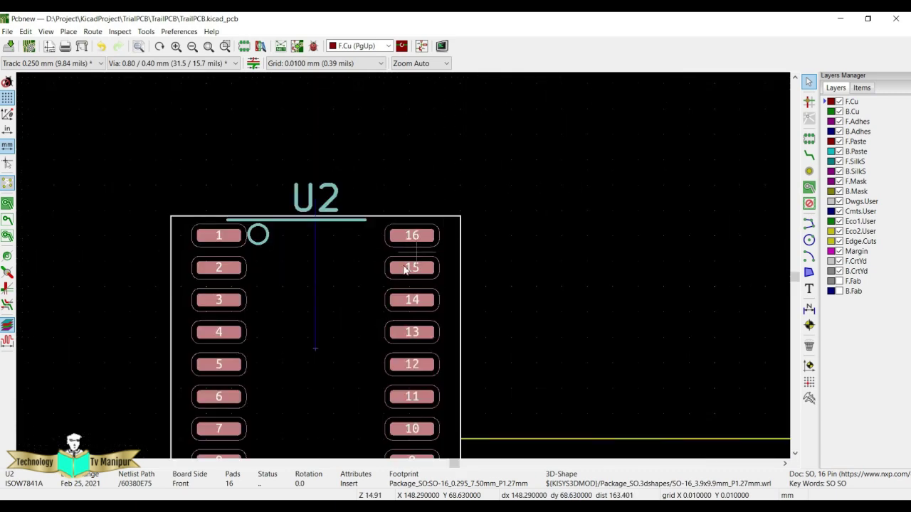
pyautogui.scroll(-3, 458, 314)
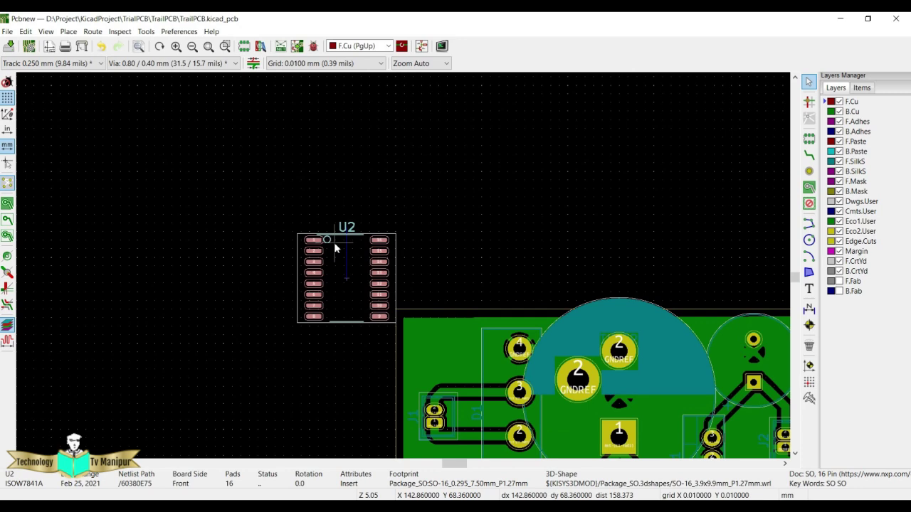
pyautogui.scroll(3, 334, 242)
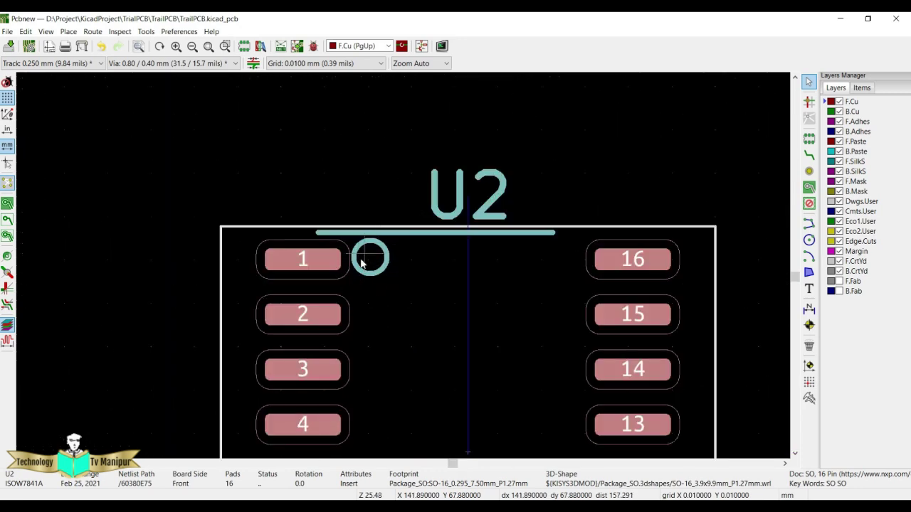
pyautogui.scroll(-3, 385, 258)
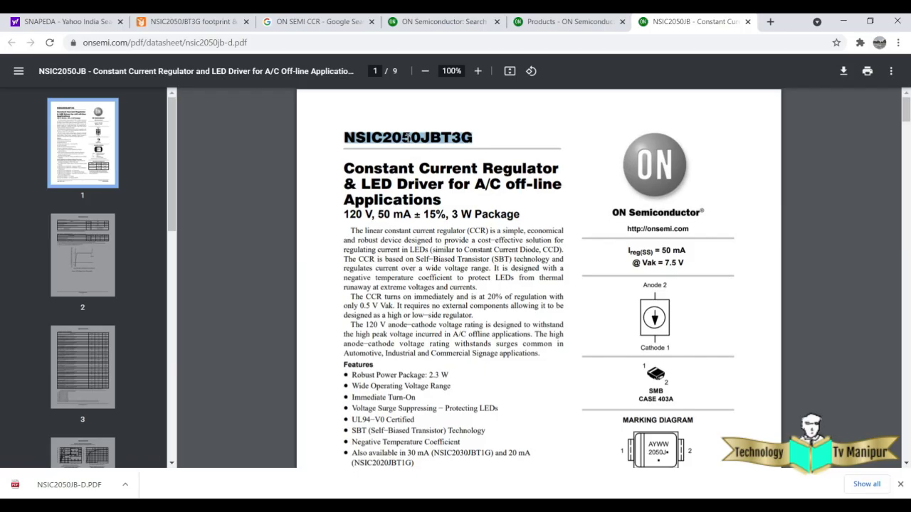
# Copy the part number NSIC2050JBT3G from the datasheet's title in the browser and switch to the 50W_LED Driver schematic in Eeschema.
pyautogui.doubleClick(407, 137)
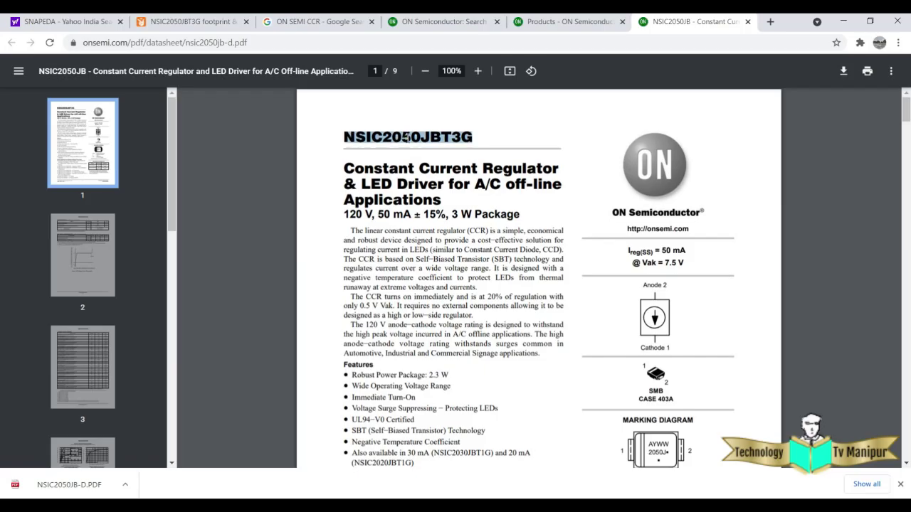
pyautogui.moveTo(344, 135); pyautogui.dragTo(473, 136)
pyautogui.rightClick(451, 136)
pyautogui.click(468, 145)
pyautogui.click(773, 489)
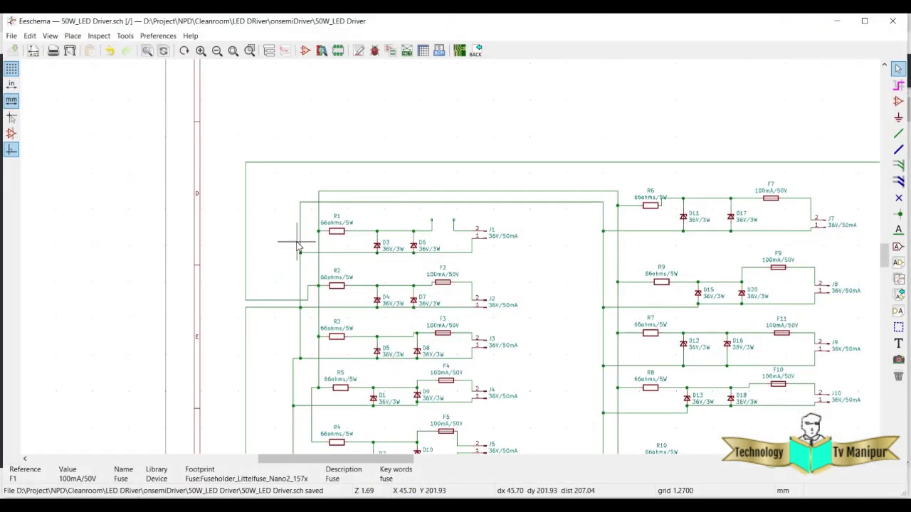
# Search the symbol libraries for the copied part number NSIC2050JBT3G.
pyautogui.click(899, 101)
pyautogui.click(391, 103)
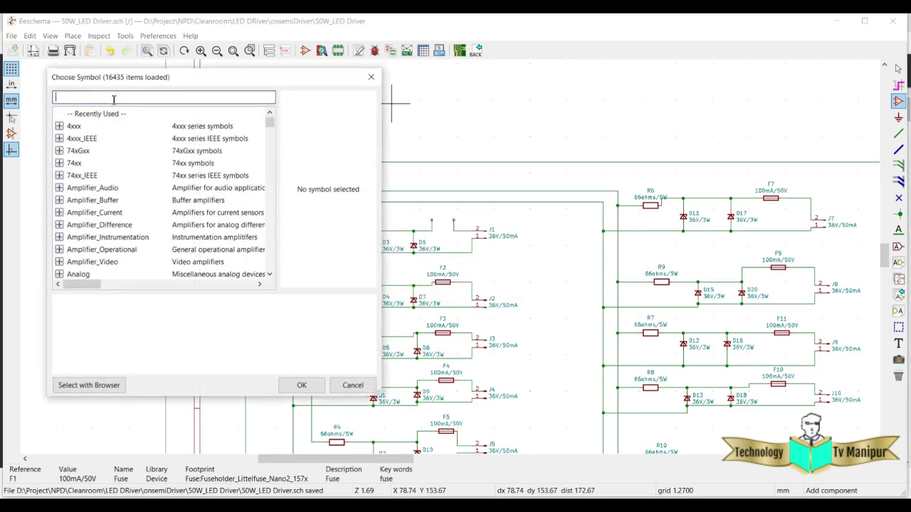
pyautogui.hotkey('ctrl', 'v')
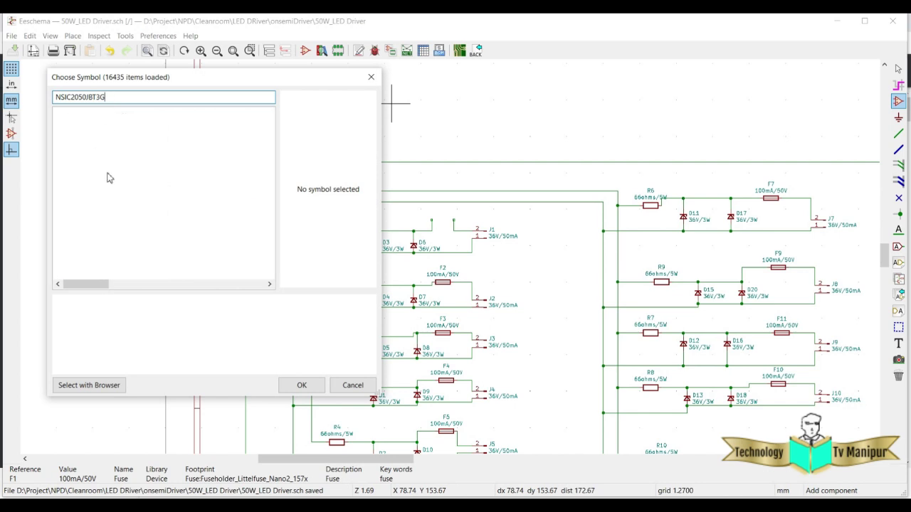
# Cut the part number from the symbol filter, close the symbol chooser and return to the datasheet in the browser.
pyautogui.doubleClick(95, 98)
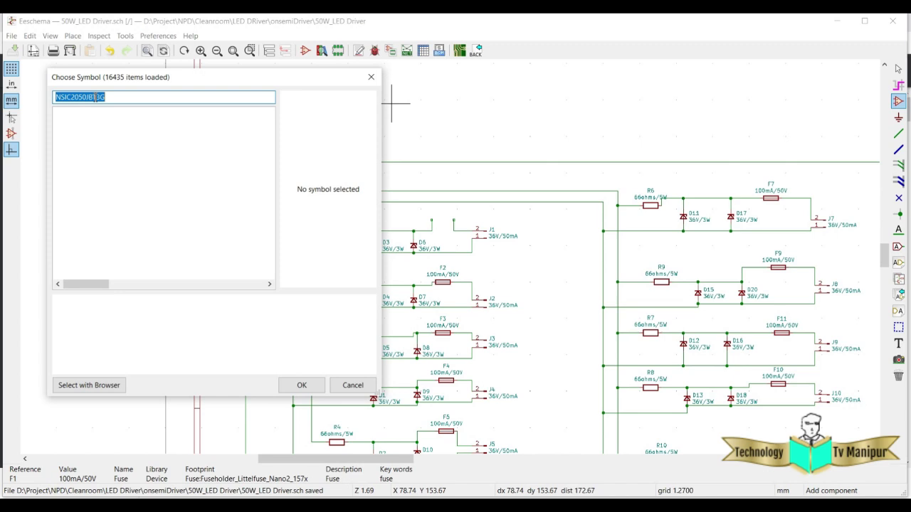
pyautogui.rightClick(96, 97)
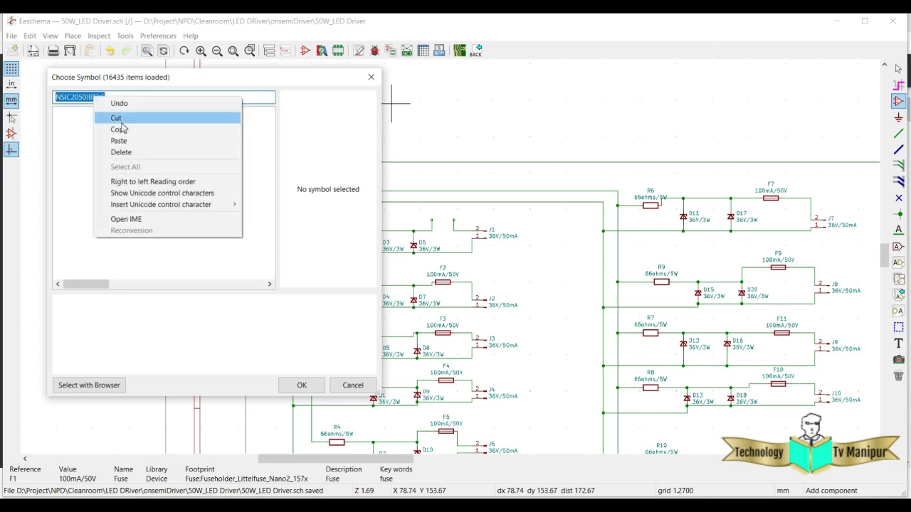
pyautogui.click(115, 116)
pyautogui.click(371, 76)
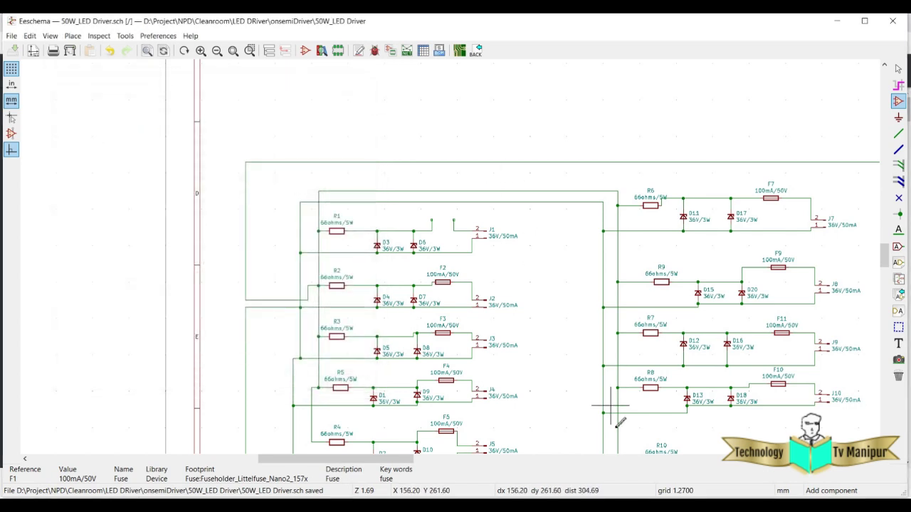
pyautogui.click(507, 431)
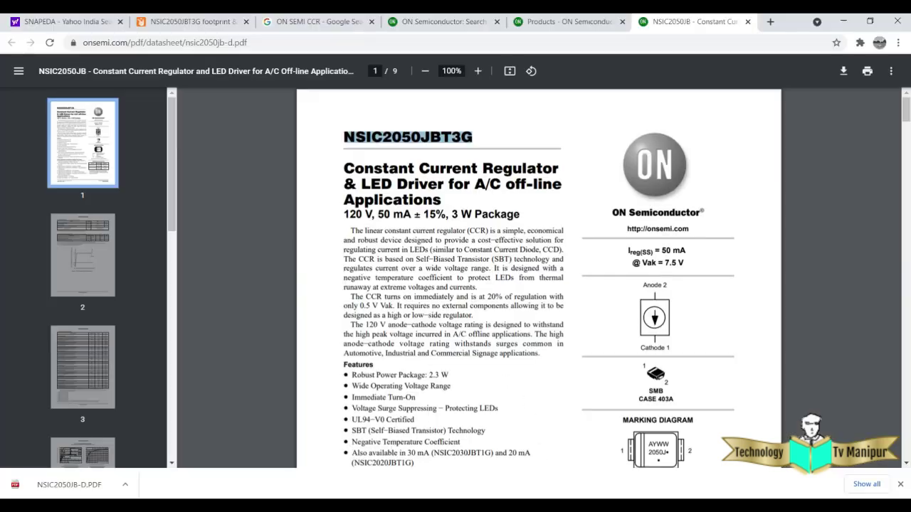
# Review the first page of the NSIC2050JB datasheet and select the NSIC2050JBT3G entry in its ordering information.
pyautogui.scroll(-3, 632, 264)
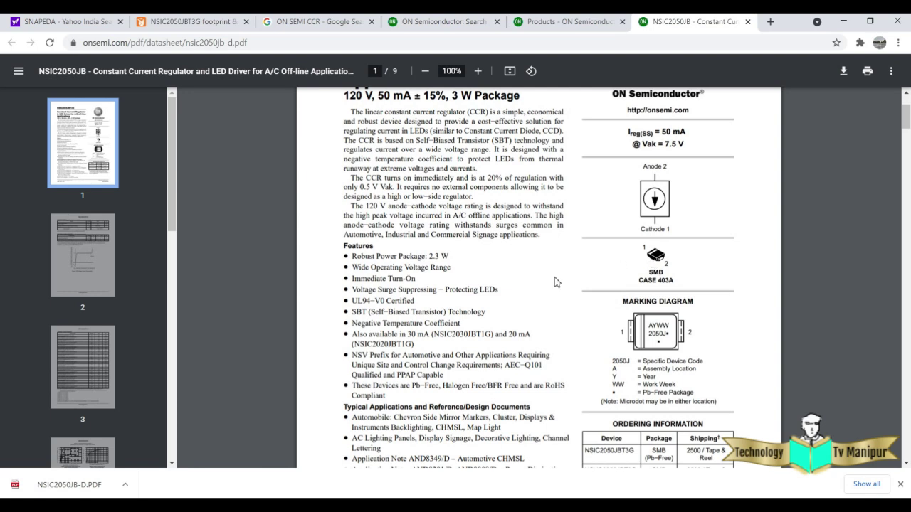
pyautogui.scroll(-3, 575, 325)
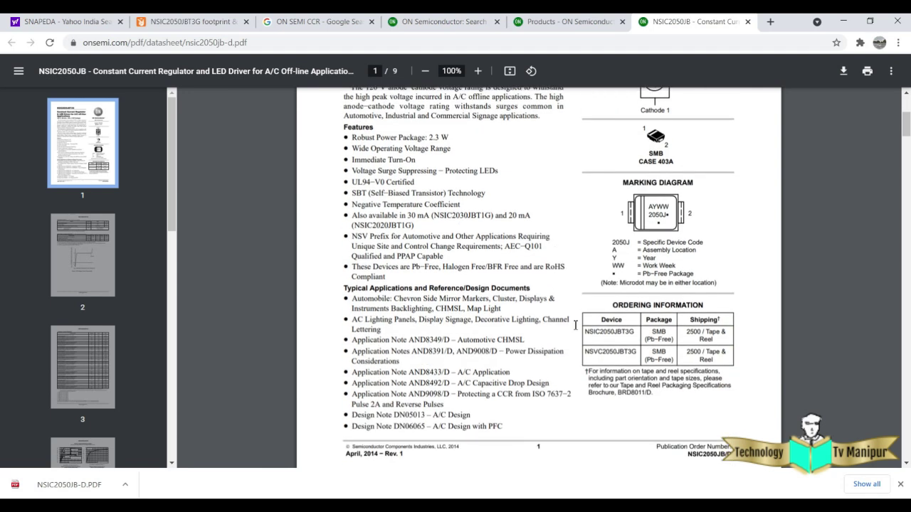
pyautogui.doubleClick(615, 335)
# Examine the NSIC2050JBT3G page on SnapEDA, rotate its 3D model, and return to the 2D symbol and footprint view.
pyautogui.click(197, 22)
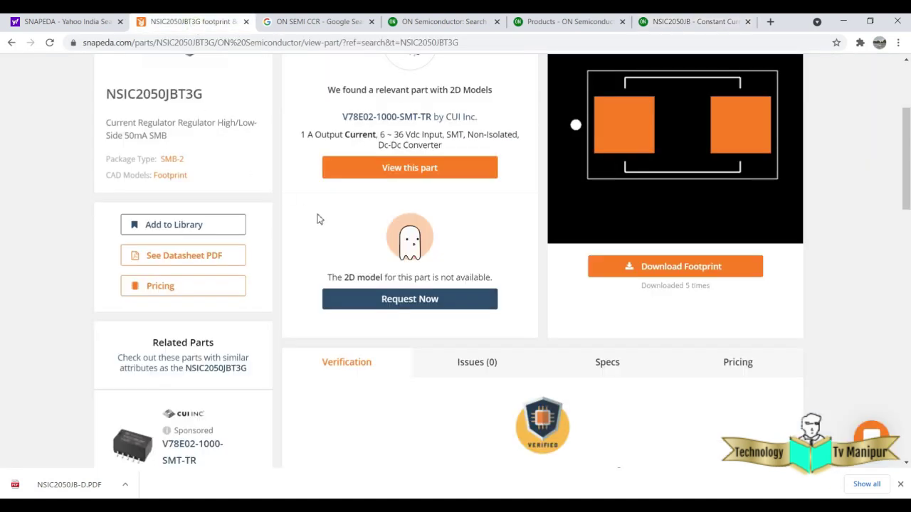
pyautogui.scroll(3, 318, 218)
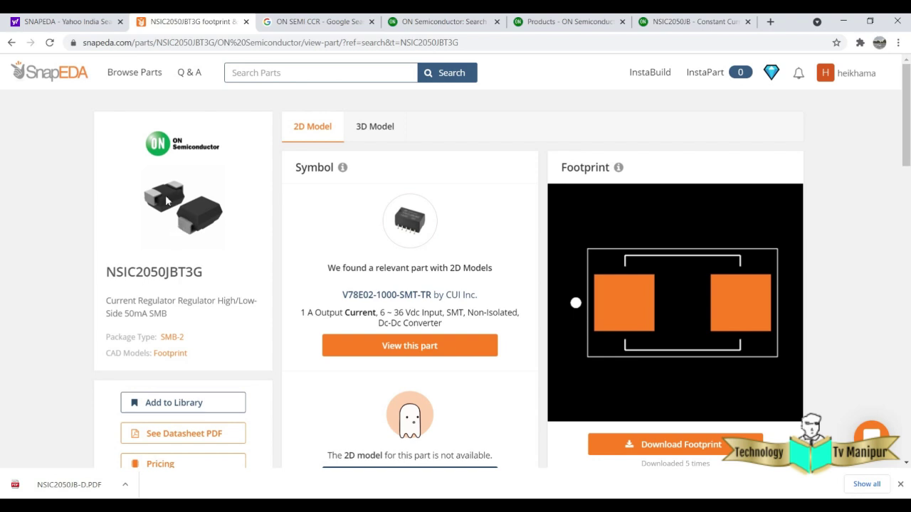
pyautogui.doubleClick(125, 272)
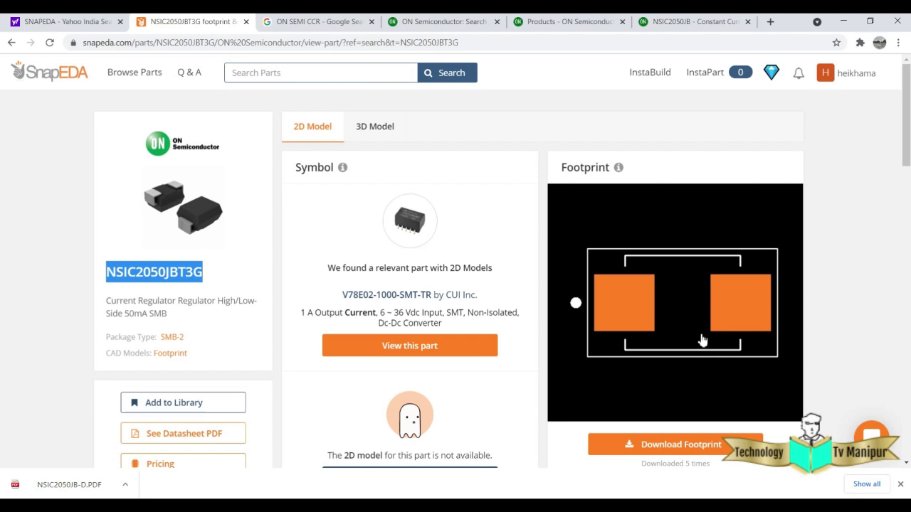
pyautogui.click(364, 126)
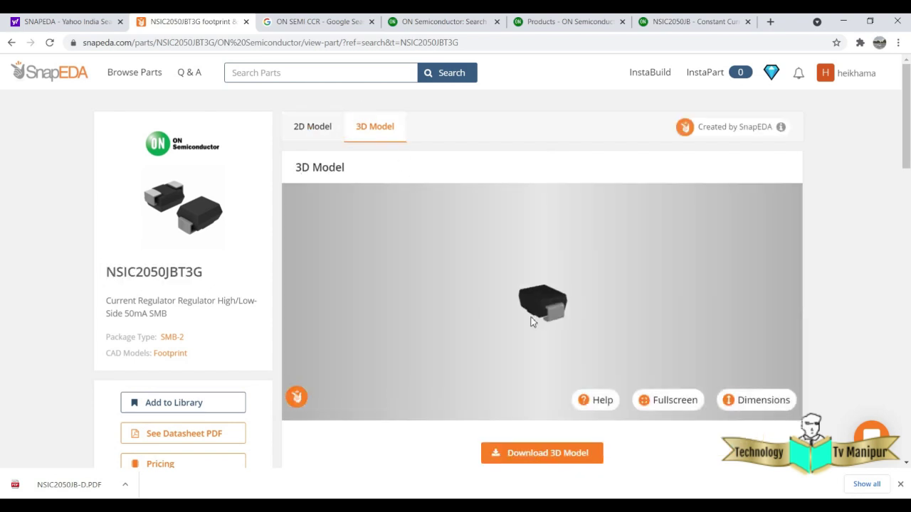
pyautogui.moveTo(505, 313); pyautogui.dragTo(420, 309)
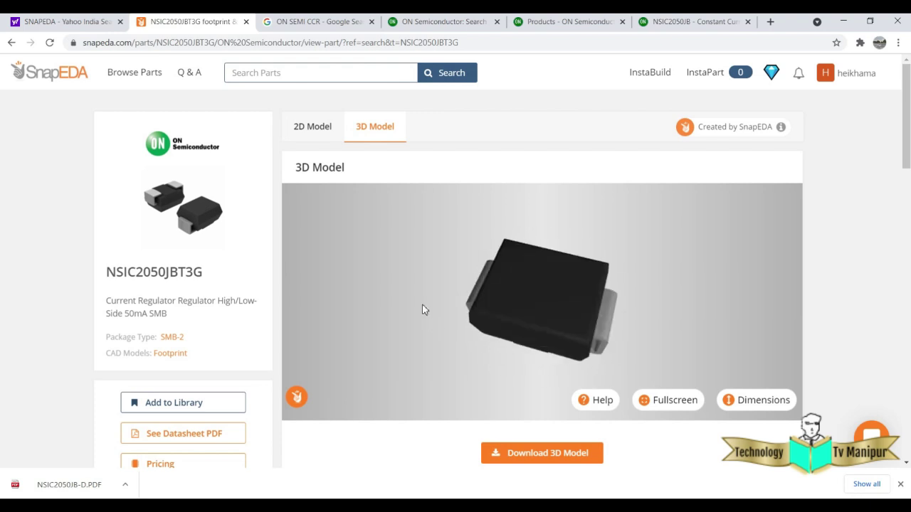
pyautogui.click(318, 128)
pyautogui.scroll(-1, 484, 310)
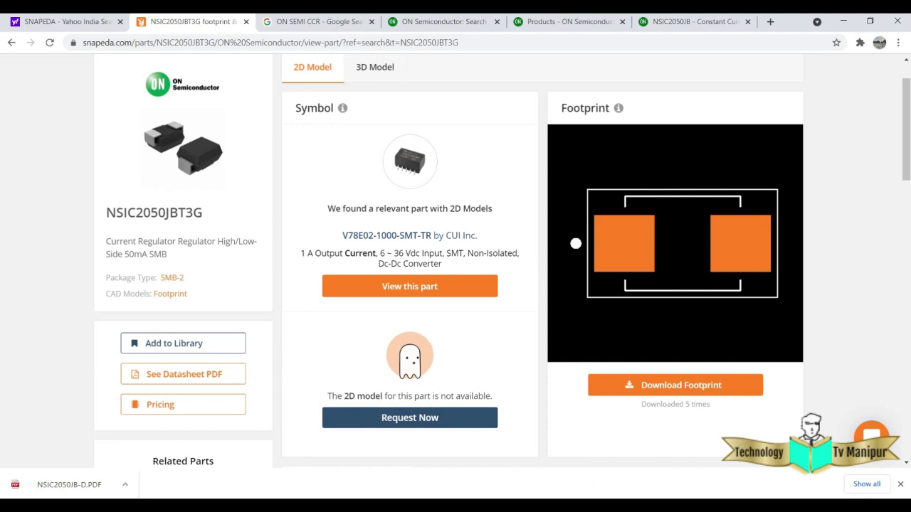
# Switch to the KiCad project manager and open the Symbol Editor.
pyautogui.click(470, 426)
pyautogui.click(121, 71)
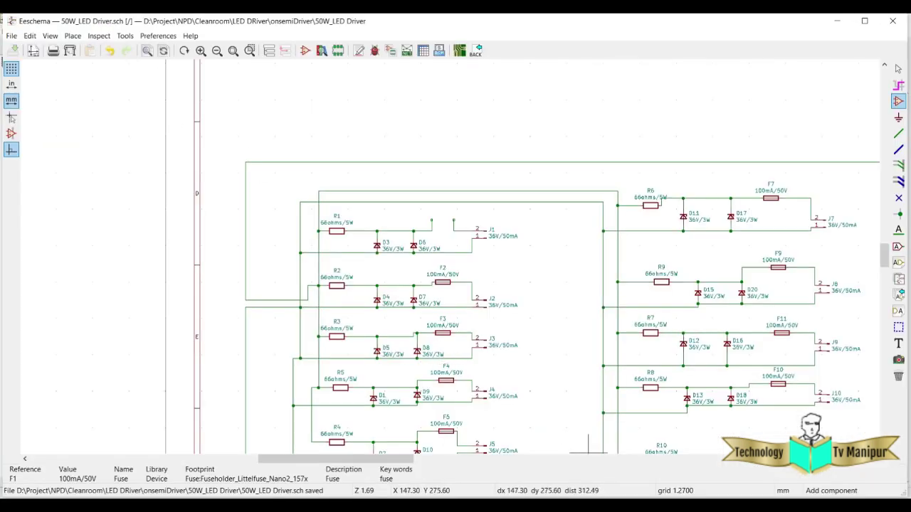
pyautogui.click(533, 470)
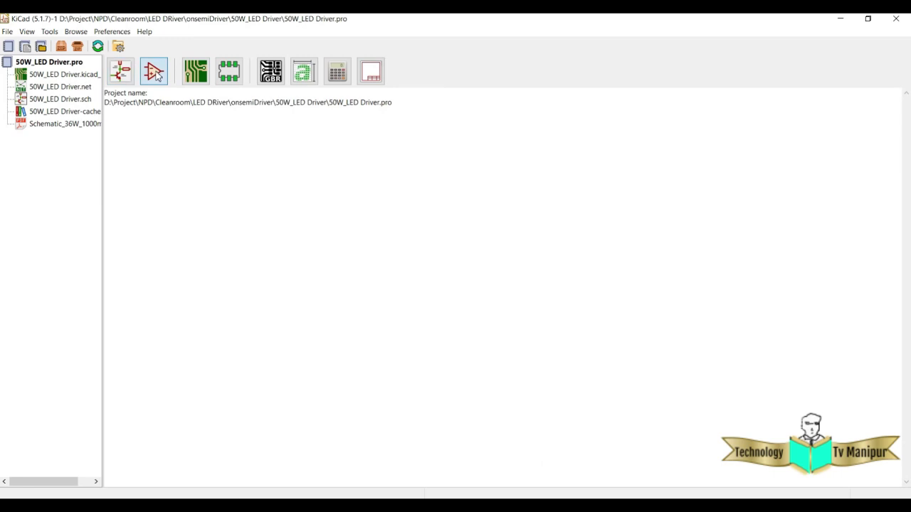
pyautogui.click(155, 74)
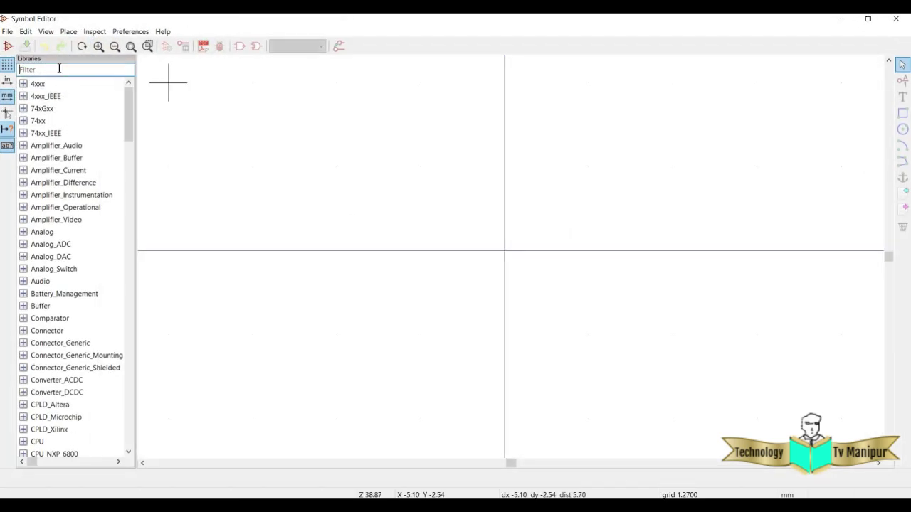
# Filter the symbol libraries for DIODE, open the pspice DIODE symbol, and return to the NSIC2050JB datasheet in the browser.
pyautogui.write('DIODE')
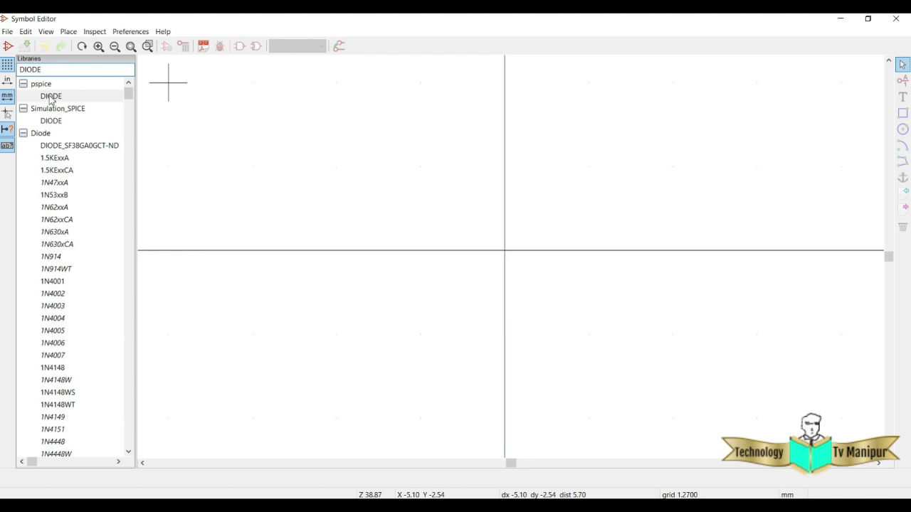
pyautogui.click(51, 97)
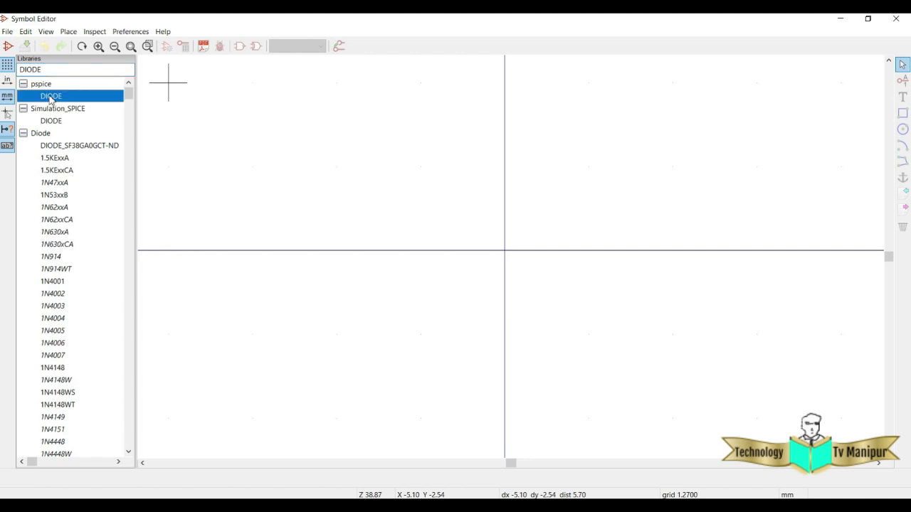
pyautogui.doubleClick(50, 96)
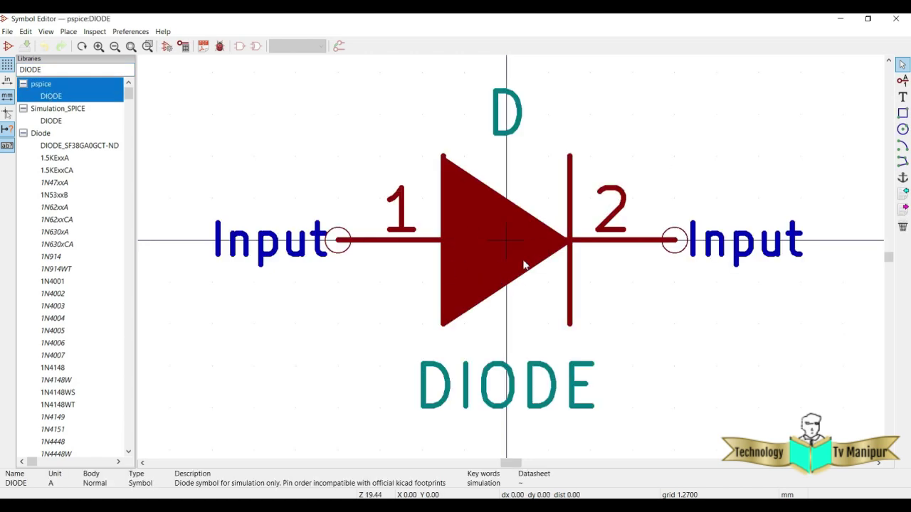
pyautogui.scroll(-3, 511, 261)
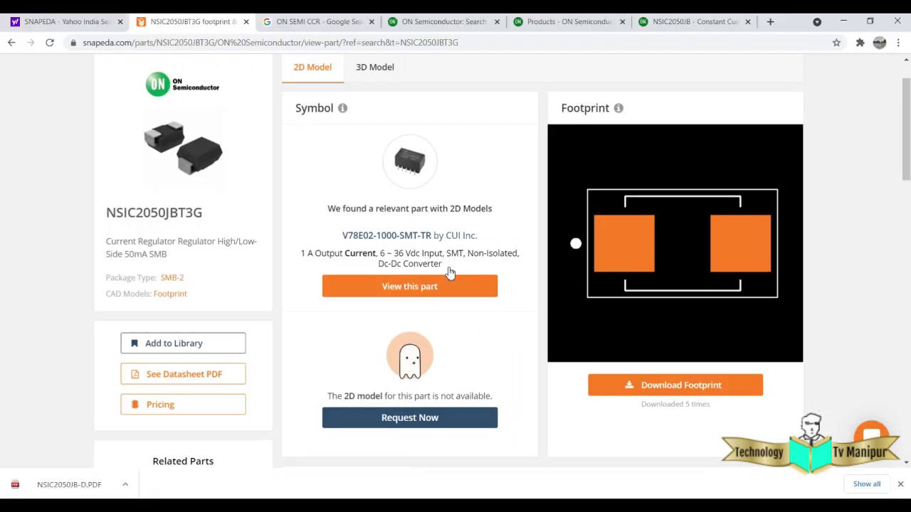
pyautogui.click(714, 22)
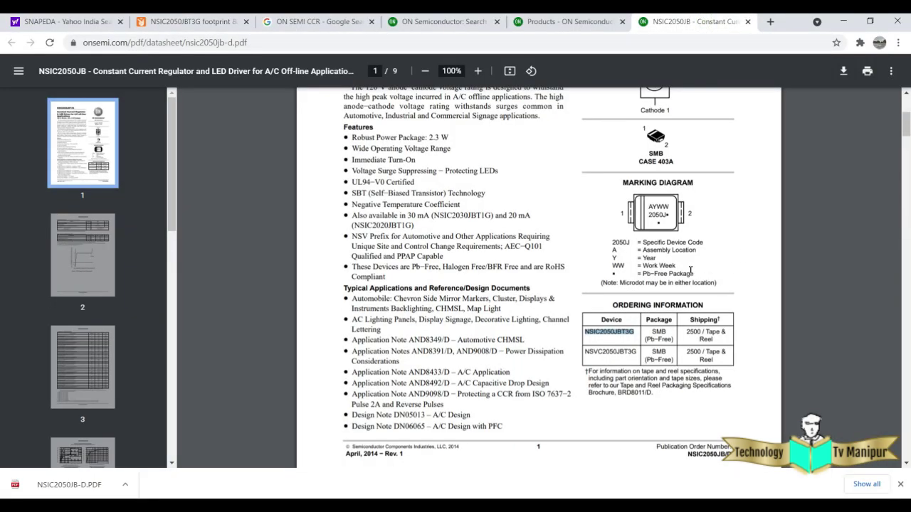
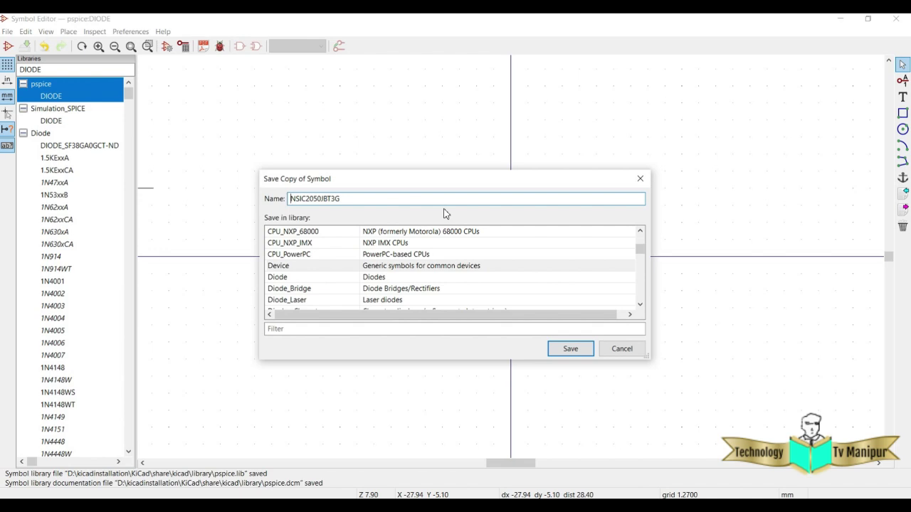
# Save a copy of the pspice DIODE symbol as CCR_NSIC2050JBT3G in the Device library.
pyautogui.write('cc')
pyautogui.press('BackSpace')
pyautogui.press('BackSpace')
pyautogui.write('CCR_')
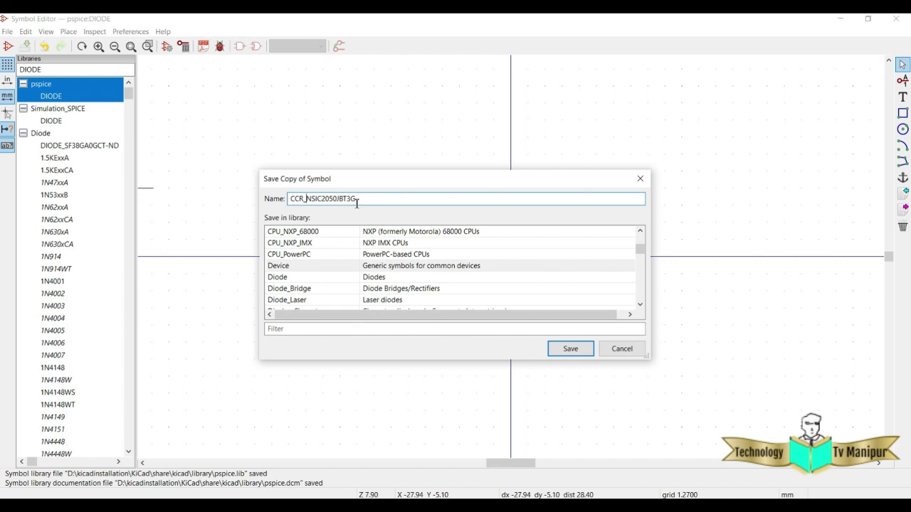
pyautogui.click(304, 267)
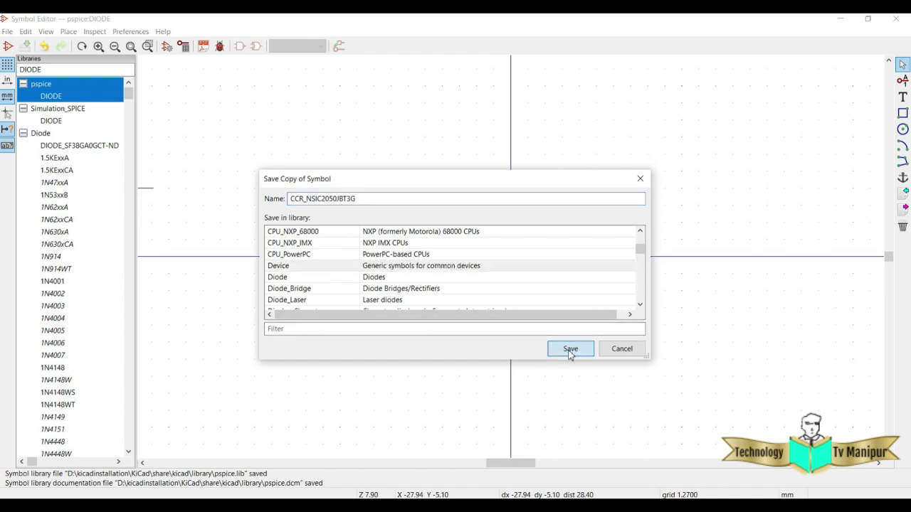
pyautogui.click(570, 349)
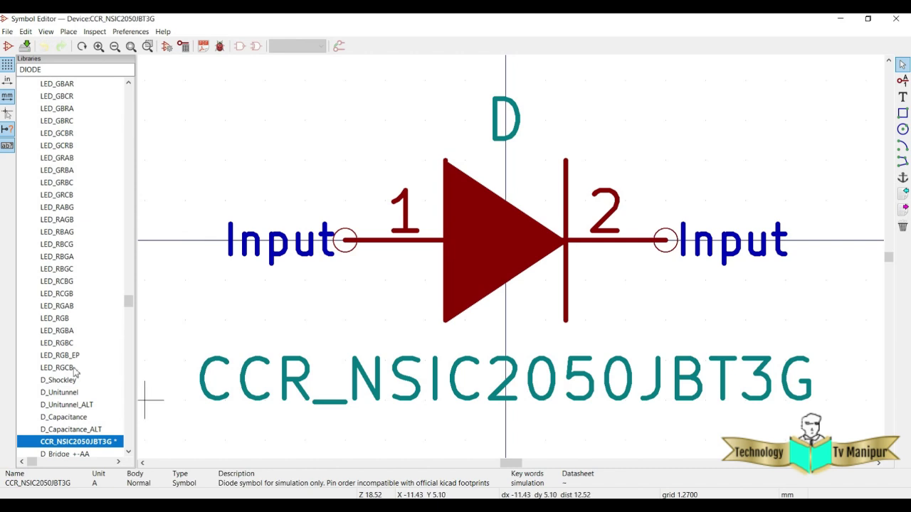
# Locate CCR_NSIC2050JBT3G in the library list, view its symbol properties and close them.
pyautogui.scroll(-3, 77, 370)
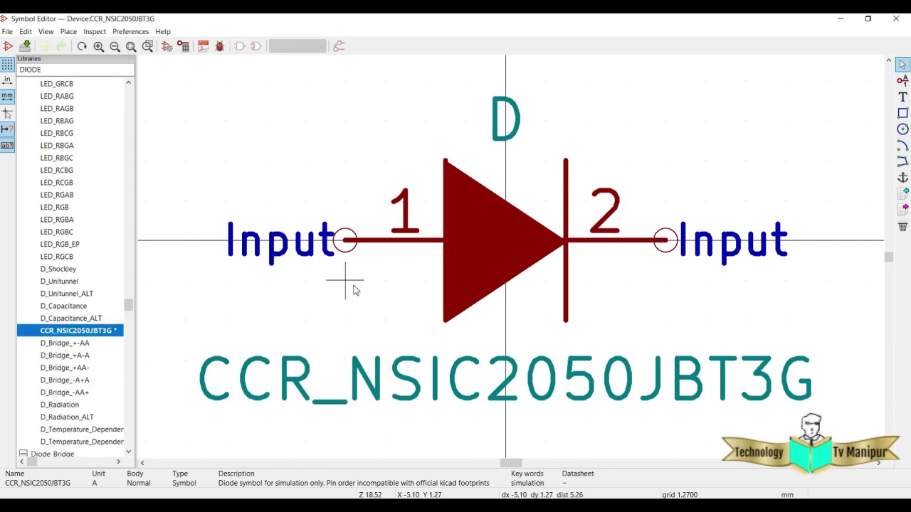
pyautogui.click(169, 51)
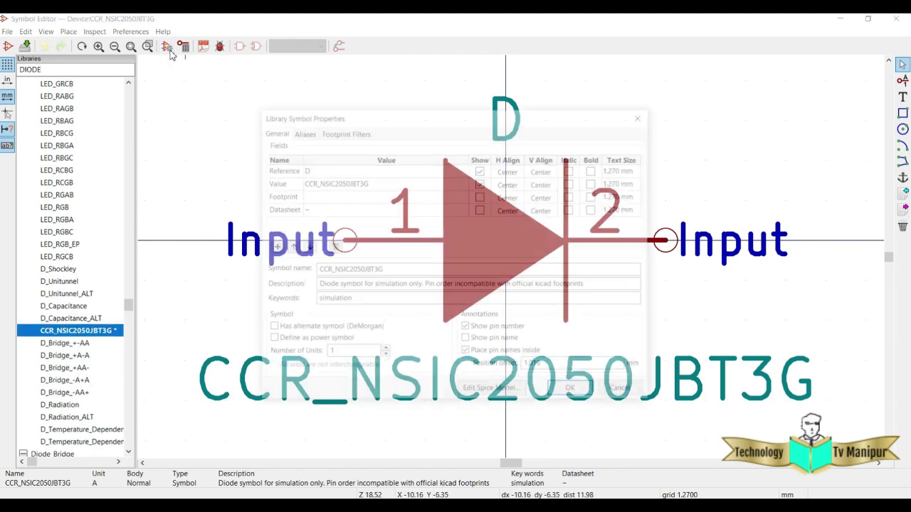
pyautogui.click(643, 115)
# Download the NSIC2050JBT3G footprint from SnapEDA in KiCad format and save it as DIOM5436X247N.zip in the Datasheet folder.
pyautogui.hotkey('alt', 'Tab')
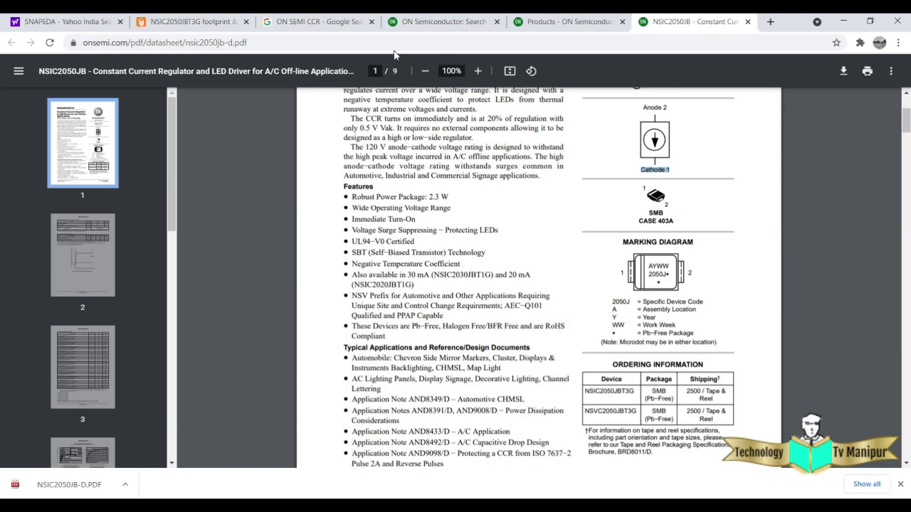
pyautogui.click(192, 21)
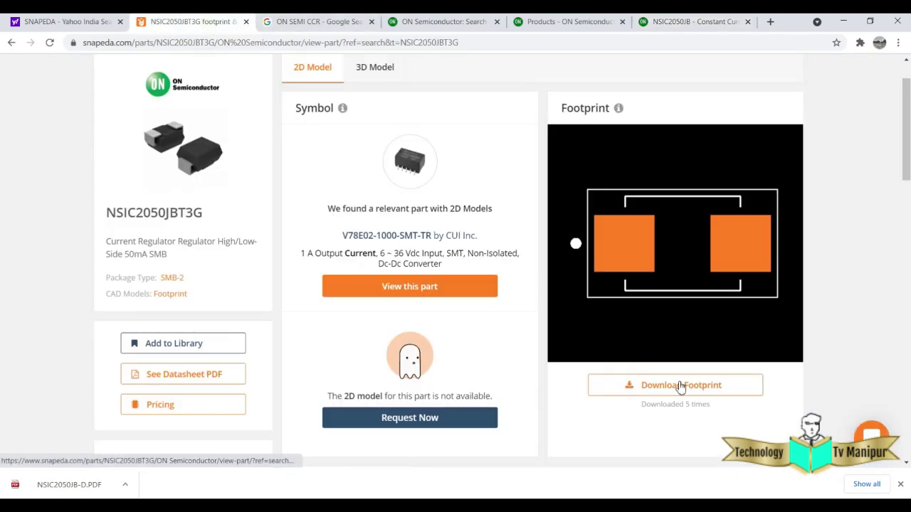
pyautogui.click(681, 395)
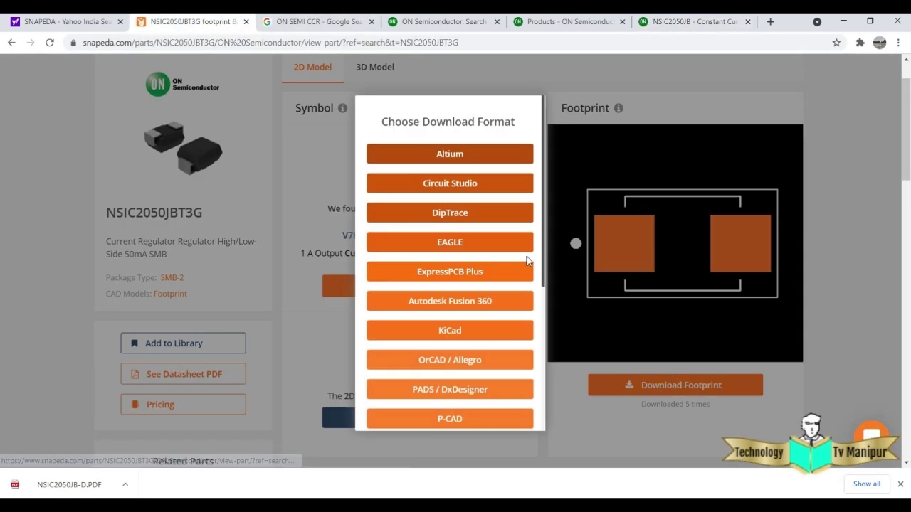
pyautogui.click(455, 331)
pyautogui.click(447, 207)
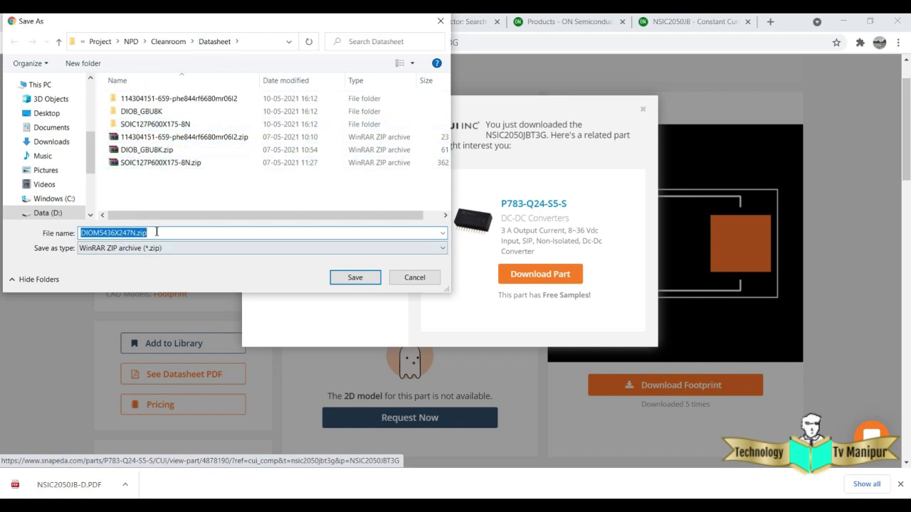
pyautogui.click(353, 278)
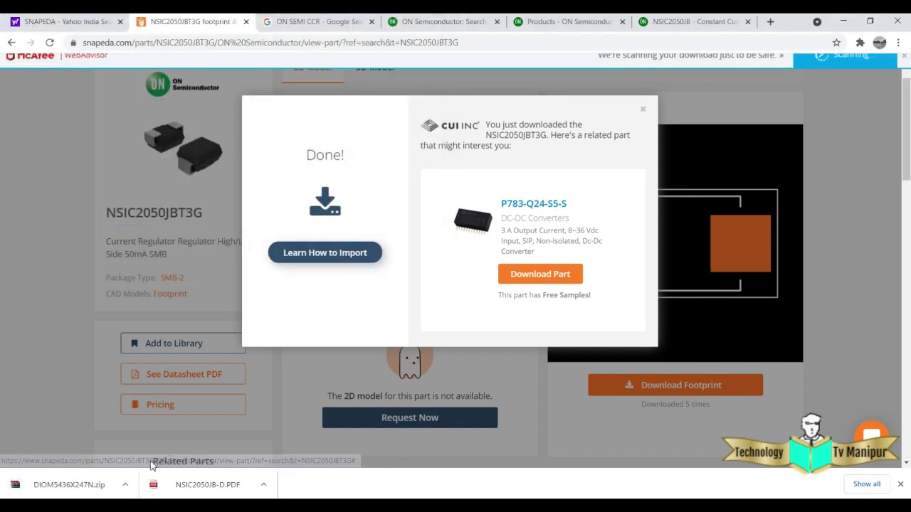
# Show the downloaded DIOM5436X247N.zip in its folder and extract it into a DIOM5436X247N subfolder.
pyautogui.click(125, 485)
pyautogui.click(158, 443)
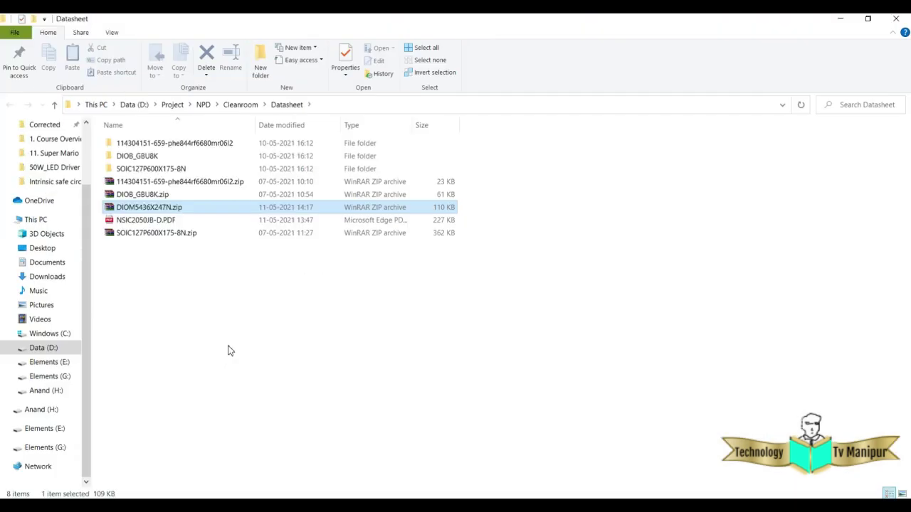
pyautogui.rightClick(111, 211)
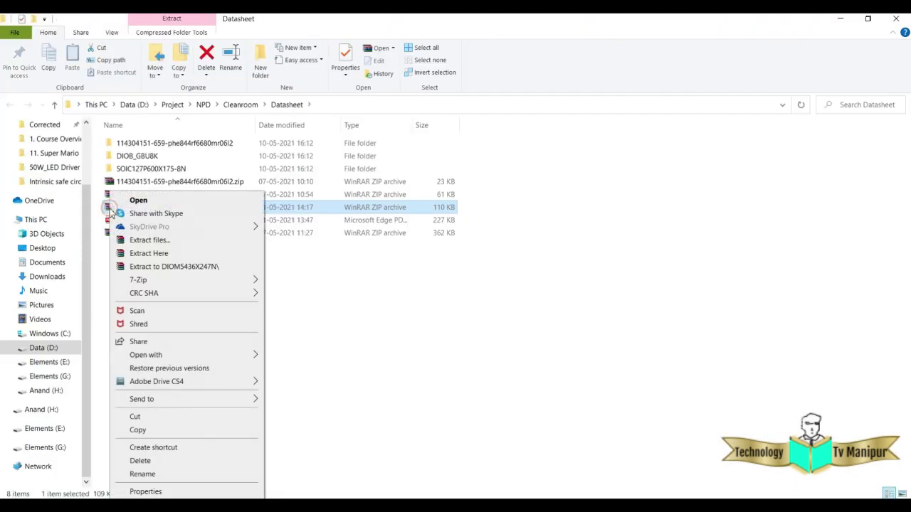
pyautogui.click(176, 268)
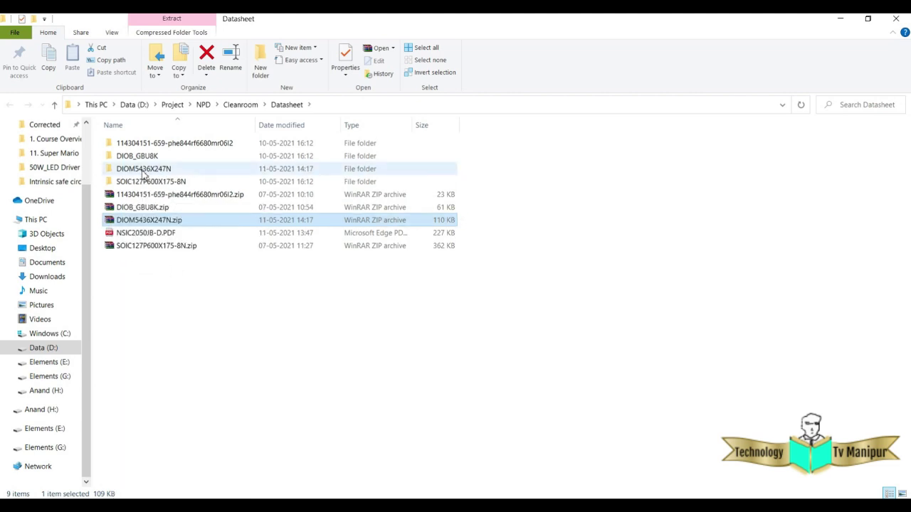
# Open the extracted DIOM5436X247N folder and copy the DIOM5436X247N.step file.
pyautogui.doubleClick(143, 173)
pyautogui.click(178, 146)
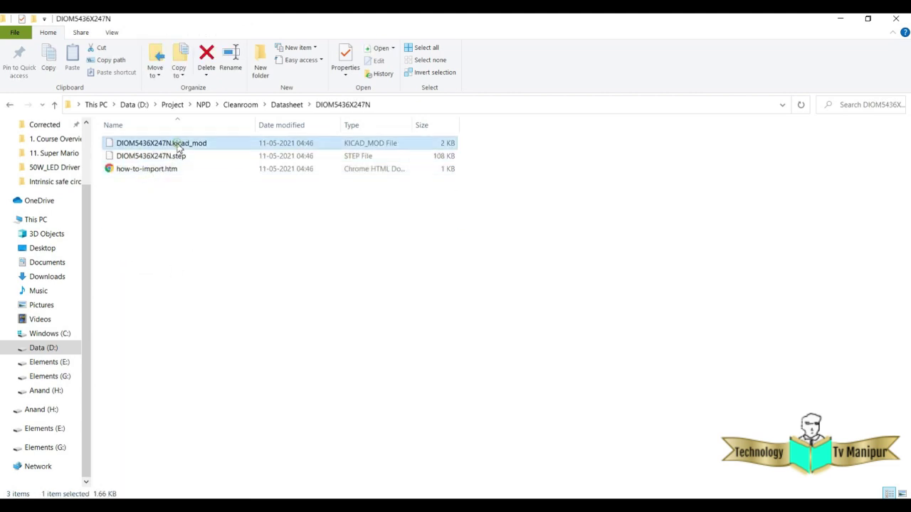
pyautogui.click(173, 158)
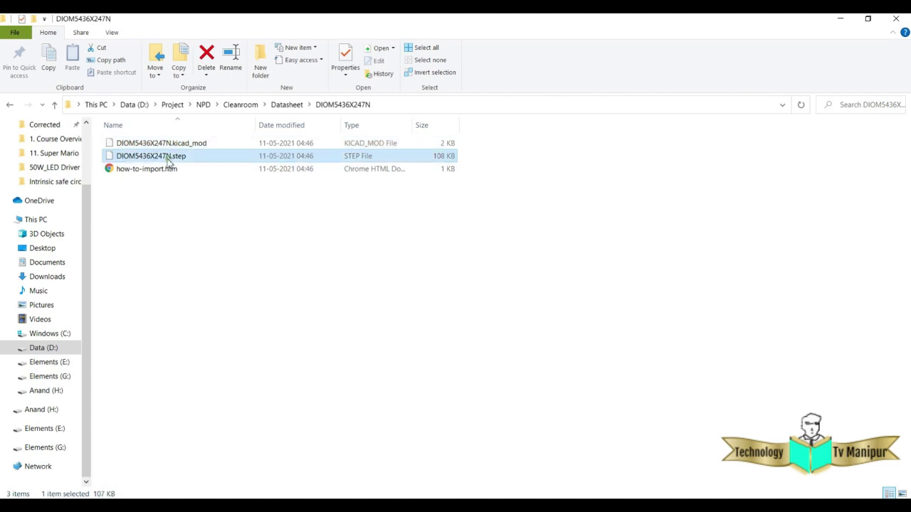
pyautogui.rightClick(143, 160)
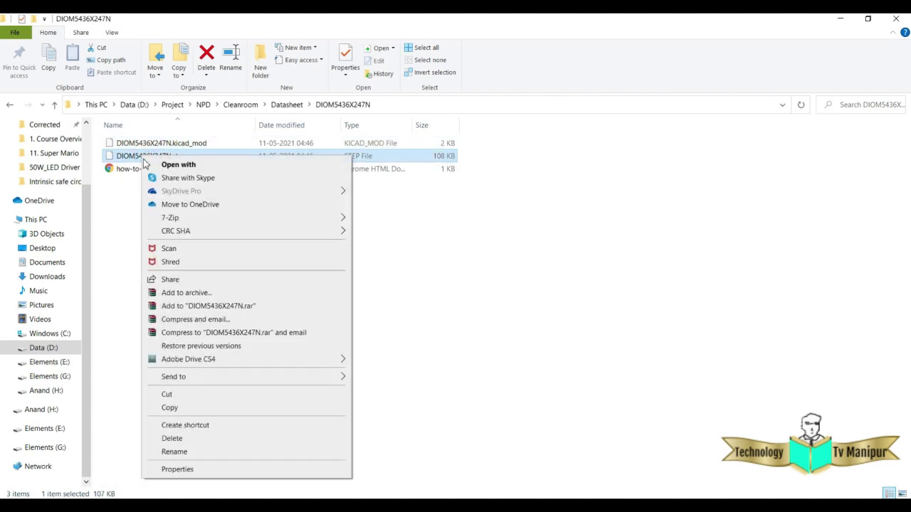
pyautogui.click(171, 408)
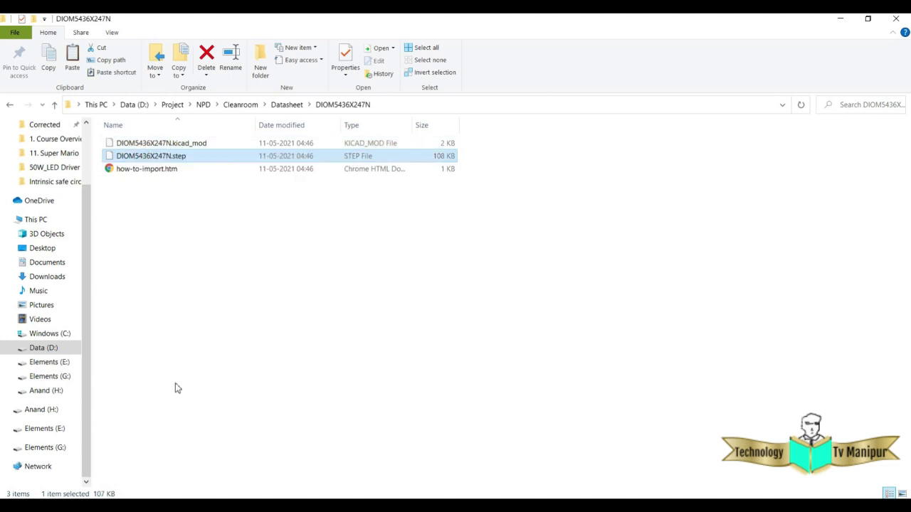
# Open the packages3d folder under D:\kicadinstallation\KiCad\share\kicad\modules.
pyautogui.click(51, 335)
pyautogui.click(46, 348)
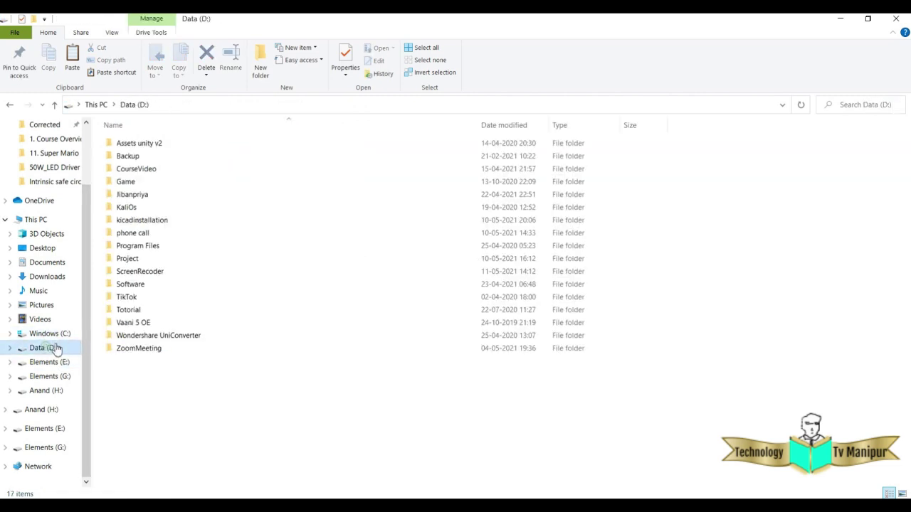
pyautogui.doubleClick(168, 225)
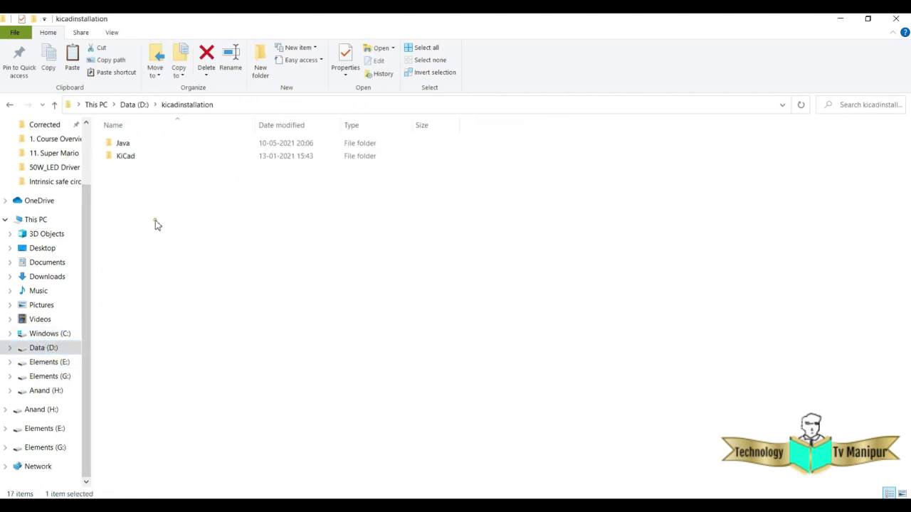
pyautogui.doubleClick(131, 159)
pyautogui.doubleClick(125, 169)
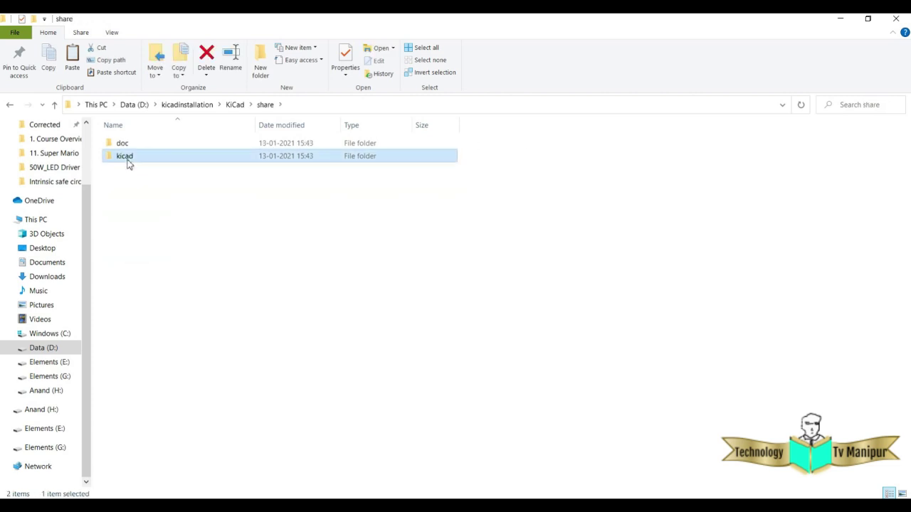
pyautogui.doubleClick(129, 159)
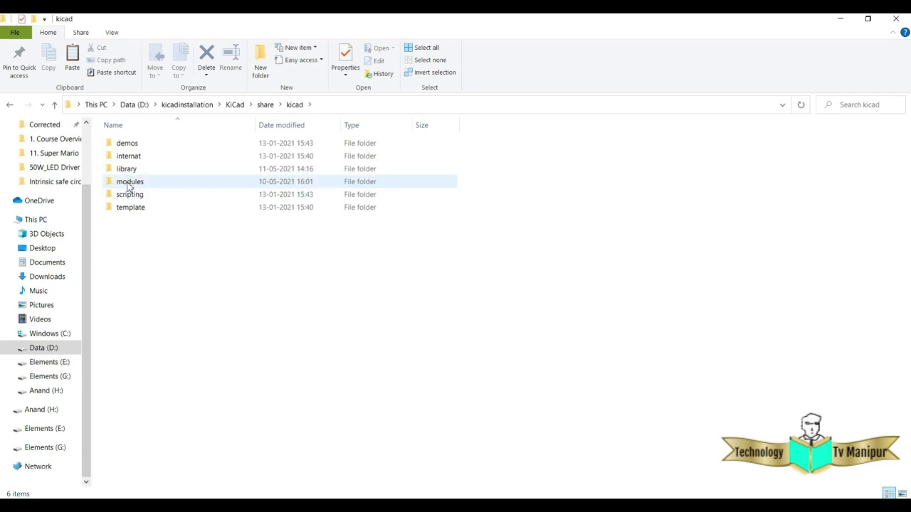
pyautogui.doubleClick(129, 182)
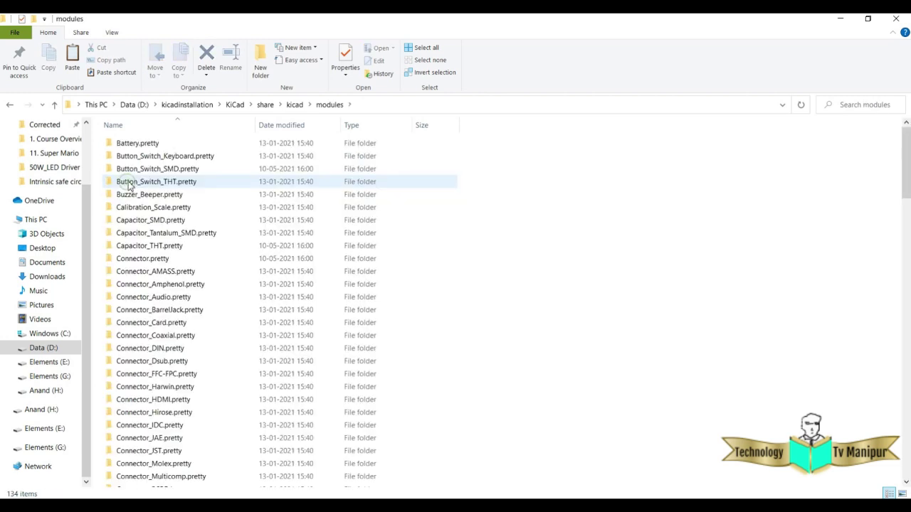
pyautogui.scroll(-1, 170, 267)
pyautogui.scroll(-20, 170, 267)
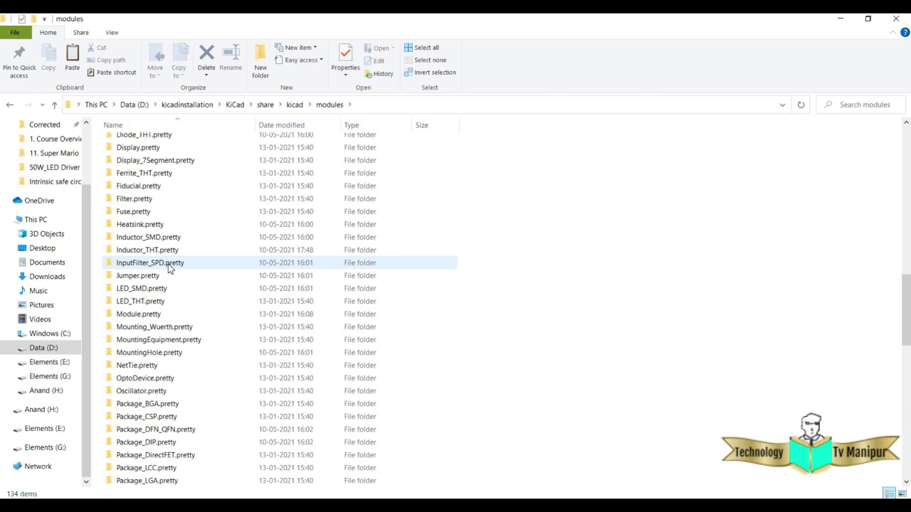
pyautogui.scroll(-2, 170, 267)
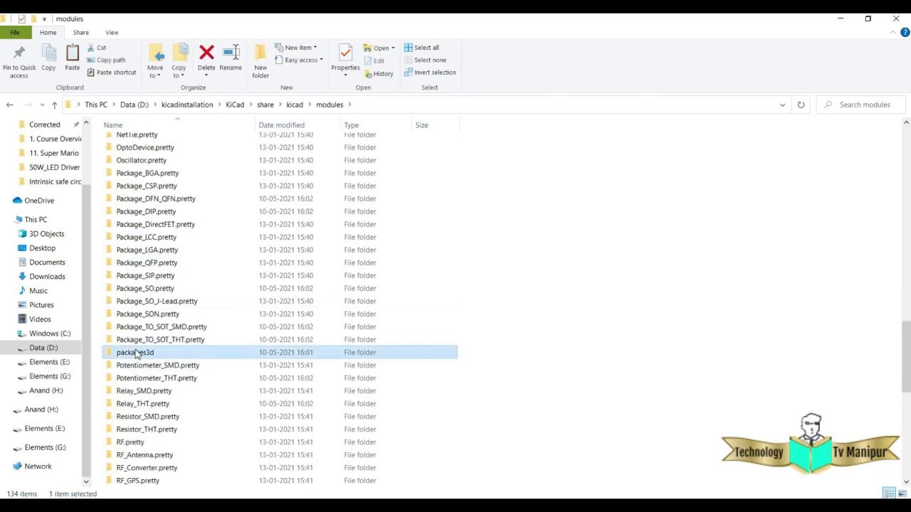
pyautogui.doubleClick(127, 351)
# Paste the copied DIOM5436X247N.step file into the Package_SO.3dshapes folder.
pyautogui.scroll(-9, 163, 298)
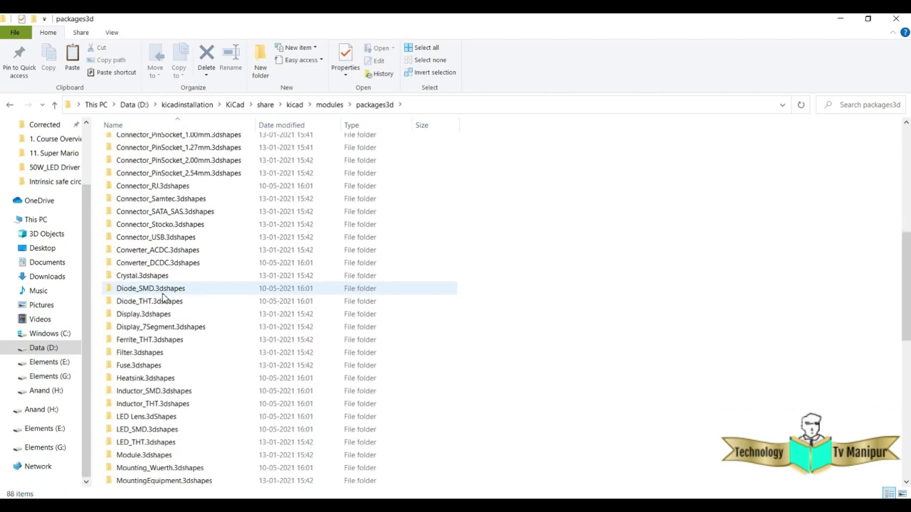
pyautogui.scroll(-1, 143, 318)
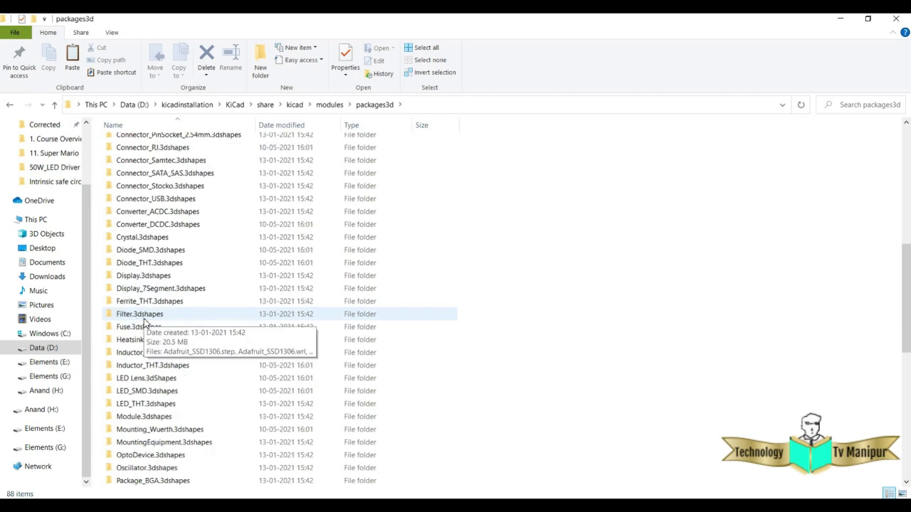
pyautogui.scroll(-2, 144, 322)
pyautogui.scroll(-1, 144, 321)
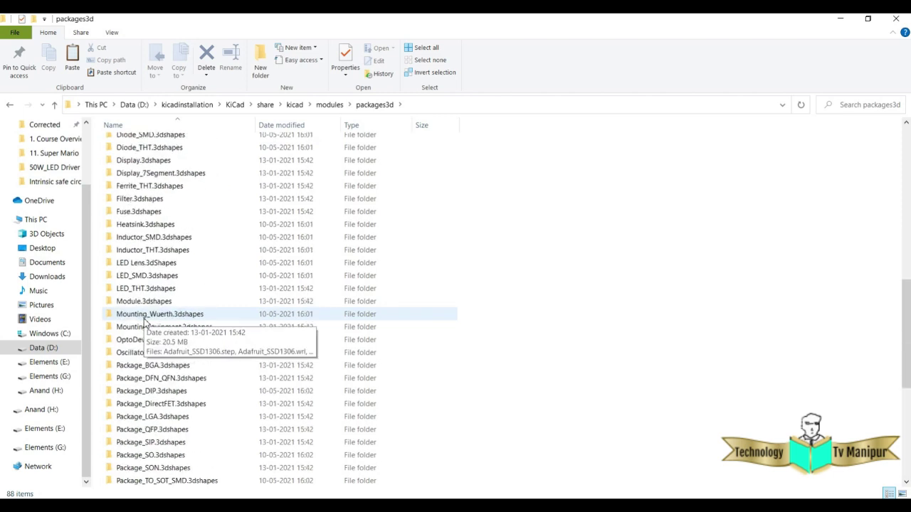
pyautogui.scroll(-2, 178, 366)
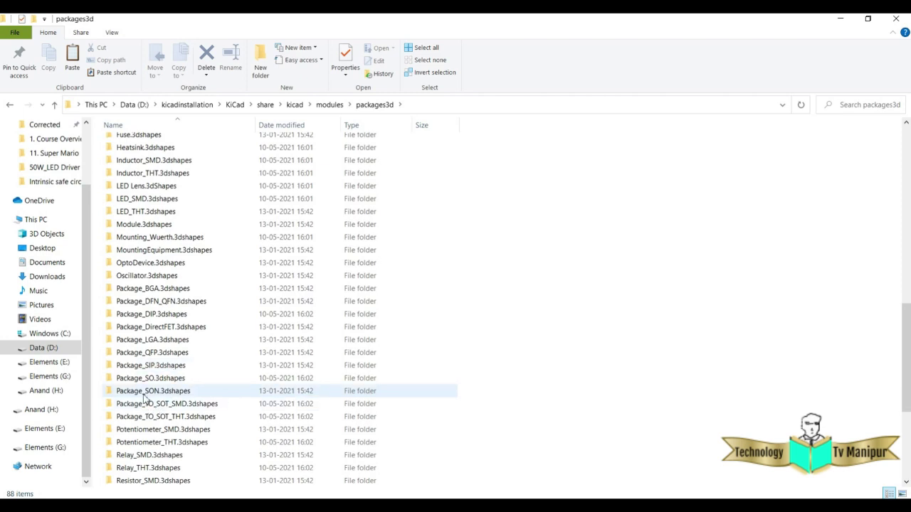
pyautogui.click(148, 382)
pyautogui.doubleClick(149, 379)
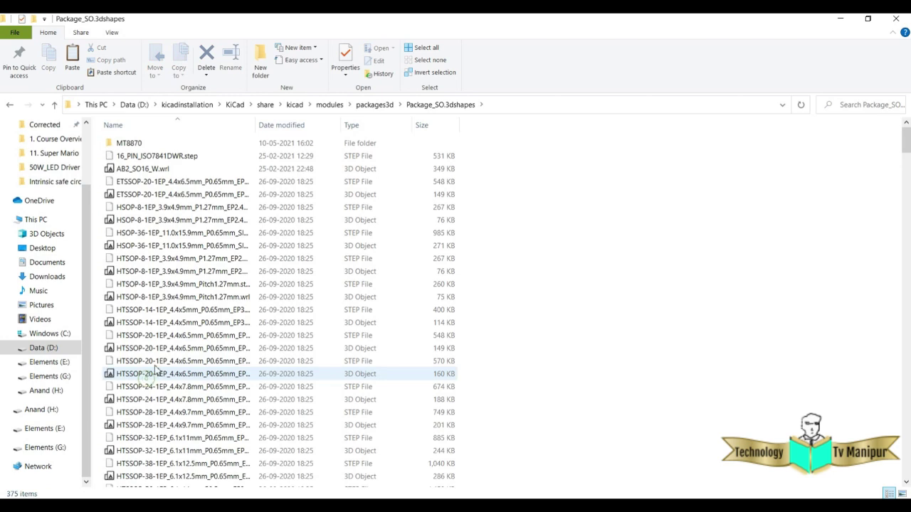
pyautogui.scroll(-4, 178, 346)
pyautogui.scroll(1, 179, 345)
pyautogui.scroll(4, 179, 345)
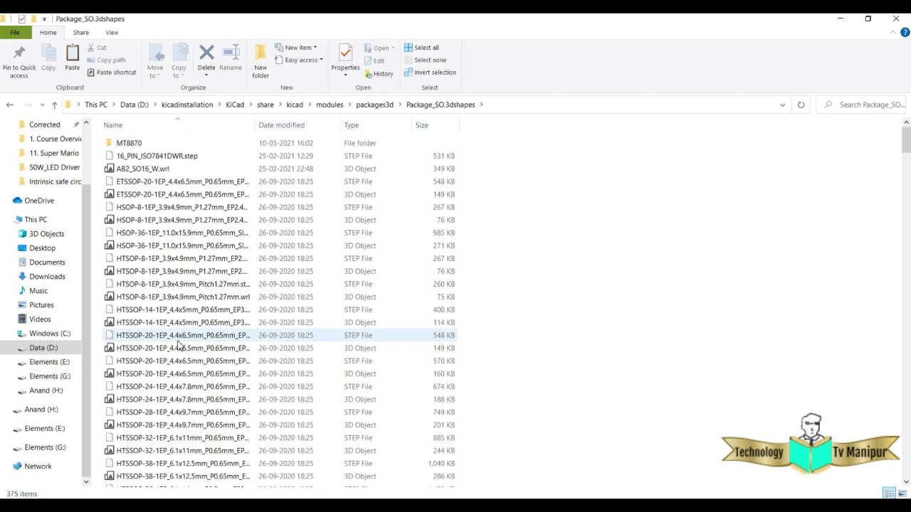
pyautogui.hotkey('ctrl', 'v')
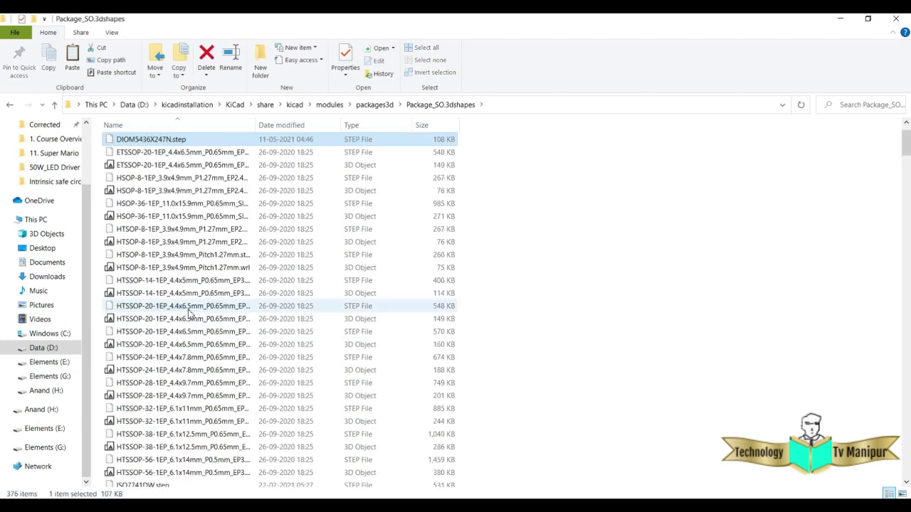
pyautogui.scroll(1, 142, 189)
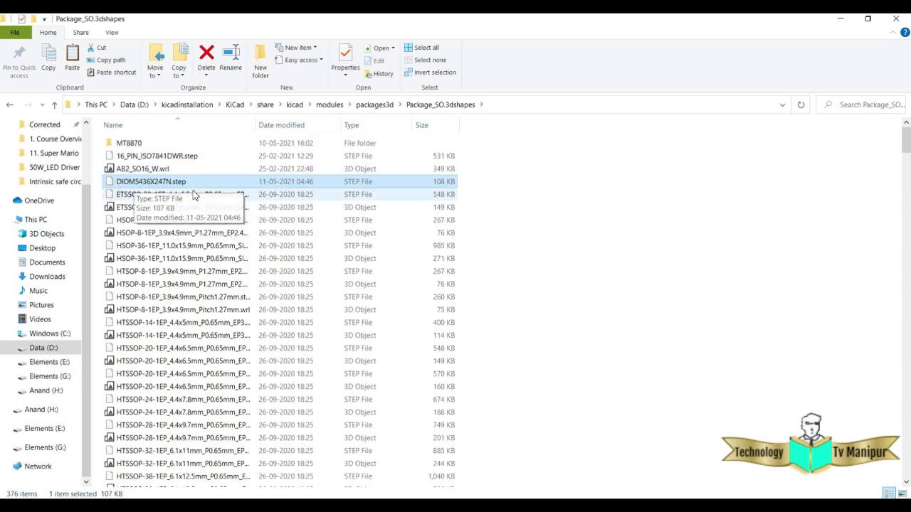
# Switch to the KiCad project window of 50W_LED Driver and open the Footprint Editor.
pyautogui.click(631, 506)
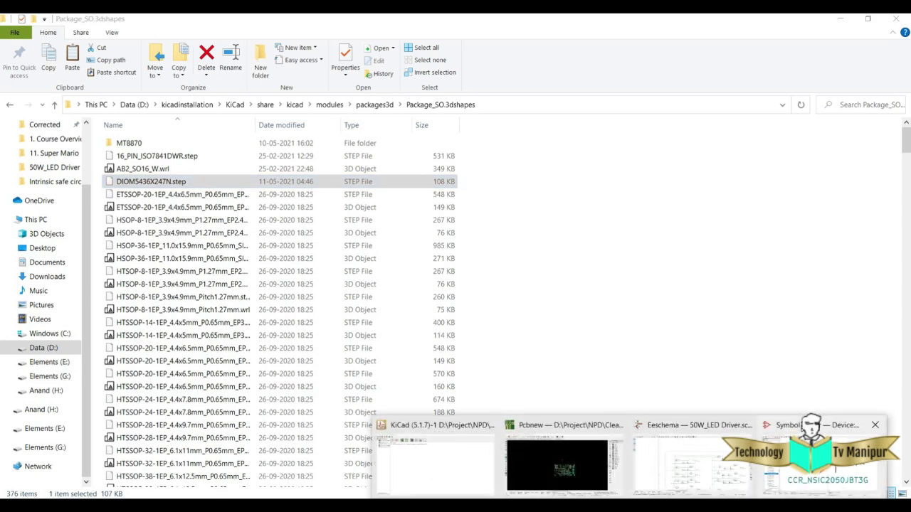
pyautogui.click(818, 462)
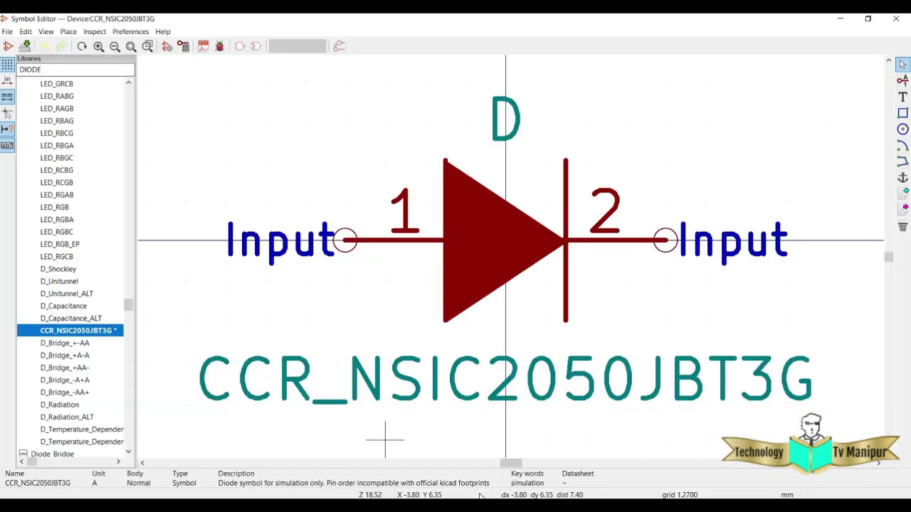
pyautogui.click(420, 460)
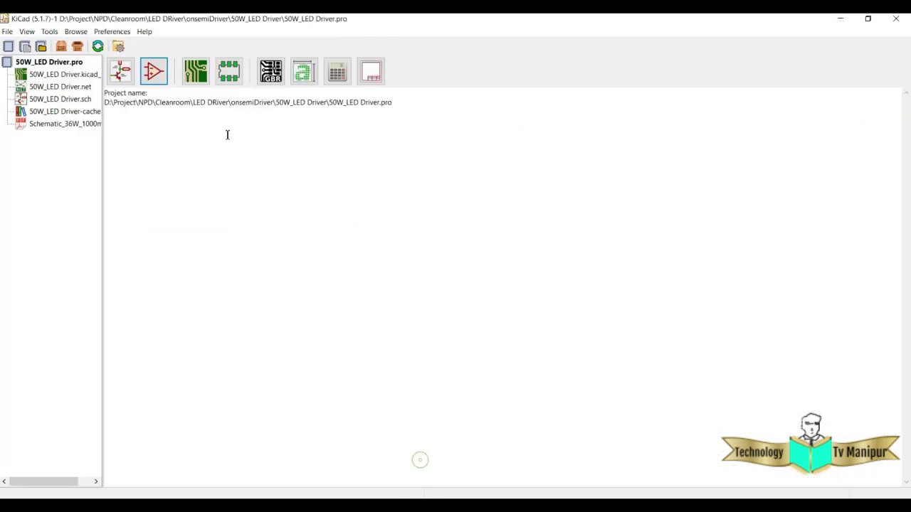
pyautogui.click(229, 71)
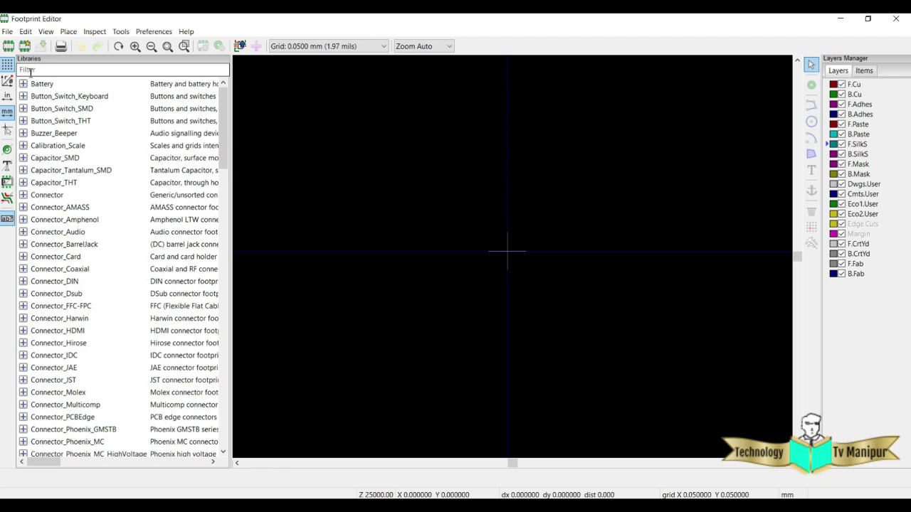
# Import the KiCad footprint DIOM5436X247N.kicad_mod from D:\Project\NPD\Cleanroom\Datasheet\DIOM5436X247N.
pyautogui.click(7, 31)
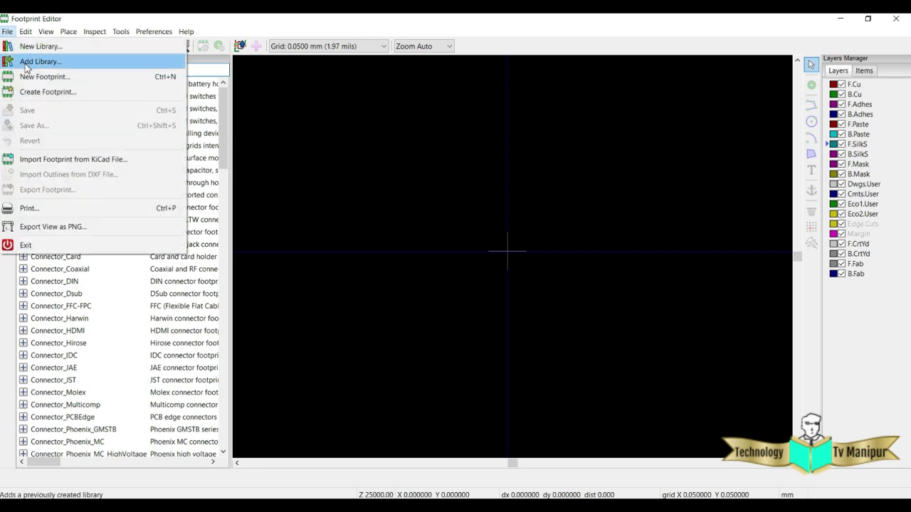
pyautogui.click(51, 165)
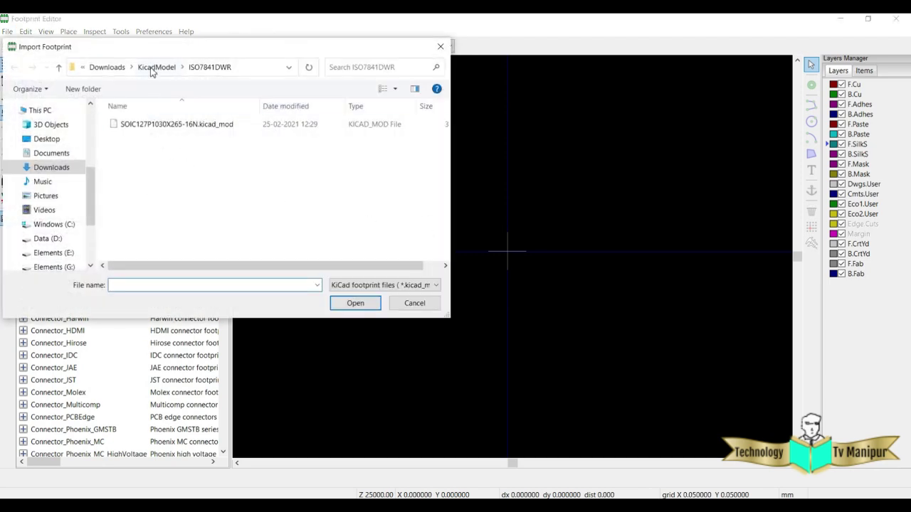
pyautogui.click(153, 68)
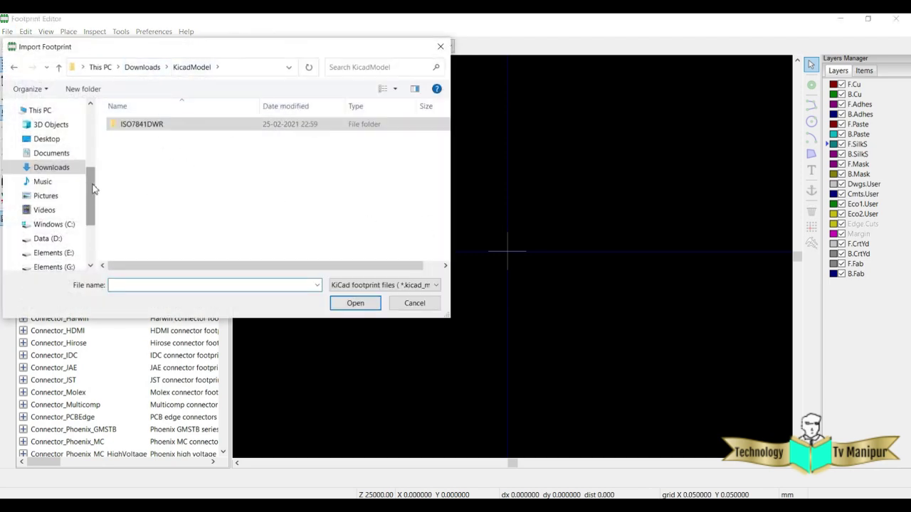
pyautogui.click(56, 240)
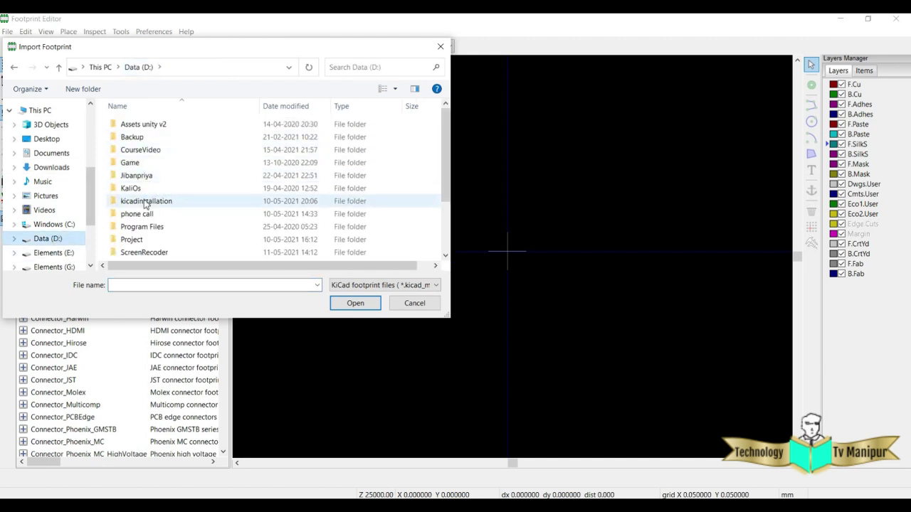
pyautogui.scroll(-1, 144, 223)
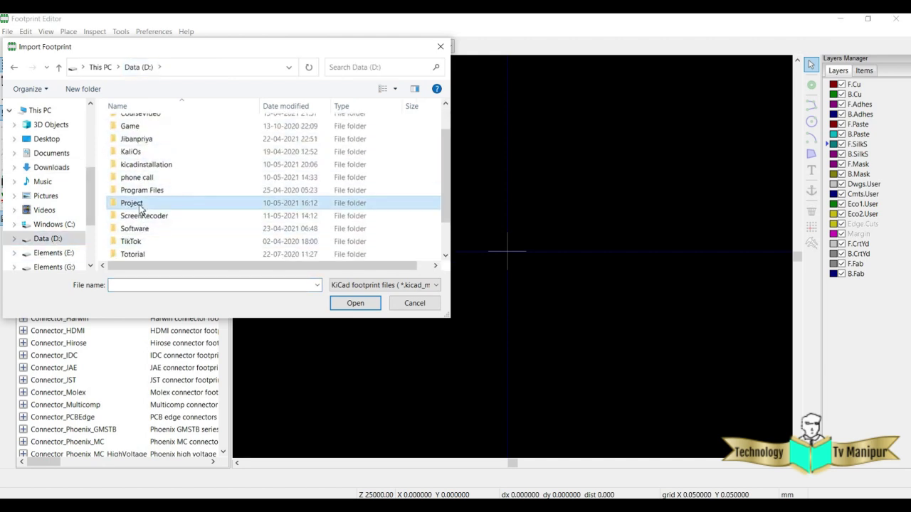
pyautogui.doubleClick(135, 203)
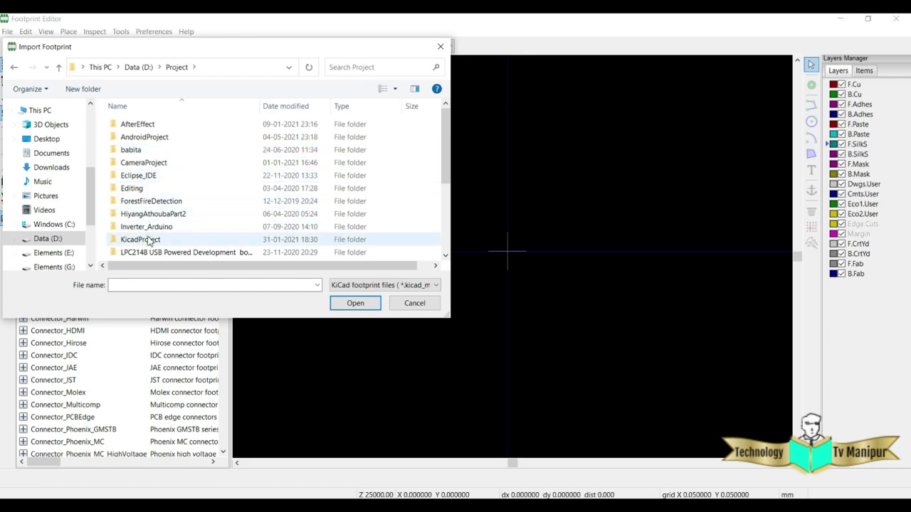
pyautogui.scroll(-3, 142, 242)
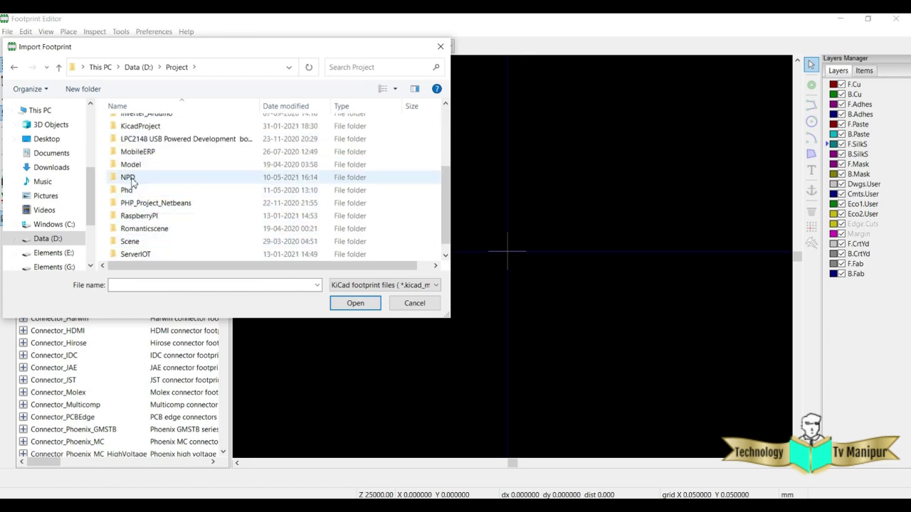
pyautogui.doubleClick(128, 178)
pyautogui.doubleClick(141, 150)
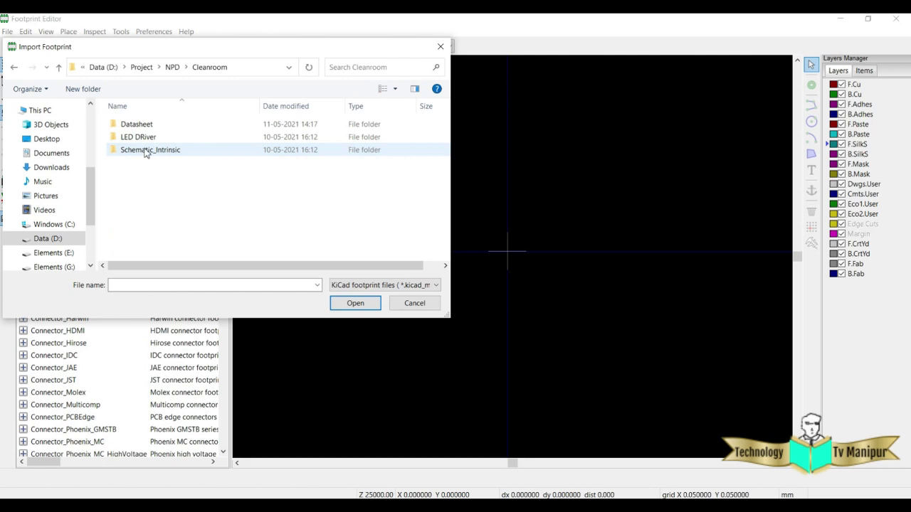
pyautogui.doubleClick(140, 125)
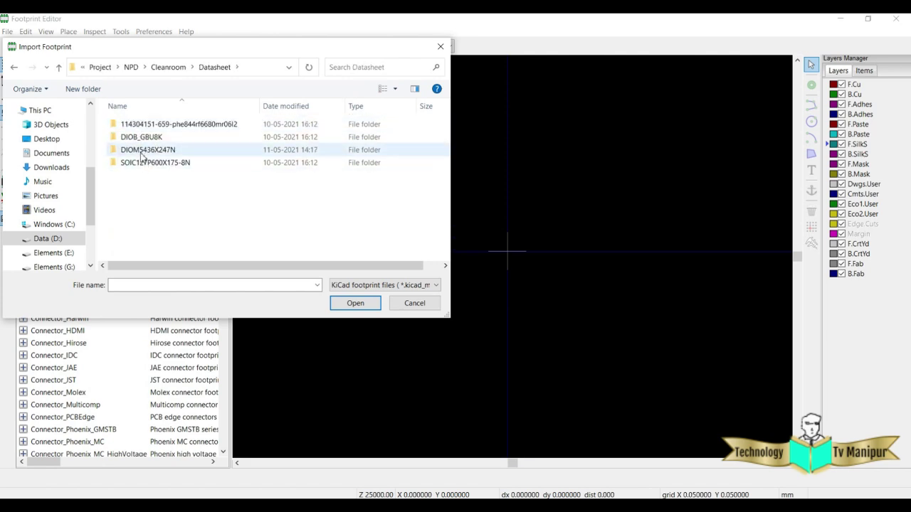
pyautogui.doubleClick(143, 150)
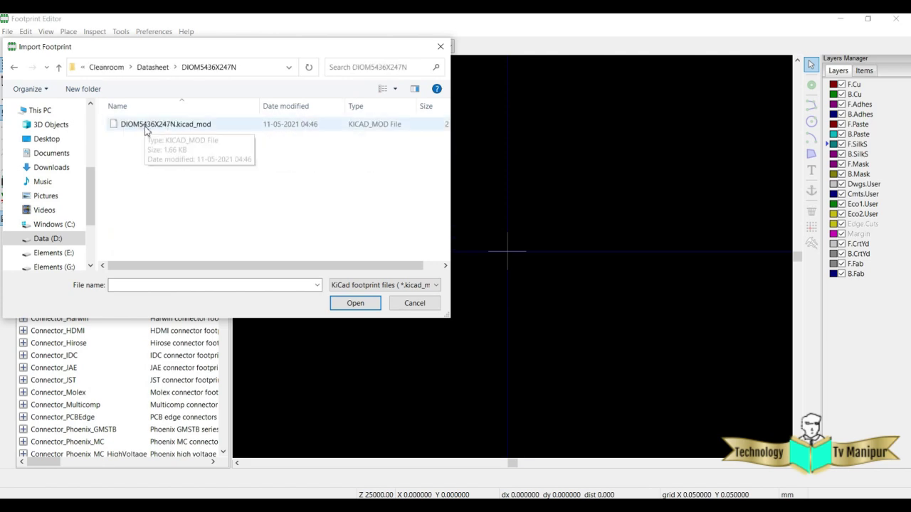
pyautogui.doubleClick(146, 127)
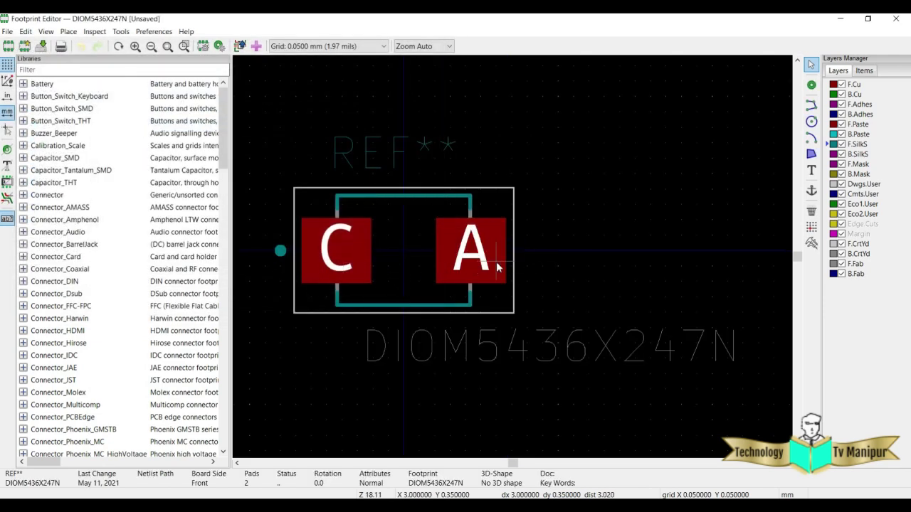
# Save the imported footprint in the Module library under the name DIOM5436X247N.
pyautogui.click(42, 46)
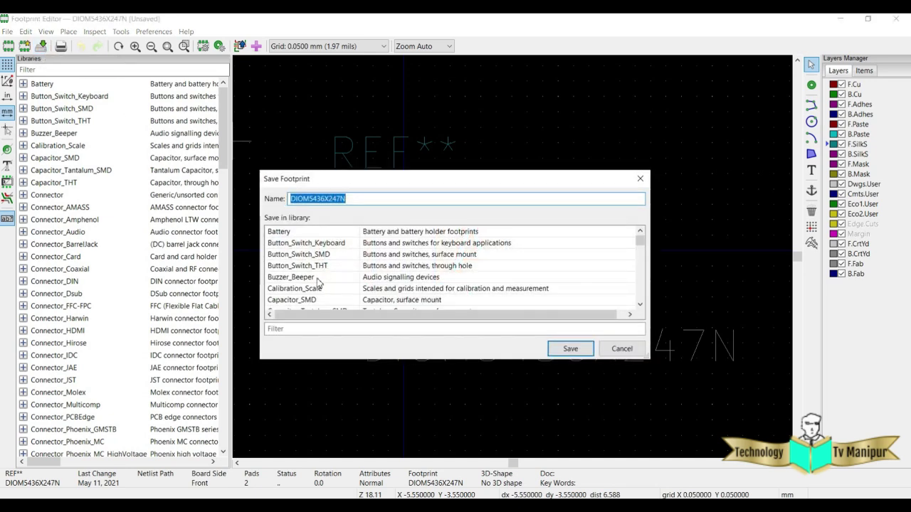
pyautogui.scroll(-2, 317, 283)
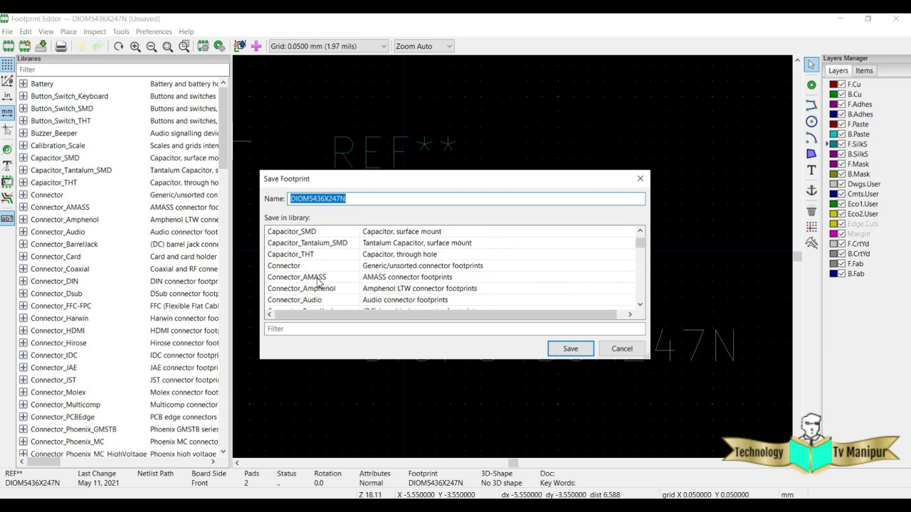
pyautogui.scroll(-1, 318, 282)
pyautogui.scroll(3, 317, 283)
pyautogui.scroll(-13, 318, 282)
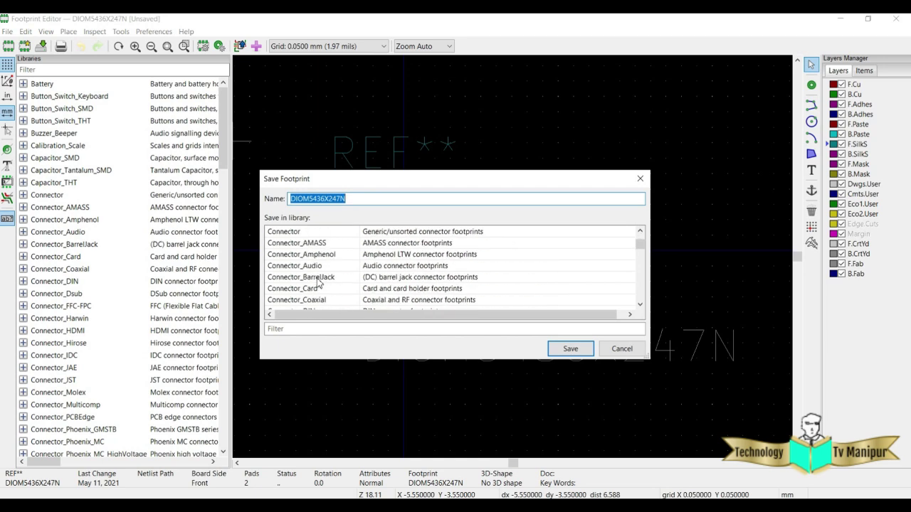
pyautogui.scroll(-4, 318, 282)
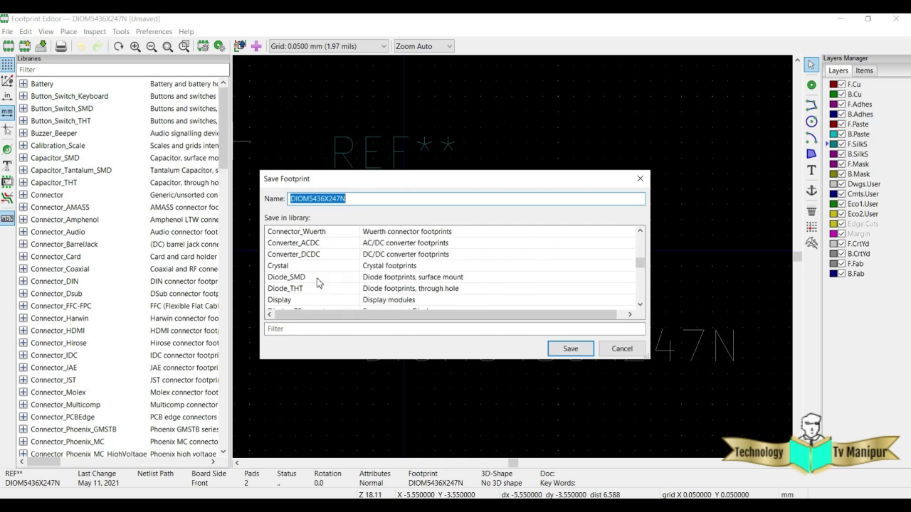
pyautogui.scroll(-1, 309, 278)
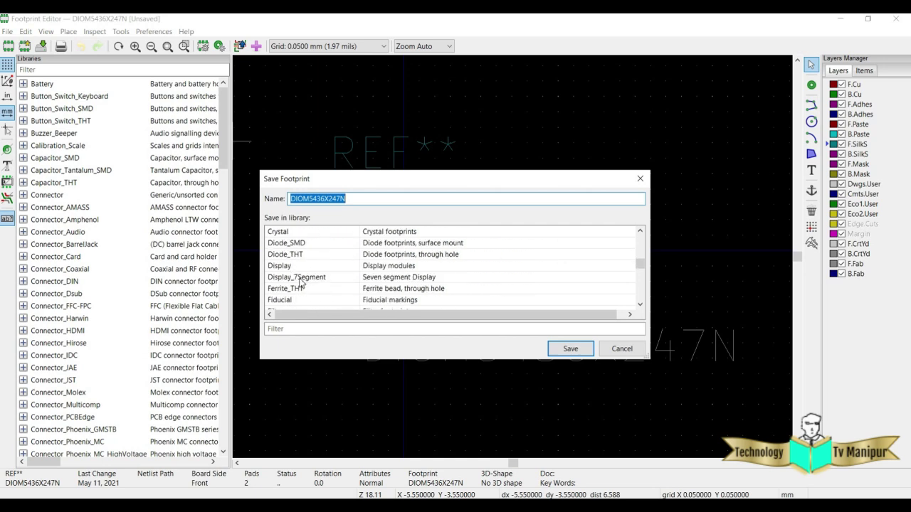
pyautogui.scroll(-2, 300, 282)
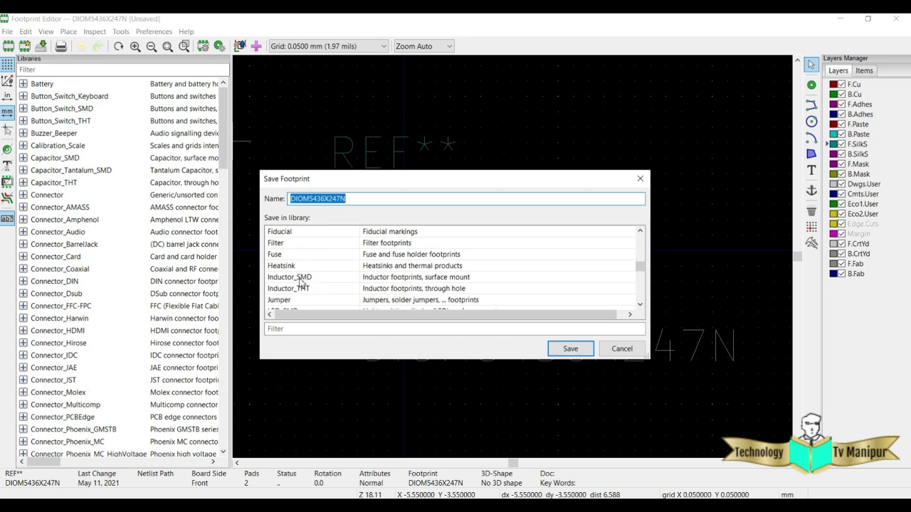
pyautogui.scroll(-2, 300, 283)
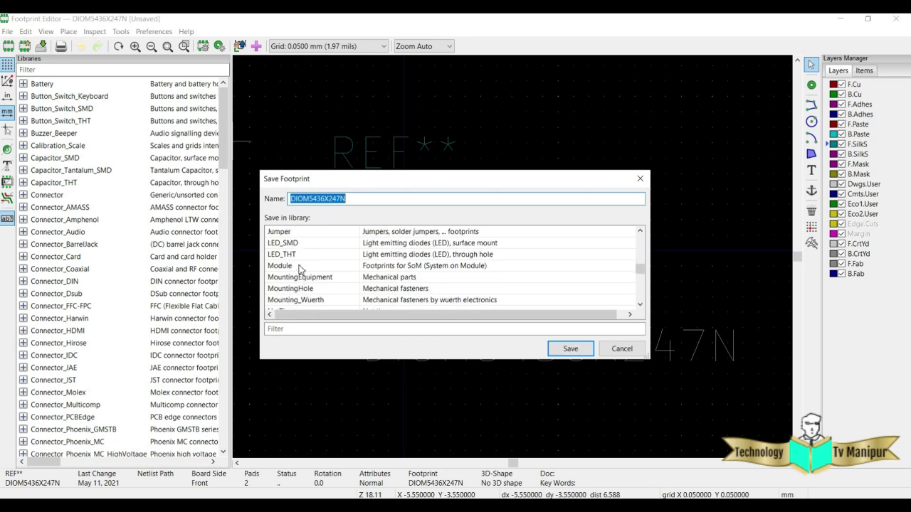
pyautogui.click(300, 267)
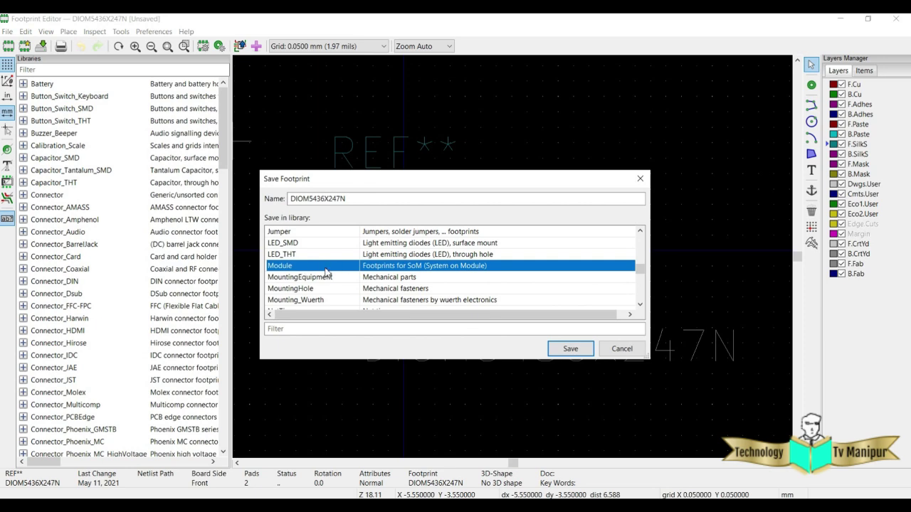
pyautogui.click(571, 348)
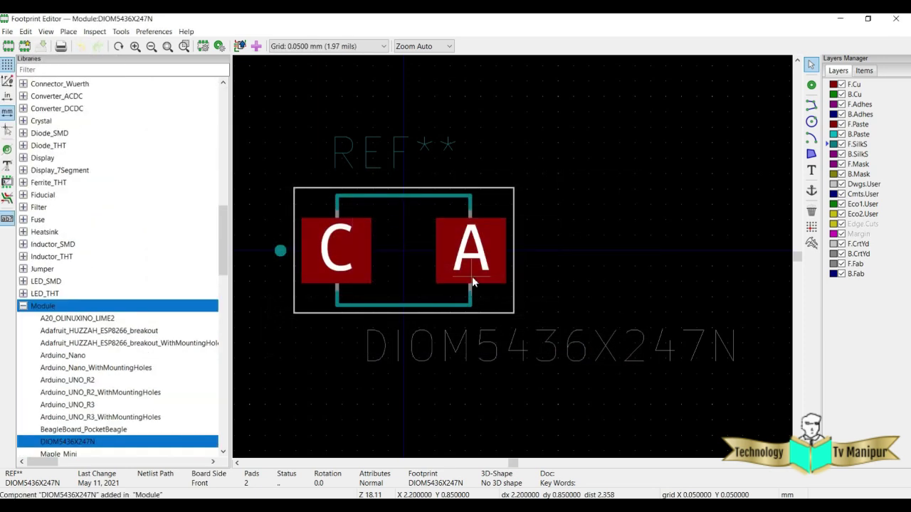
# Attach the 3D model DIOM5436X247N.step from the Package_SO.3dshapes folder in packages3d to the footprint.
pyautogui.click(203, 47)
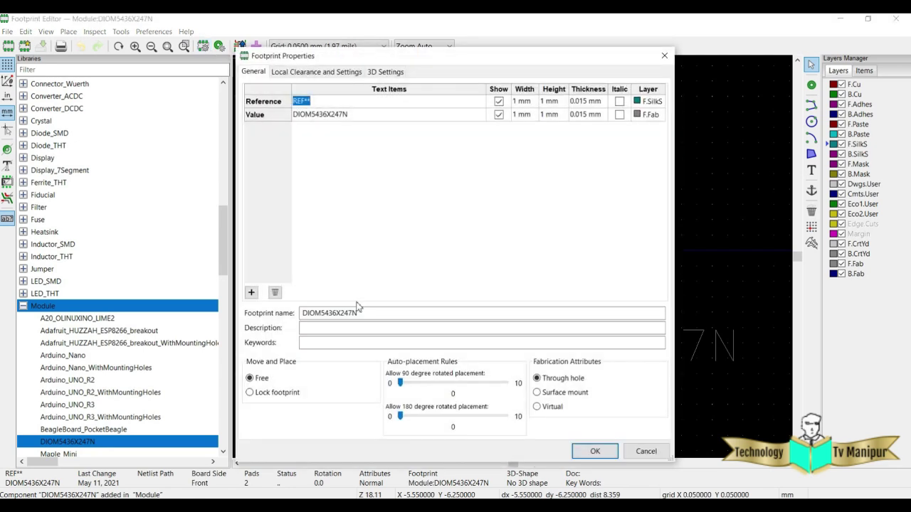
pyautogui.click(384, 74)
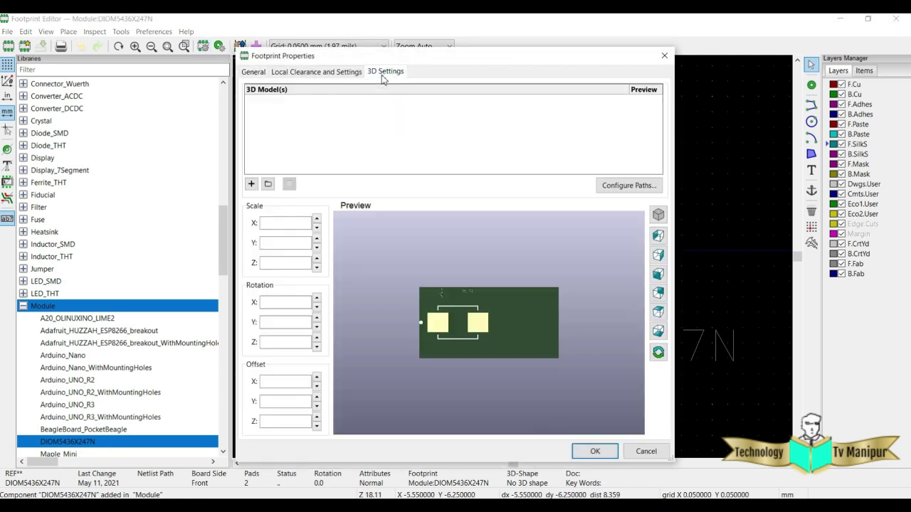
pyautogui.click(268, 184)
pyautogui.click(346, 172)
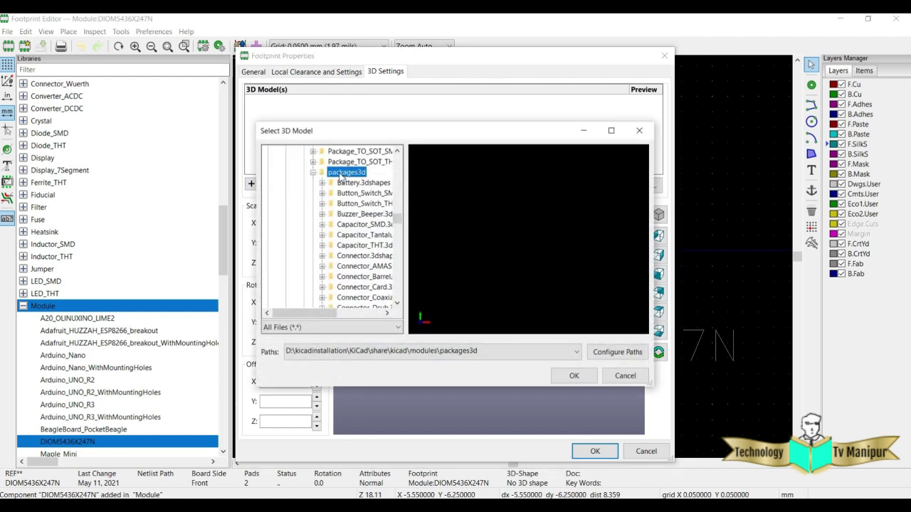
pyautogui.moveTo(323, 313); pyautogui.dragTo(346, 320)
pyautogui.scroll(-10, 335, 288)
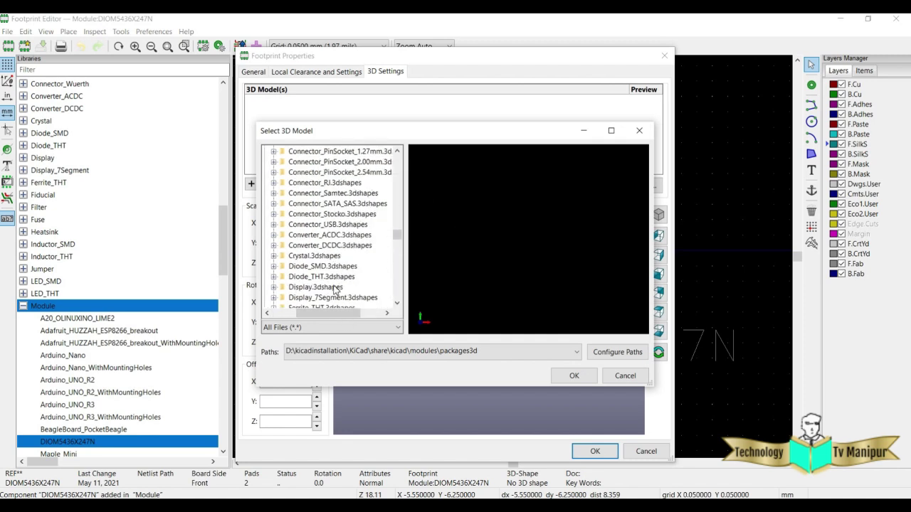
pyautogui.scroll(-5, 335, 289)
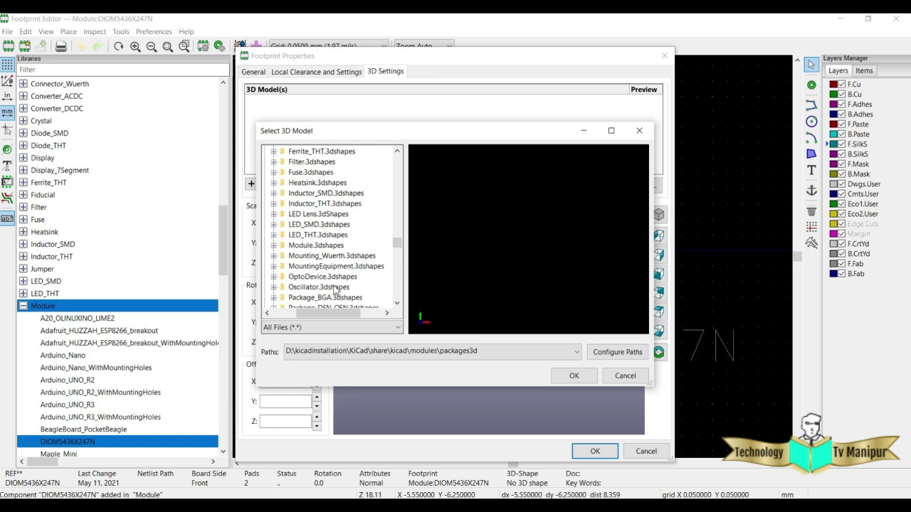
pyautogui.scroll(-2, 334, 288)
pyautogui.scroll(-1, 334, 289)
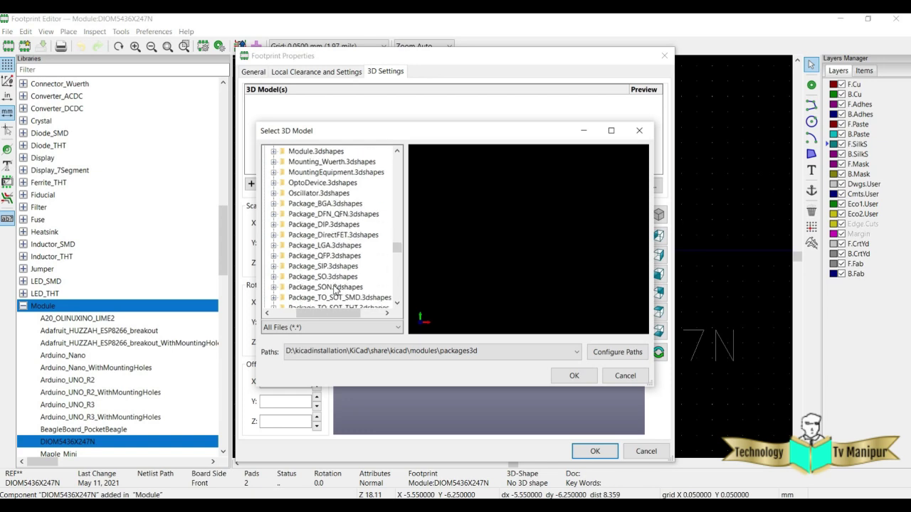
pyautogui.doubleClick(328, 277)
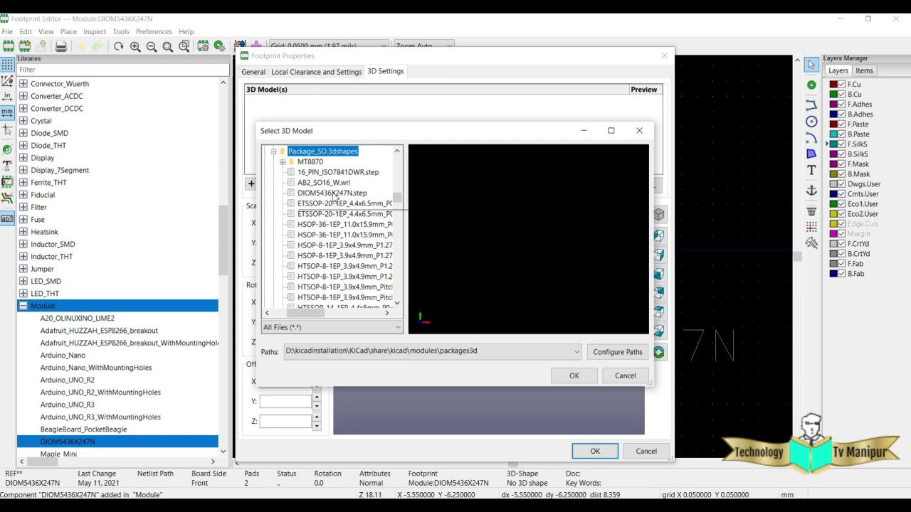
pyautogui.click(310, 193)
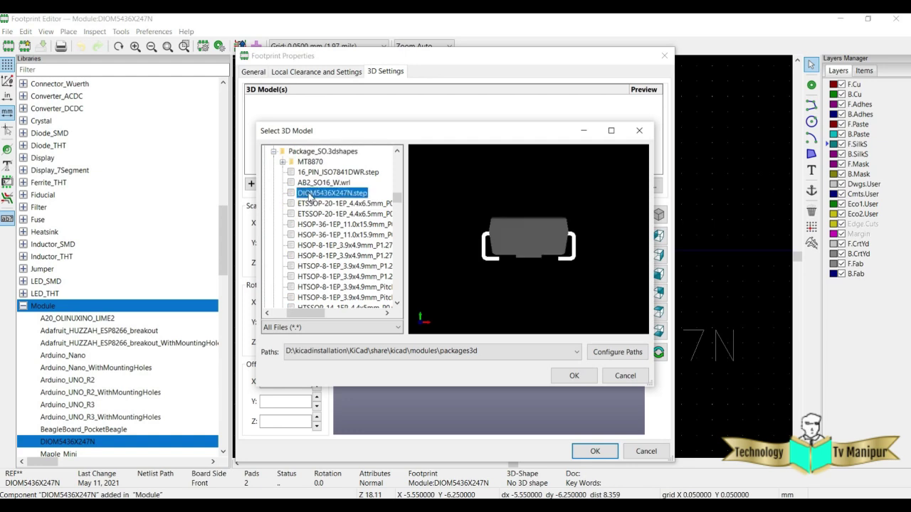
pyautogui.doubleClick(310, 194)
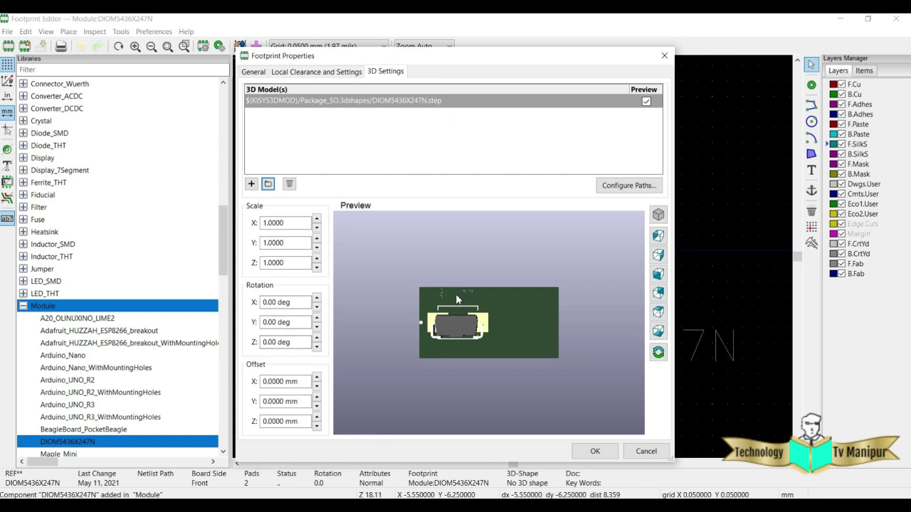
# Set the 3D model's X rotation to -90 degrees.
pyautogui.click(316, 328)
pyautogui.click(318, 318)
pyautogui.click(318, 309)
pyautogui.click(318, 308)
pyautogui.click(319, 308)
pyautogui.click(319, 309)
pyautogui.click(318, 308)
pyautogui.click(317, 307)
pyautogui.click(317, 307)
pyautogui.click(316, 307)
pyautogui.click(317, 307)
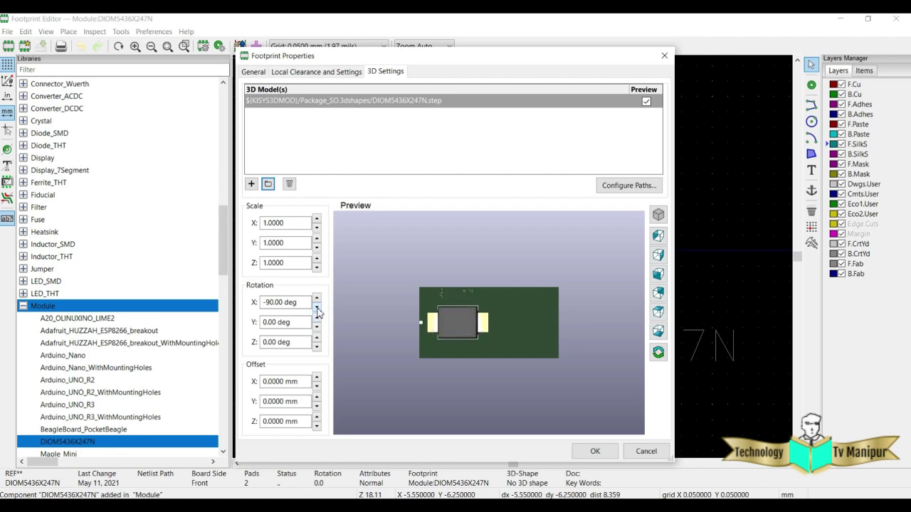
# Set the 3D model's Z offset to 1.5 mm, checking it from the side, and save the footprint.
pyautogui.click(659, 277)
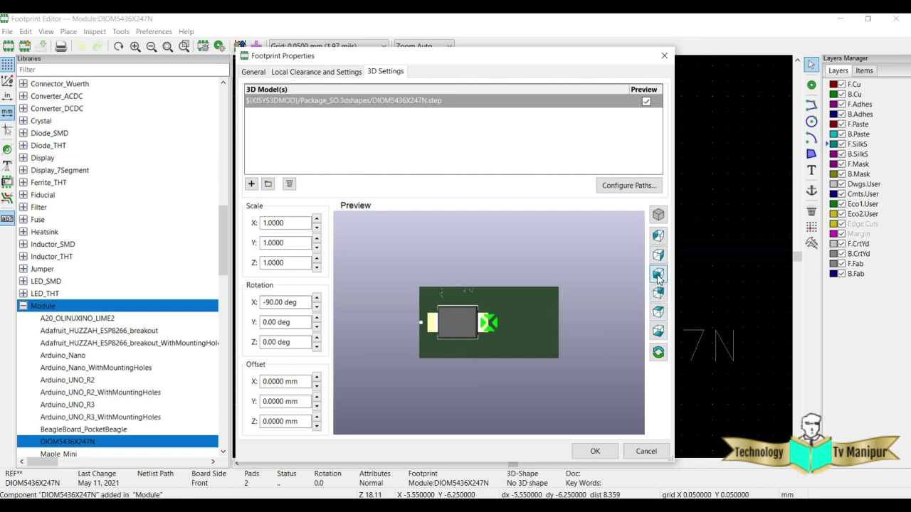
pyautogui.click(658, 276)
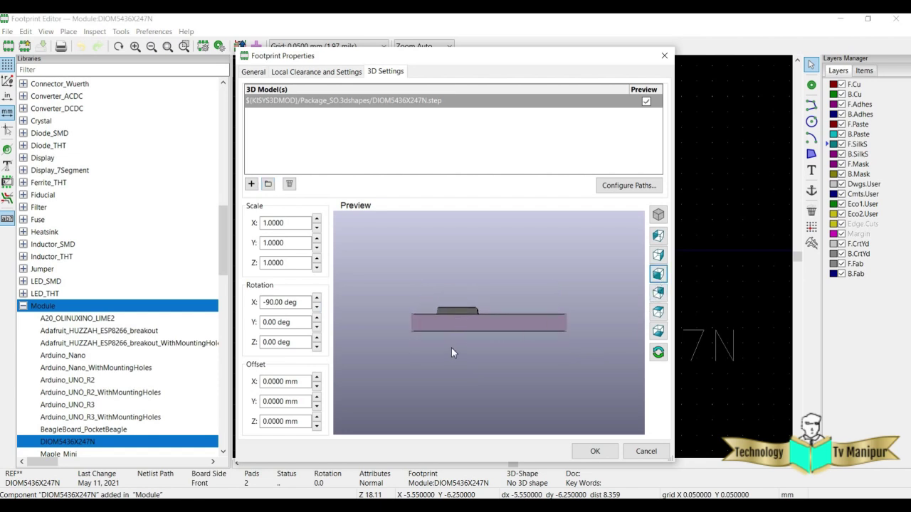
pyautogui.click(317, 399)
pyautogui.click(317, 405)
pyautogui.click(317, 417)
pyautogui.click(319, 417)
pyautogui.moveTo(435, 357); pyautogui.dragTo(445, 378)
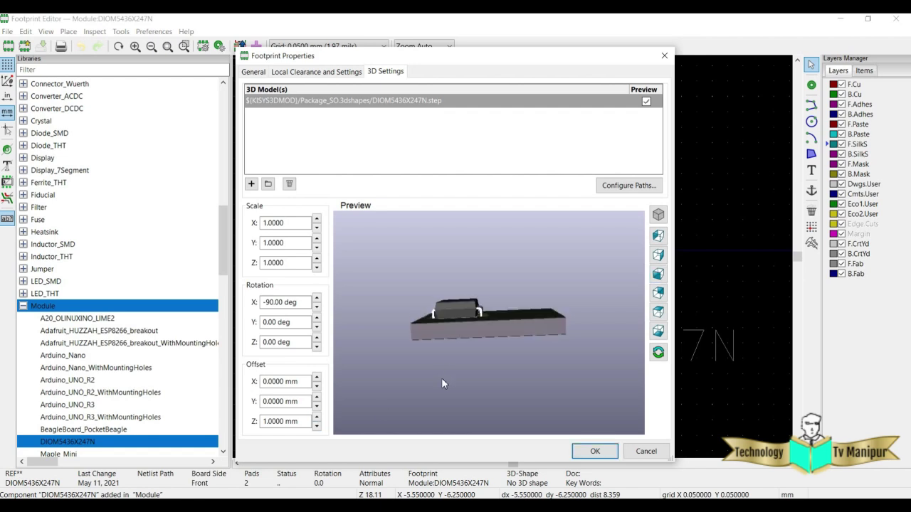
pyautogui.click(317, 418)
pyautogui.moveTo(458, 357); pyautogui.dragTo(464, 340)
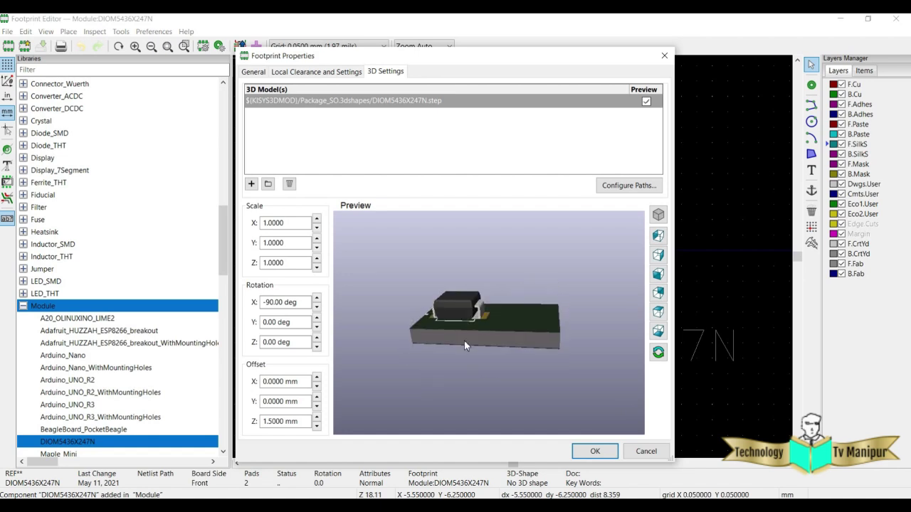
pyautogui.click(604, 448)
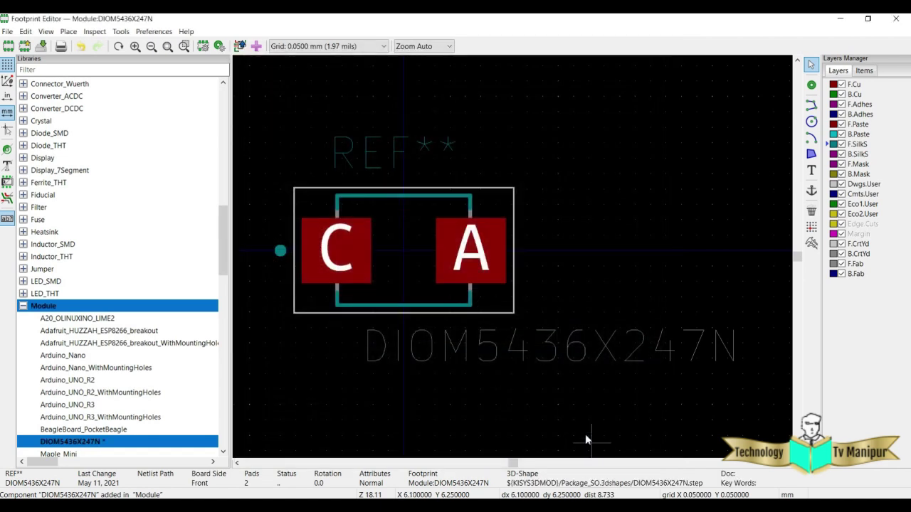
pyautogui.click(41, 45)
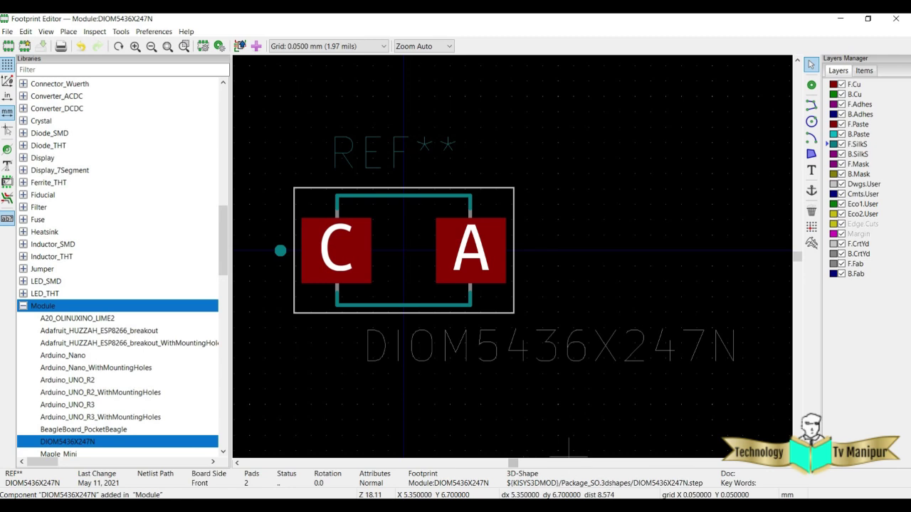
# Switch to the Symbol Editor and assign the footprint DIOM5436X247N from the Module library to the CCR_NSIC2050JBT3G symbol.
pyautogui.click(722, 463)
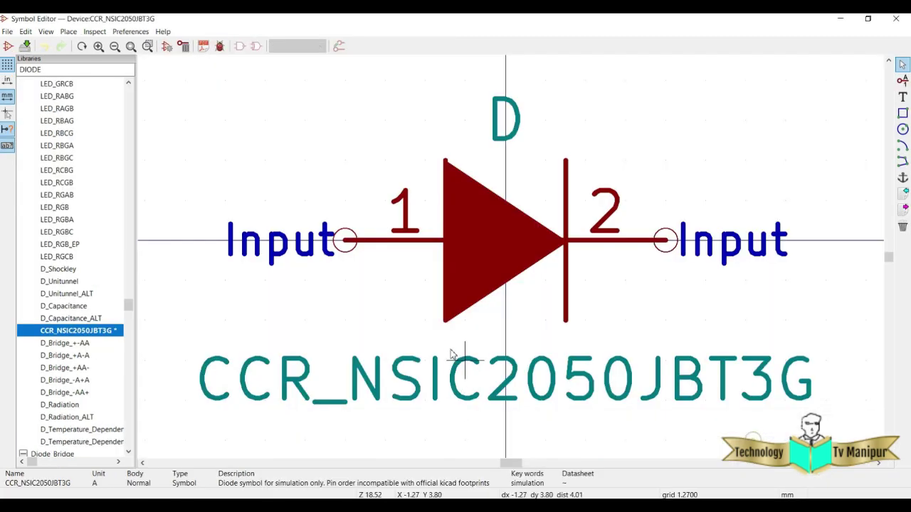
pyautogui.click(167, 45)
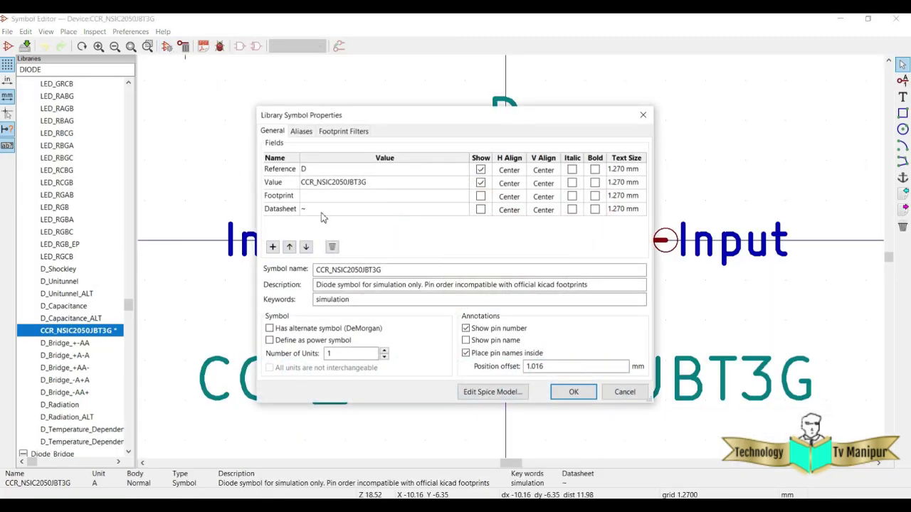
pyautogui.click(440, 200)
pyautogui.click(464, 198)
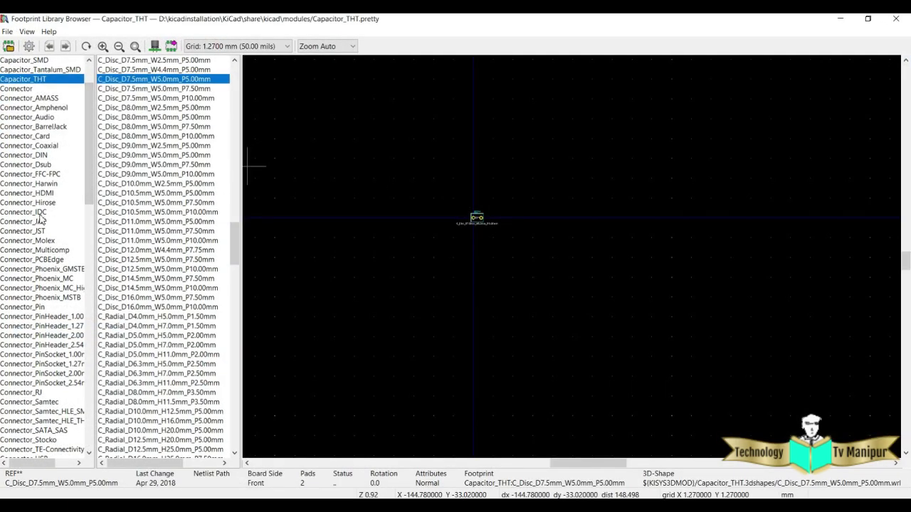
pyautogui.scroll(-1, 40, 216)
pyautogui.scroll(-4, 41, 217)
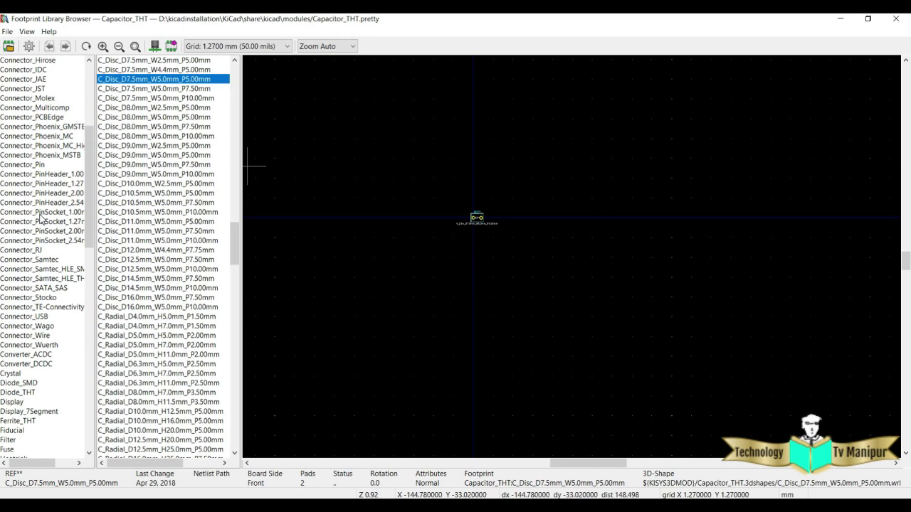
pyautogui.scroll(-2, 40, 218)
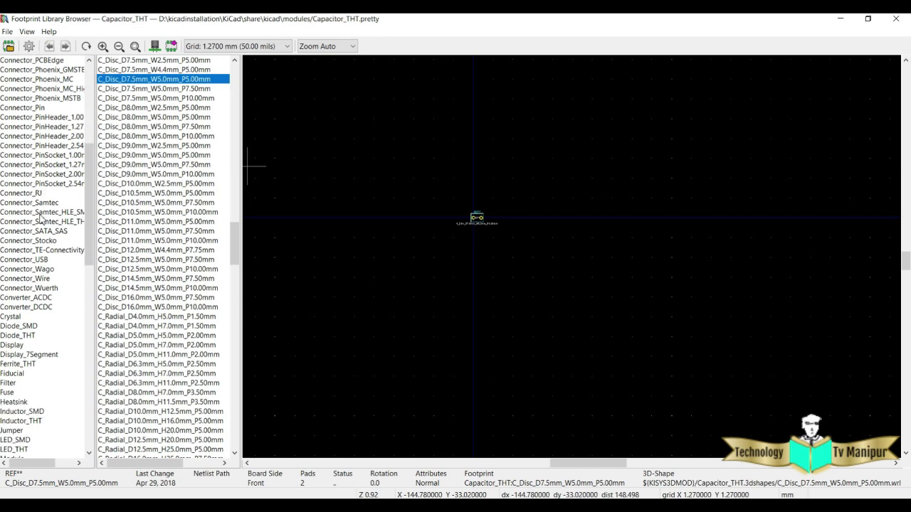
pyautogui.click(40, 213)
pyautogui.press('m')
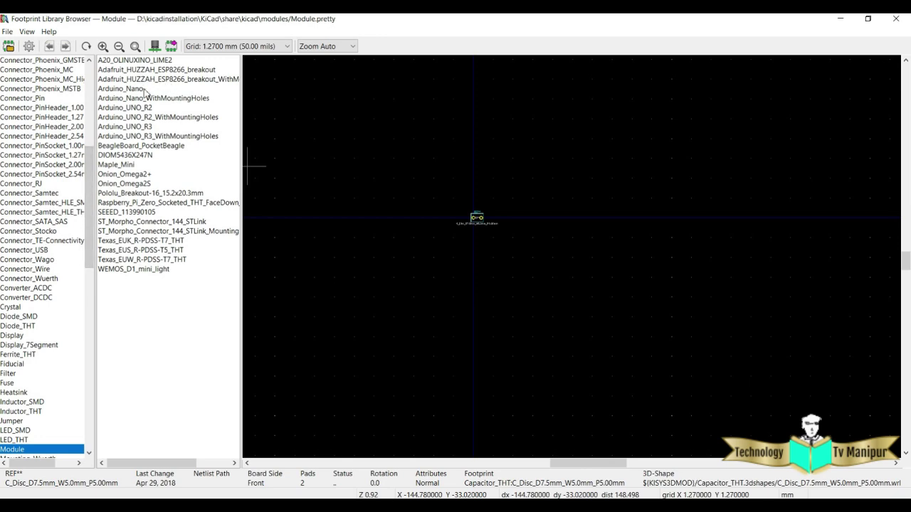
pyautogui.click(137, 155)
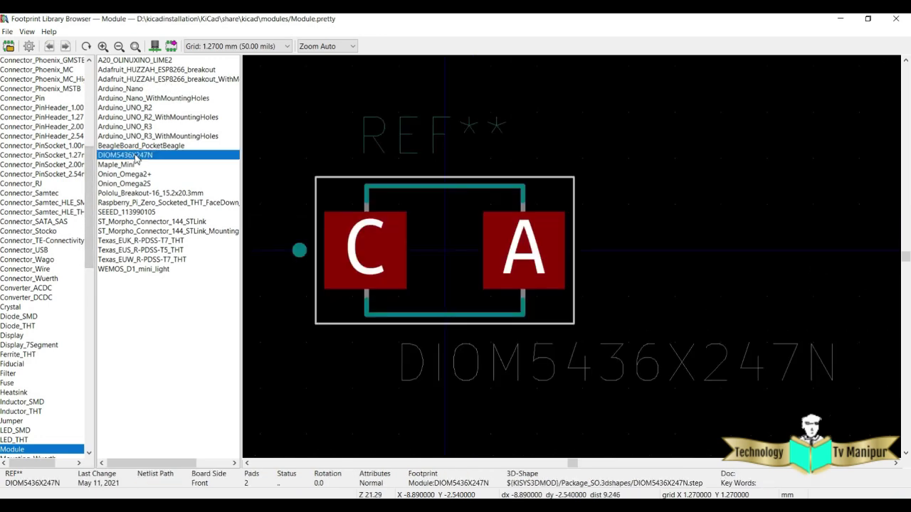
pyautogui.doubleClick(137, 156)
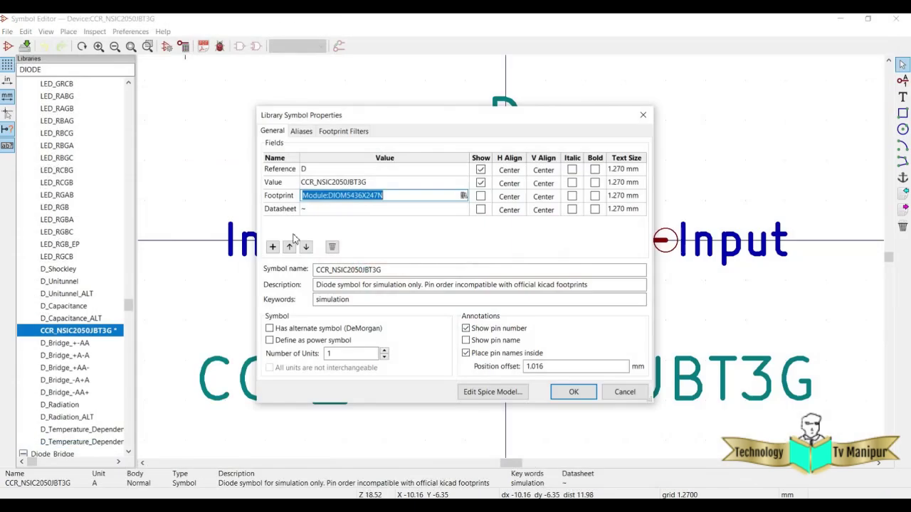
# Clear the symbol's description and copy the part number NSIC2050JBT3G from the symbol name.
pyautogui.click(345, 211)
pyautogui.click(345, 211)
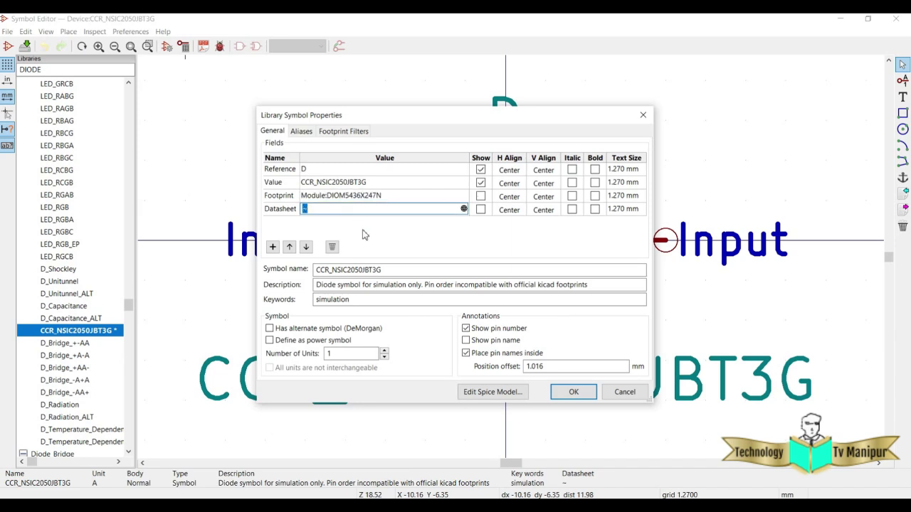
pyautogui.press('Tab')
pyautogui.press('Tab')
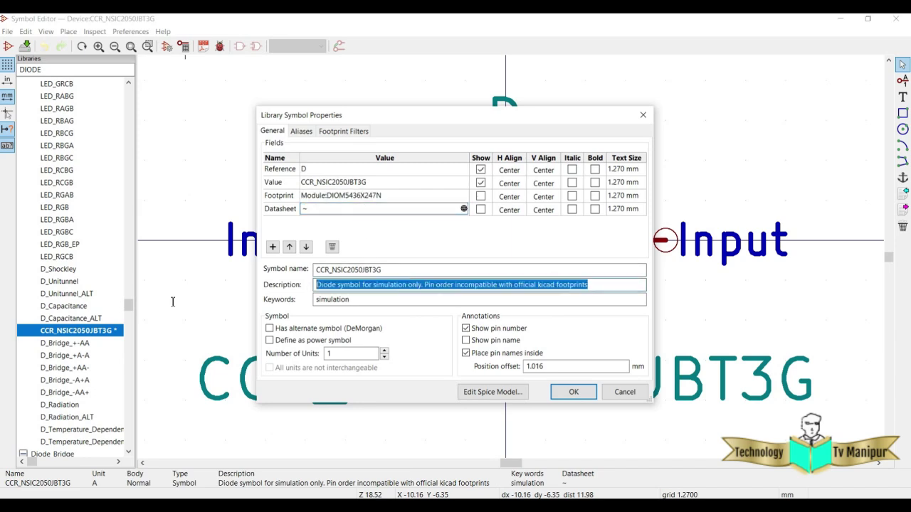
pyautogui.press('BackSpace')
pyautogui.moveTo(332, 271); pyautogui.dragTo(409, 275)
pyautogui.hotkey('ctrl', 'c')
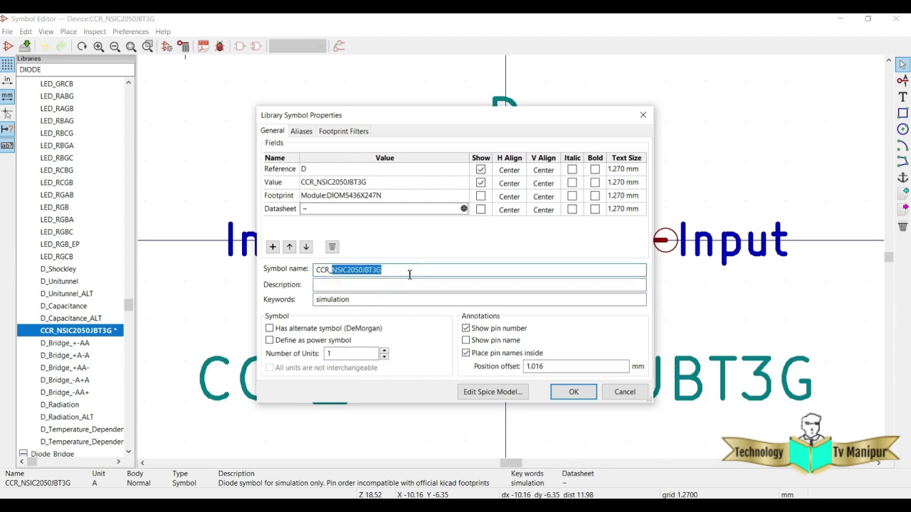
# Switch to the browser, dismiss the SnapEDA download pop-up and open digikey.com in a new tab.
pyautogui.hotkey('alt', 'Tab')
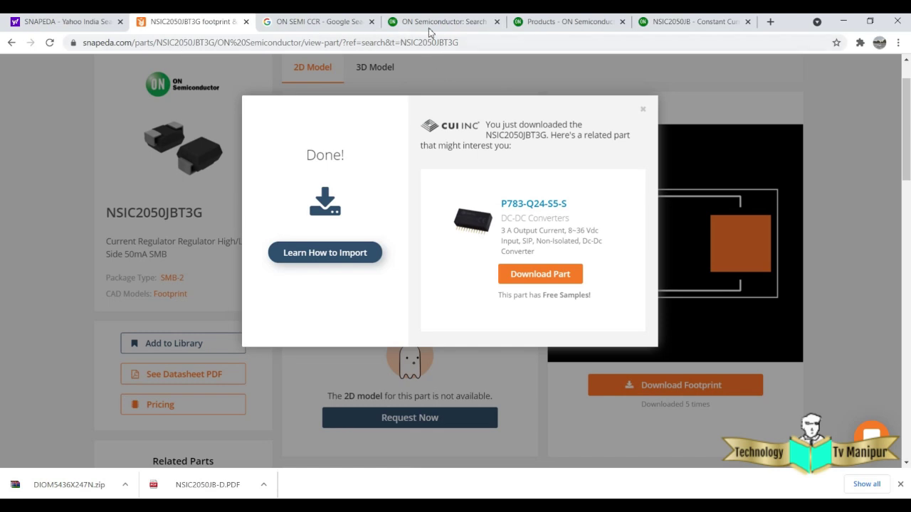
pyautogui.click(643, 109)
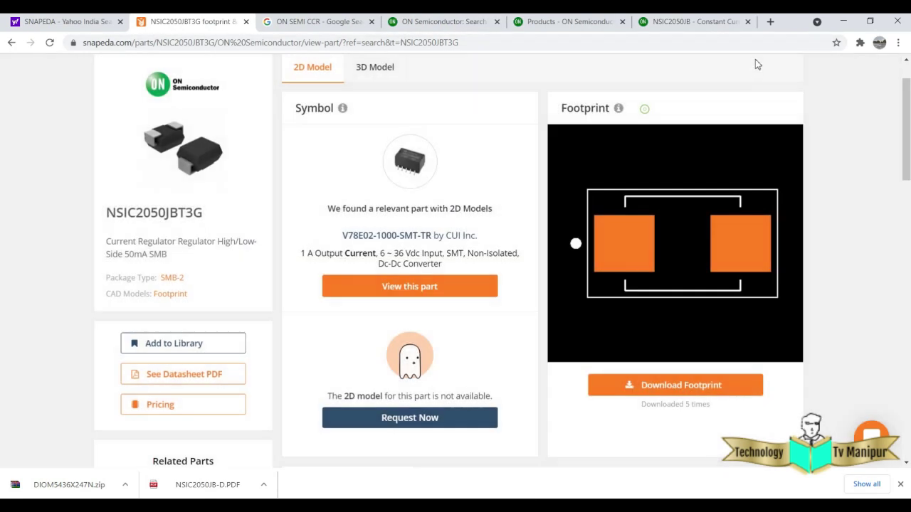
pyautogui.click(770, 22)
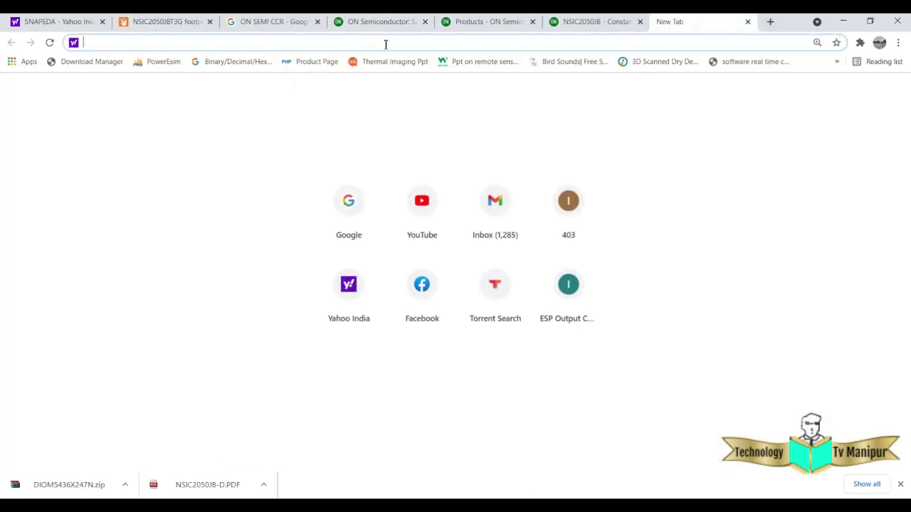
pyautogui.write('DIGIKEY')
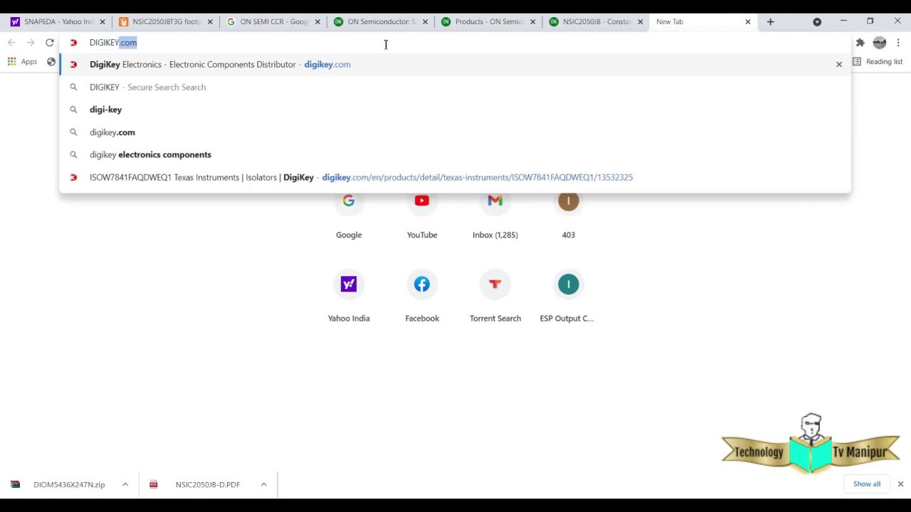
pyautogui.press('Return')
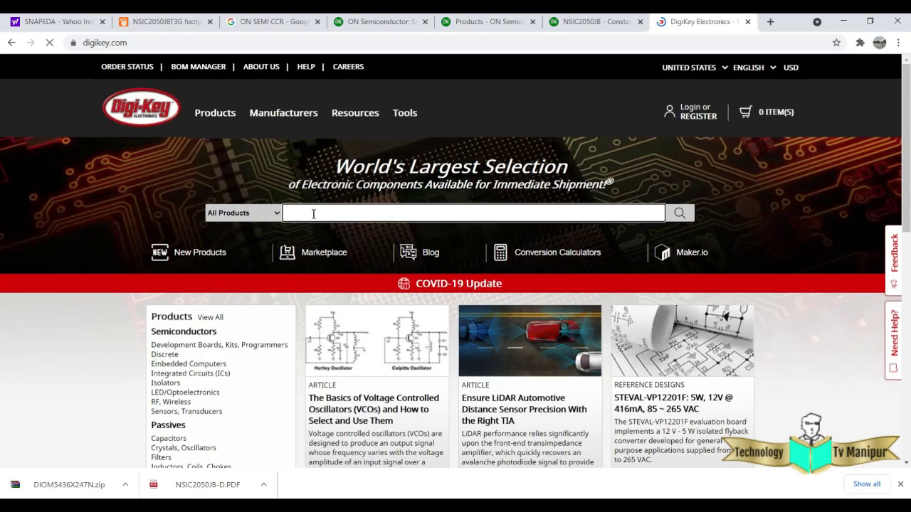
# Look up NSIC2050JBT3G on Digi-Key and copy the detailed description from the first exact match.
pyautogui.click(313, 214)
pyautogui.hotkey('ctrl', 'v')
pyautogui.click(678, 217)
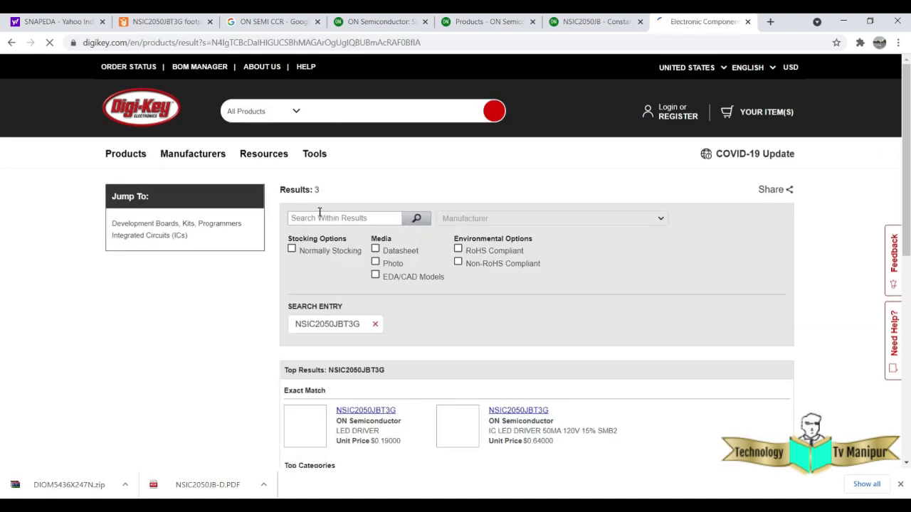
pyautogui.scroll(-3, 438, 287)
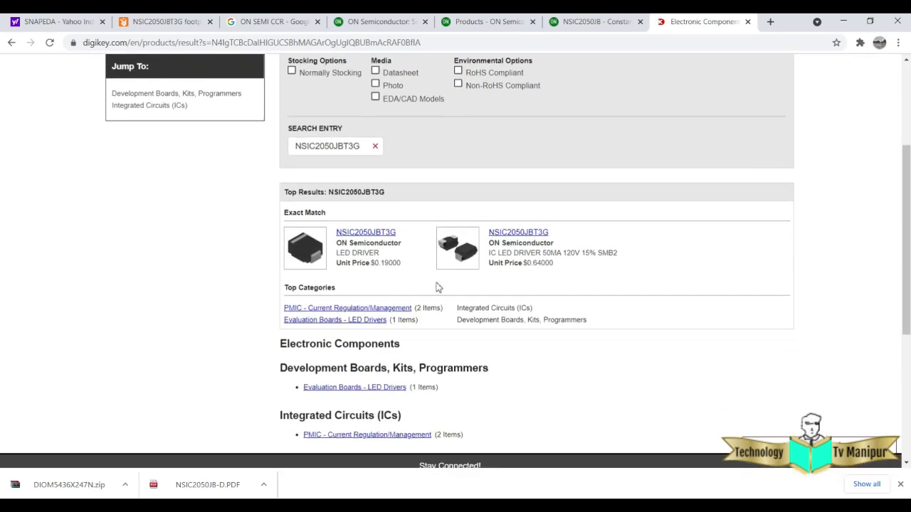
pyautogui.click(377, 235)
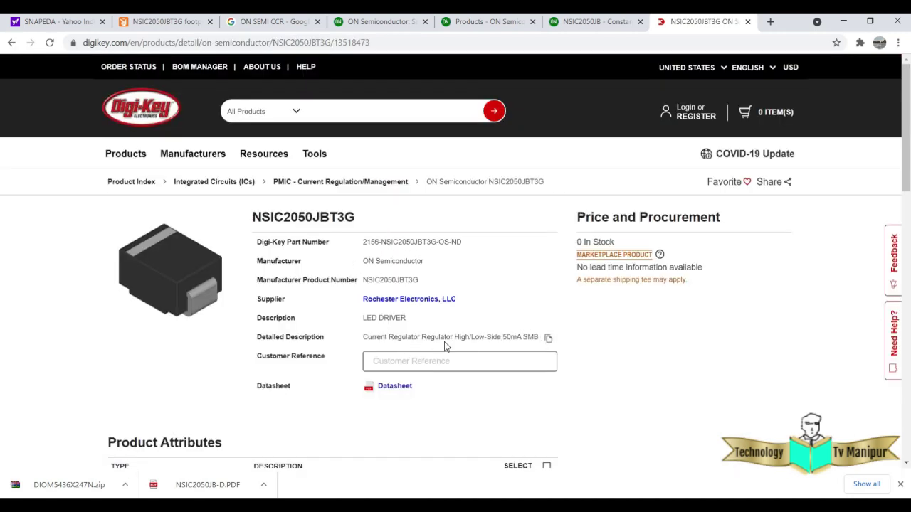
pyautogui.click(549, 340)
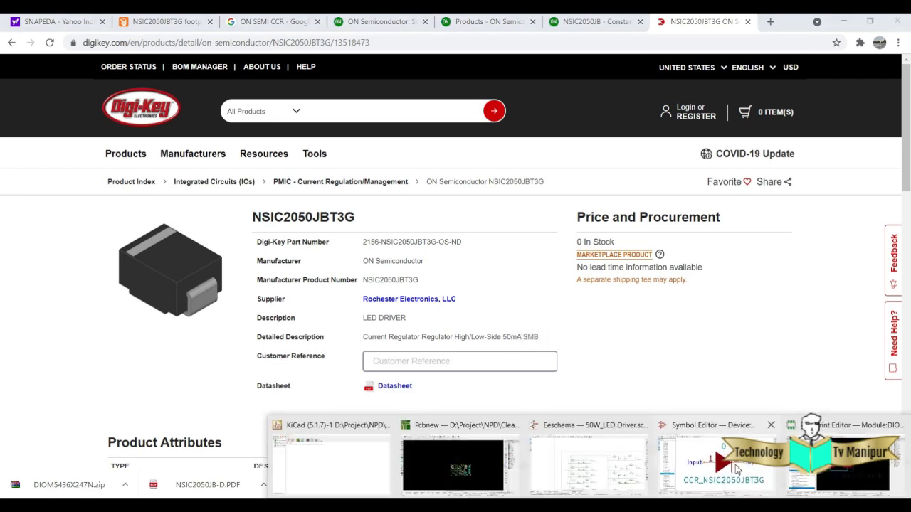
# Switch to the Symbol Editor and set the description to "Current Regulator Regulator High/Low-Side 50mA SMB" and the keywords to "CCR 50mA".
pyautogui.click(840, 463)
pyautogui.click(724, 462)
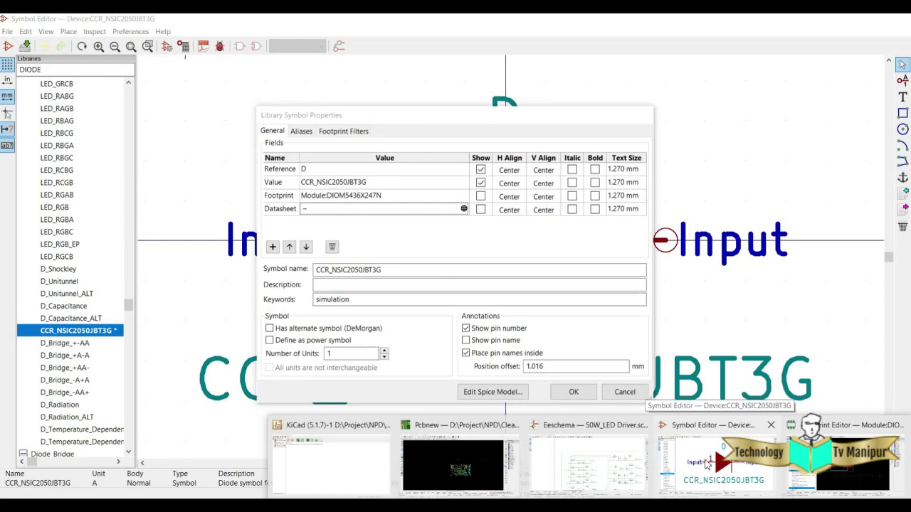
pyautogui.click(716, 448)
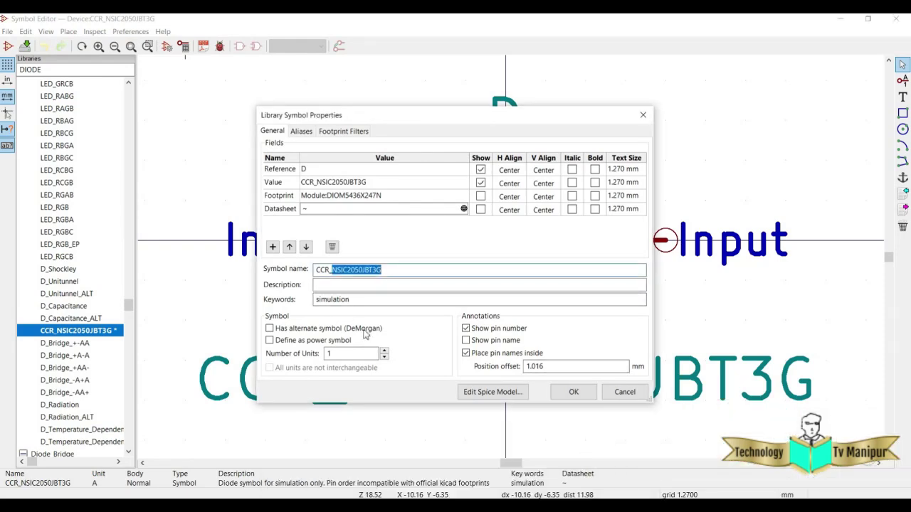
pyautogui.click(327, 284)
pyautogui.hotkey('ctrl', 'v')
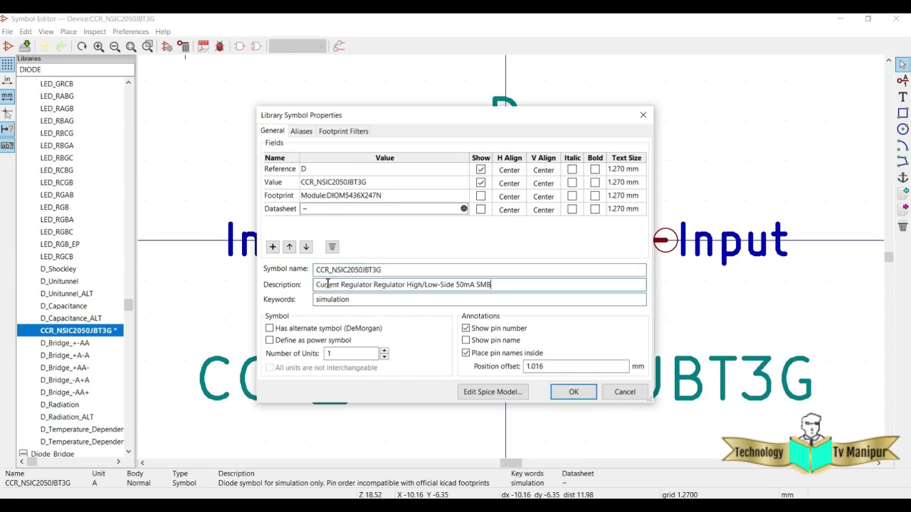
pyautogui.press('Tab')
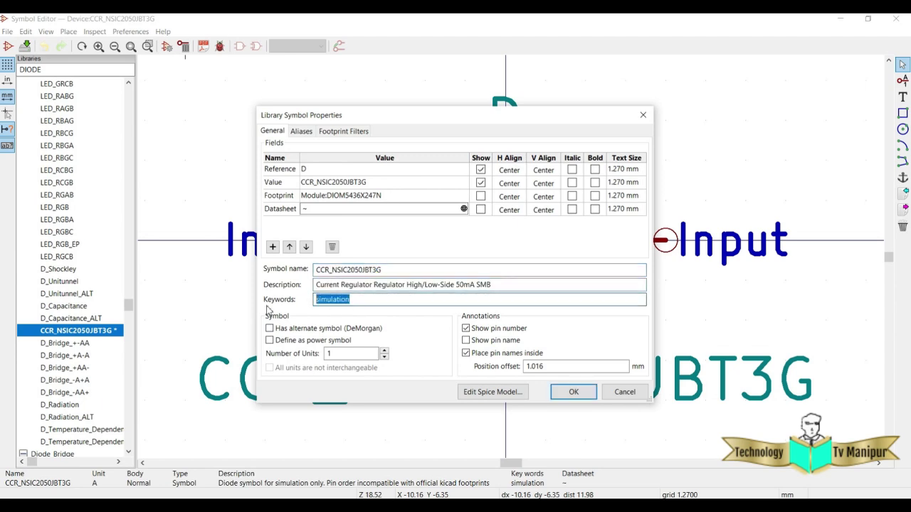
pyautogui.write('cc')
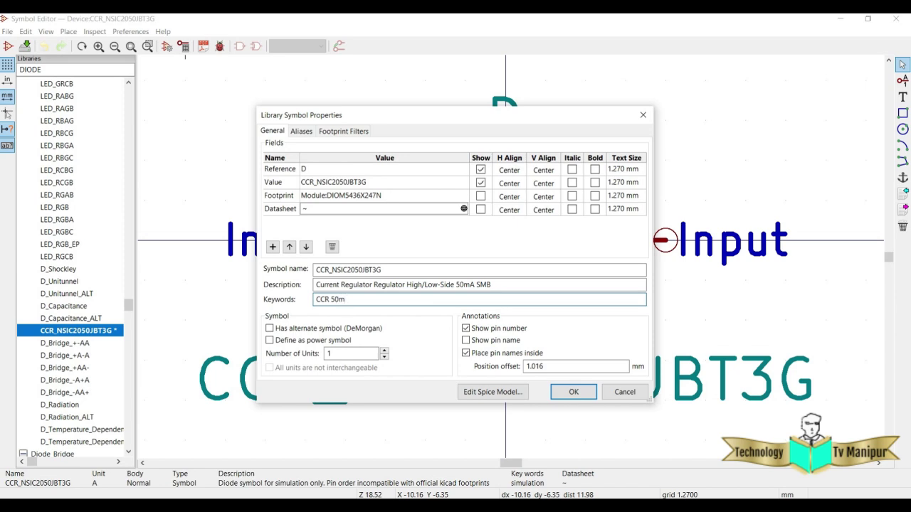
# Clear the symbol's Datasheet field and copy the datasheet link address from the Digi-Key product page in the browser.
pyautogui.click(328, 211)
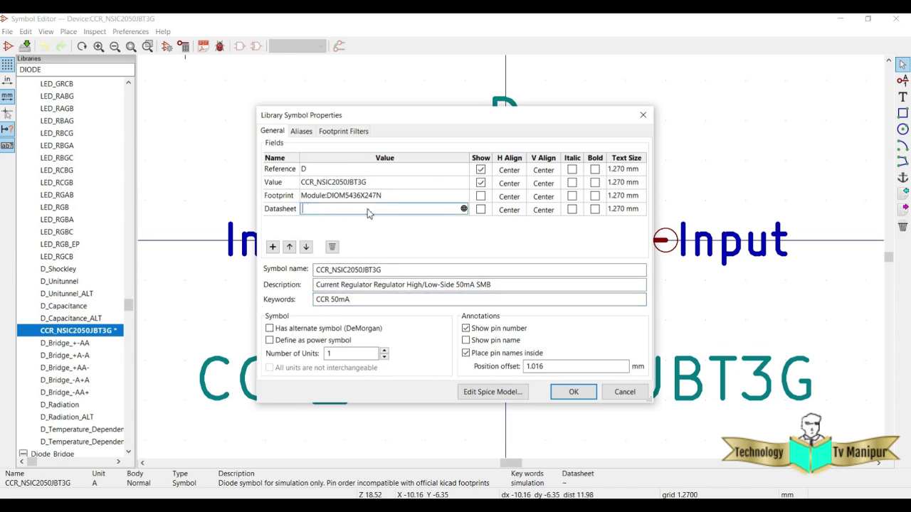
pyautogui.hotkey('alt', 'Tab')
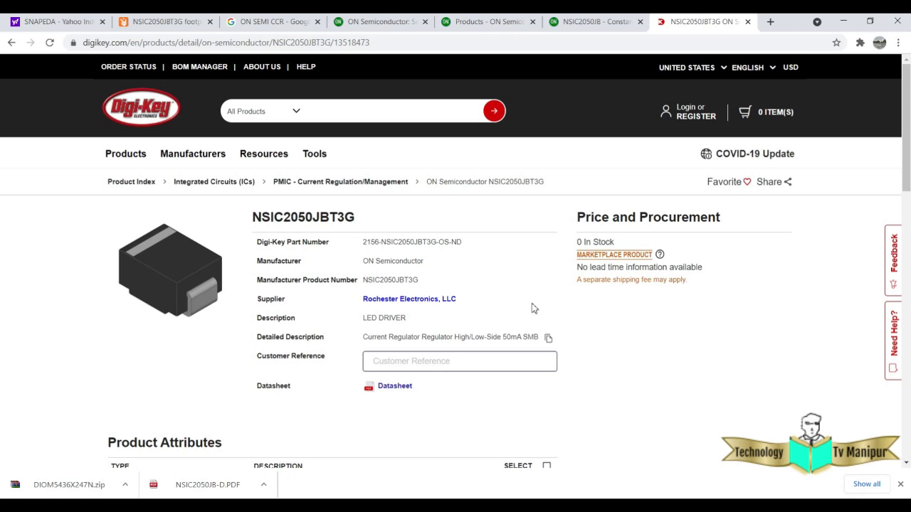
pyautogui.scroll(-2, 447, 337)
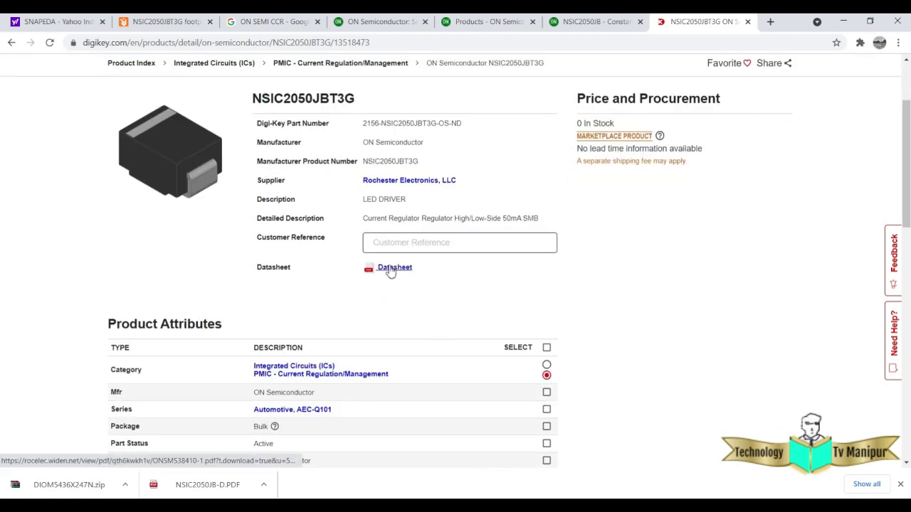
pyautogui.rightClick(389, 270)
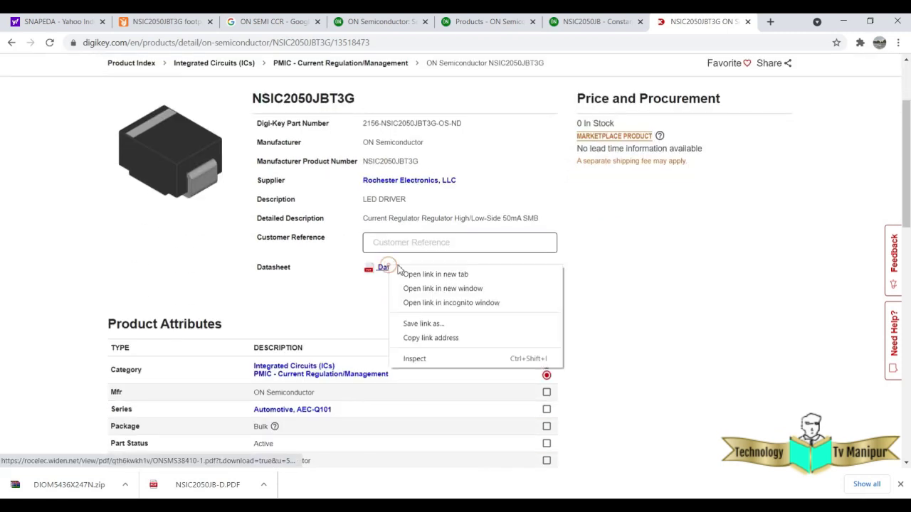
pyautogui.click(424, 339)
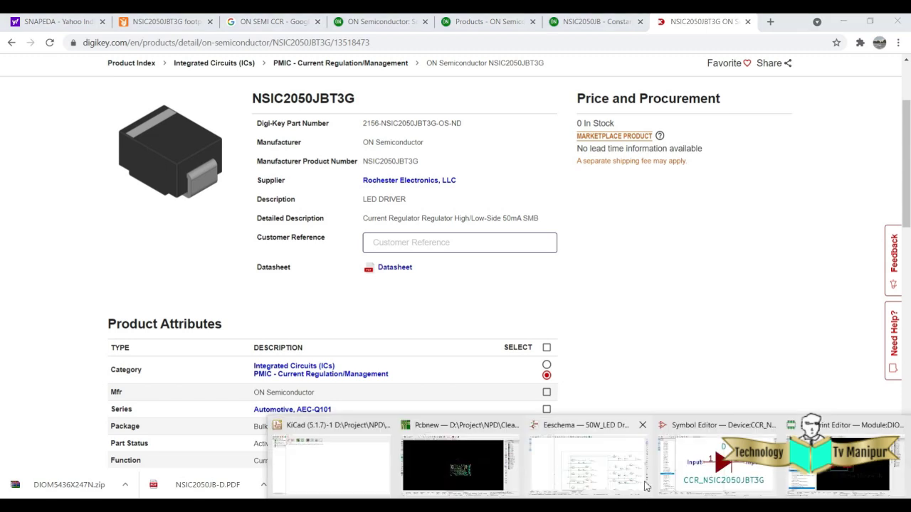
# Switch to the Symbol Editor, paste the copied link as the symbol's datasheet and save the symbol library.
pyautogui.click(719, 427)
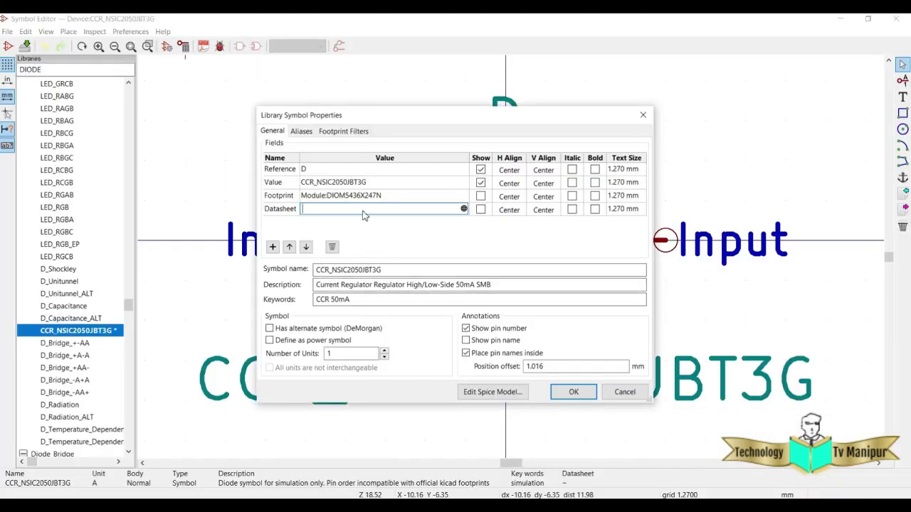
pyautogui.hotkey('ctrl', 'v')
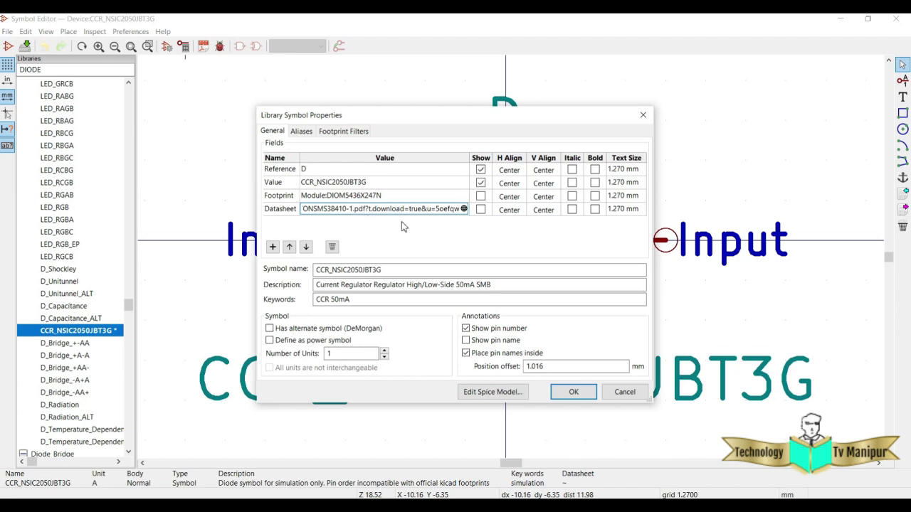
pyautogui.click(574, 392)
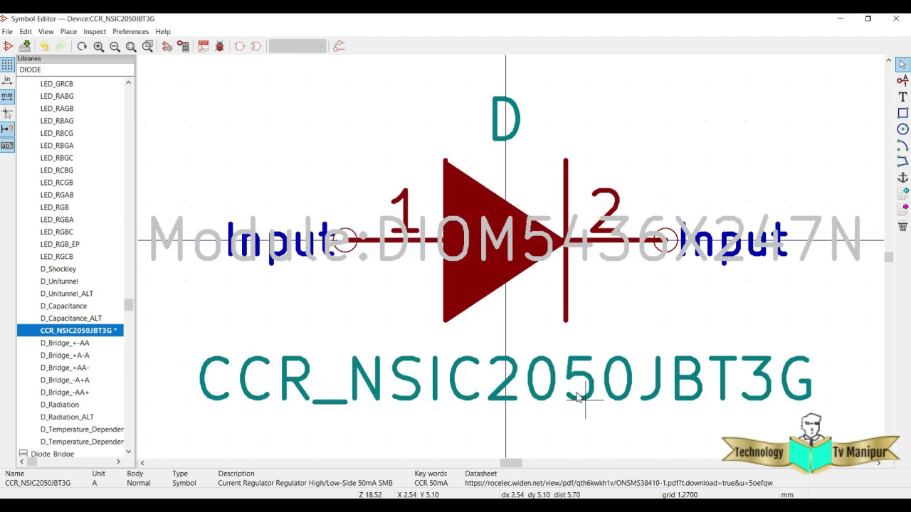
pyautogui.click(26, 46)
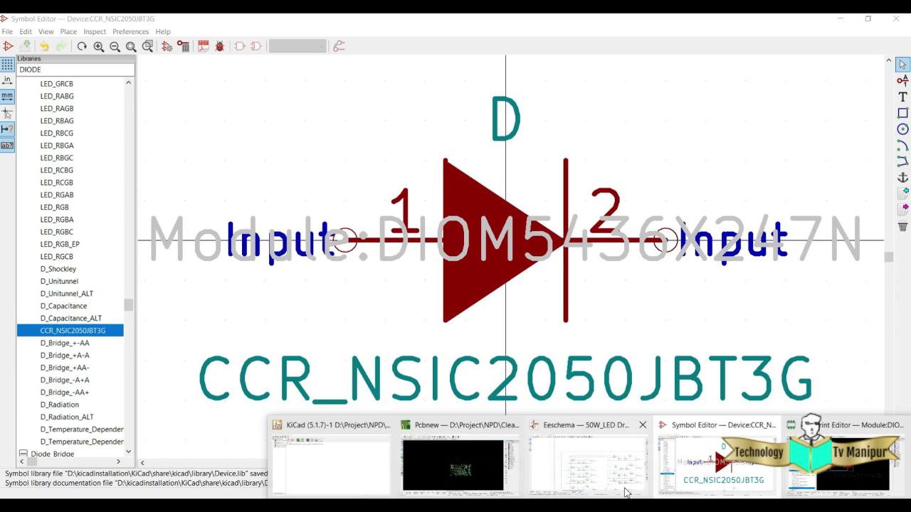
# Switch to the 50W_LED Driver schematic in Eeschema and place a CCR_NSIC2050JBT3G symbol above the gap in the R1–J1 line.
pyautogui.click(584, 463)
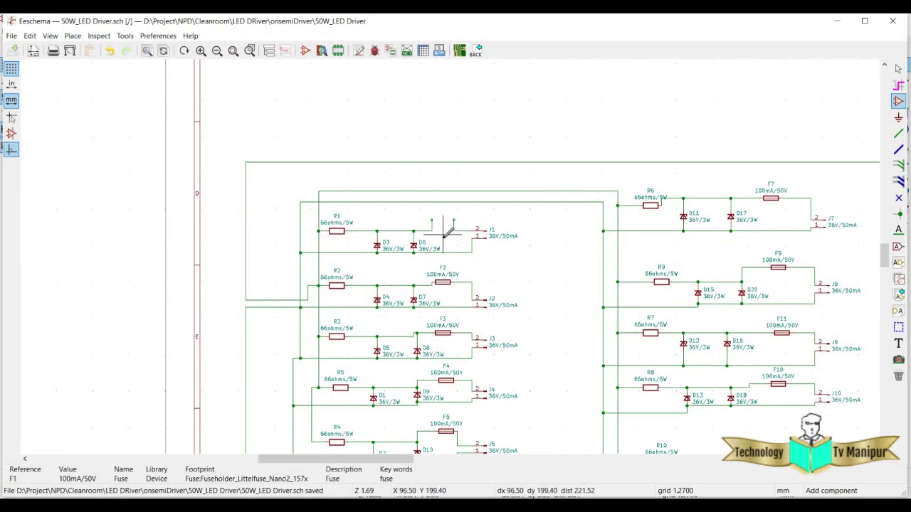
pyautogui.click(362, 98)
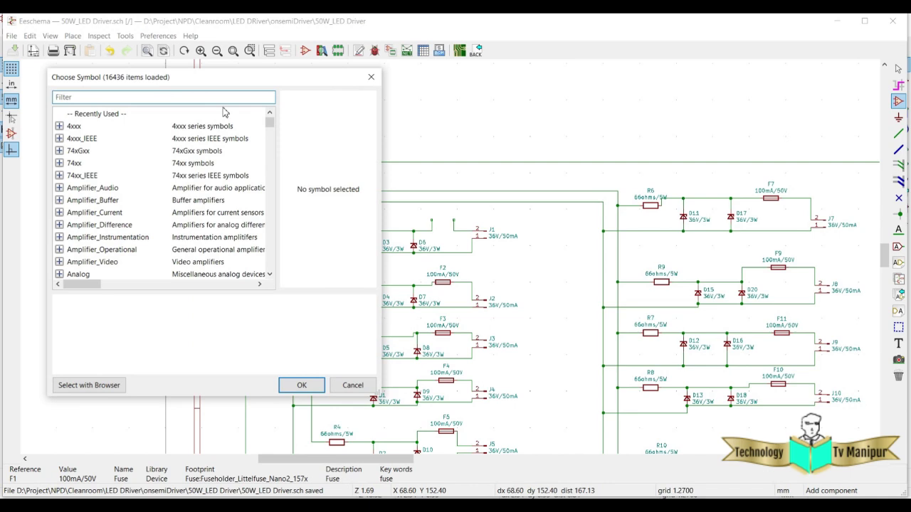
pyautogui.write('CCR')
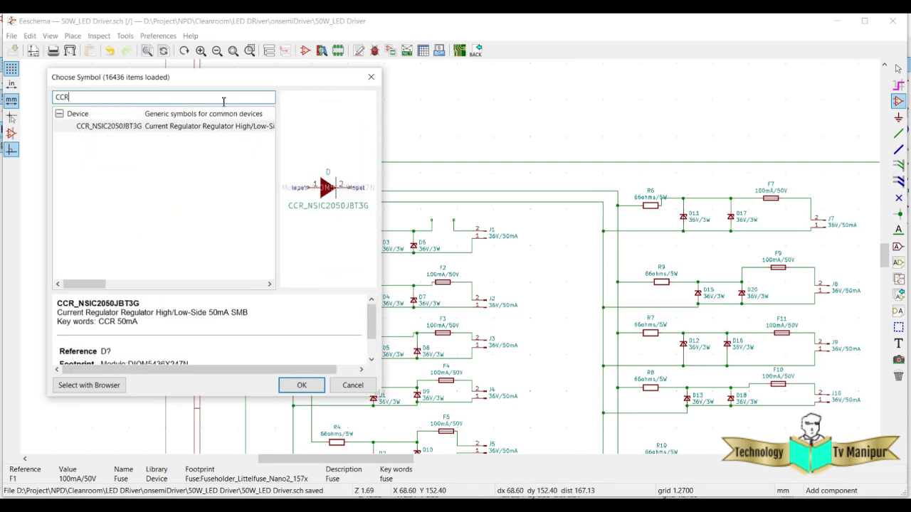
pyautogui.click(131, 129)
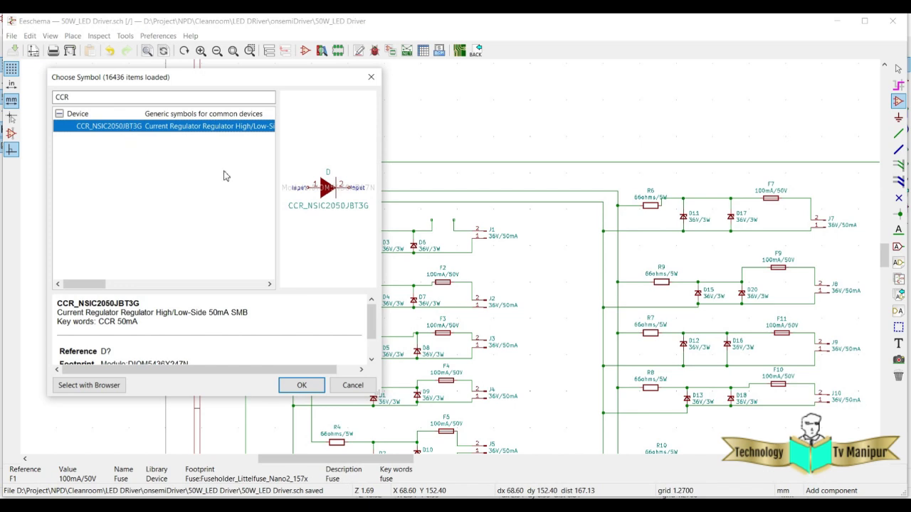
pyautogui.doubleClick(132, 128)
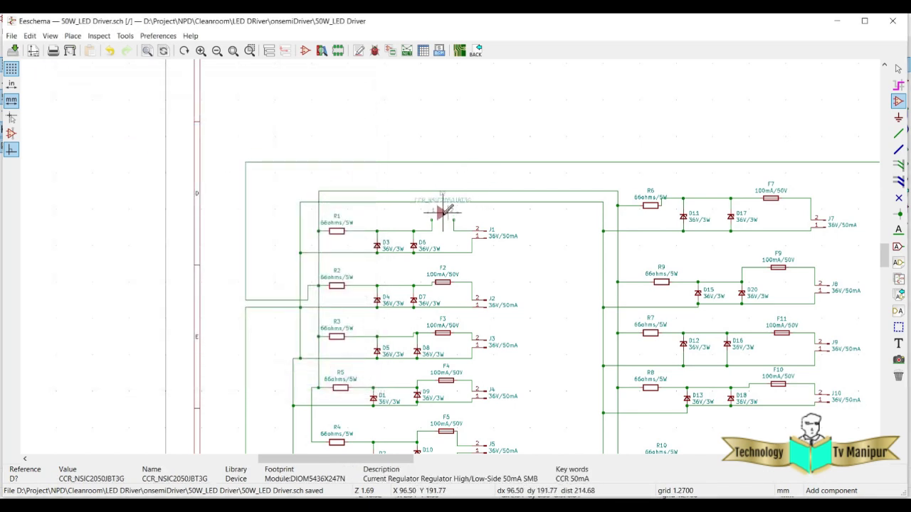
pyautogui.click(442, 211)
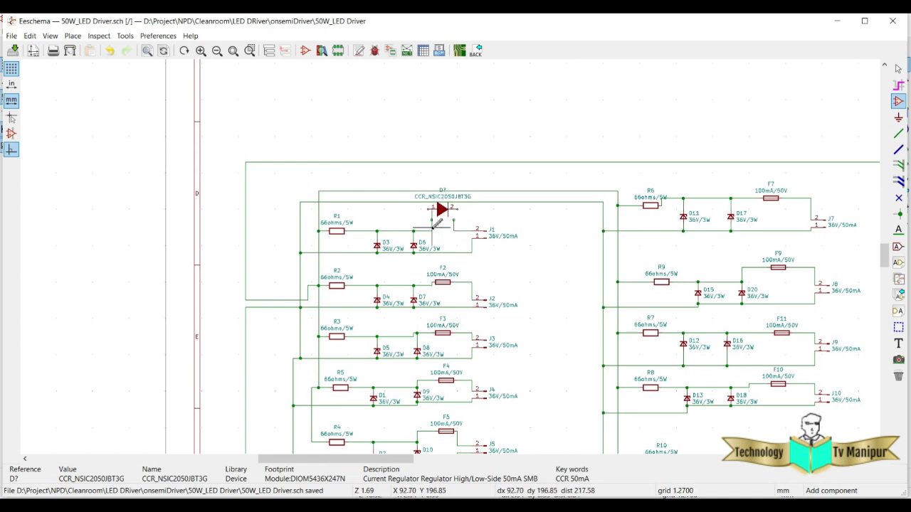
# Delete the leftover wire stubs between D6 and J1 and move the CCR symbol down in line with R1 and J1.
pyautogui.click(898, 69)
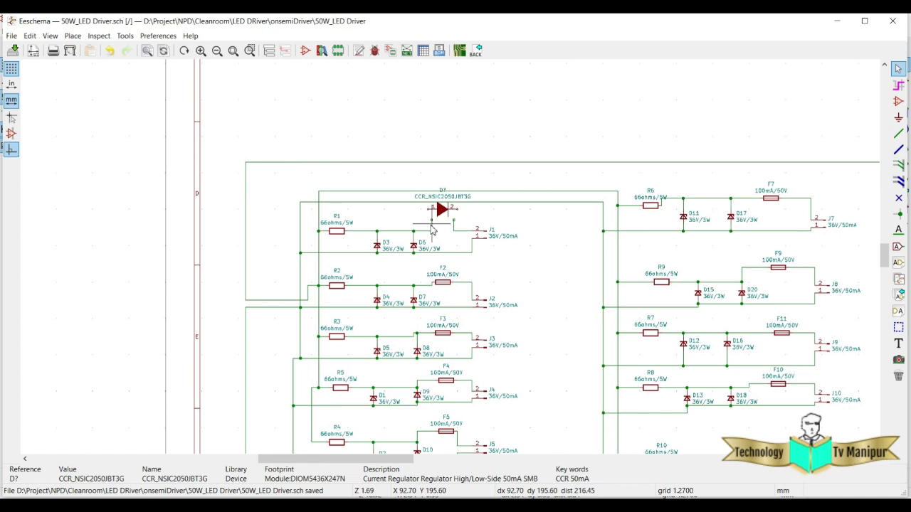
pyautogui.press('Delete')
pyautogui.press('Delete')
pyautogui.press('Delete')
pyautogui.press('Delete')
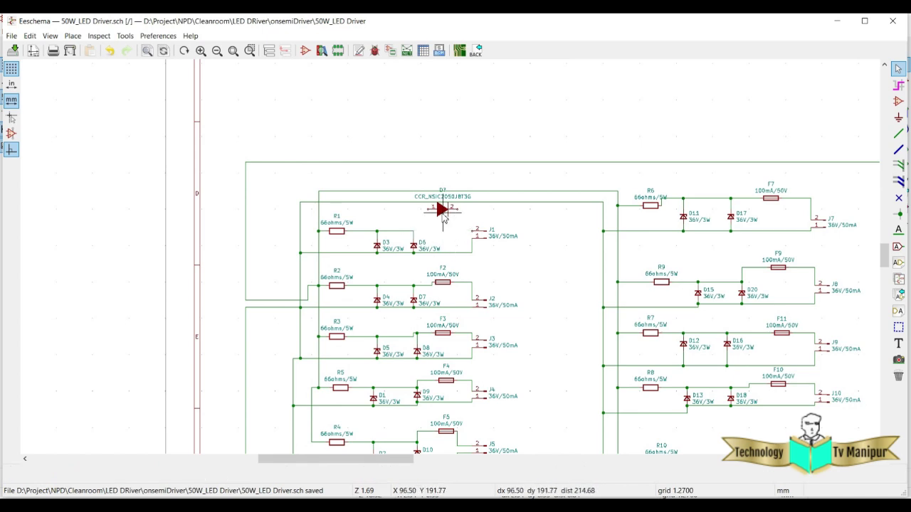
pyautogui.moveTo(440, 210); pyautogui.dragTo(441, 232)
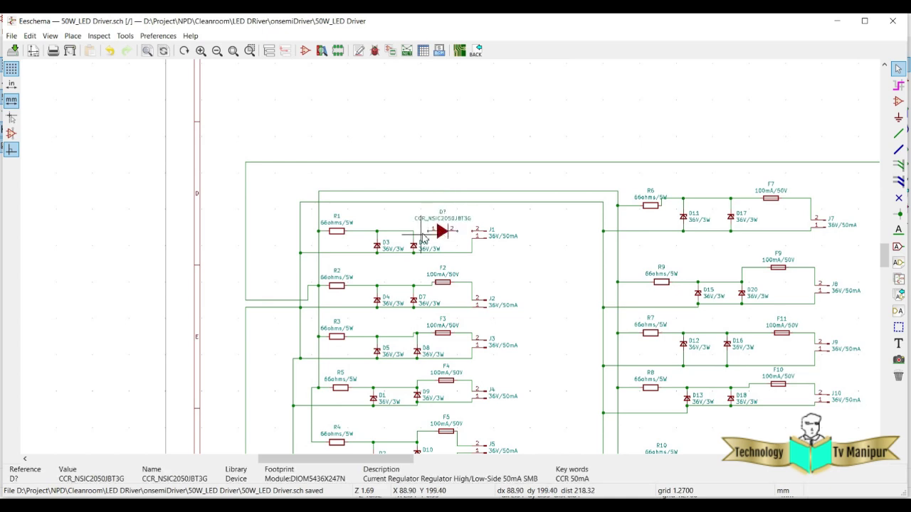
pyautogui.press('w')
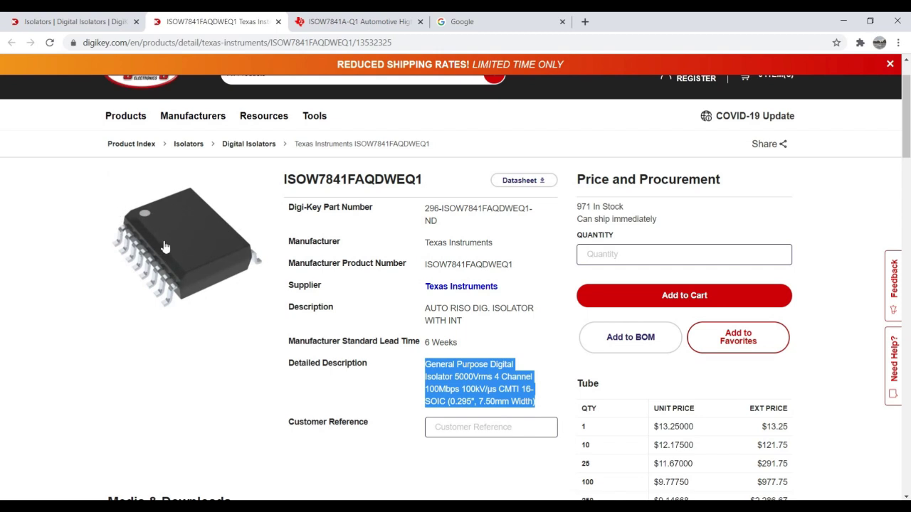
pyautogui.click(290, 181)
pyautogui.moveTo(291, 180); pyautogui.dragTo(425, 181)
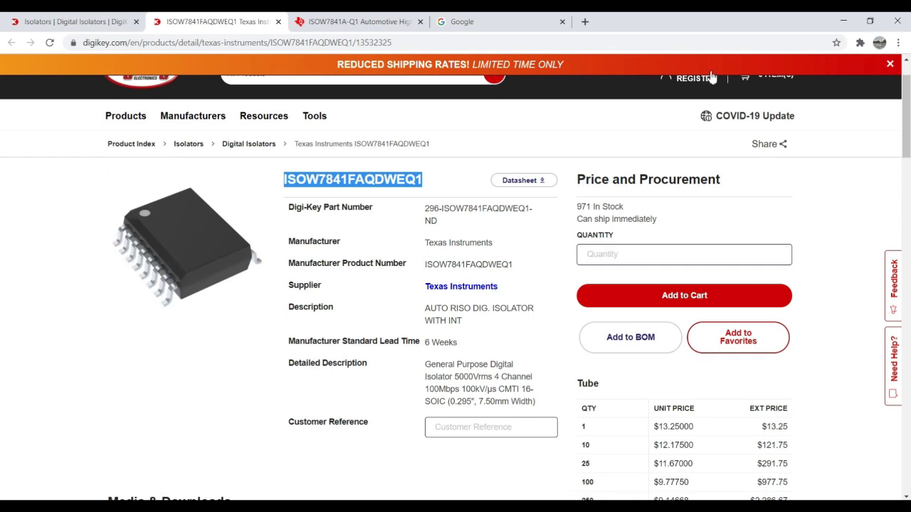
# Search the web for "freecad download", open the FreeCAD downloads page and review the available platform versions.
pyautogui.click(367, 45)
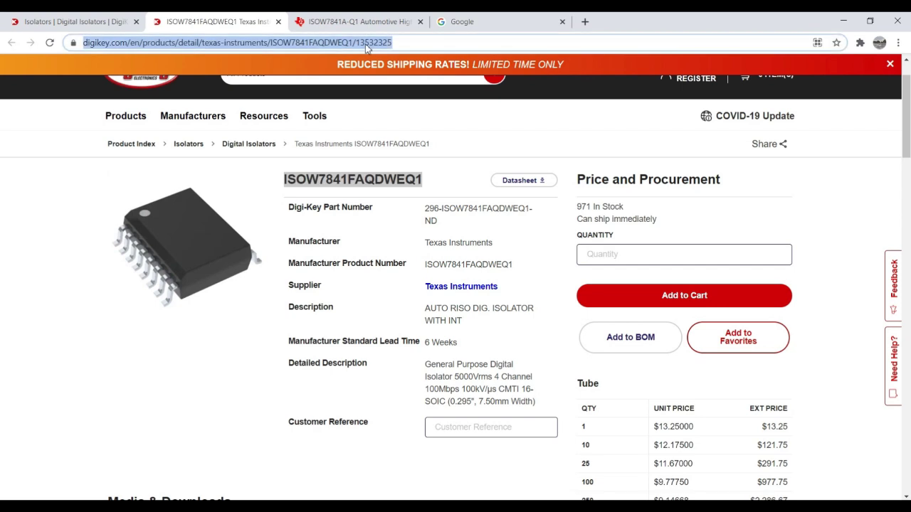
pyautogui.write('freecad')
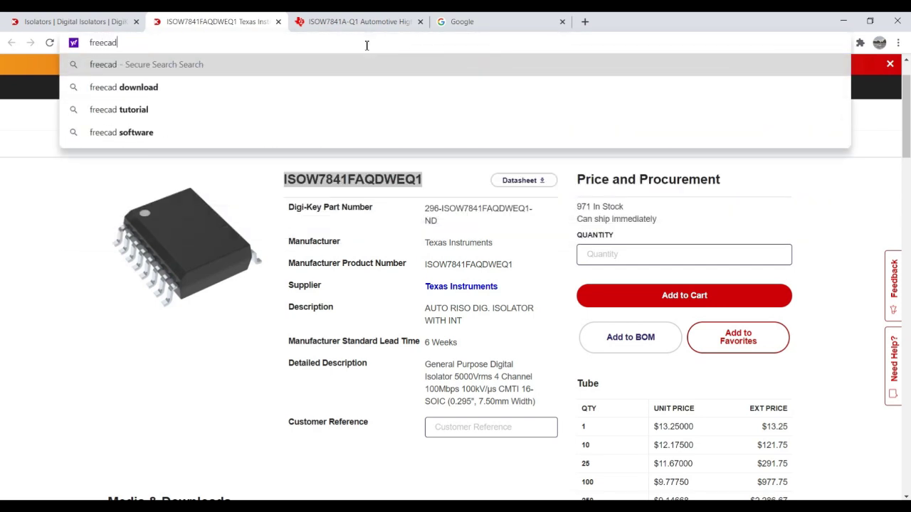
pyautogui.press('Down')
pyautogui.press('Return')
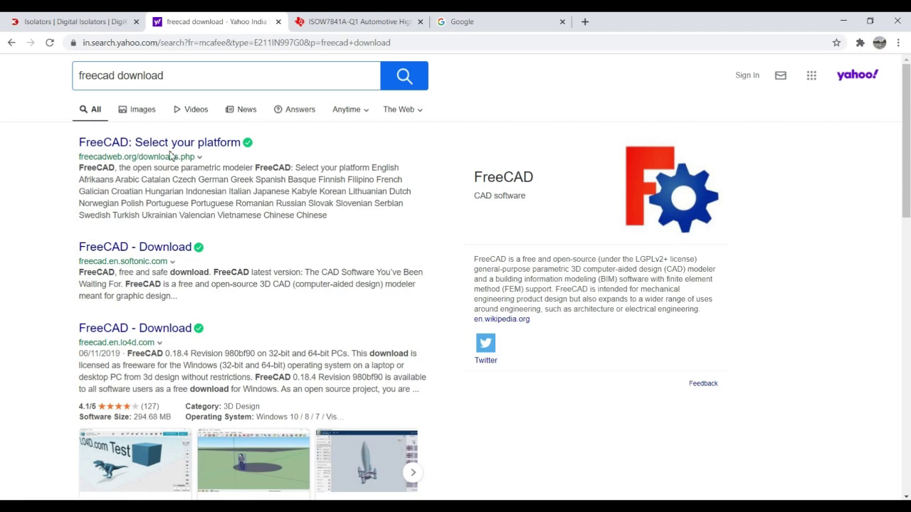
pyautogui.click(171, 147)
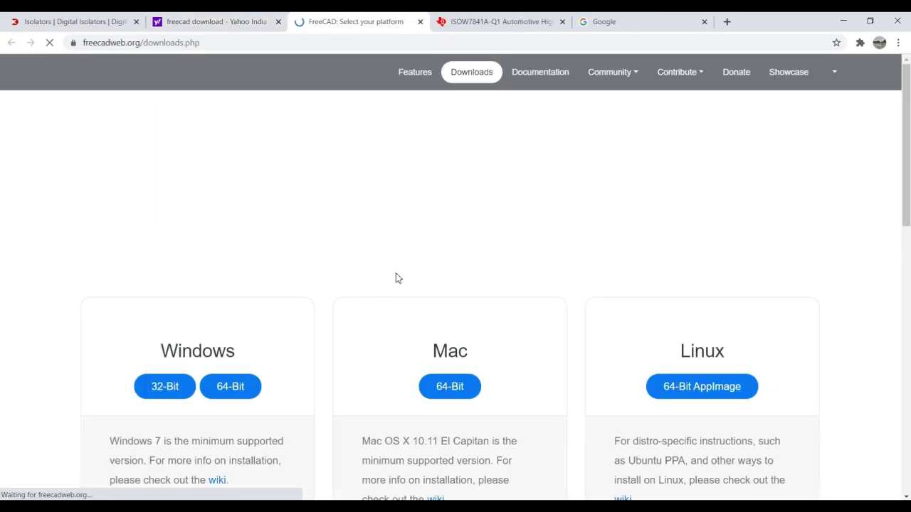
pyautogui.scroll(-2, 399, 277)
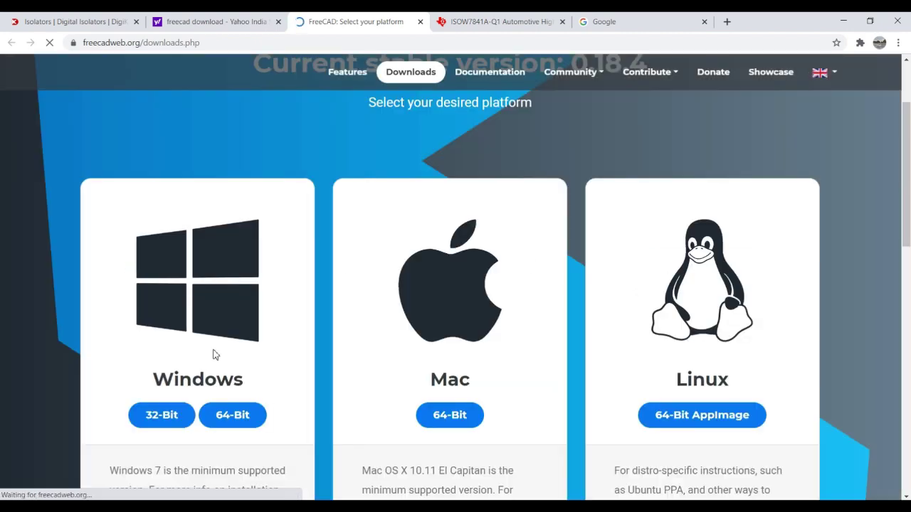
pyautogui.scroll(-3, 235, 320)
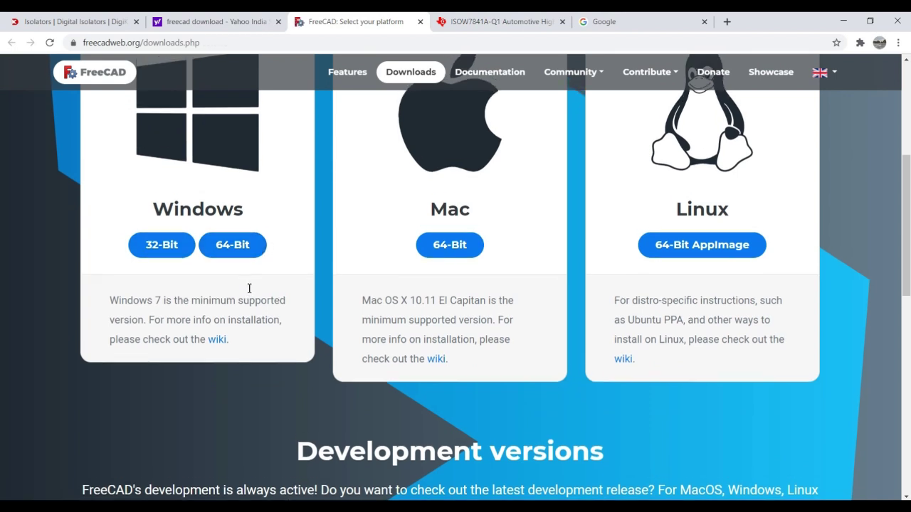
pyautogui.scroll(3, 253, 285)
pyautogui.scroll(2, 275, 260)
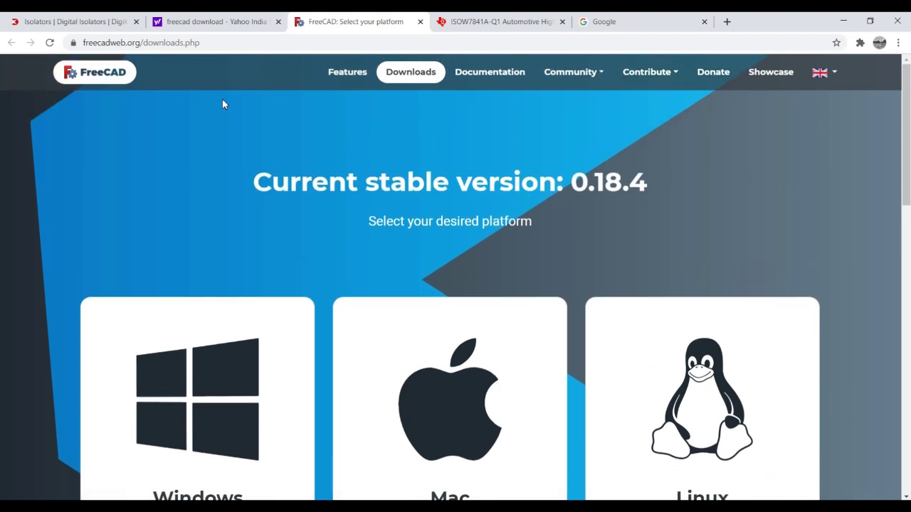
pyautogui.click(235, 24)
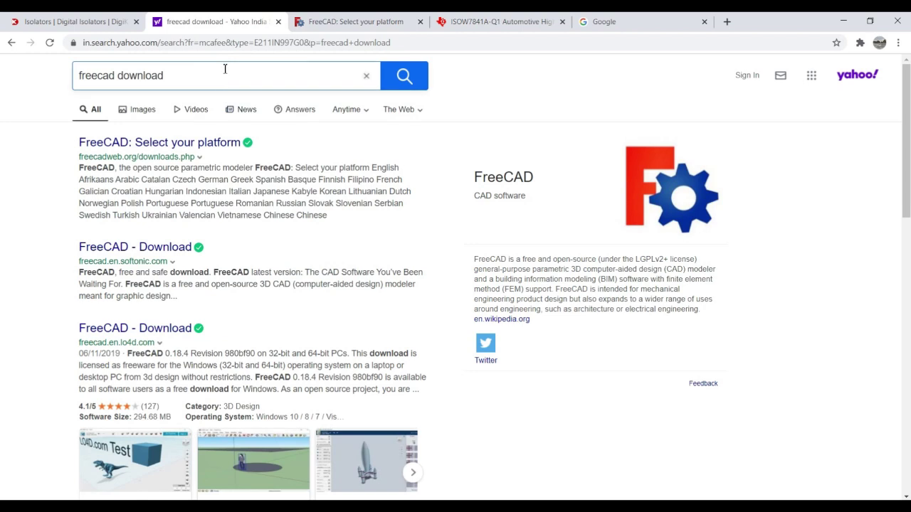
pyautogui.click(260, 43)
pyautogui.write('google.com')
pyautogui.press('Return')
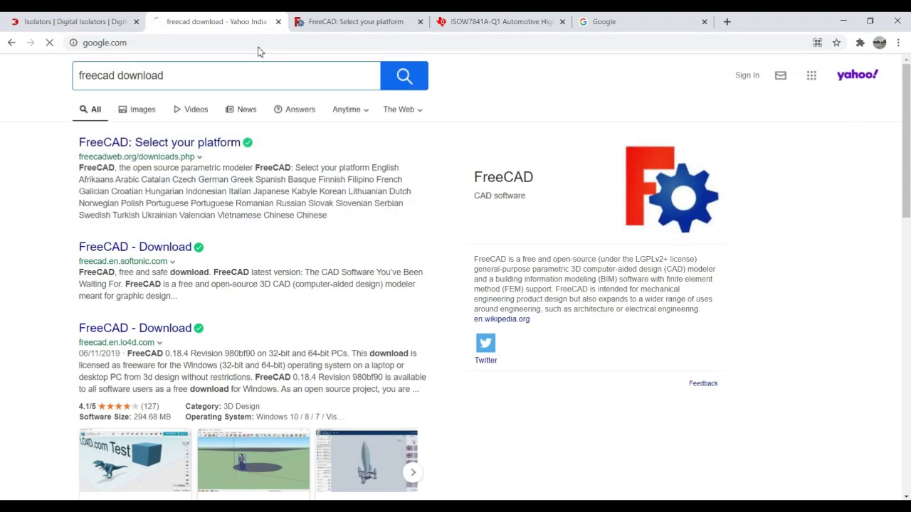
pyautogui.click(333, 237)
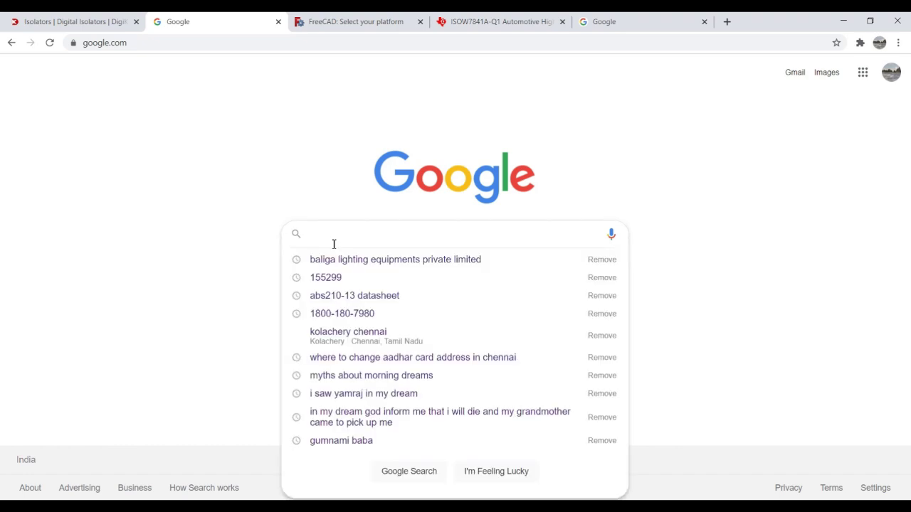
pyautogui.write('el 100Mbps 100kV/µs CMTI 16-SOIC (0.295", 7.50mm Width)')
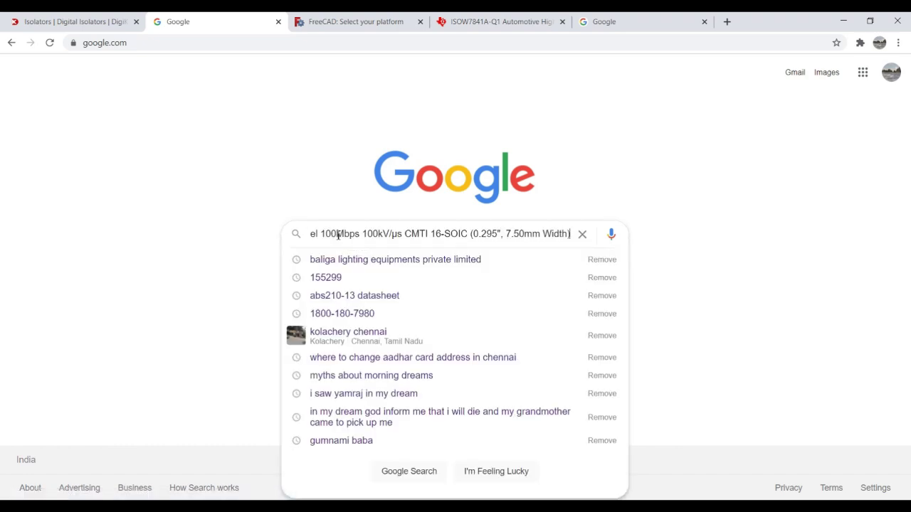
pyautogui.click(583, 234)
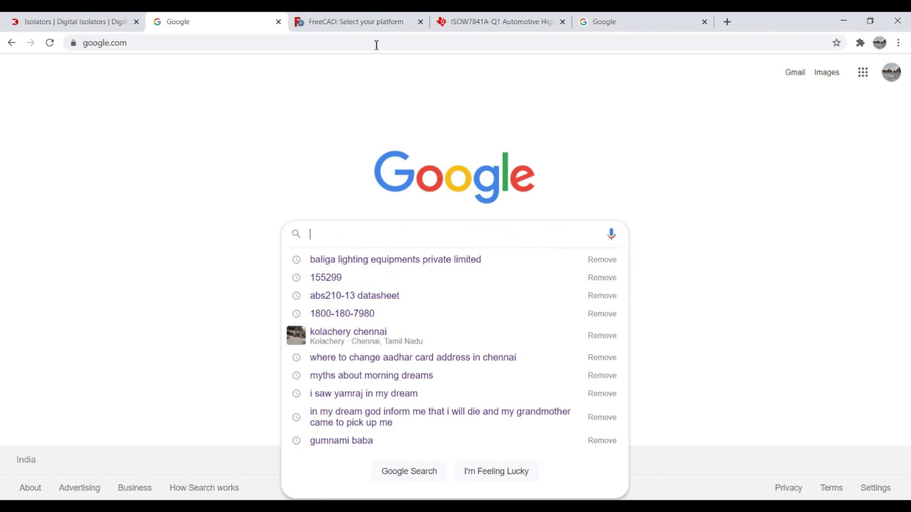
# Go to the first page of the ISOW7841A-Q1 datasheet PDF and copy the part name ISOW7841A from its title.
pyautogui.click(436, 24)
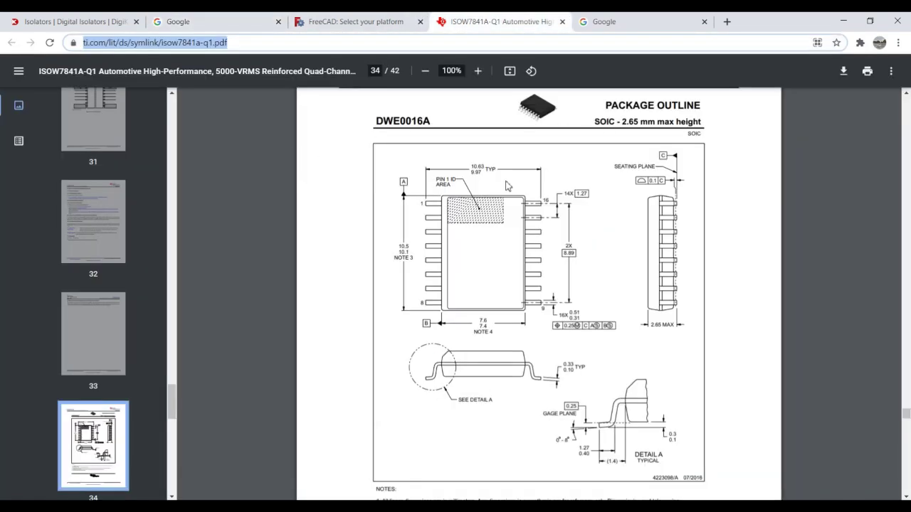
pyautogui.scroll(10, 506, 186)
pyautogui.moveTo(905, 407); pyautogui.dragTo(905, 96)
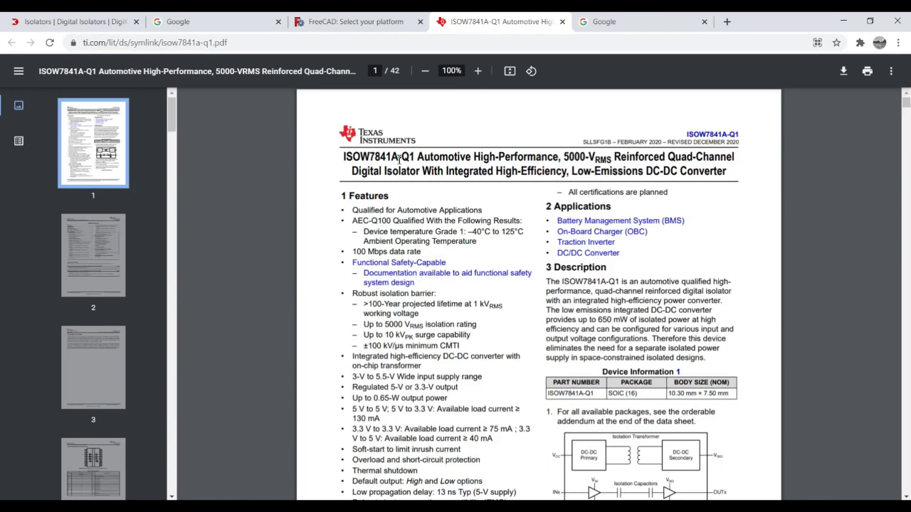
pyautogui.doubleClick(373, 158)
pyautogui.hotkey('ctrl', 'c')
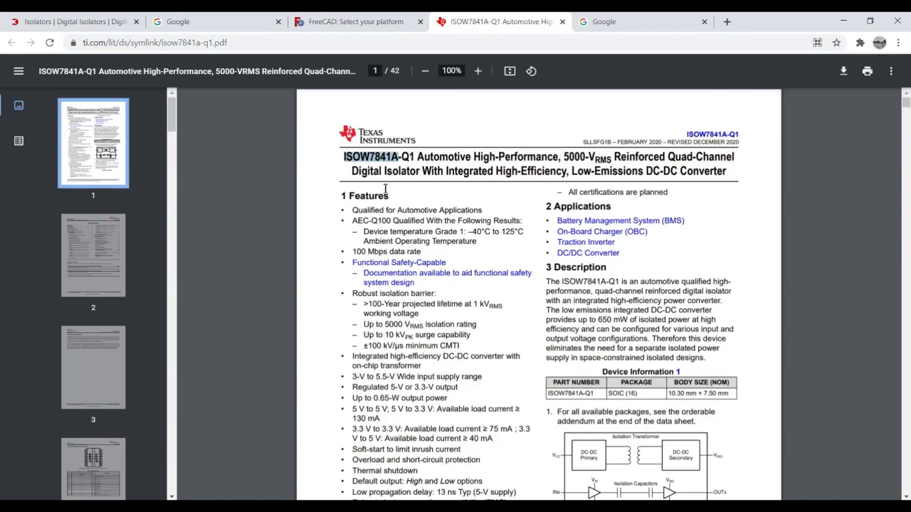
# Search Google for "ISOW7841A kicad model" and look through the results.
pyautogui.click(375, 21)
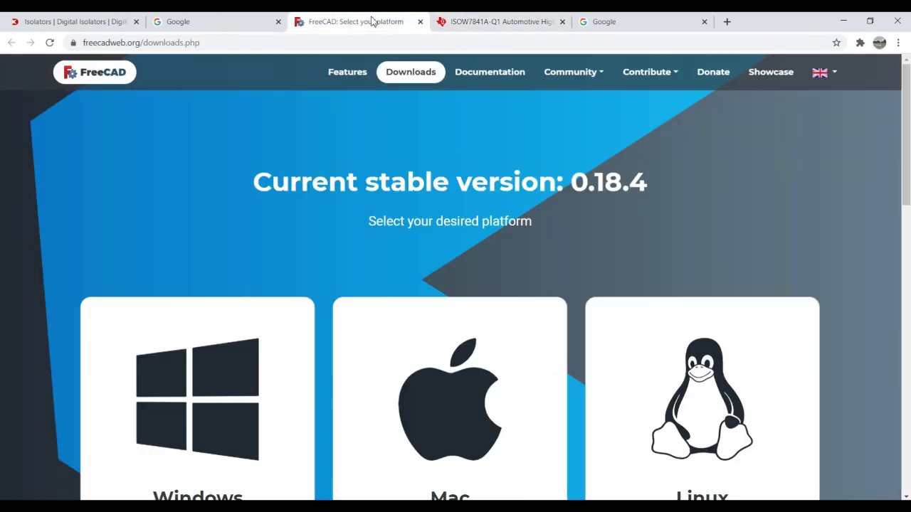
pyautogui.click(664, 21)
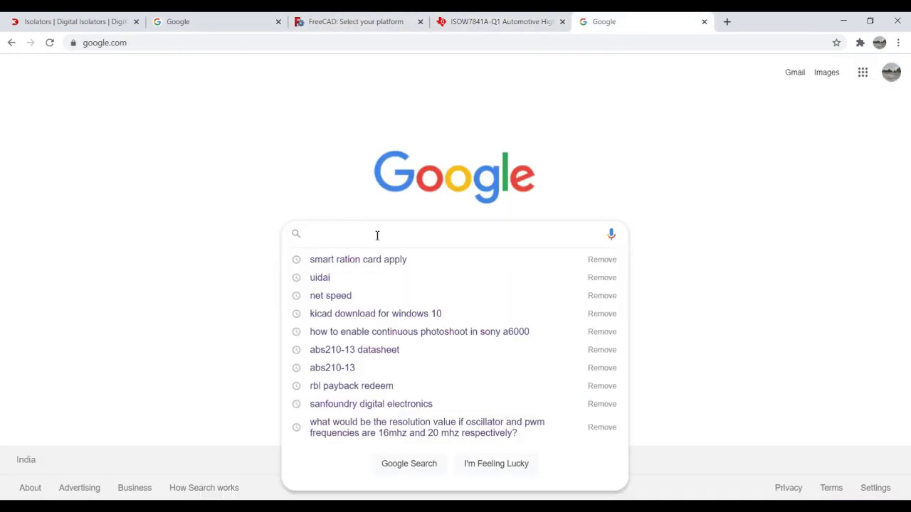
pyautogui.hotkey('ctrl', 'v')
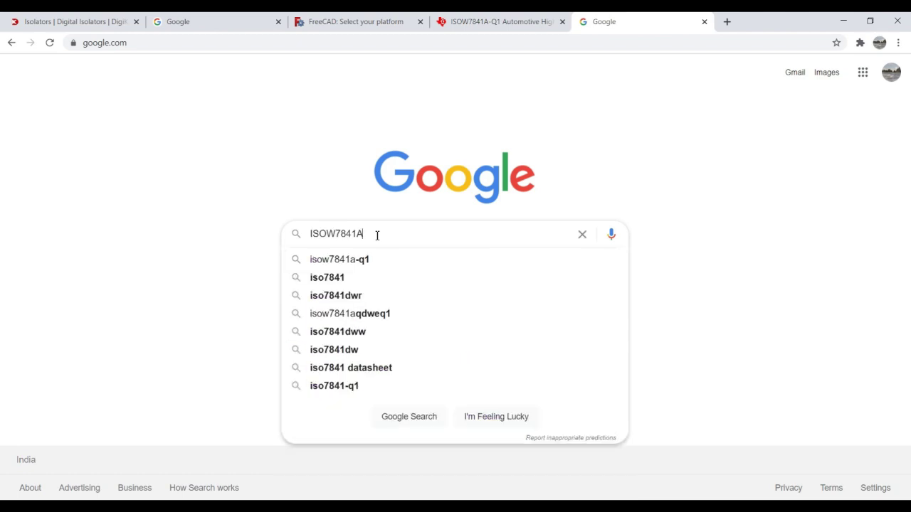
pyautogui.write('kicad model')
pyautogui.press('Return')
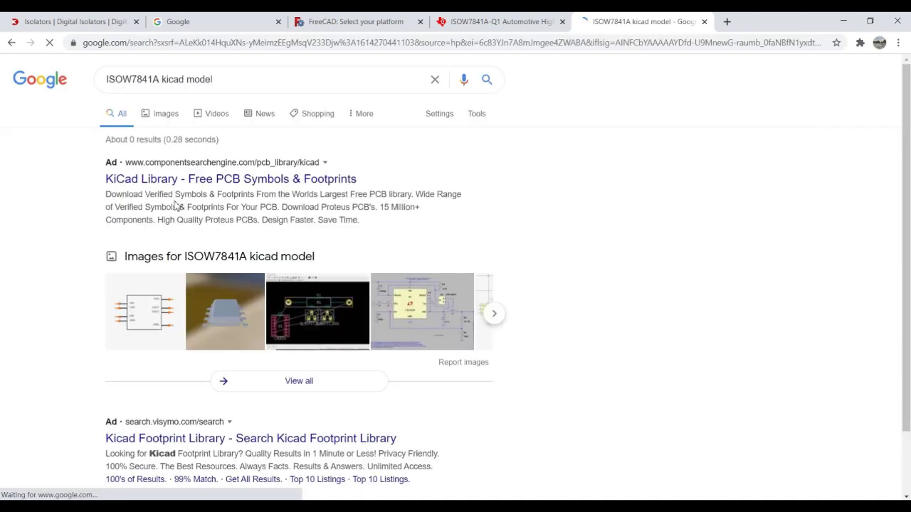
pyautogui.scroll(-1, 90, 259)
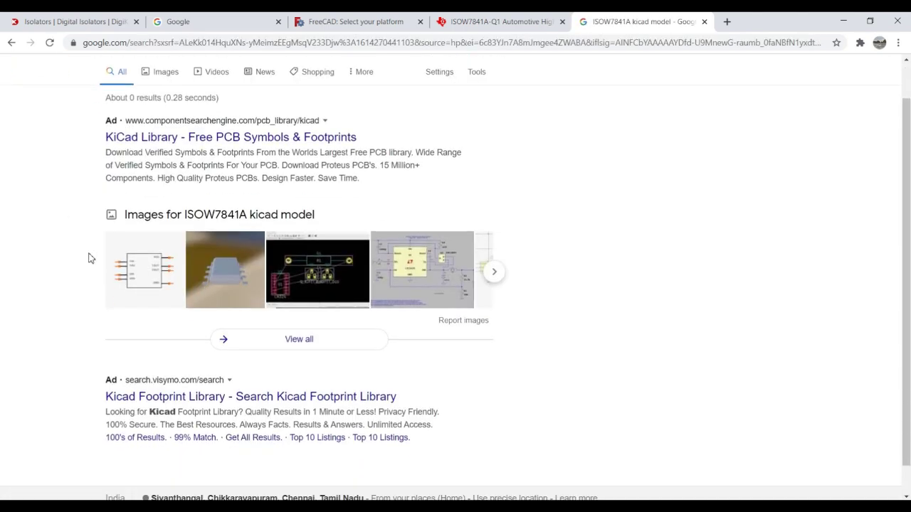
pyautogui.scroll(-1, 91, 259)
# Open the Kicad Footprint Library search result and look through the listed symbol and footprint sources.
pyautogui.click(156, 367)
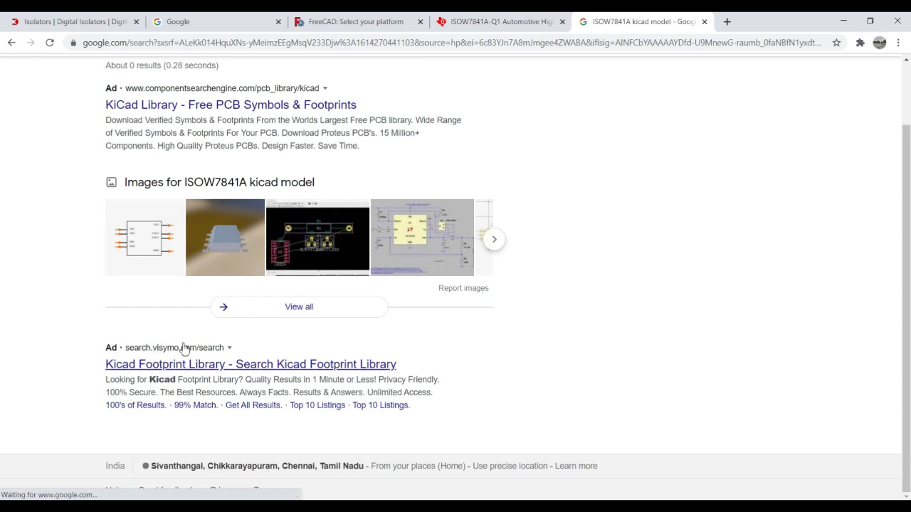
pyautogui.click(243, 369)
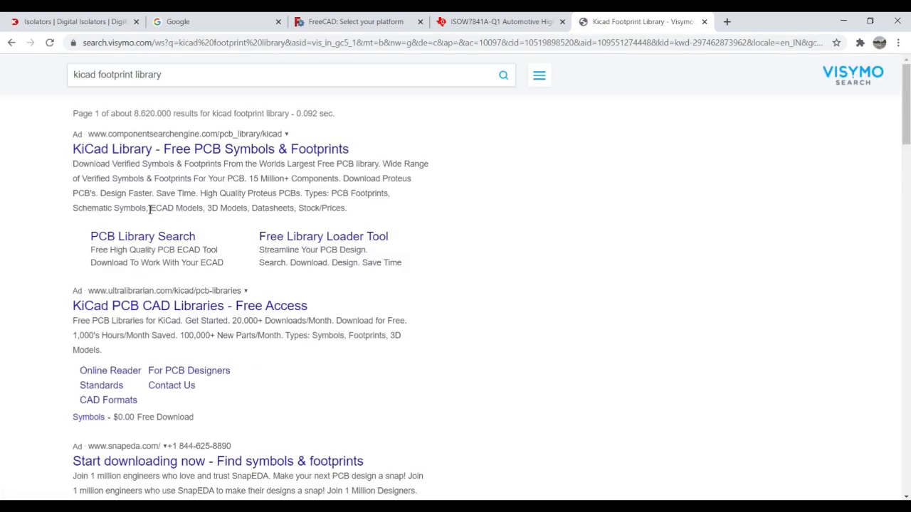
pyautogui.scroll(-5, 51, 335)
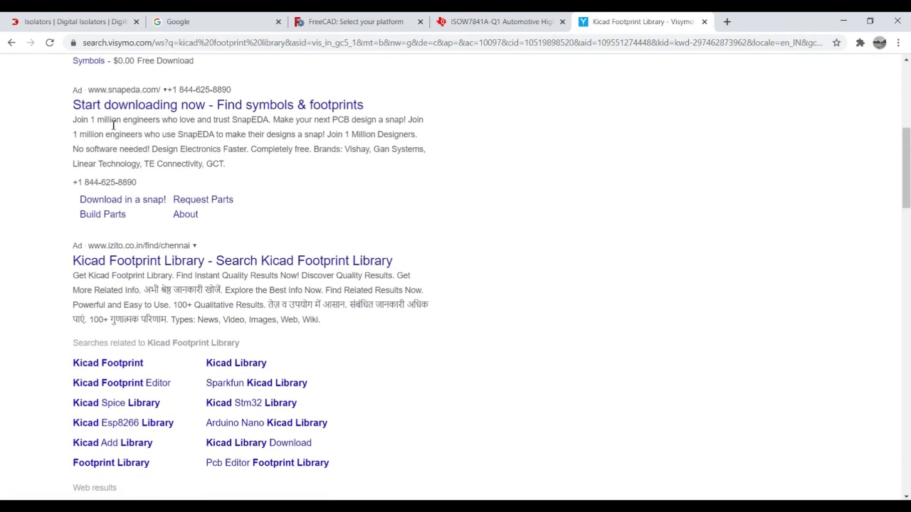
pyautogui.scroll(-3, 67, 244)
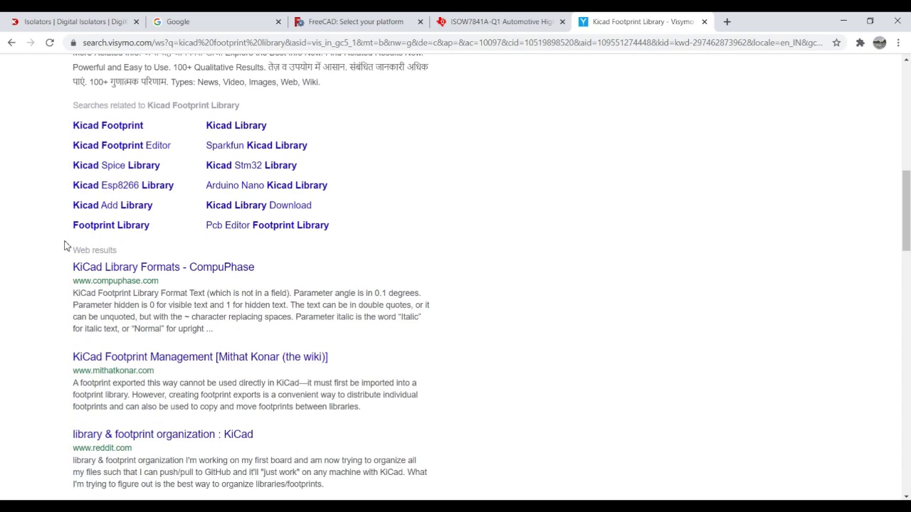
pyautogui.scroll(-2, 64, 246)
pyautogui.scroll(-2, 64, 246)
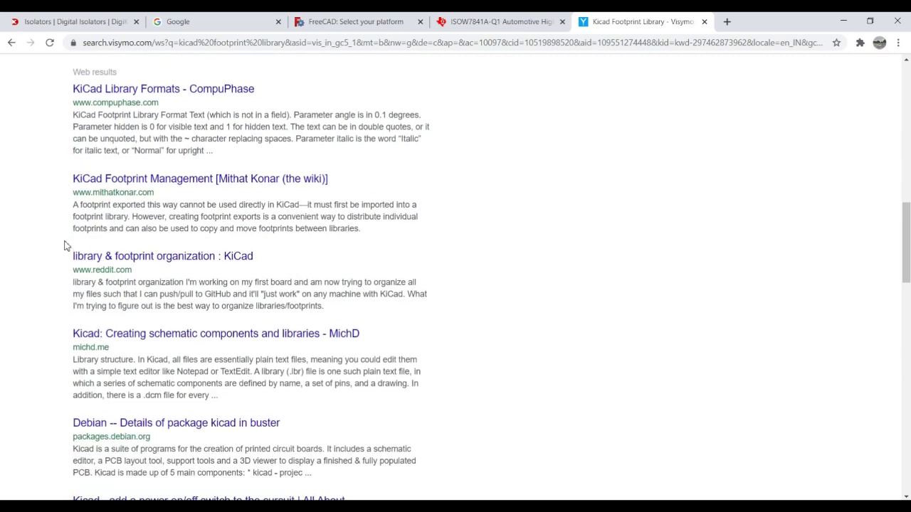
pyautogui.scroll(-7, 64, 245)
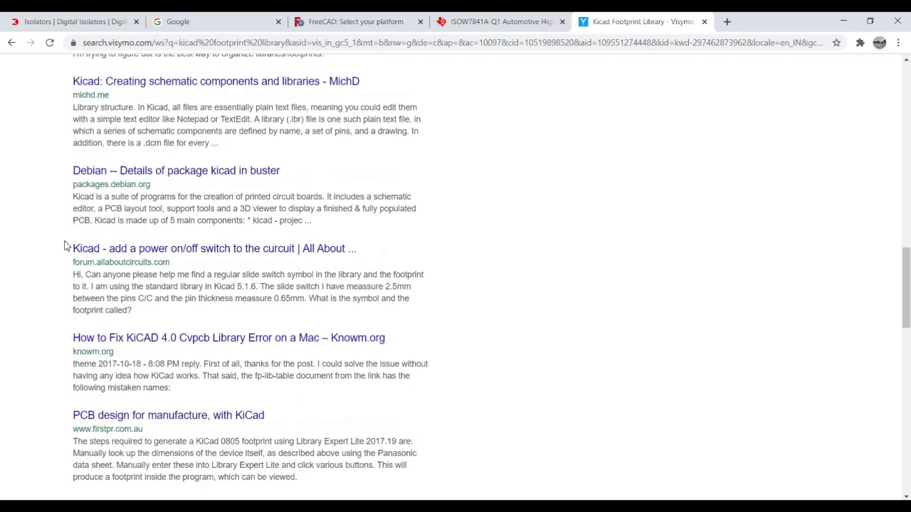
pyautogui.scroll(-7, 64, 246)
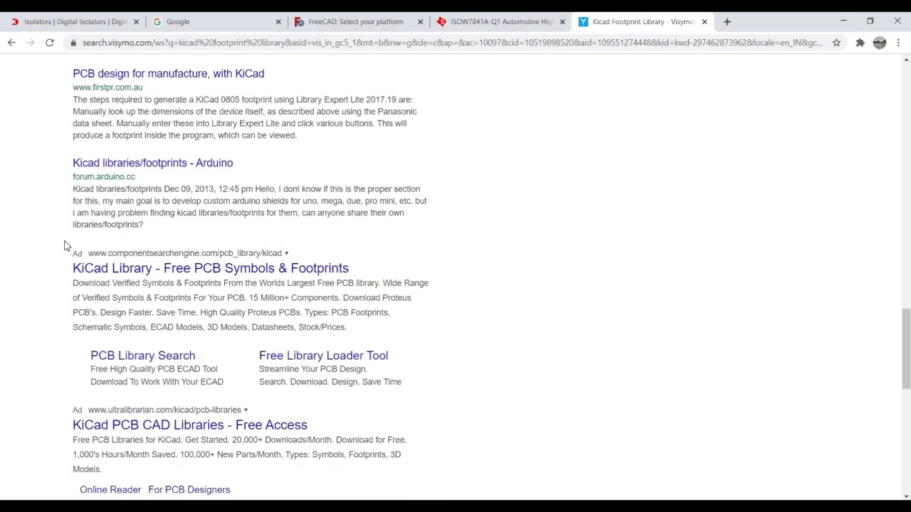
pyautogui.scroll(-2, 64, 245)
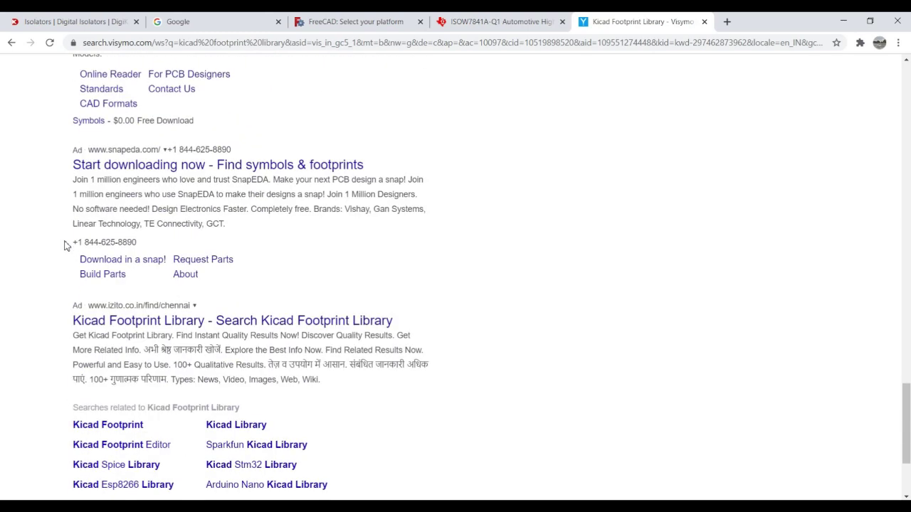
pyautogui.scroll(7, 64, 246)
# Search the web for "grabcad" and open the GrabCAD design community website in a new tab.
pyautogui.click(175, 41)
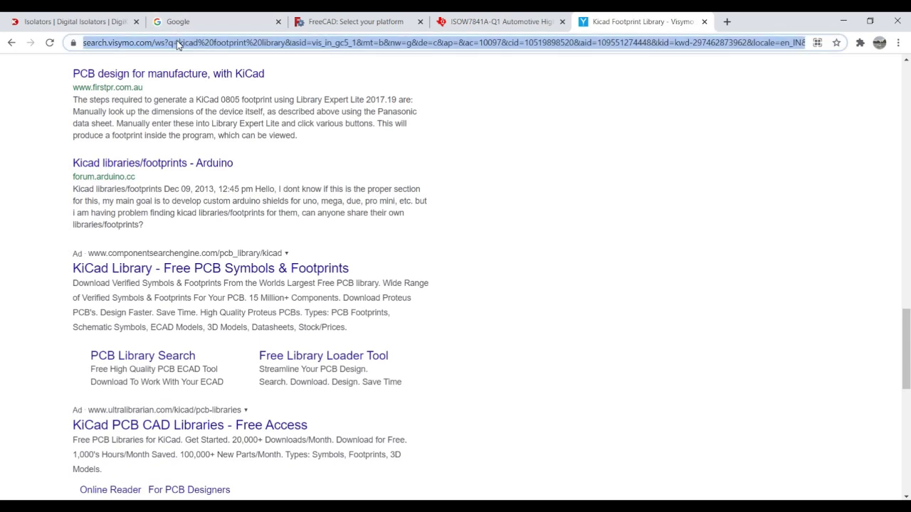
pyautogui.write('grabcad')
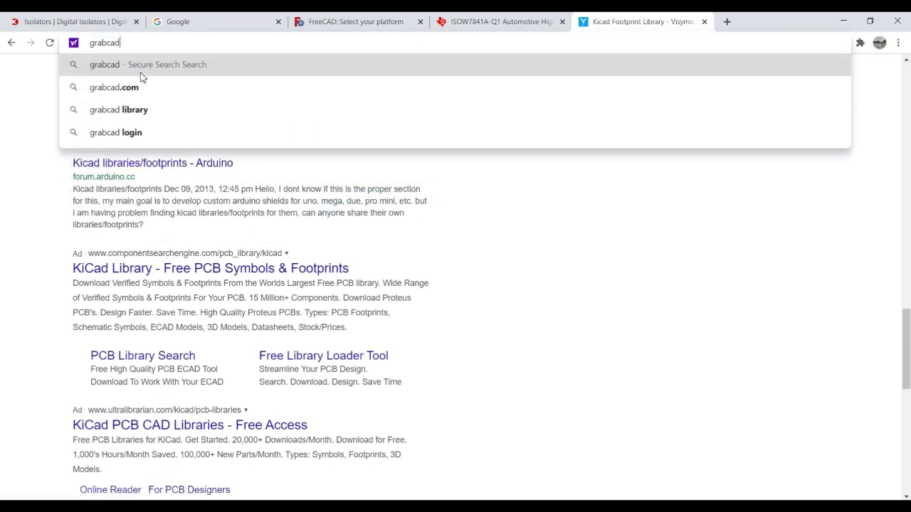
pyautogui.press('Return')
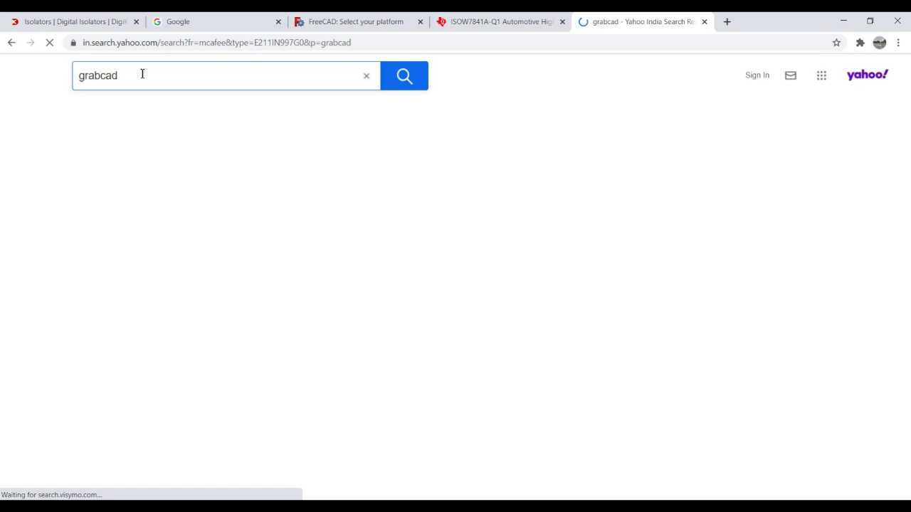
pyautogui.scroll(-3, 75, 246)
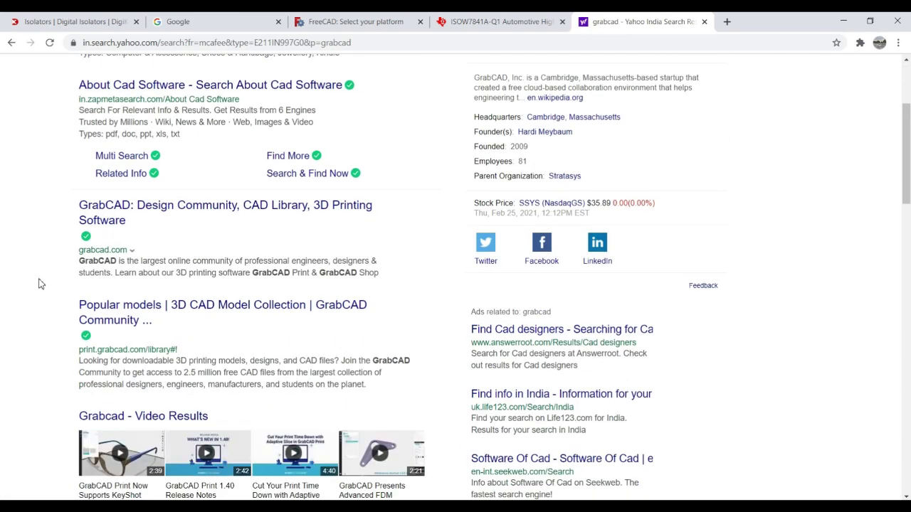
pyautogui.rightClick(201, 213)
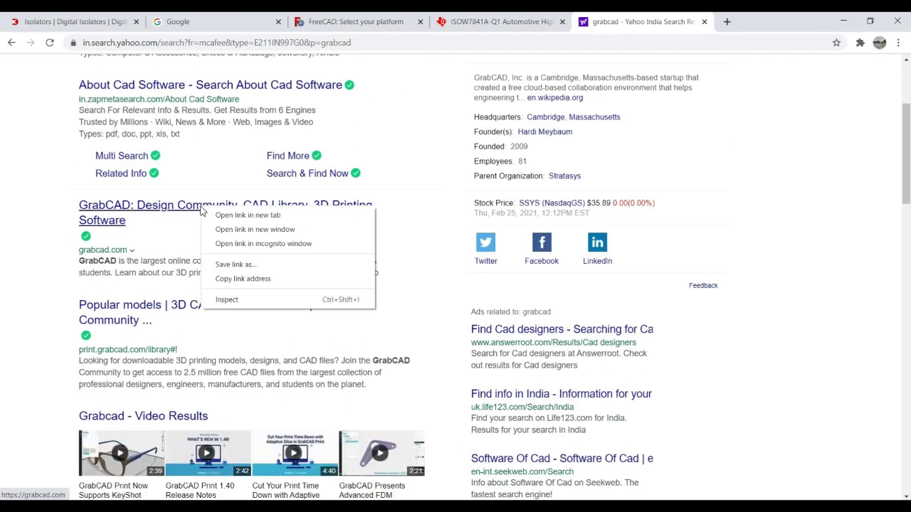
pyautogui.click(272, 215)
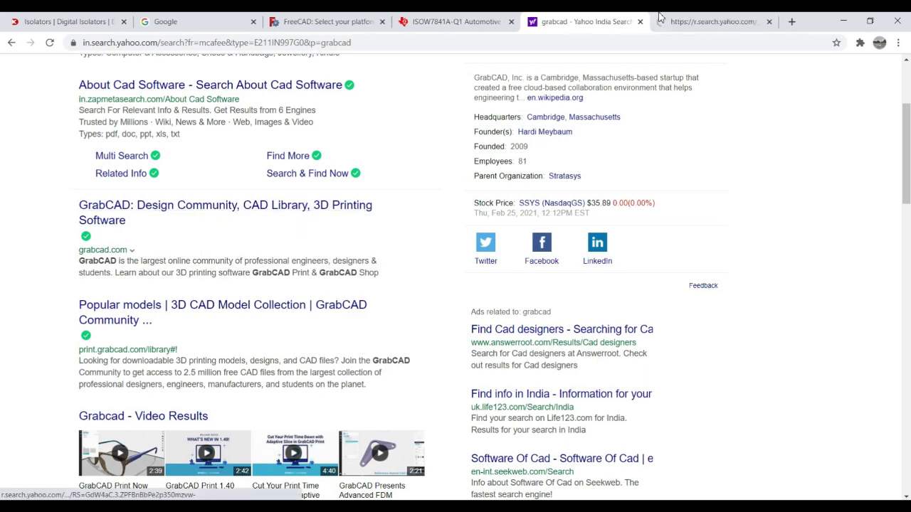
pyautogui.click(701, 21)
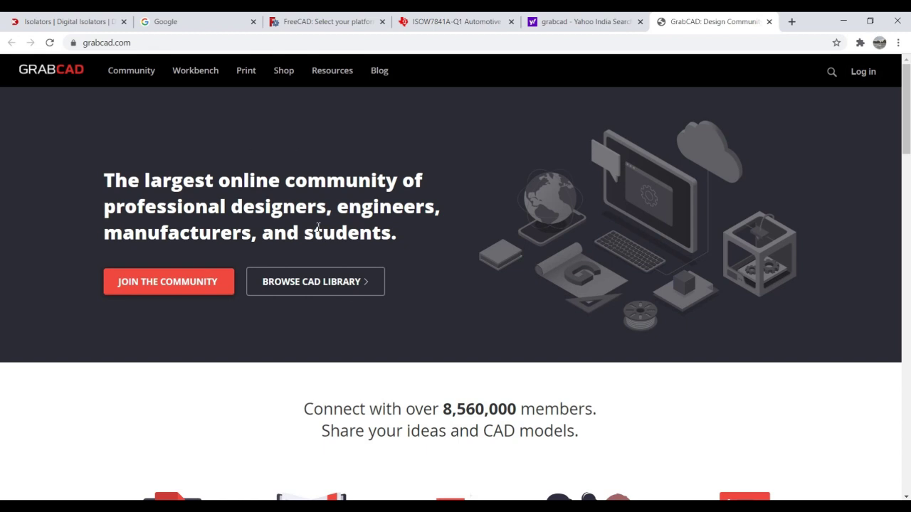
# Browse to GrabCAD's CAD library, search it for ISOW7841A and skip the introductory tour.
pyautogui.scroll(-4, 490, 267)
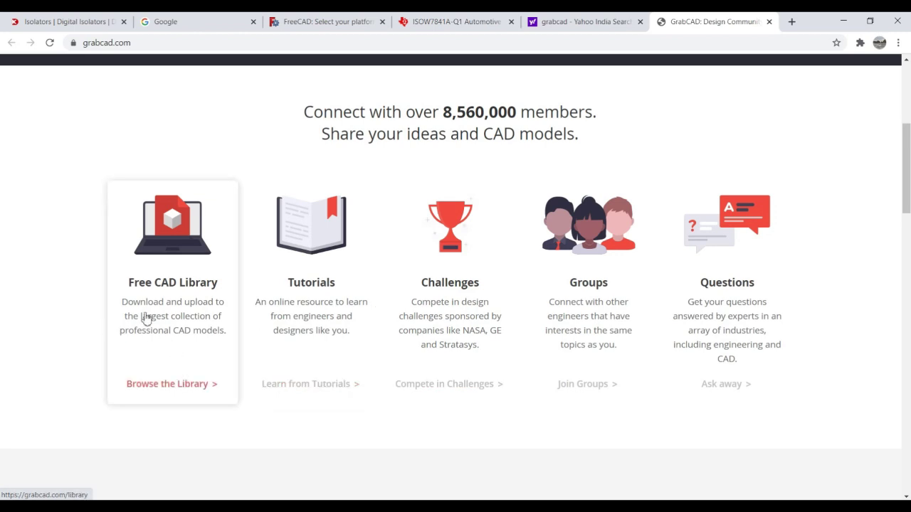
pyautogui.scroll(4, 225, 316)
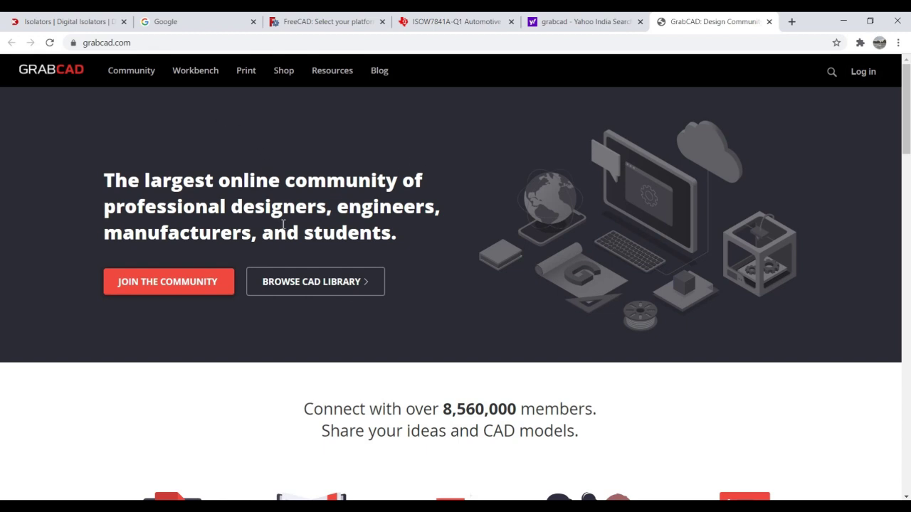
pyautogui.click(309, 289)
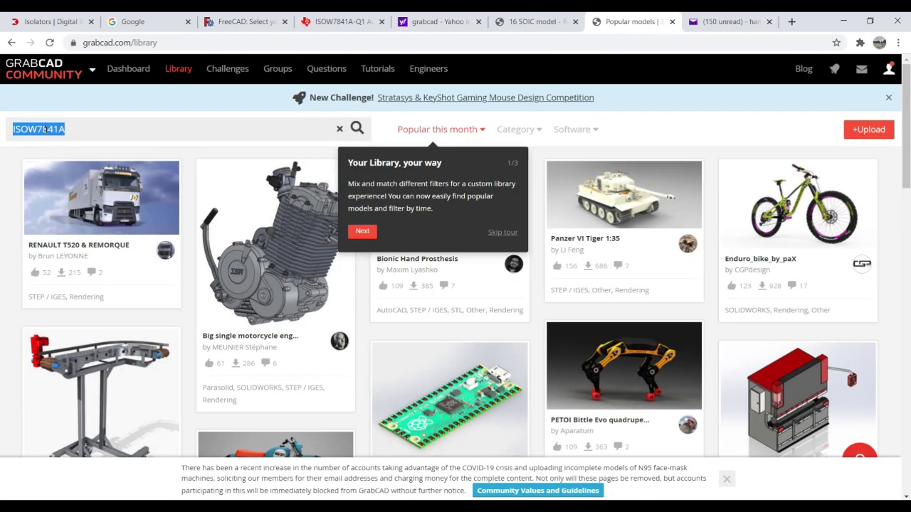
pyautogui.click(357, 129)
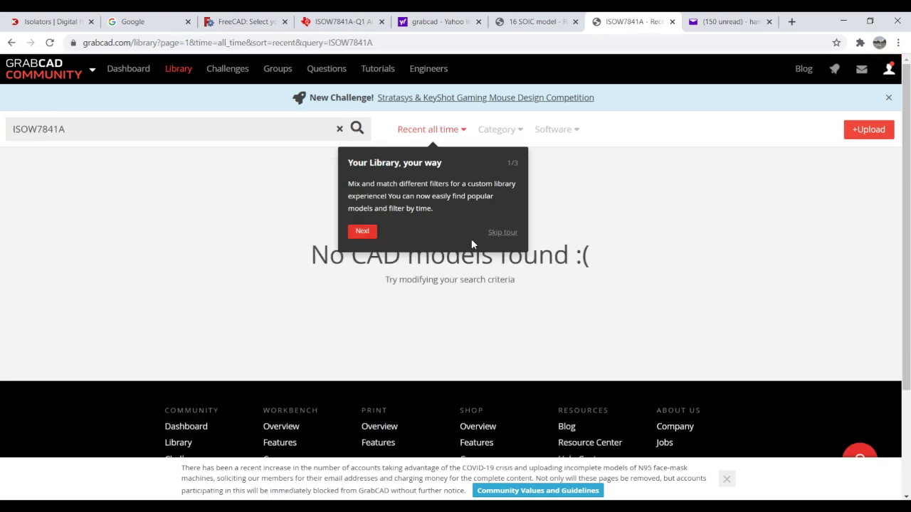
pyautogui.click(503, 233)
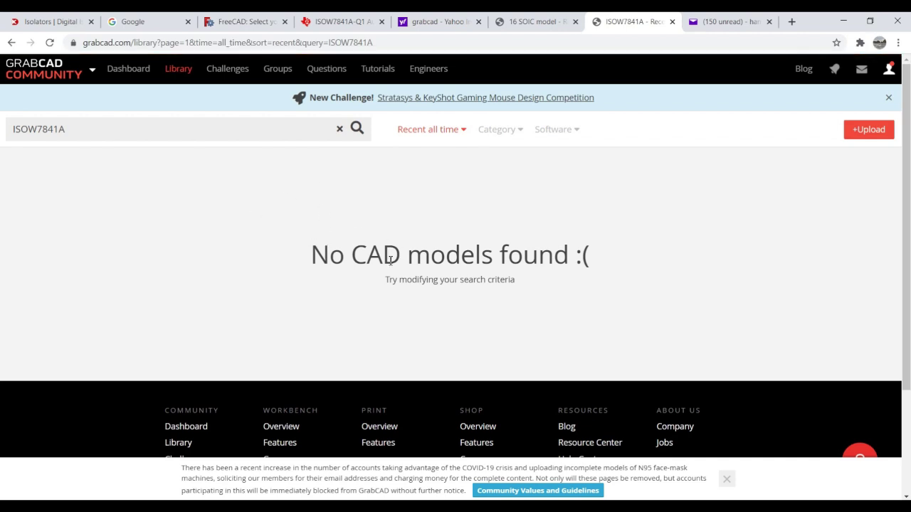
# Search the GrabCAD library for "16 SOIC", then refine the search to "16 SOIC model".
pyautogui.doubleClick(137, 134)
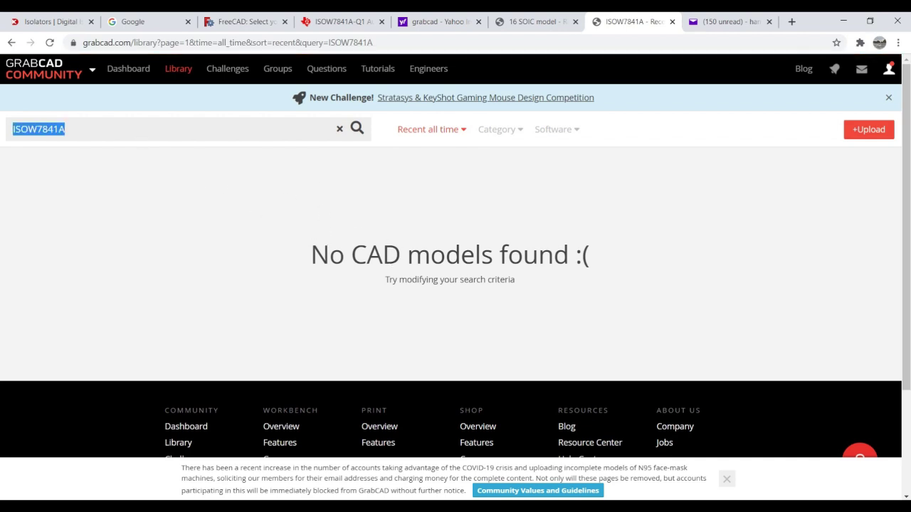
pyautogui.write('16 SOIC')
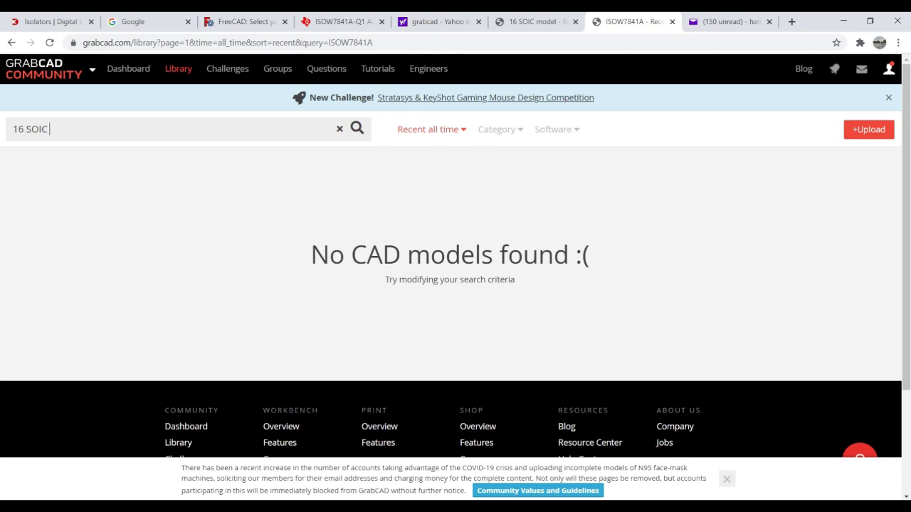
pyautogui.press('Return')
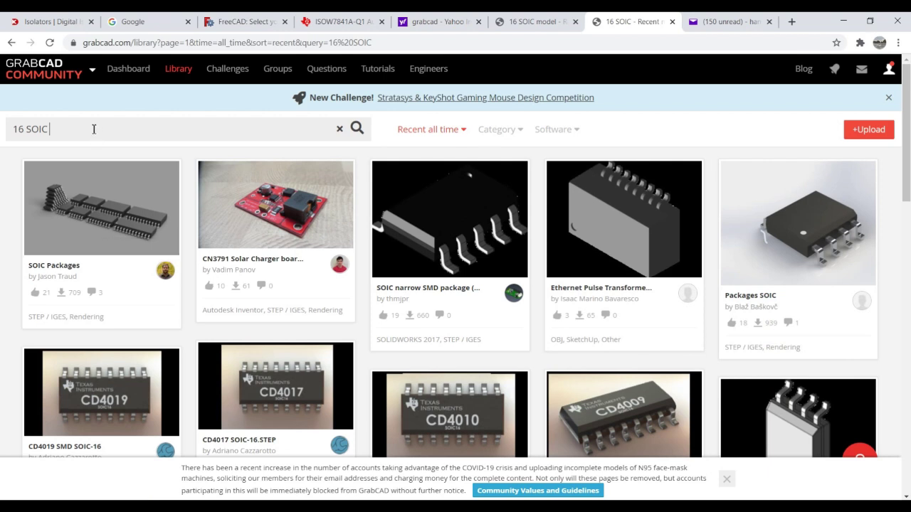
pyautogui.write('model')
pyautogui.press('Return')
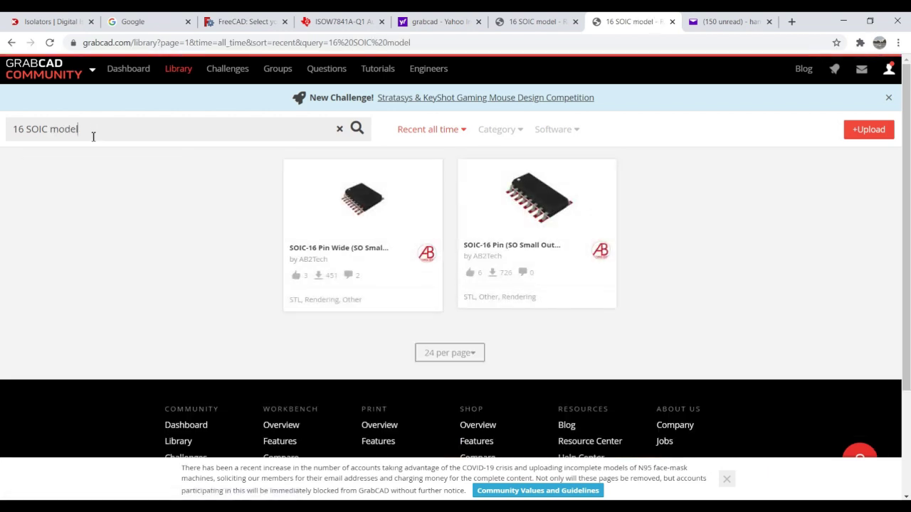
# Open the SOIC-16 Pin Wide (SO Small Outline) model, review its files and view AB2_SO16_W.wrl in 3D.
pyautogui.click(363, 250)
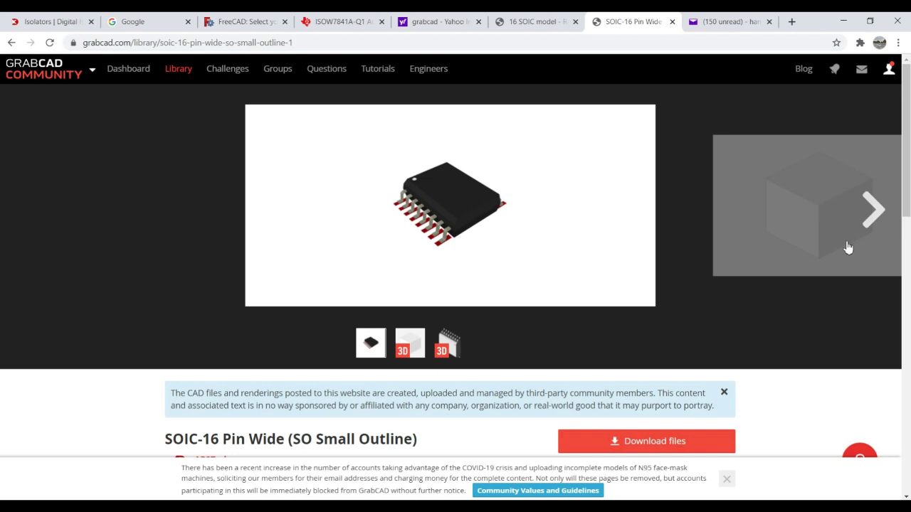
pyautogui.scroll(-3, 624, 342)
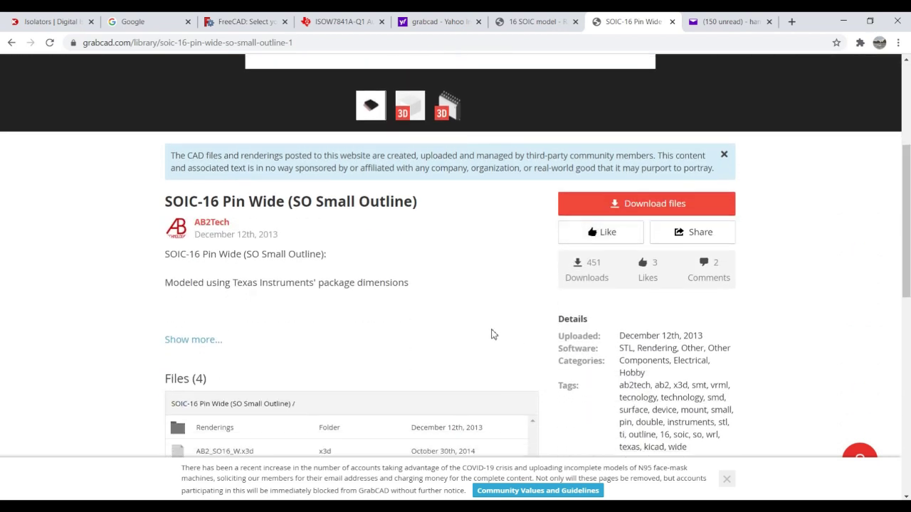
pyautogui.scroll(-2, 478, 312)
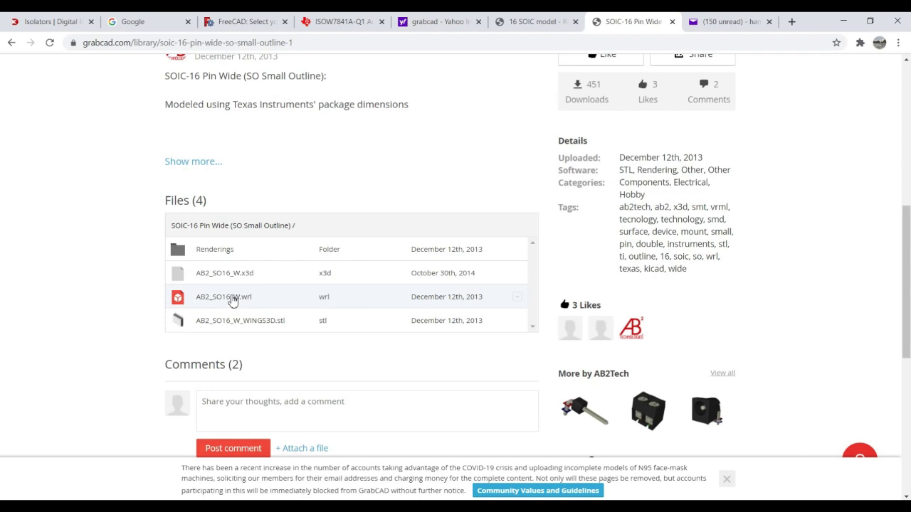
pyautogui.click(233, 301)
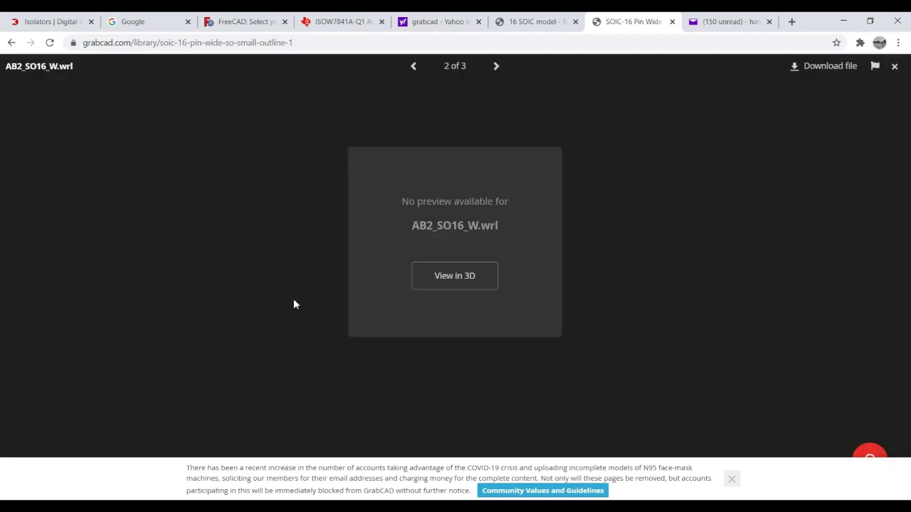
pyautogui.click(455, 284)
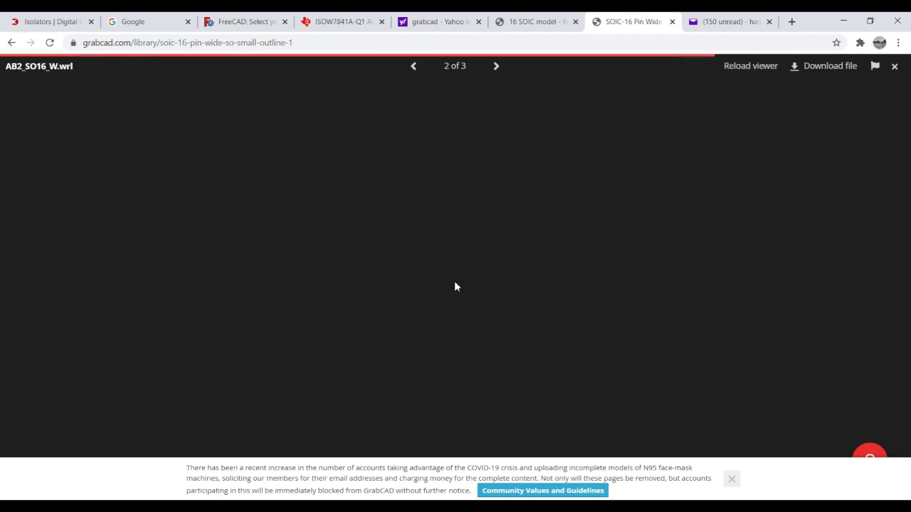
# Switch to File Explorer and copy the AB2_SO16_W.wrl file from the KicadModel folder in Downloads.
pyautogui.click(125, 487)
pyautogui.click(164, 444)
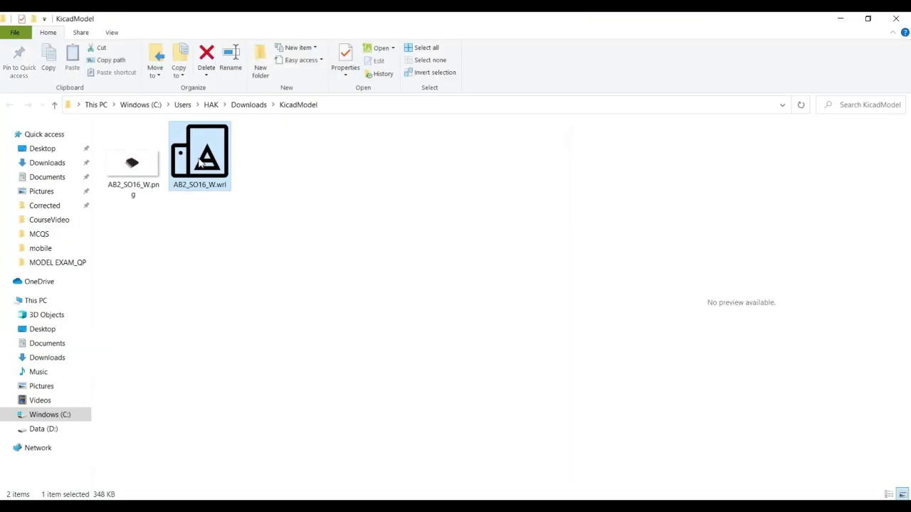
pyautogui.rightClick(197, 164)
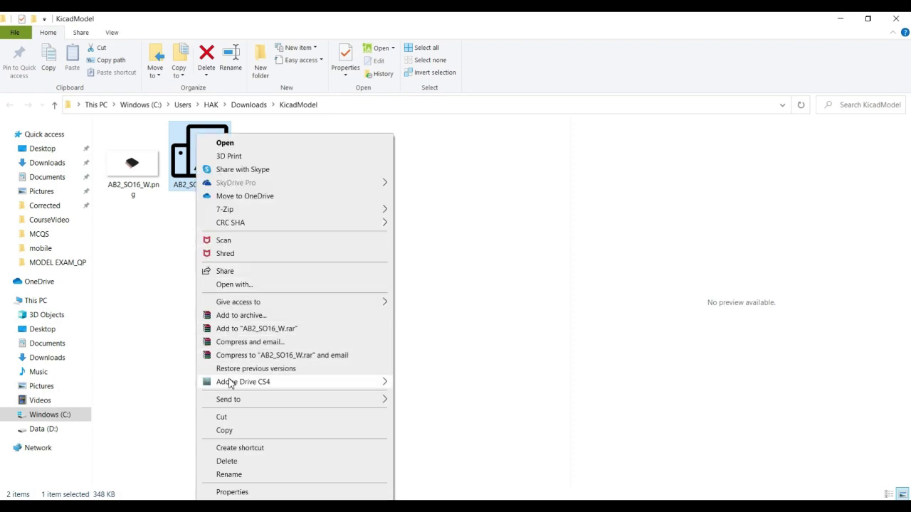
pyautogui.click(227, 431)
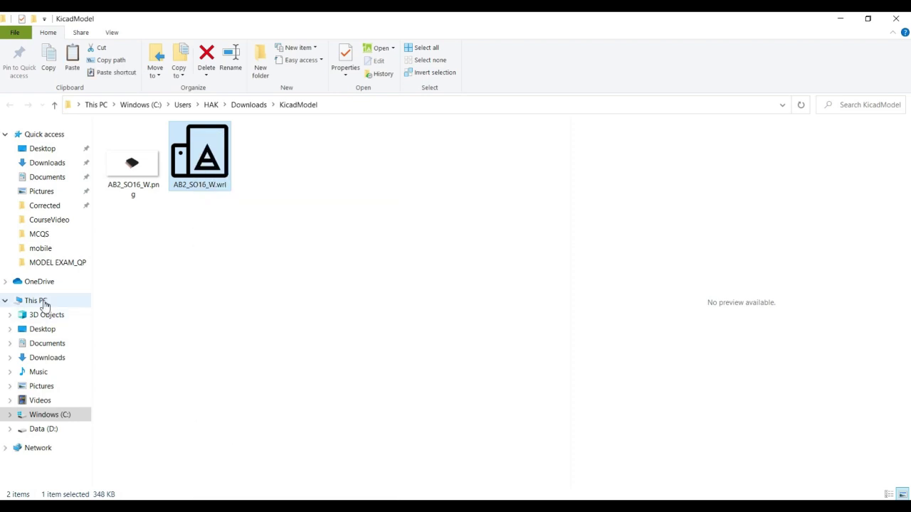
# Go to the KiCad modules folder on the Data (D:) drive under kicadinstallation, KiCad, share, kicad.
pyautogui.click(44, 305)
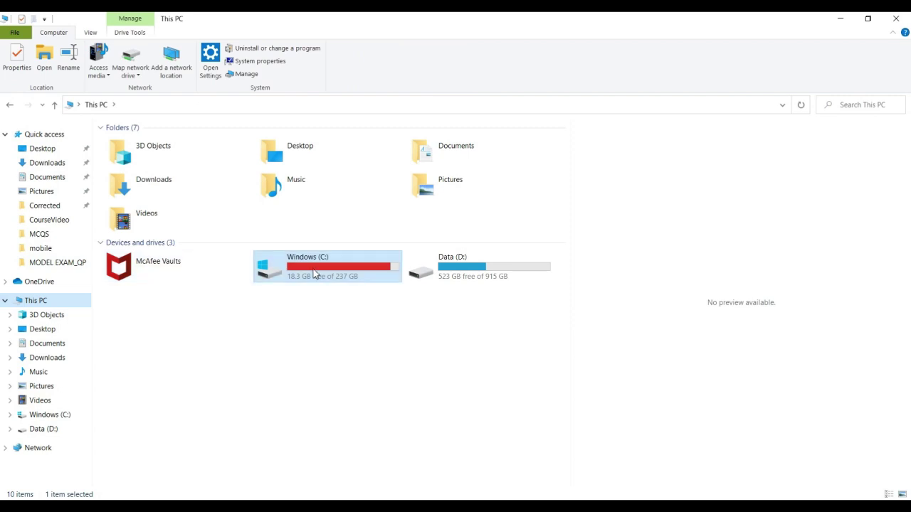
pyautogui.doubleClick(315, 274)
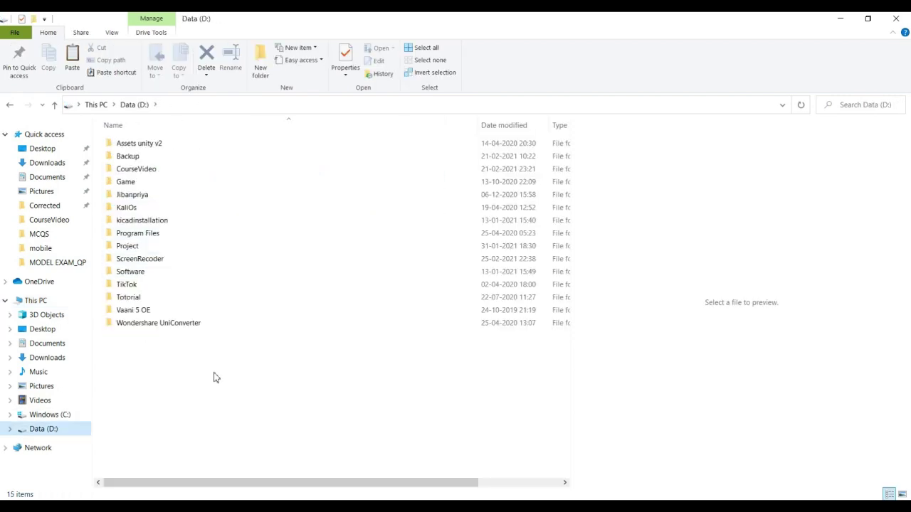
pyautogui.doubleClick(163, 220)
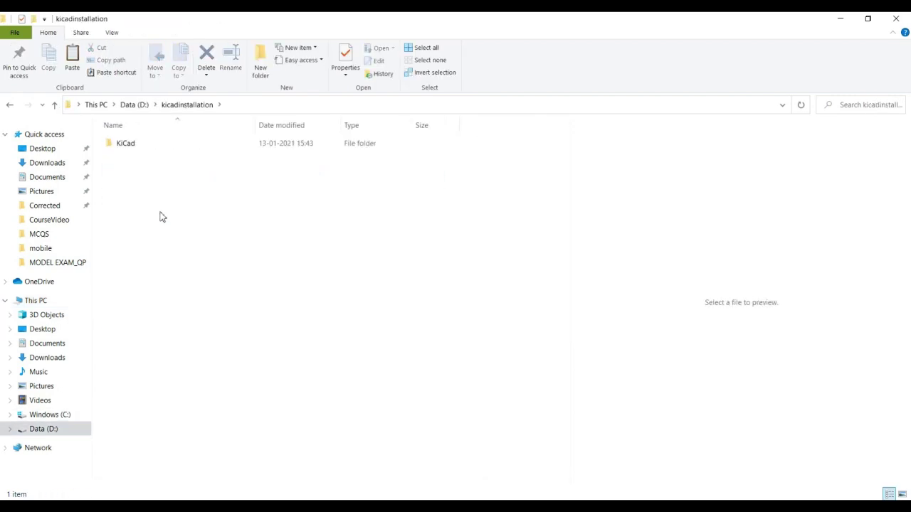
pyautogui.doubleClick(126, 146)
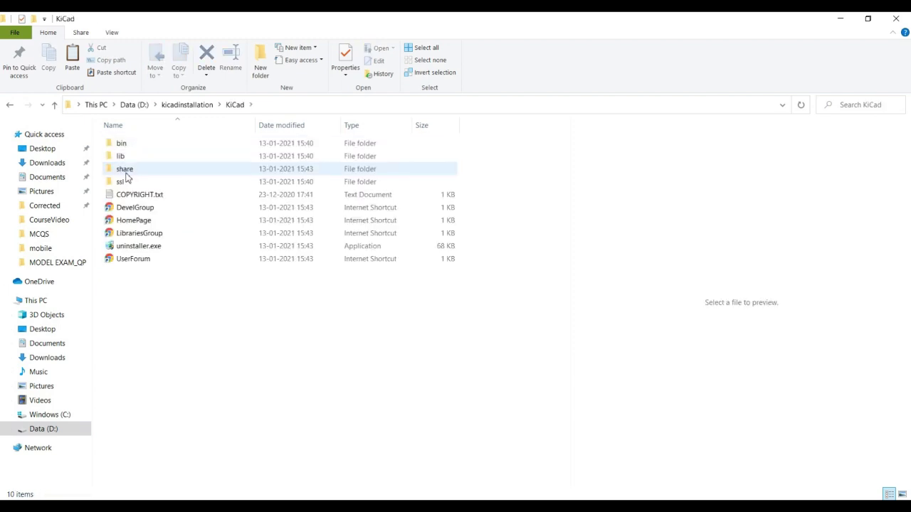
pyautogui.doubleClick(125, 171)
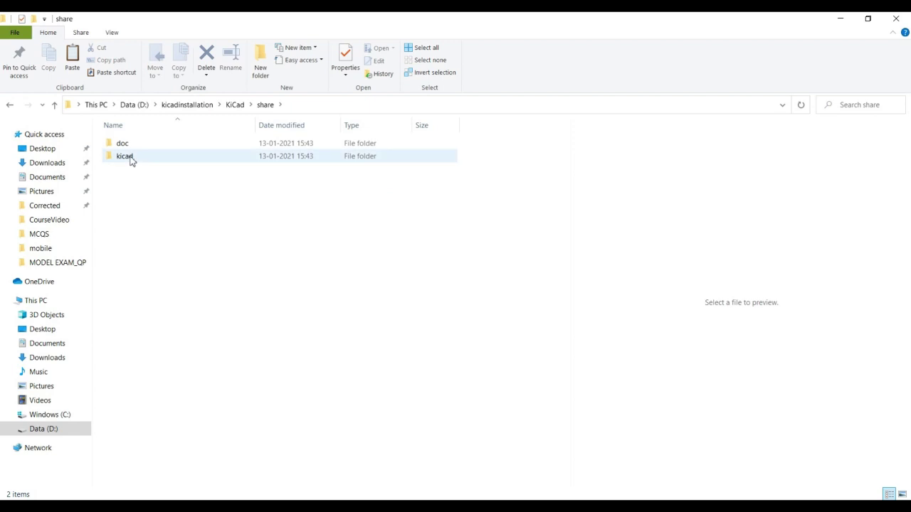
pyautogui.doubleClick(130, 159)
pyautogui.doubleClick(133, 184)
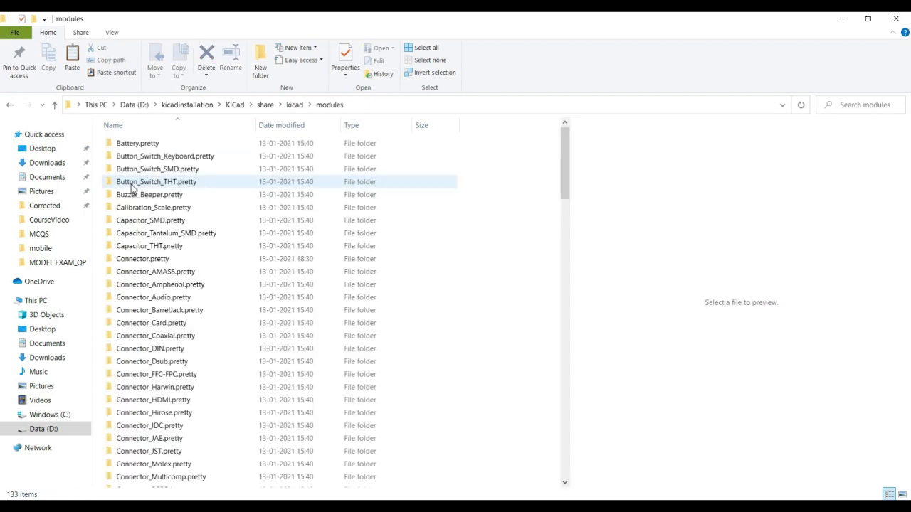
# Paste the copied AB2_SO16_W.wrl file into the Package_SO.3dshapes folder inside packages3d.
pyautogui.scroll(-17, 172, 308)
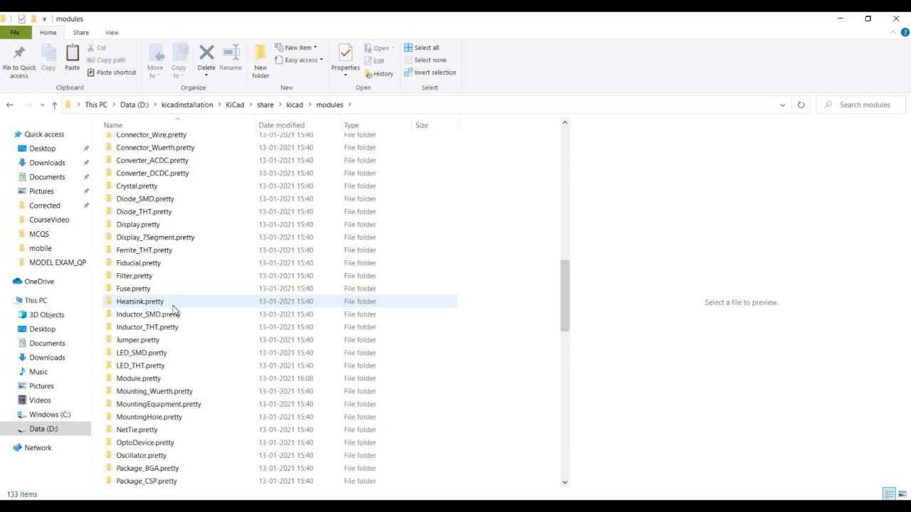
pyautogui.scroll(-4, 172, 307)
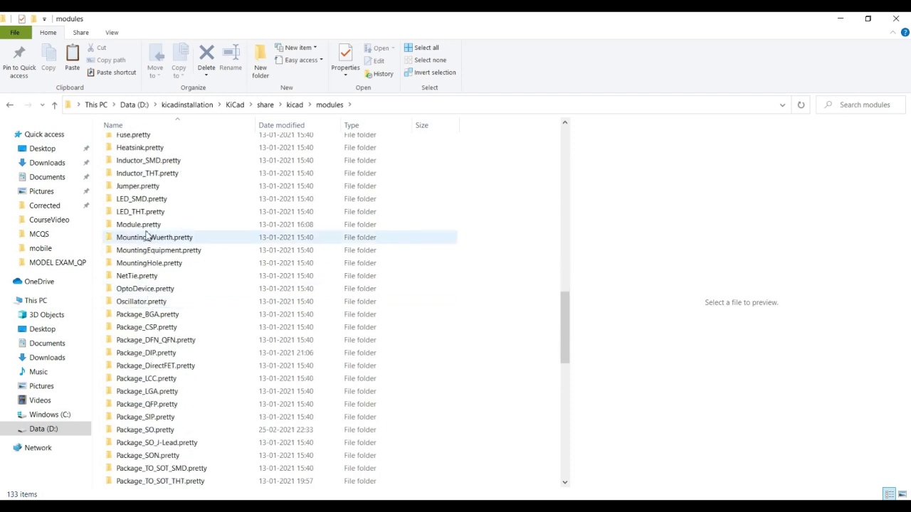
pyautogui.scroll(-4, 162, 322)
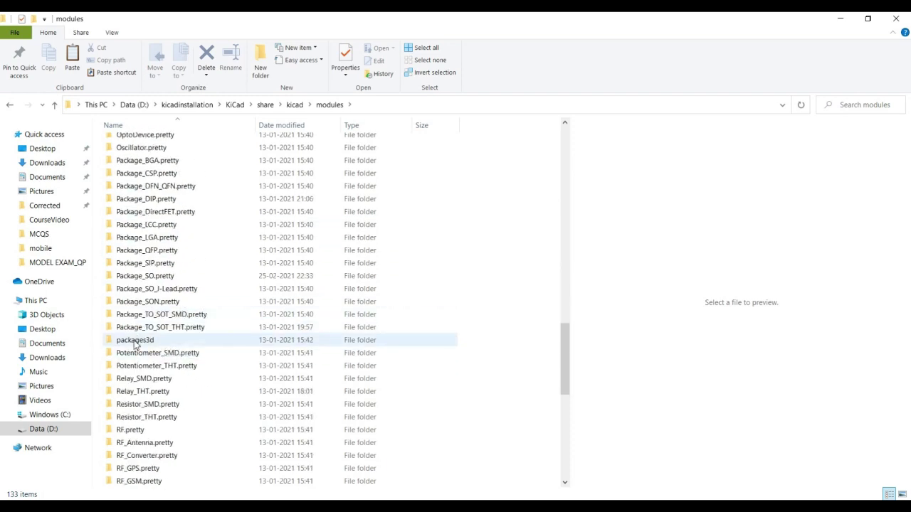
pyautogui.doubleClick(141, 341)
pyautogui.scroll(-8, 180, 393)
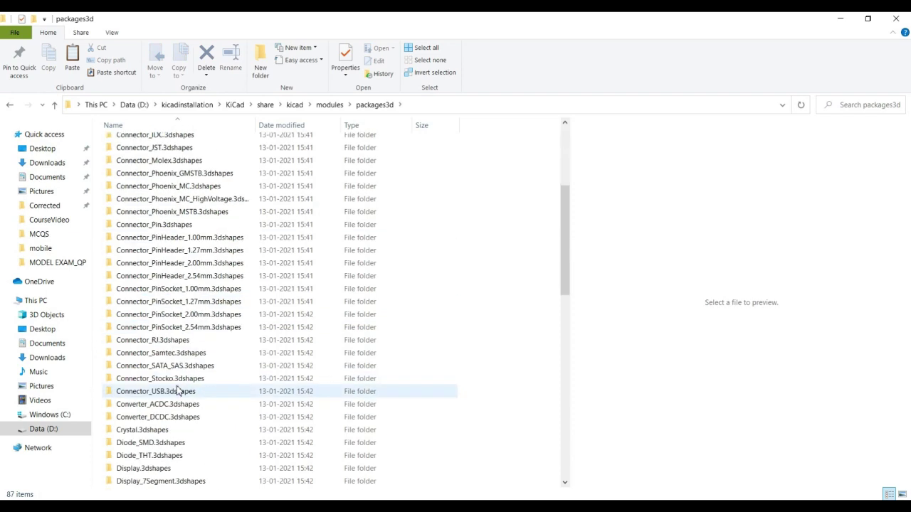
pyautogui.scroll(-7, 178, 390)
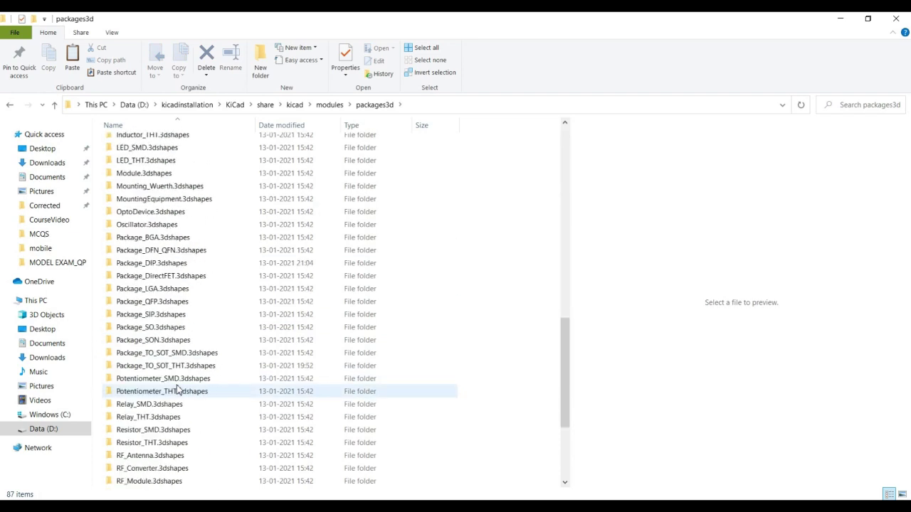
pyautogui.doubleClick(143, 329)
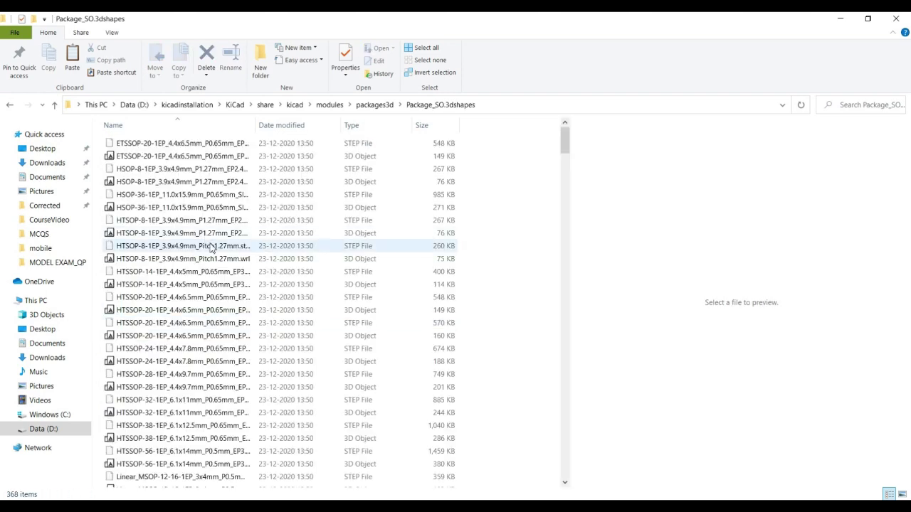
pyautogui.hotkey('ctrl', 'v')
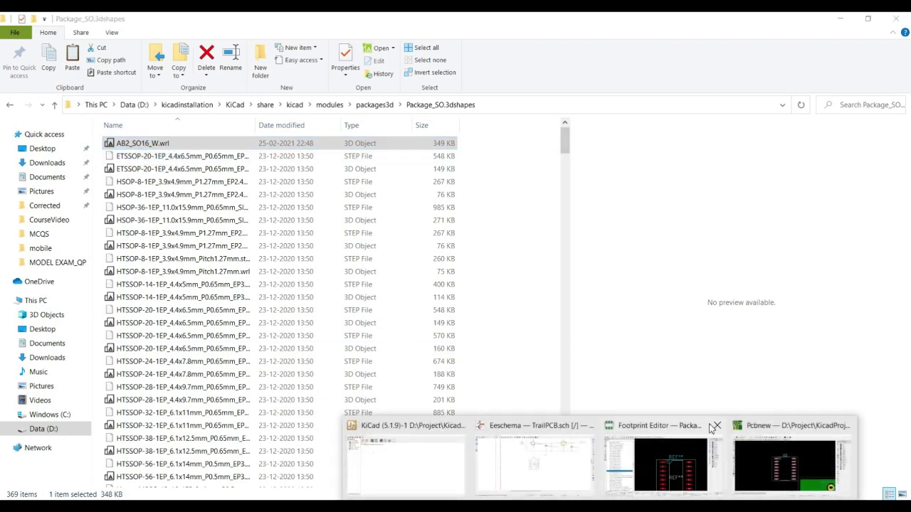
# Switch to the Footprint Editor and open the 3D settings in the SO-16_0.295_7.50mm_P1.27mm footprint's properties.
pyautogui.click(671, 455)
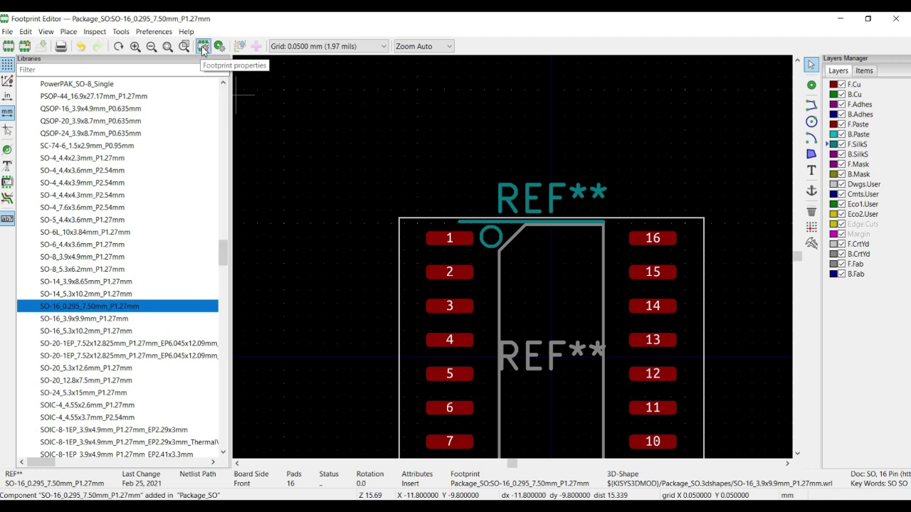
pyautogui.click(204, 49)
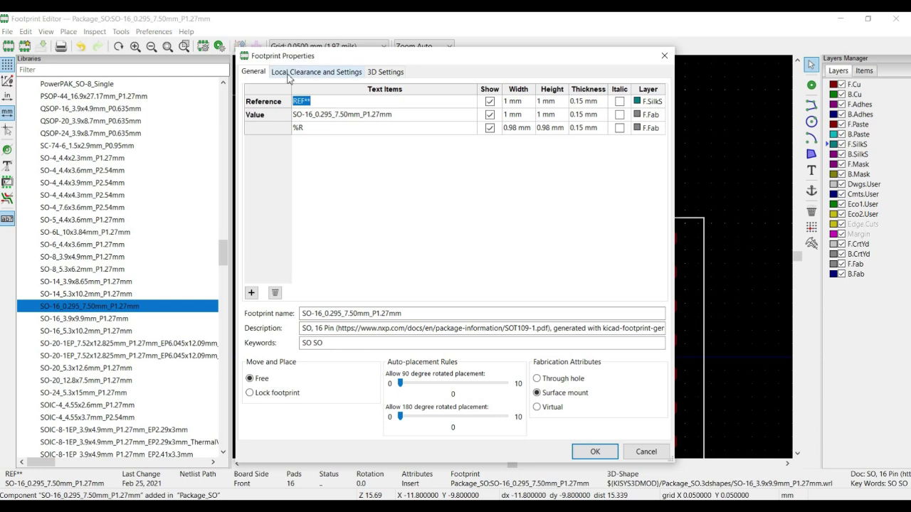
pyautogui.click(386, 72)
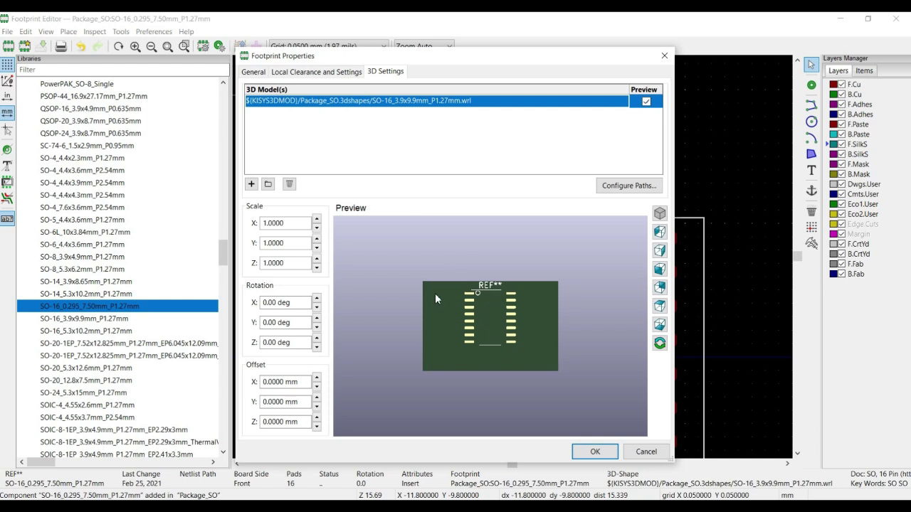
# Add AB2_SO16_W.wrl from packages3d's Package_SO.3dshapes folder to the footprint's 3D models.
pyautogui.click(269, 185)
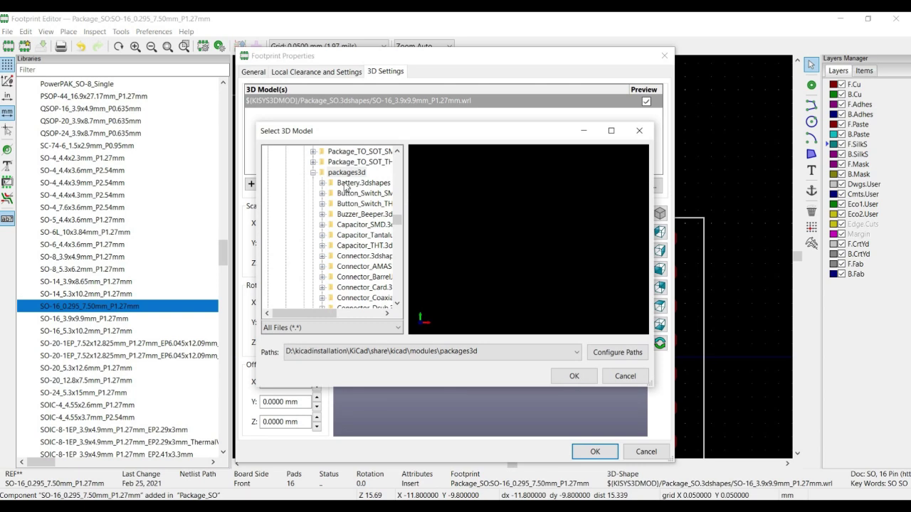
pyautogui.click(348, 175)
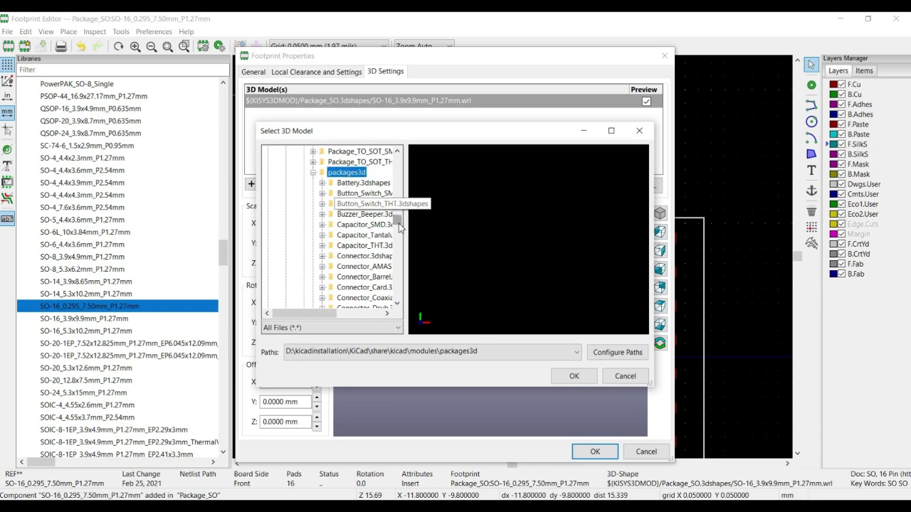
pyautogui.moveTo(399, 226); pyautogui.dragTo(401, 252)
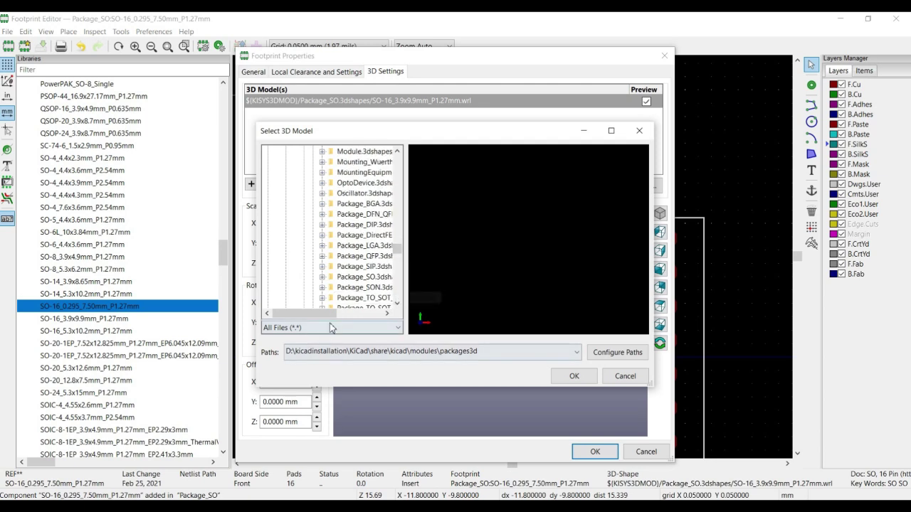
pyautogui.moveTo(333, 321); pyautogui.dragTo(350, 321)
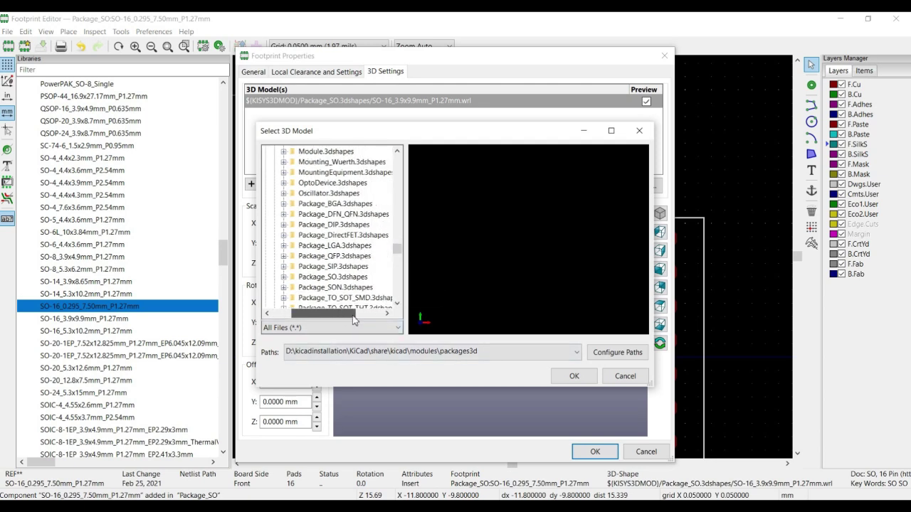
pyautogui.doubleClick(346, 277)
pyautogui.click(334, 163)
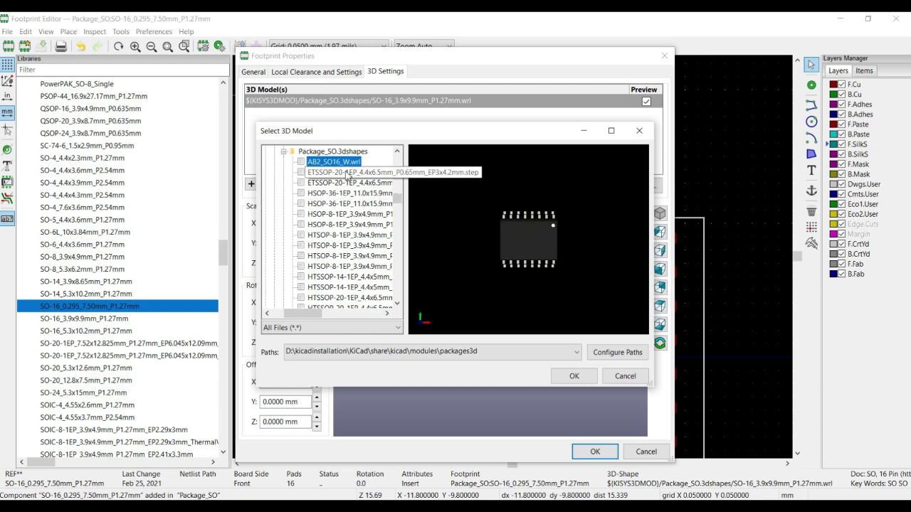
pyautogui.doubleClick(332, 165)
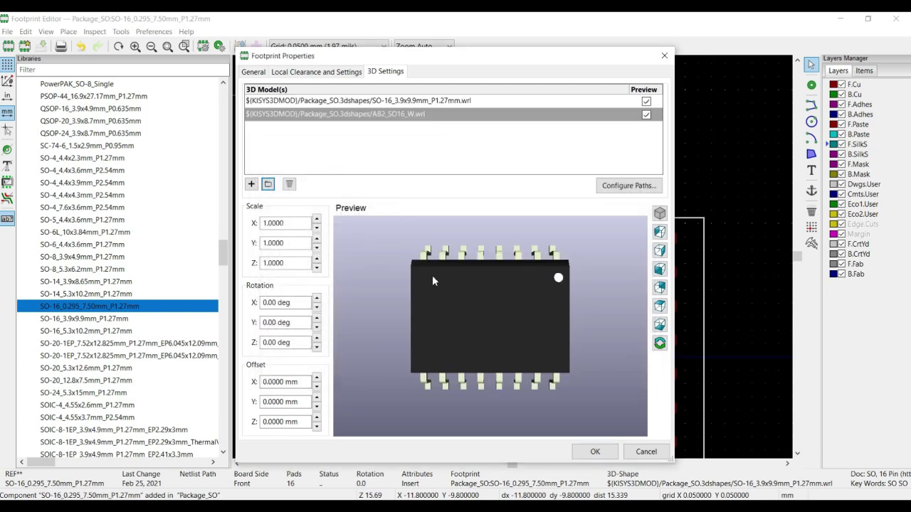
# Inspect the added model in the 3D preview and set its X offset to 13.5 mm.
pyautogui.scroll(-7, 404, 342)
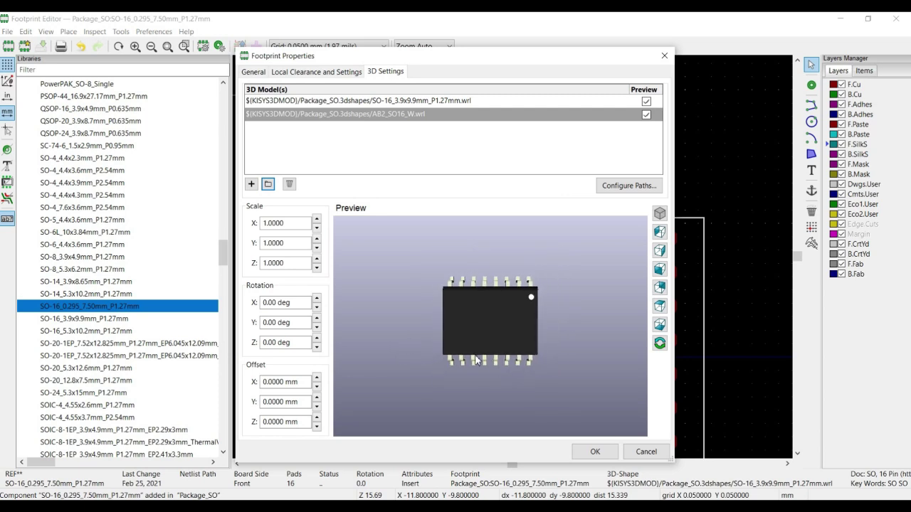
pyautogui.scroll(6, 475, 356)
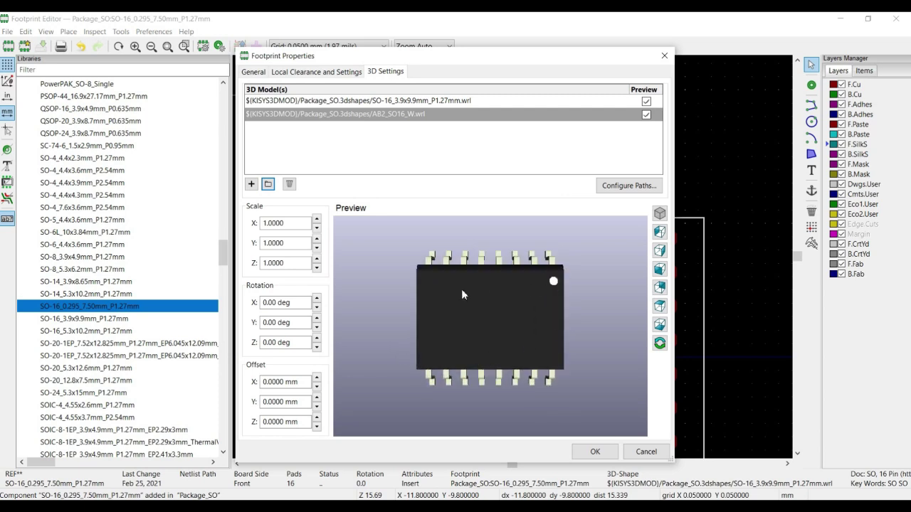
pyautogui.moveTo(494, 363); pyautogui.dragTo(396, 347)
pyautogui.moveTo(540, 331); pyautogui.dragTo(461, 361)
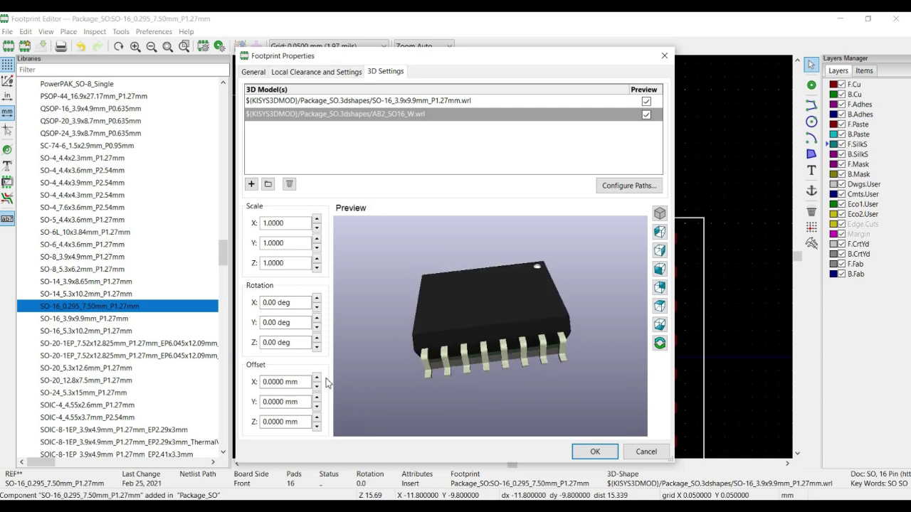
pyautogui.moveTo(316, 379); pyautogui.dragTo(317, 380)
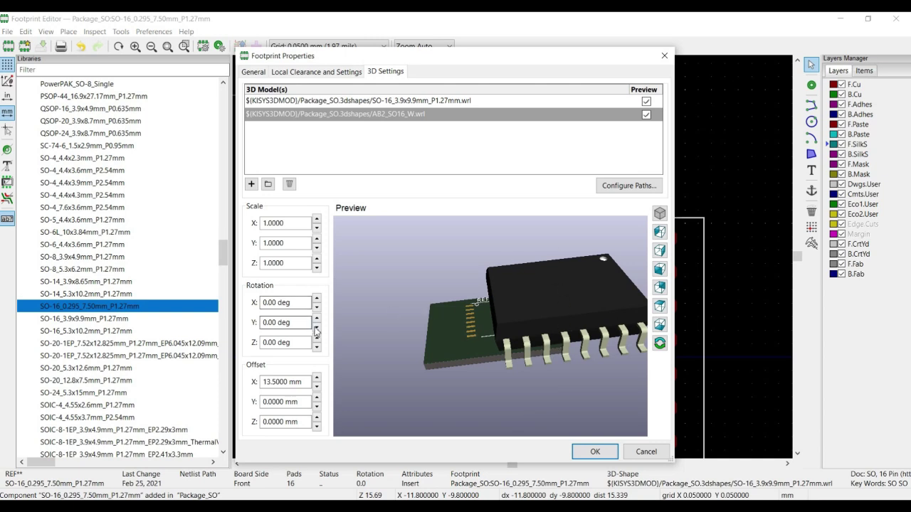
# Try the AB2_SO16_W model's rotation on each axis, keeping X and Y at 0 and setting Z to -90 degrees.
pyautogui.click(317, 298)
pyautogui.click(317, 307)
pyautogui.click(316, 319)
pyautogui.click(317, 327)
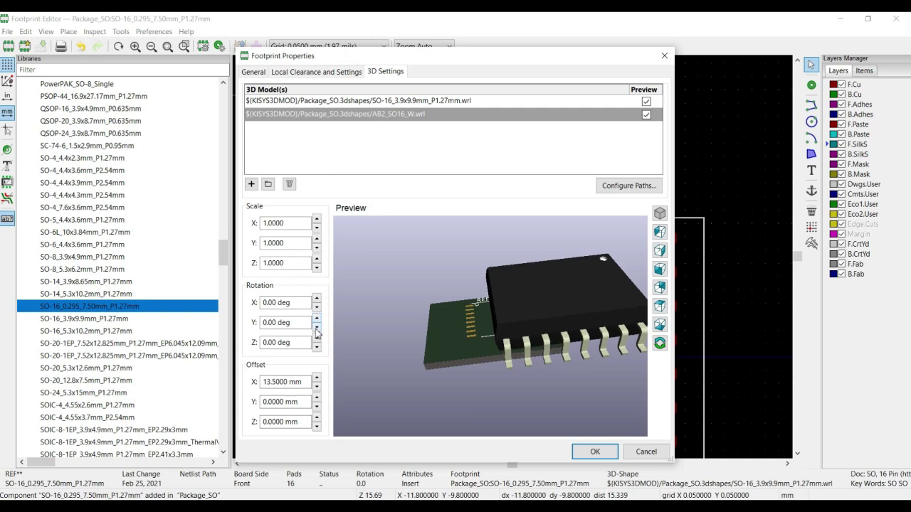
pyautogui.click(316, 339)
pyautogui.click(317, 338)
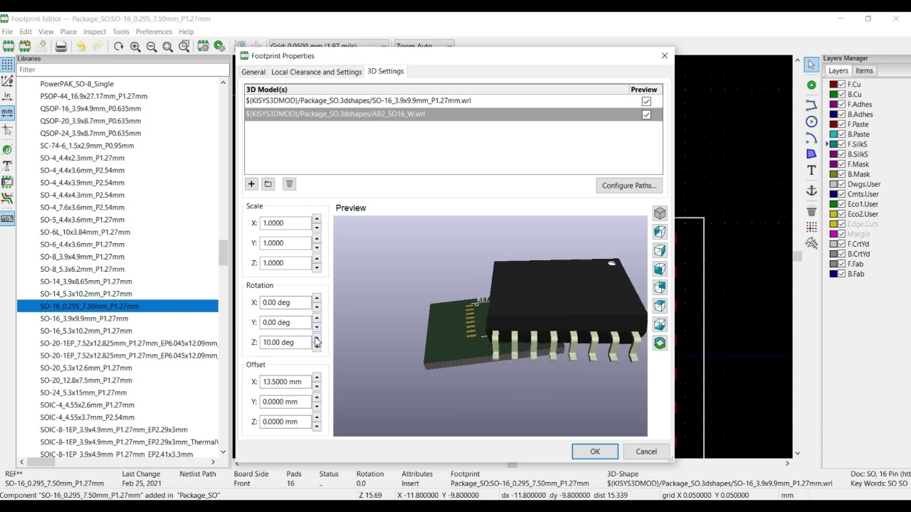
pyautogui.click(316, 346)
pyautogui.click(316, 346)
pyautogui.click(317, 347)
pyautogui.click(317, 346)
pyautogui.click(317, 346)
pyautogui.click(316, 347)
pyautogui.click(316, 347)
pyautogui.click(317, 346)
pyautogui.click(316, 347)
pyautogui.click(317, 346)
pyautogui.click(317, 347)
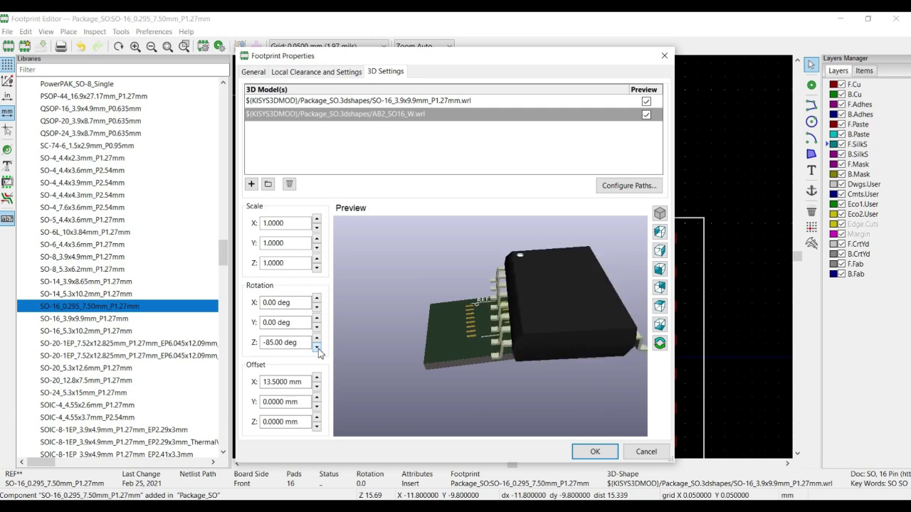
pyautogui.click(316, 347)
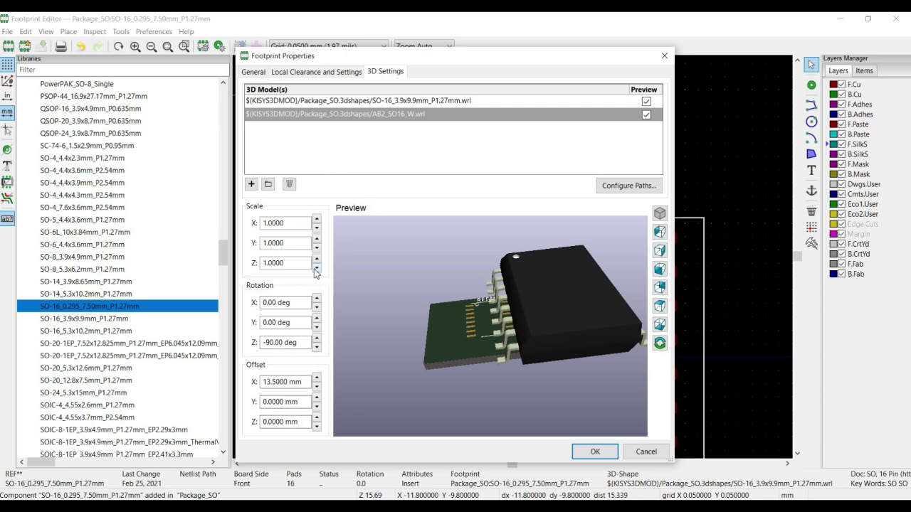
# Reduce the model's scale to 0.6 in X, 0.7 in Y and 0.7 in Z.
pyautogui.click(317, 268)
pyautogui.click(317, 268)
pyautogui.click(317, 267)
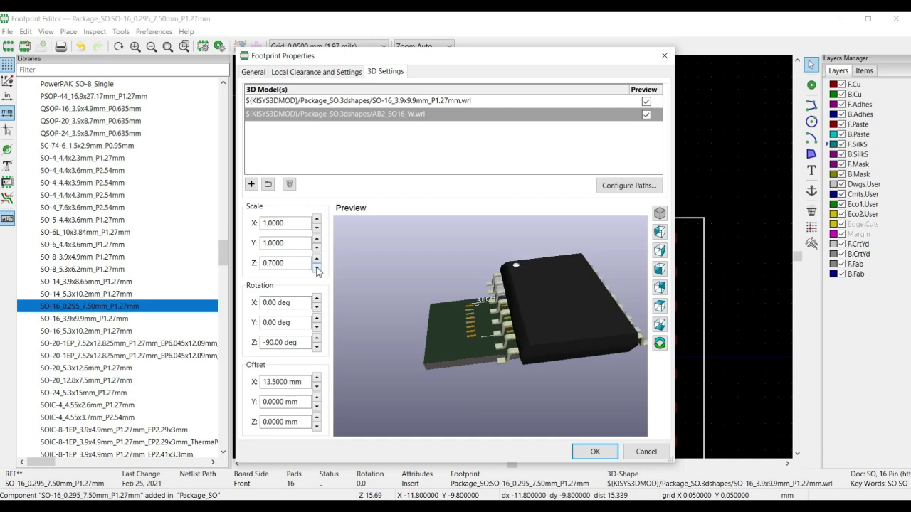
pyautogui.click(317, 250)
pyautogui.click(317, 251)
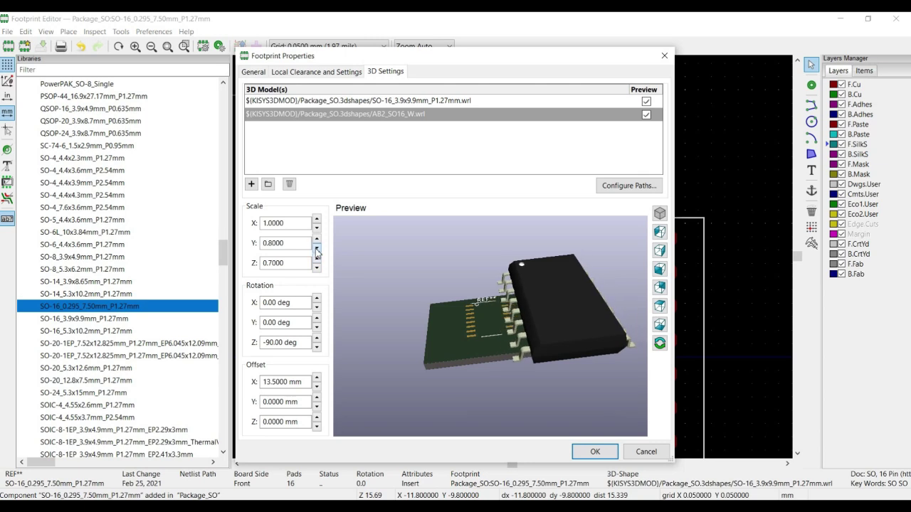
pyautogui.click(317, 250)
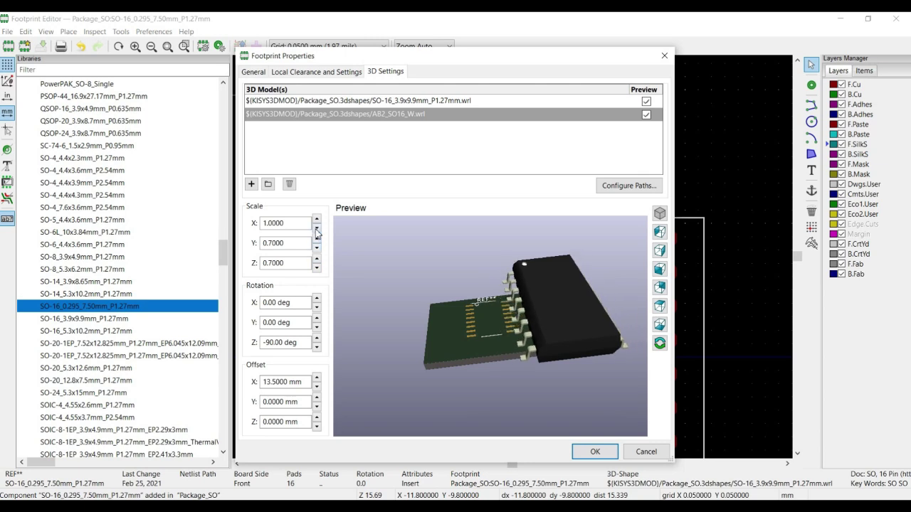
pyautogui.click(317, 229)
pyautogui.click(317, 229)
pyautogui.click(317, 229)
pyautogui.click(317, 229)
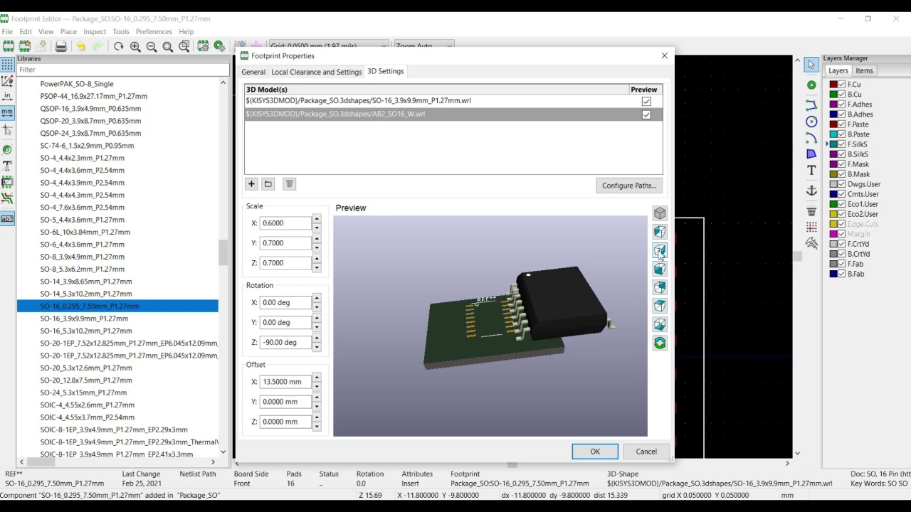
# Compare the model with the pads from above and set its X, Y and Z scale to 0.4.
pyautogui.click(659, 306)
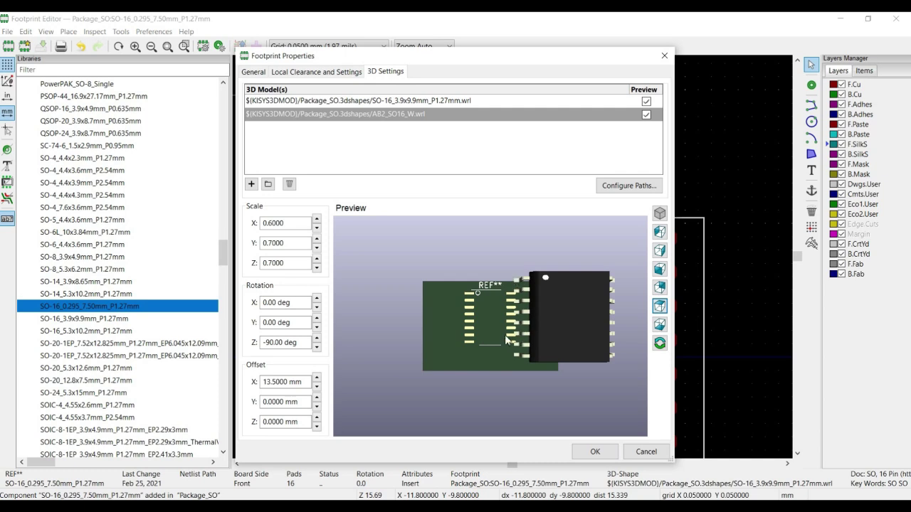
pyautogui.click(316, 268)
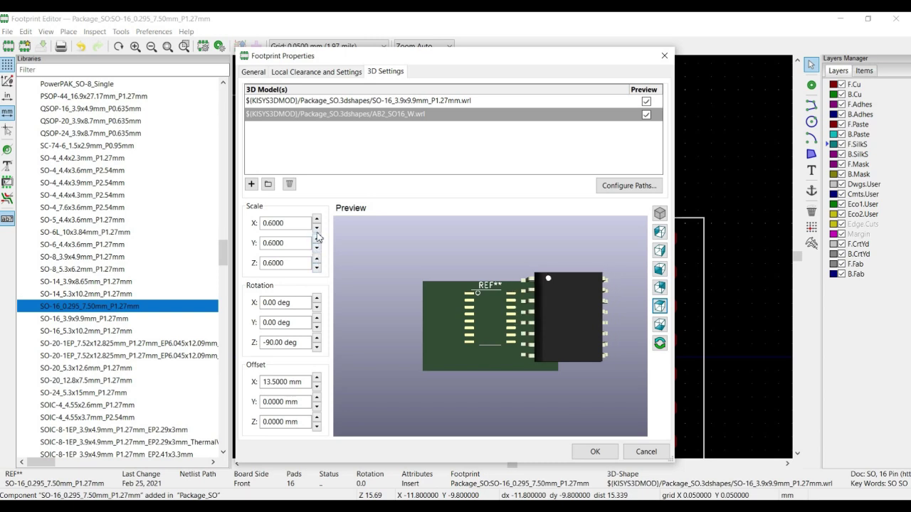
pyautogui.click(316, 230)
pyautogui.click(317, 229)
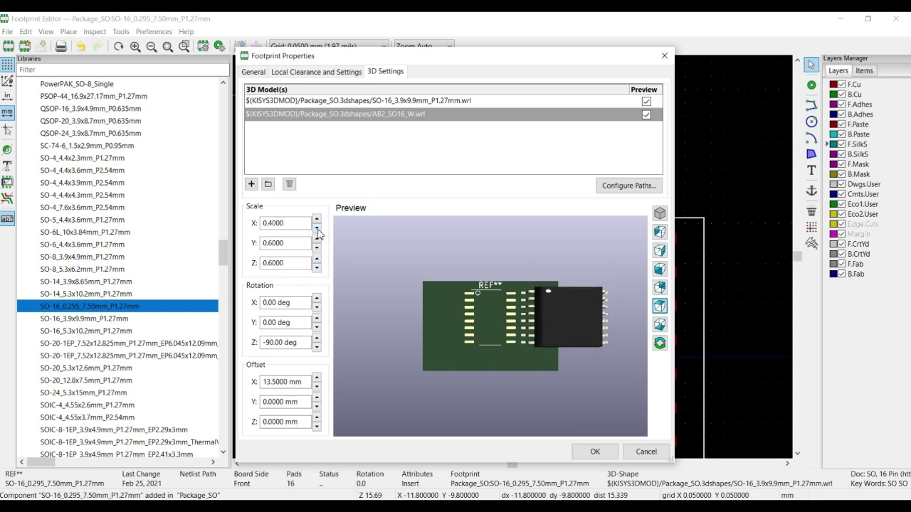
pyautogui.click(274, 243)
pyautogui.click(271, 243)
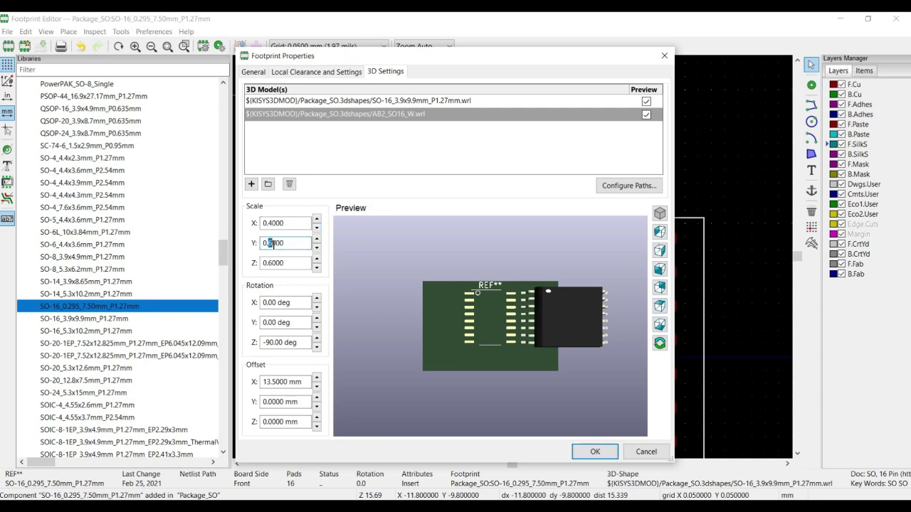
pyautogui.write('4')
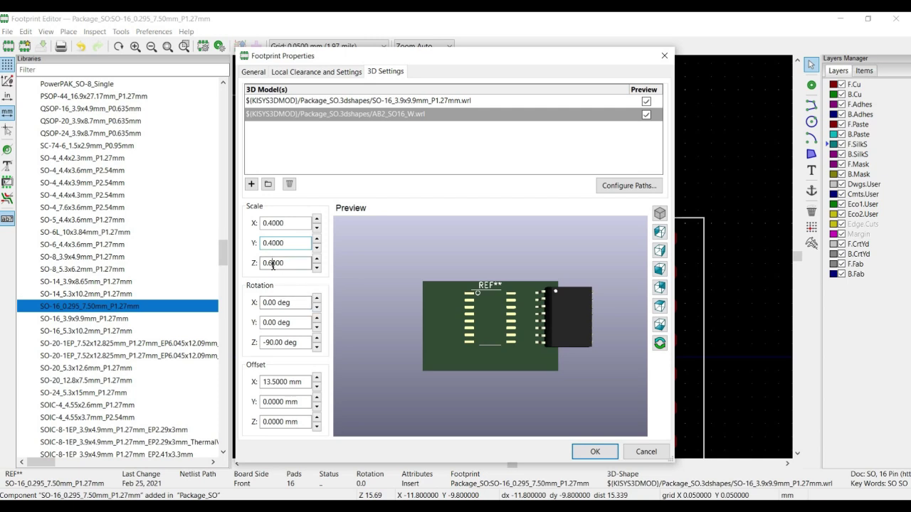
pyautogui.press('BackSpace')
pyautogui.write('4')
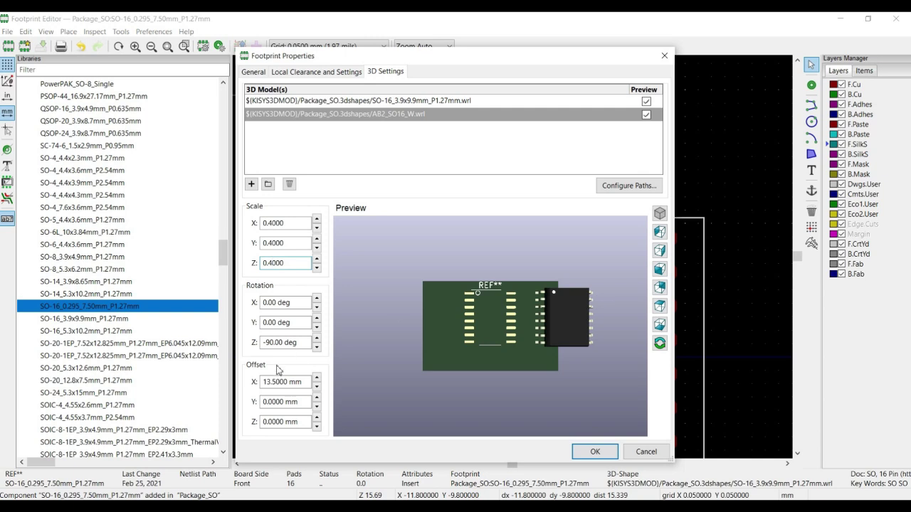
# Set the model's X offset to 0 mm and check its placement on the pads in the 3D preview.
pyautogui.moveTo(318, 389); pyautogui.dragTo(318, 389)
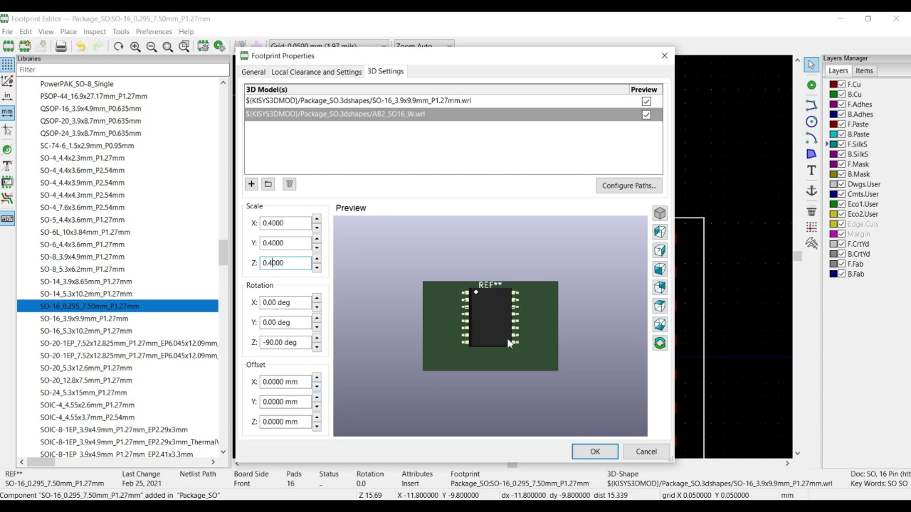
pyautogui.click(661, 269)
pyautogui.moveTo(519, 337)
pyautogui.mouseDown()
pyautogui.moveTo(519, 357)
pyautogui.moveTo(553, 374)
pyautogui.moveTo(534, 386)
pyautogui.moveTo(494, 384)
pyautogui.moveTo(516, 351)
pyautogui.mouseUp()
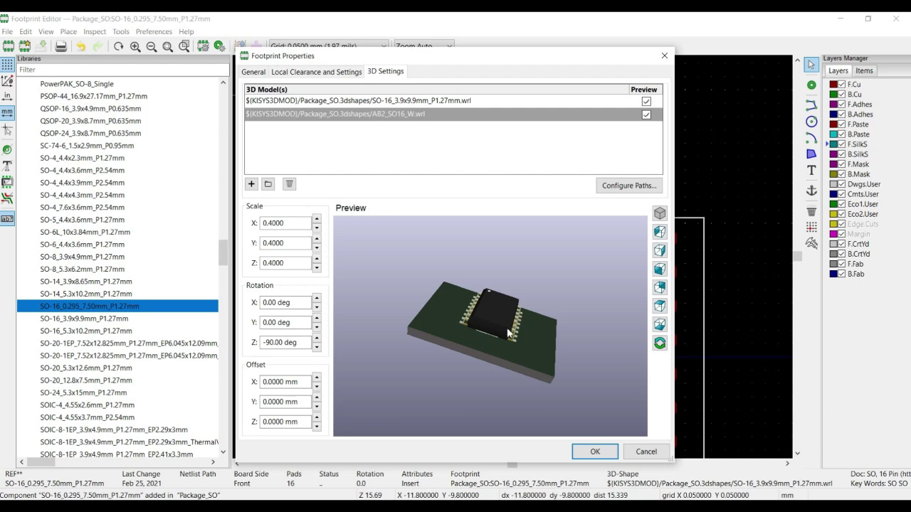
# Apply the 3D settings, save the footprint to its library and switch to the TrailPCB schematic in Eeschema.
pyautogui.click(593, 452)
pyautogui.click(43, 47)
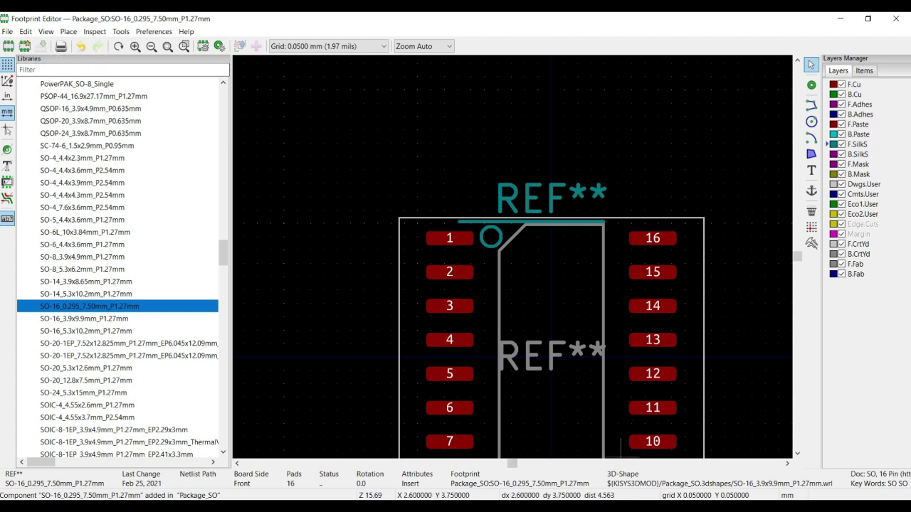
pyautogui.click(612, 427)
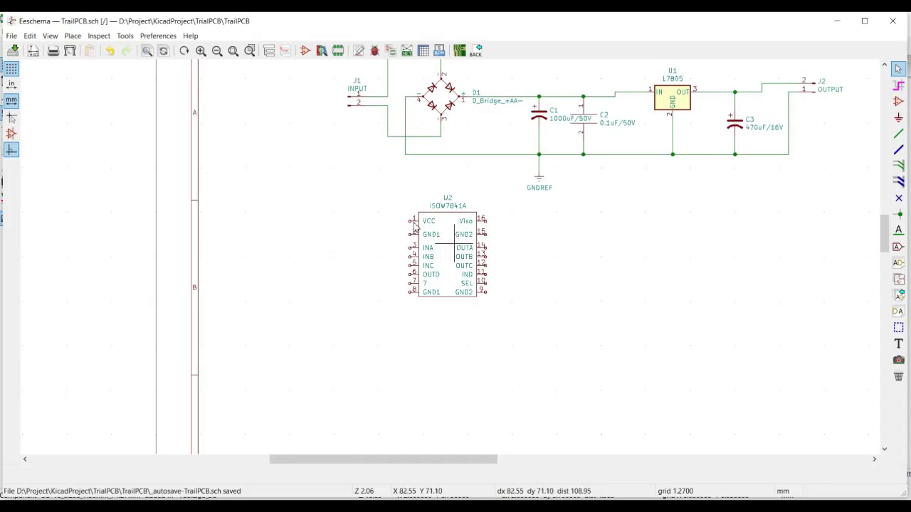
# Generate the schematic's netlist in the default Pcbnew format and save it.
pyautogui.click(338, 50)
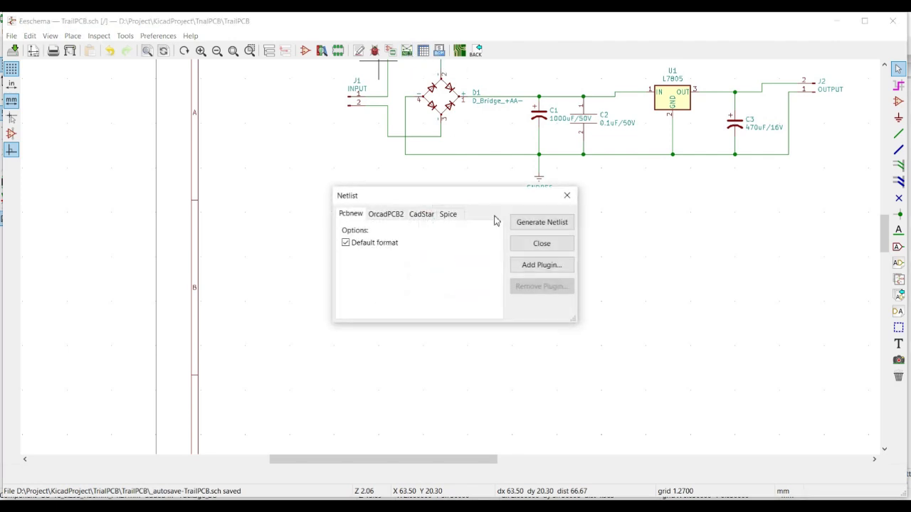
pyautogui.click(549, 223)
pyautogui.click(688, 448)
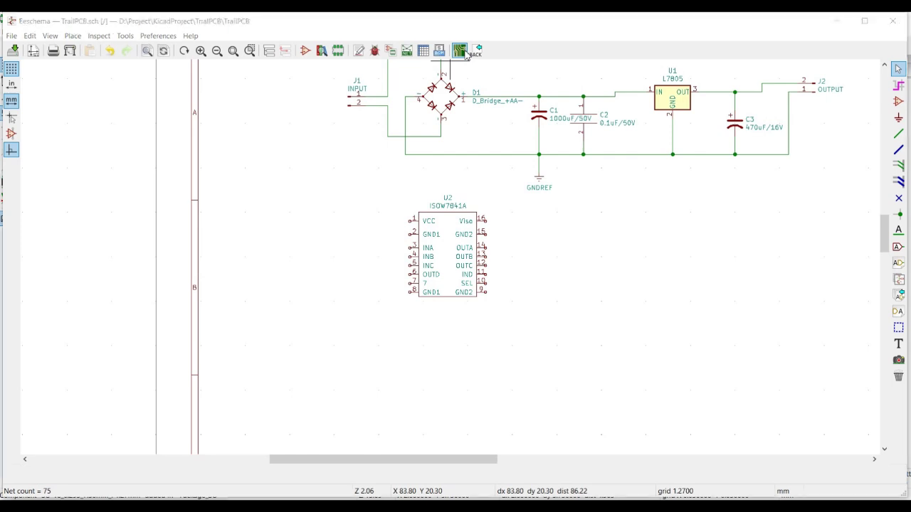
# Switch to Pcbnew and update the board from the schematic, keeping the existing symbol to footprint associations.
pyautogui.click(459, 50)
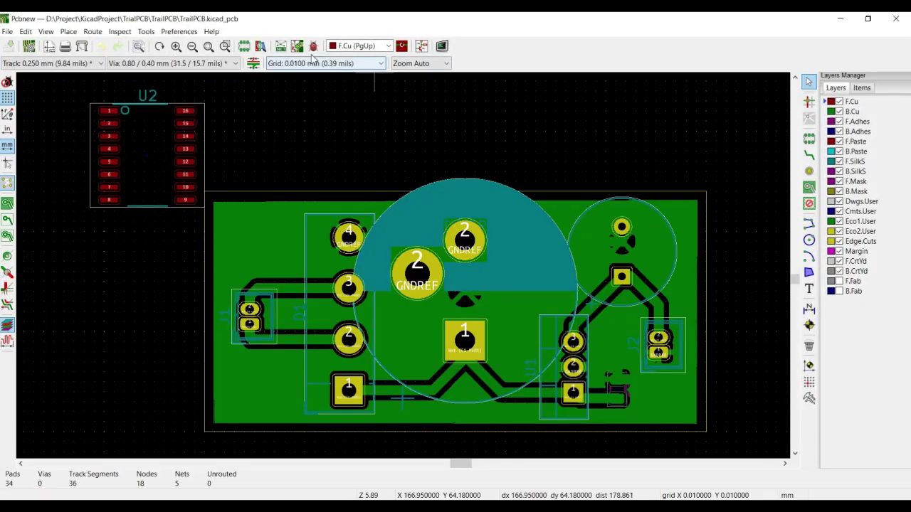
pyautogui.click(298, 46)
pyautogui.click(535, 365)
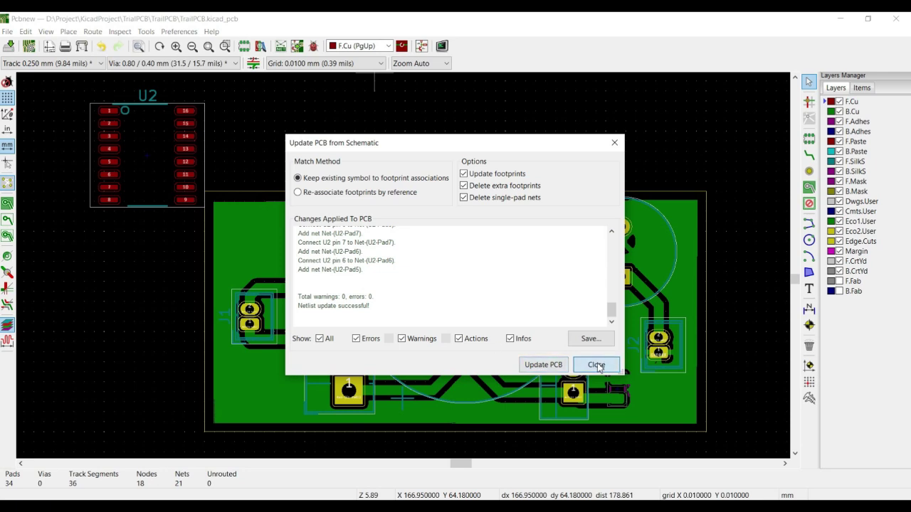
pyautogui.click(597, 365)
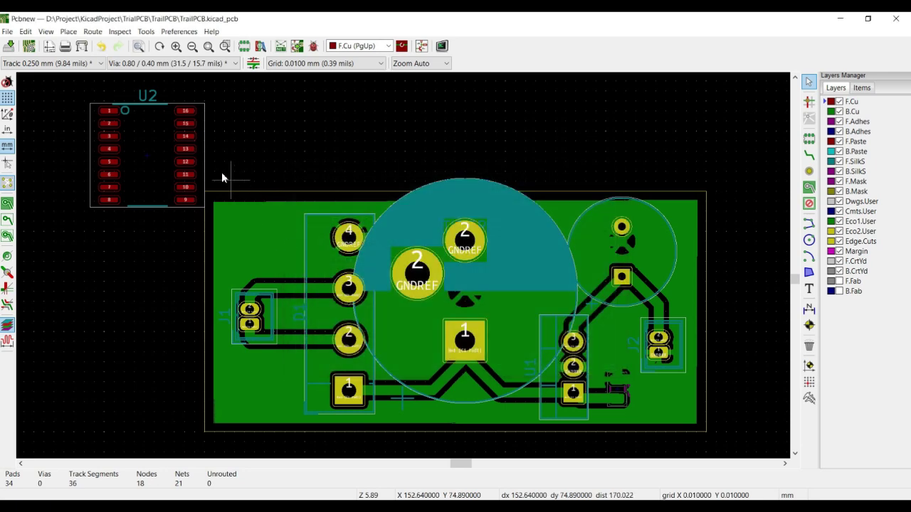
# Examine the board and U2 in the 3D Viewer, and bring up the SO-16_0.295_7.50mm_P1.27mm footprint in the Footprint Editor.
pyautogui.click(45, 32)
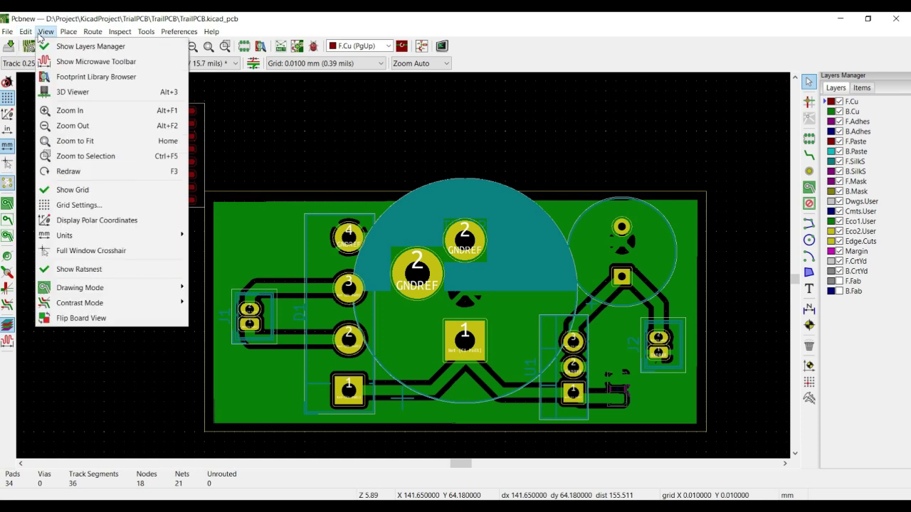
pyautogui.click(69, 92)
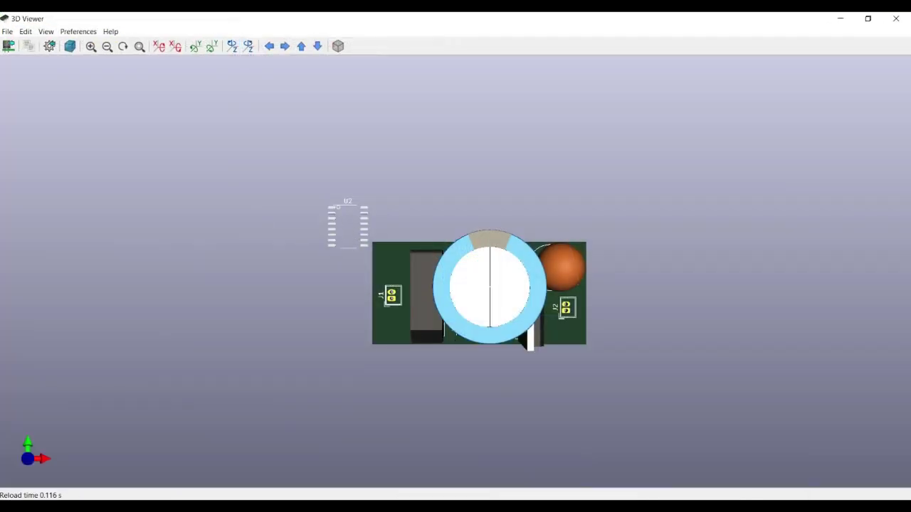
pyautogui.click(897, 19)
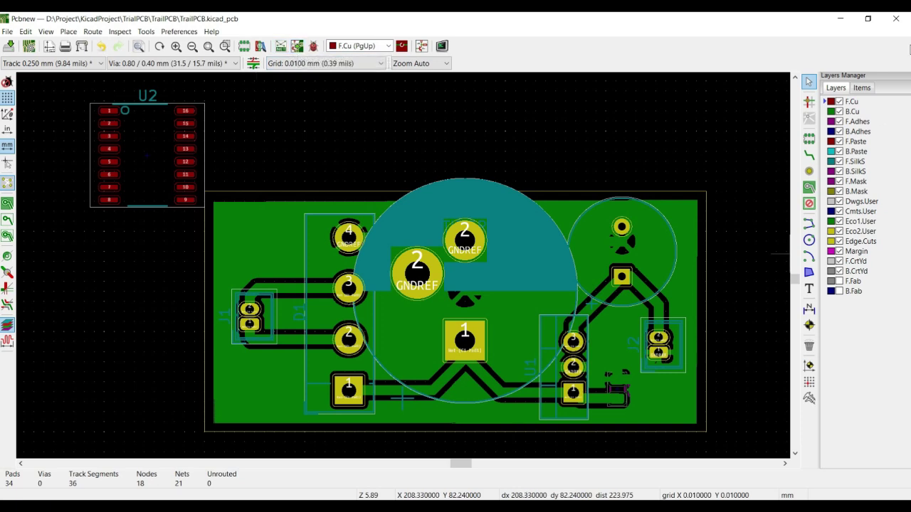
pyautogui.click(599, 507)
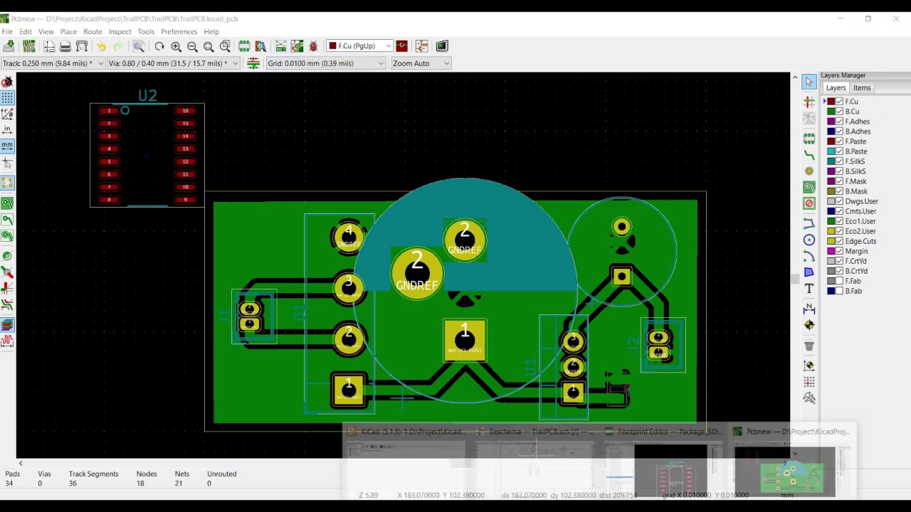
pyautogui.click(669, 456)
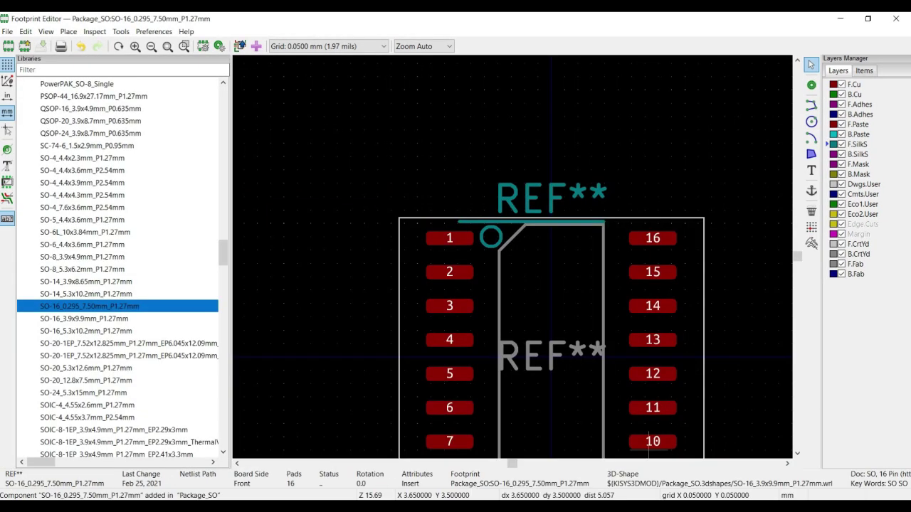
# Return to Eeschema and delete the ISOW7841A symbol U2 from the schematic.
pyautogui.click(599, 507)
pyautogui.click(534, 456)
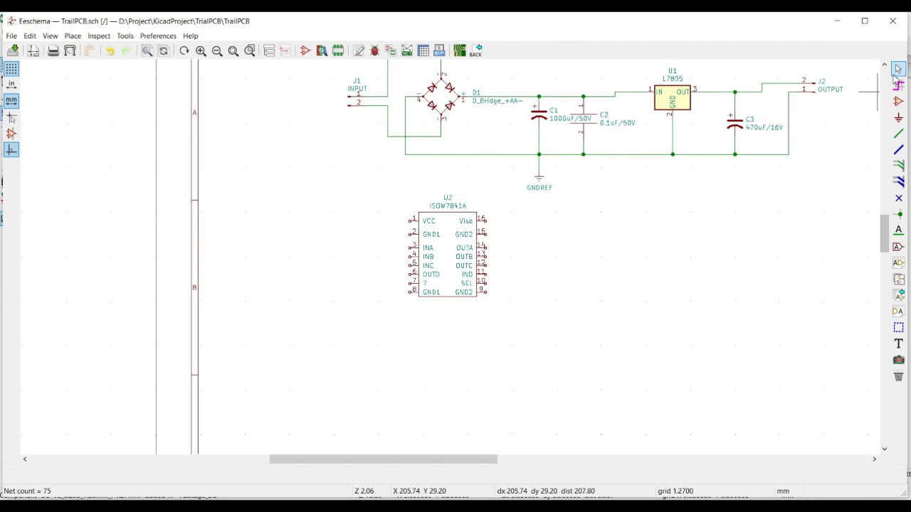
pyautogui.click(459, 250)
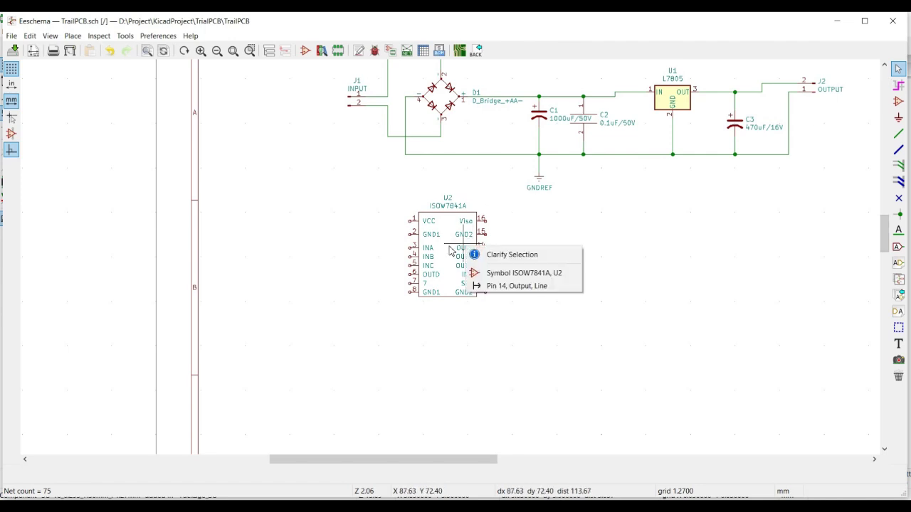
pyautogui.click(447, 263)
pyautogui.press('Delete')
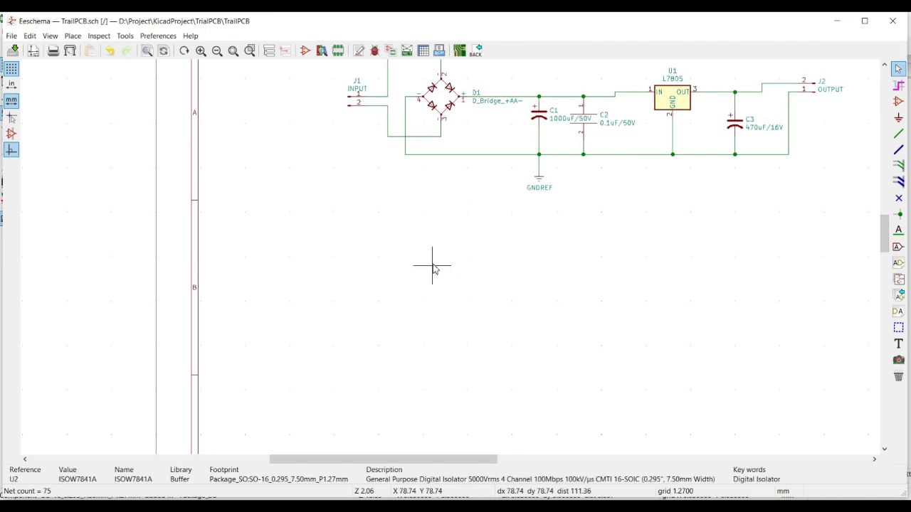
# Place a new ISOW7841A symbol below the bridge rectifier and annotate the schematic, keeping existing annotations.
pyautogui.click(899, 101)
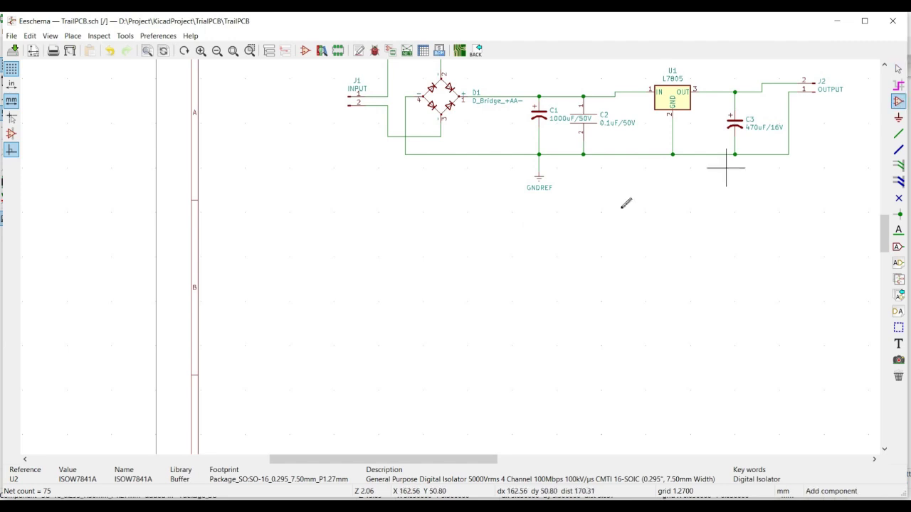
pyautogui.click(456, 218)
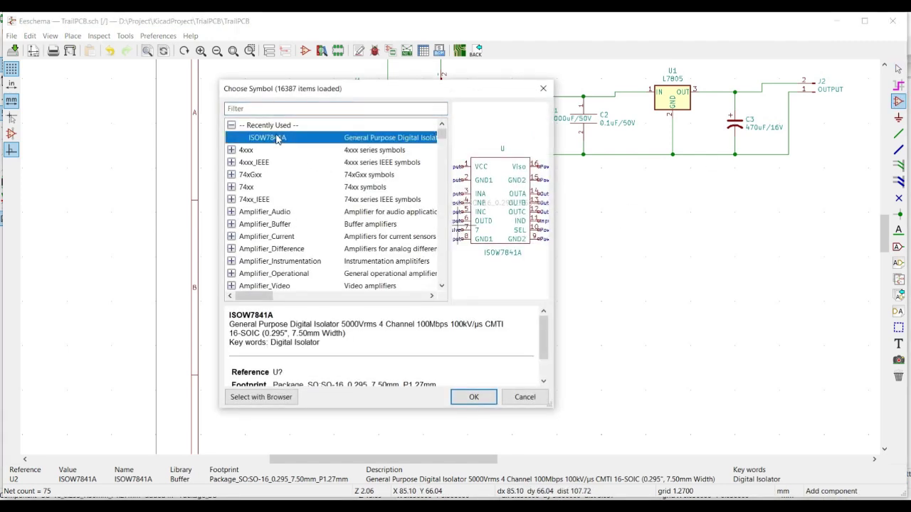
pyautogui.doubleClick(278, 138)
pyautogui.click(425, 264)
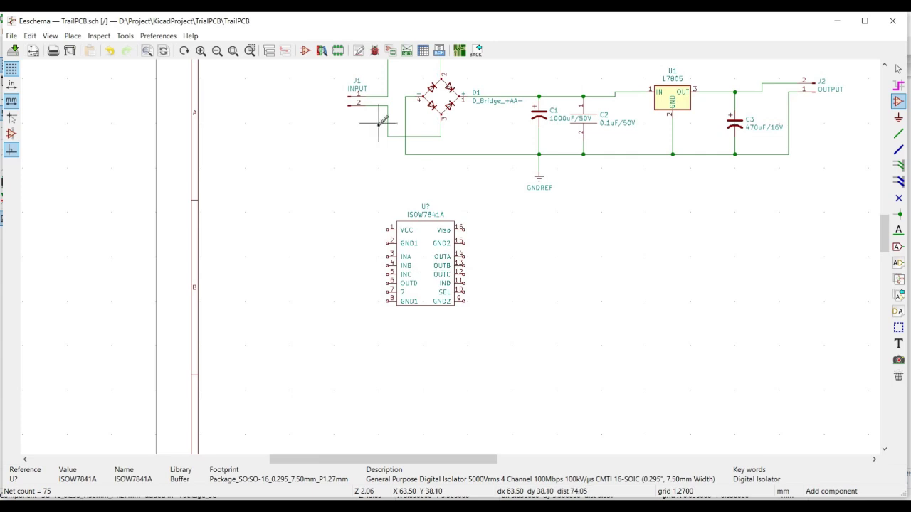
pyautogui.click(391, 51)
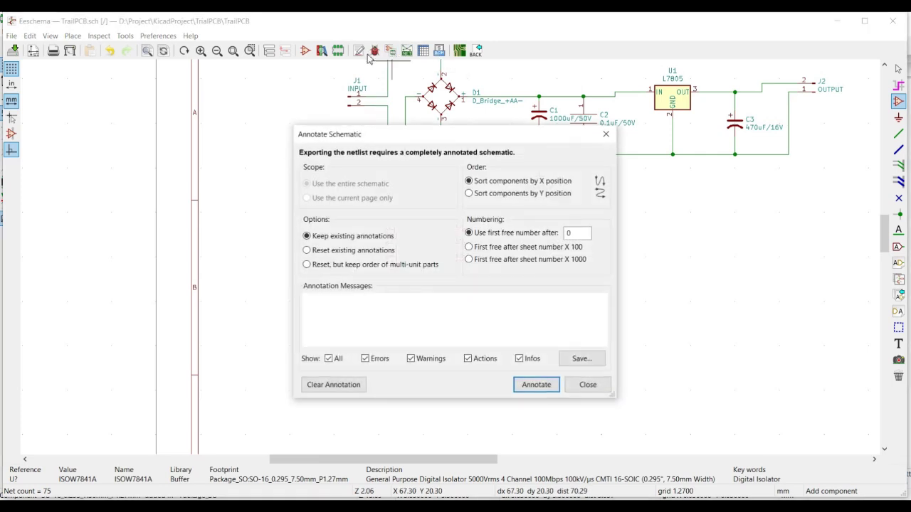
pyautogui.click(537, 384)
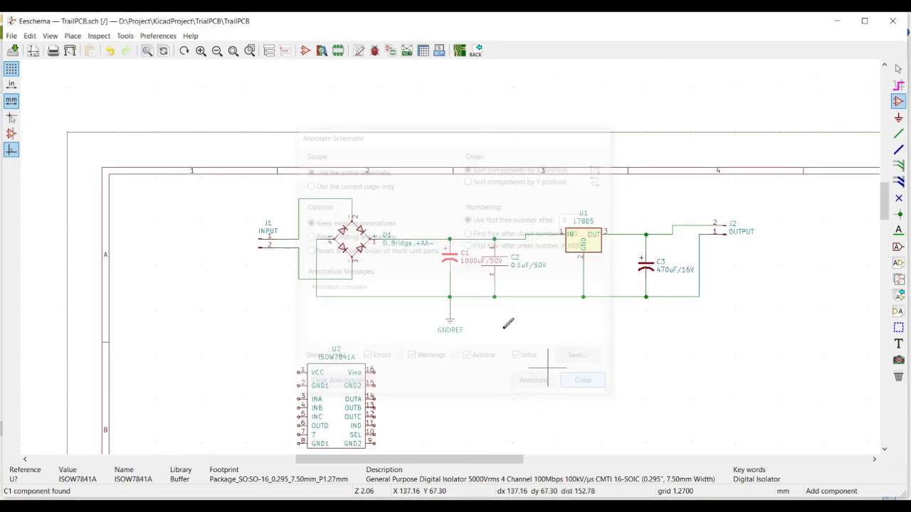
# Regenerate and save the netlist with the newly placed ISOW7841A symbol.
pyautogui.click(407, 51)
pyautogui.click(541, 223)
pyautogui.click(689, 445)
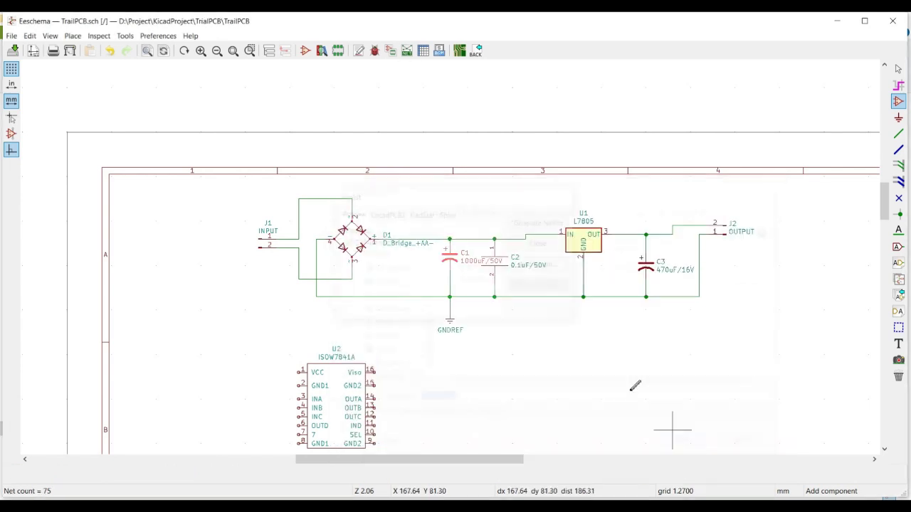
# Switch to Pcbnew and examine U2 next to the board in the 3D Viewer from a tilted angle.
pyautogui.click(459, 50)
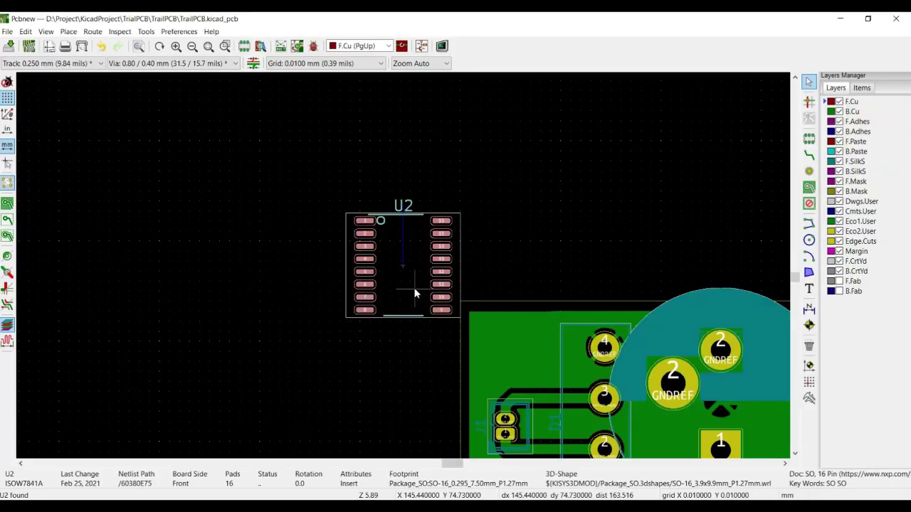
pyautogui.click(25, 31)
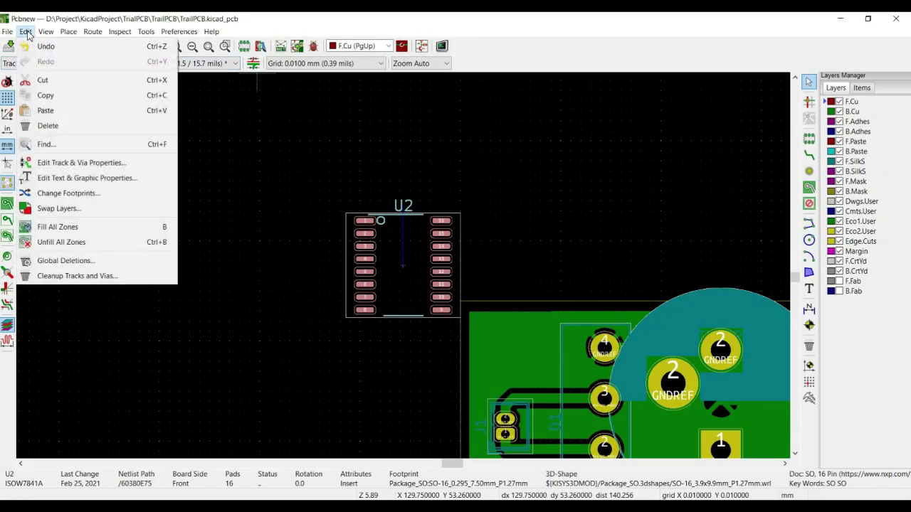
pyautogui.click(78, 92)
pyautogui.moveTo(398, 301); pyautogui.dragTo(541, 217)
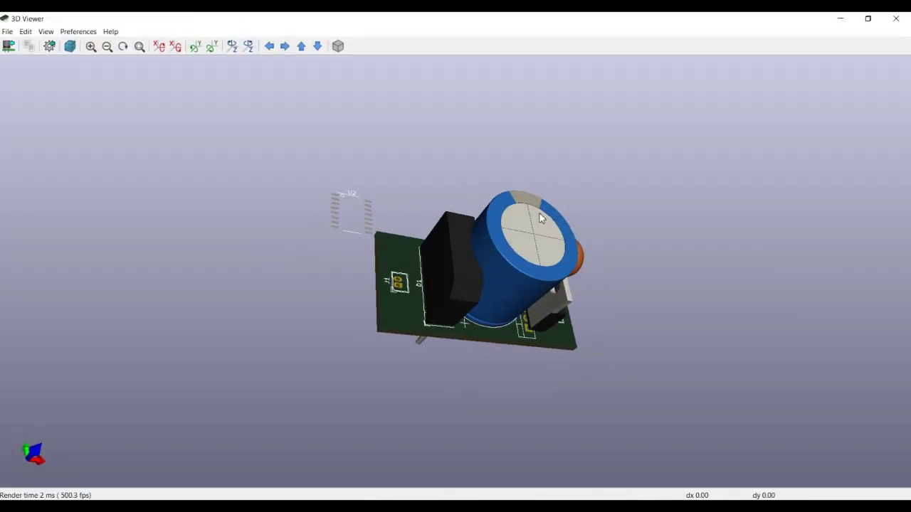
pyautogui.click(897, 19)
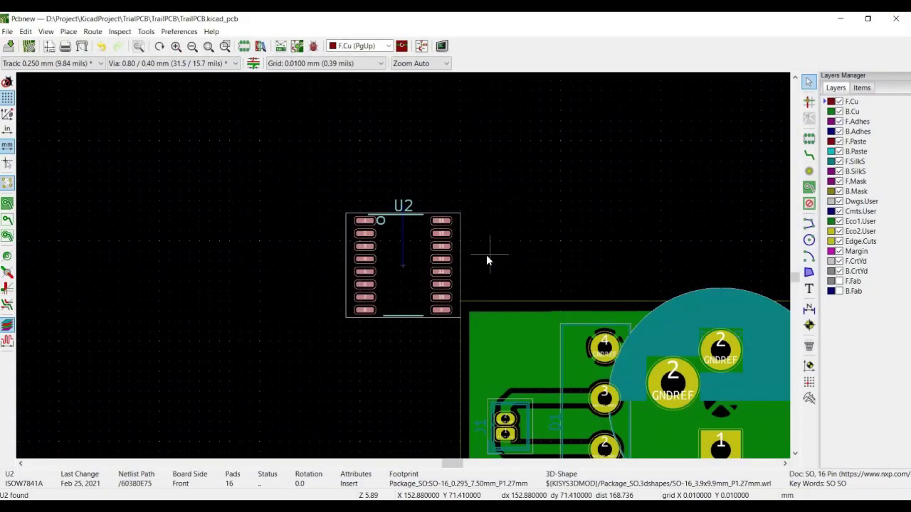
# Close the PCB editor and discard the unsaved board changes.
pyautogui.click(896, 21)
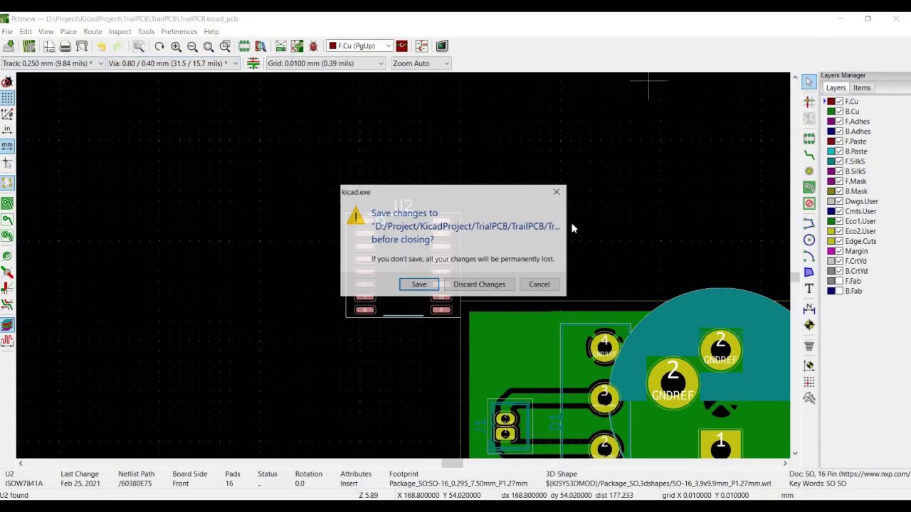
pyautogui.click(539, 283)
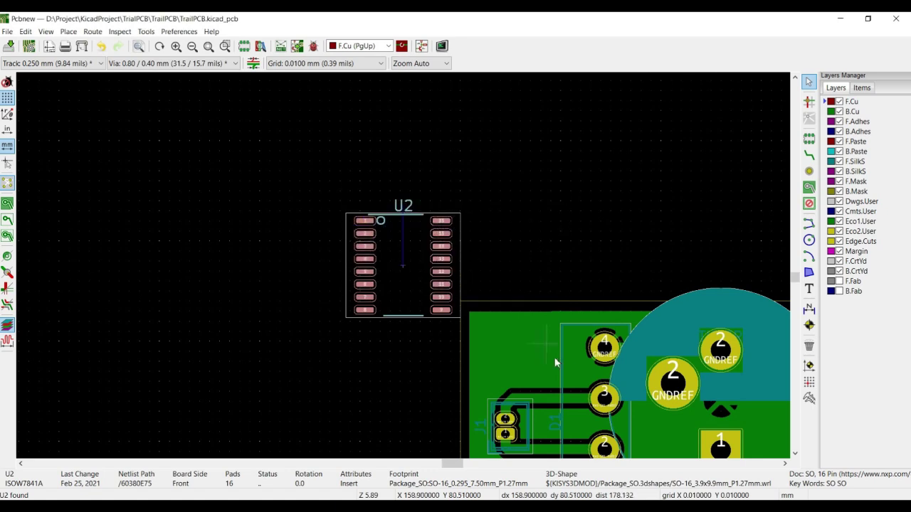
pyautogui.click(895, 21)
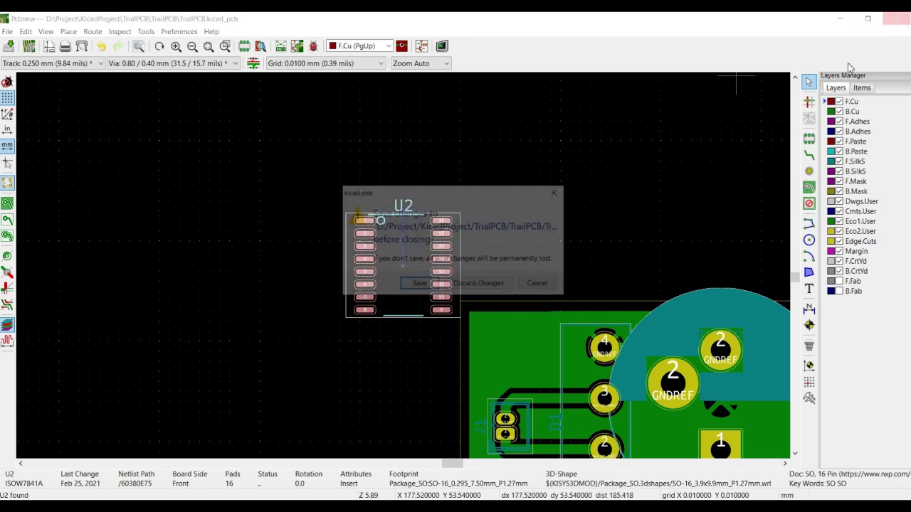
pyautogui.click(498, 284)
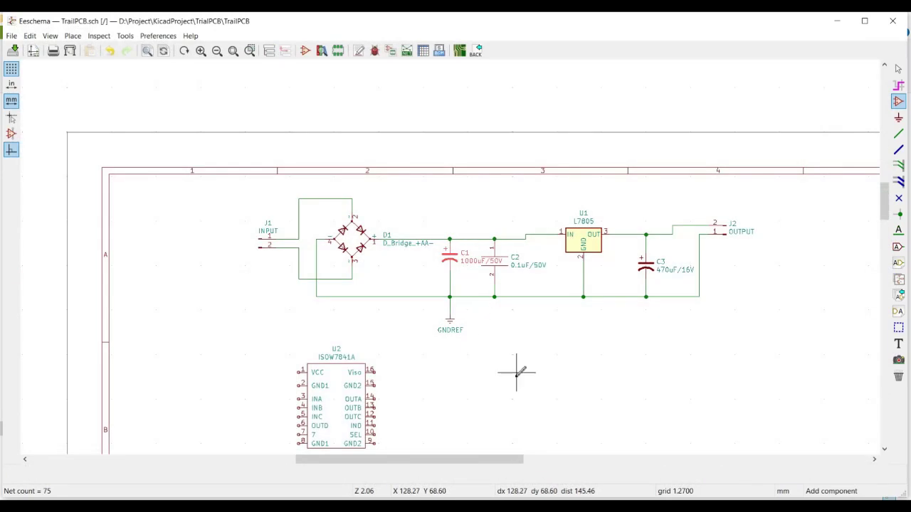
pyautogui.click(518, 371)
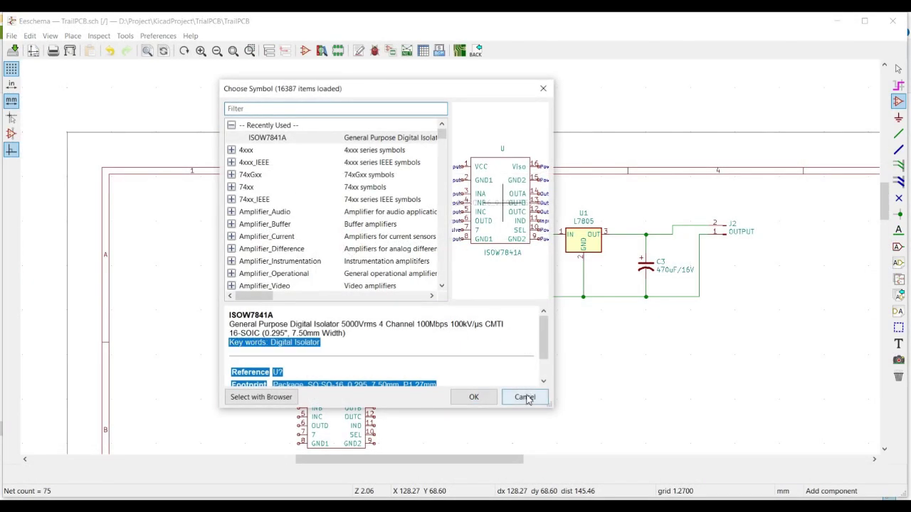
pyautogui.click(526, 398)
pyautogui.click(898, 71)
# Open U2's symbol properties and choose SO-16_0.295_7.50mm_P1.27mm from the Package_SO library as its footprint.
pyautogui.doubleClick(349, 388)
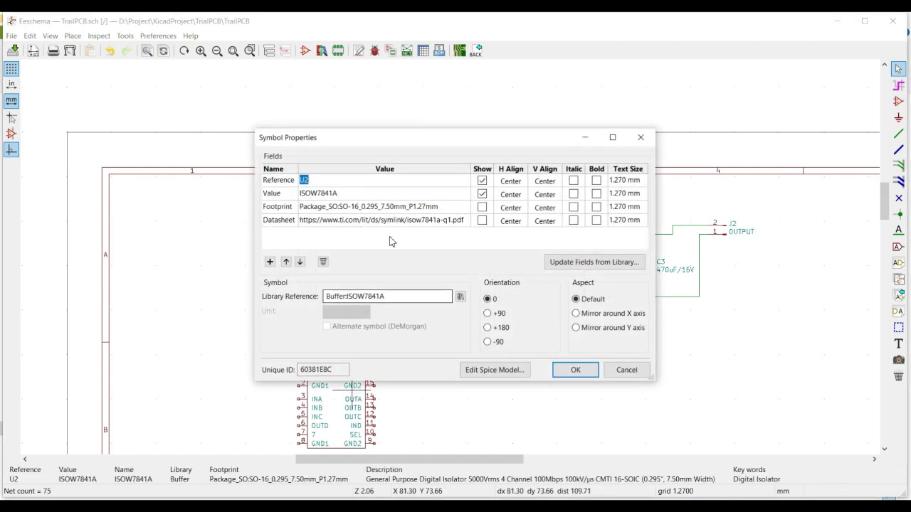
pyautogui.click(440, 208)
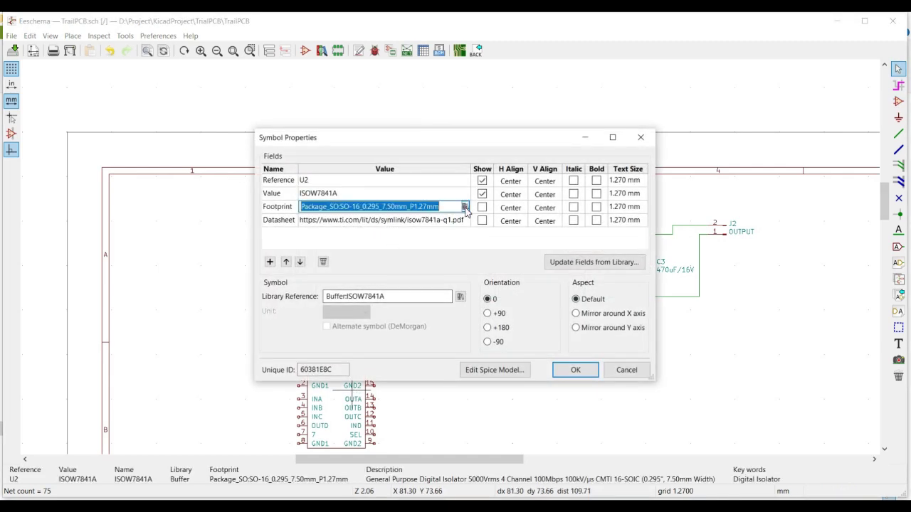
pyautogui.click(465, 207)
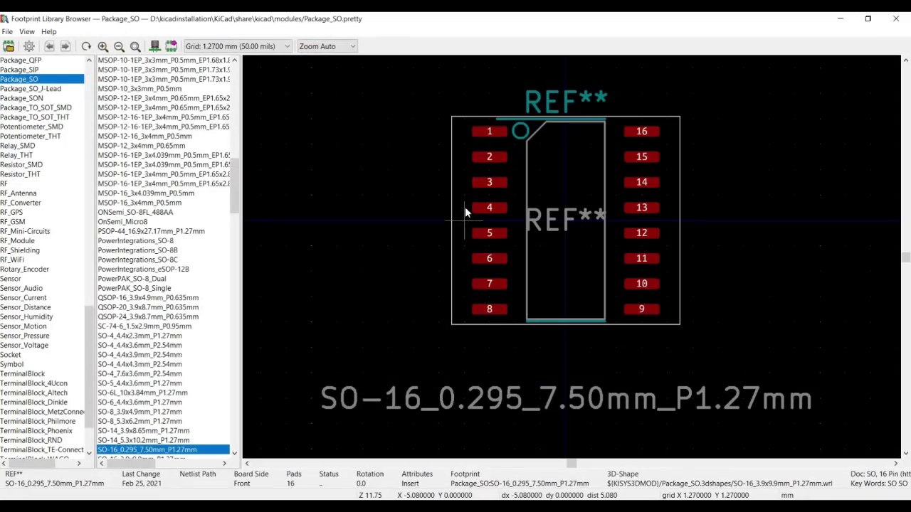
pyautogui.doubleClick(141, 451)
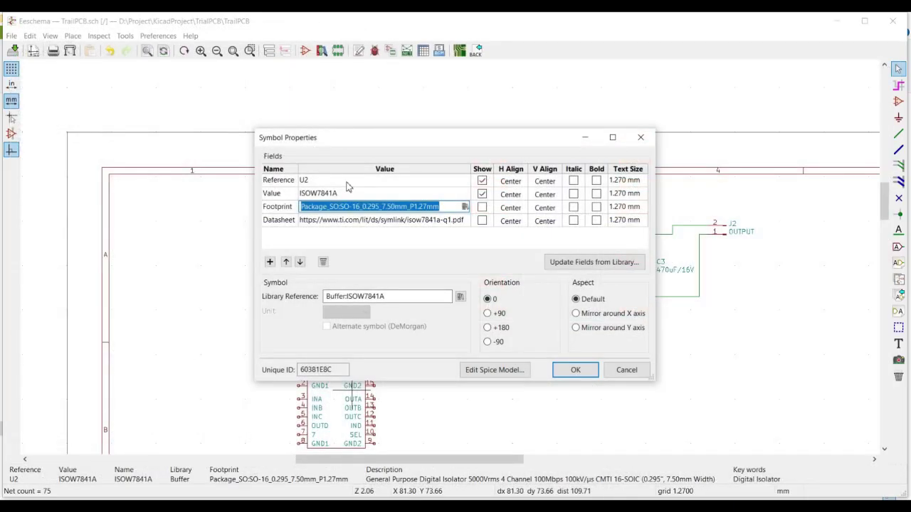
# Examine the 3D model of U2's assigned SO-16 footprint from the Footprint Library Browser.
pyautogui.click(465, 207)
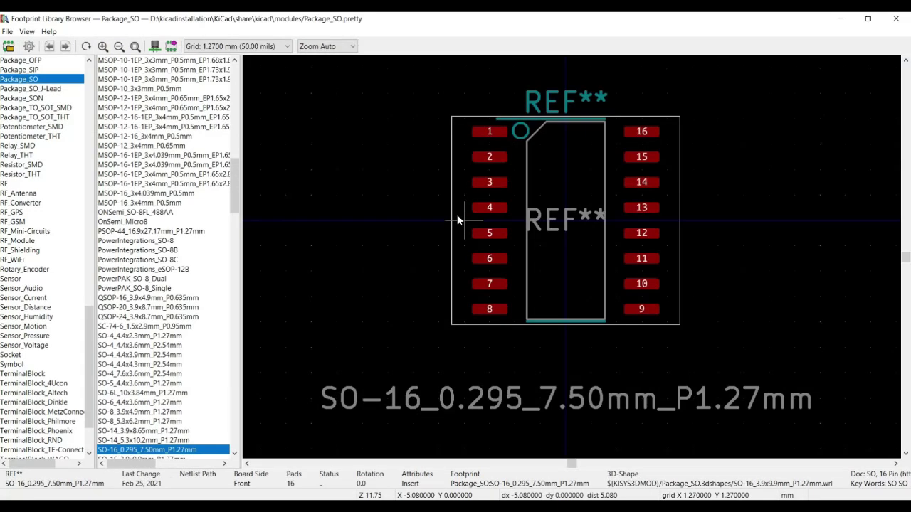
pyautogui.click(172, 46)
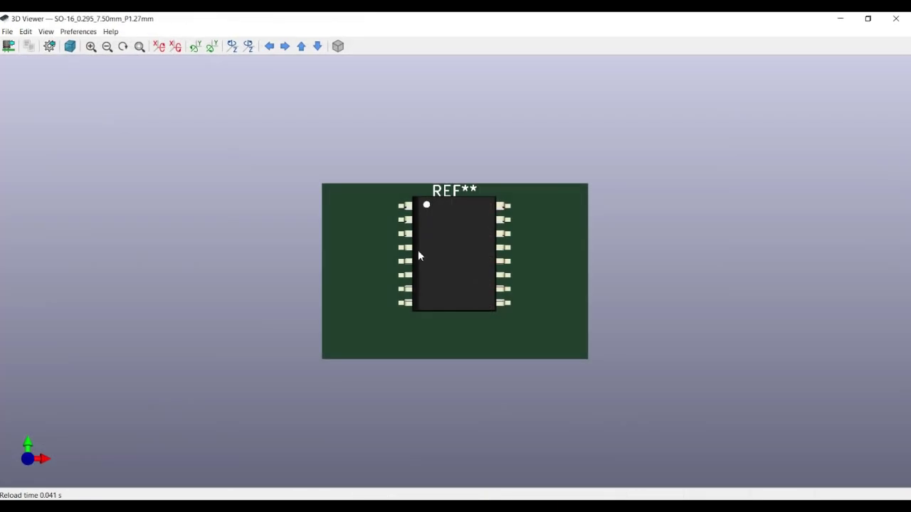
pyautogui.moveTo(502, 338); pyautogui.dragTo(534, 317)
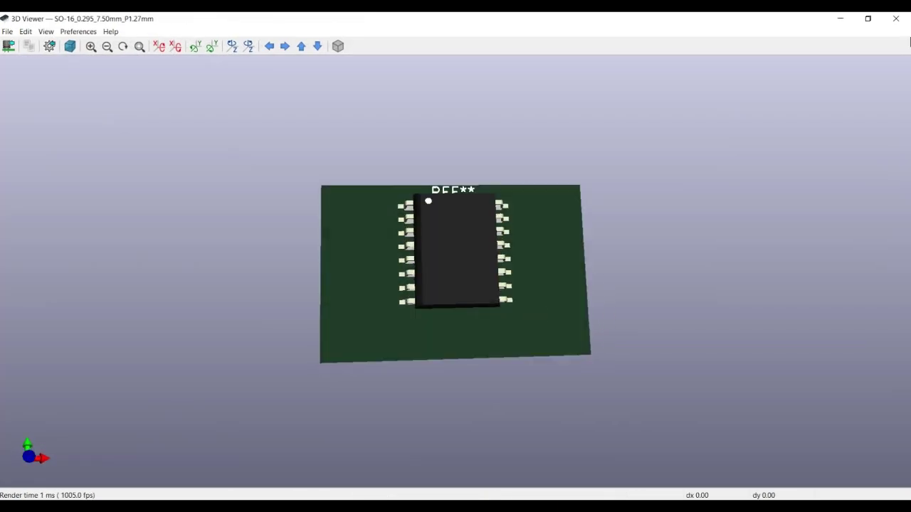
# Close the 3D preview, assign SO-16_0.295_7.50mm_P1.27mm to U2 from the library browser, and accept the symbol properties.
pyautogui.click(896, 18)
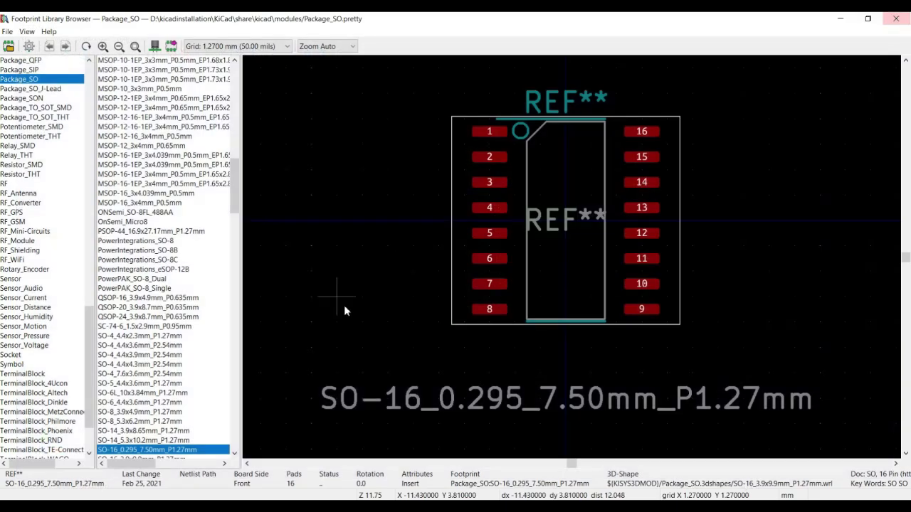
pyautogui.doubleClick(188, 451)
pyautogui.click(576, 370)
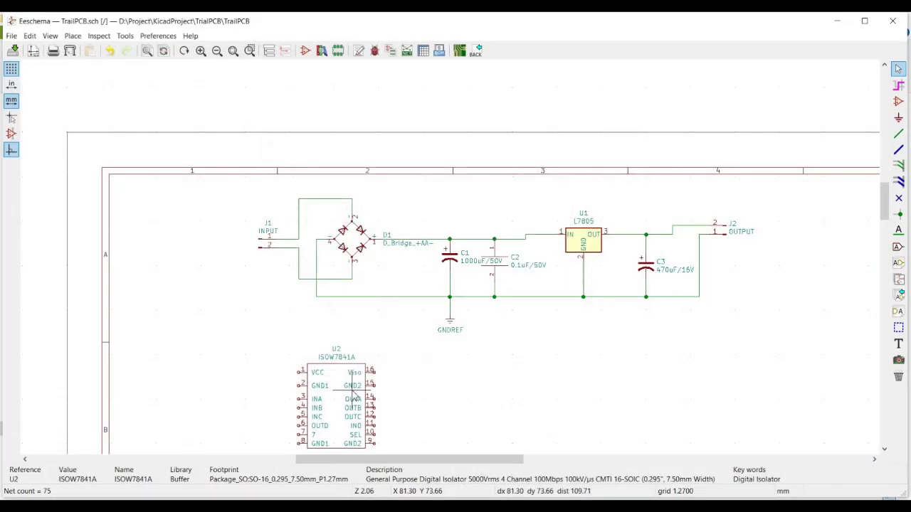
# Save the schematic and generate its netlist as TrailPCB.net in the project folder.
pyautogui.click(13, 51)
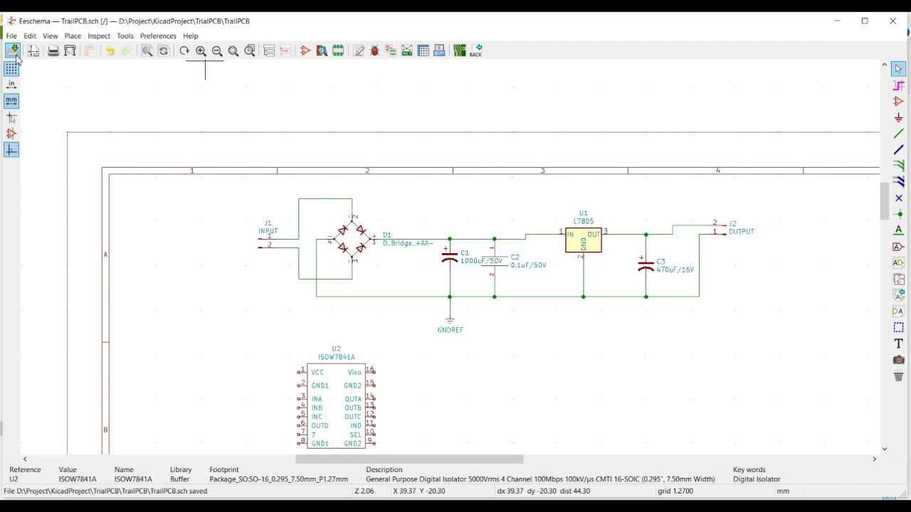
pyautogui.click(407, 50)
pyautogui.click(523, 223)
pyautogui.click(689, 445)
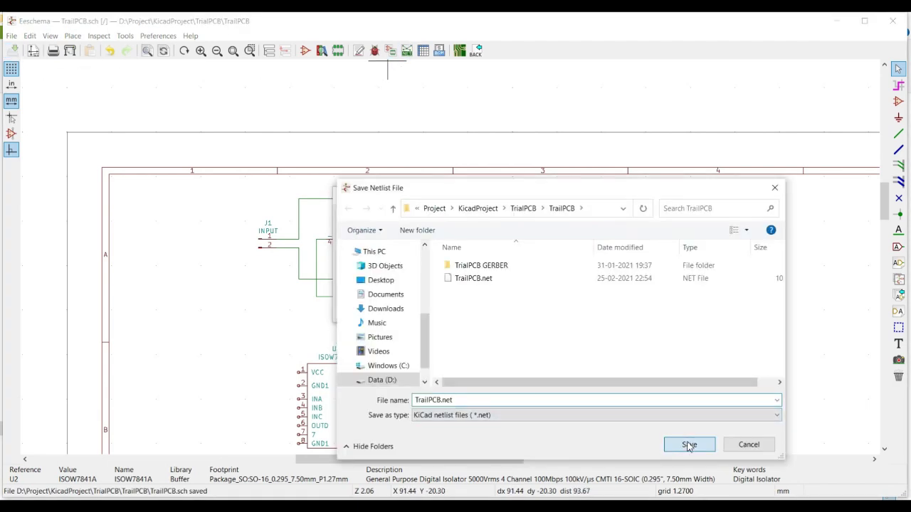
# Update the board in Pcbnew from the TrailPCB.net netlist and place U2's new footprint just outside the board's left edge.
pyautogui.click(459, 51)
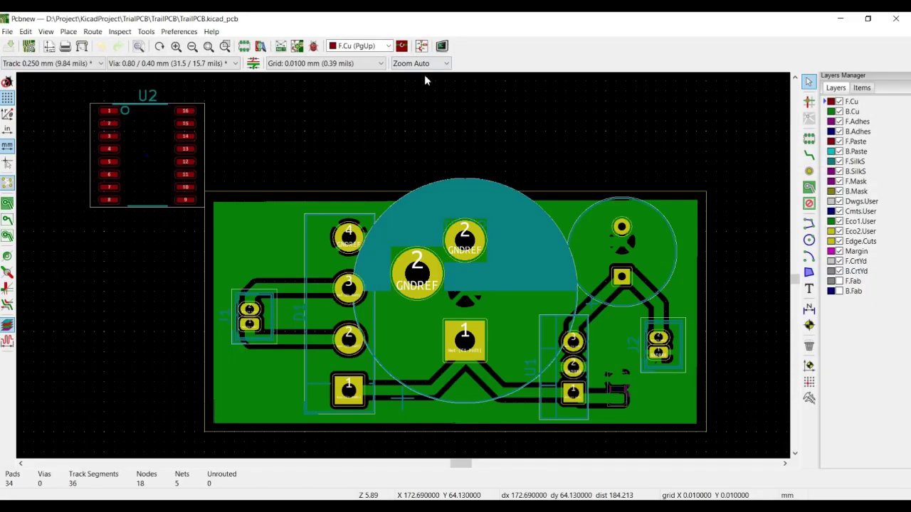
pyautogui.click(282, 47)
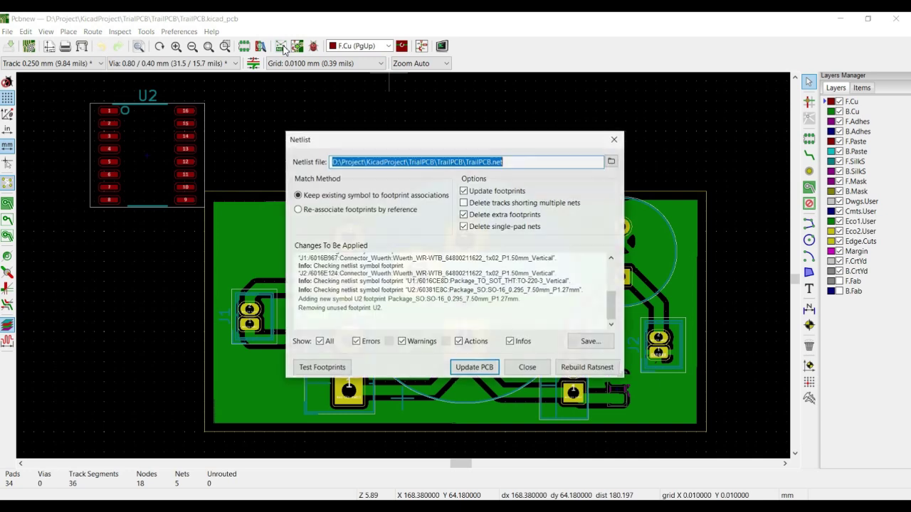
pyautogui.click(478, 369)
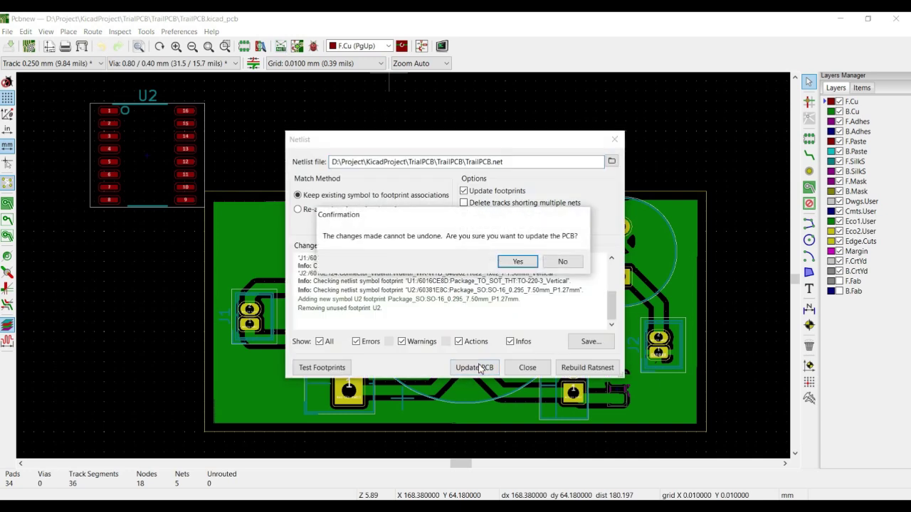
pyautogui.click(517, 262)
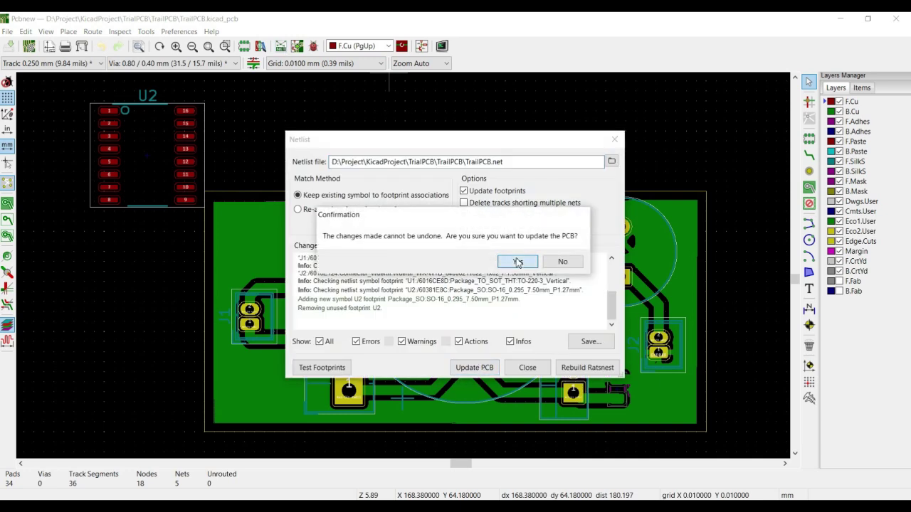
pyautogui.click(528, 368)
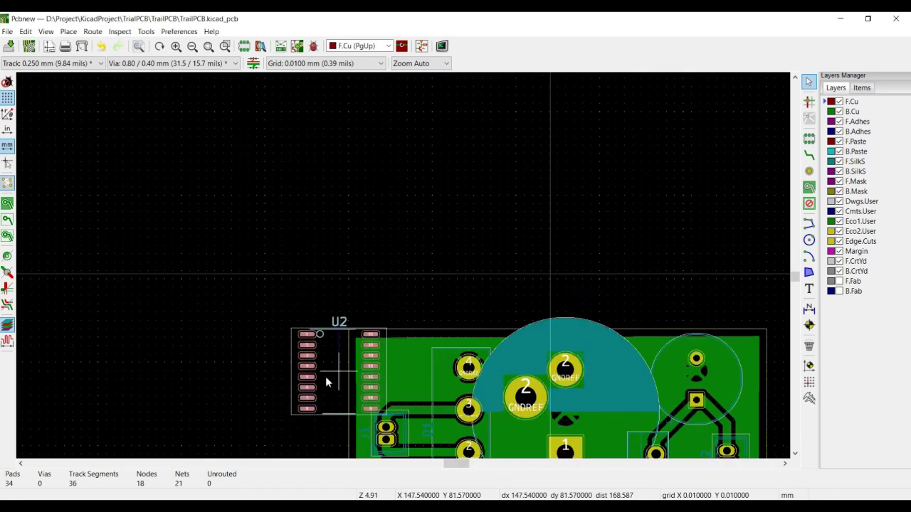
pyautogui.scroll(-4, 406, 274)
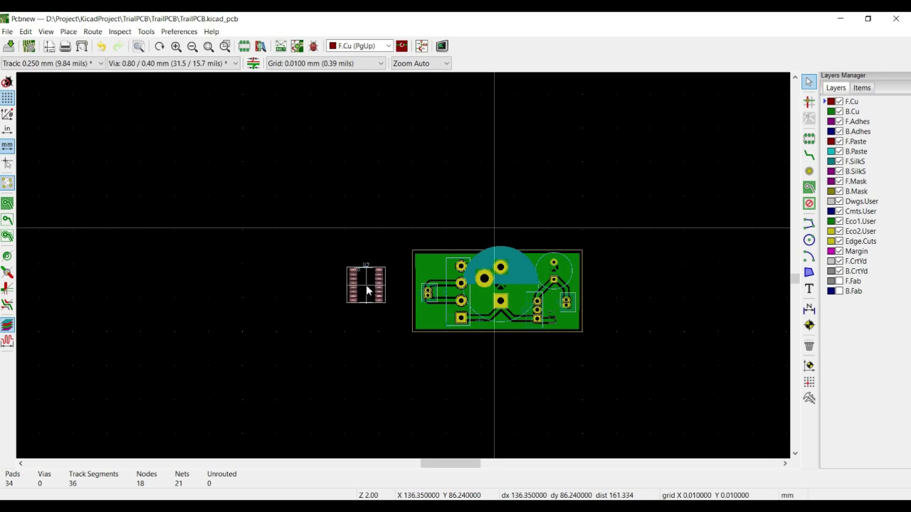
pyautogui.click(376, 285)
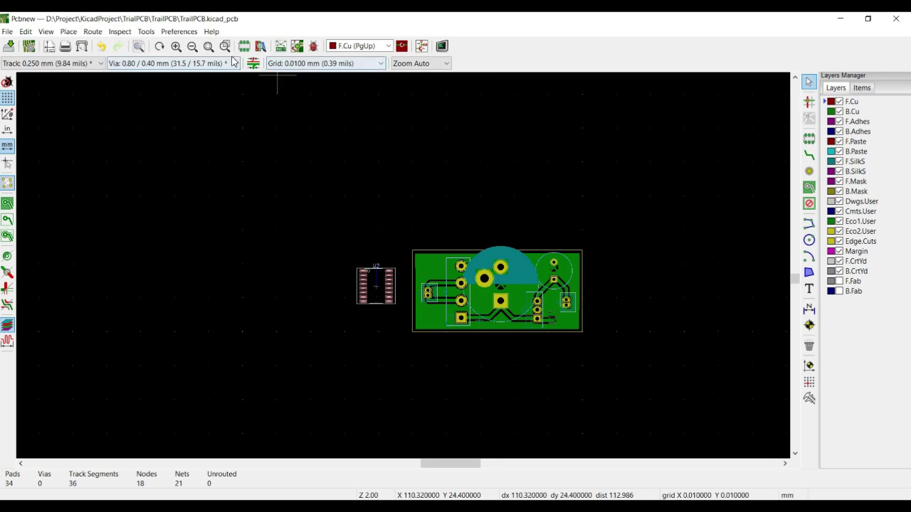
# Examine U2's SO-16 model beside the board in the 3D Viewer, tilted and close up.
pyautogui.click(47, 32)
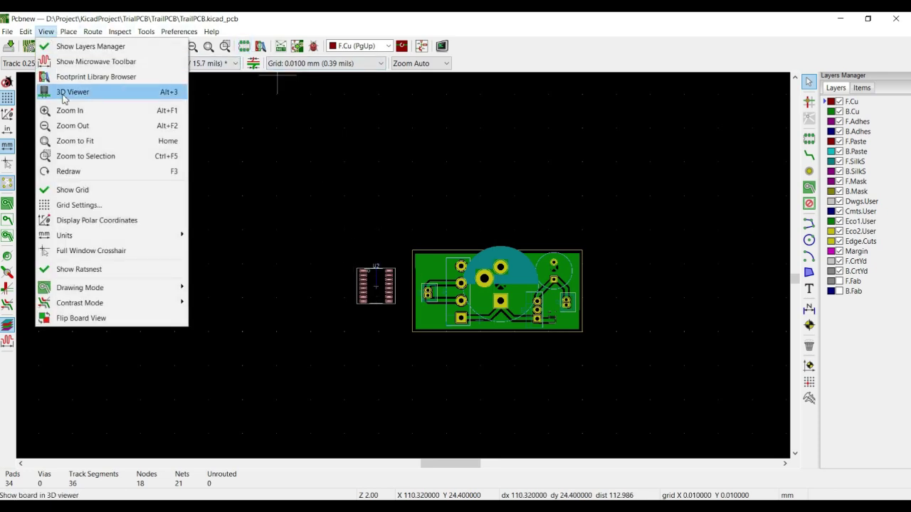
pyautogui.click(73, 91)
pyautogui.moveTo(410, 197); pyautogui.dragTo(407, 181)
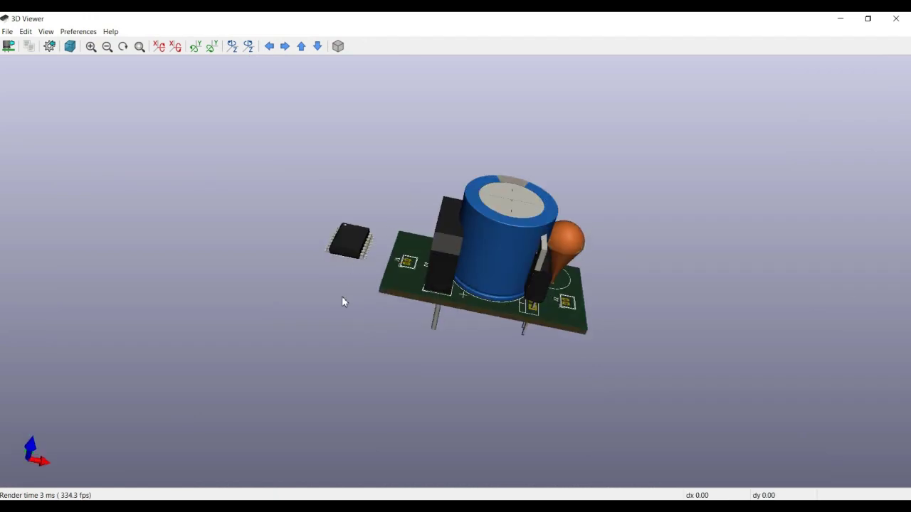
pyautogui.scroll(8, 374, 231)
pyautogui.moveTo(329, 259); pyautogui.dragTo(571, 192)
pyautogui.moveTo(643, 182); pyautogui.dragTo(220, 304)
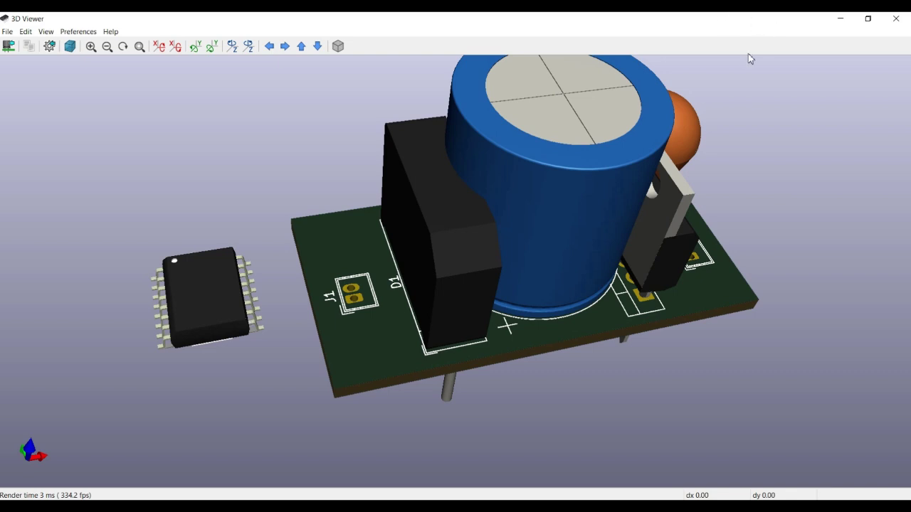
pyautogui.scroll(-4, 419, 280)
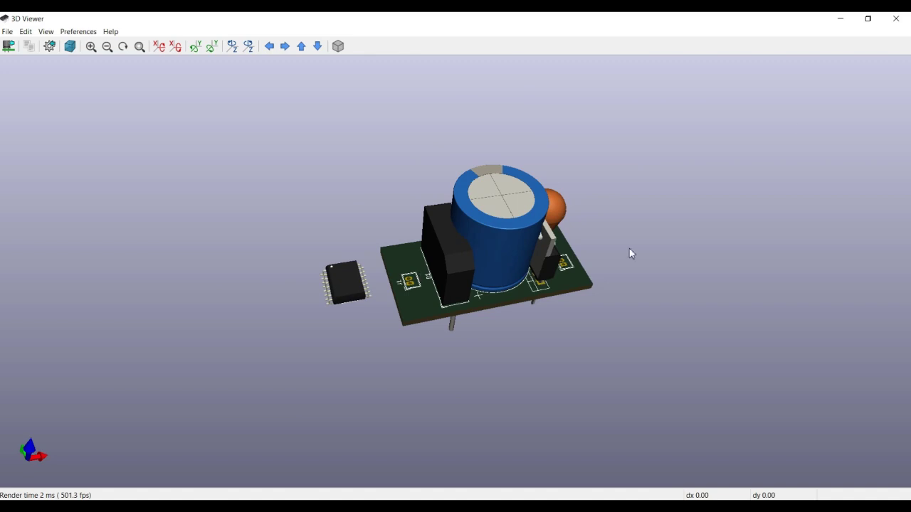
pyautogui.click(896, 19)
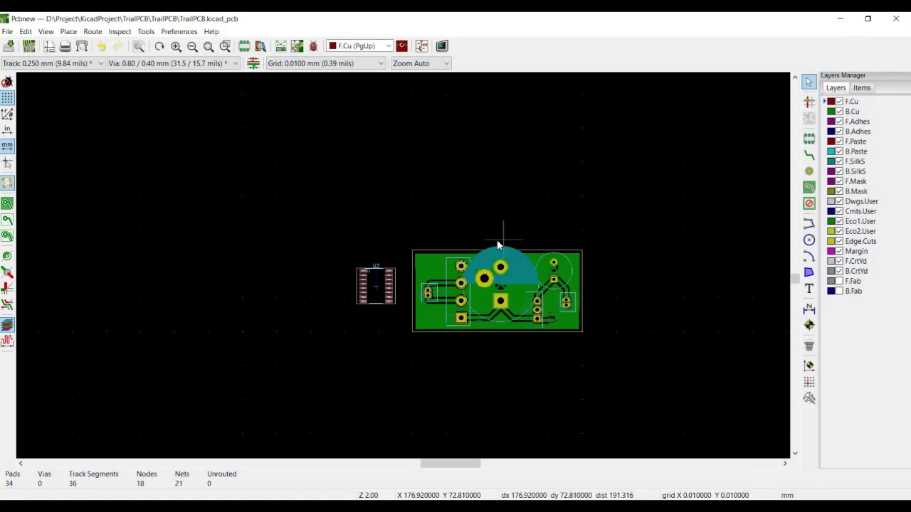
# Close the PCB editor and the schematic editor.
pyautogui.click(896, 20)
pyautogui.click(420, 286)
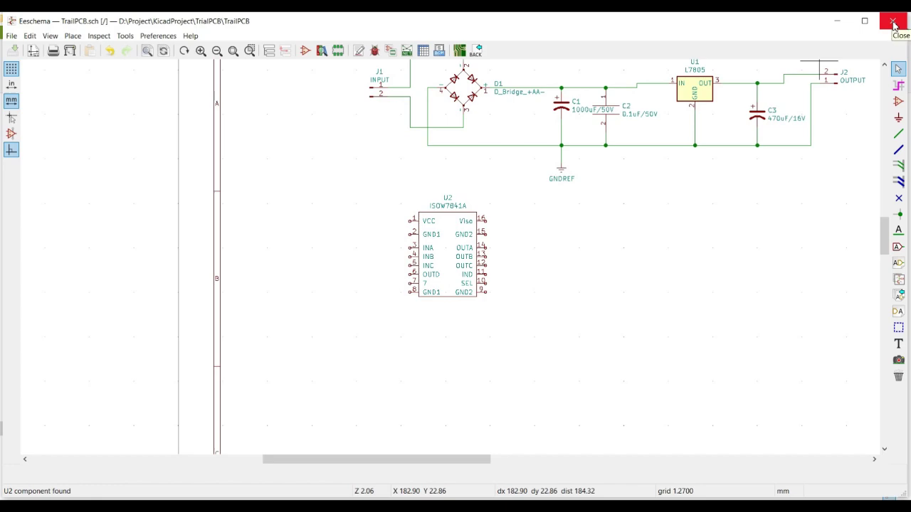
pyautogui.click(893, 25)
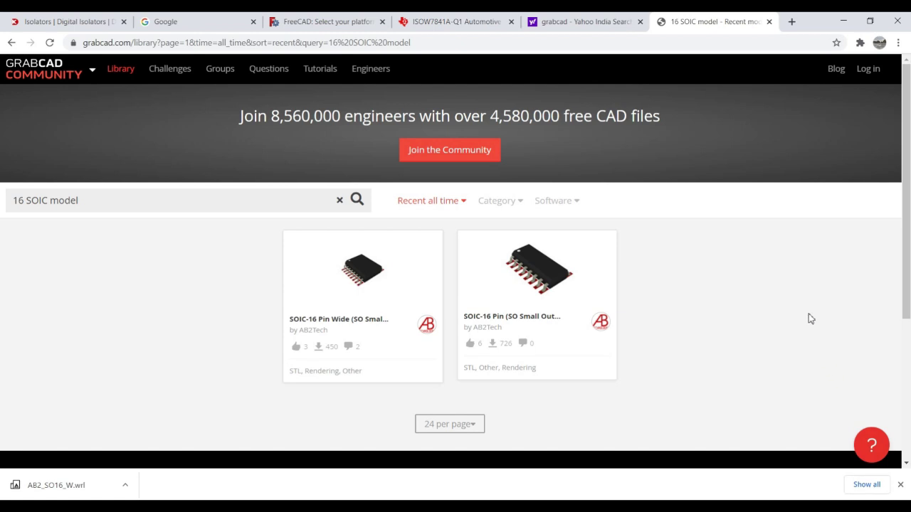
# Switch to the web browser and load google.com in place of the Yahoo results for grabcad.
pyautogui.click(555, 25)
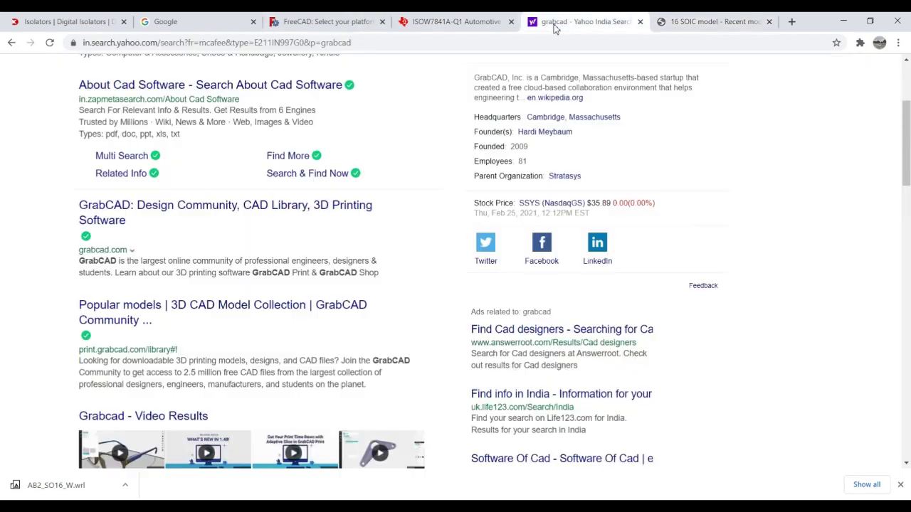
pyautogui.click(498, 44)
pyautogui.write('goo')
pyautogui.press('Return')
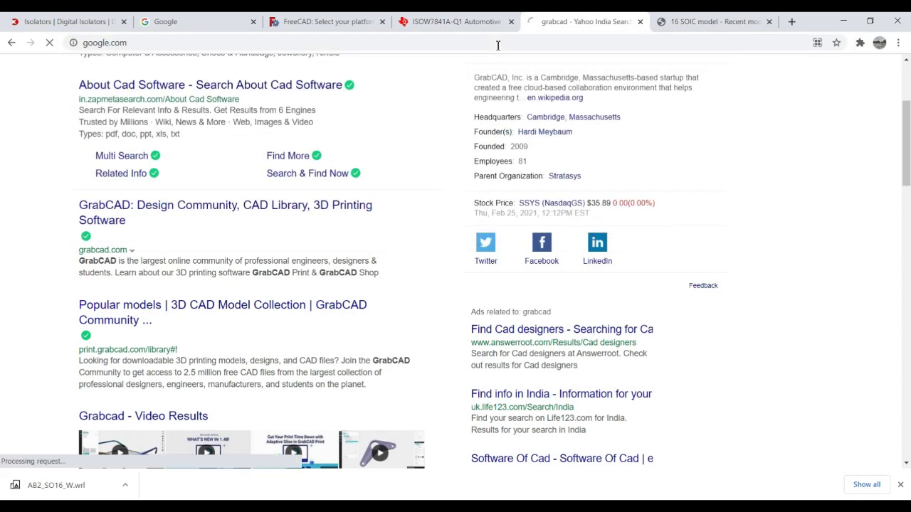
# Search Google for snapeda and open the SnapEDA website from the results.
pyautogui.click(379, 203)
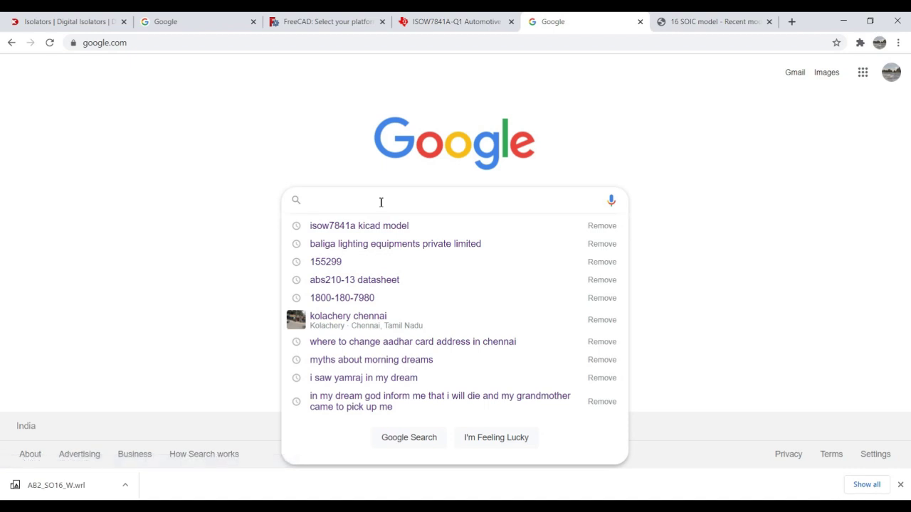
pyautogui.write('sn')
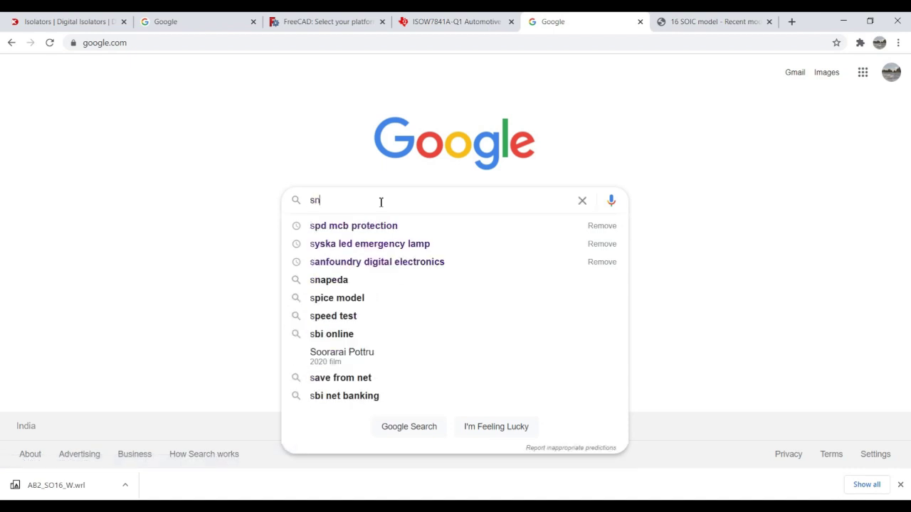
pyautogui.write('apeda')
pyautogui.press('Return')
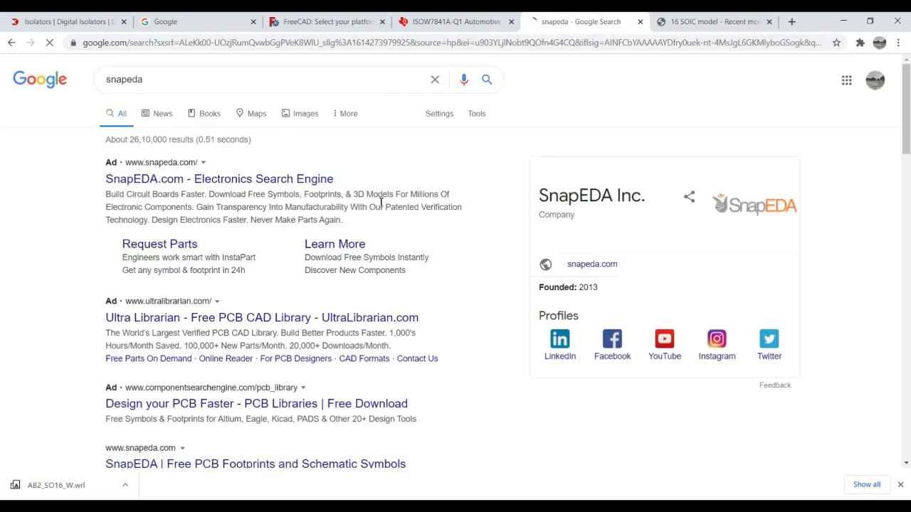
pyautogui.click(207, 183)
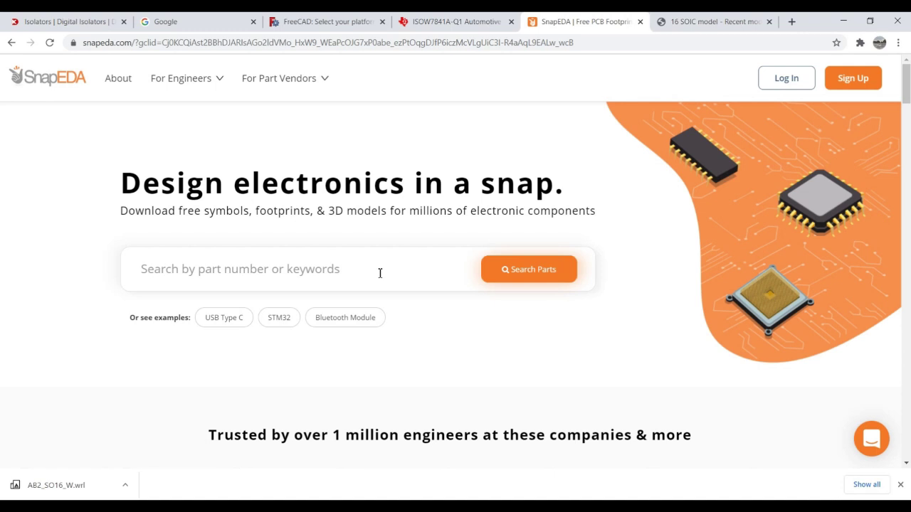
# Copy the ISOW7841A part number from the TI product page, search SnapEDA for it, and review the listed parts.
pyautogui.click(456, 22)
pyautogui.rightClick(356, 152)
pyautogui.click(376, 163)
pyautogui.click(584, 21)
pyautogui.write('ISOW7841A')
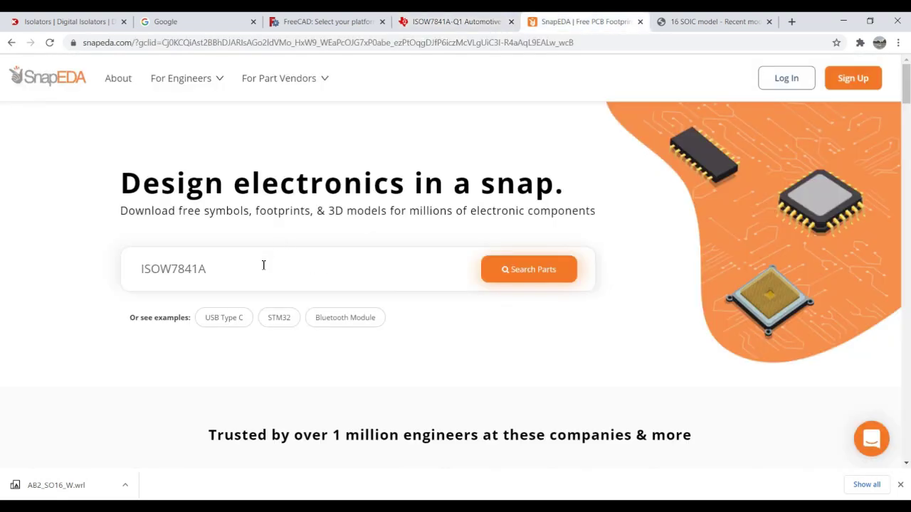
pyautogui.click(523, 278)
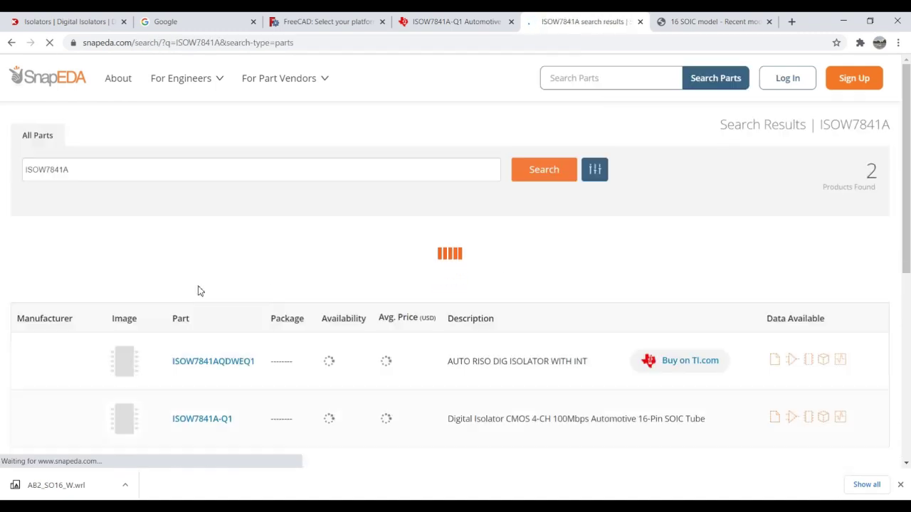
pyautogui.scroll(-2, 222, 304)
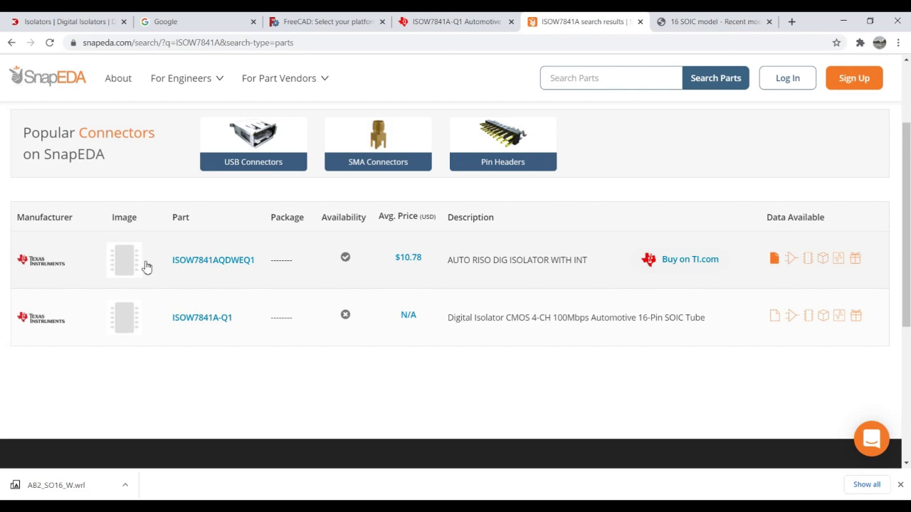
pyautogui.scroll(2, 182, 297)
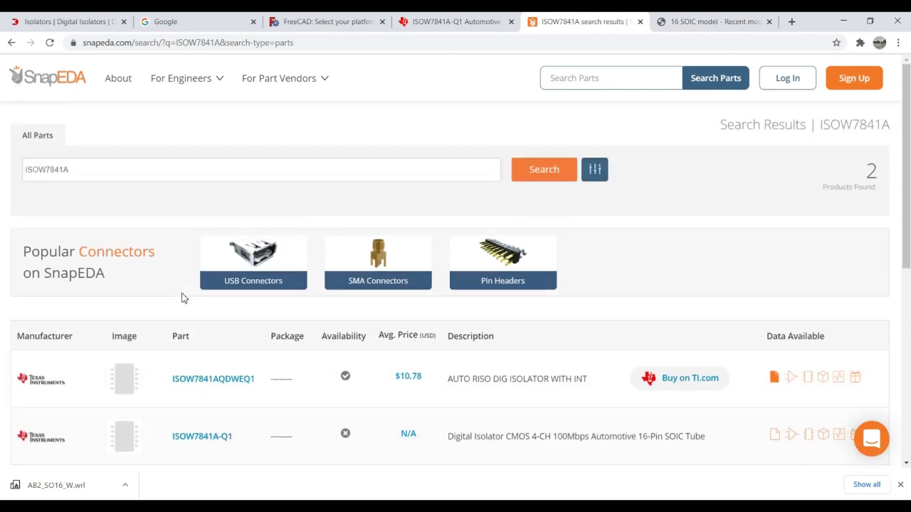
# Search SnapEDA for ISO7841A instead.
pyautogui.click(47, 171)
pyautogui.press('BackSpace')
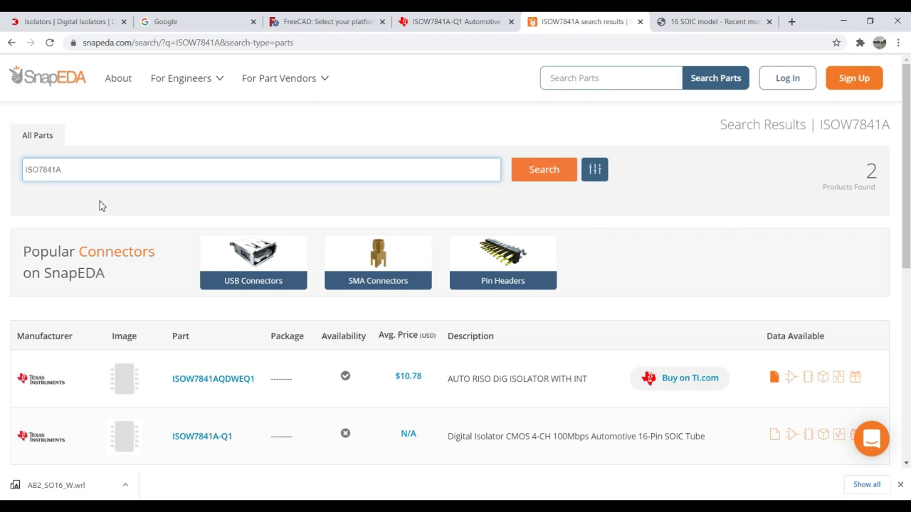
pyautogui.press('Return')
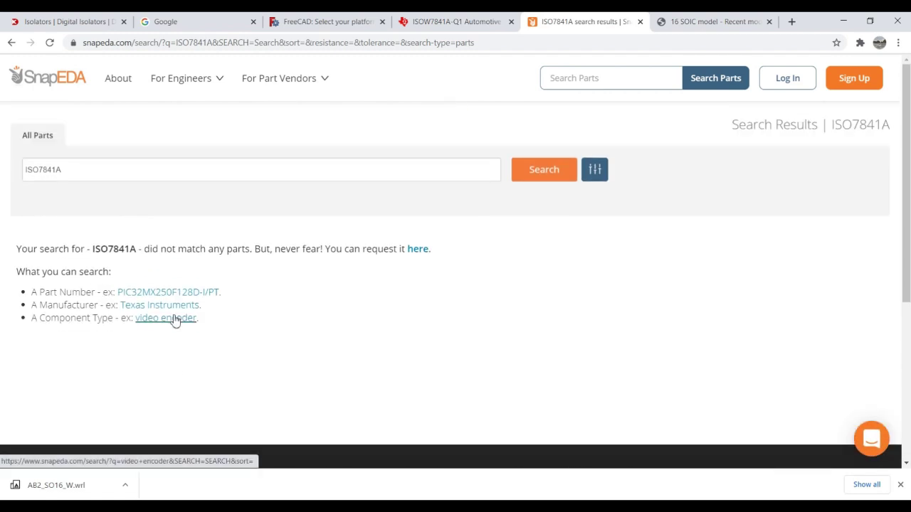
# Search SnapEDA for ISO7841 and check which listed parts offer a symbol, footprint and 3D model.
pyautogui.click(67, 170)
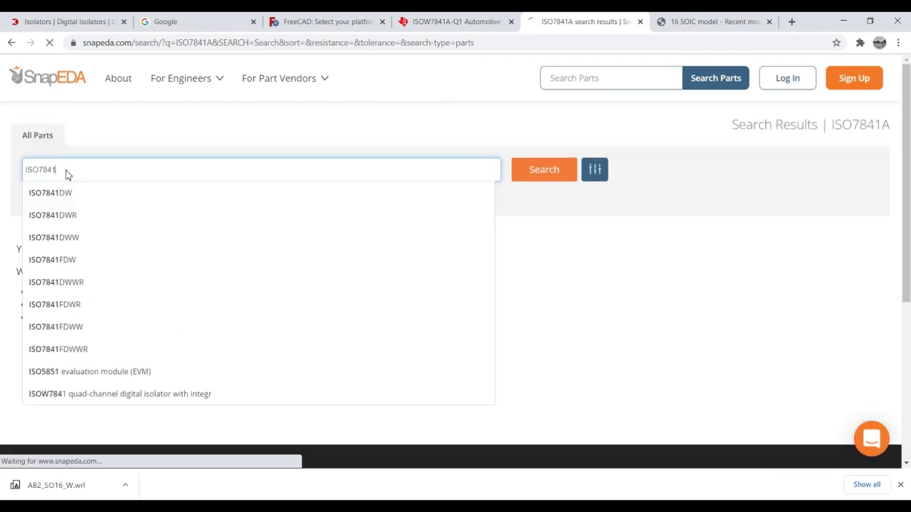
pyautogui.click(73, 191)
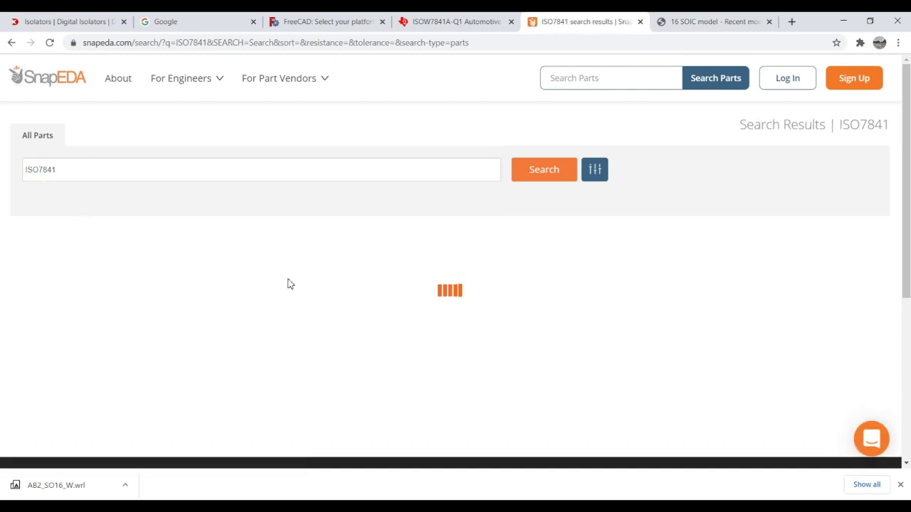
pyautogui.scroll(-2, 287, 284)
pyautogui.scroll(-4, 288, 284)
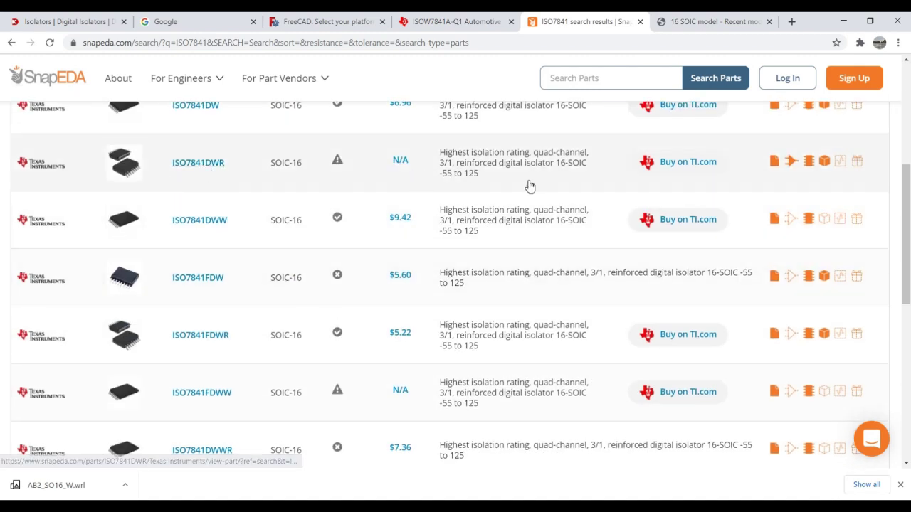
pyautogui.scroll(2, 781, 185)
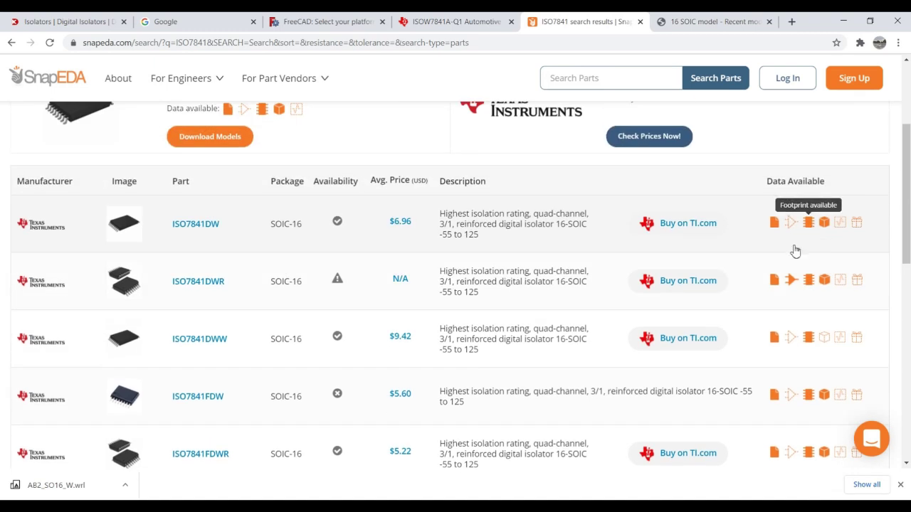
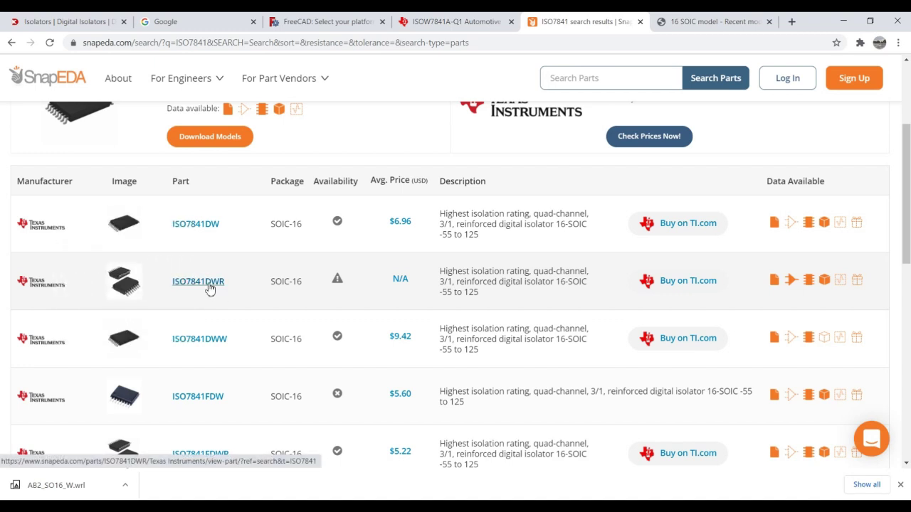
# Open the ISO7841DWR part page from the results and review its symbol and footprint.
pyautogui.click(210, 288)
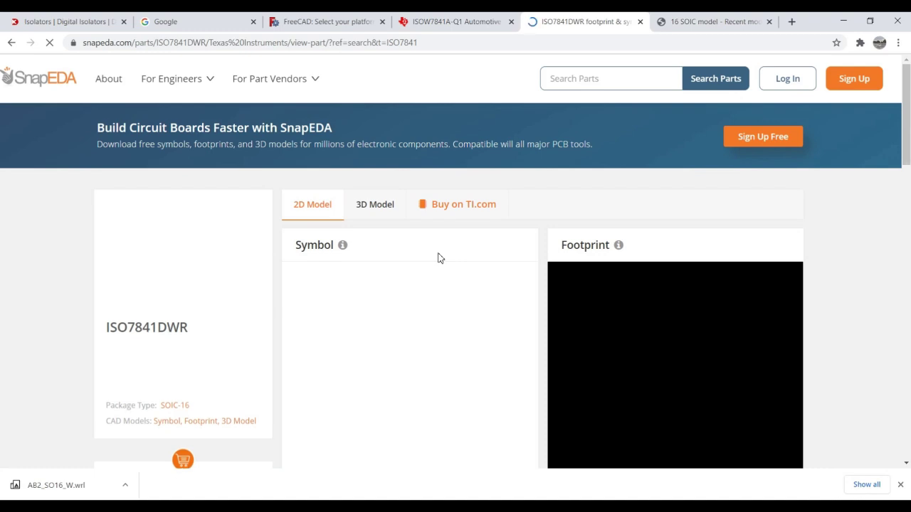
pyautogui.scroll(-1, 437, 258)
pyautogui.scroll(-2, 439, 257)
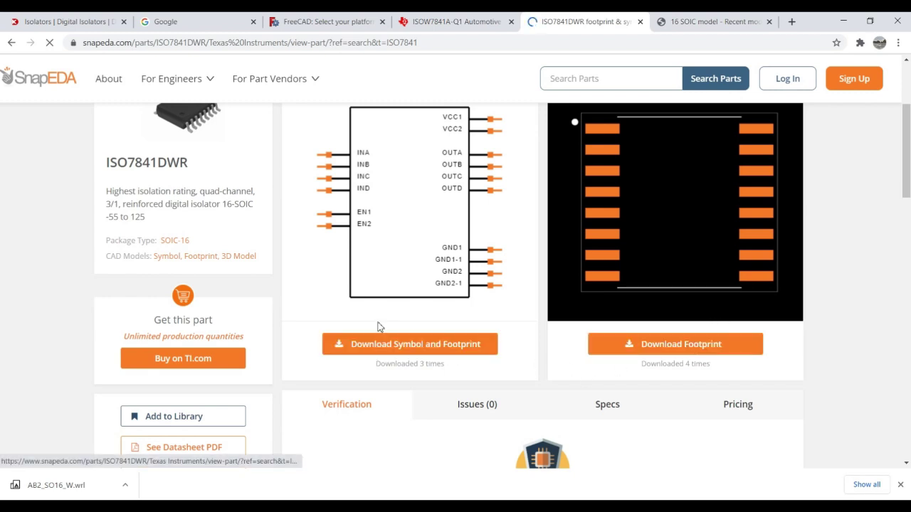
# Review the download formats for the ISO7841DWR symbol and footprint and request the KiCad one.
pyautogui.click(409, 349)
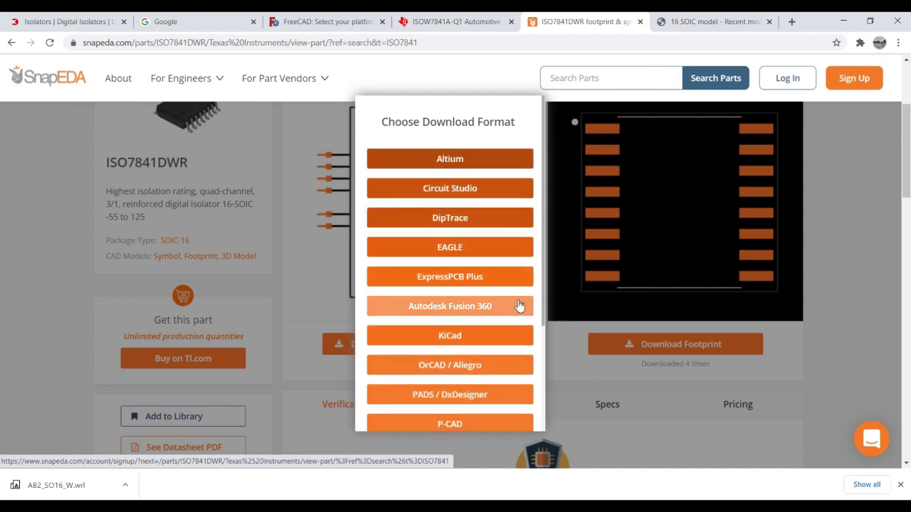
pyautogui.moveTo(544, 279); pyautogui.dragTo(534, 400)
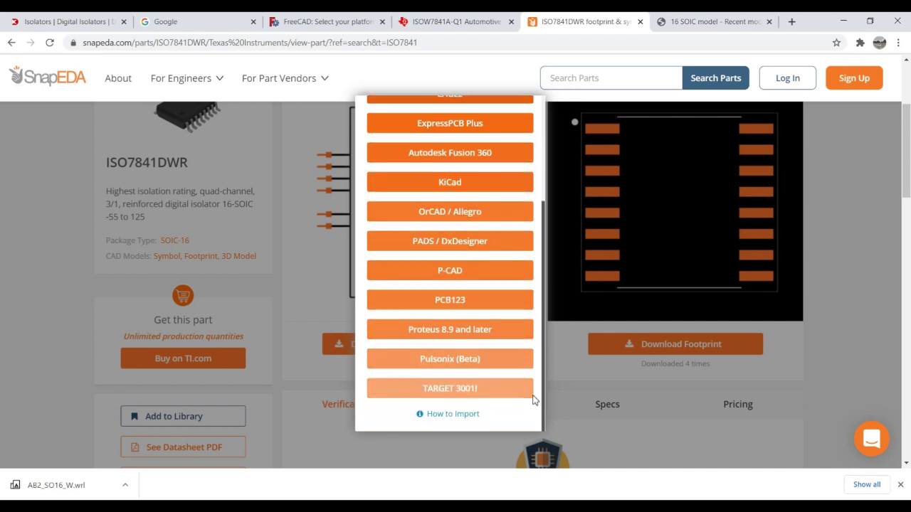
pyautogui.scroll(5, 537, 404)
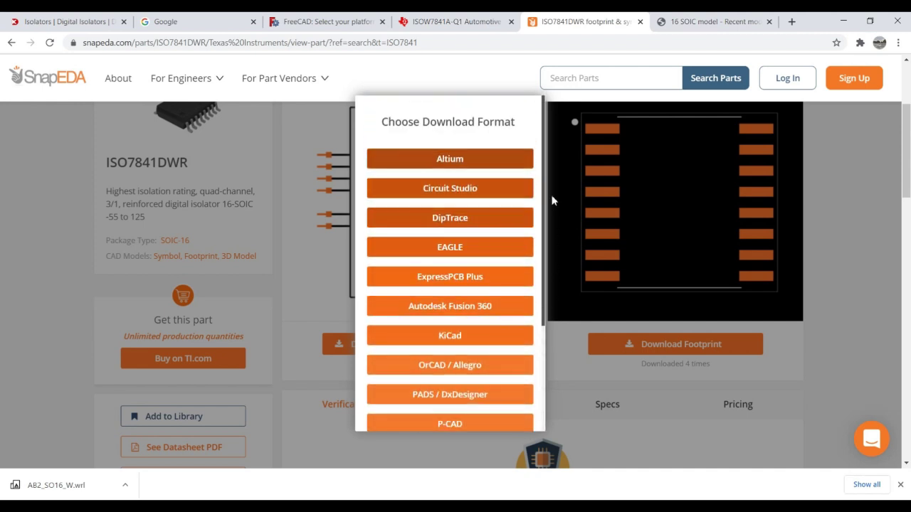
pyautogui.click(443, 338)
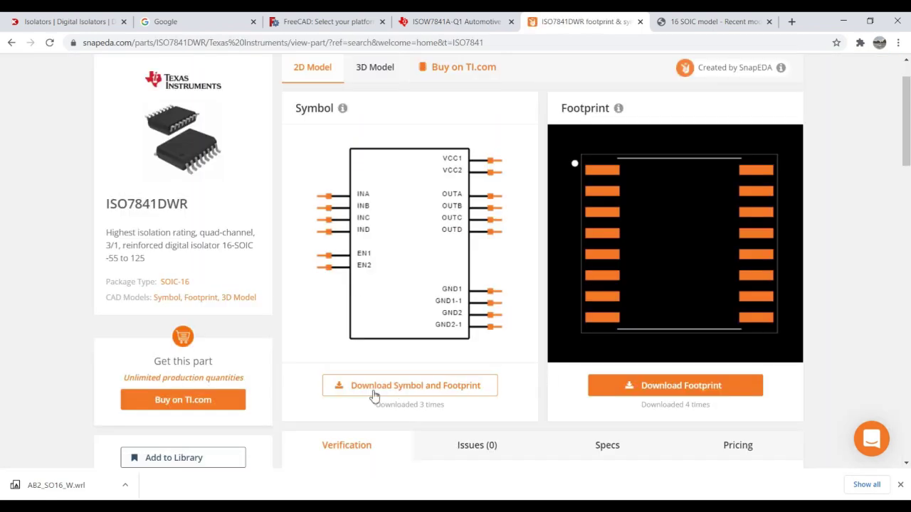
# Download the ISO7841DWR symbol and footprint for KiCad V4 & Later, saving ISO7841DWR.zip in the KicadModel downloads folder.
pyautogui.click(425, 386)
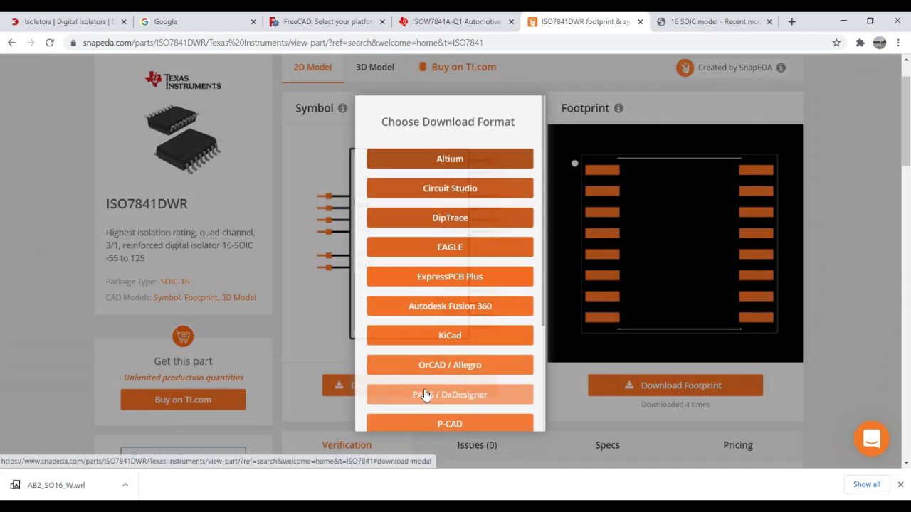
pyautogui.click(441, 335)
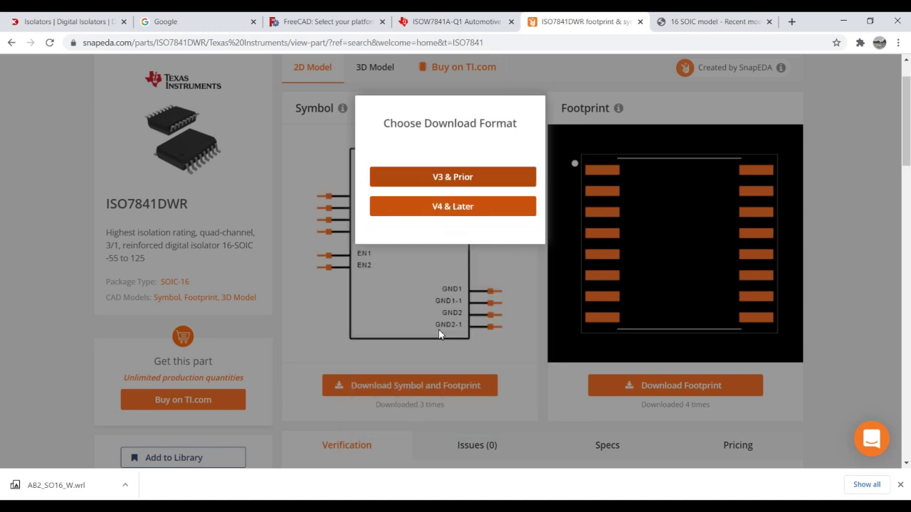
pyautogui.click(463, 209)
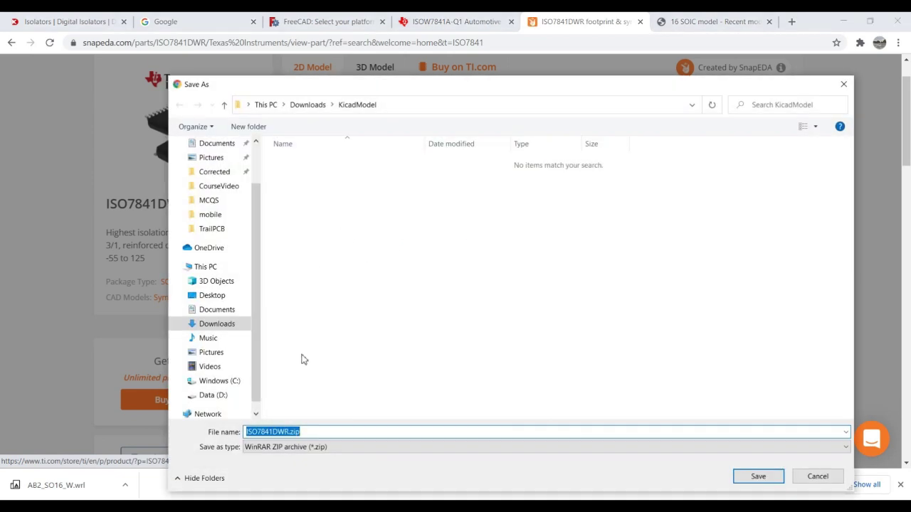
pyautogui.click(758, 476)
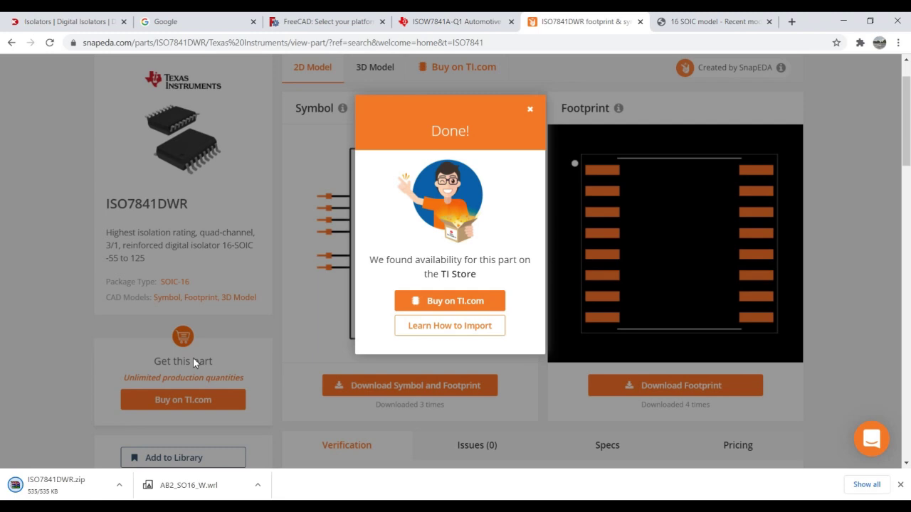
# Show the downloaded ISO7841DWR.zip in its folder and extract it to an ISO7841DWR subfolder.
pyautogui.click(126, 486)
pyautogui.click(163, 443)
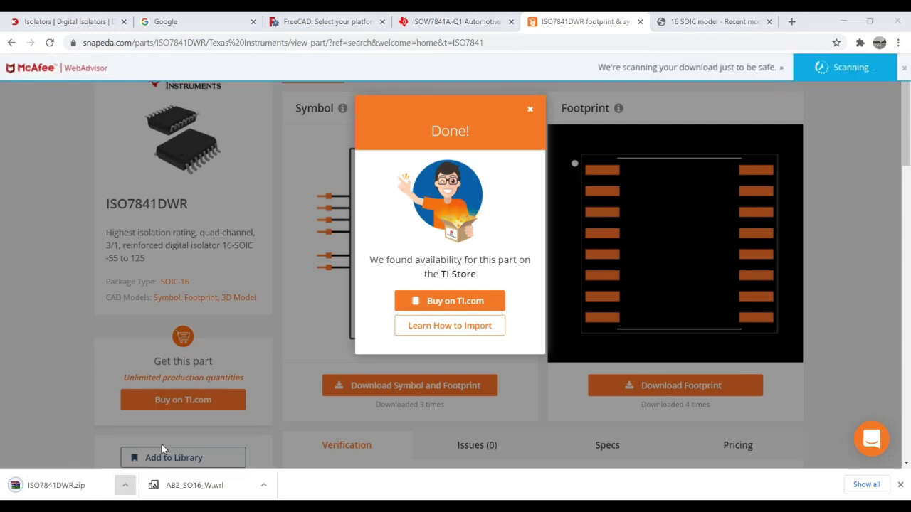
pyautogui.rightClick(267, 150)
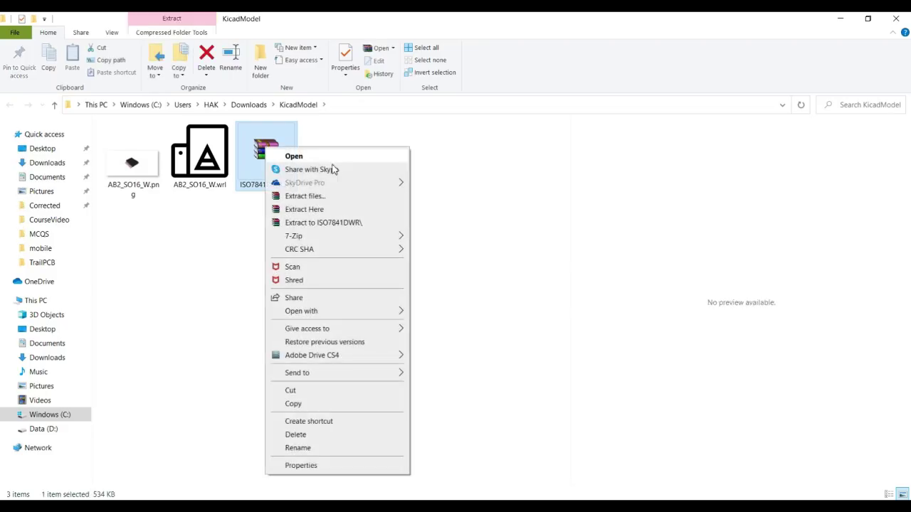
pyautogui.click(325, 224)
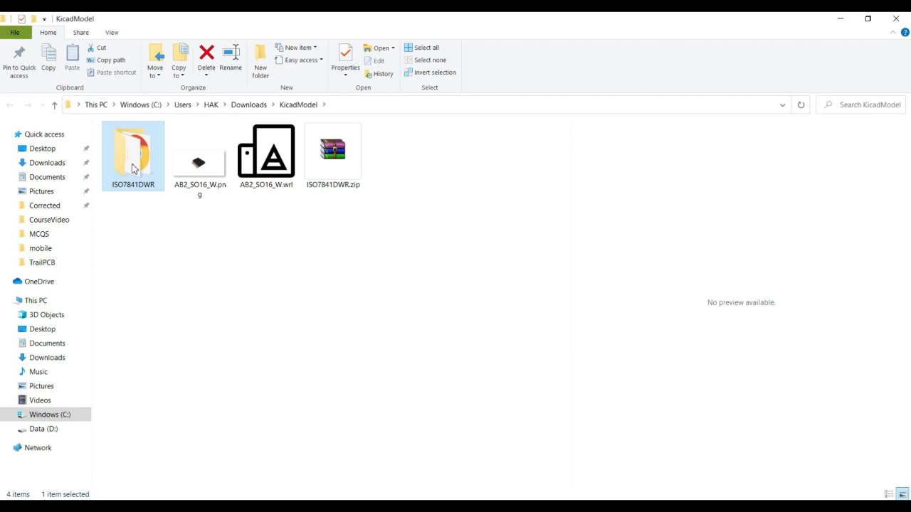
# Open the extracted ISO7841DWR folder and look over its .lib, .step and .kicad_mod files.
pyautogui.doubleClick(134, 169)
pyautogui.click(147, 161)
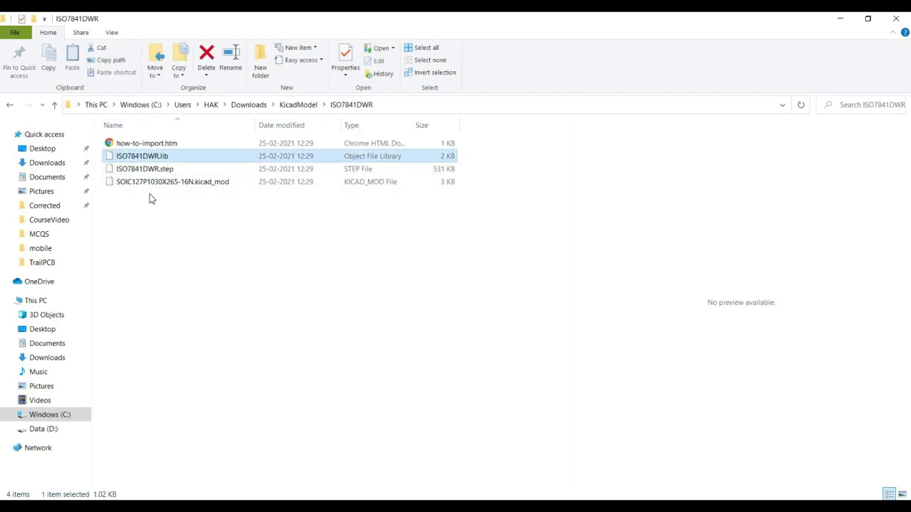
pyautogui.click(146, 170)
pyautogui.click(163, 183)
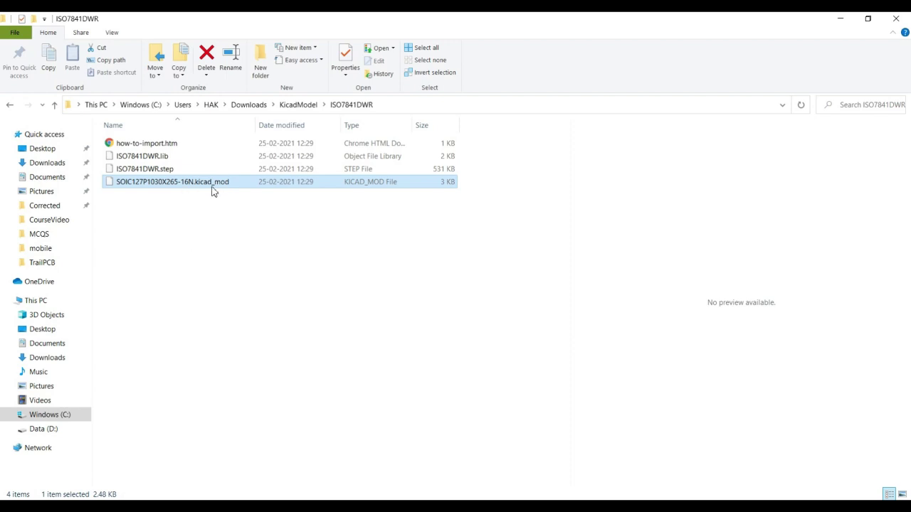
pyautogui.moveTo(184, 217); pyautogui.dragTo(134, 158)
pyautogui.click(160, 219)
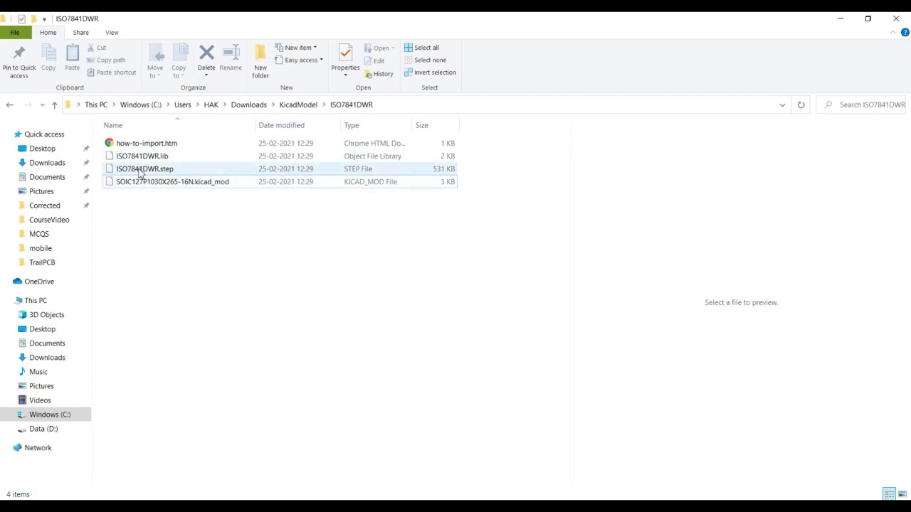
# Copy ISO7841DWR.step and open the modules folder under kicadinstallation\KiCad\share\kicad on drive D.
pyautogui.rightClick(140, 173)
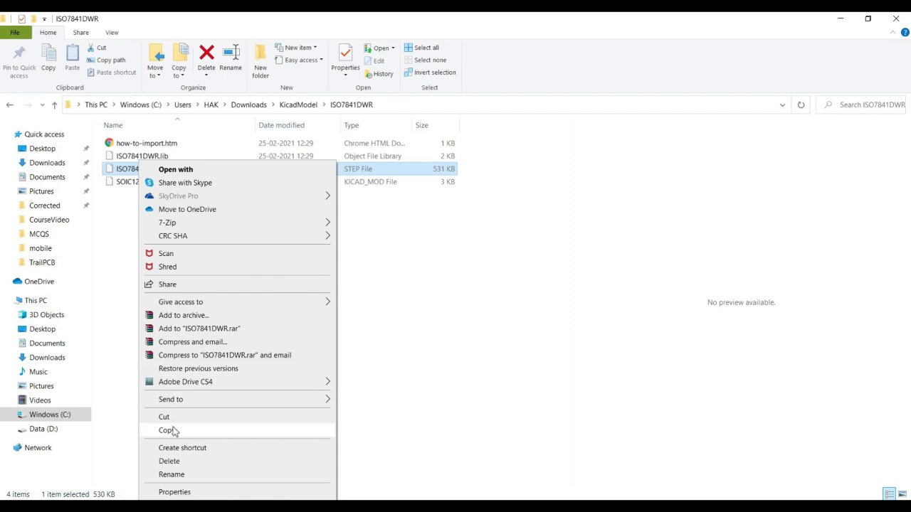
pyautogui.click(166, 430)
pyautogui.click(51, 431)
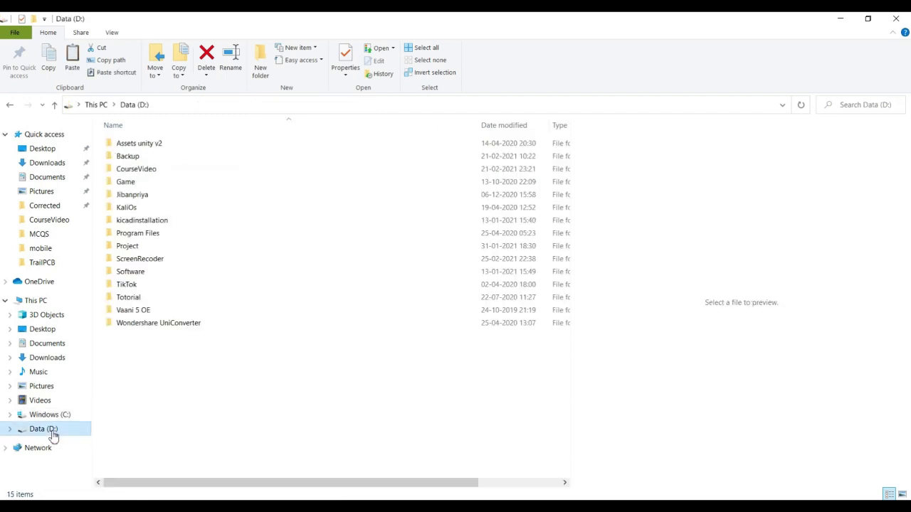
pyautogui.doubleClick(146, 222)
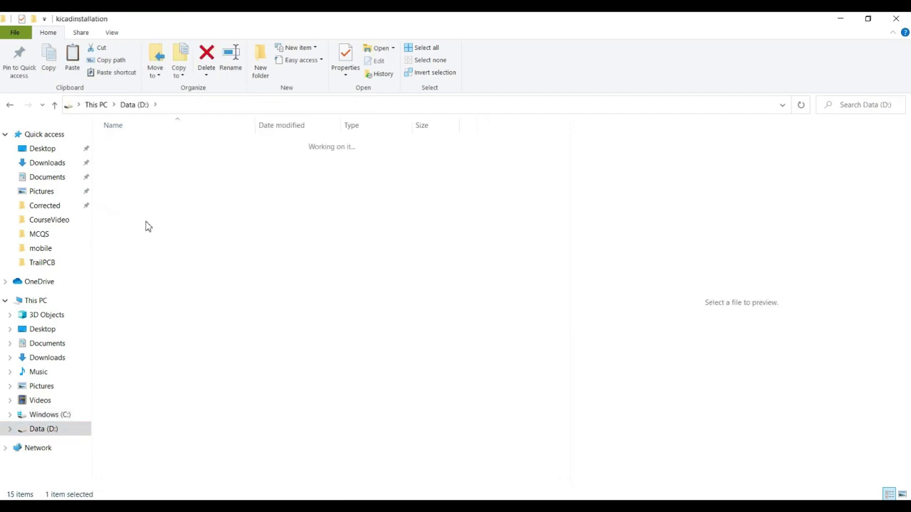
pyautogui.click(124, 143)
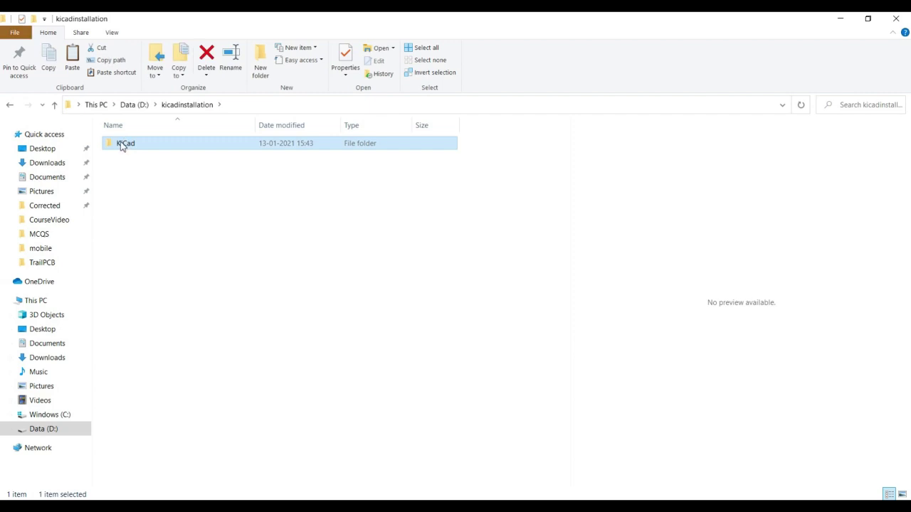
pyautogui.doubleClick(122, 145)
pyautogui.doubleClick(123, 170)
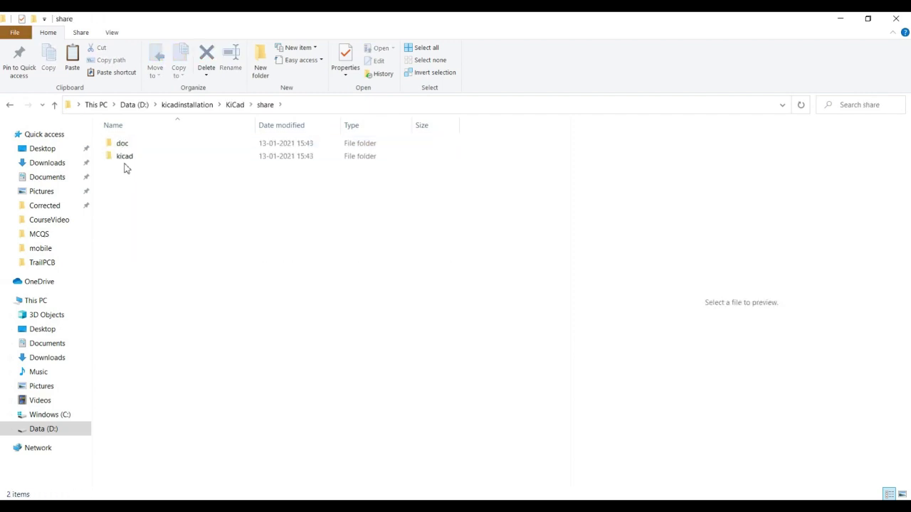
pyautogui.doubleClick(126, 160)
pyautogui.click(131, 187)
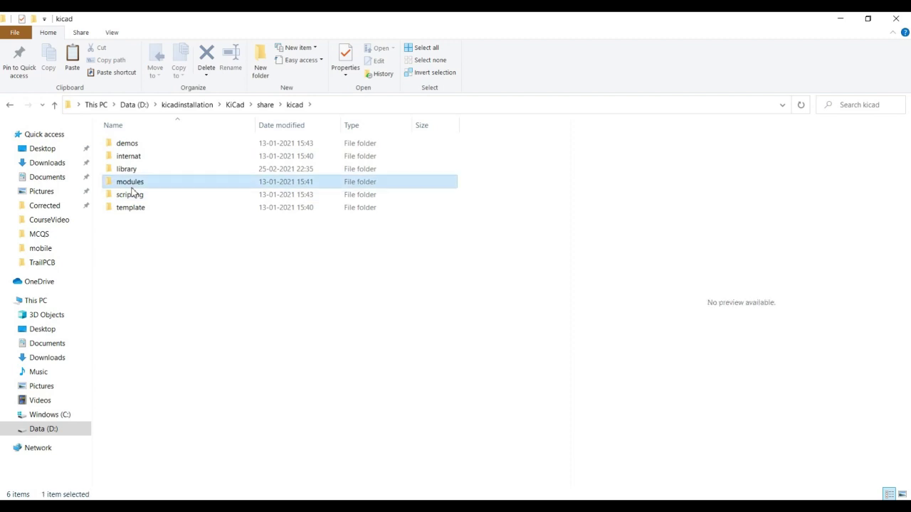
pyautogui.doubleClick(131, 187)
# Paste the copied STEP model into the Package_SO.3dshapes folder inside packages3d.
pyautogui.scroll(-15, 144, 334)
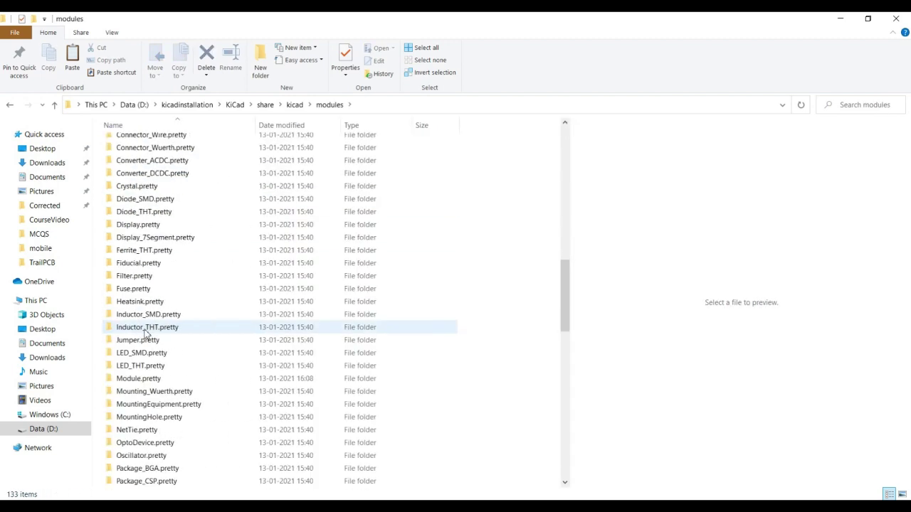
pyautogui.scroll(-9, 145, 333)
pyautogui.scroll(5, 146, 333)
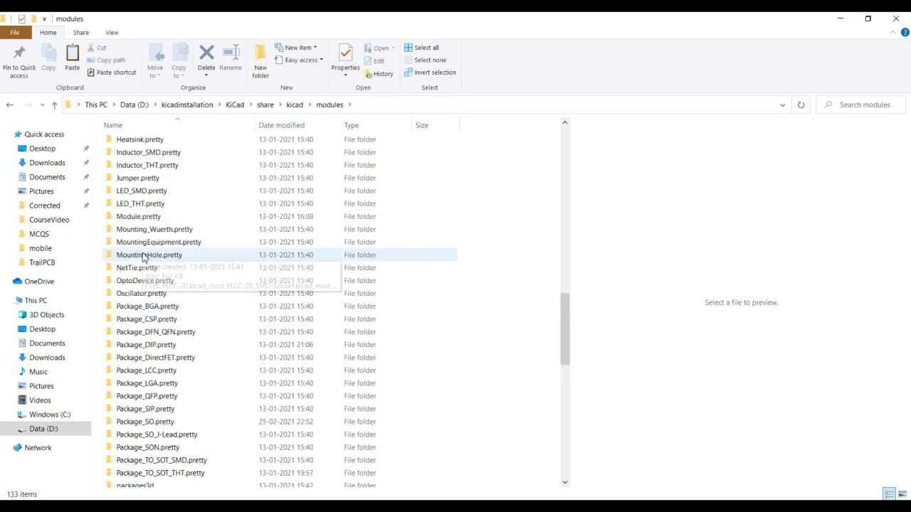
pyautogui.click(295, 105)
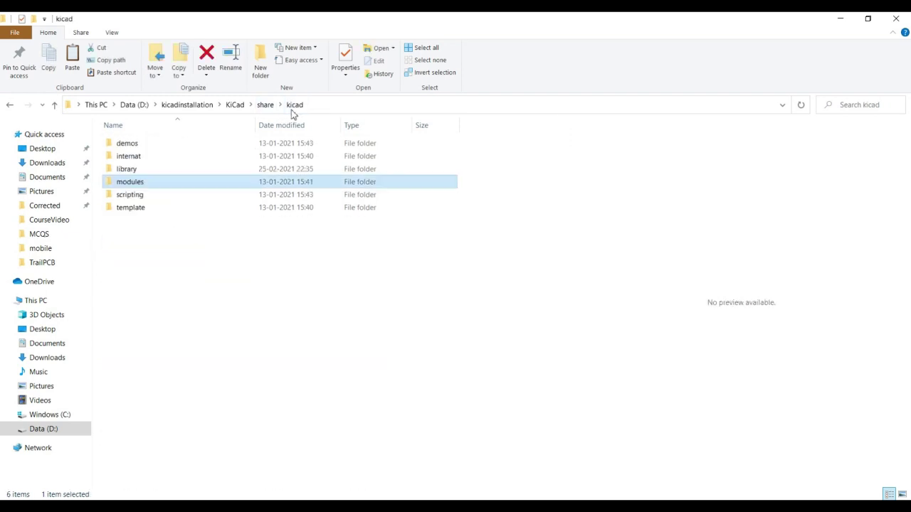
pyautogui.doubleClick(133, 183)
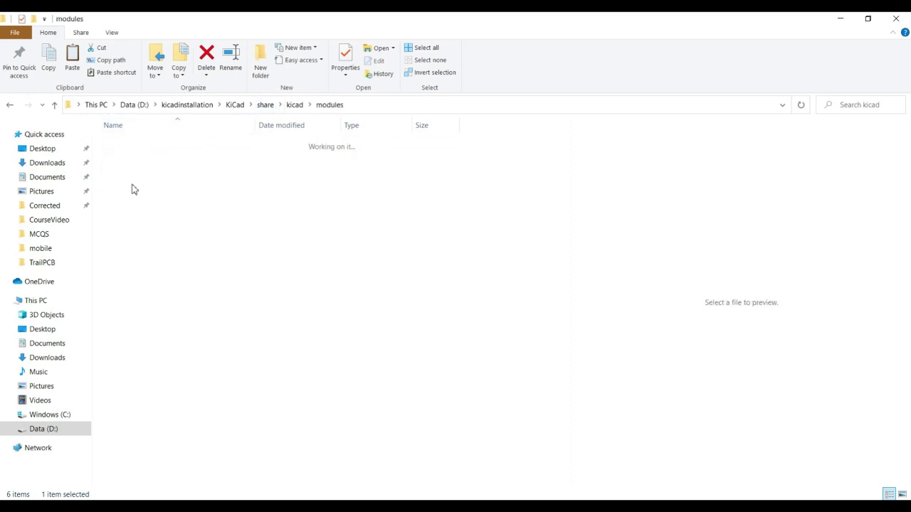
pyautogui.scroll(-8, 121, 296)
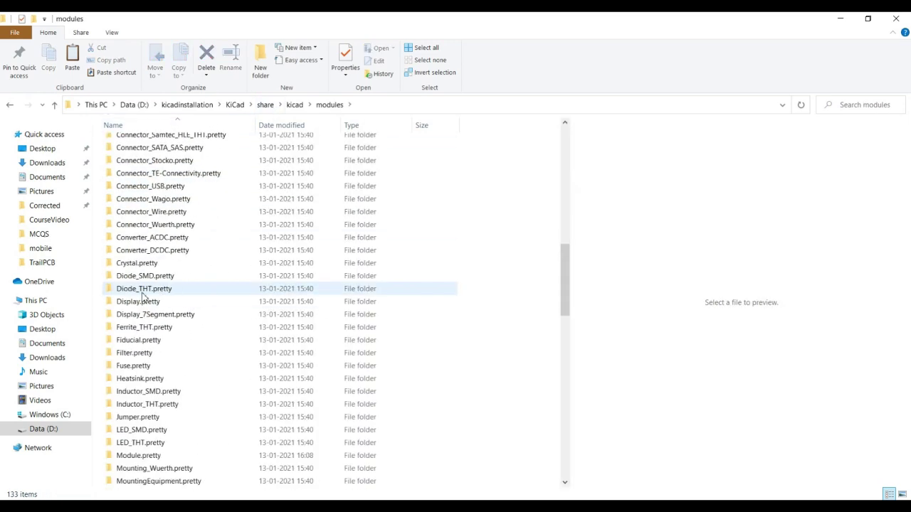
pyautogui.scroll(-5, 142, 296)
pyautogui.scroll(-4, 142, 297)
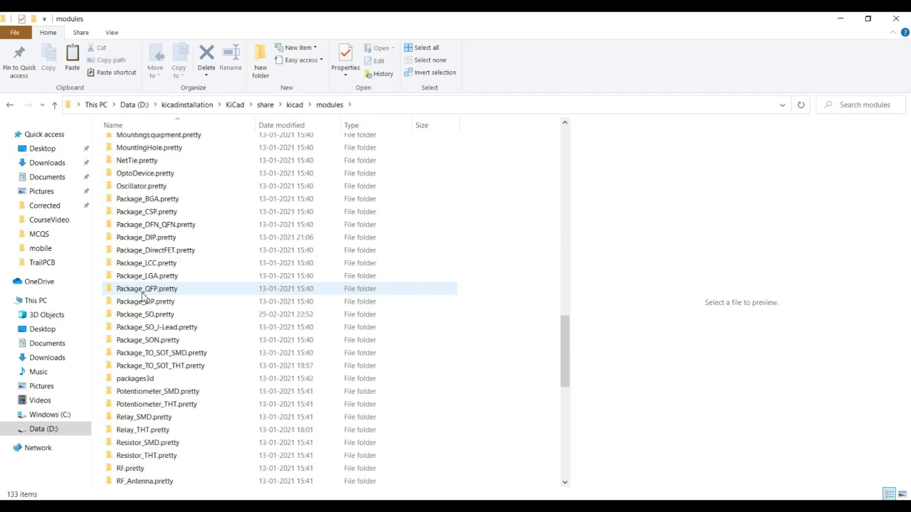
pyautogui.doubleClick(142, 380)
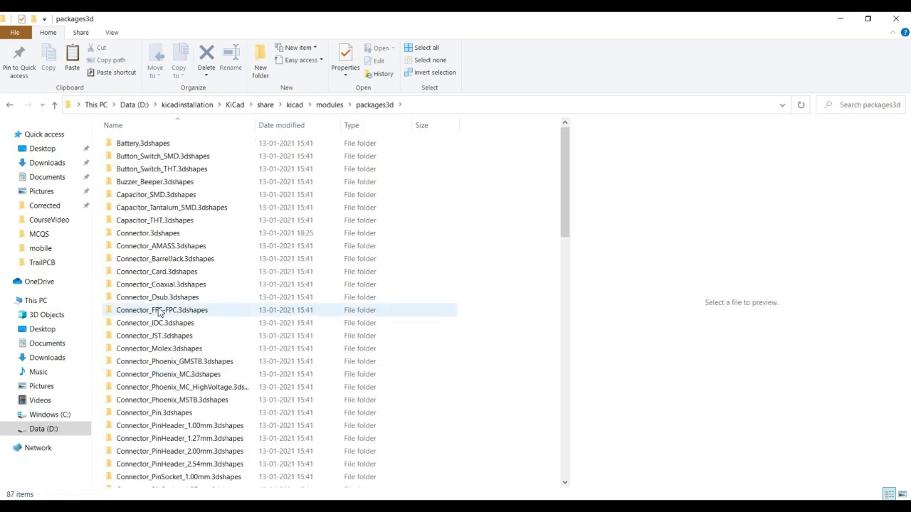
pyautogui.scroll(-8, 160, 313)
pyautogui.scroll(-7, 153, 332)
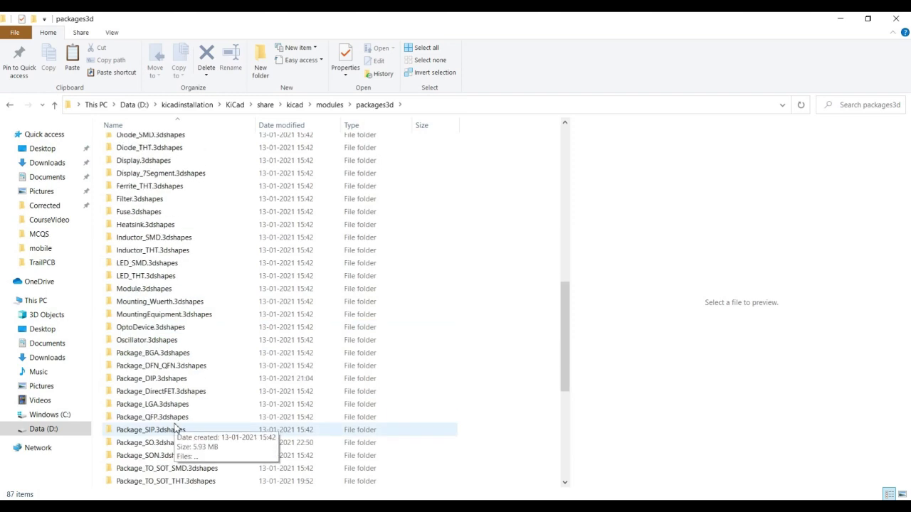
pyautogui.doubleClick(153, 328)
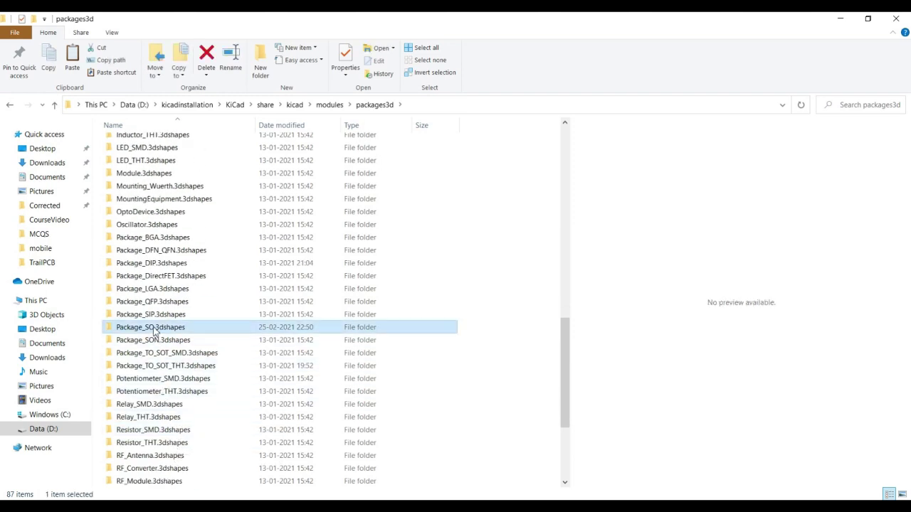
pyautogui.hotkey('ctrl', 'v')
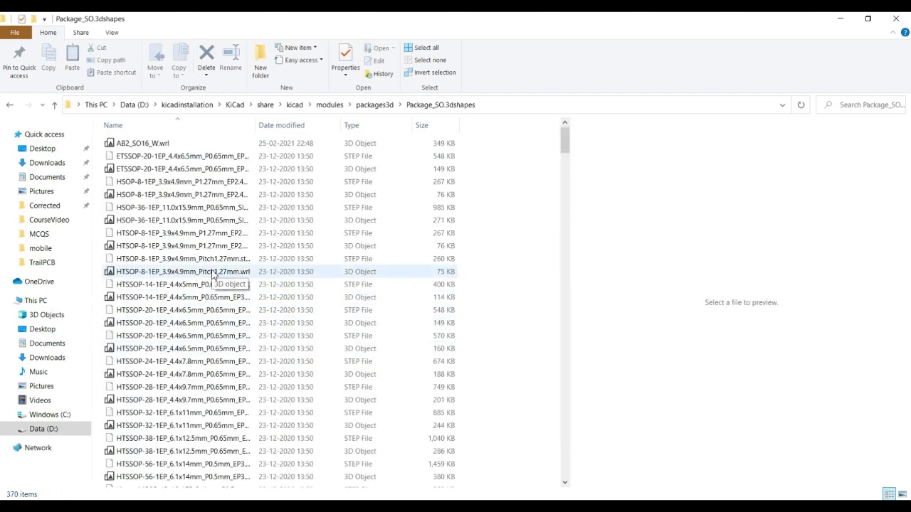
# Rename the pasted ISO7841DWR.step file in Package_SO.3dshapes as 16_PIN_ISO7841DWR.step.
pyautogui.scroll(-4, 157, 481)
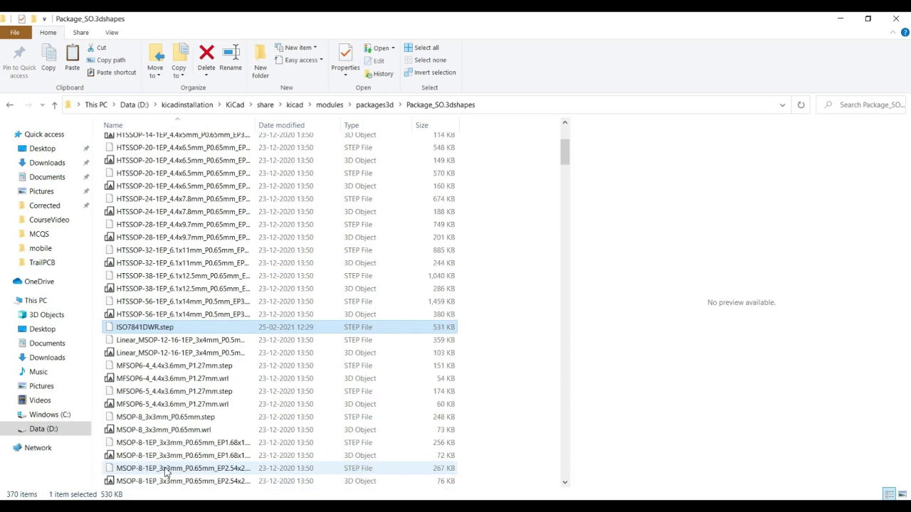
pyautogui.click(118, 327)
pyautogui.click(118, 327)
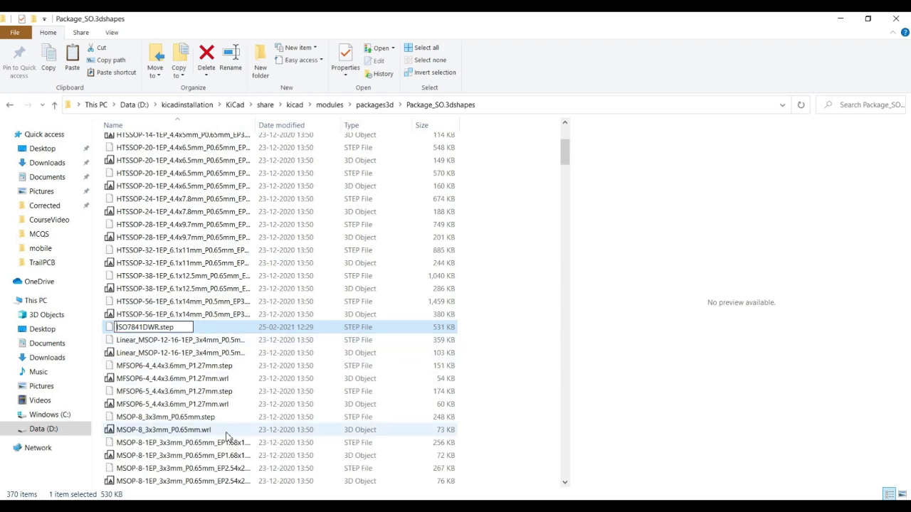
pyautogui.write('16_')
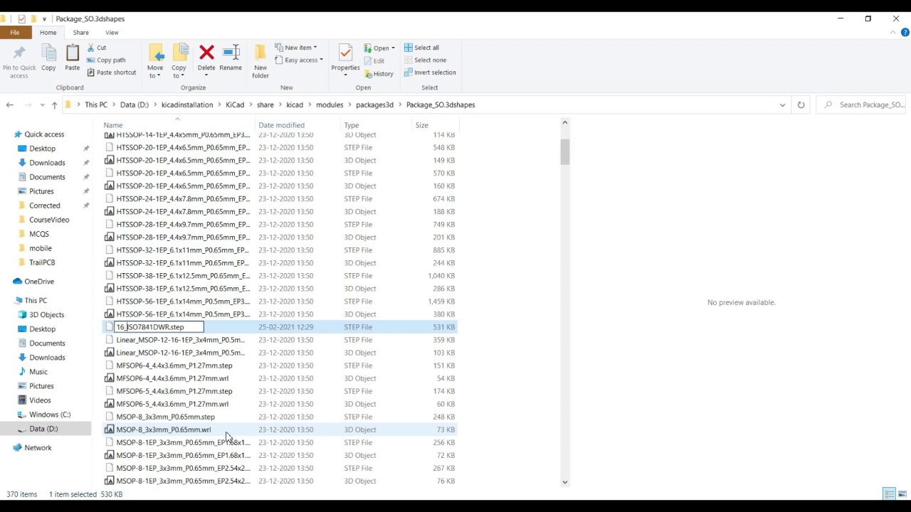
pyautogui.press('Return')
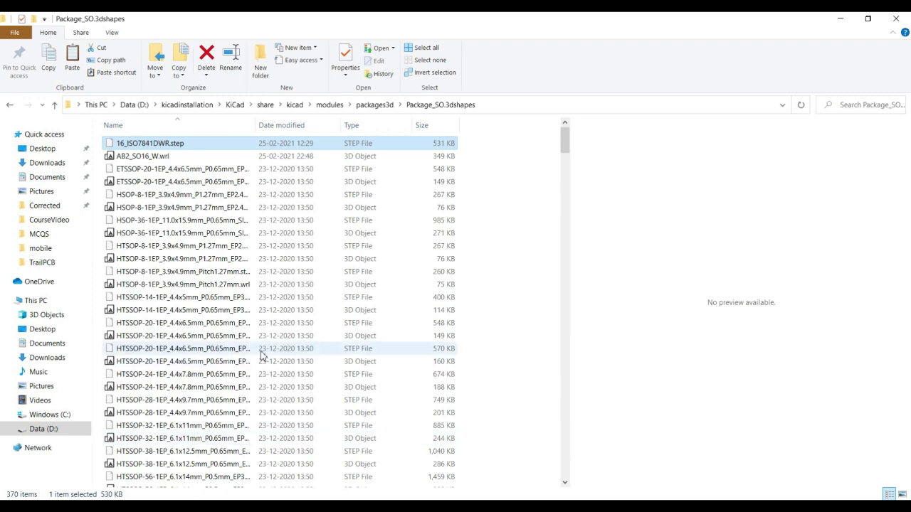
pyautogui.click(127, 146)
pyautogui.click(124, 144)
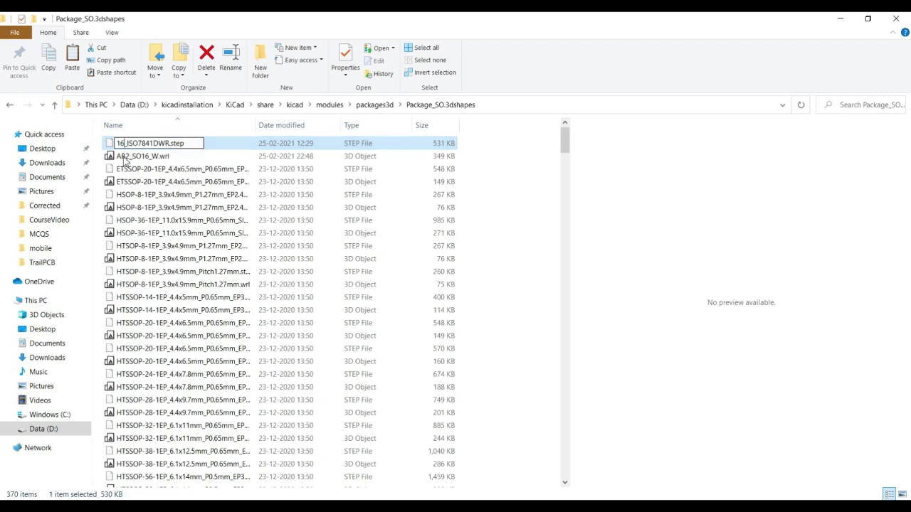
pyautogui.write('_PIN')
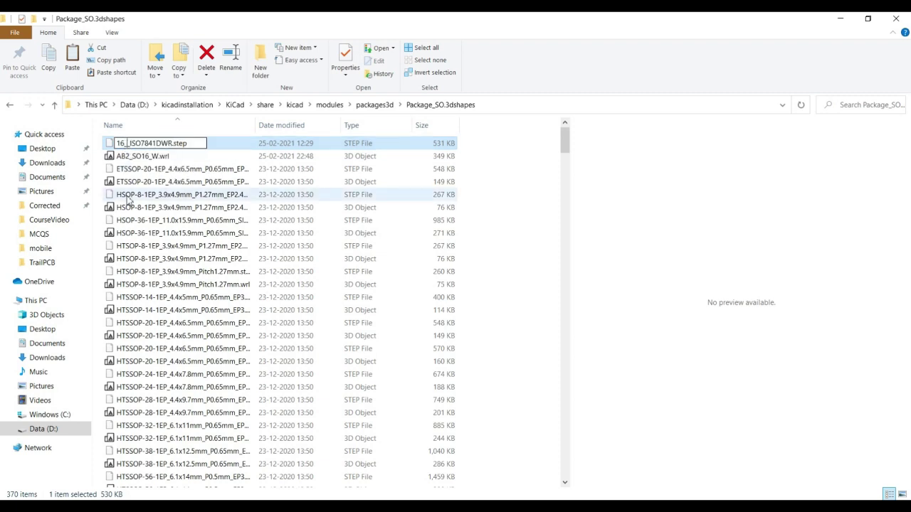
pyautogui.press('Return')
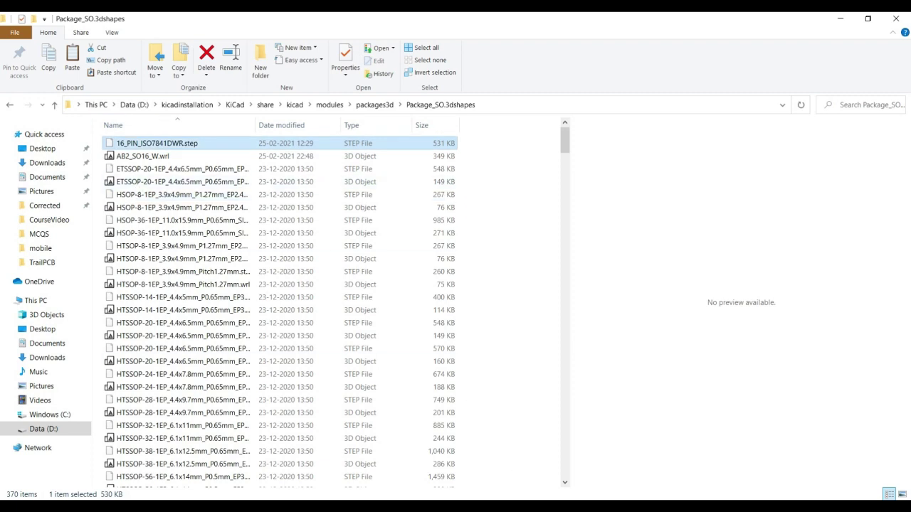
# Switch to KiCad, open the Symbol Editor and start importing a symbol into the Buffer library.
pyautogui.click(648, 440)
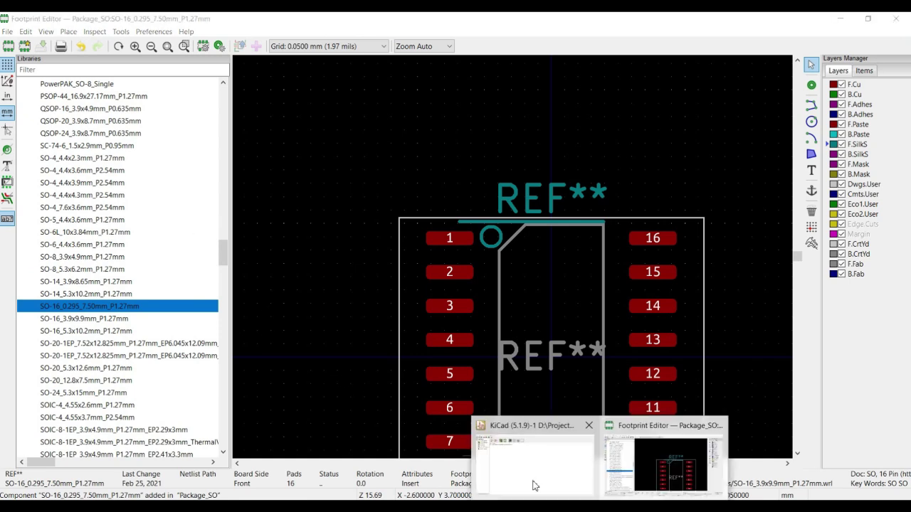
pyautogui.click(524, 455)
pyautogui.click(151, 71)
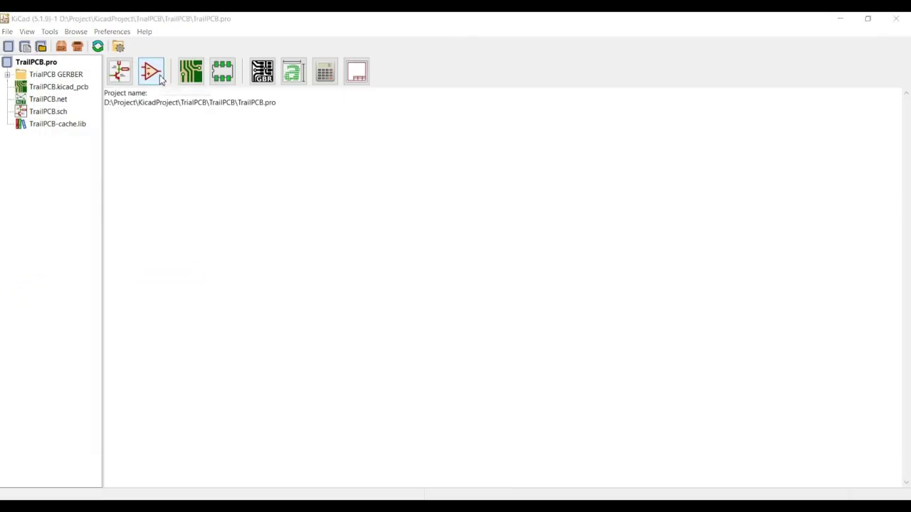
pyautogui.click(7, 31)
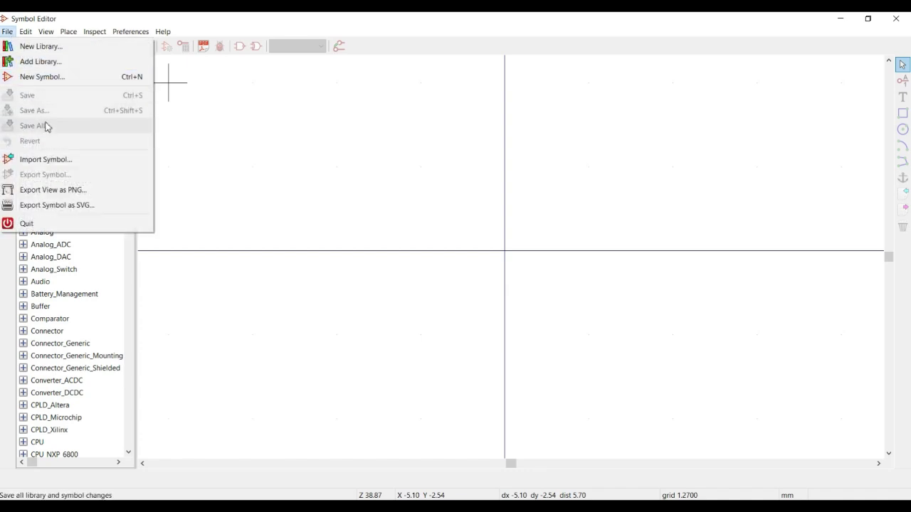
pyautogui.click(42, 161)
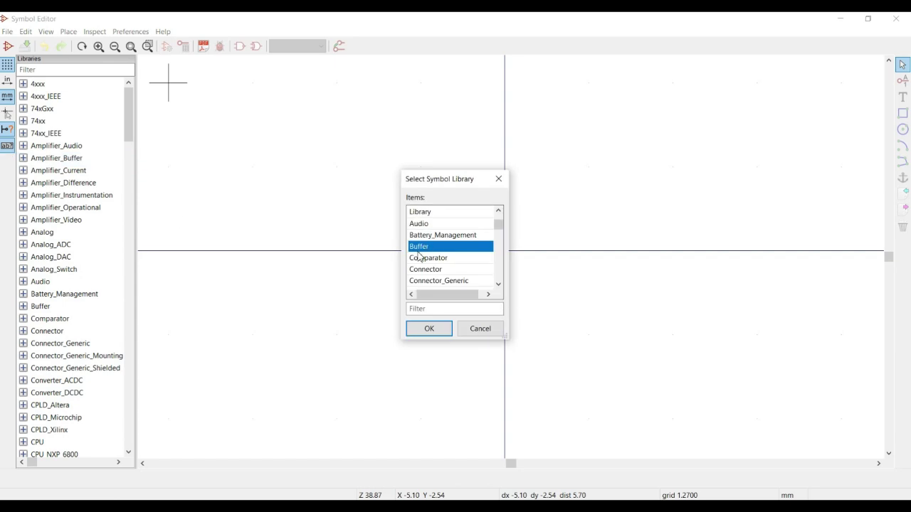
pyautogui.click(430, 329)
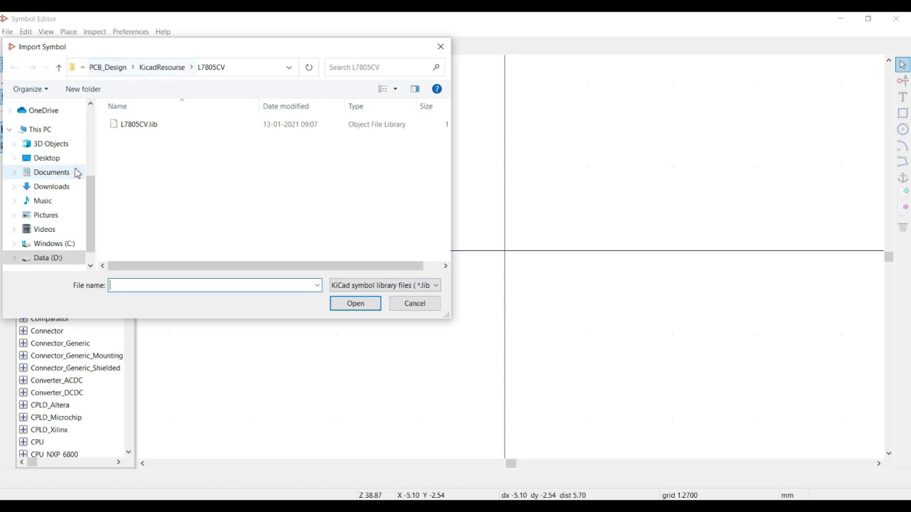
# Import the symbol file ISO7841DWR.lib from the KicadModel\ISO7841DWR folder in Downloads.
pyautogui.click(49, 185)
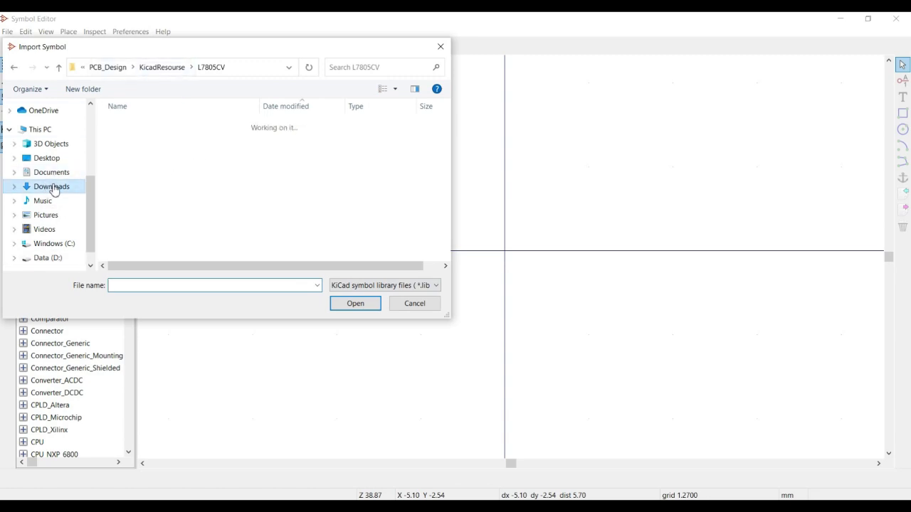
pyautogui.scroll(-2, 163, 208)
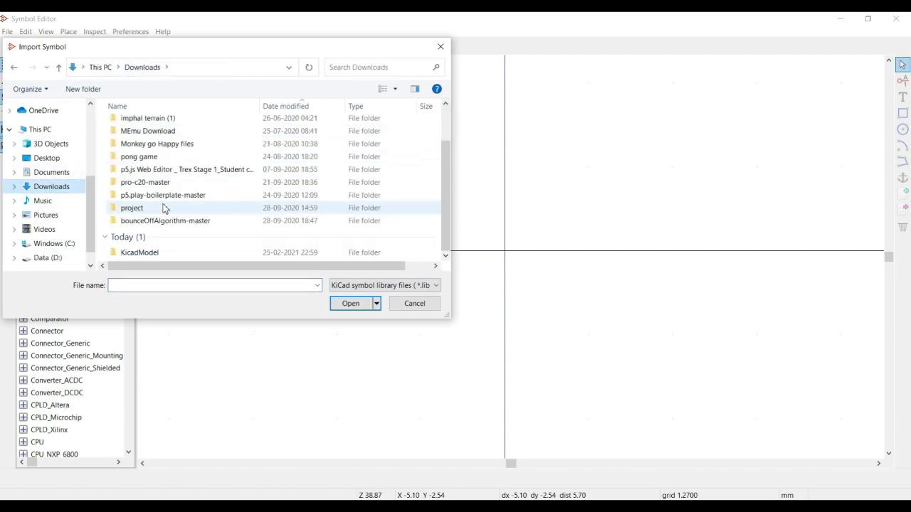
pyautogui.doubleClick(153, 255)
pyautogui.click(151, 126)
pyautogui.doubleClick(151, 126)
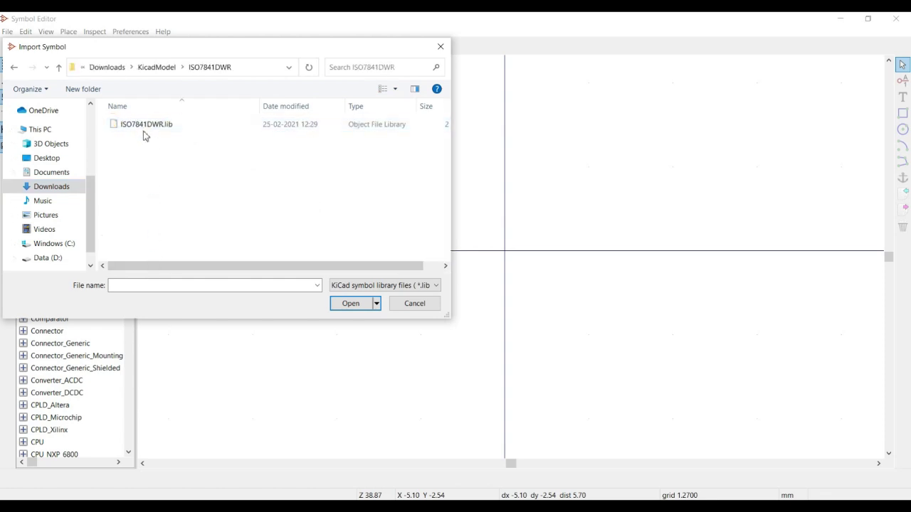
pyautogui.doubleClick(145, 126)
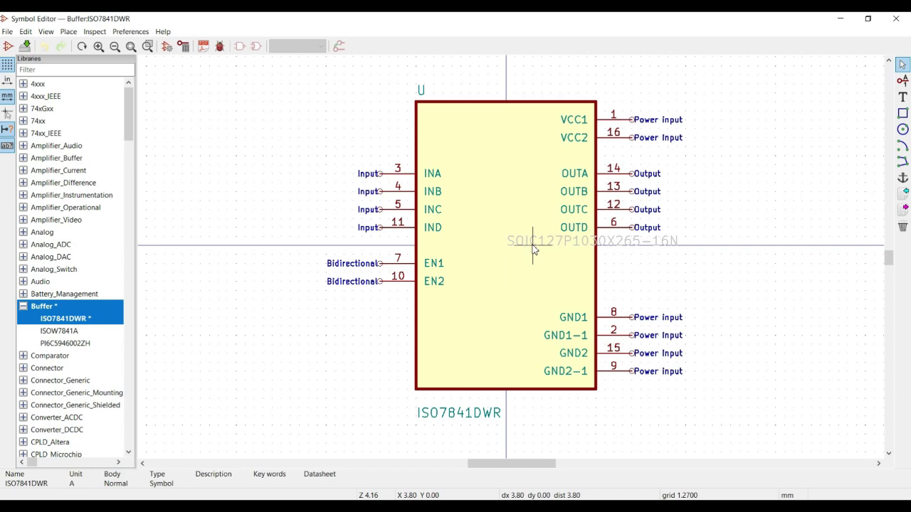
# Move the SOIC127P1030X265-16N footprint text below the symbol body and save the Buffer library.
pyautogui.press('m')
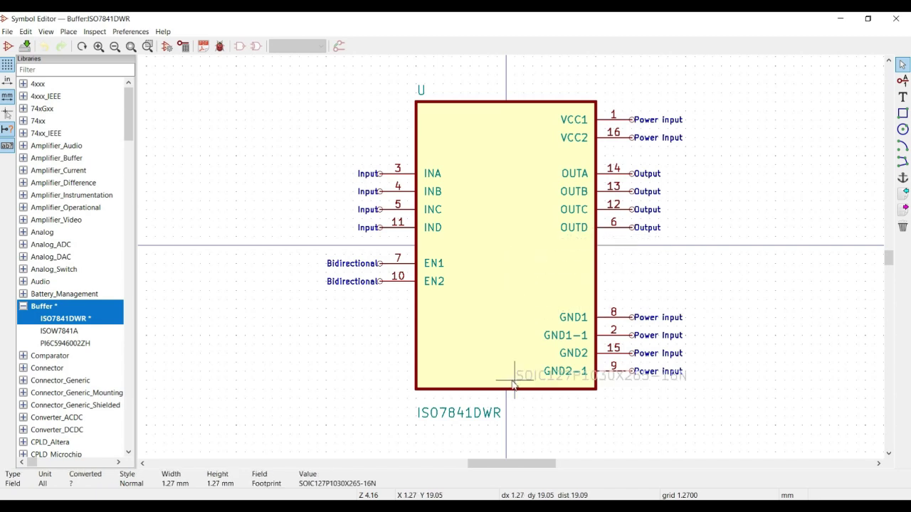
pyautogui.scroll(-1, 489, 424)
pyautogui.click(488, 273)
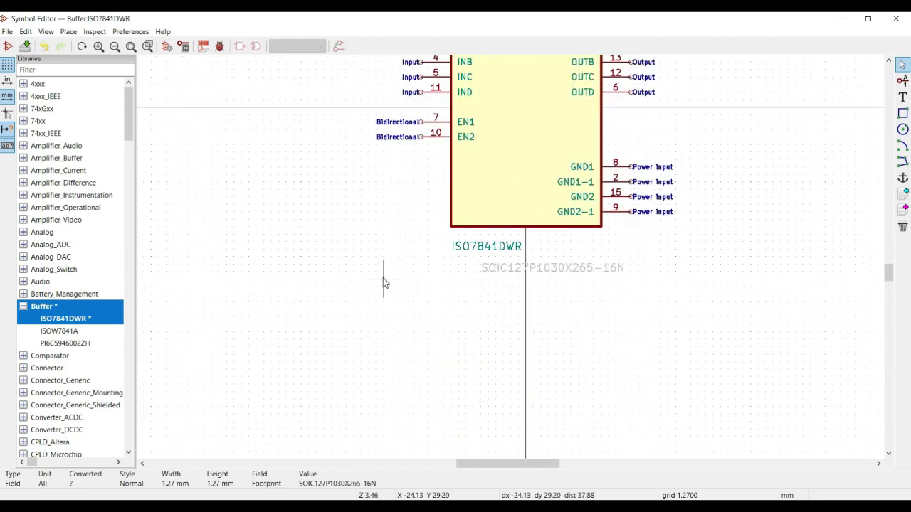
pyautogui.moveTo(385, 244); pyautogui.dragTo(363, 364, button='middle')
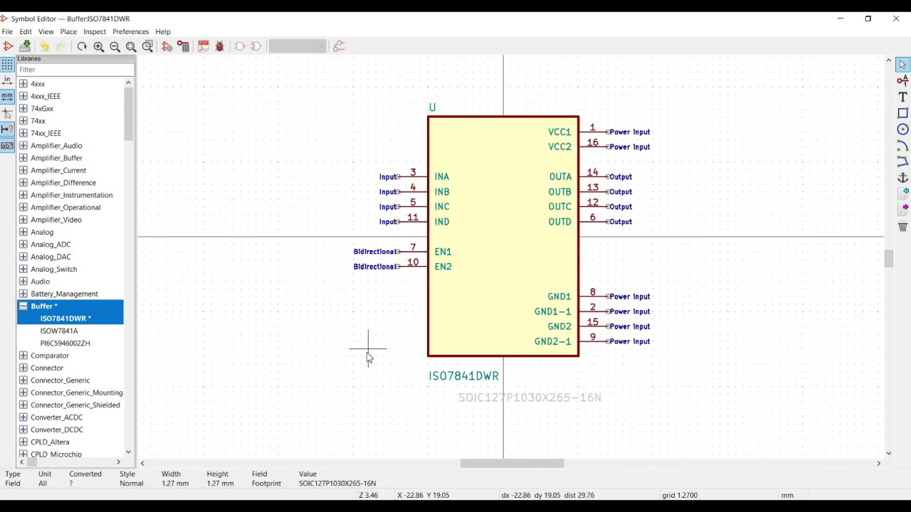
pyautogui.click(25, 46)
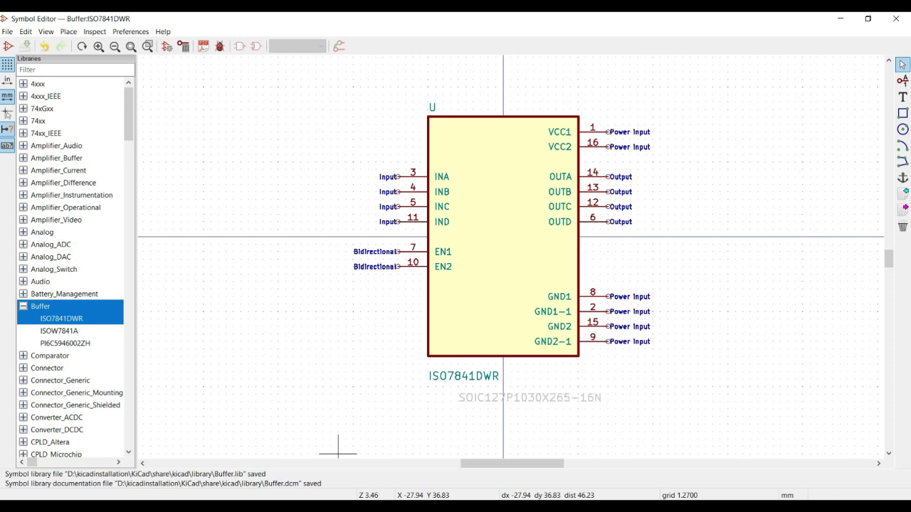
# Switch to the Footprint Editor and start importing a footprint from a KiCad file.
pyautogui.moveTo(511, 506)
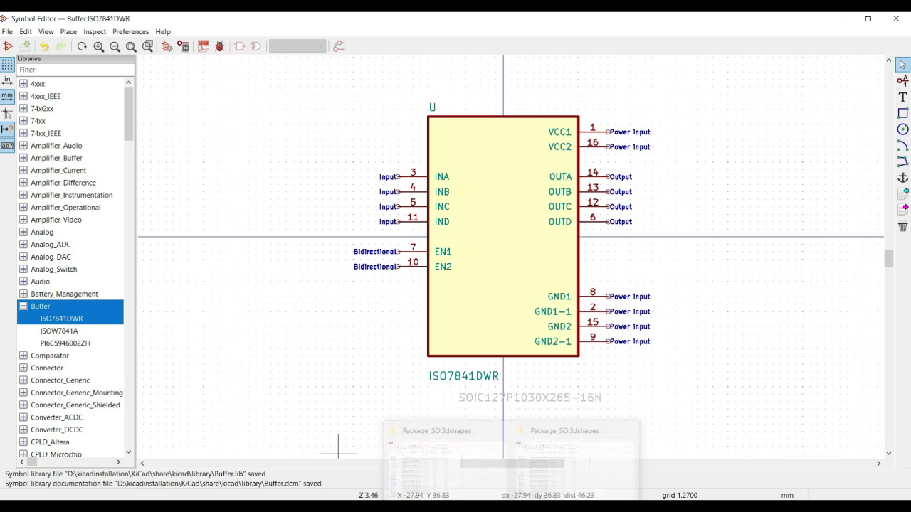
pyautogui.moveTo(598, 507)
pyautogui.click(577, 451)
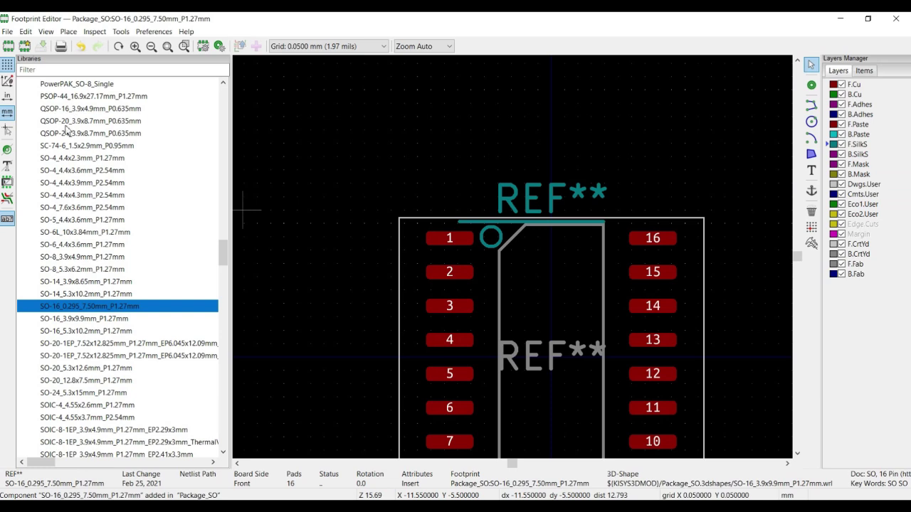
pyautogui.scroll(20, 65, 129)
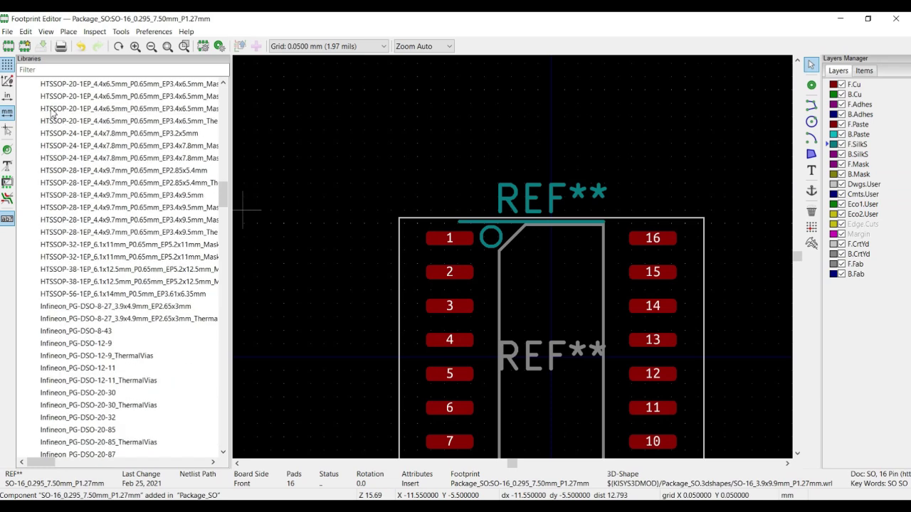
pyautogui.click(7, 31)
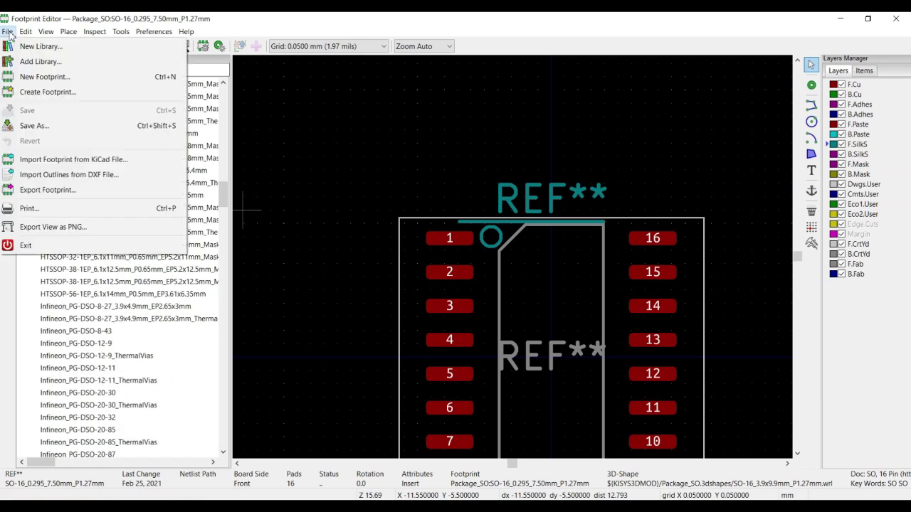
pyautogui.click(55, 160)
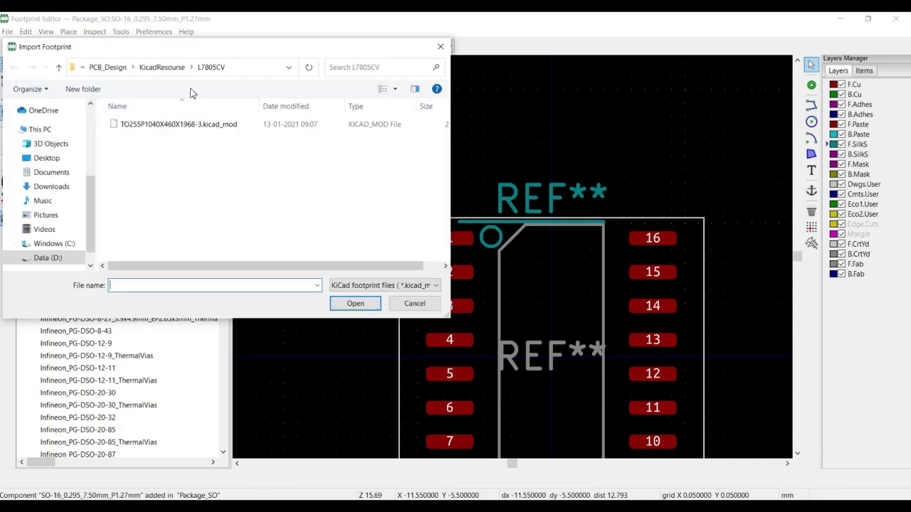
# Import SOIC127P1030X265-16N.kicad_mod from the KicadModel\ISO7841DWR folder in Downloads.
pyautogui.click(50, 258)
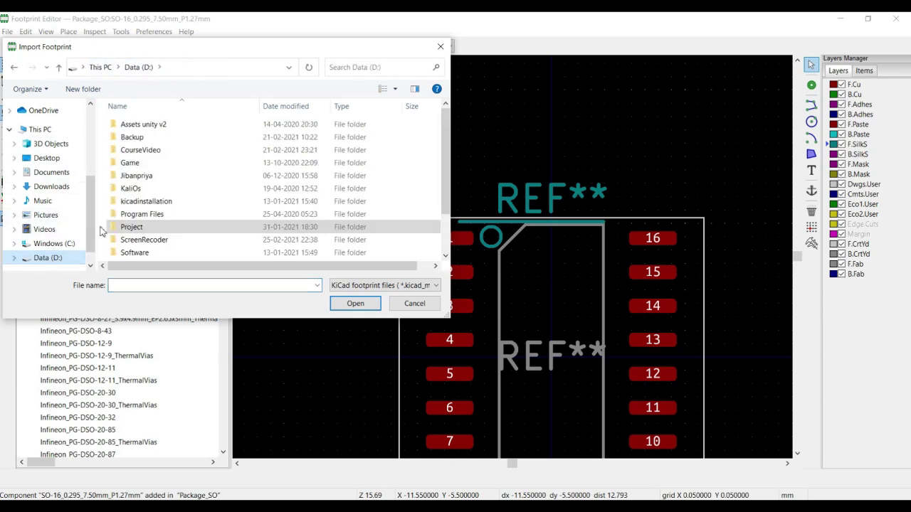
pyautogui.click(54, 186)
pyautogui.scroll(-2, 146, 238)
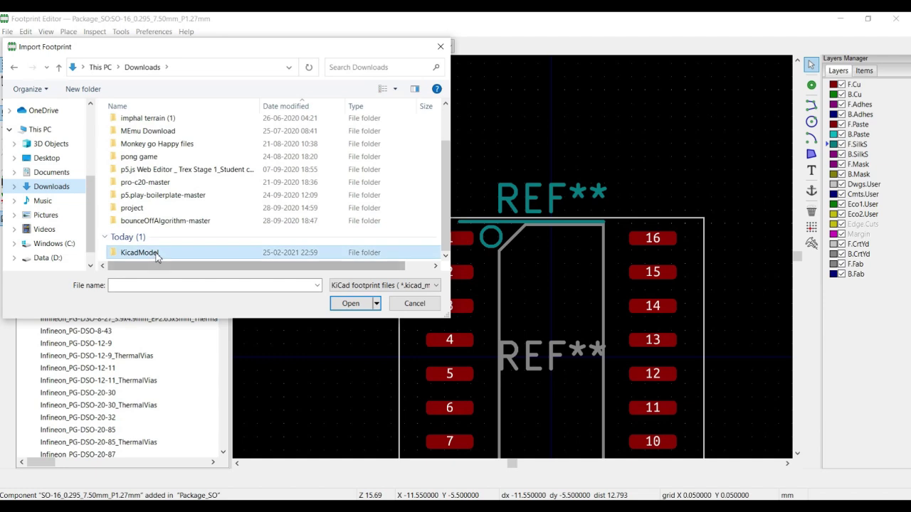
pyautogui.doubleClick(146, 255)
pyautogui.doubleClick(143, 125)
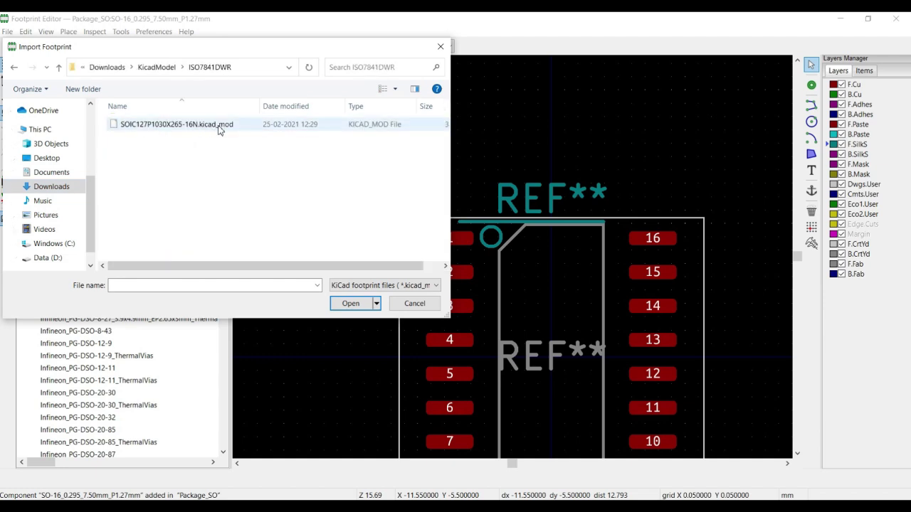
pyautogui.doubleClick(164, 125)
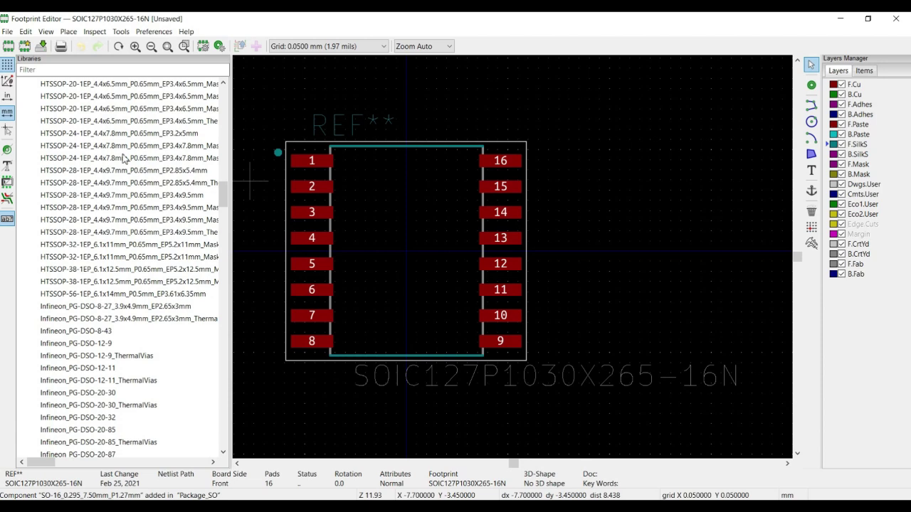
# Save the imported footprint as SOIC127P1030X265-16N_ISO7841 in the Package_SO library.
pyautogui.click(41, 46)
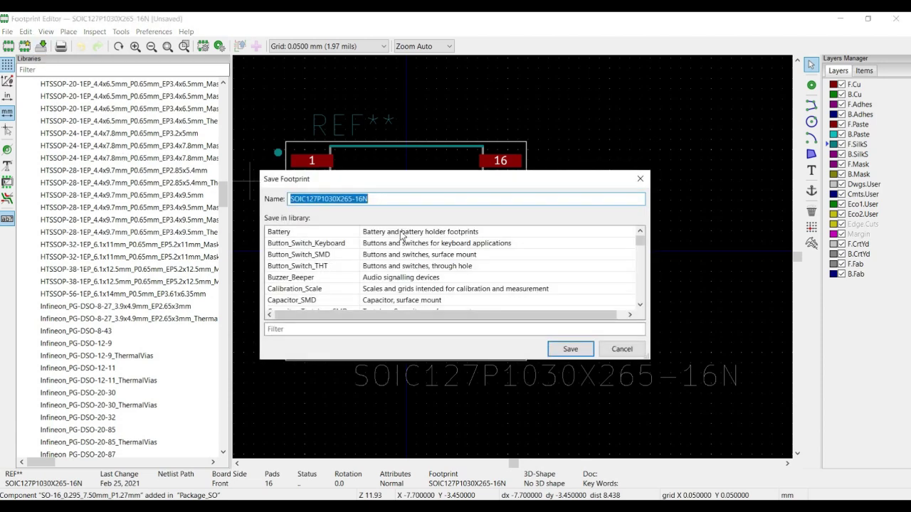
pyautogui.scroll(-13, 328, 276)
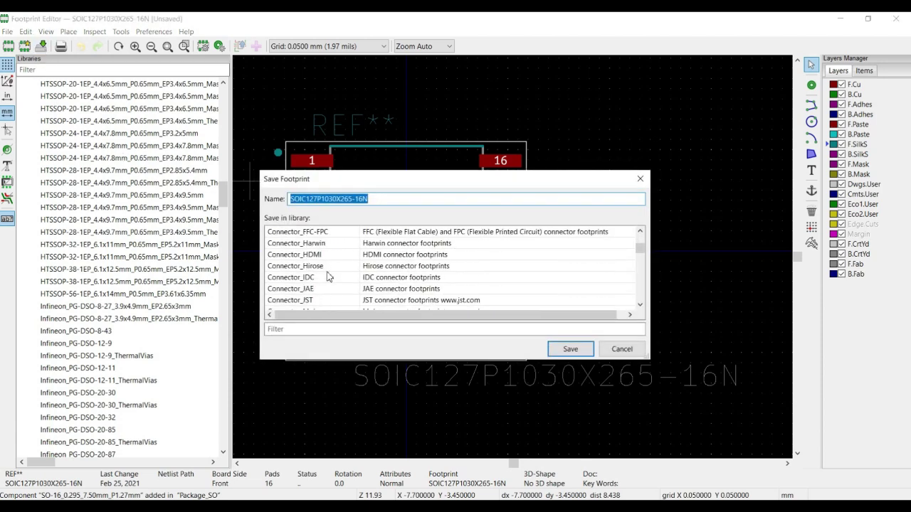
pyautogui.scroll(-10, 328, 276)
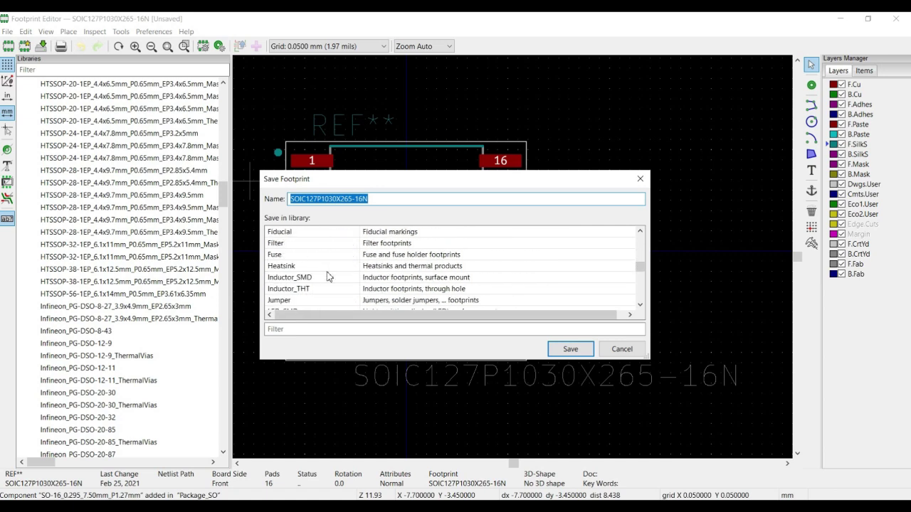
pyautogui.scroll(-3, 328, 276)
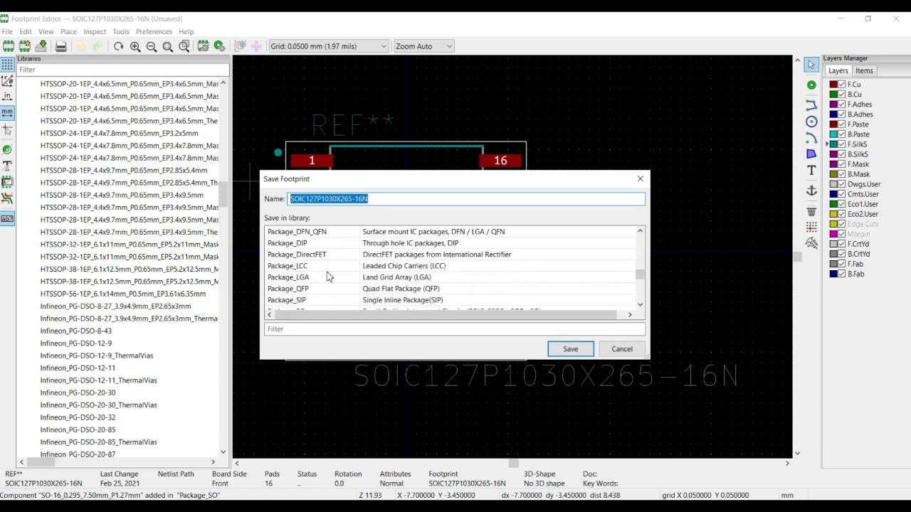
pyautogui.scroll(-1, 328, 276)
pyautogui.click(316, 279)
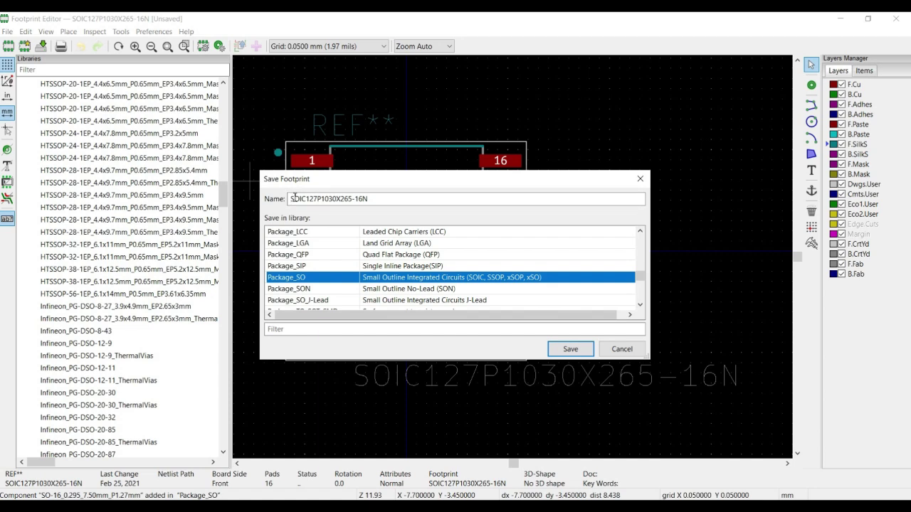
pyautogui.click(396, 202)
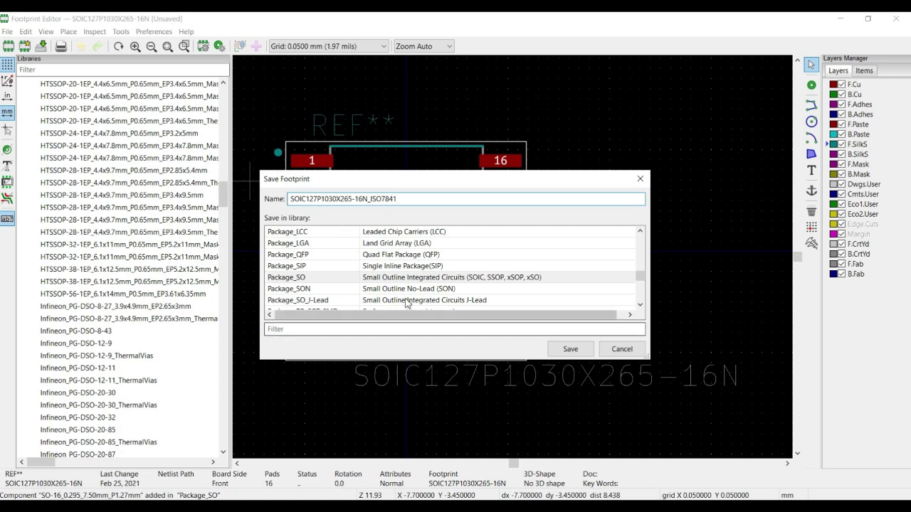
pyautogui.click(399, 277)
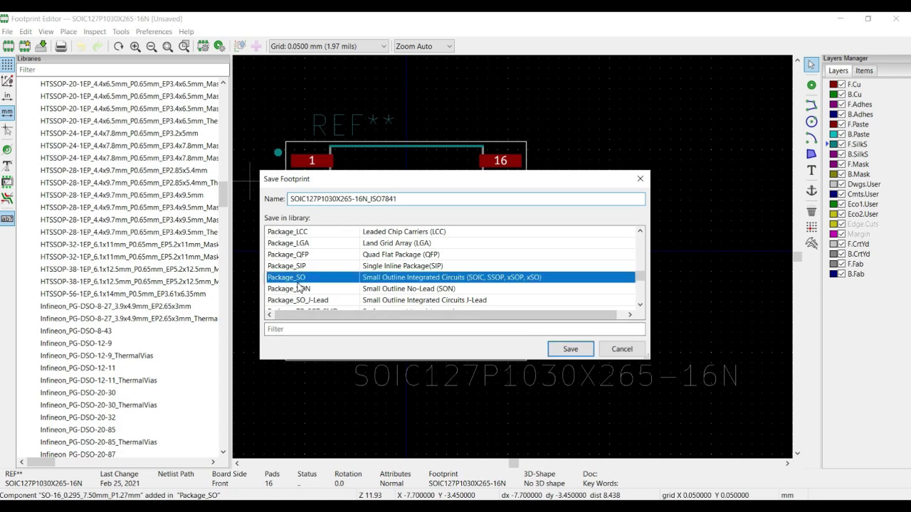
pyautogui.click(570, 349)
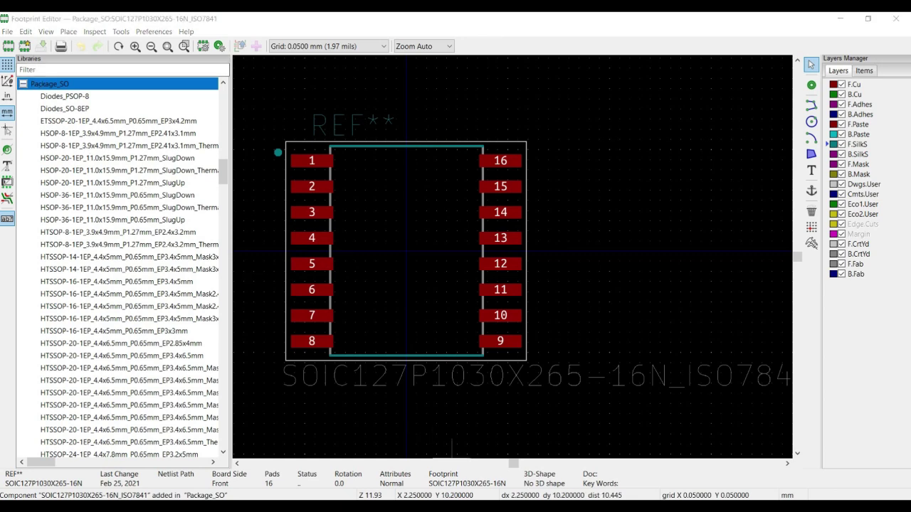
# Switch to the Symbol Editor and assign the Package_SO footprint SOIC127P1030X265-16N_ISO7841 to the ISO7841DWR symbol.
pyautogui.click(733, 459)
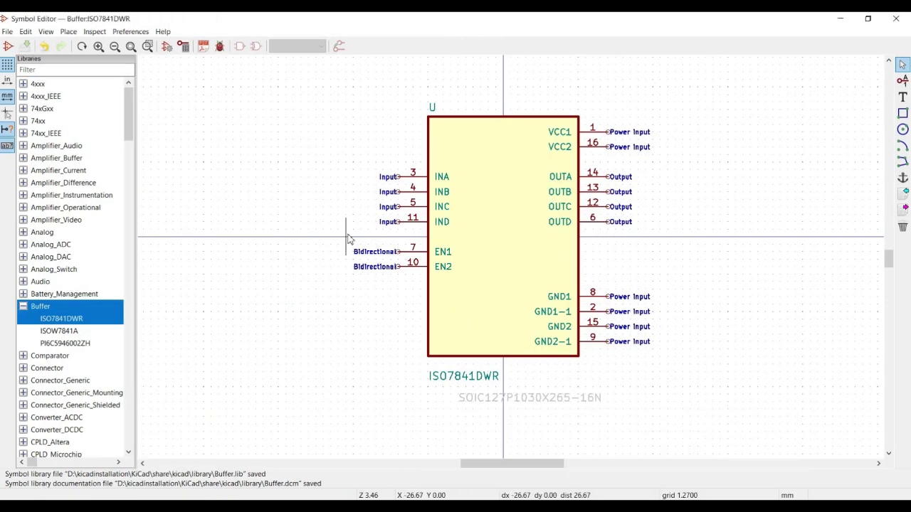
pyautogui.click(166, 46)
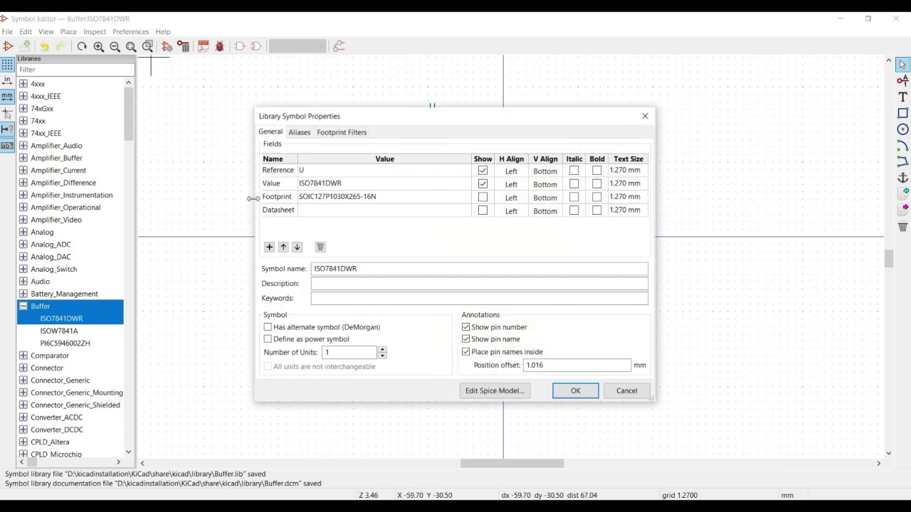
pyautogui.click(409, 197)
pyautogui.click(468, 197)
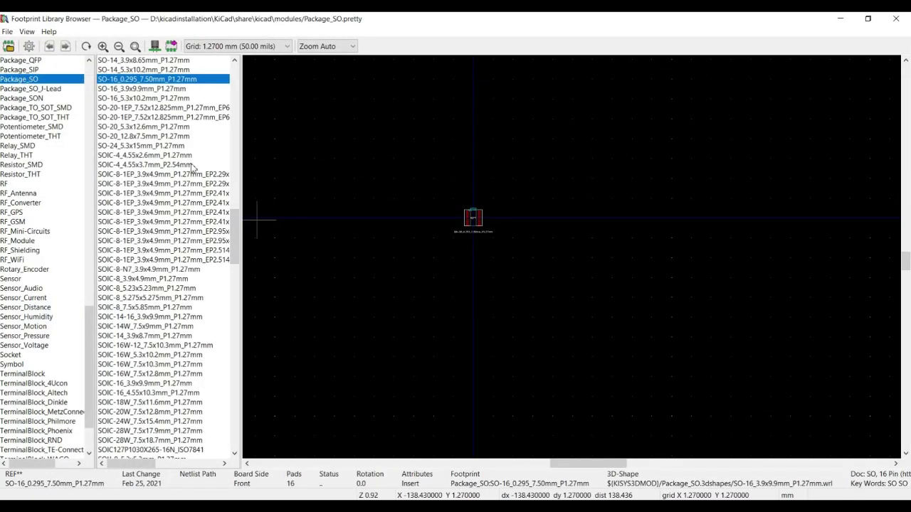
pyautogui.scroll(10, 191, 166)
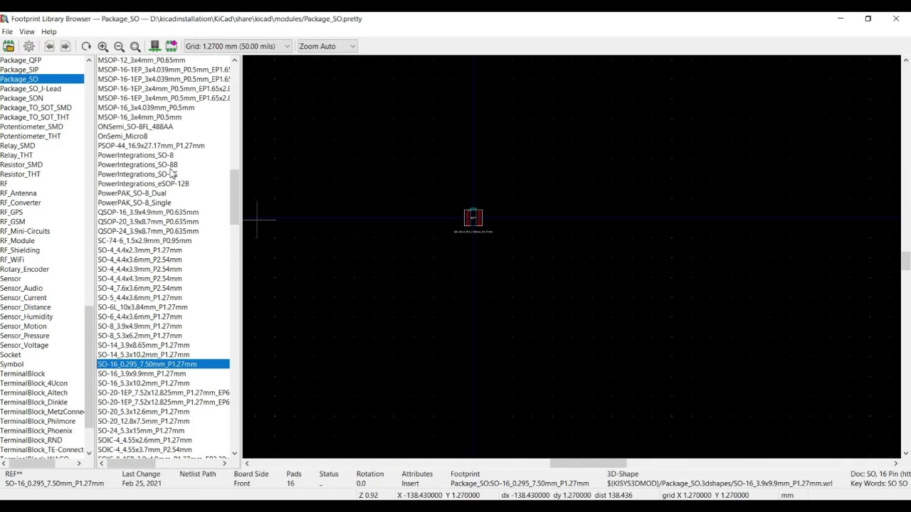
pyautogui.scroll(15, 170, 174)
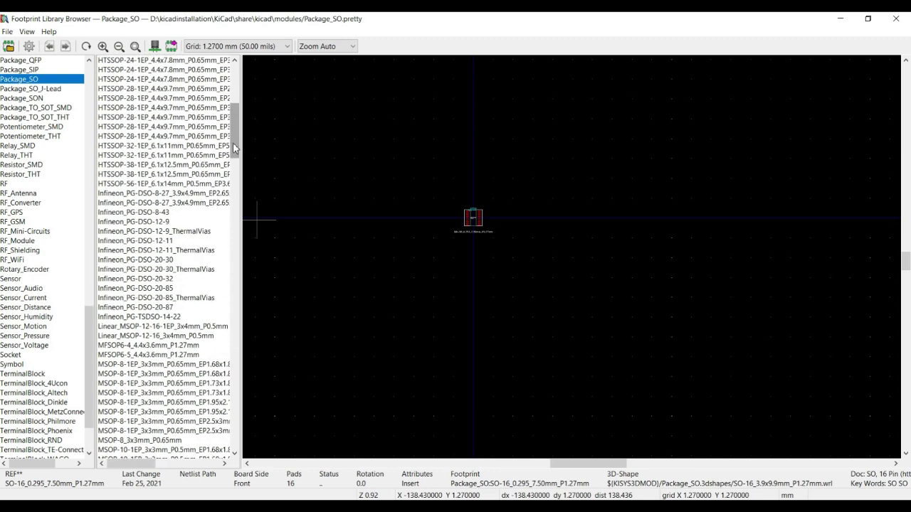
pyautogui.scroll(-4, 235, 171)
pyautogui.moveTo(242, 222); pyautogui.dragTo(240, 242)
pyautogui.moveTo(234, 157); pyautogui.dragTo(200, 274)
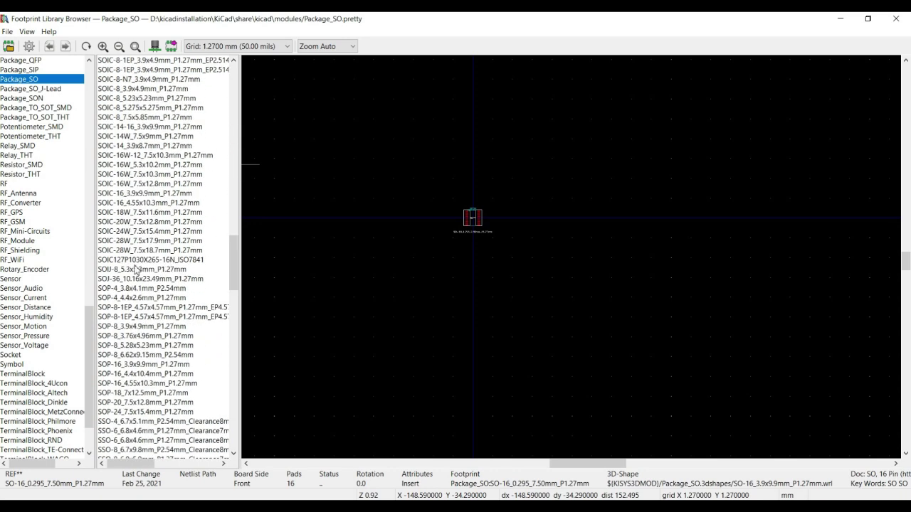
pyautogui.click(135, 260)
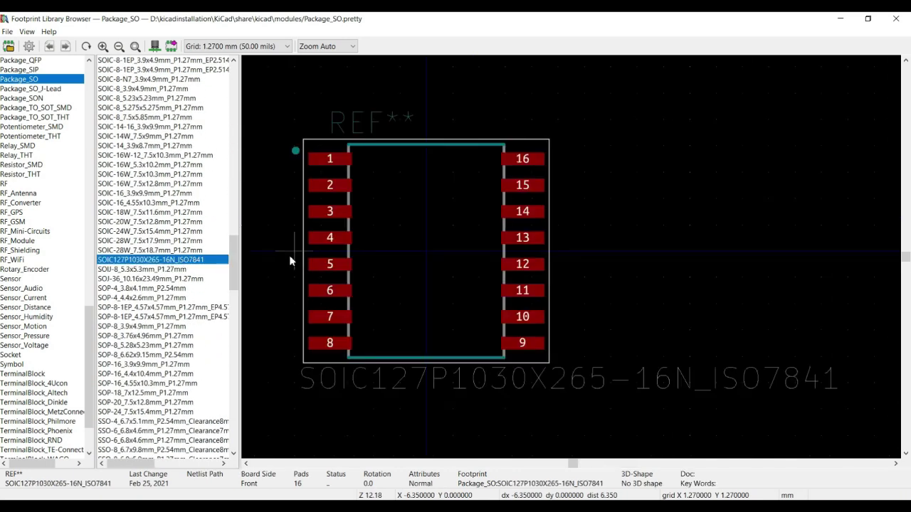
pyautogui.doubleClick(192, 262)
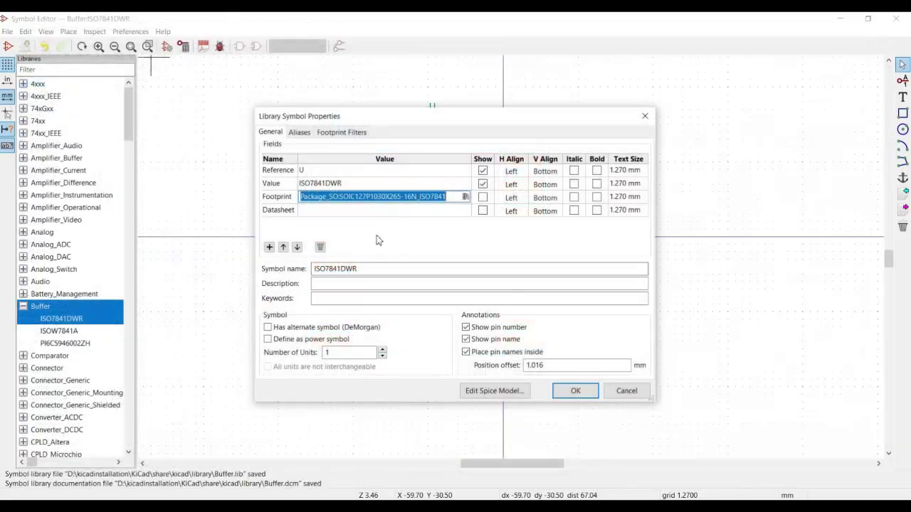
pyautogui.click(337, 212)
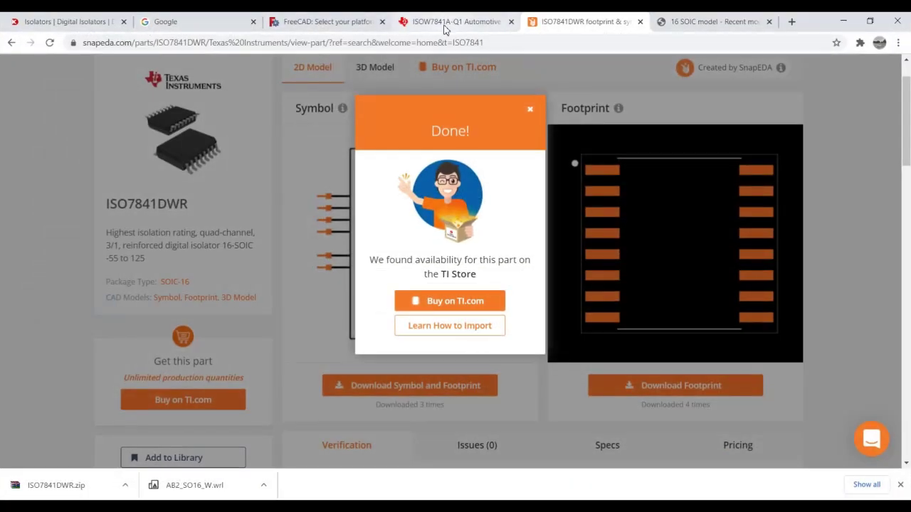
pyautogui.click(445, 25)
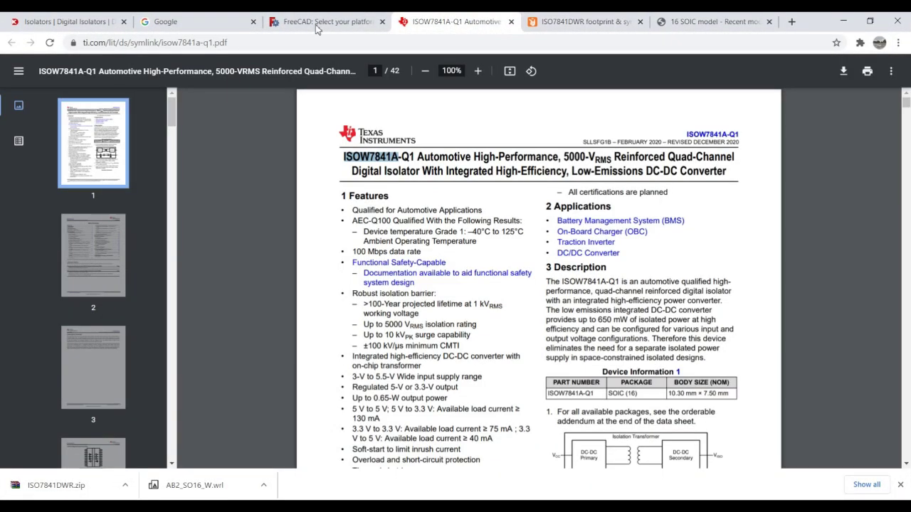
pyautogui.click(192, 43)
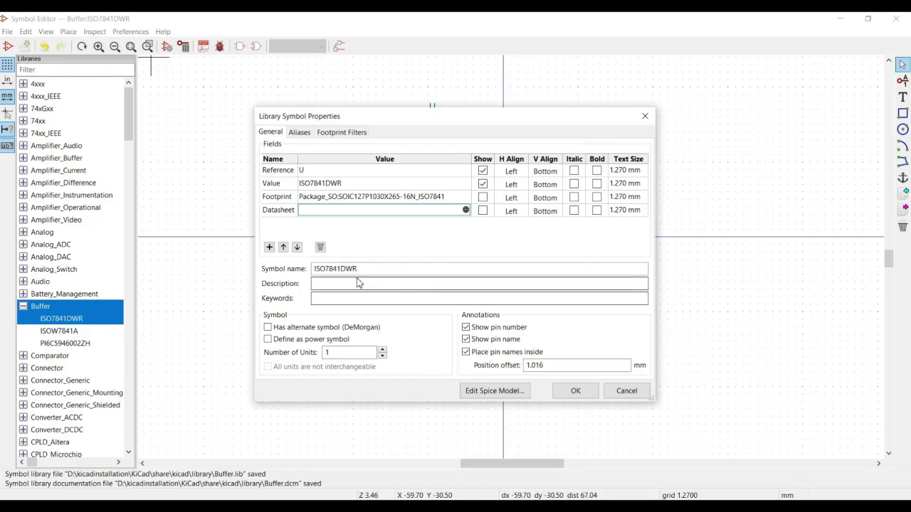
pyautogui.write('https://www.ti.com/lit/ds/symlink/isow7841a-q1.pdf')
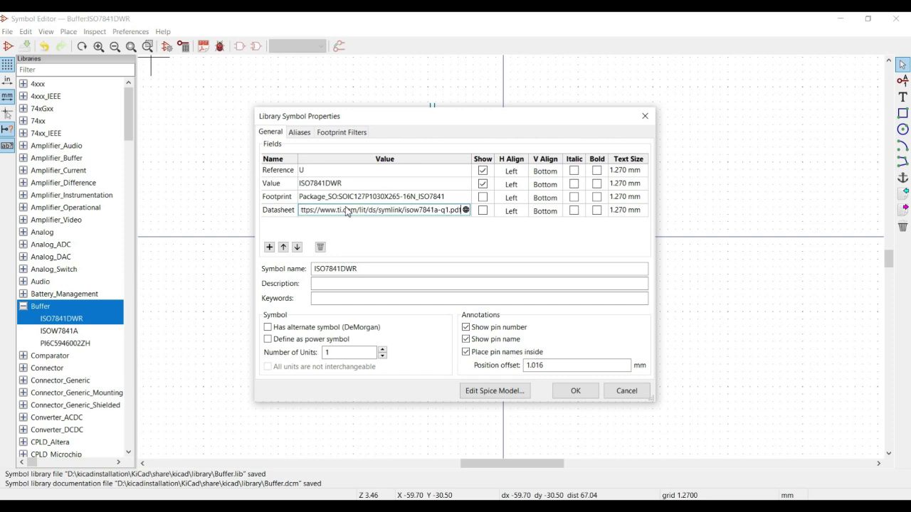
# Copy the detailed description of ISOW7841FAQDWEQ1 from its Digi-Key product page into the symbol's description.
pyautogui.click(335, 283)
pyautogui.click(545, 500)
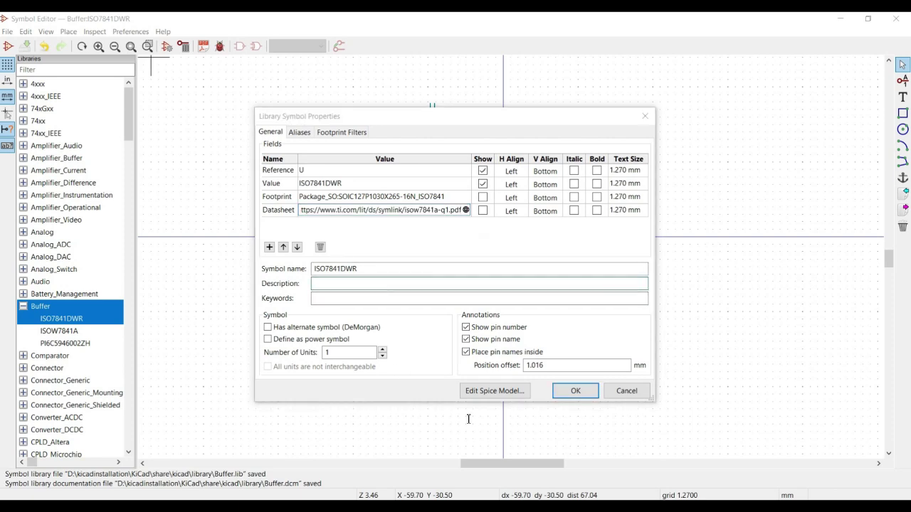
pyautogui.click(81, 22)
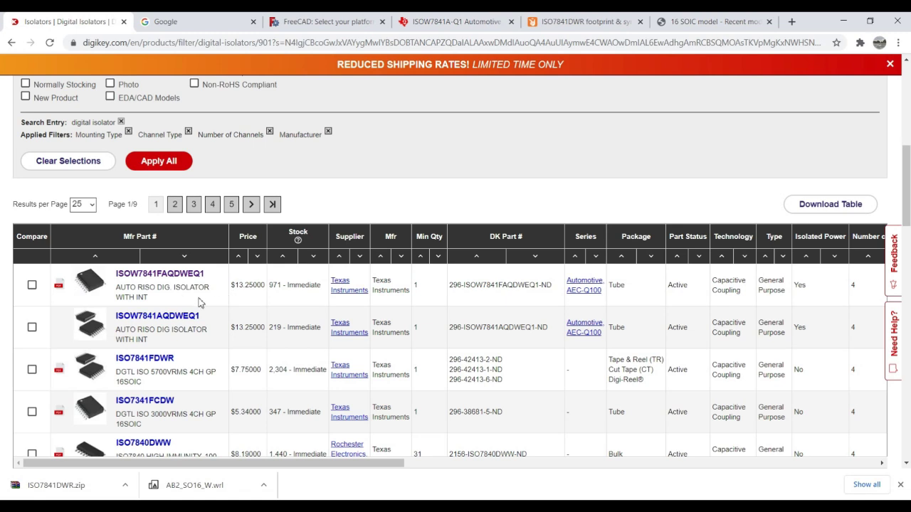
pyautogui.rightClick(181, 280)
pyautogui.click(206, 287)
pyautogui.click(173, 21)
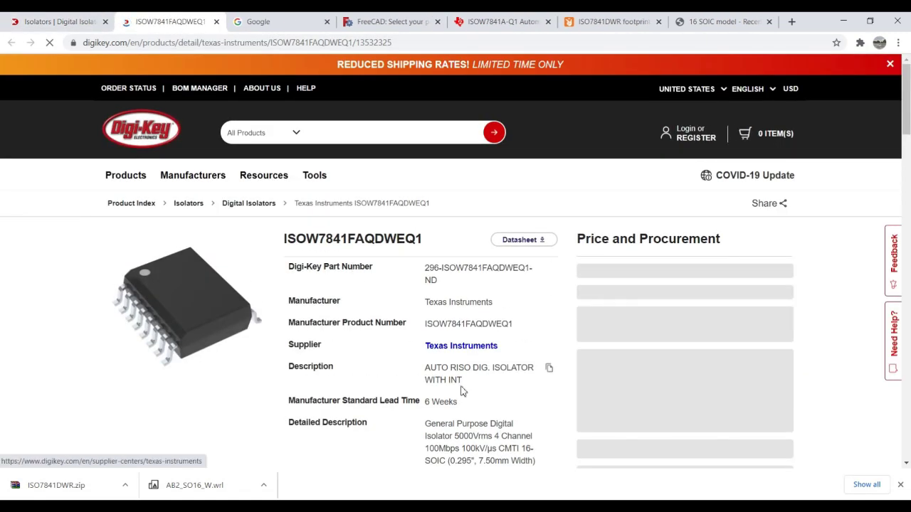
pyautogui.click(549, 428)
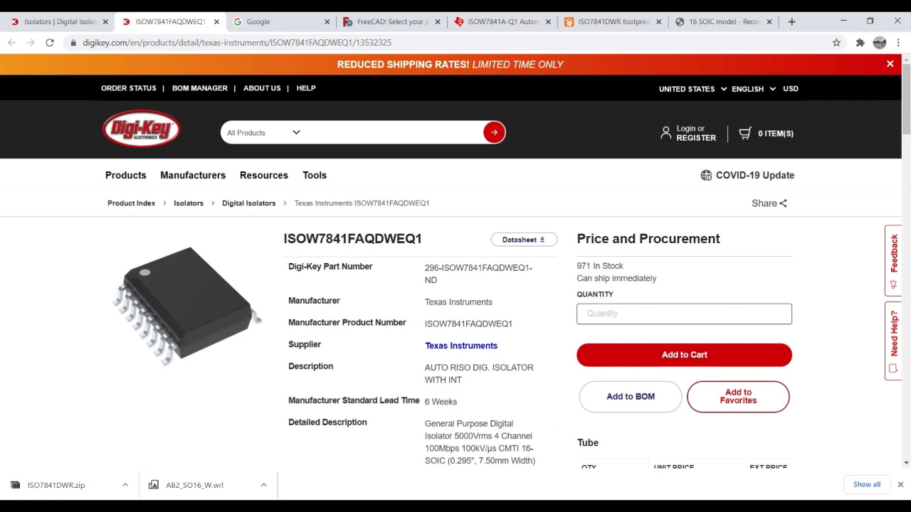
pyautogui.hotkey('alt', 'Tab')
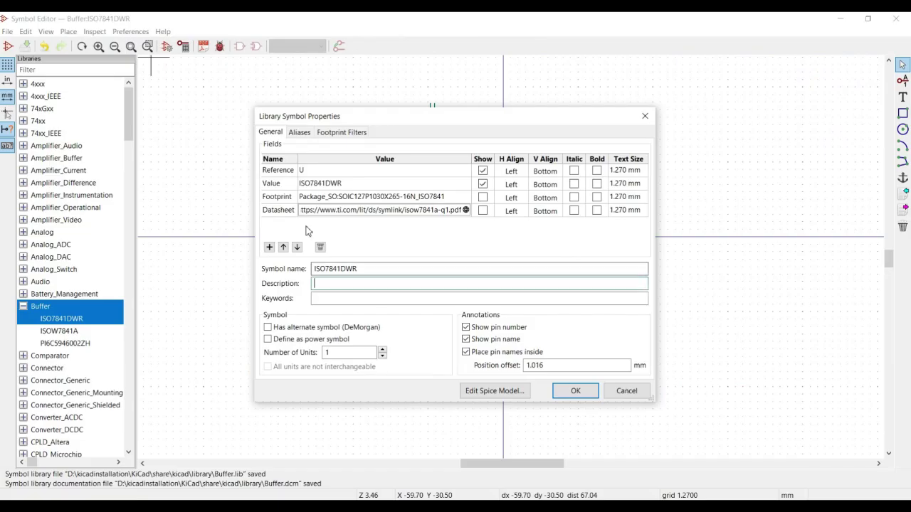
pyautogui.hotkey('ctrl', 'v')
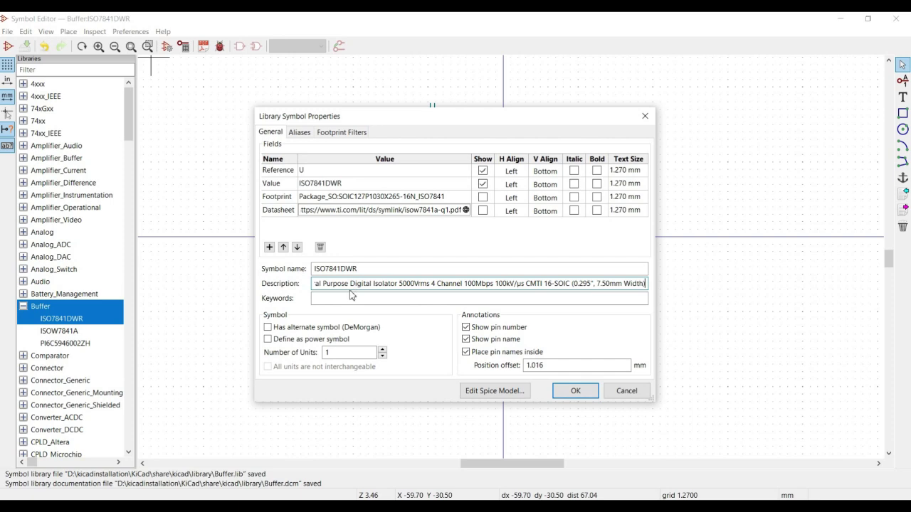
# Set the symbol's keywords to Digital Isolator, accept the properties and save the Buffer library.
pyautogui.click(345, 299)
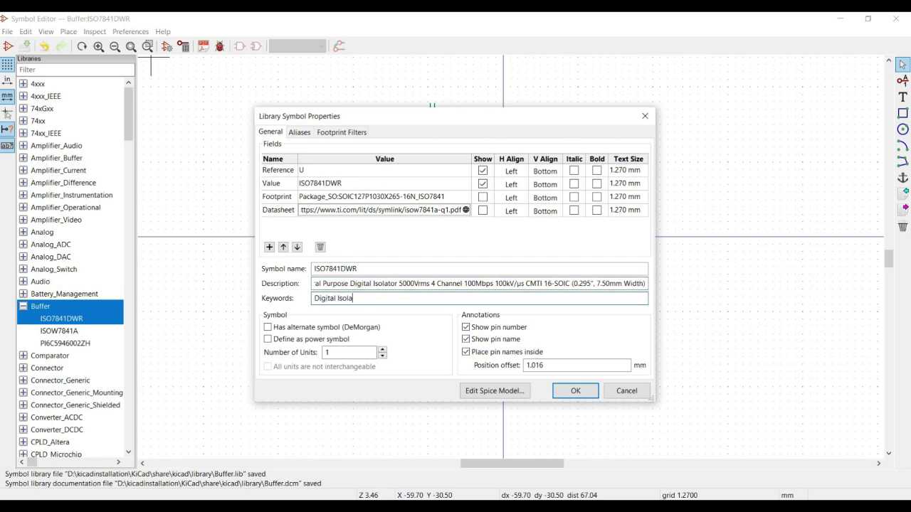
pyautogui.click(576, 391)
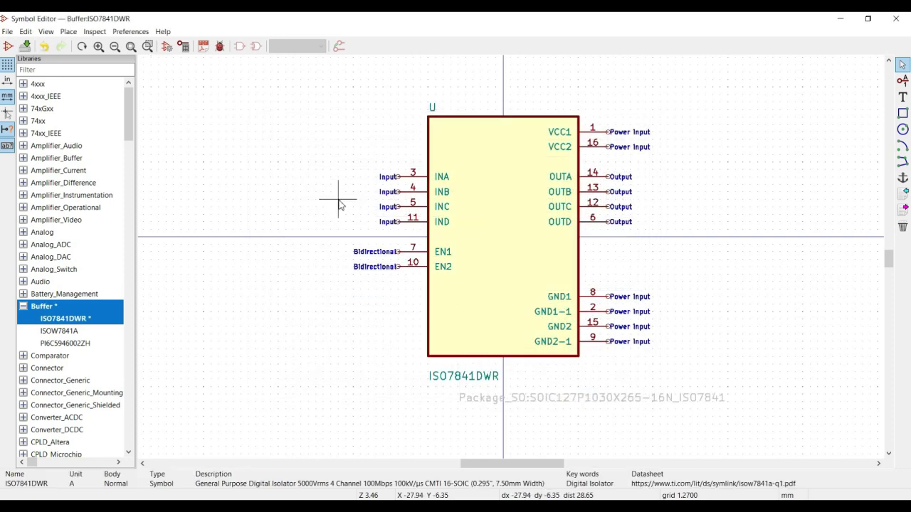
pyautogui.click(26, 47)
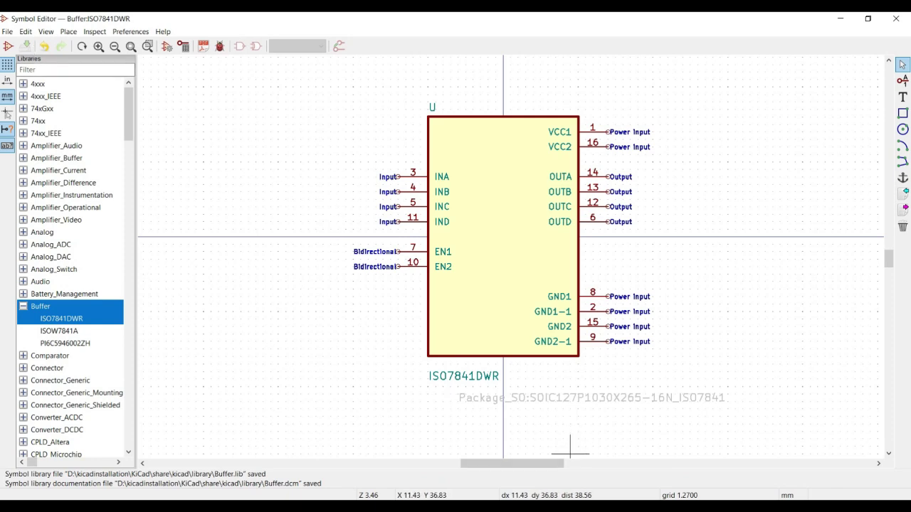
# Switch to the Footprint Editor and attach 16_PIN_ISO7841DWR.step from Package_SO.3dshapes as the footprint's 3D model.
pyautogui.moveTo(600, 507)
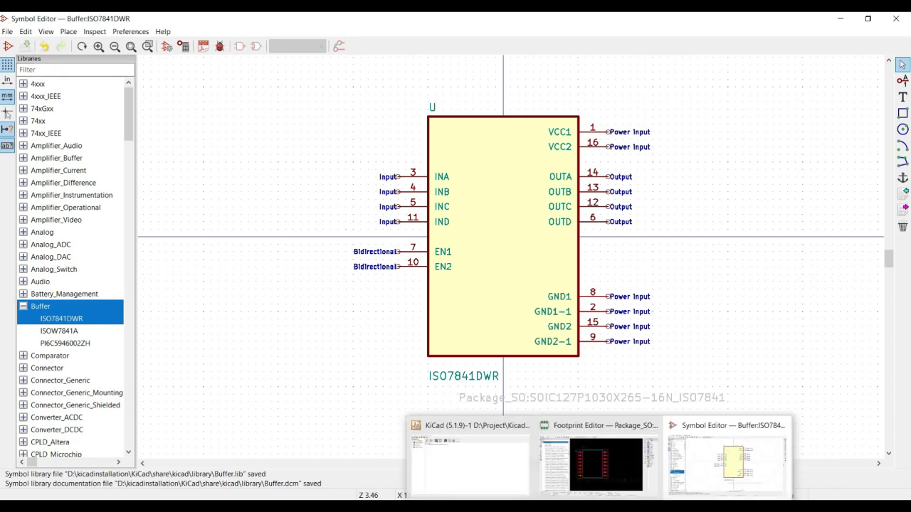
pyautogui.click(605, 428)
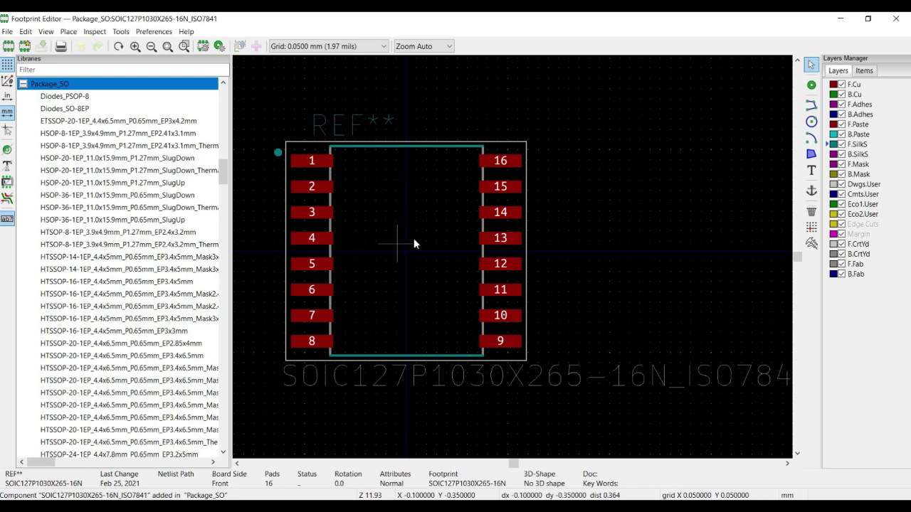
pyautogui.click(203, 46)
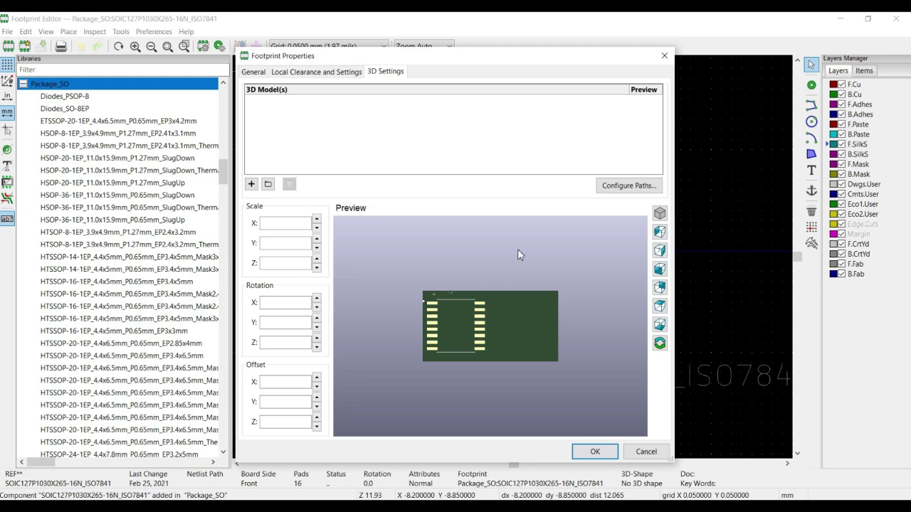
pyautogui.click(269, 185)
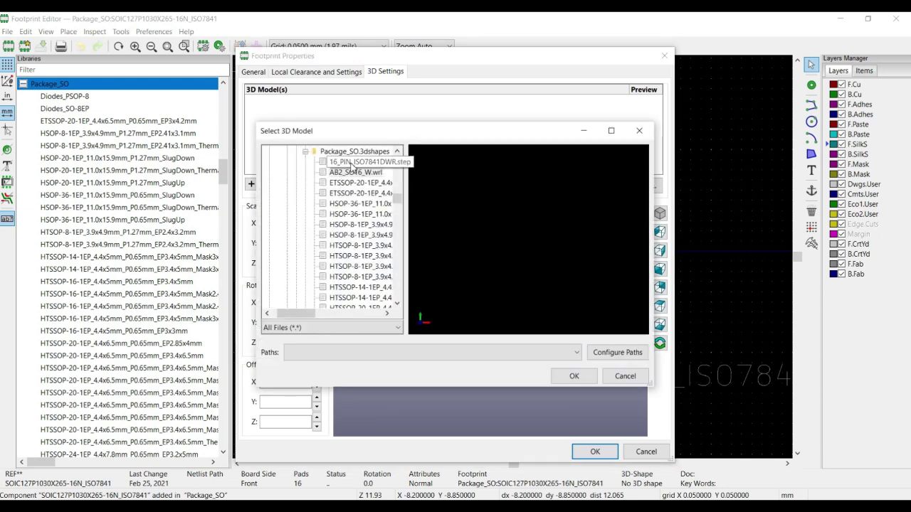
pyautogui.click(350, 165)
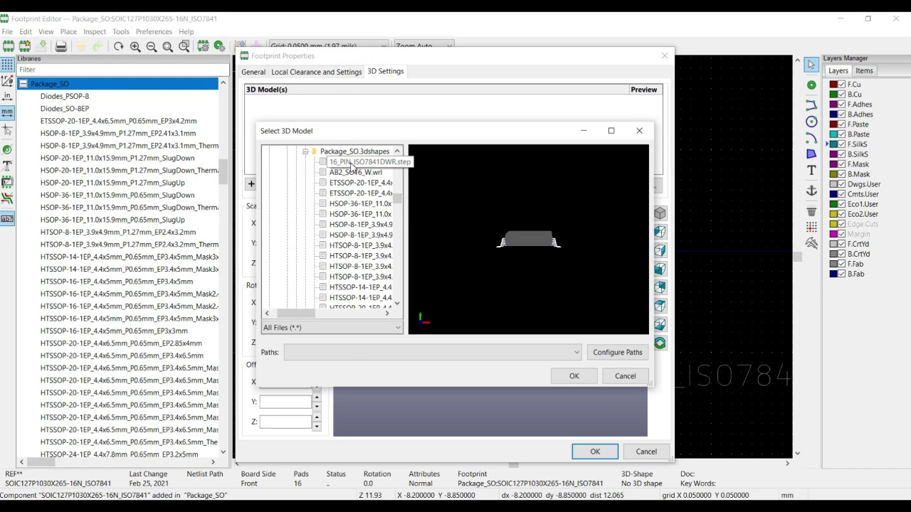
pyautogui.click(350, 165)
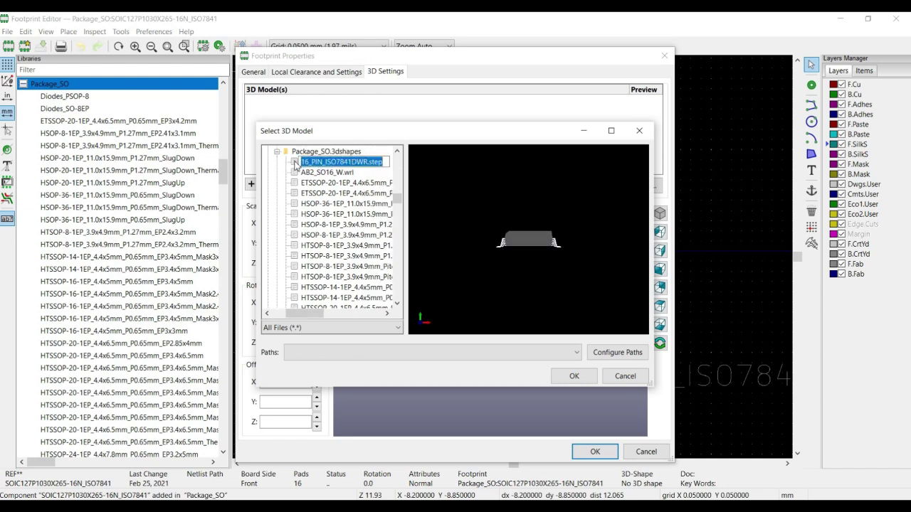
pyautogui.doubleClick(296, 166)
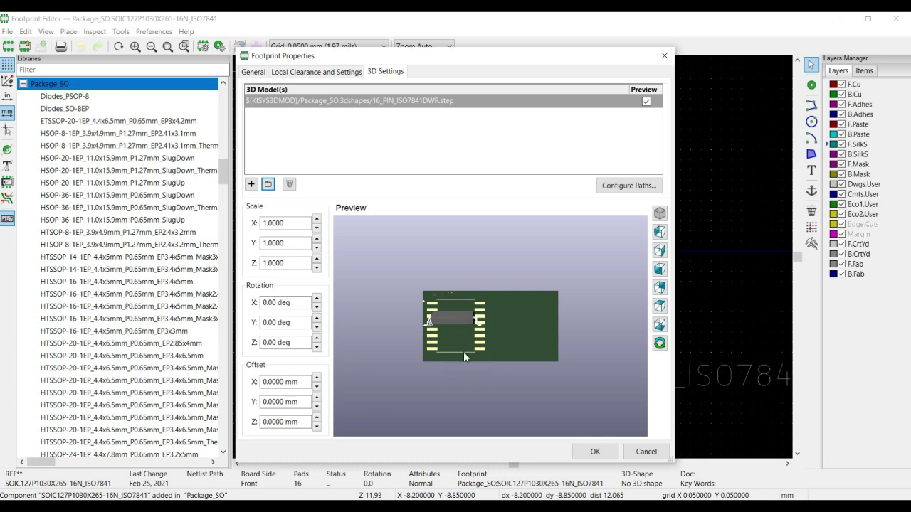
# Set the 3D model's X rotation to -90 degrees, accept the footprint properties and save the footprint.
pyautogui.click(317, 329)
pyautogui.click(317, 319)
pyautogui.click(317, 308)
pyautogui.click(317, 307)
pyautogui.click(317, 308)
pyautogui.click(316, 308)
pyautogui.click(317, 308)
pyautogui.click(317, 307)
pyautogui.click(316, 307)
pyautogui.click(316, 307)
pyautogui.click(317, 307)
pyautogui.click(317, 308)
pyautogui.click(316, 308)
pyautogui.click(317, 309)
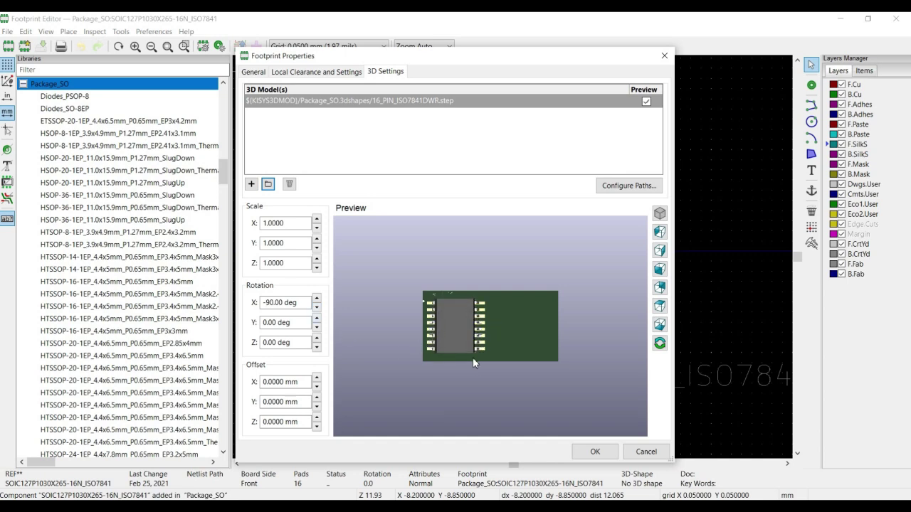
pyautogui.moveTo(472, 358); pyautogui.dragTo(499, 308)
pyautogui.scroll(4, 468, 394)
pyautogui.moveTo(468, 390); pyautogui.dragTo(517, 301)
pyautogui.scroll(-4, 504, 312)
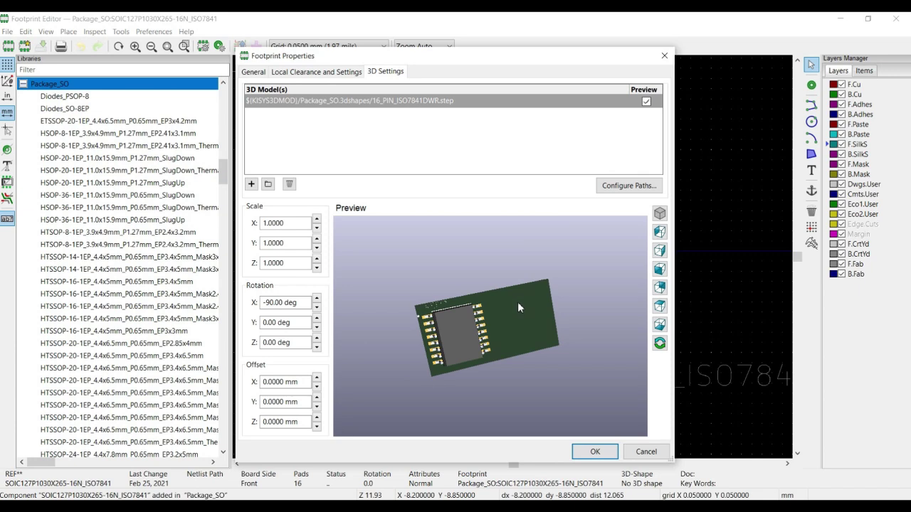
pyautogui.click(595, 451)
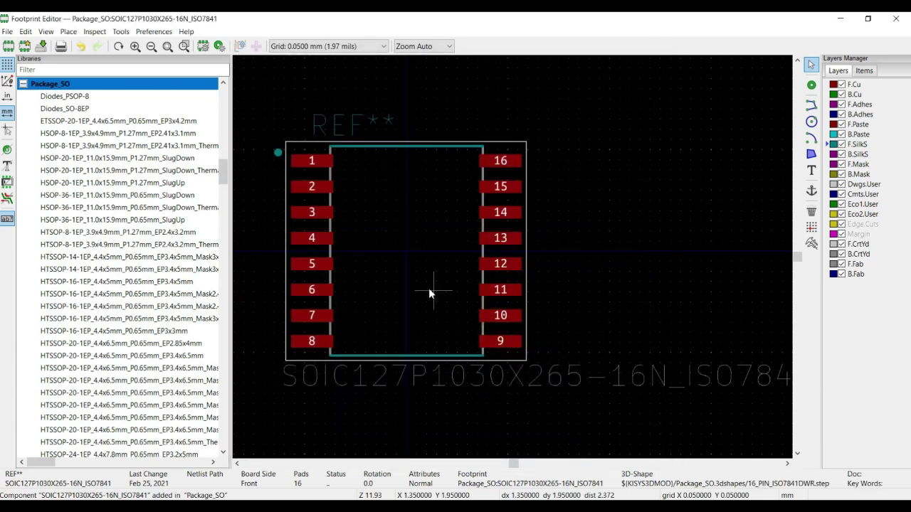
pyautogui.click(41, 45)
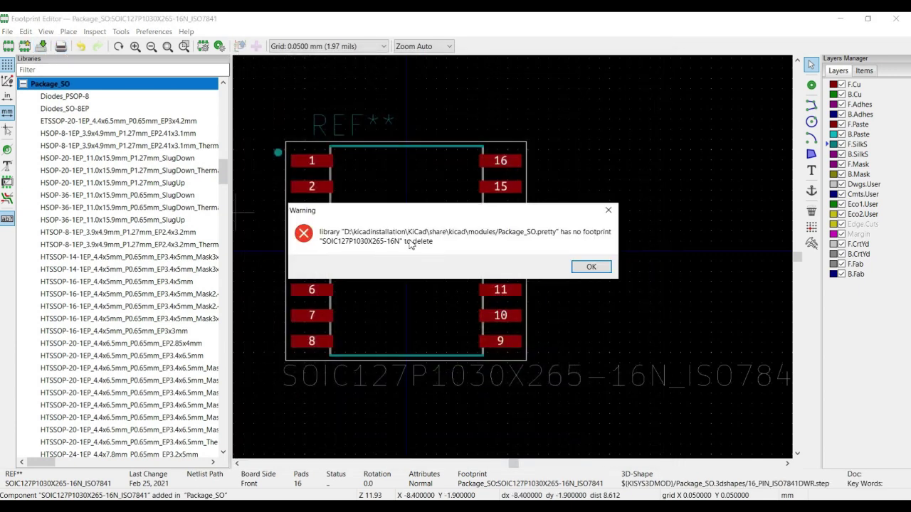
pyautogui.click(587, 267)
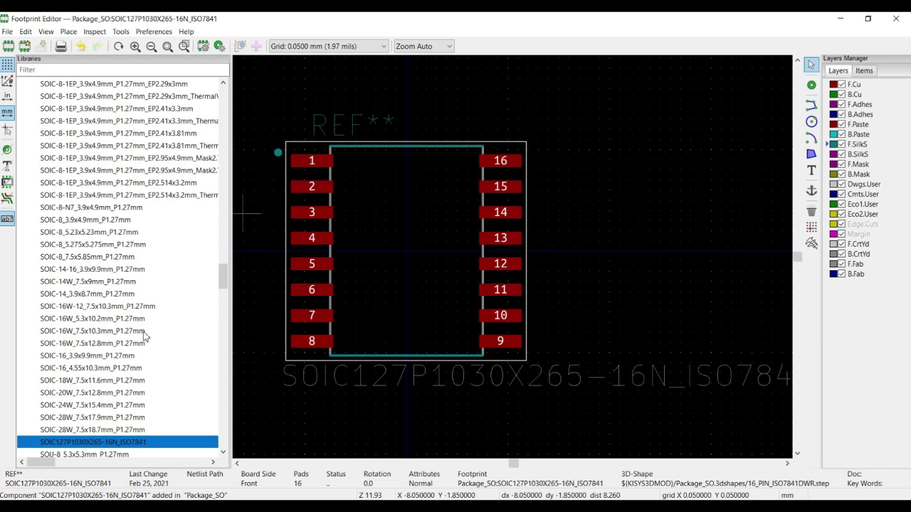
# Recheck the 3D model's alignment in the properties of SOIC127P1030X265-16N_ISO7841, accept them and save the footprint again.
pyautogui.scroll(-3, 144, 336)
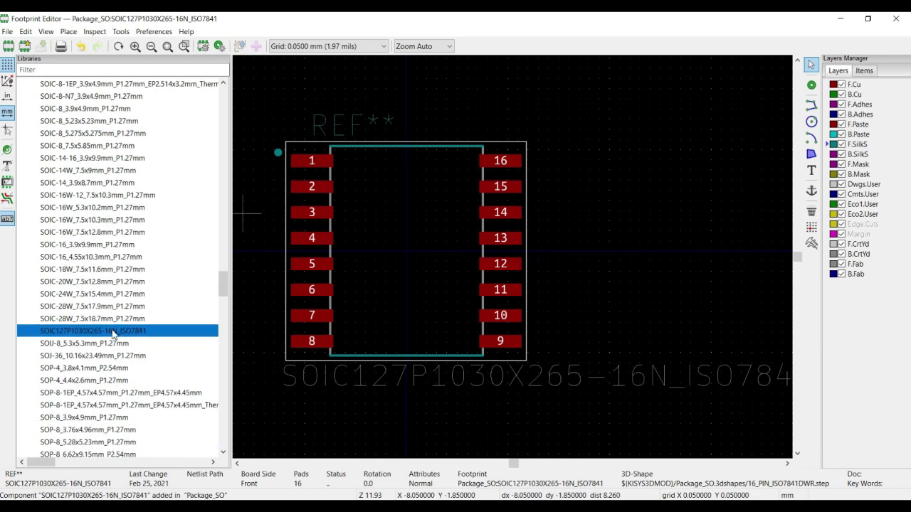
pyautogui.click(204, 47)
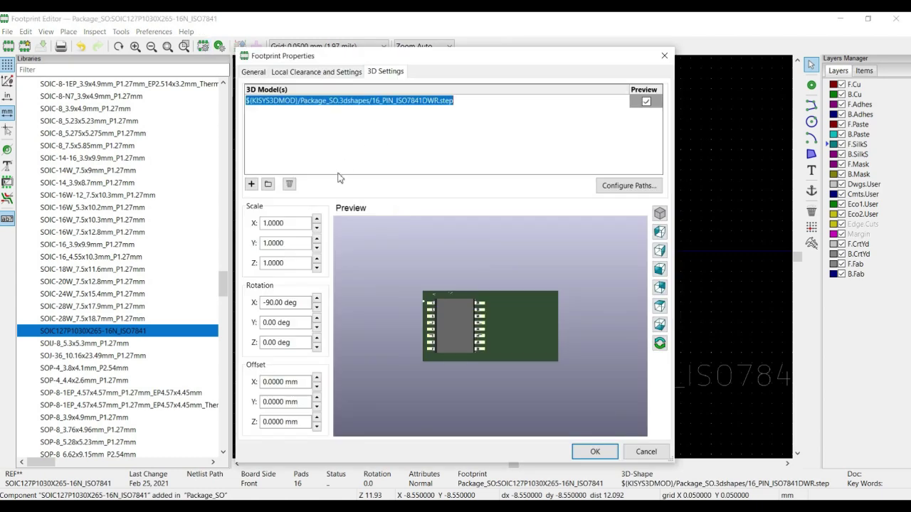
pyautogui.moveTo(470, 319); pyautogui.dragTo(548, 379)
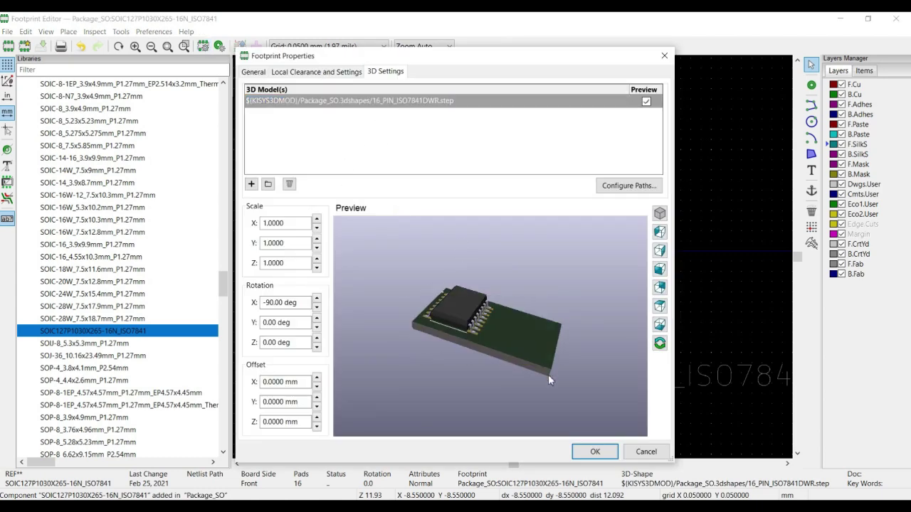
pyautogui.click(590, 451)
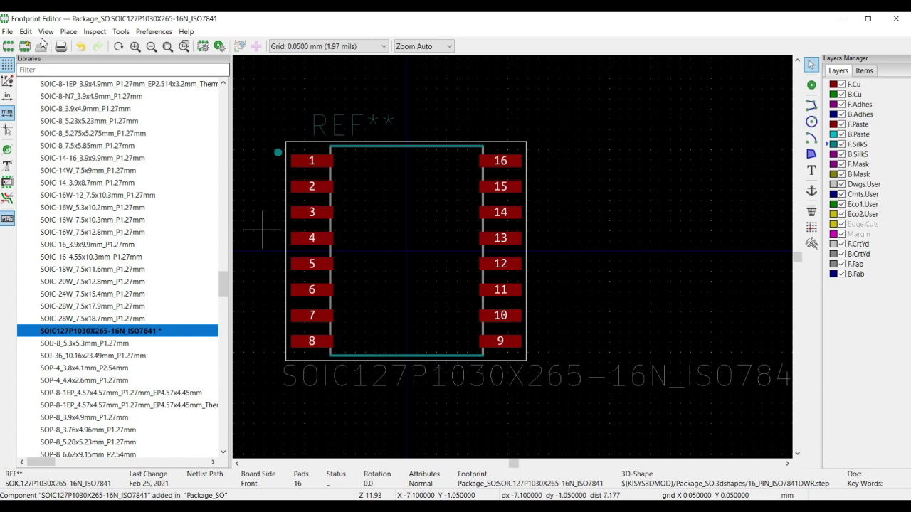
pyautogui.click(41, 46)
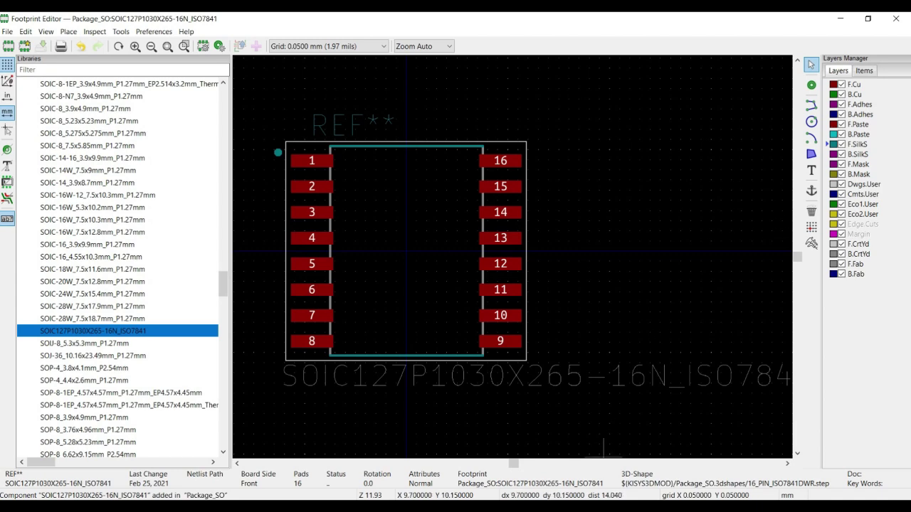
# Switch to the Symbol Editor, browse from the ISO7841DWR symbol's footprint field to SOIC127P1030X265-16N_ISO7841, and inspect the footprint in 3D.
pyautogui.click(584, 498)
pyautogui.click(696, 437)
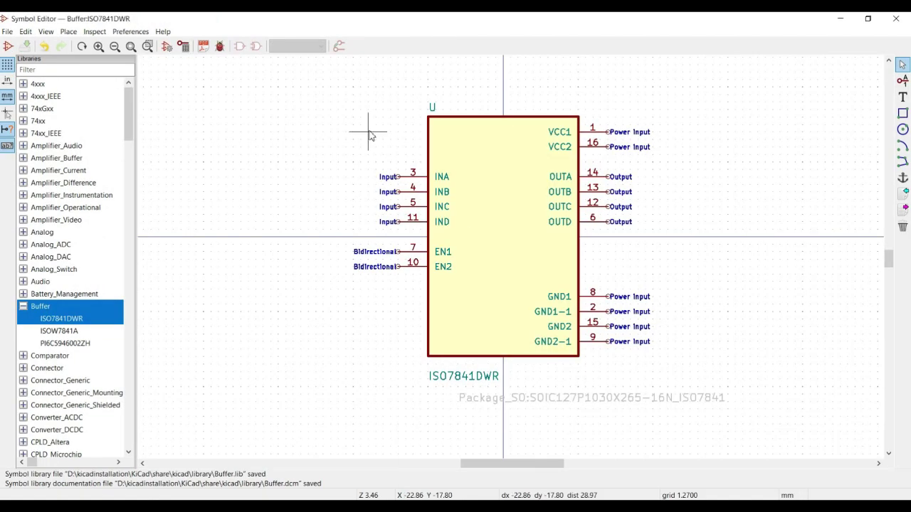
pyautogui.click(165, 46)
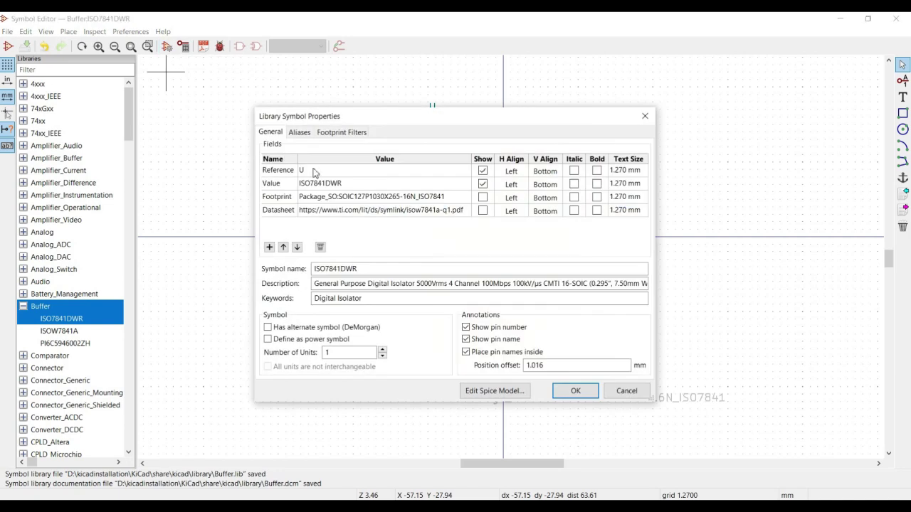
pyautogui.doubleClick(459, 197)
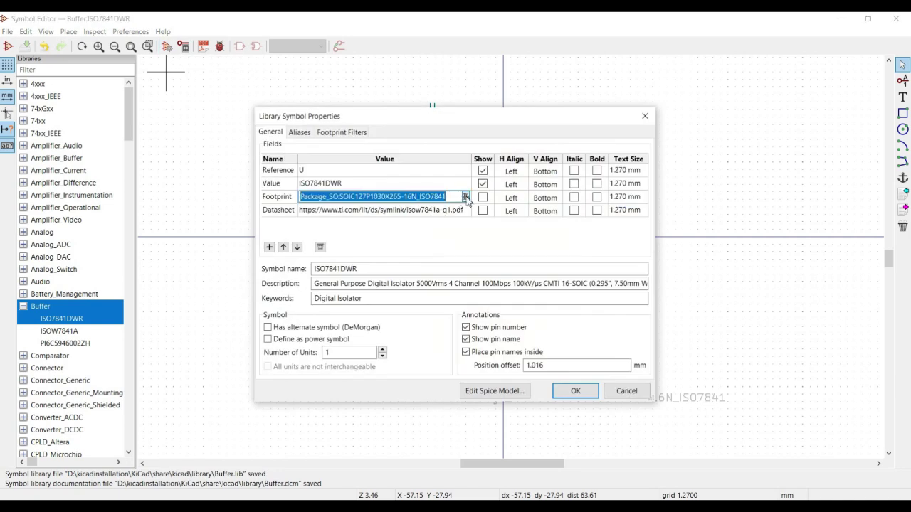
pyautogui.click(466, 198)
pyautogui.click(170, 440)
pyautogui.click(170, 449)
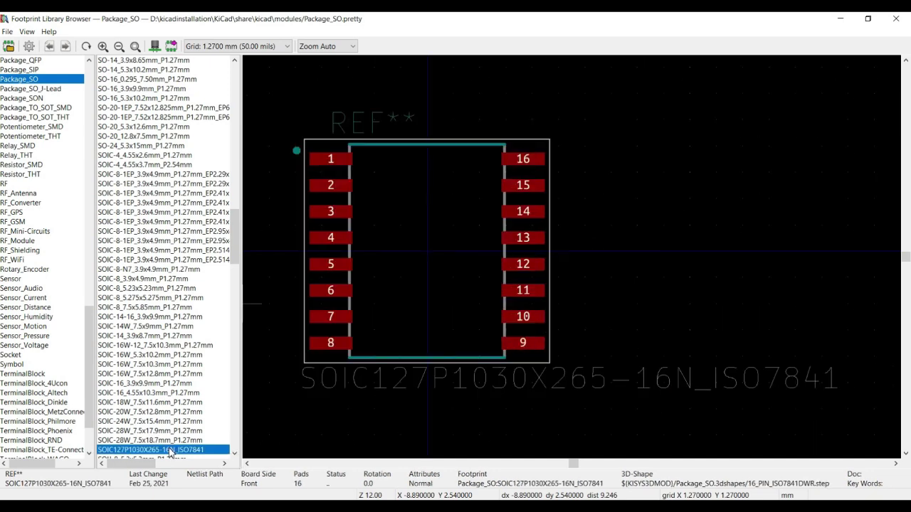
pyautogui.click(154, 45)
pyautogui.moveTo(445, 213); pyautogui.dragTo(465, 177)
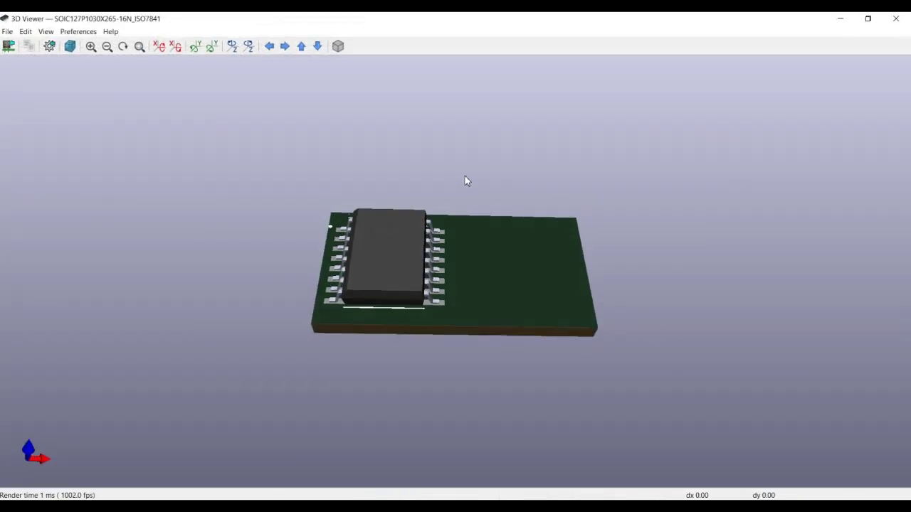
pyautogui.click(896, 18)
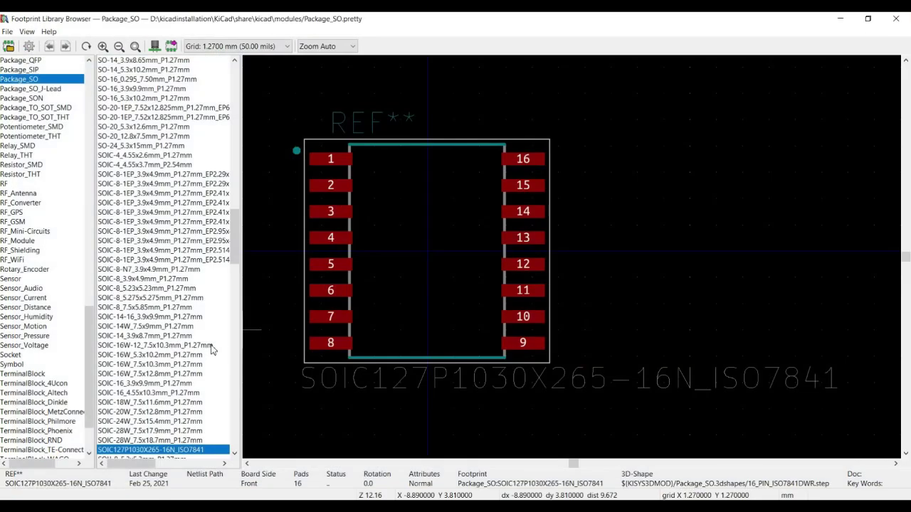
# Reassign SOIC127P1030X265-16N_ISO7841 as the symbol's footprint, accept the properties and save the Buffer library.
pyautogui.doubleClick(169, 450)
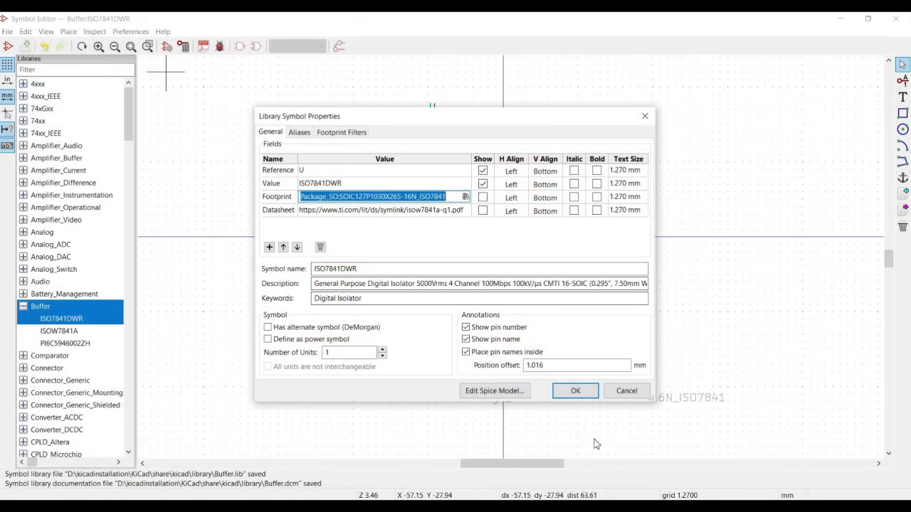
pyautogui.click(576, 391)
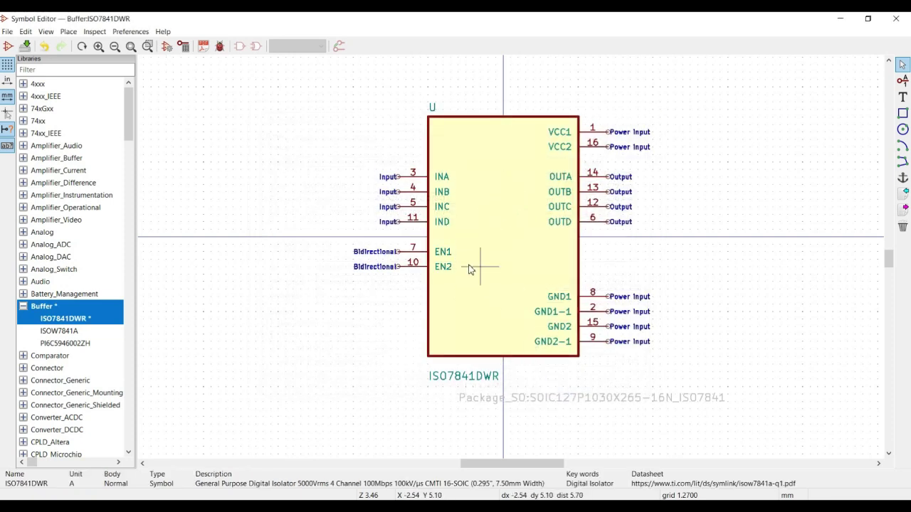
pyautogui.click(25, 45)
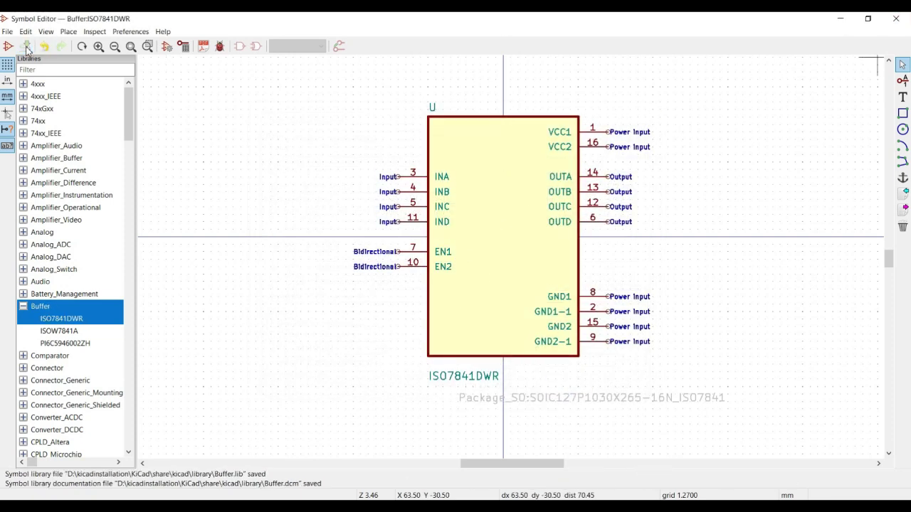
# Open the TrailPCB schematic from the project window and delete the ISOW7841A symbol below the rectifier circuit.
pyautogui.click(474, 464)
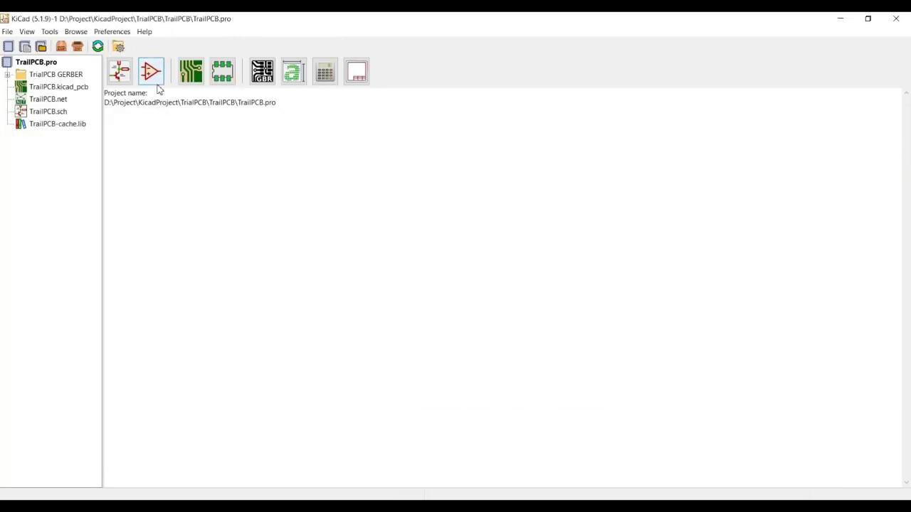
pyautogui.click(119, 71)
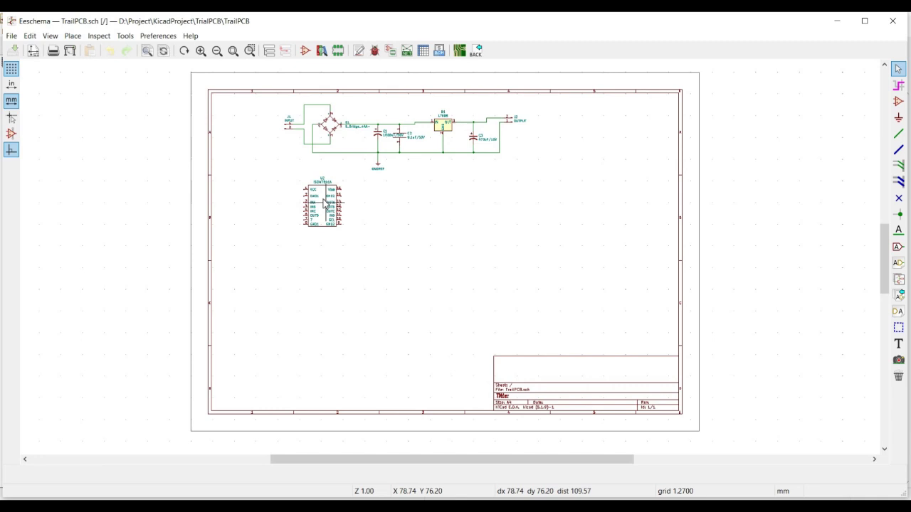
pyautogui.press('Delete')
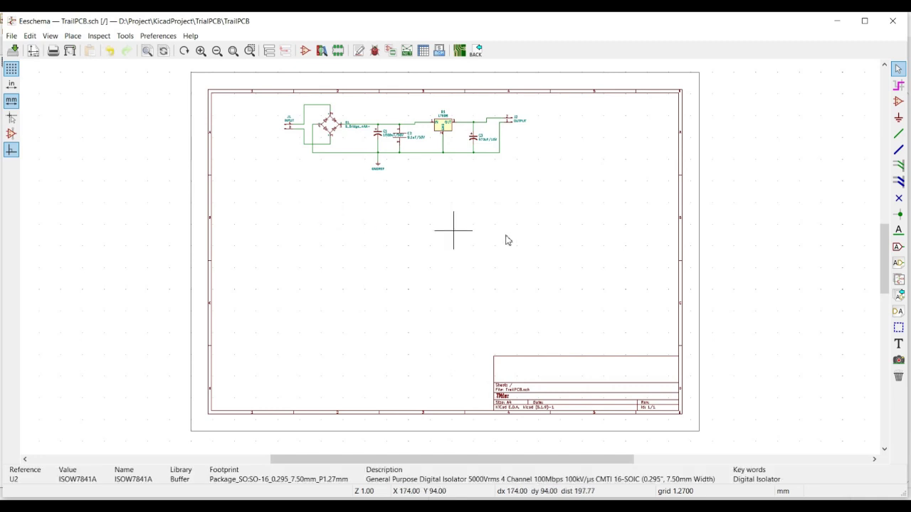
# Search the symbol chooser for ISO and place the Buffer library's ISO7841DWR symbol below the power supply circuit.
pyautogui.click(899, 102)
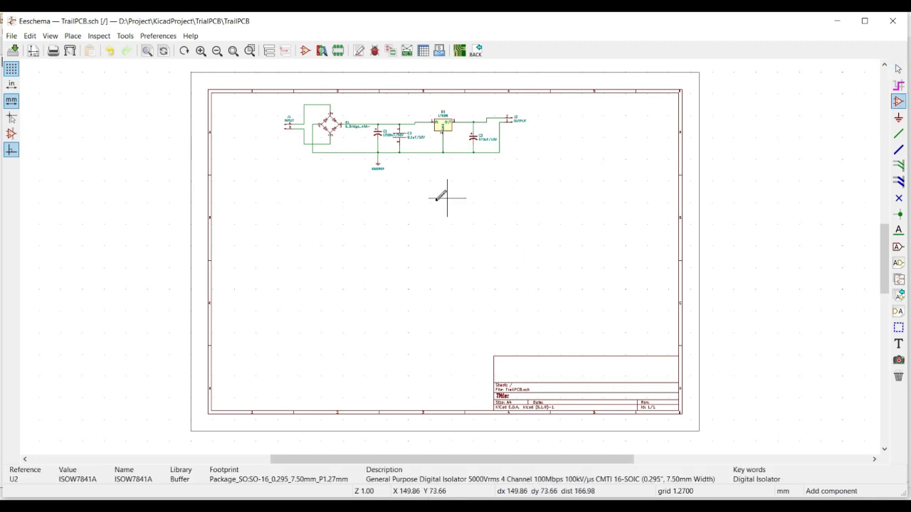
pyautogui.click(373, 204)
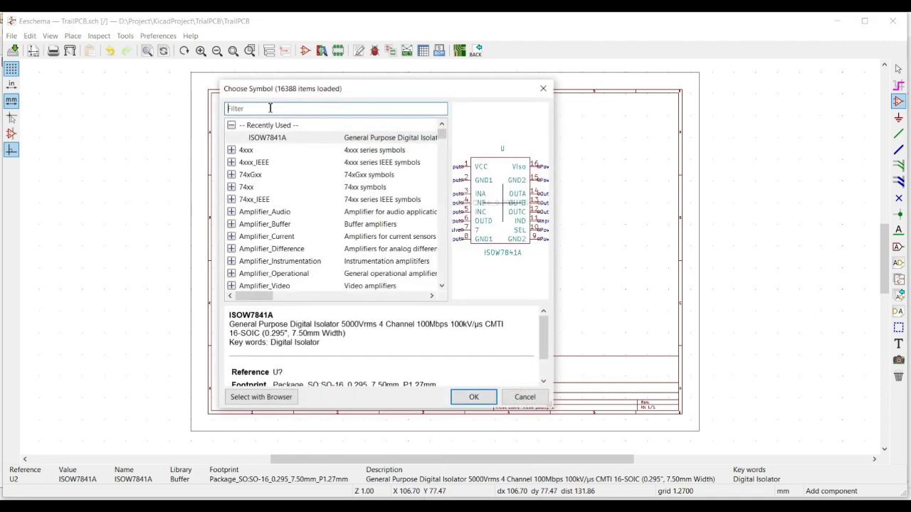
pyautogui.write('ISO')
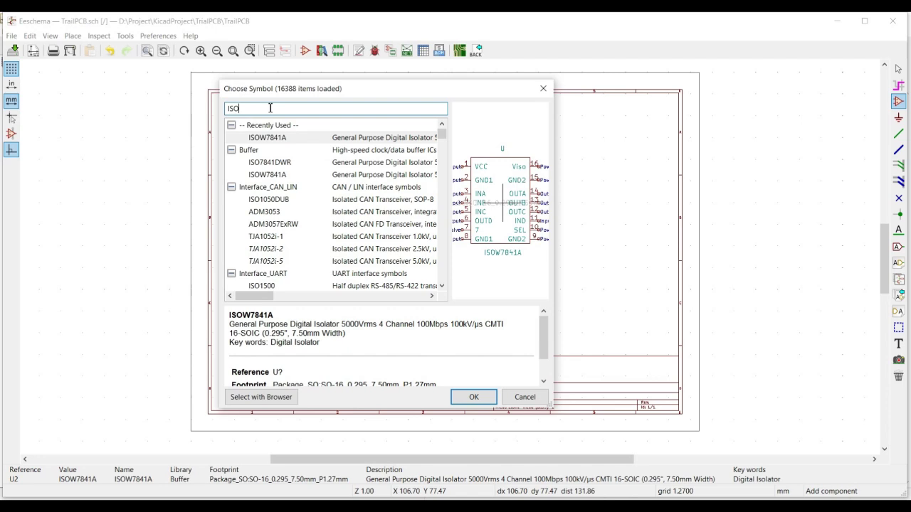
pyautogui.click(284, 163)
pyautogui.doubleClick(284, 163)
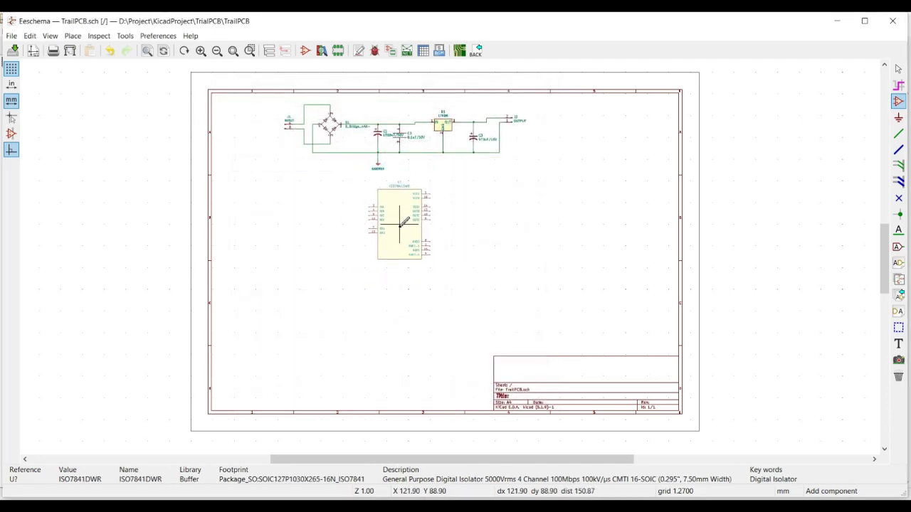
pyautogui.scroll(4, 450, 256)
pyautogui.scroll(-1, 450, 256)
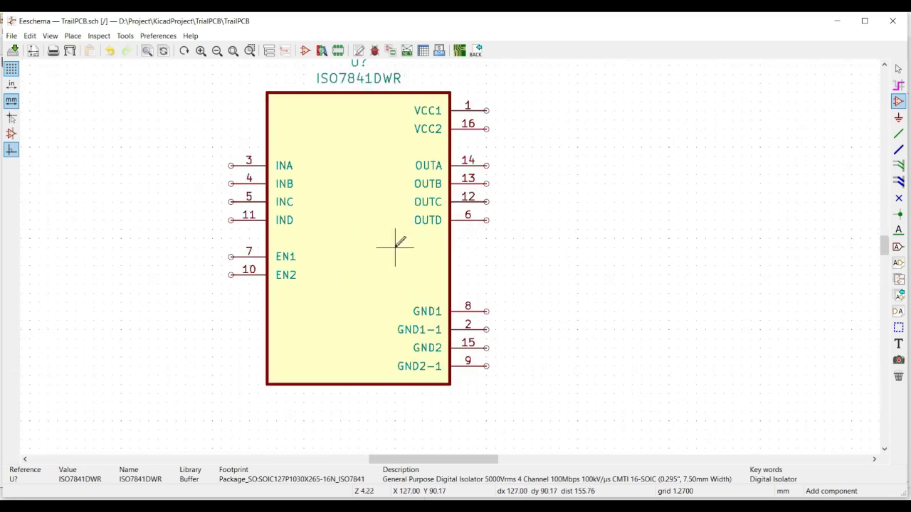
pyautogui.scroll(-1, 341, 264)
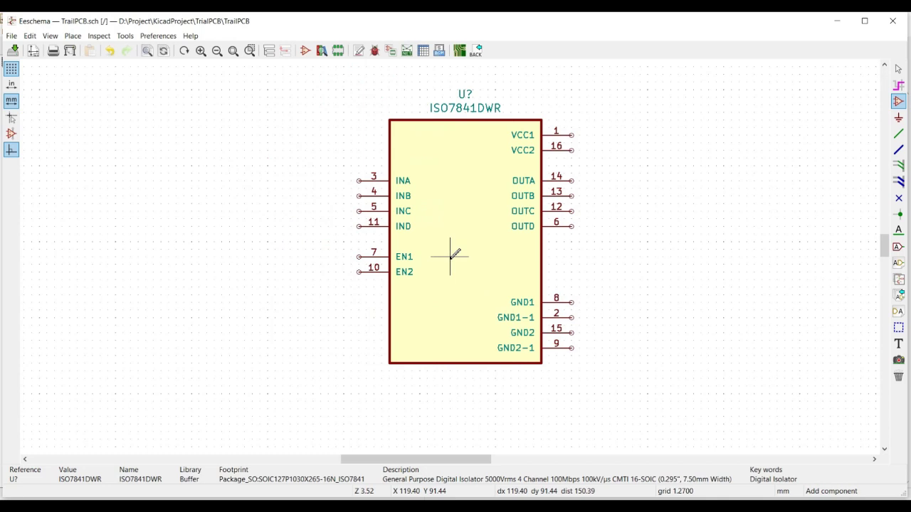
# Open the placed ISO7841DWR symbol's properties, inspect its assigned footprint in the library browser and 3D viewer, and accept the properties.
pyautogui.click(898, 69)
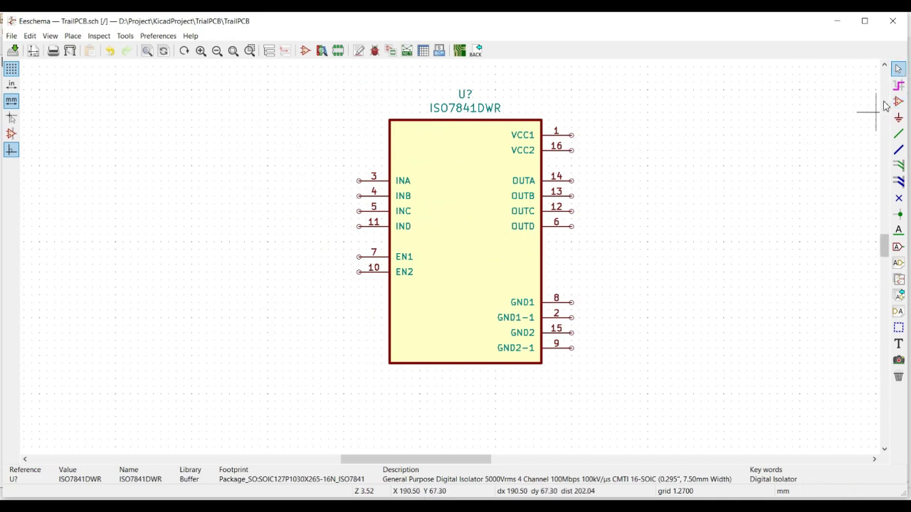
pyautogui.doubleClick(480, 204)
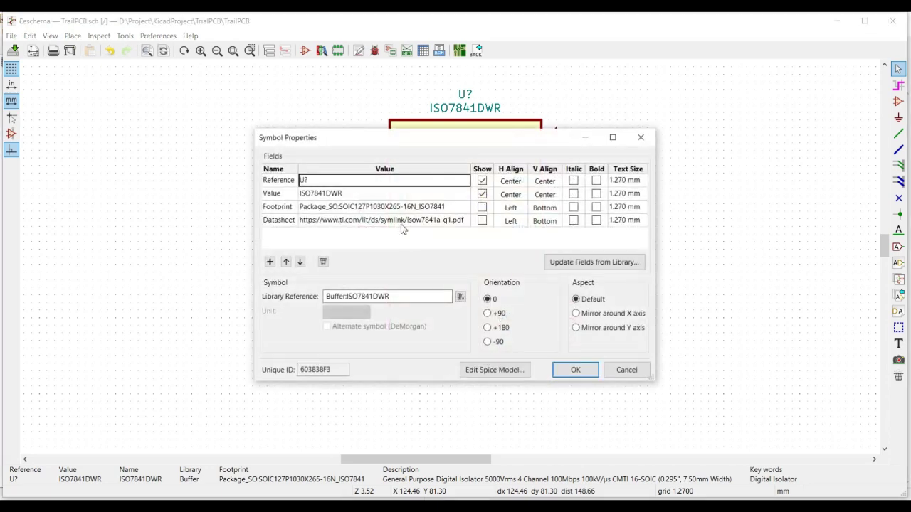
pyautogui.click(463, 207)
pyautogui.click(465, 207)
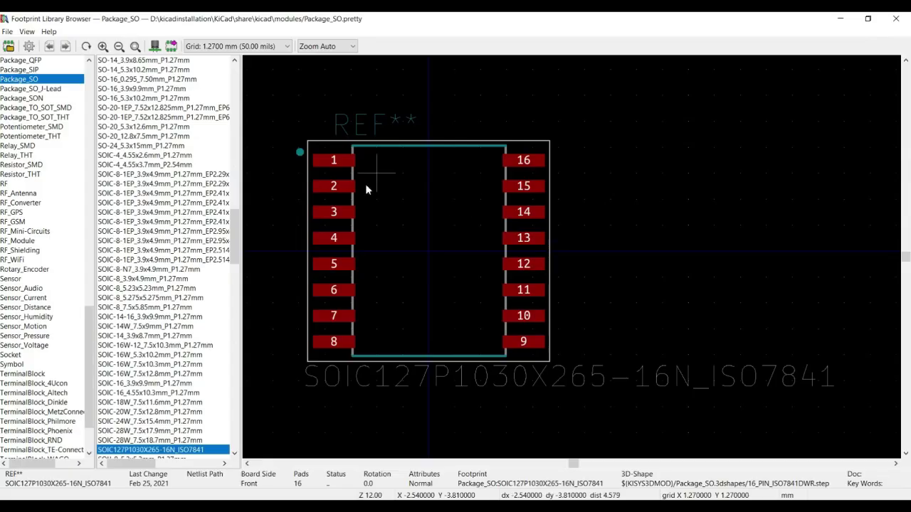
pyautogui.click(155, 45)
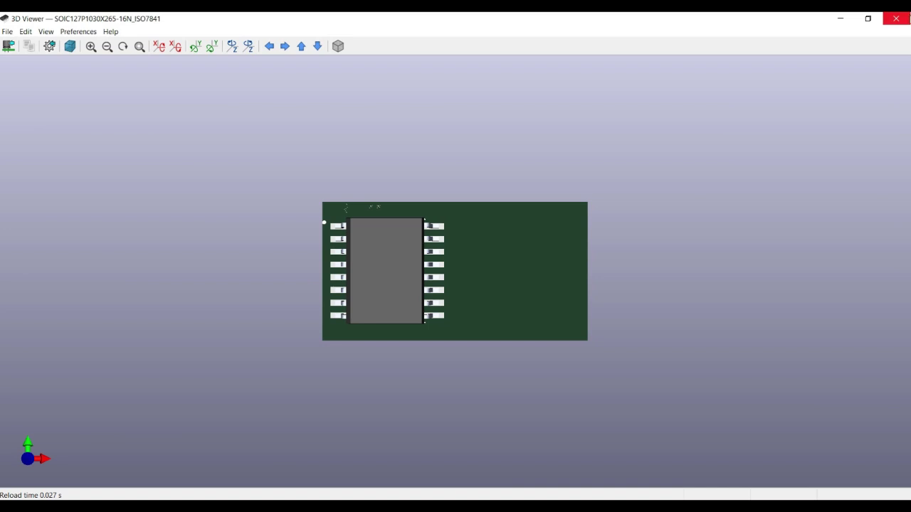
pyautogui.click(896, 18)
pyautogui.click(896, 17)
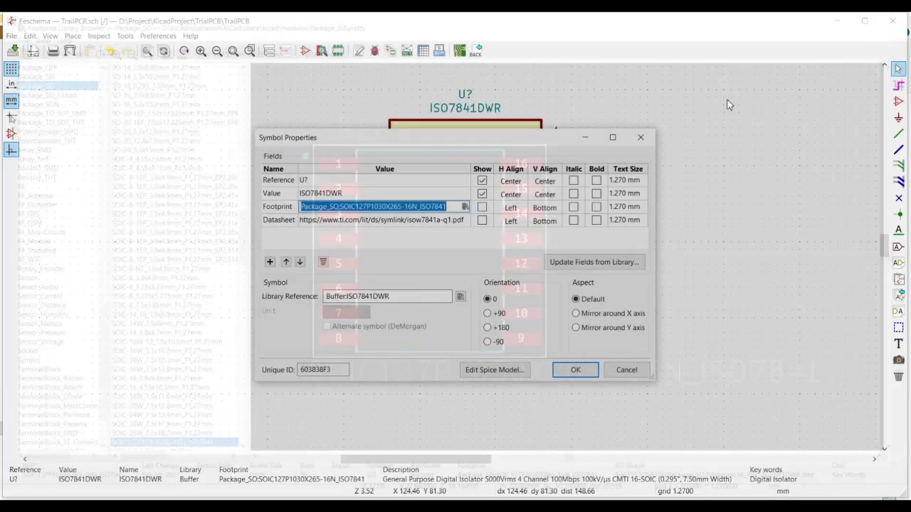
pyautogui.click(571, 372)
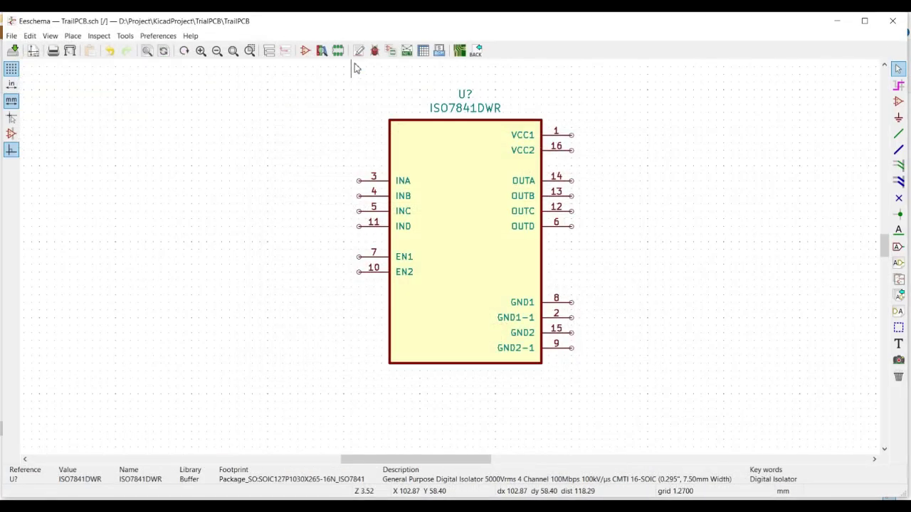
# Annotate the entire schematic keeping existing annotations, and generate the Pcbnew netlist as TrailPCB.net.
pyautogui.click(359, 51)
pyautogui.click(558, 384)
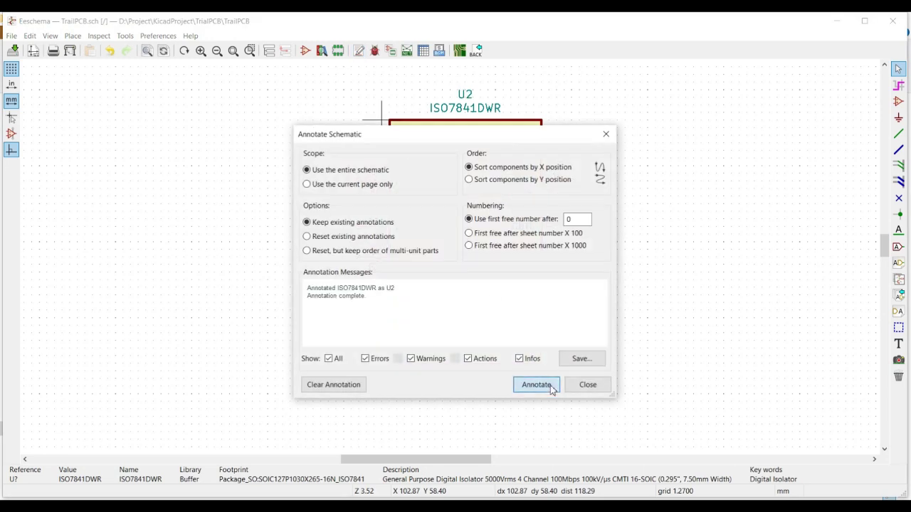
pyautogui.click(580, 390)
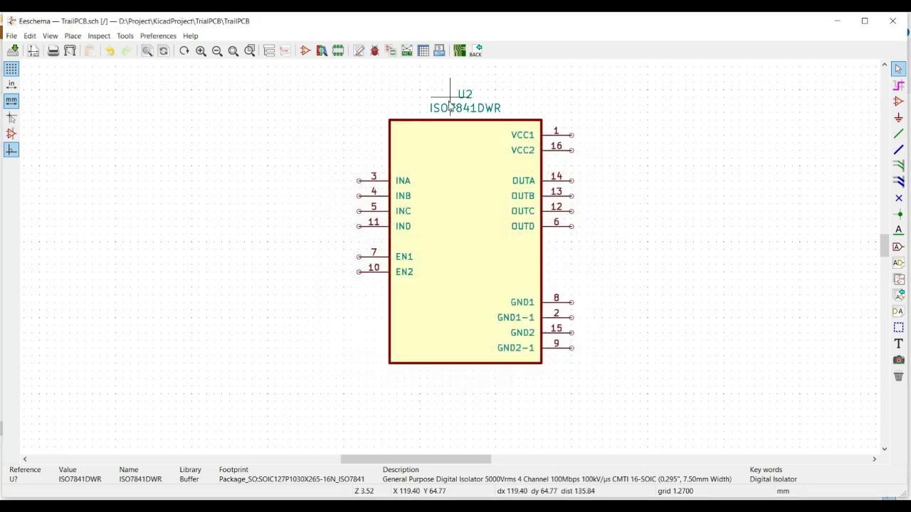
pyautogui.click(407, 51)
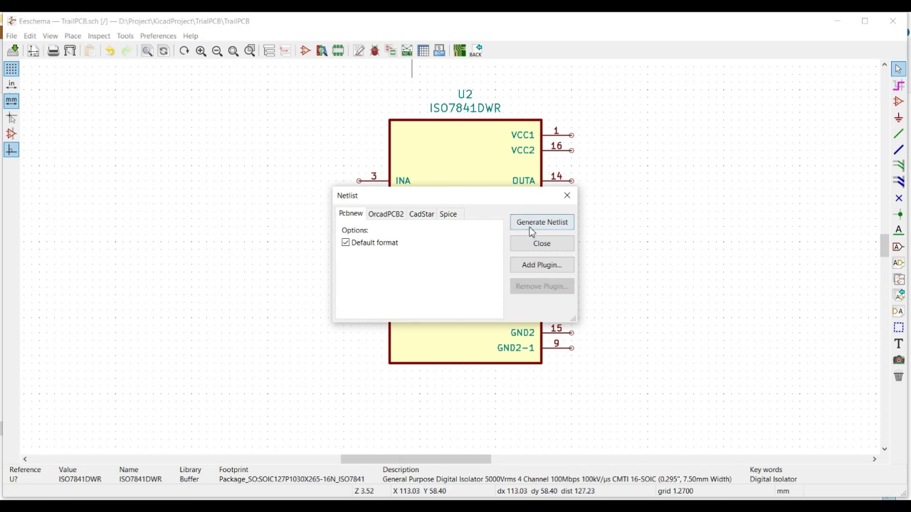
pyautogui.click(531, 226)
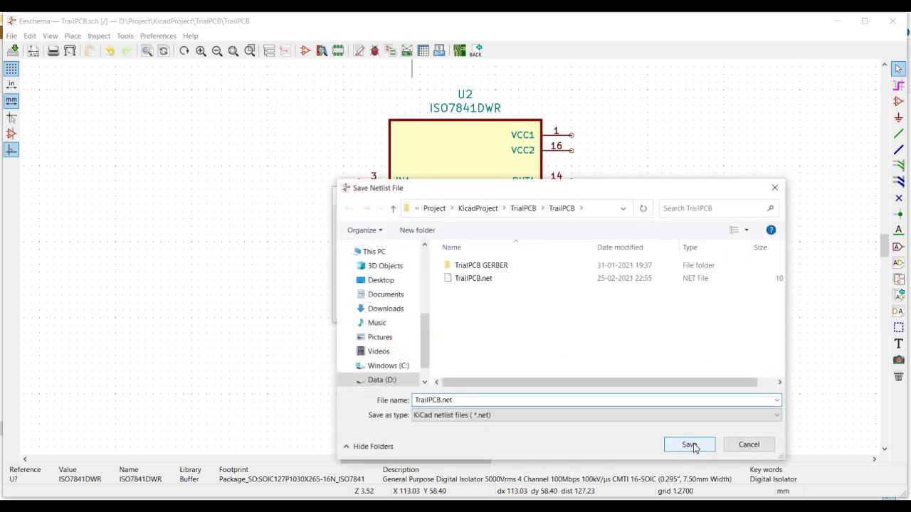
pyautogui.click(689, 444)
# Update the TrailPCB board layout from the schematic, place the new U2 footprint outside the board outline beside J1, and save the board.
pyautogui.click(459, 51)
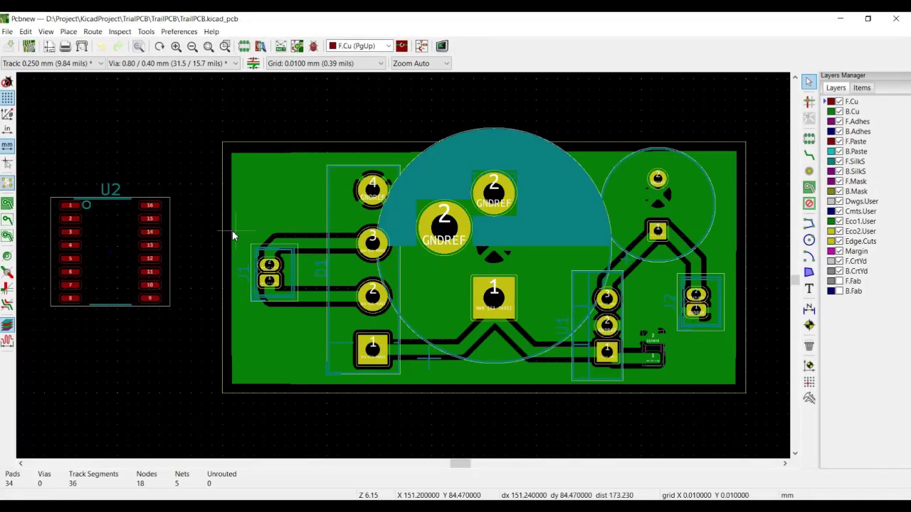
pyautogui.click(297, 47)
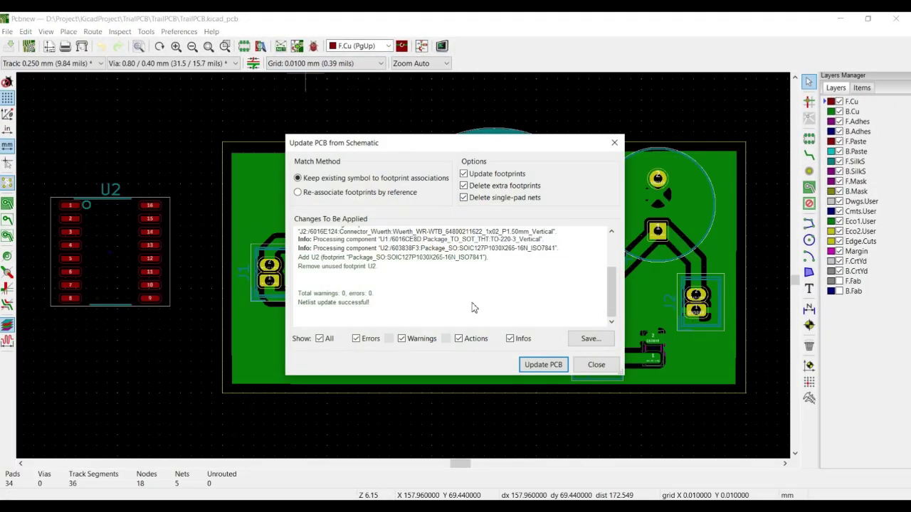
pyautogui.click(536, 366)
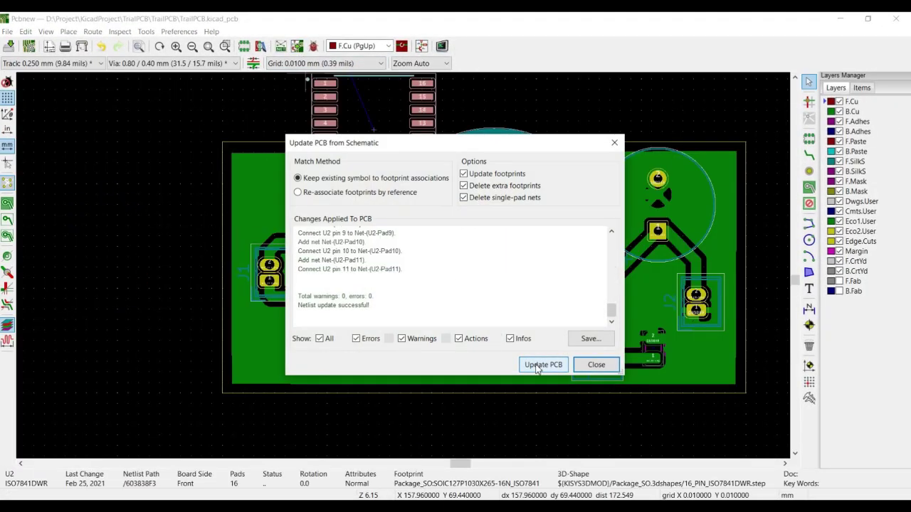
pyautogui.click(596, 365)
pyautogui.click(142, 228)
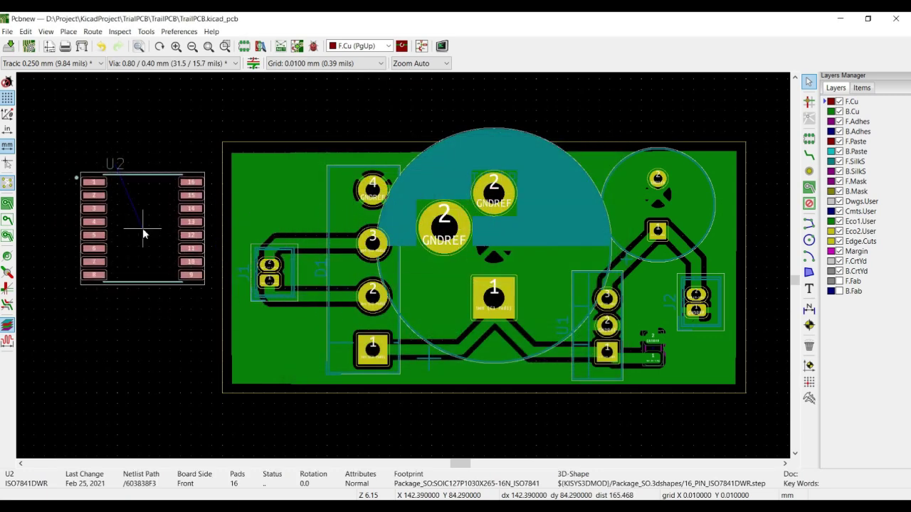
pyautogui.click(9, 45)
# Open the board in the 3D viewer and examine the U2 isolator model from tilted and close-up views.
pyautogui.click(45, 31)
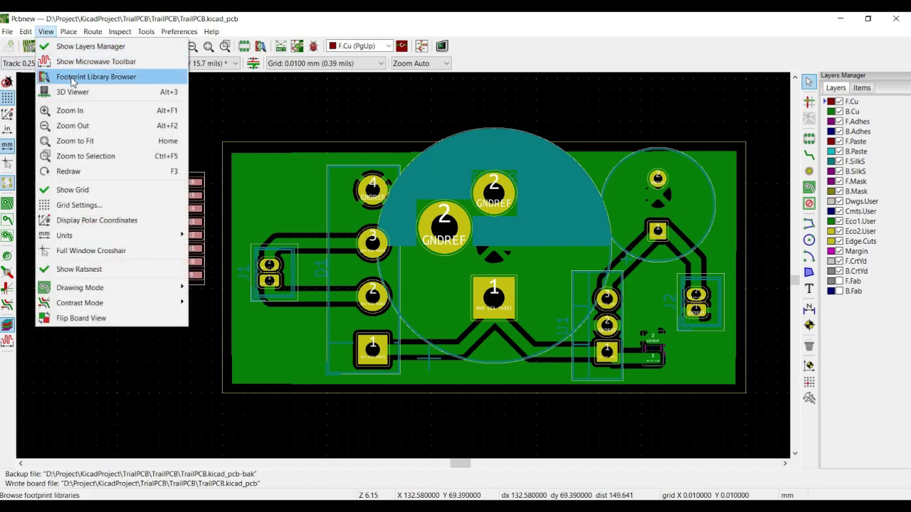
pyautogui.click(75, 90)
pyautogui.moveTo(367, 307); pyautogui.dragTo(431, 207)
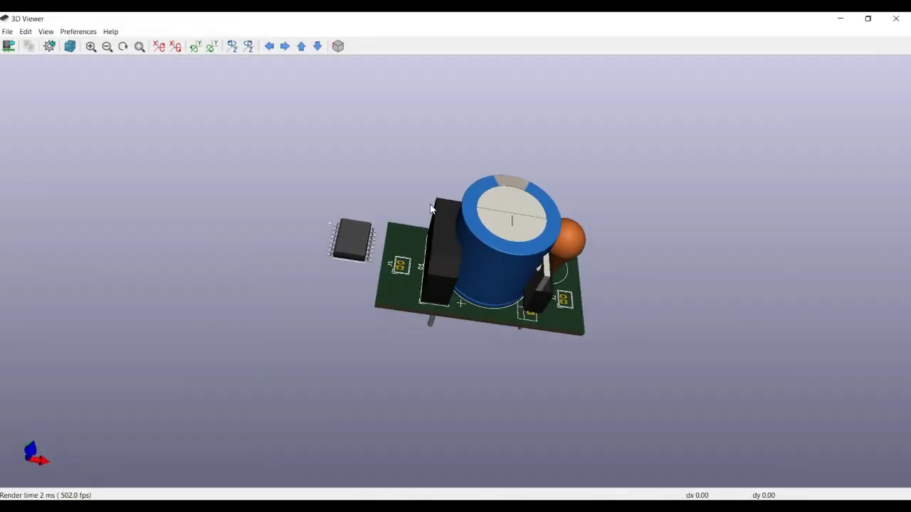
pyautogui.scroll(5, 361, 255)
pyautogui.moveTo(352, 255); pyautogui.dragTo(257, 204)
pyautogui.scroll(4, 299, 278)
pyautogui.scroll(-4, 293, 269)
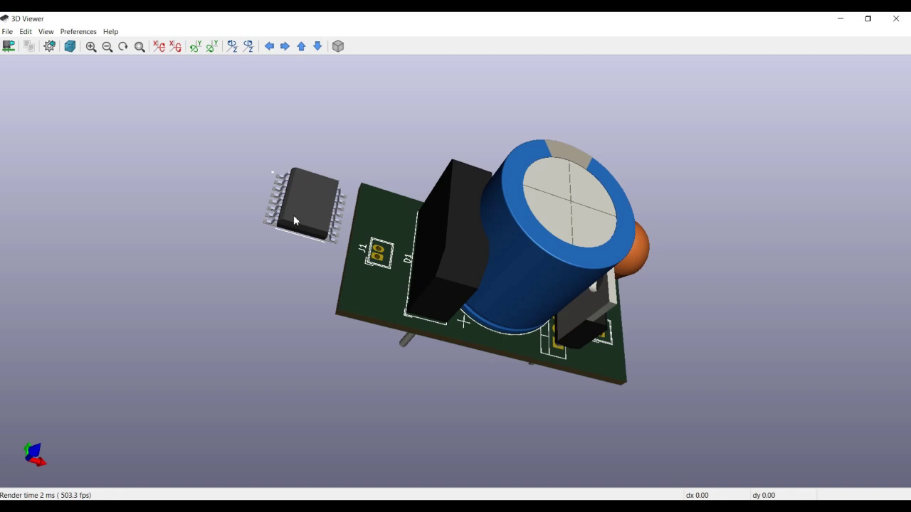
# Switch to the browser's SnapEDA ISO7841DWR page, dismiss the download popup and review the part's symbol, footprint and verification report.
pyautogui.hotkey('alt', 'Tab')
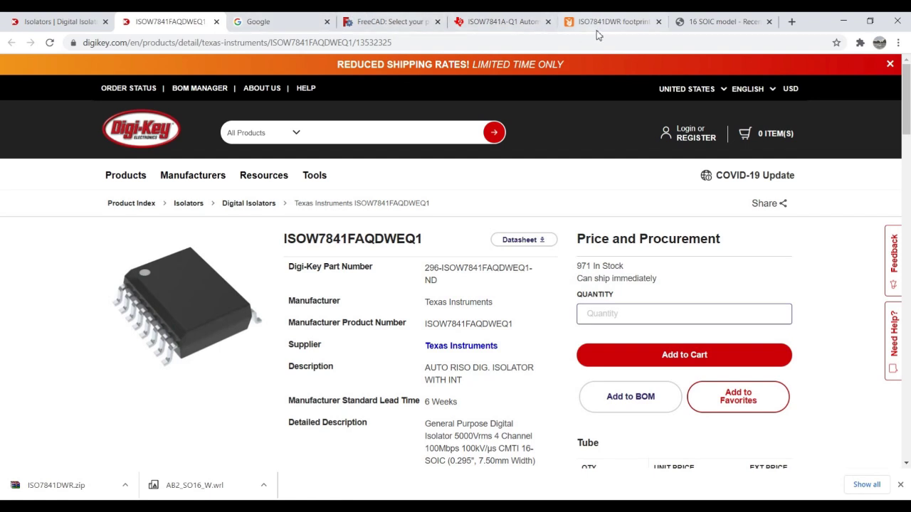
pyautogui.click(602, 21)
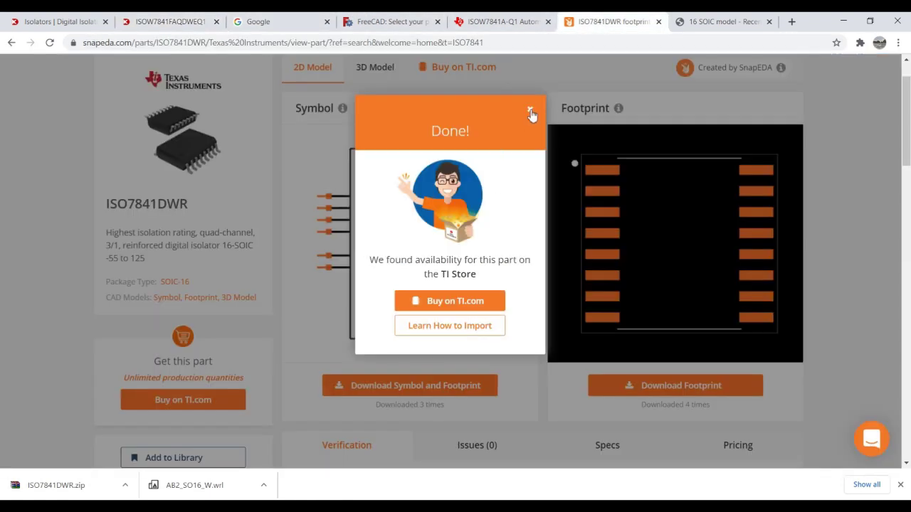
pyautogui.click(529, 109)
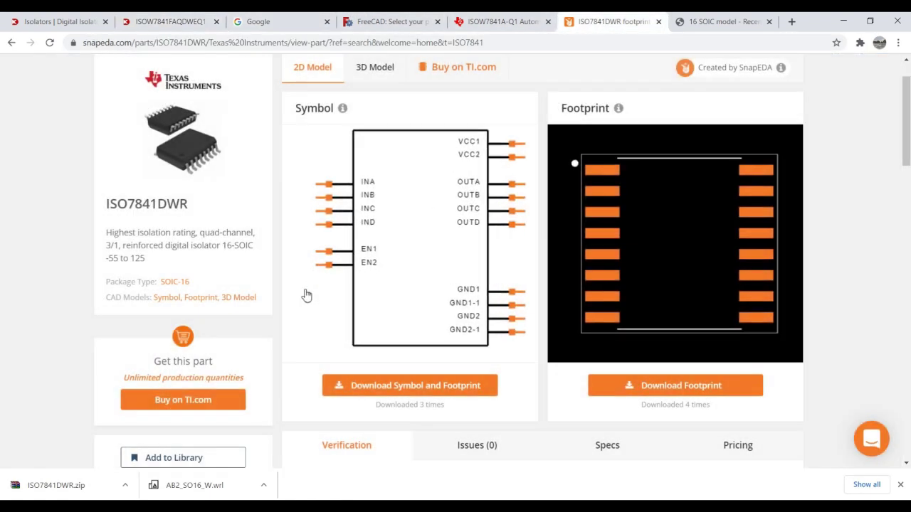
pyautogui.scroll(-5, 197, 316)
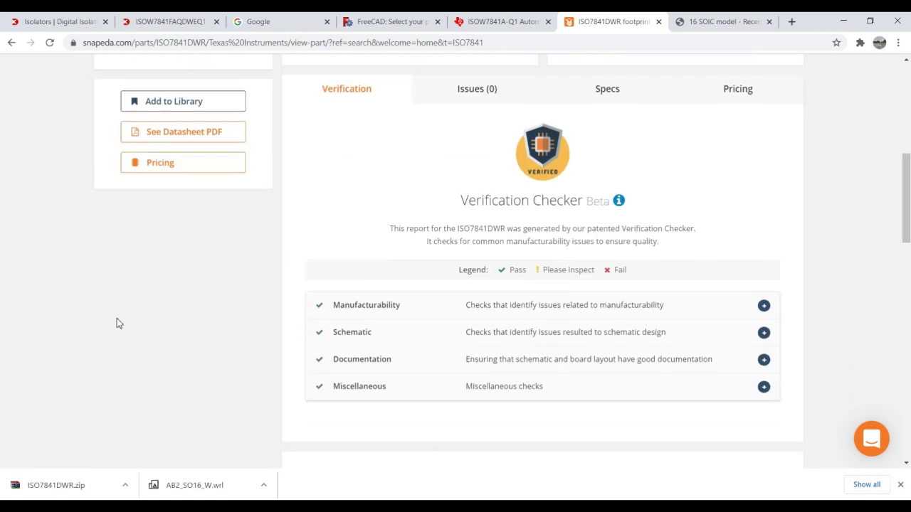
pyautogui.scroll(5, 257, 360)
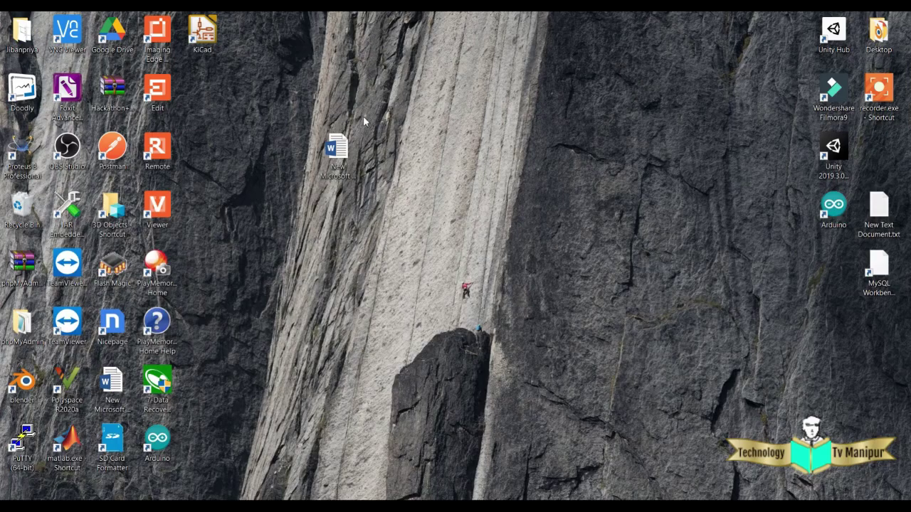
# Launch KiCad from the desktop as administrator and widen the project file tree to show the full file names.
pyautogui.doubleClick(209, 39)
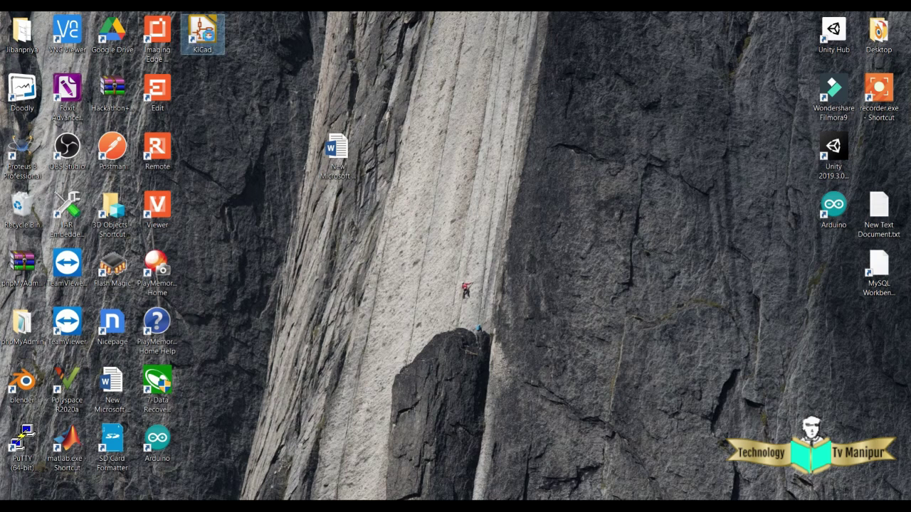
pyautogui.rightClick(208, 37)
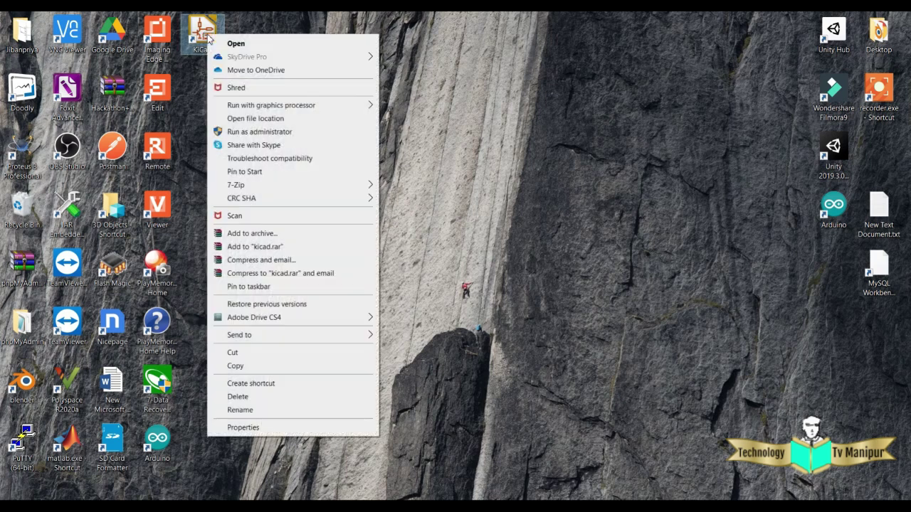
pyautogui.click(253, 133)
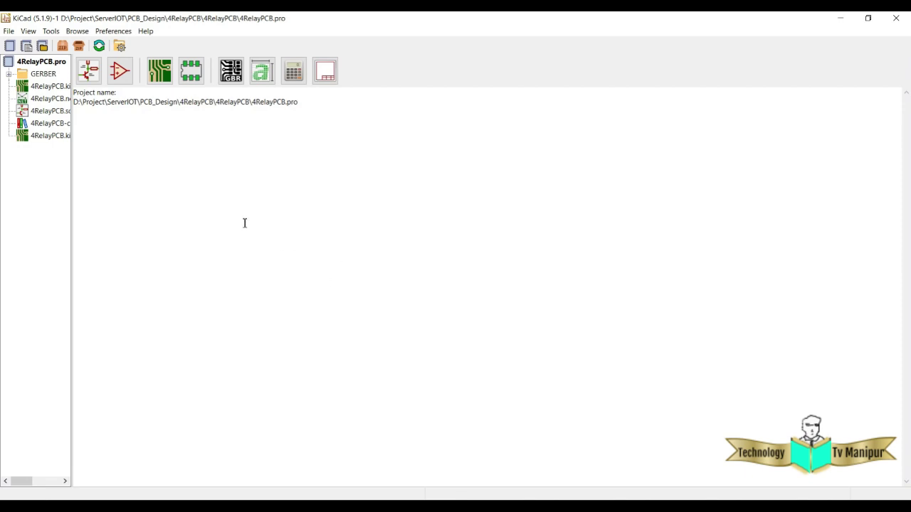
pyautogui.moveTo(73, 211); pyautogui.dragTo(104, 213)
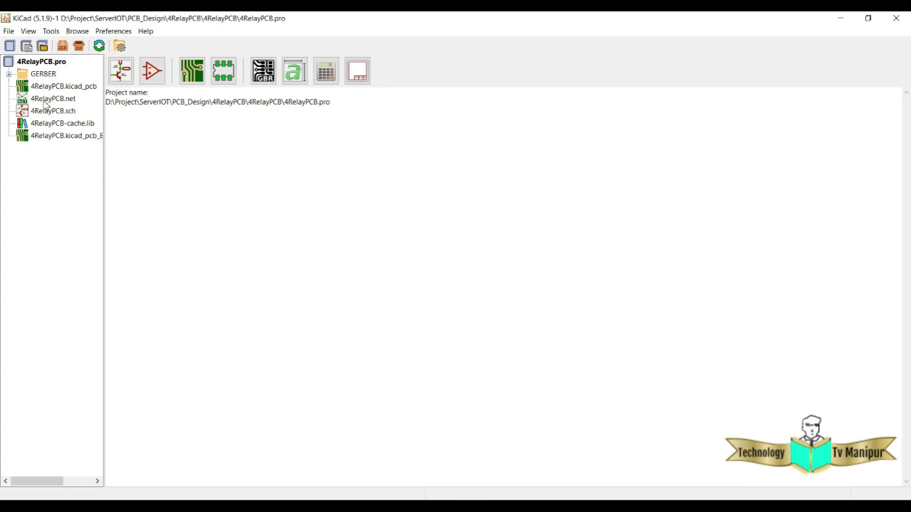
# Start a new blank KiCad project and browse up from the 4RelayPCB folder to the Project folder as its location.
pyautogui.click(9, 32)
pyautogui.moveTo(29, 45)
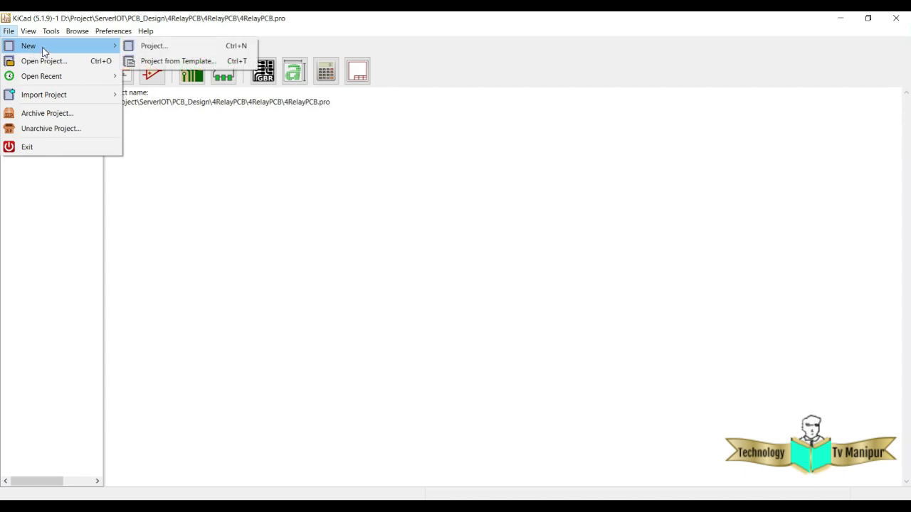
pyautogui.click(149, 46)
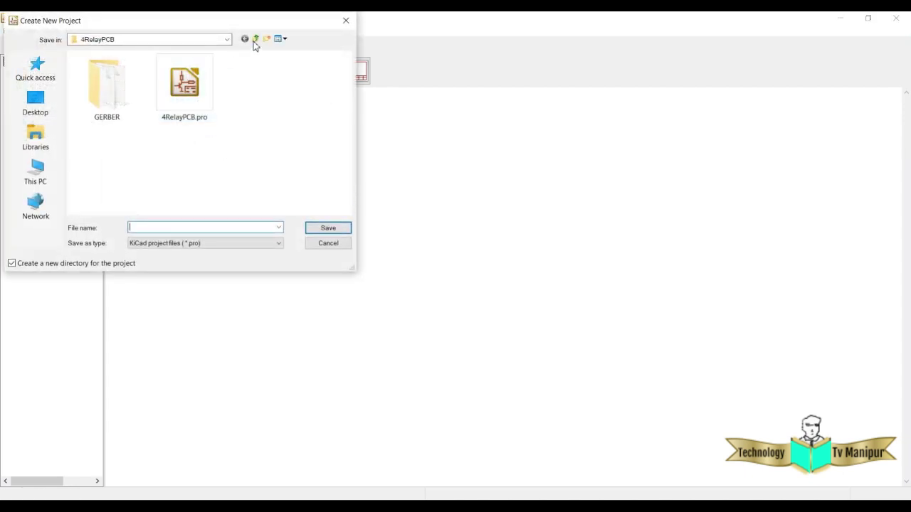
pyautogui.click(257, 40)
pyautogui.click(257, 40)
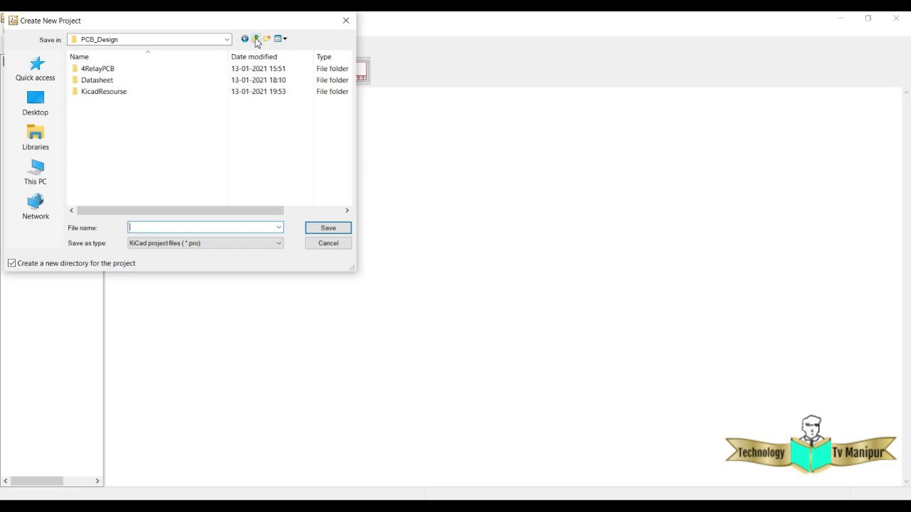
pyautogui.click(257, 40)
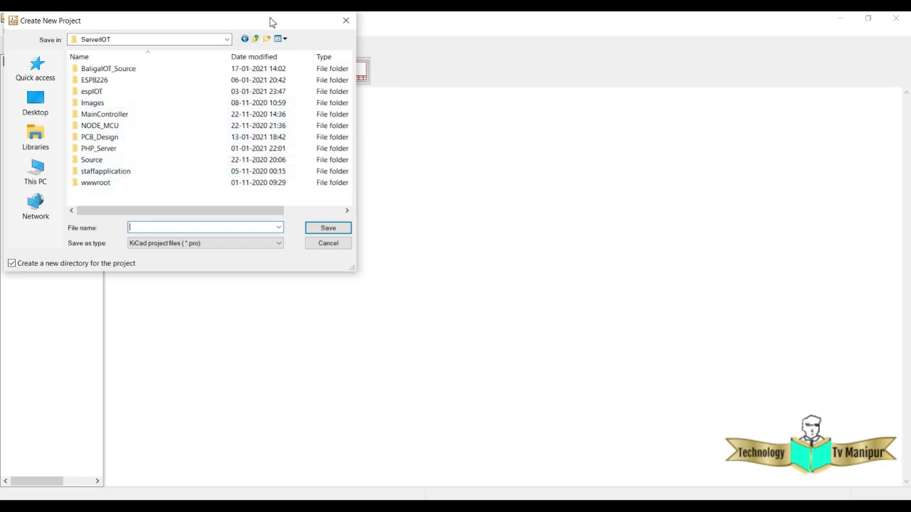
pyautogui.click(257, 40)
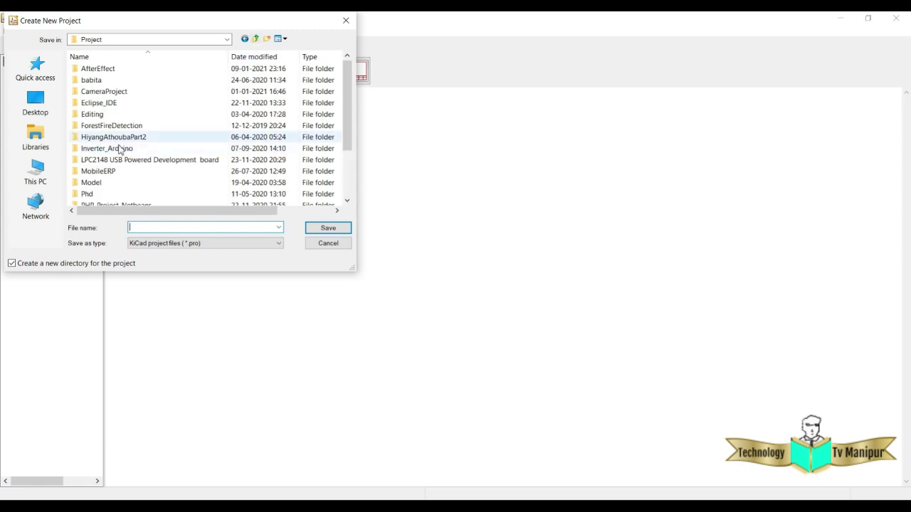
# Create a folder named KicadProject inside the Project folder and open it.
pyautogui.click(268, 38)
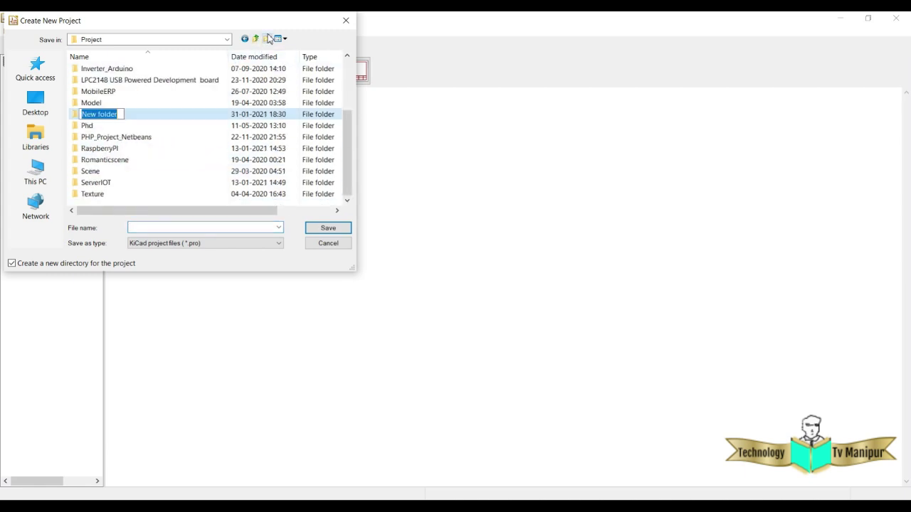
pyautogui.write('Kicad')
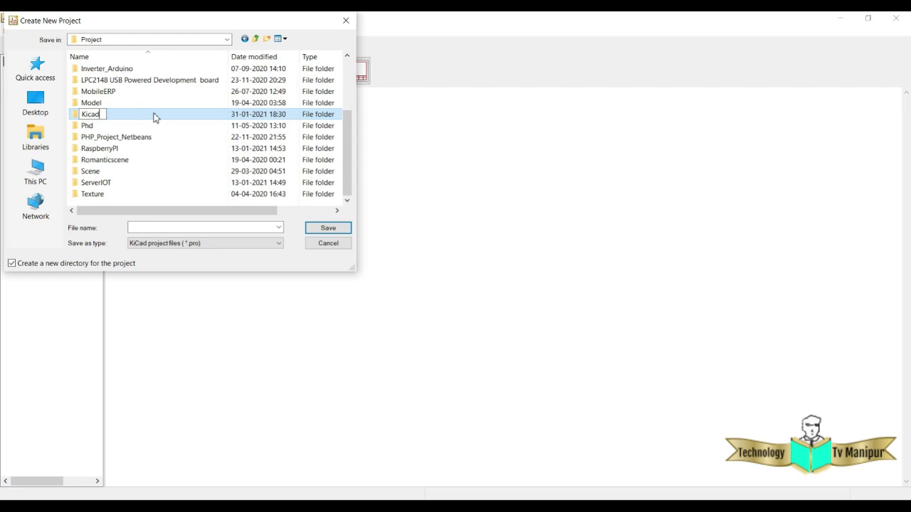
pyautogui.write('Project')
pyautogui.doubleClick(75, 118)
# Create a folder named TrialPCB inside the KicadProject folder and open it.
pyautogui.click(267, 38)
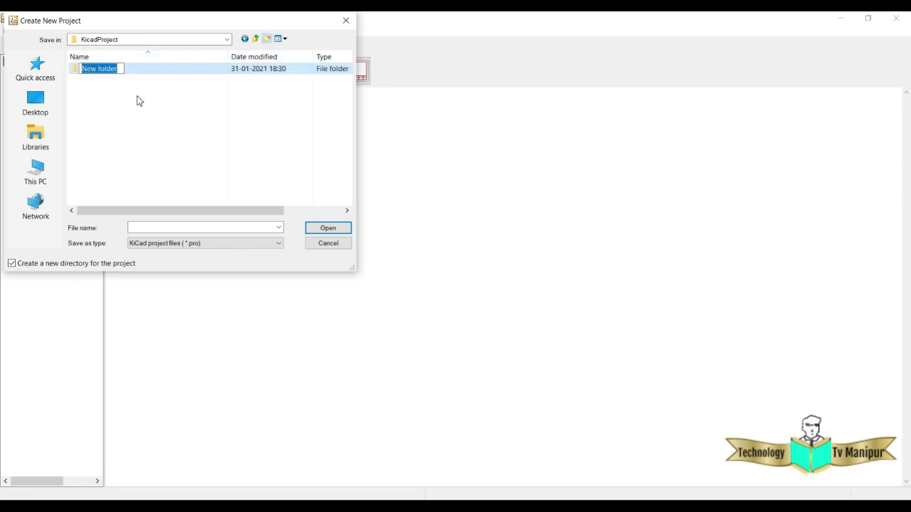
pyautogui.write('Tri')
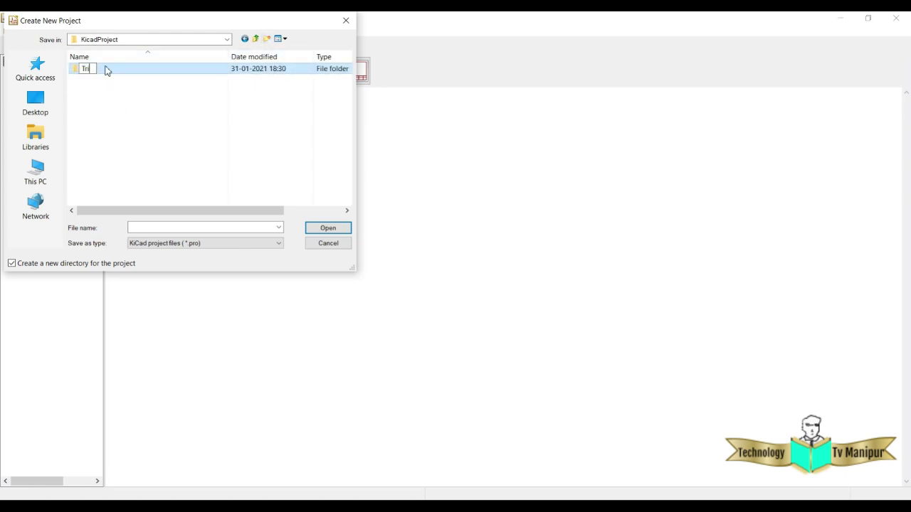
pyautogui.write('alPCB')
pyautogui.click(90, 74)
pyautogui.doubleClick(89, 71)
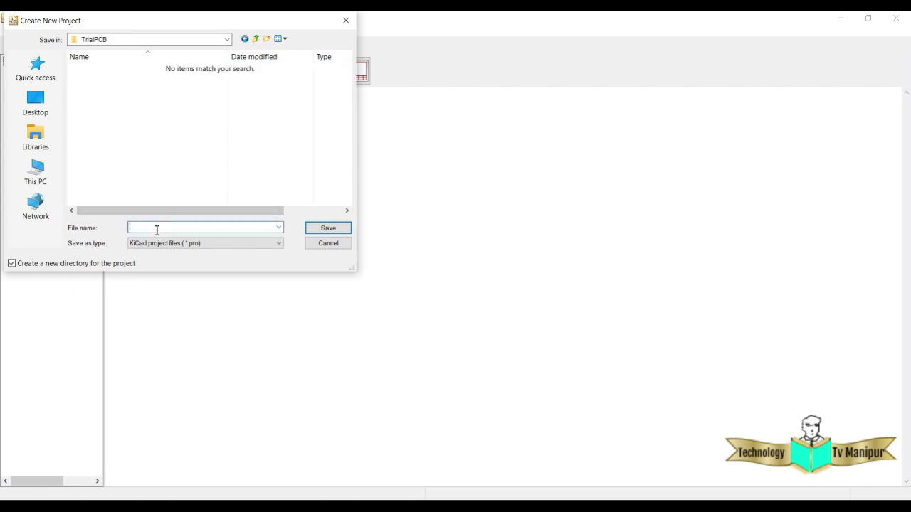
# Save the new project as TrailPCB and open its schematic file TrailPCB.sch.
pyautogui.write('TrailPCB')
pyautogui.click(325, 230)
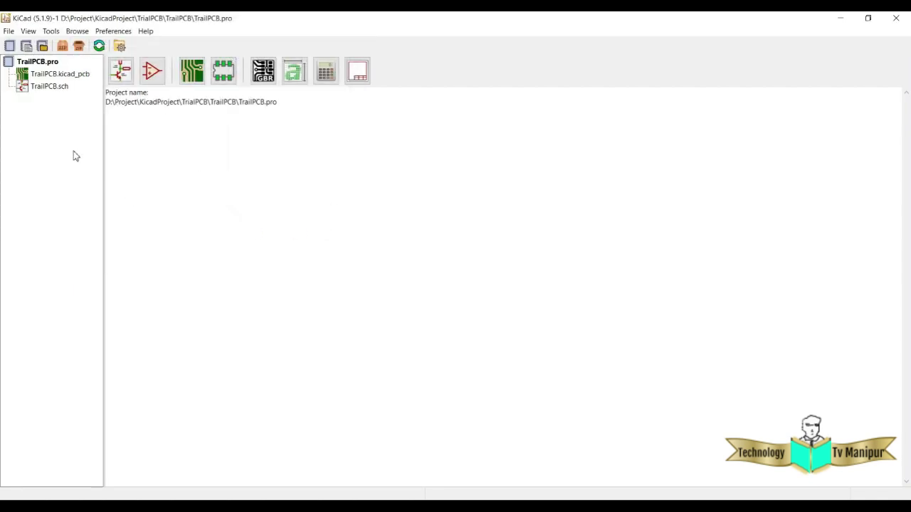
pyautogui.click(33, 80)
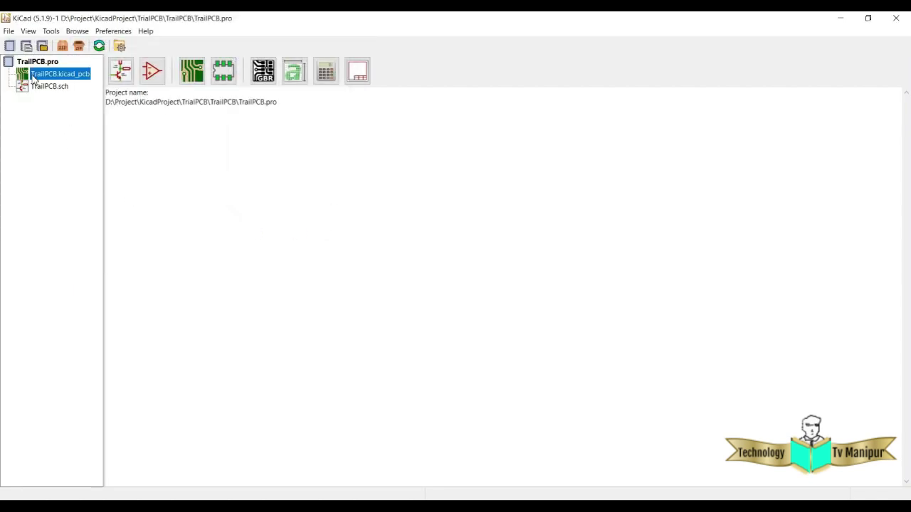
pyautogui.click(34, 90)
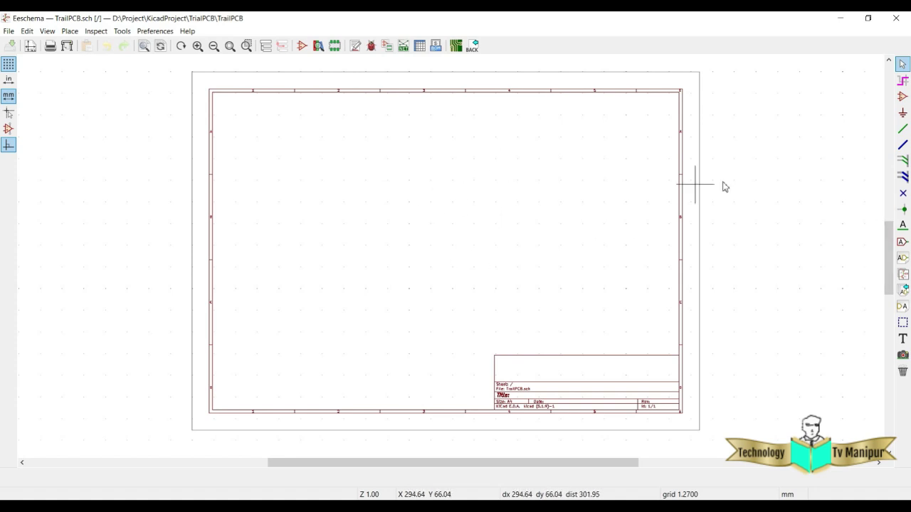
# Find the diode bridge symbols with the filter "bridge di" and place D_Bridge_+AA- in the upper-left area of the sheet.
pyautogui.click(903, 96)
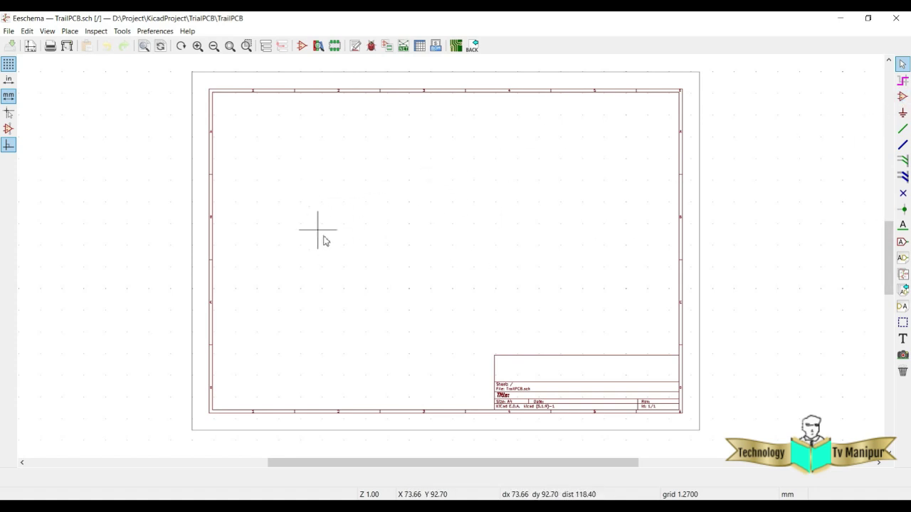
pyautogui.click(902, 99)
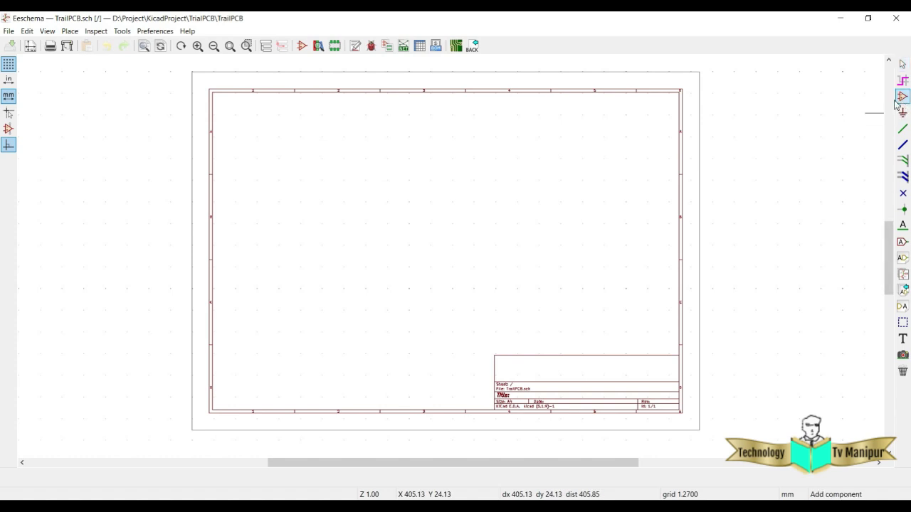
pyautogui.click(366, 187)
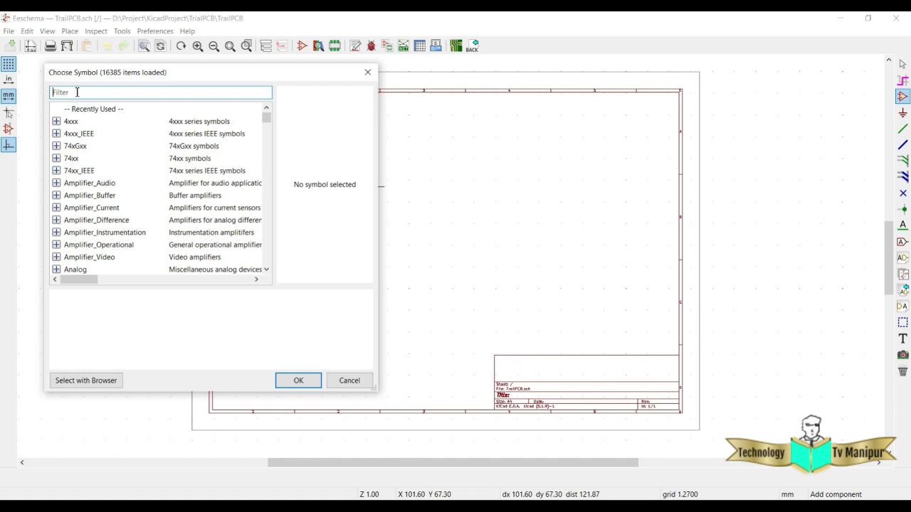
pyautogui.write('brid')
pyautogui.write('ge r')
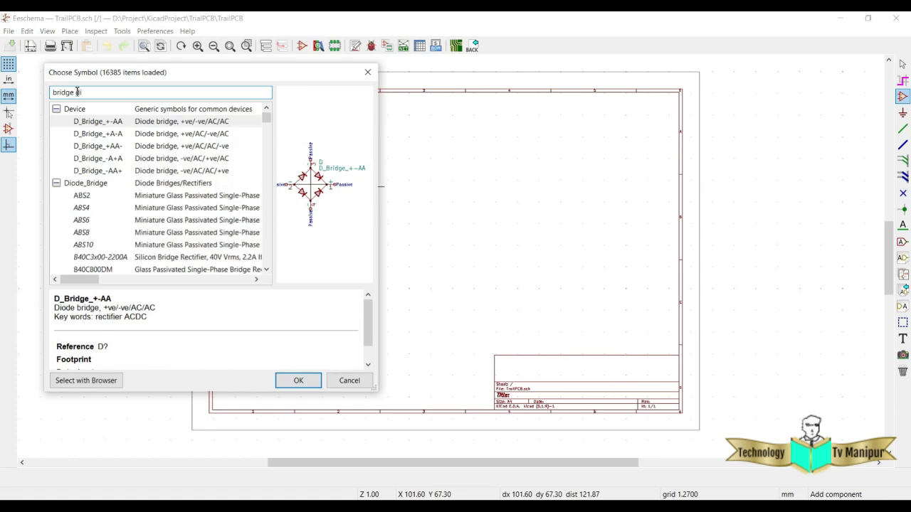
pyautogui.click(106, 163)
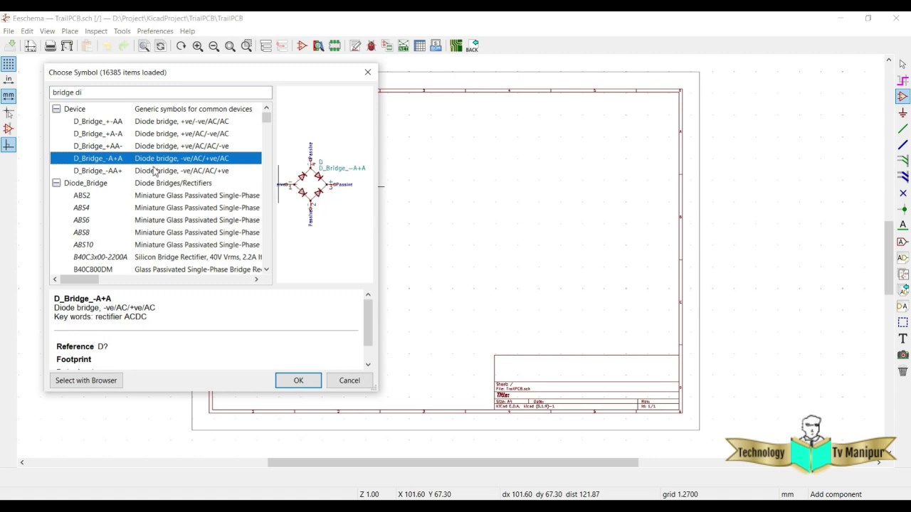
pyautogui.click(111, 148)
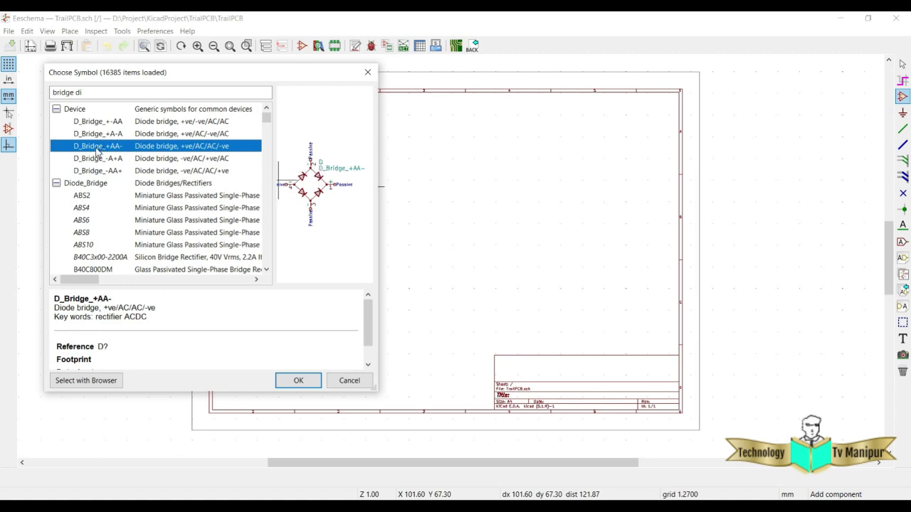
pyautogui.click(299, 381)
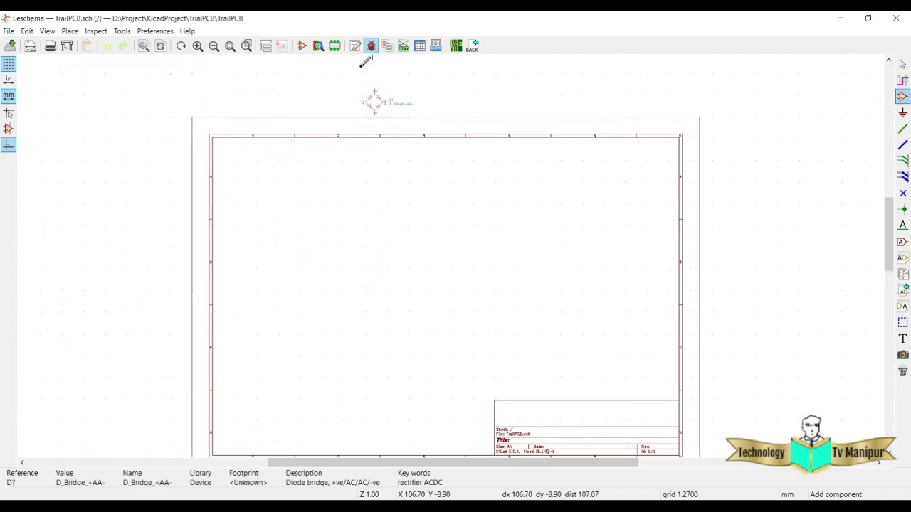
pyautogui.click(333, 260)
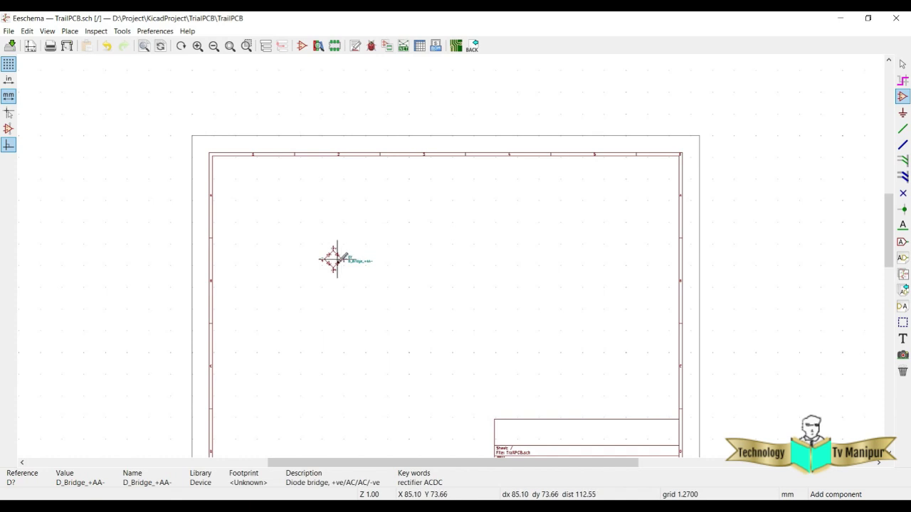
# Find the connector symbols with the filter "conn" and place Conn_01x02_Male to the left of the diode bridge.
pyautogui.click(429, 230)
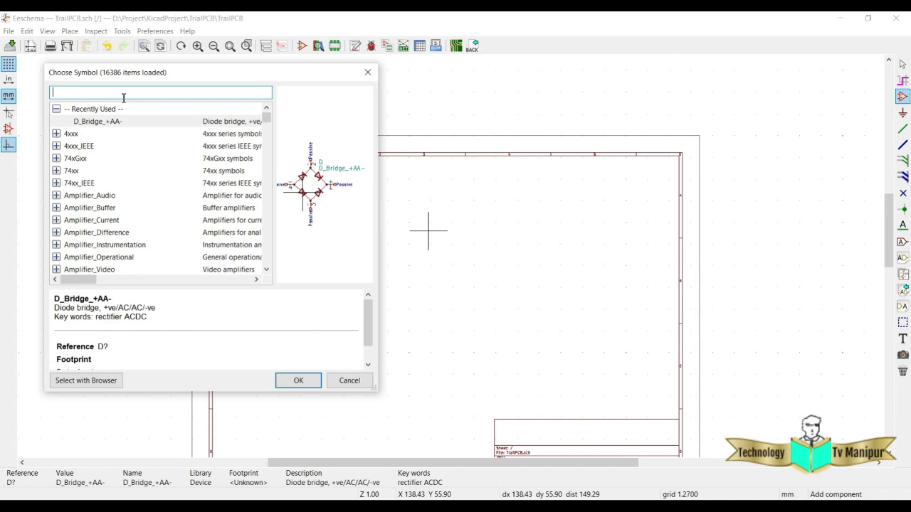
pyautogui.write('conn')
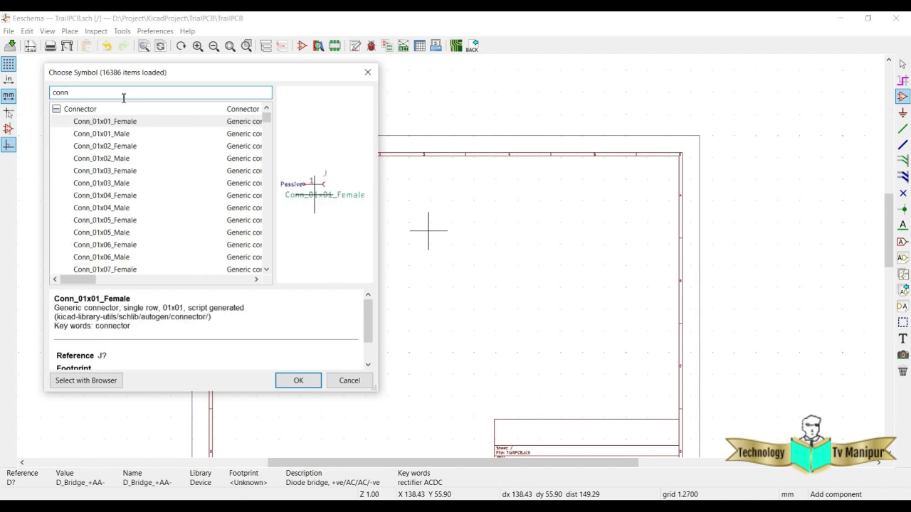
pyautogui.click(114, 159)
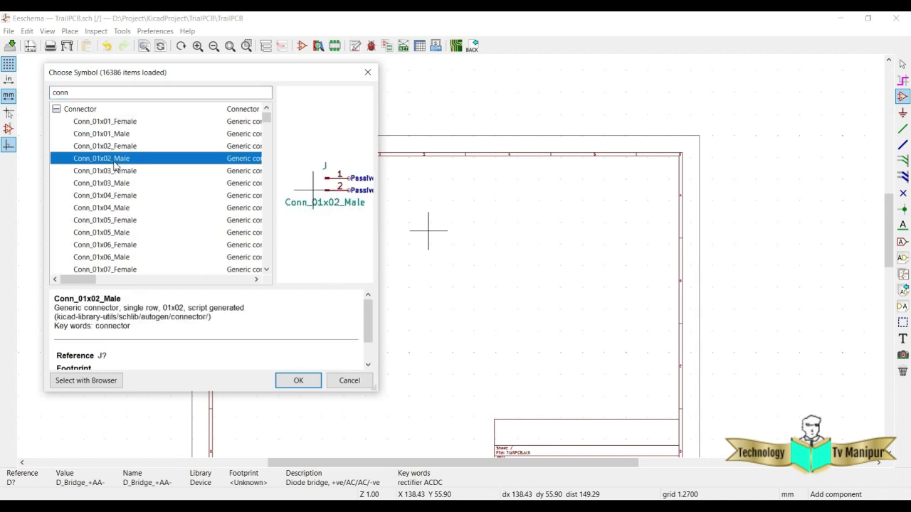
pyautogui.doubleClick(115, 159)
pyautogui.click(289, 259)
pyautogui.scroll(6, 324, 263)
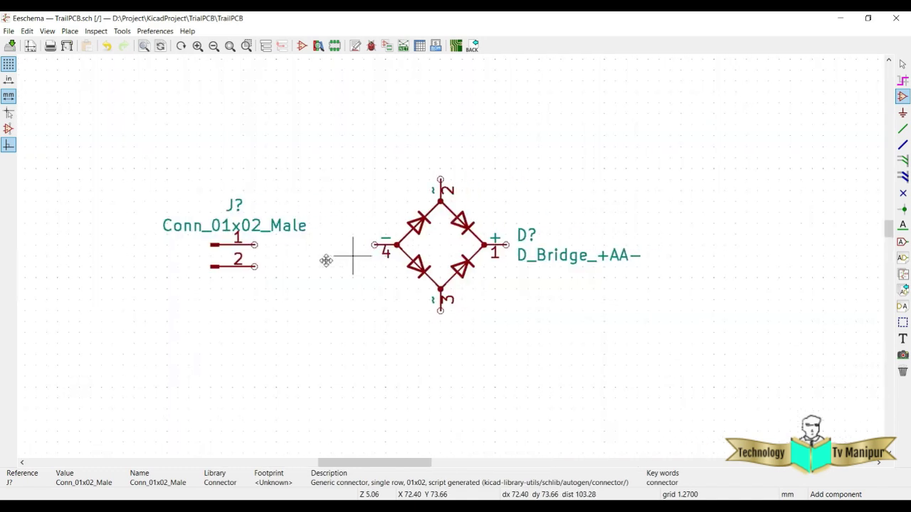
pyautogui.moveTo(326, 261); pyautogui.dragTo(280, 262, button='middle')
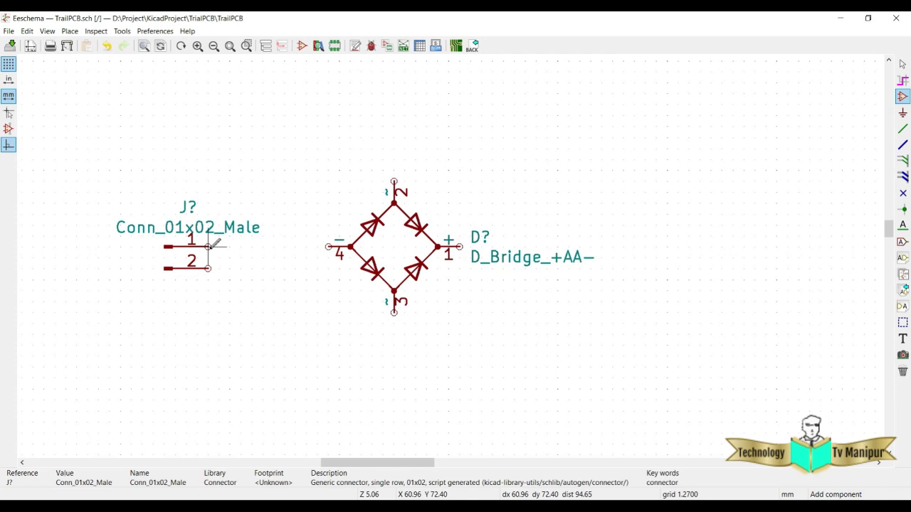
pyautogui.click(265, 242)
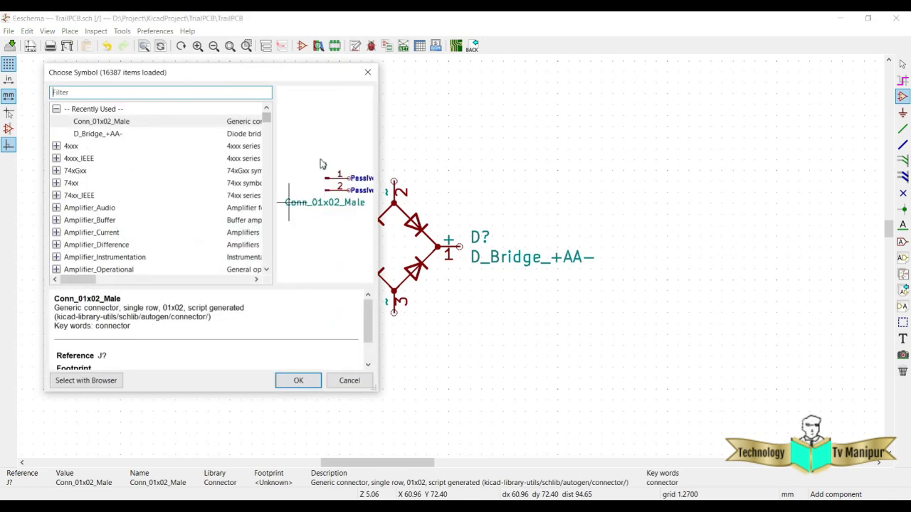
pyautogui.click(367, 73)
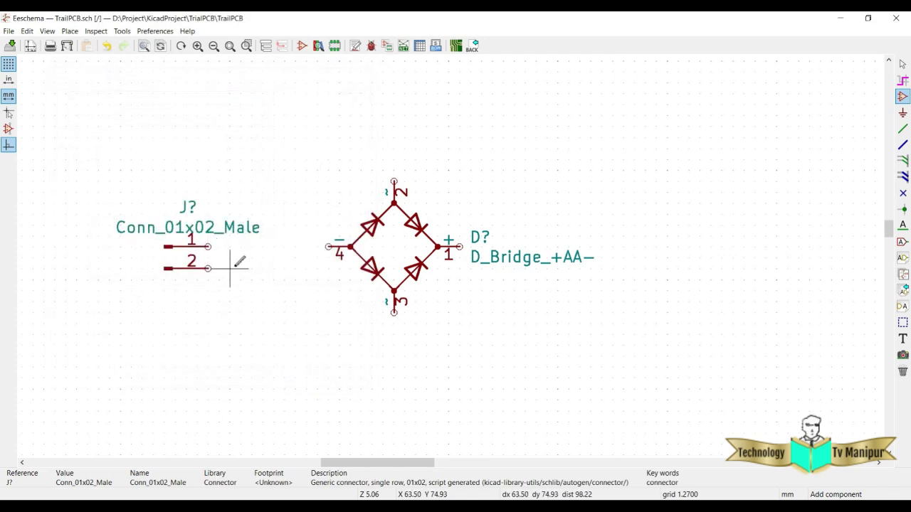
# Filter the symbols for "cap" and place the polarized capacitor CP1 (US symbol) to the right of the diode bridge.
pyautogui.scroll(-5, 484, 284)
pyautogui.scroll(3, 448, 254)
pyautogui.moveTo(532, 301); pyautogui.dragTo(401, 301, button='middle')
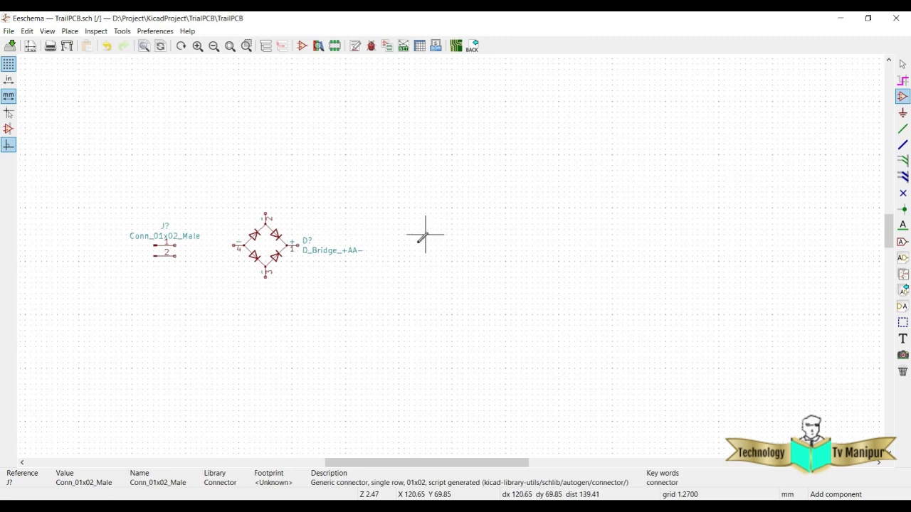
pyautogui.click(393, 245)
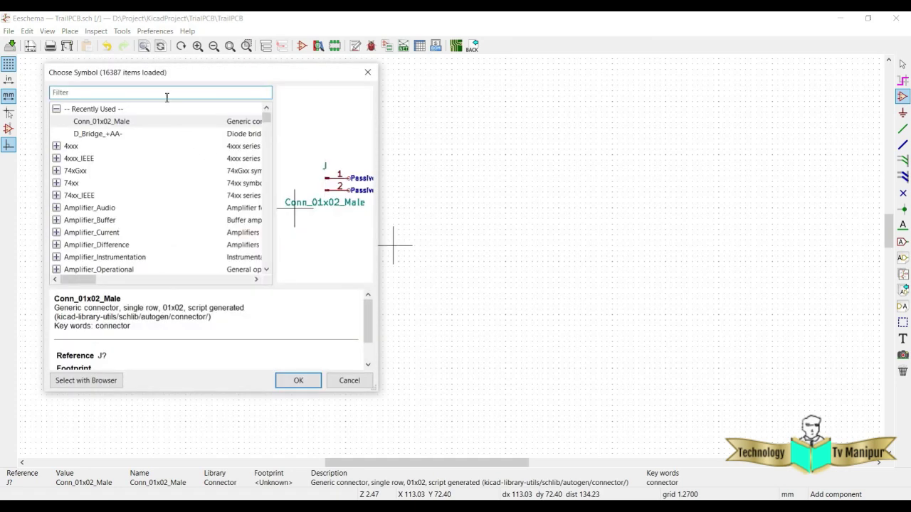
pyautogui.write('cap')
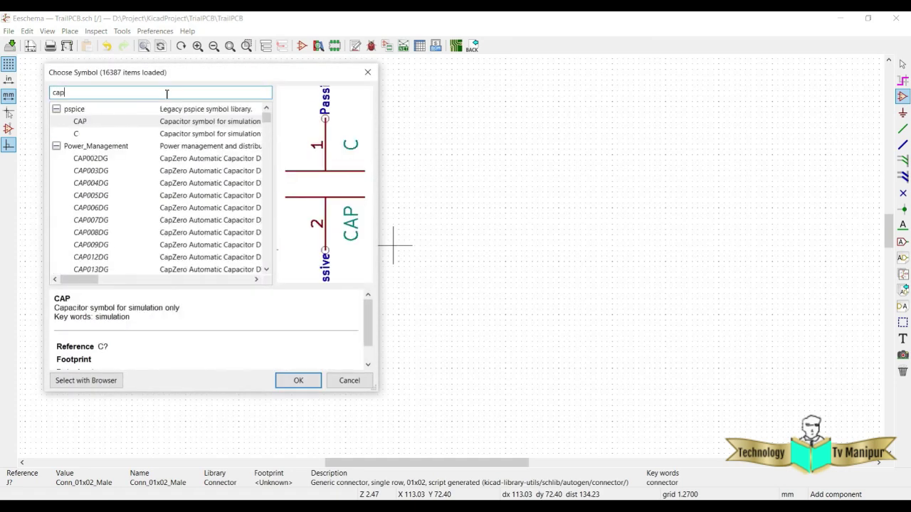
pyautogui.scroll(-10, 132, 210)
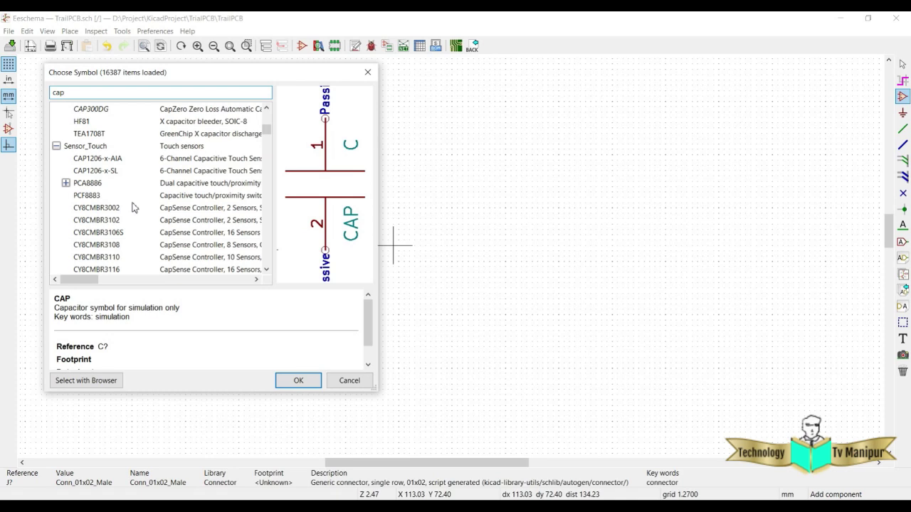
pyautogui.click(80, 221)
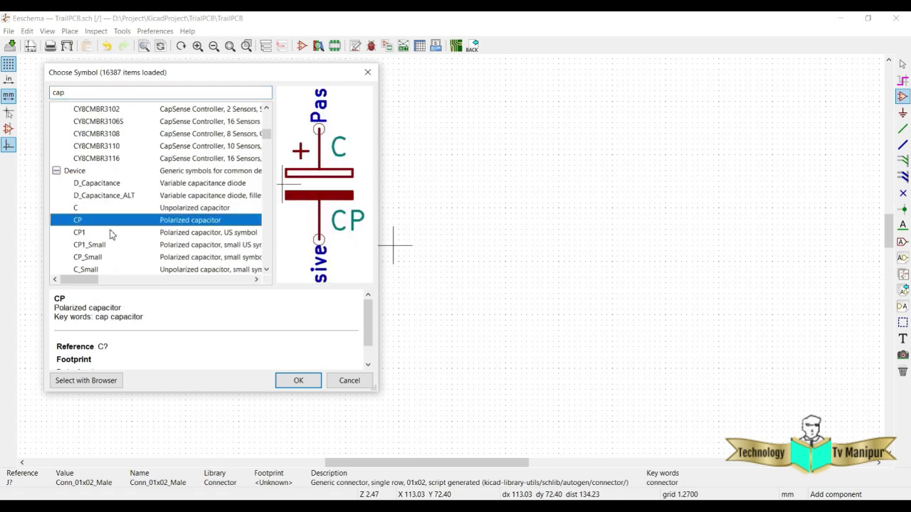
pyautogui.click(82, 234)
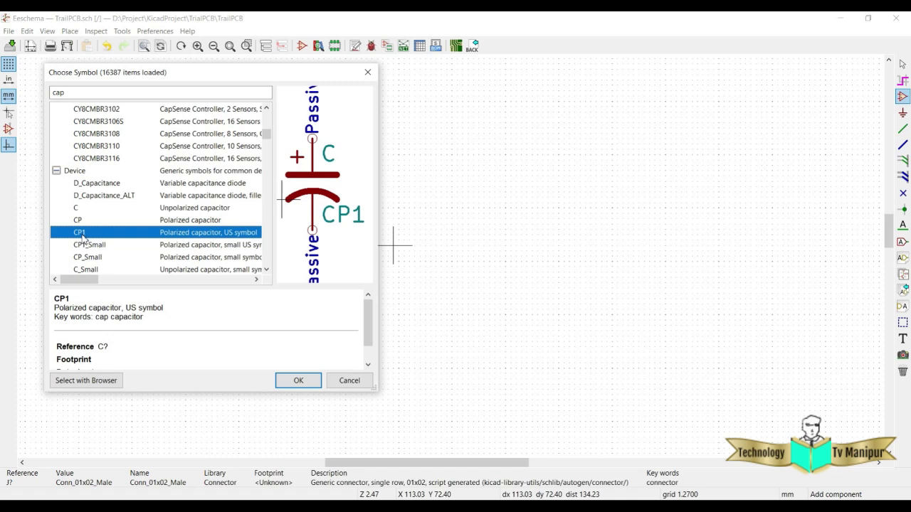
pyautogui.doubleClick(82, 236)
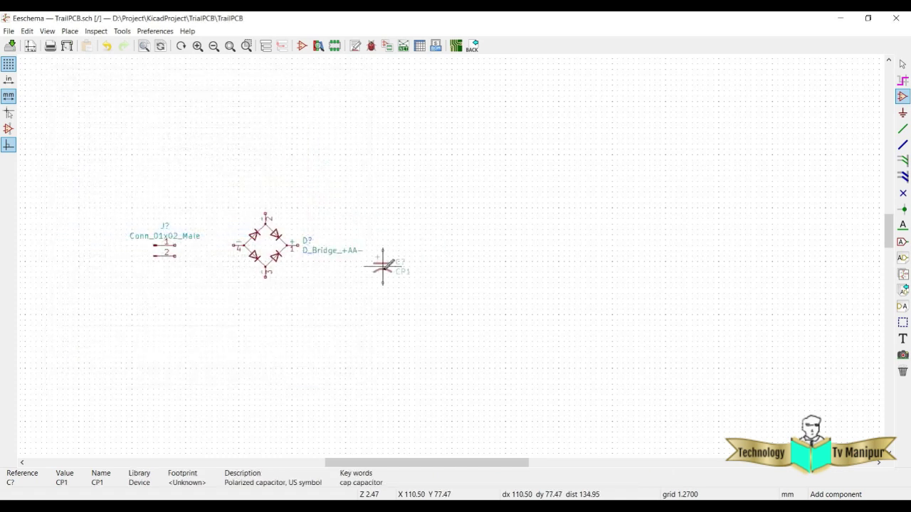
pyautogui.click(383, 266)
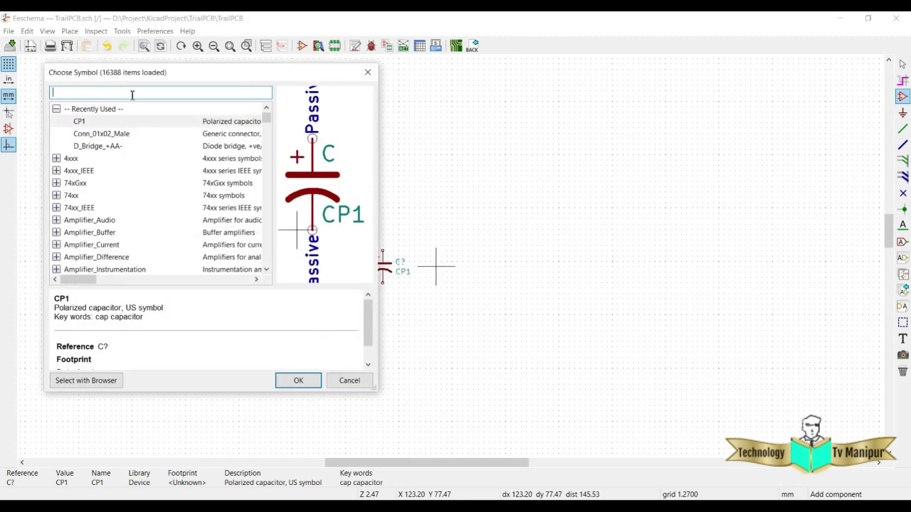
# Filter the symbols for "cap" and place the pspice capacitor C to the right of the polarized capacitor.
pyautogui.write('ap')
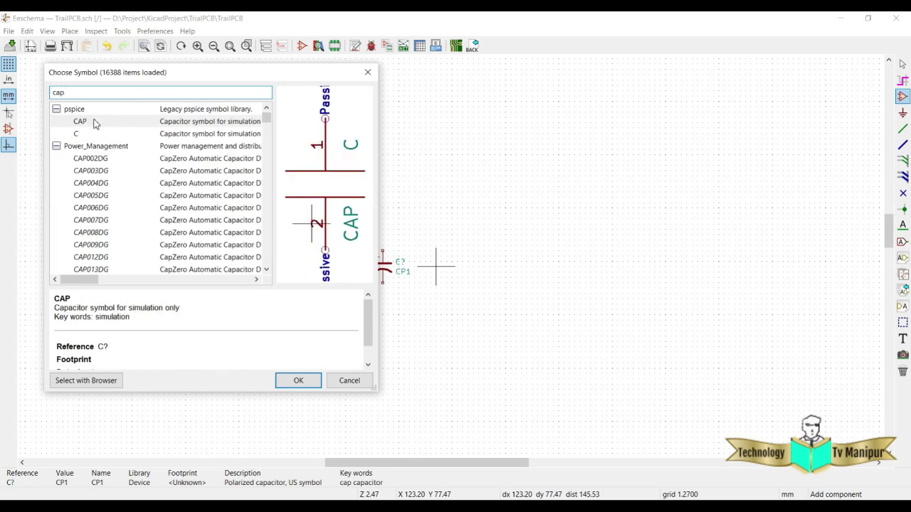
pyautogui.click(83, 134)
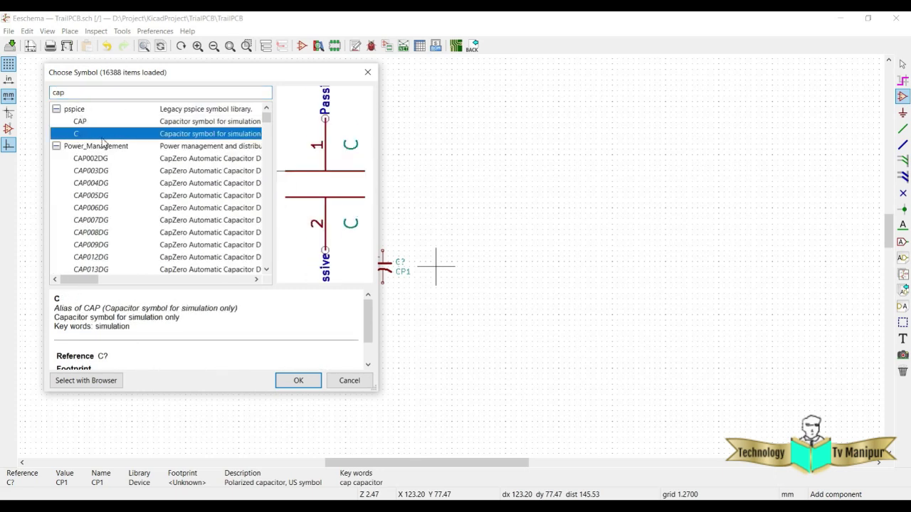
pyautogui.doubleClick(101, 136)
pyautogui.click(436, 272)
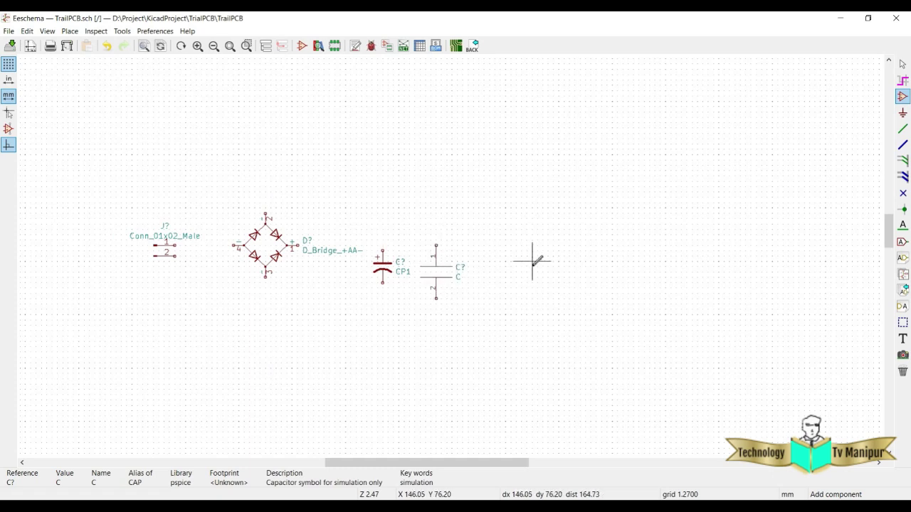
# Find the regulator symbols with the filter "7805" and place L7805 to the right of the pspice capacitor.
pyautogui.moveTo(532, 261); pyautogui.dragTo(392, 207, button='middle')
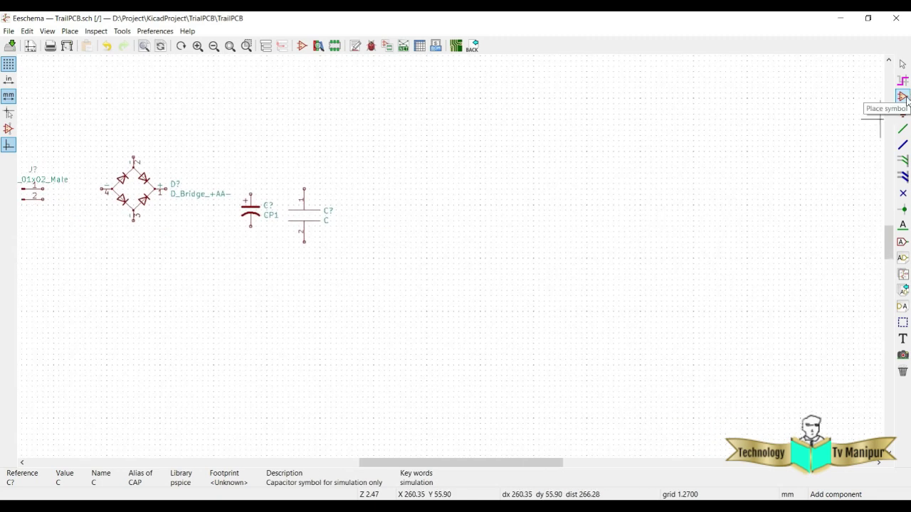
pyautogui.click(417, 179)
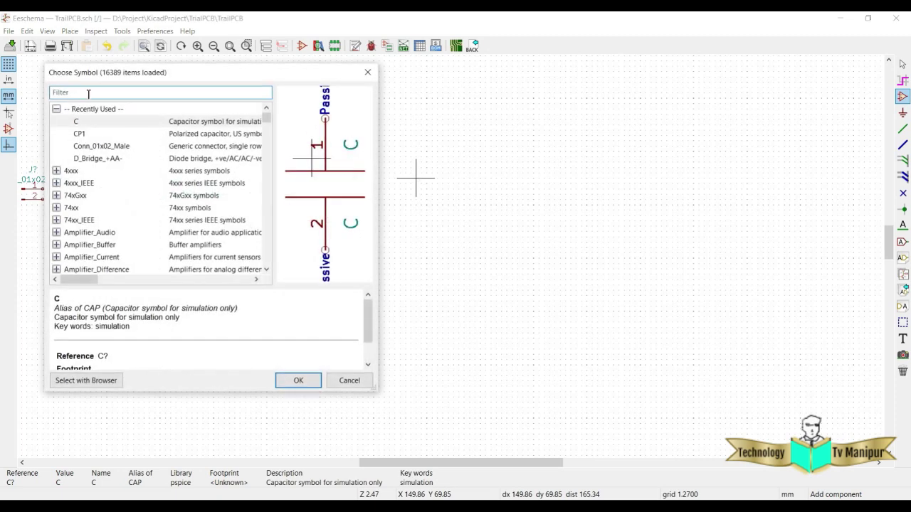
pyautogui.write('7805')
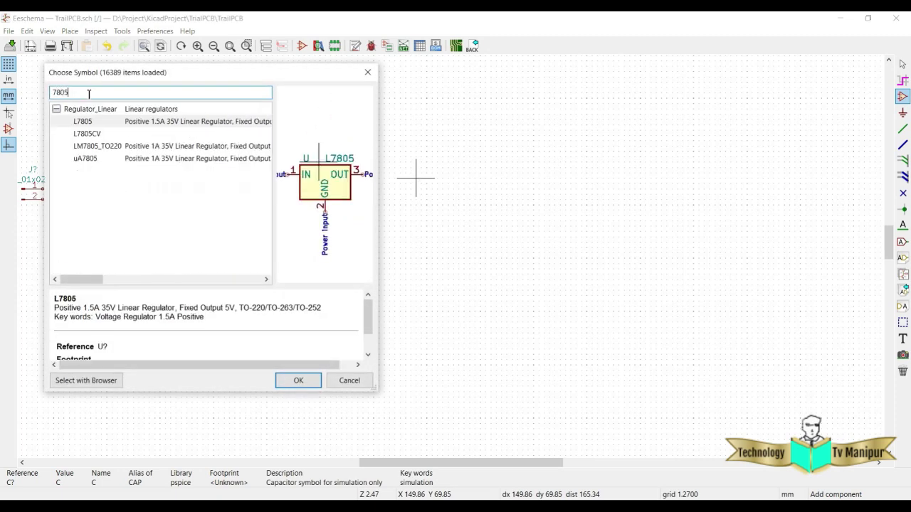
pyautogui.click(92, 124)
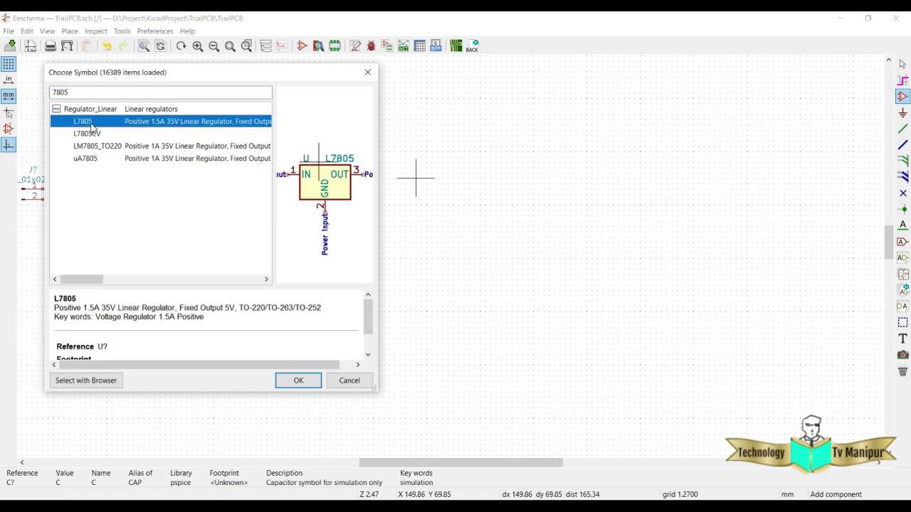
pyautogui.doubleClick(92, 124)
pyautogui.click(413, 184)
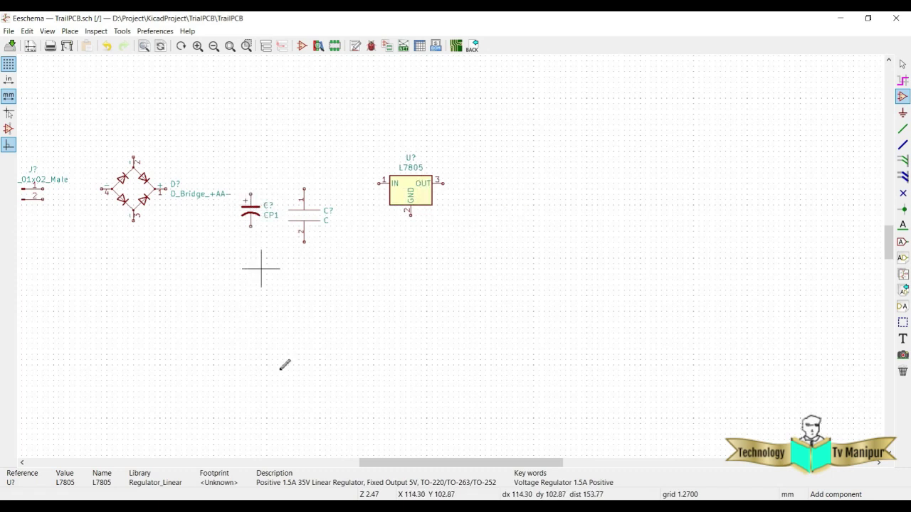
# Copy polarized capacitor CP1 to the lower right of the L7805, and copy the two-pin connector farther right with its pins facing the regulator.
pyautogui.click(252, 208)
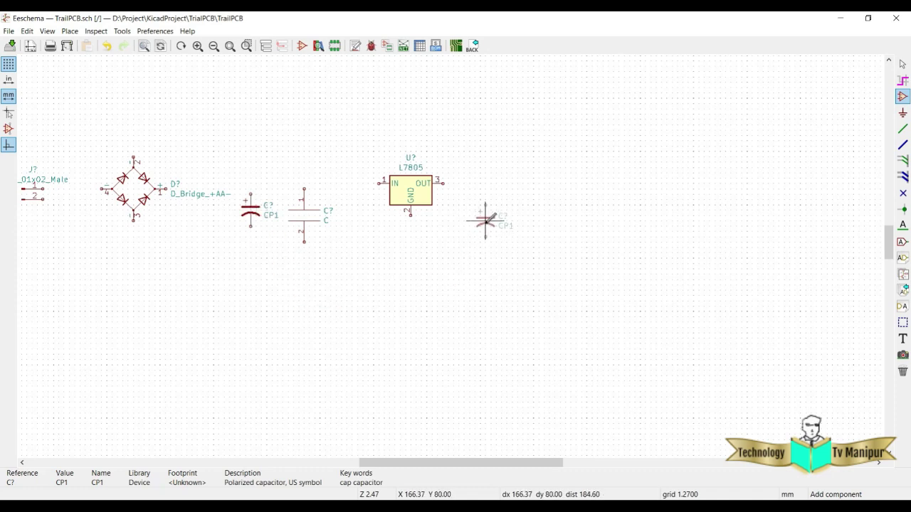
pyautogui.click(486, 221)
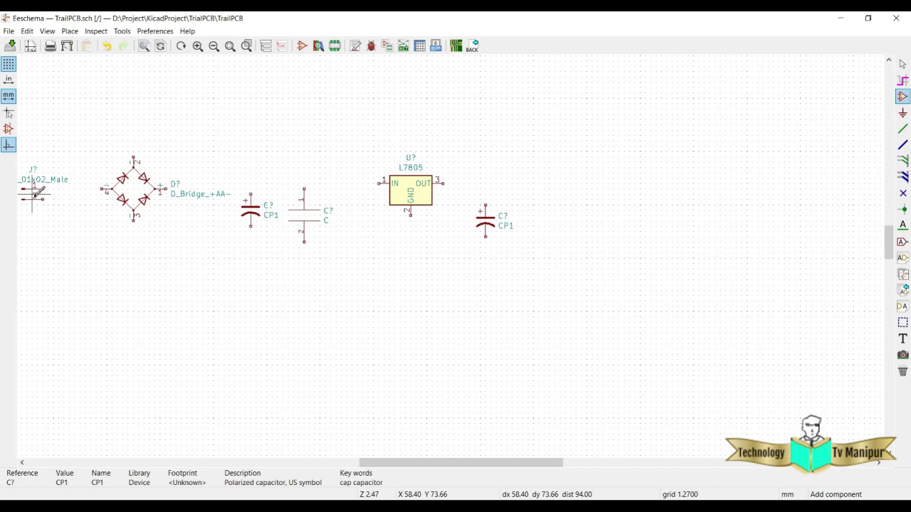
pyautogui.press('c')
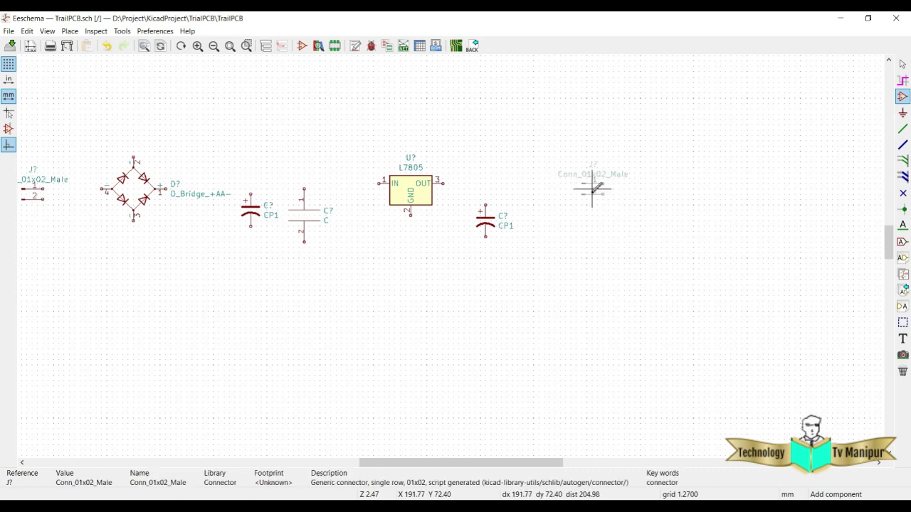
pyautogui.press('r')
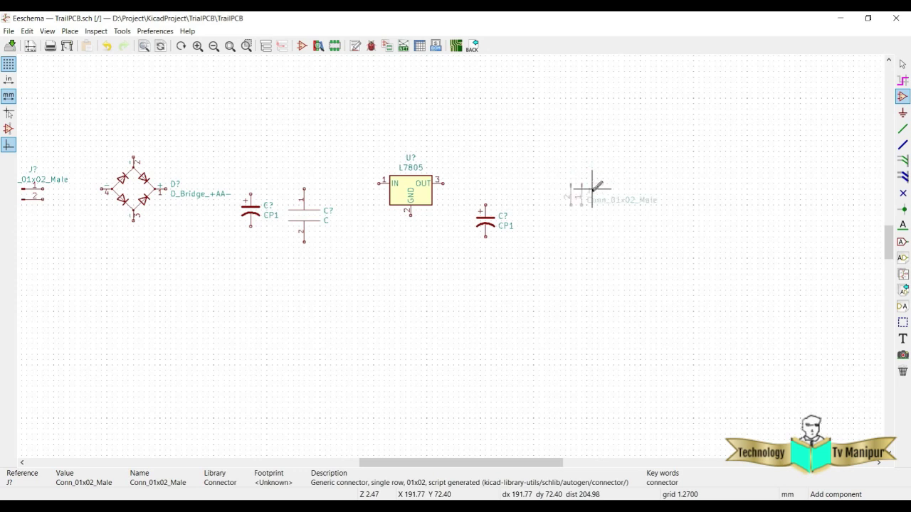
pyautogui.click(592, 188)
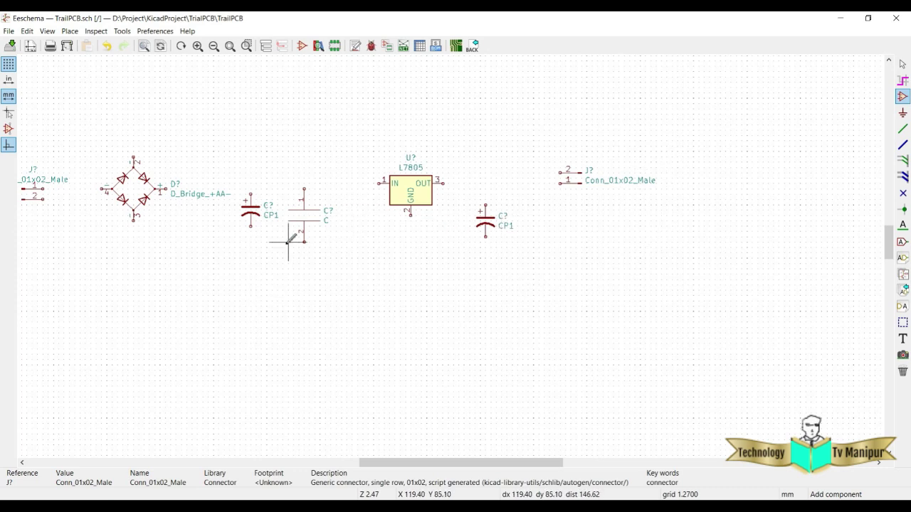
# Wire pin 1 of the connector beside the diode bridge to the bridge's upper AC pin 2.
pyautogui.moveTo(309, 273); pyautogui.dragTo(378, 298, button='middle')
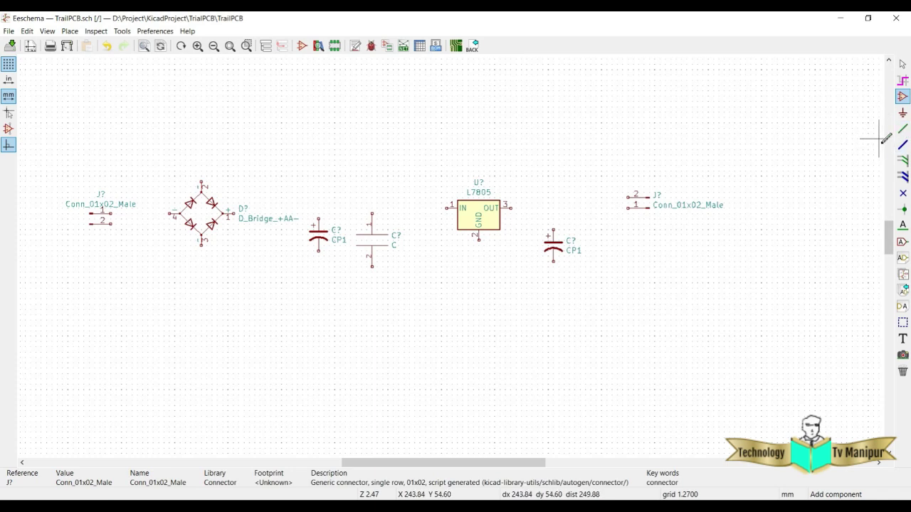
pyautogui.press('w')
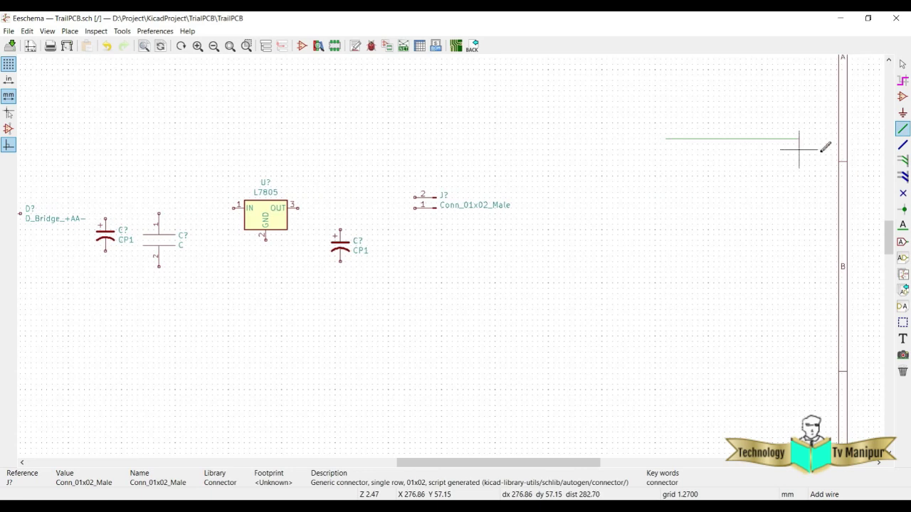
pyautogui.press('Escape')
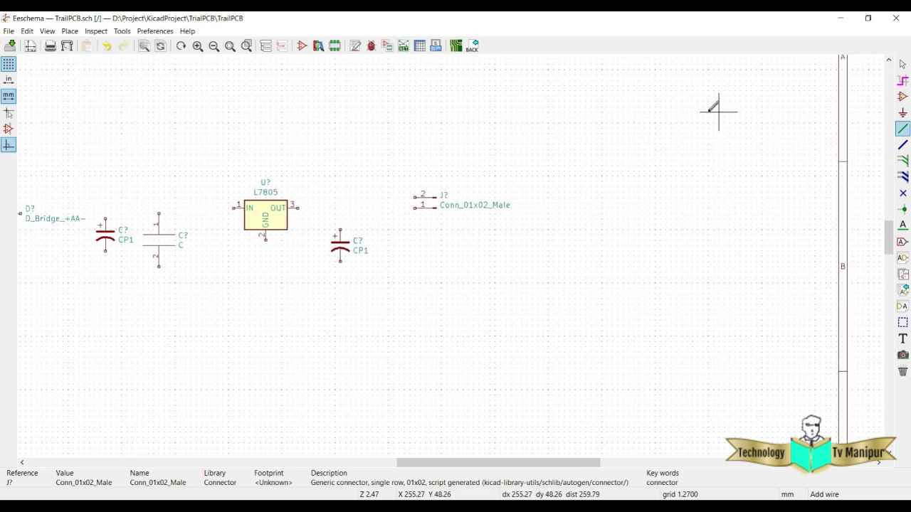
pyautogui.moveTo(325, 376); pyautogui.dragTo(556, 365, button='middle')
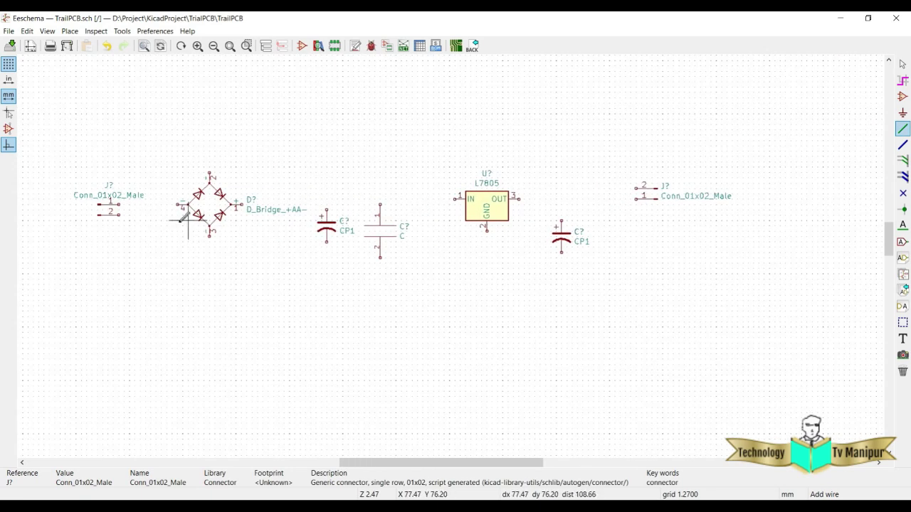
pyautogui.click(119, 204)
pyautogui.click(146, 156)
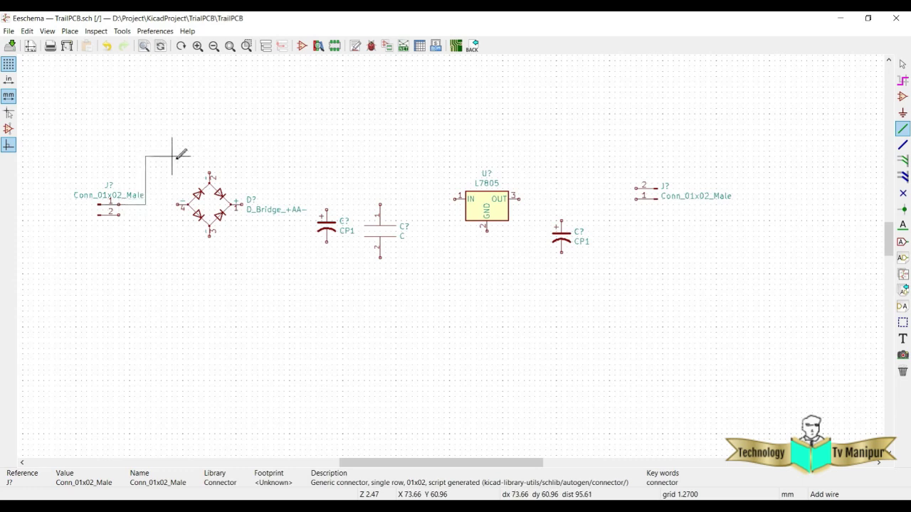
pyautogui.click(209, 175)
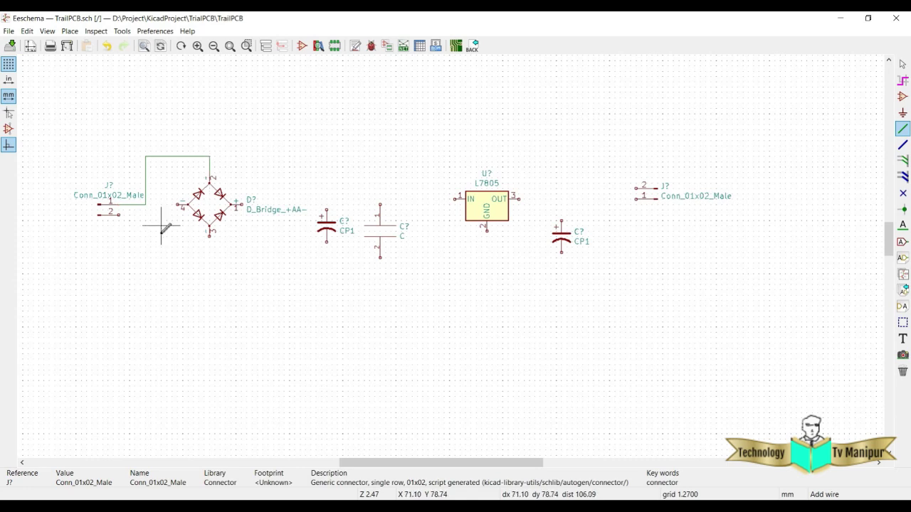
# Wire pin 2 of the same connector to the diode bridge's lower AC pin 3.
pyautogui.click(119, 214)
pyautogui.click(145, 214)
pyautogui.click(209, 252)
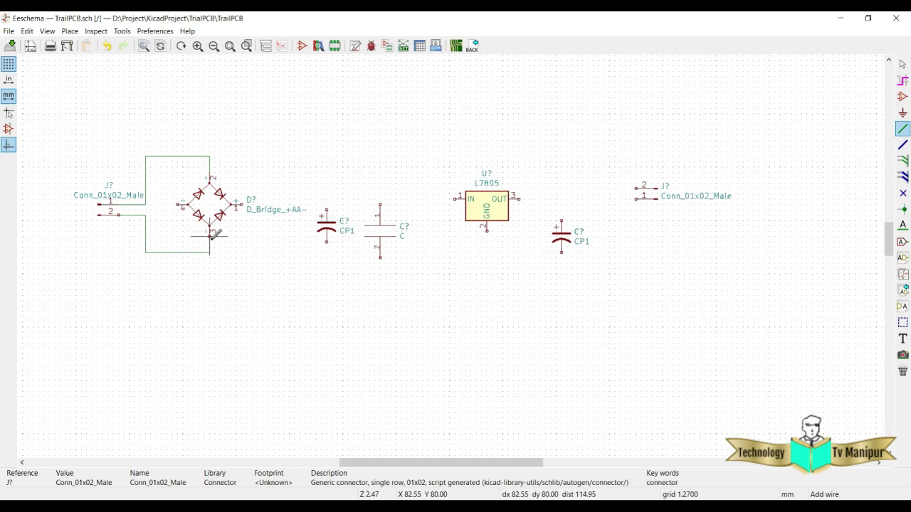
pyautogui.click(209, 235)
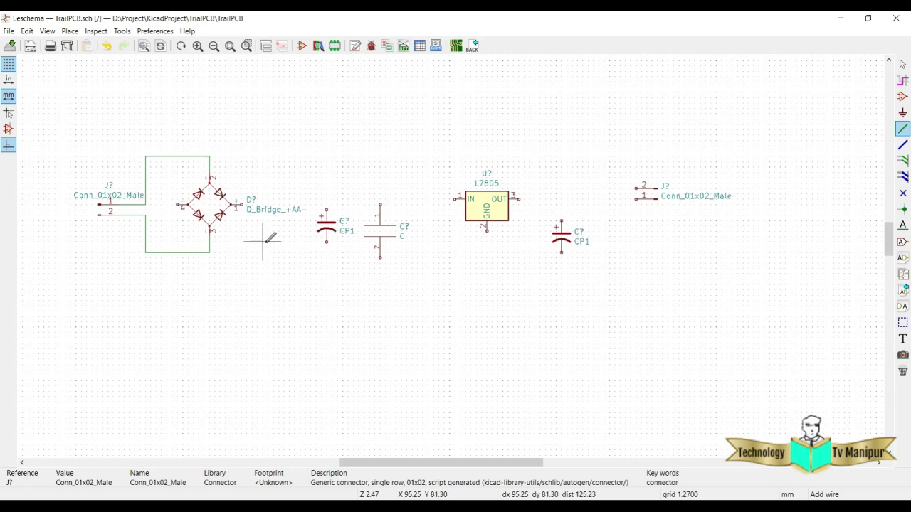
# Wire the bridge's positive pin 1 to the upper pins of the adjacent polarized capacitor and the pspice capacitor.
pyautogui.click(241, 205)
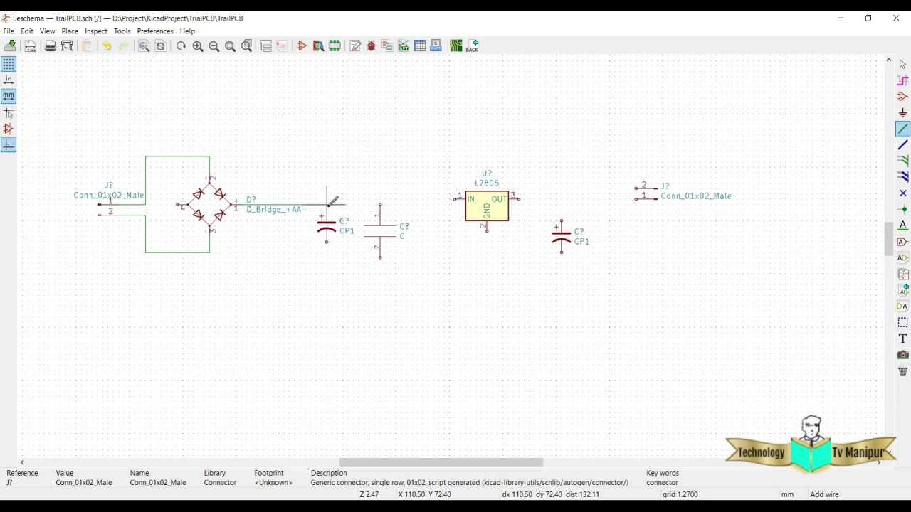
pyautogui.click(380, 205)
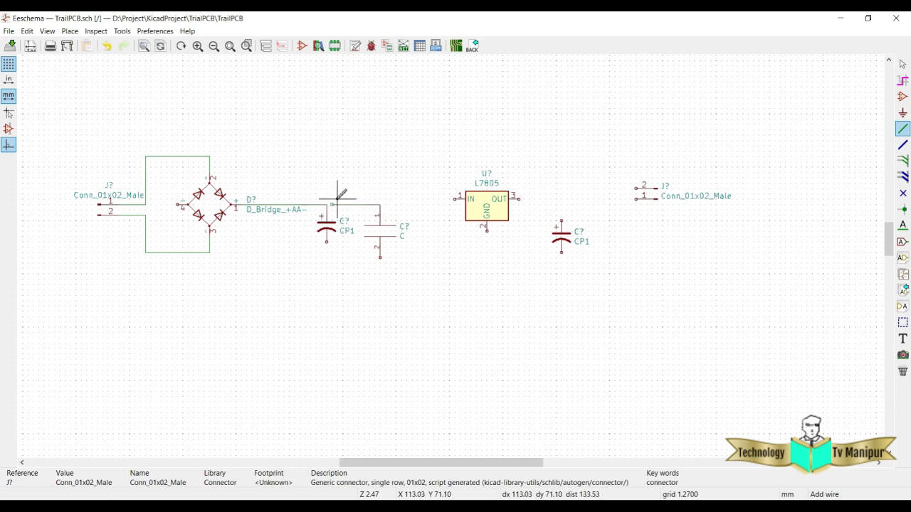
pyautogui.doubleClick(326, 205)
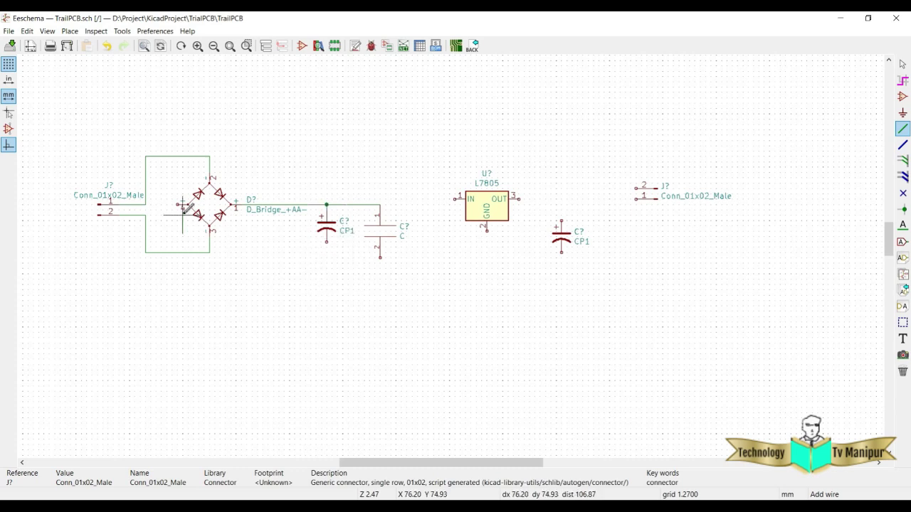
# Wire the bridge's negative pin 4 beneath the bridge to the lower pins of the adjacent polarized capacitor and the pspice capacitor.
pyautogui.click(178, 205)
pyautogui.click(166, 205)
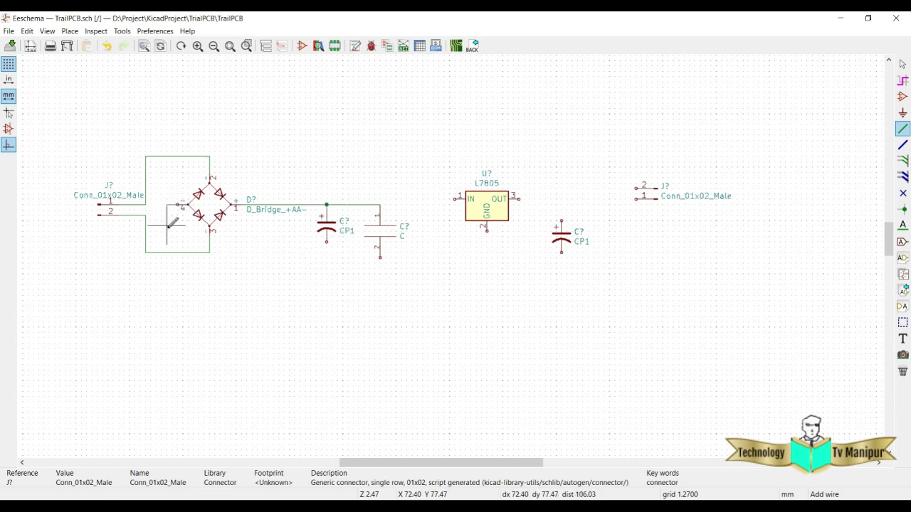
pyautogui.click(327, 274)
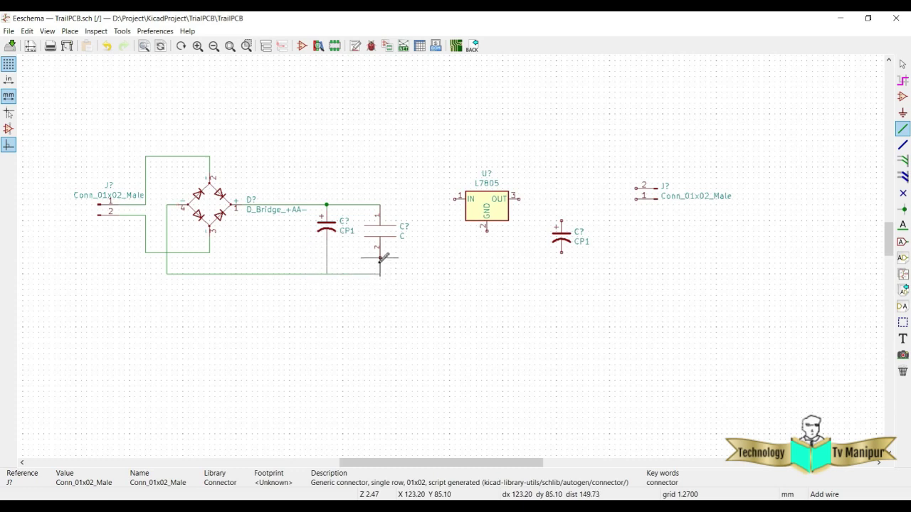
pyautogui.click(380, 258)
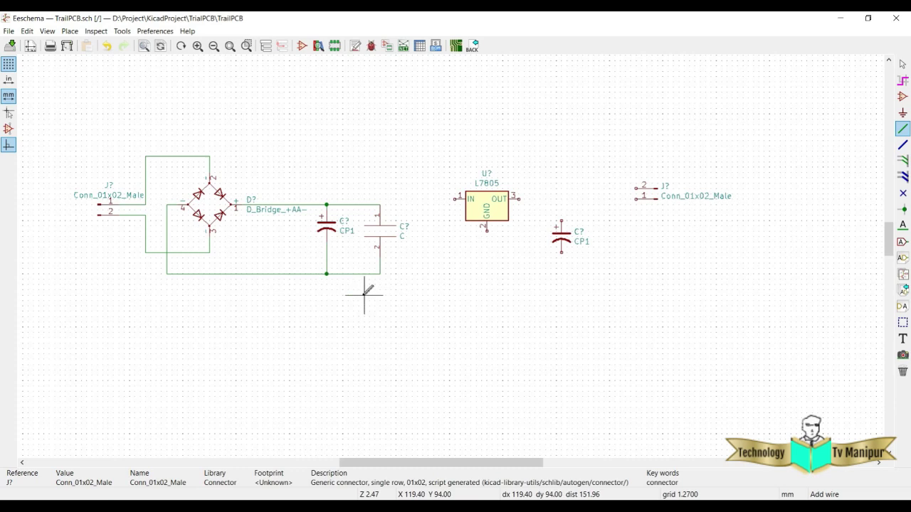
# Place a GNDREF power symbol below the polarized capacitor beside the bridge and wire it to the negative line.
pyautogui.click(903, 113)
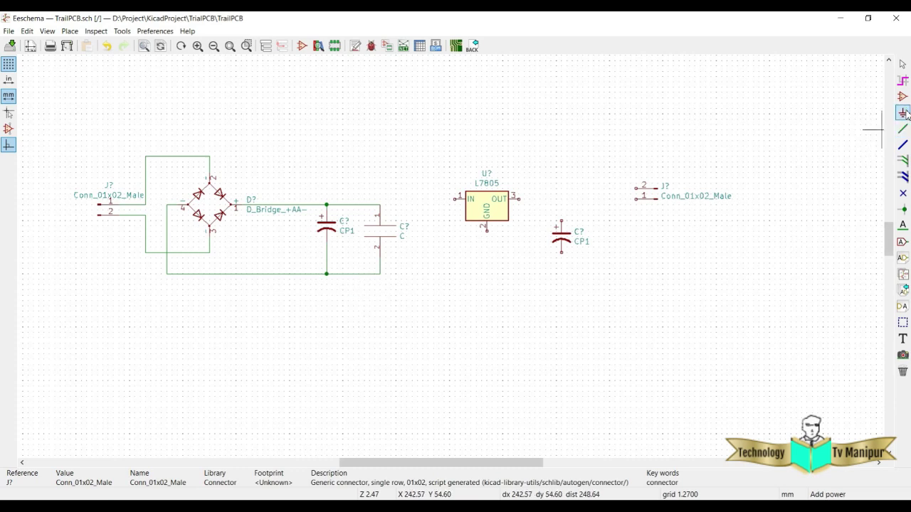
pyautogui.click(349, 296)
pyautogui.click(56, 122)
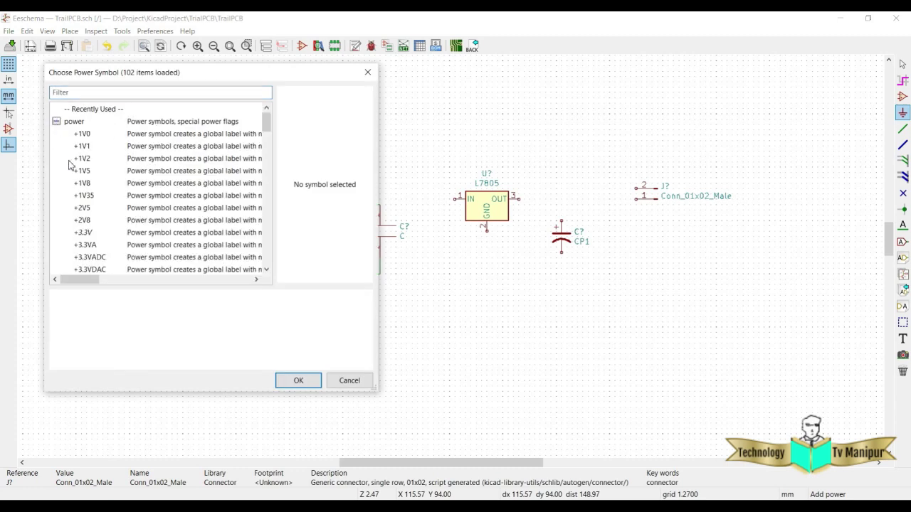
pyautogui.scroll(-15, 91, 186)
pyautogui.scroll(-15, 91, 189)
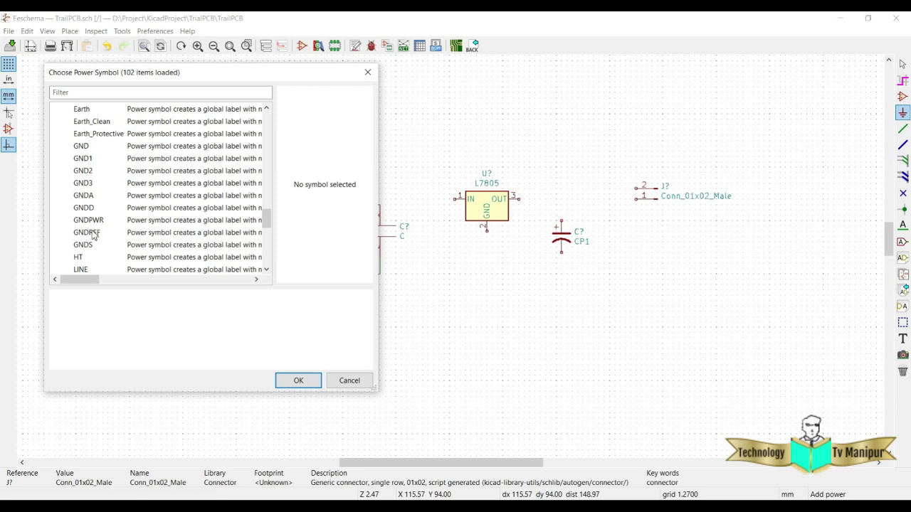
pyautogui.click(93, 236)
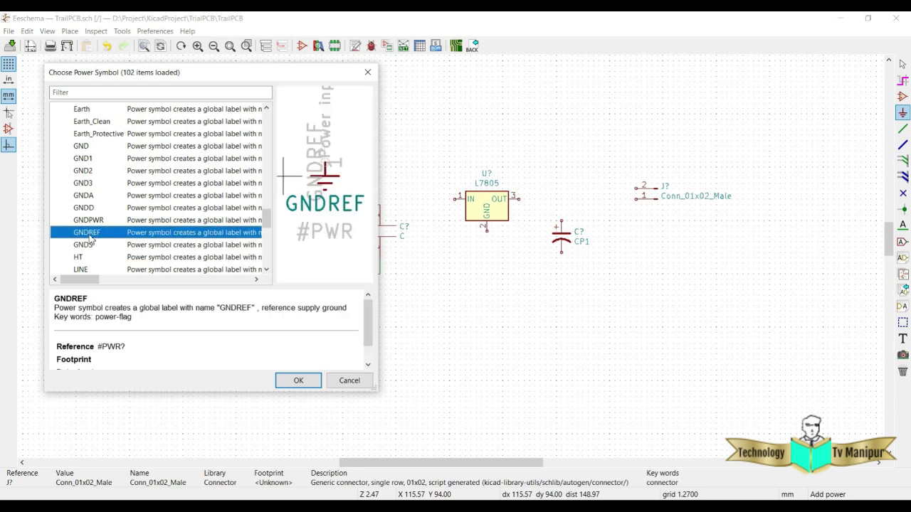
pyautogui.click(294, 381)
pyautogui.click(327, 294)
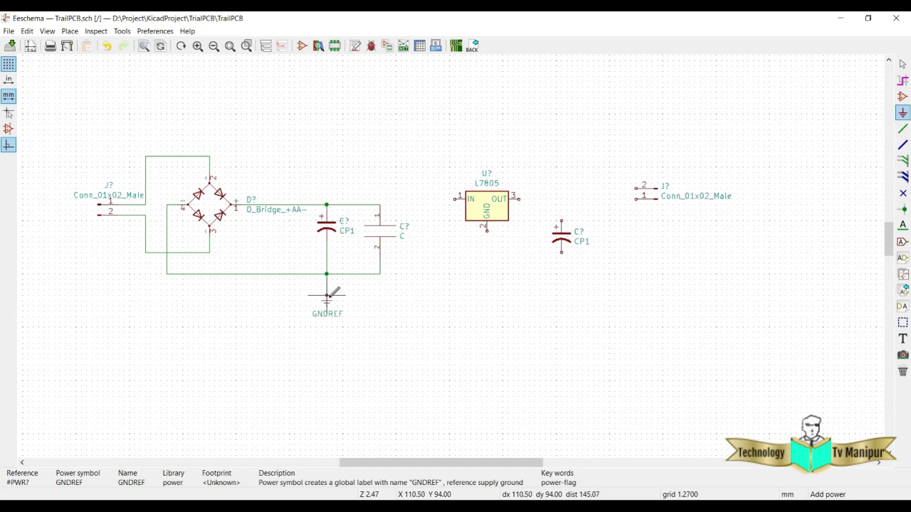
pyautogui.press('w')
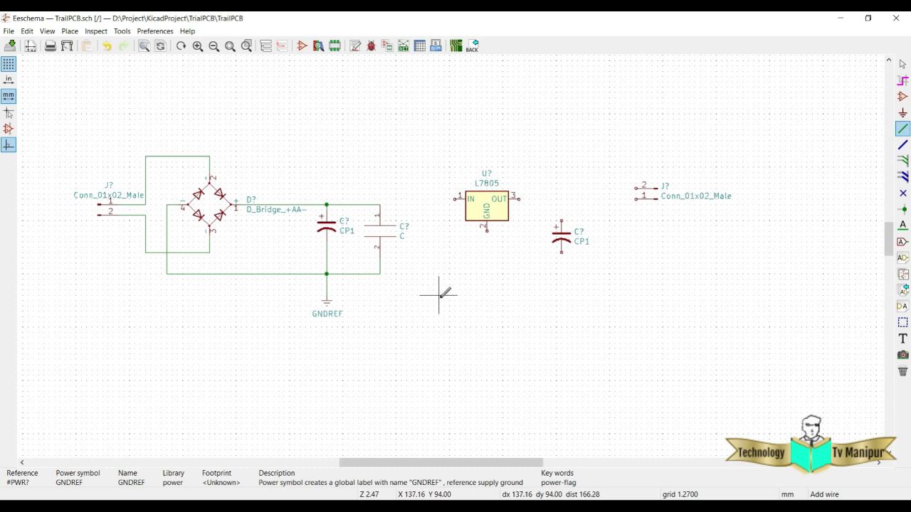
# Extend the negative line to the L7805 GND pin, the lower pin of the copied polarized capacitor and pin 1 of the copied connector.
pyautogui.click(380, 273)
pyautogui.click(487, 228)
pyautogui.click(487, 274)
pyautogui.click(561, 252)
pyautogui.click(567, 273)
pyautogui.click(625, 199)
pyautogui.click(636, 200)
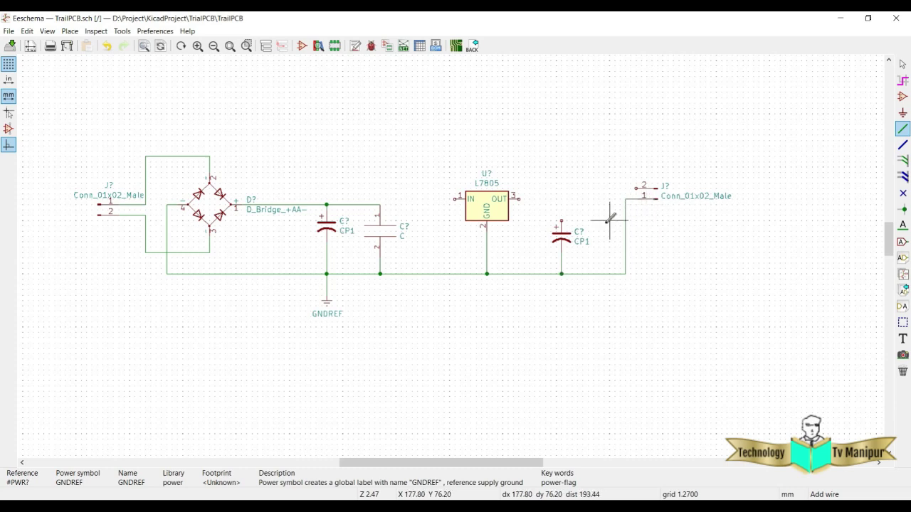
# Wire the upper pin of the pspice capacitor to the L7805 IN pin.
pyautogui.click(380, 205)
pyautogui.click(418, 199)
pyautogui.click(457, 199)
# Wire the L7805 OUT pin to the positive pin of the copied capacitor and pin 2 of the copied connector.
pyautogui.click(519, 199)
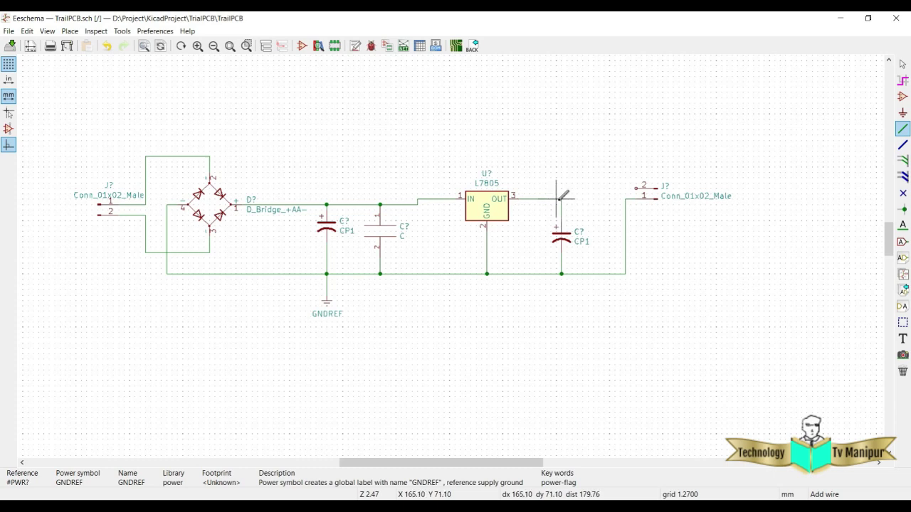
pyautogui.click(594, 189)
pyautogui.click(637, 189)
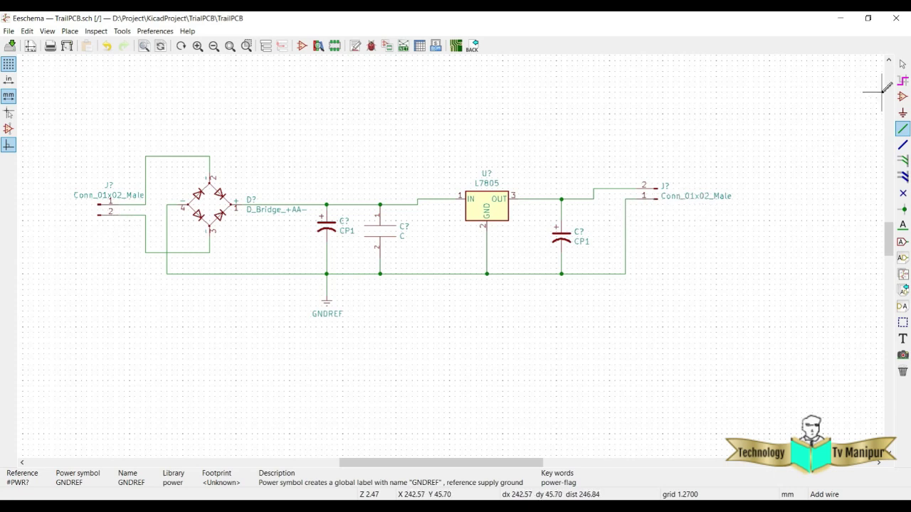
# Set the value of the connector on the regulator's output side to OUTPUT.
pyautogui.click(902, 65)
pyautogui.doubleClick(702, 198)
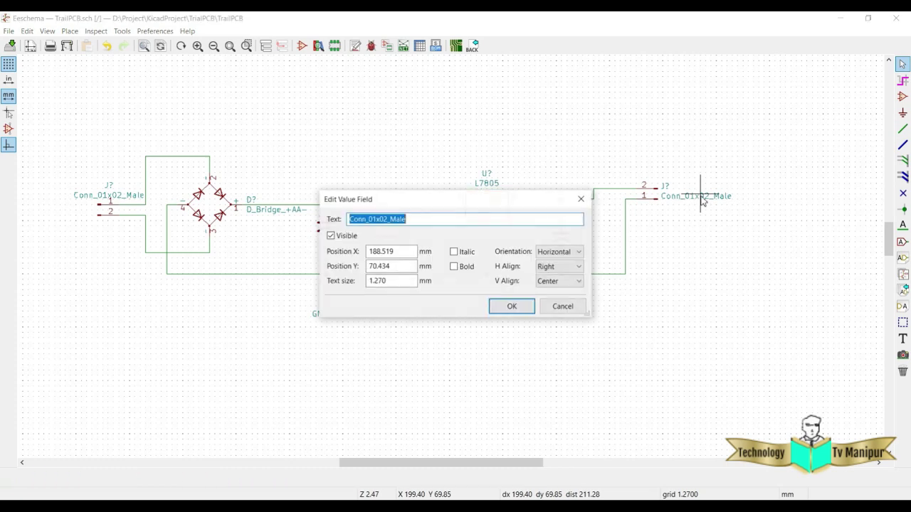
pyautogui.write('OUTPUT')
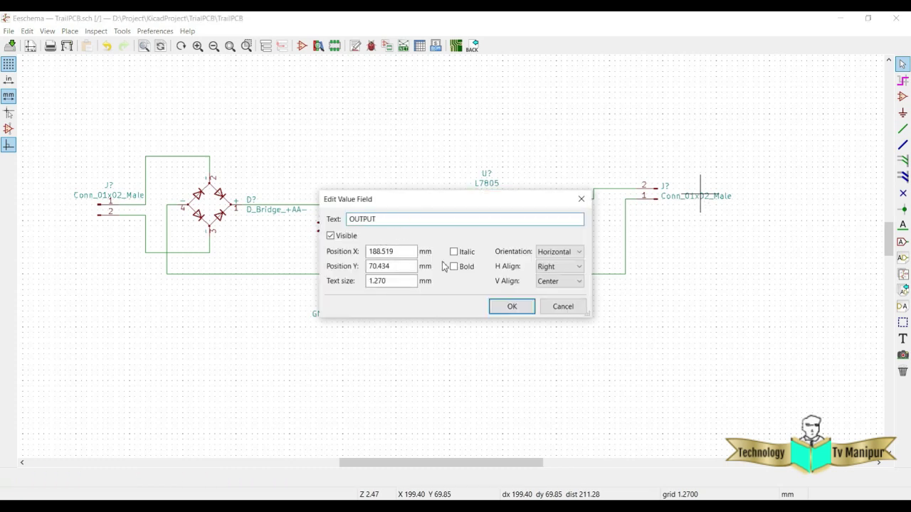
pyautogui.click(503, 306)
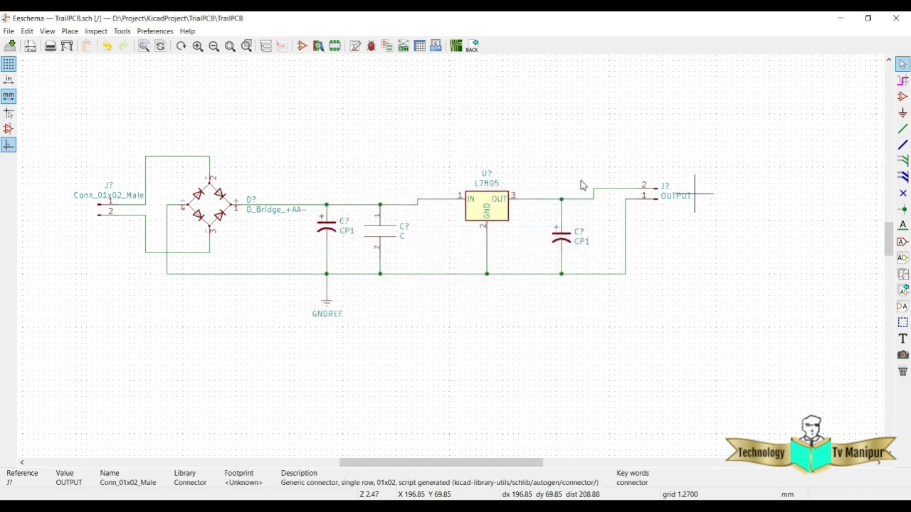
# Set the value of the connector beside the diode bridge to INPUT.
pyautogui.doubleClick(83, 200)
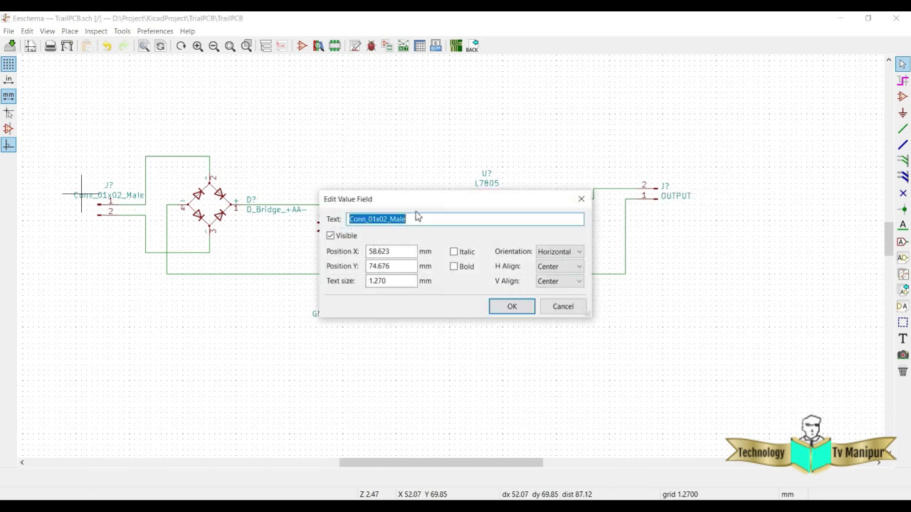
pyautogui.write('INPUT')
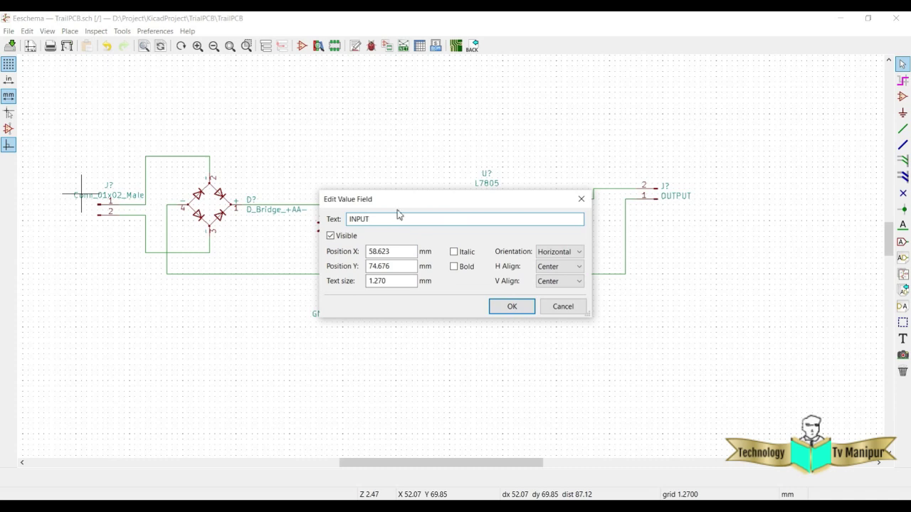
pyautogui.click(513, 307)
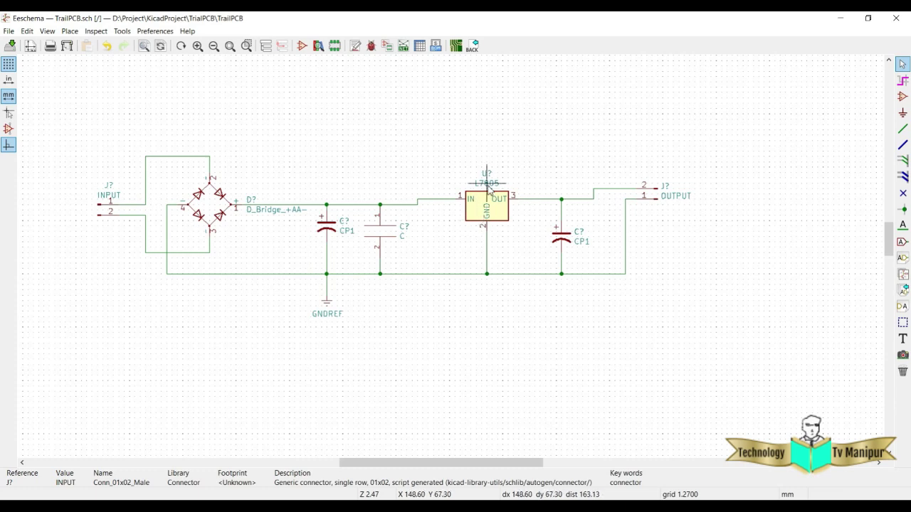
# Open the value of the polarized capacitor nearest the diode bridge for editing.
pyautogui.doubleClick(353, 234)
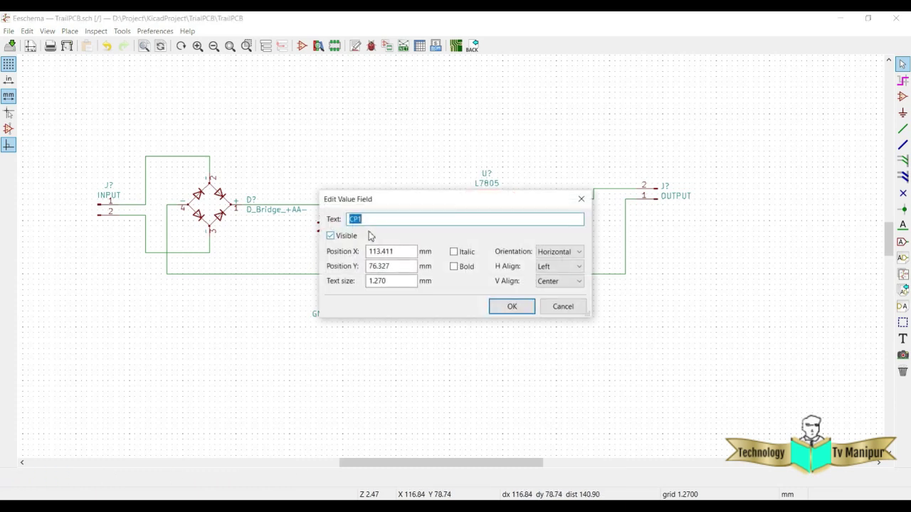
# Set the value of the polarized capacitor beside the bridge rectifier to 1000uF/50V and the adjacent capacitor to 0.1uF/50V.
pyautogui.write('10')
pyautogui.click(512, 309)
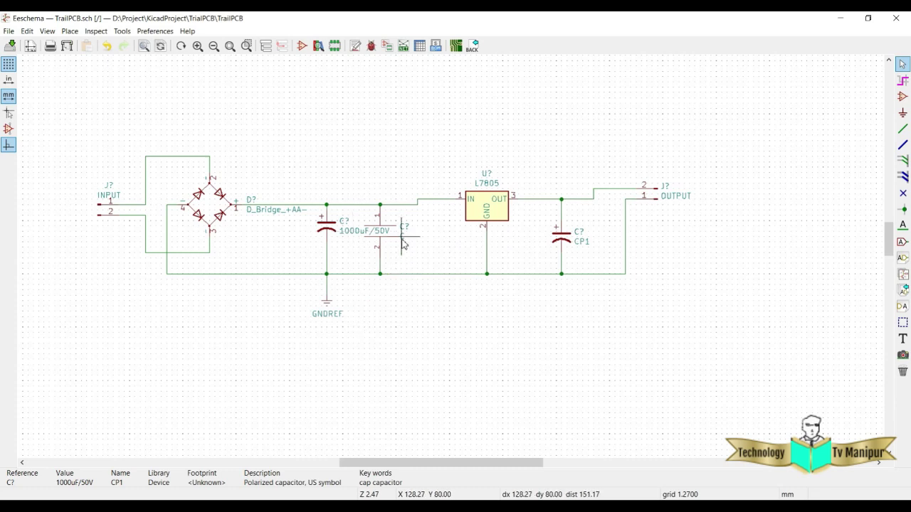
pyautogui.click(402, 242)
pyautogui.press('v')
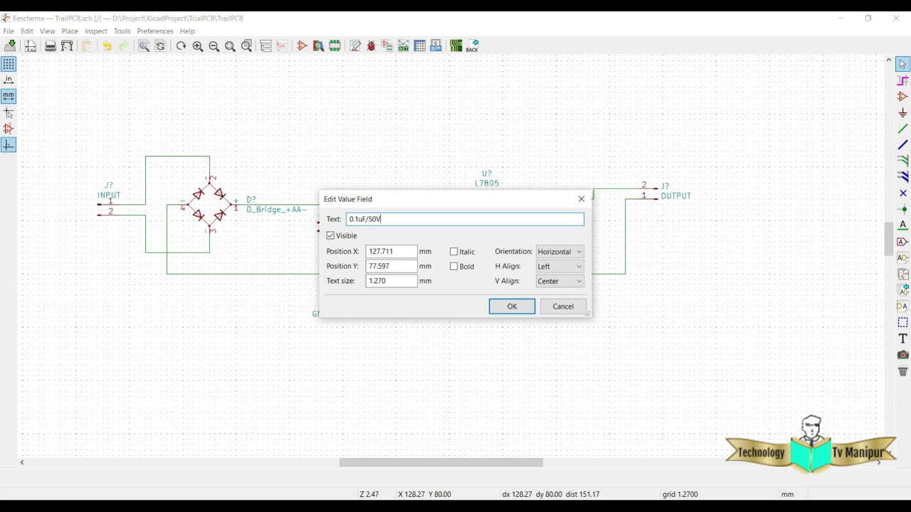
pyautogui.click(512, 307)
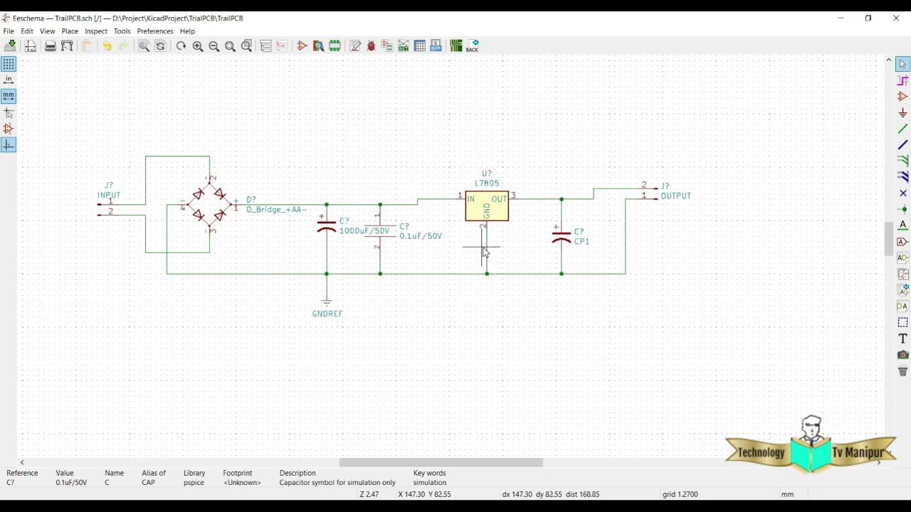
# Set the value of the polarized capacitor on the L7805 output to 470uF/16V.
pyautogui.press('v')
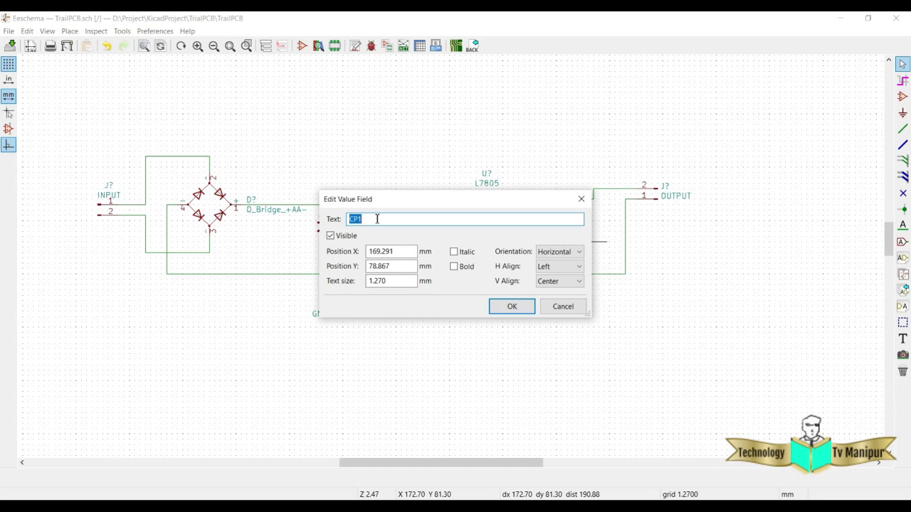
pyautogui.write('47')
pyautogui.click(516, 308)
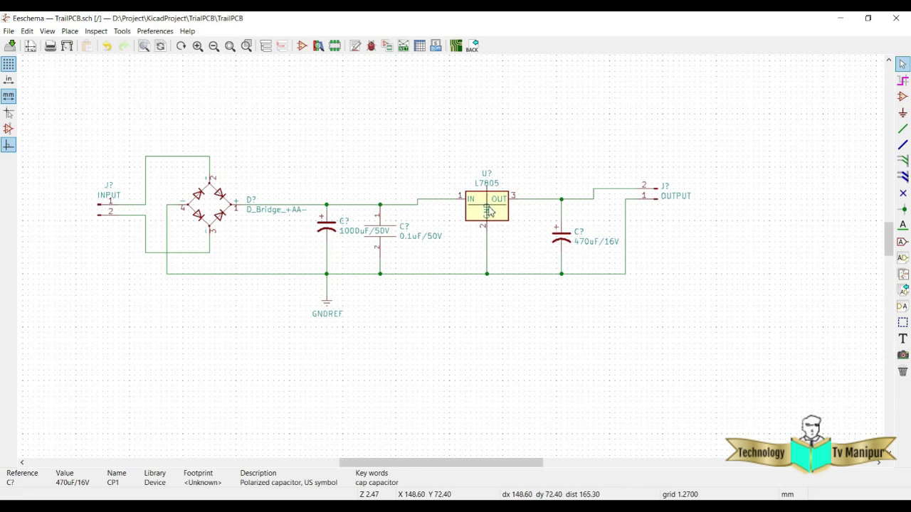
# Annotate the entire schematic, keeping existing annotations, sorting components by X position and using the first free number after 0.
pyautogui.click(355, 47)
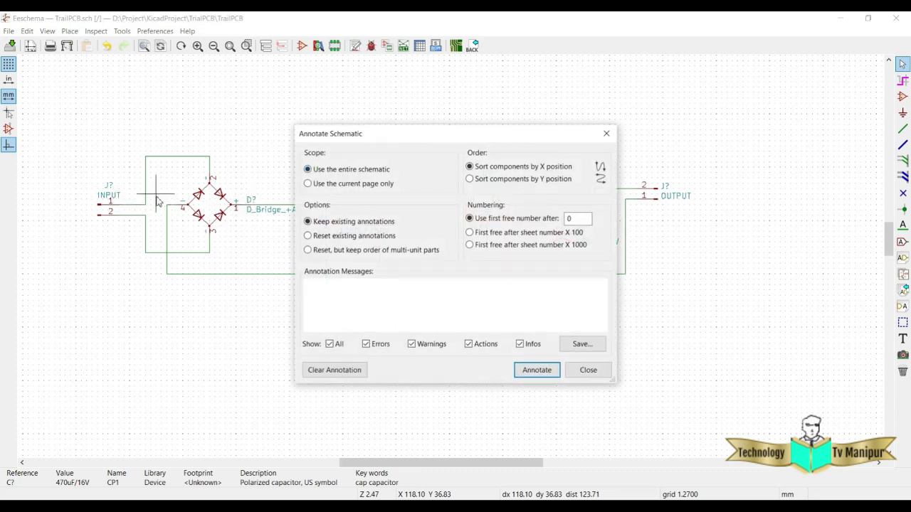
pyautogui.moveTo(467, 138)
pyautogui.mouseDown()
pyautogui.moveTo(619, 100)
pyautogui.moveTo(600, 100)
pyautogui.moveTo(648, 105)
pyautogui.mouseUp()
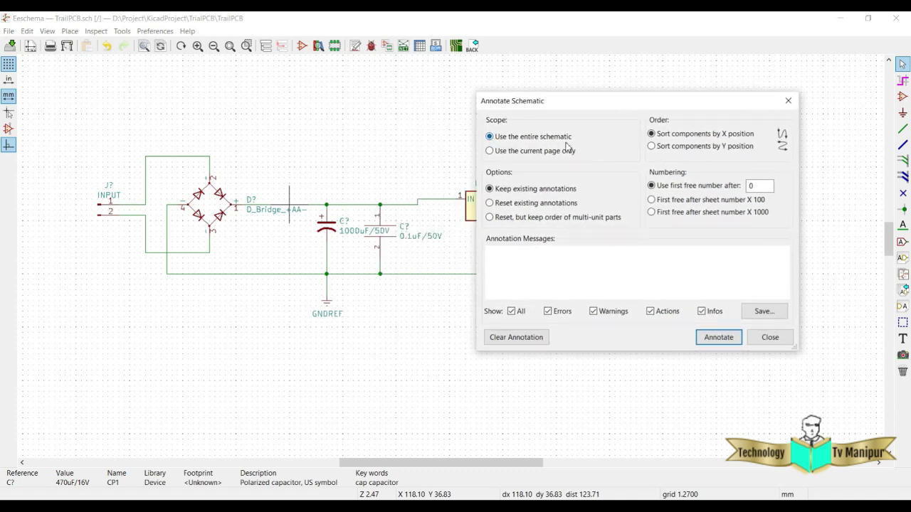
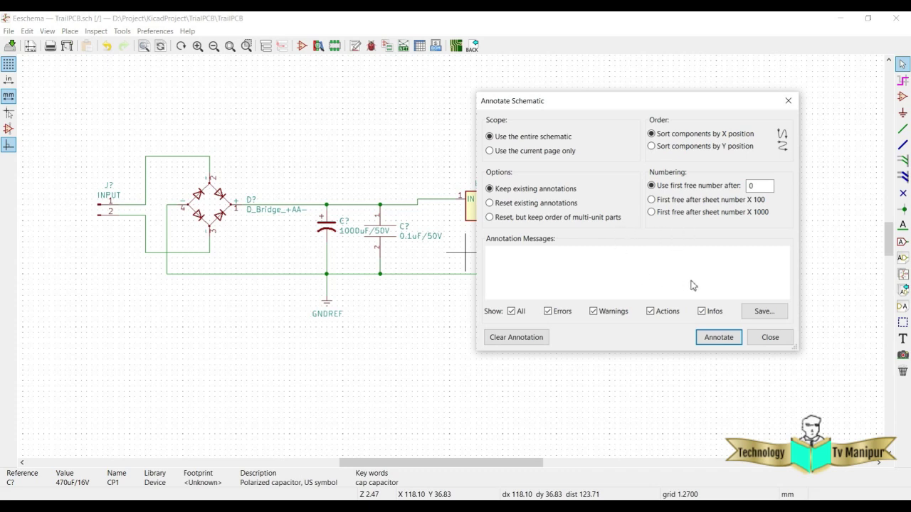
pyautogui.click(718, 339)
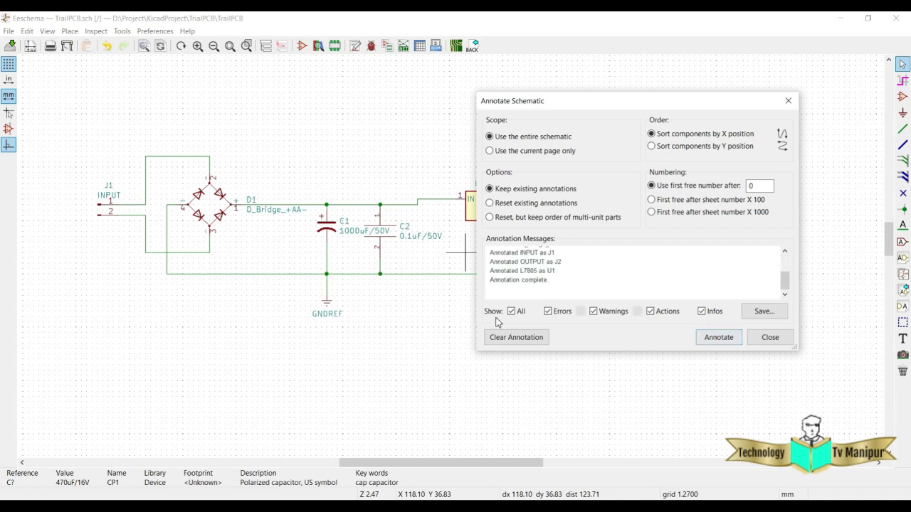
pyautogui.click(770, 338)
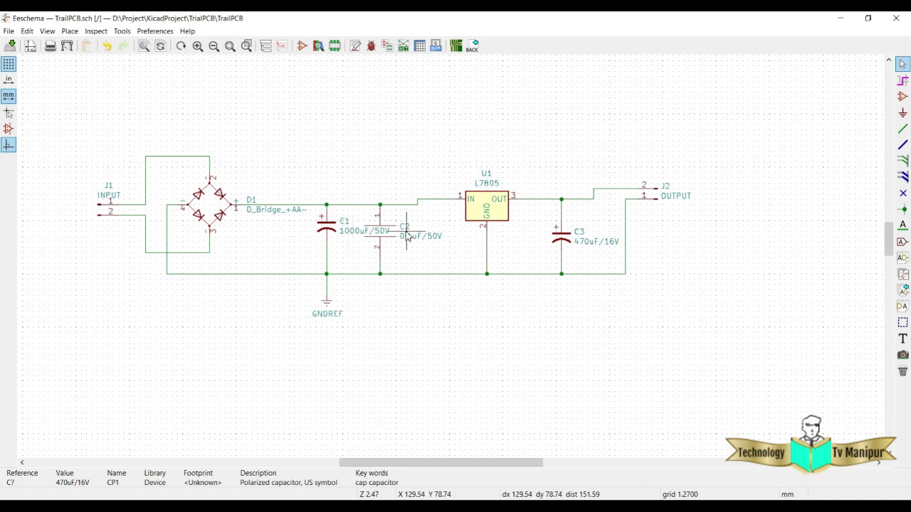
pyautogui.click(489, 208)
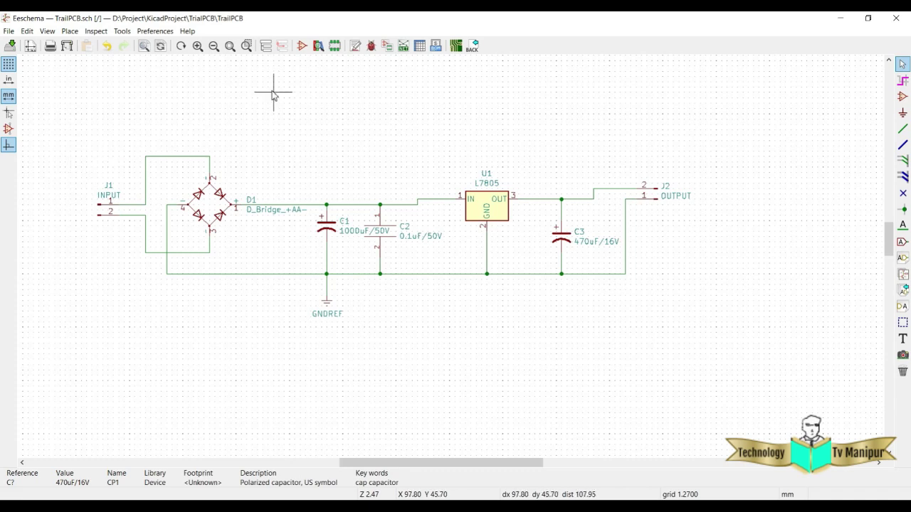
# Open footprint assignment and select CP_Radial_D18.0mm_P7.50mm in the Capacitor_THT library.
pyautogui.click(388, 51)
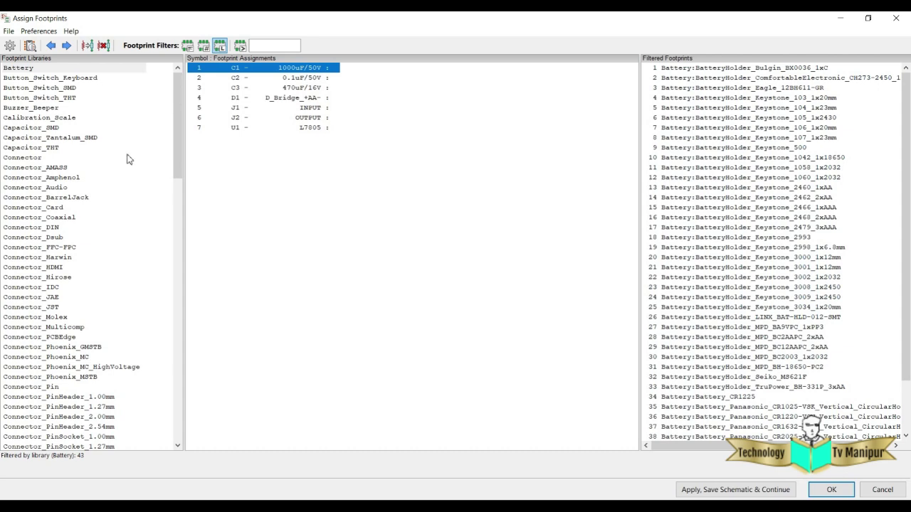
pyautogui.click(30, 148)
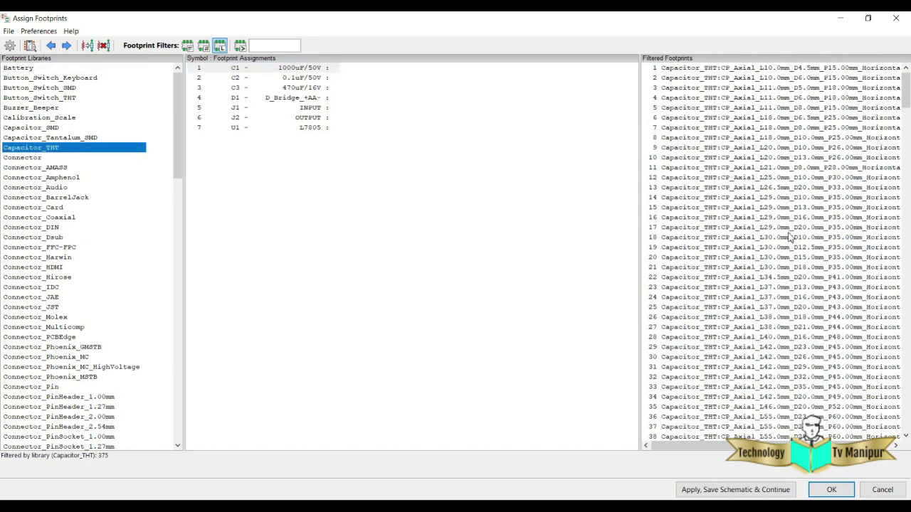
pyautogui.scroll(-4, 740, 242)
pyautogui.scroll(-11, 741, 242)
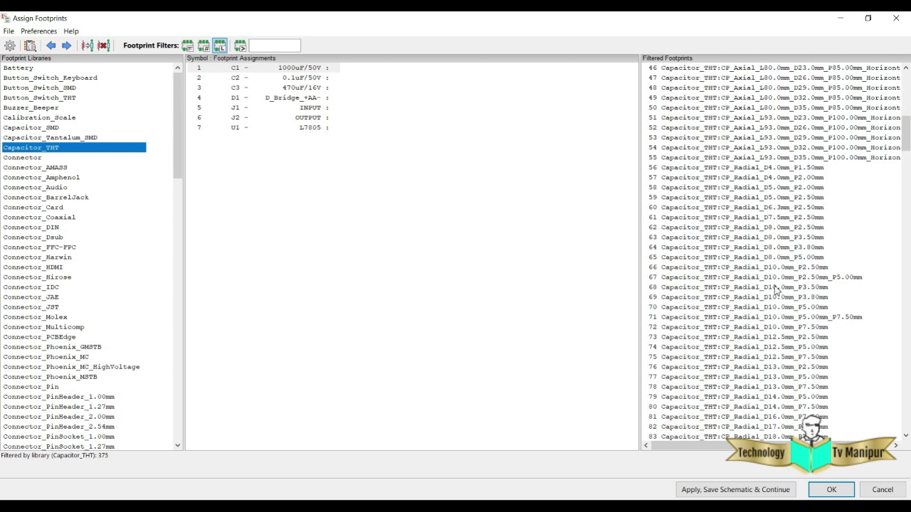
pyautogui.scroll(-2, 769, 326)
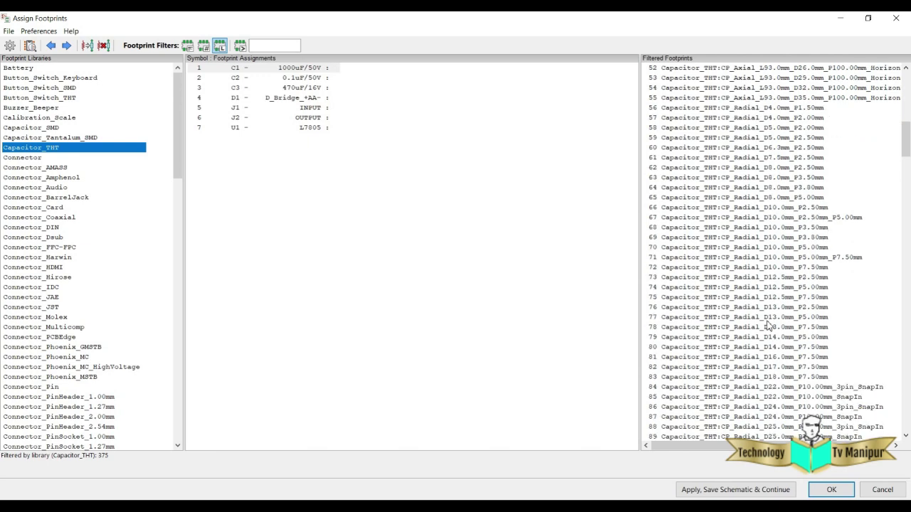
pyautogui.click(770, 377)
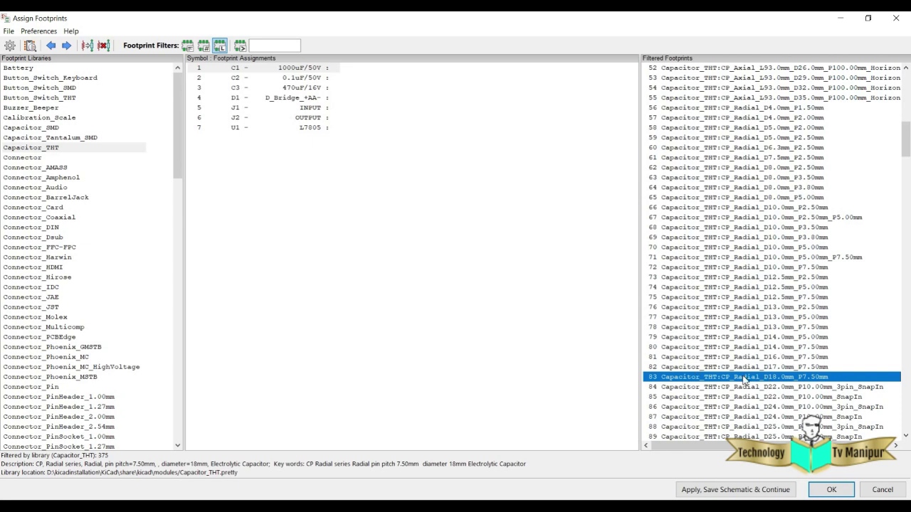
# Preview the CP_Radial_D18.0mm_P7.50mm footprint and inspect its 3D model from different angles.
pyautogui.rightClick(743, 377)
pyautogui.click(776, 383)
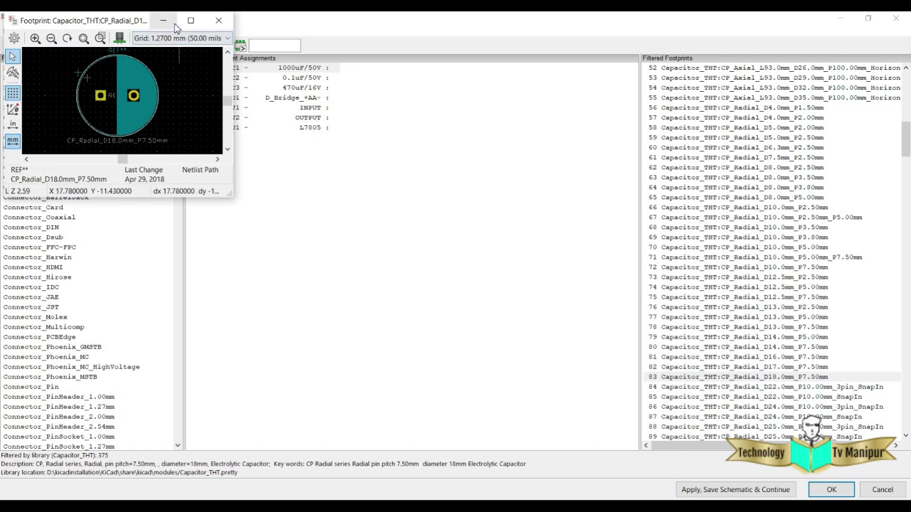
pyautogui.moveTo(231, 195); pyautogui.dragTo(445, 298)
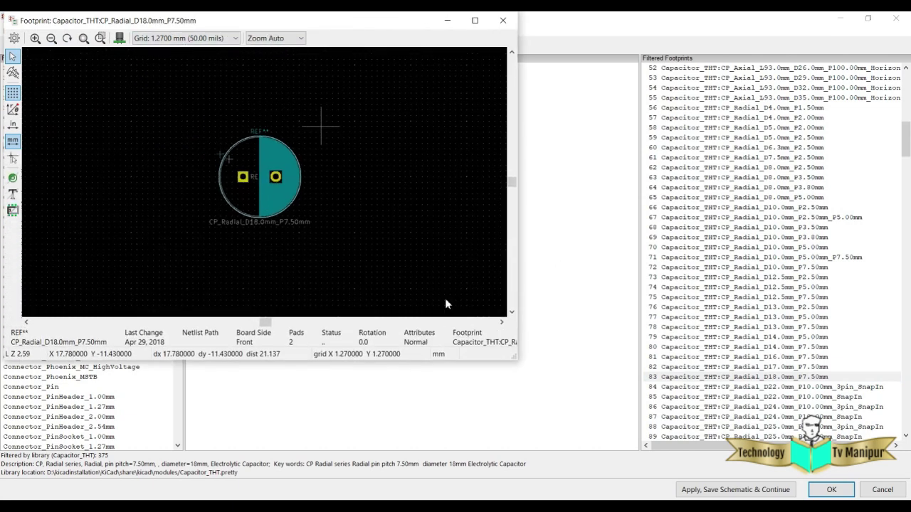
pyautogui.click(119, 38)
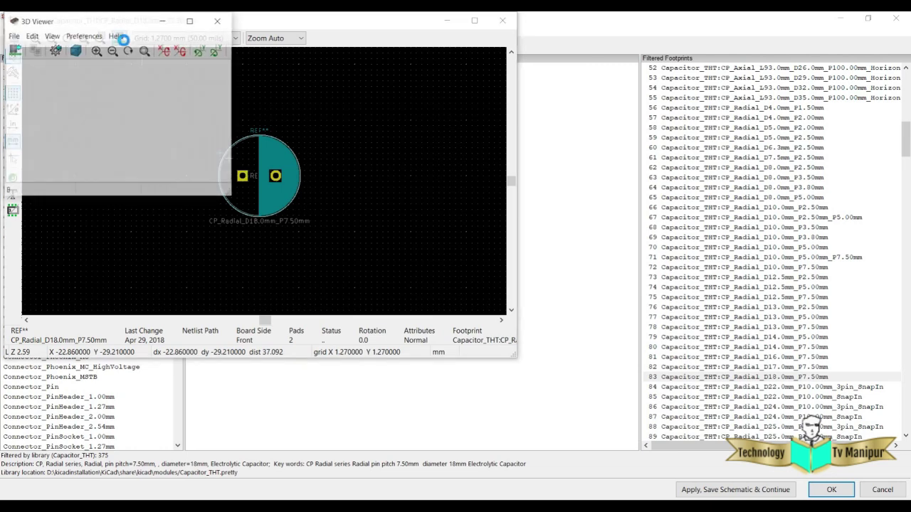
pyautogui.moveTo(151, 138); pyautogui.dragTo(61, 139)
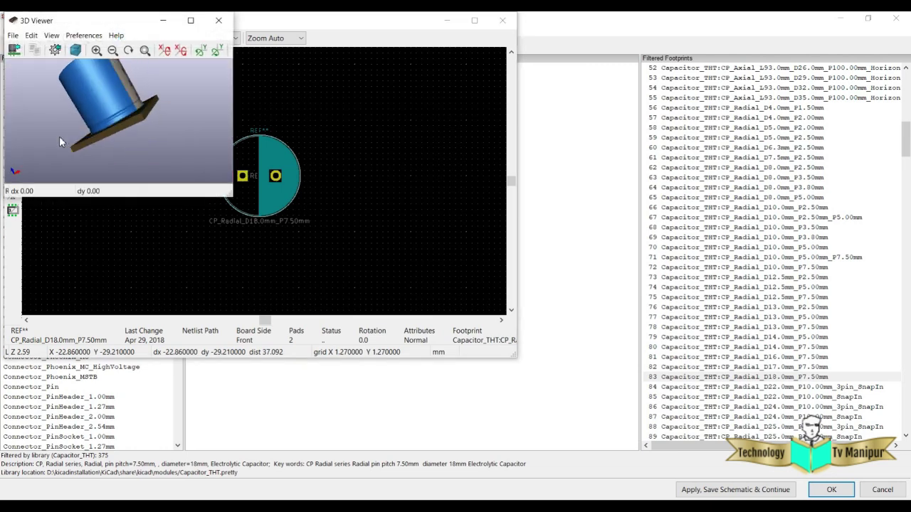
pyautogui.click(219, 21)
pyautogui.click(120, 39)
pyautogui.moveTo(164, 143); pyautogui.dragTo(182, 131)
pyautogui.click(219, 21)
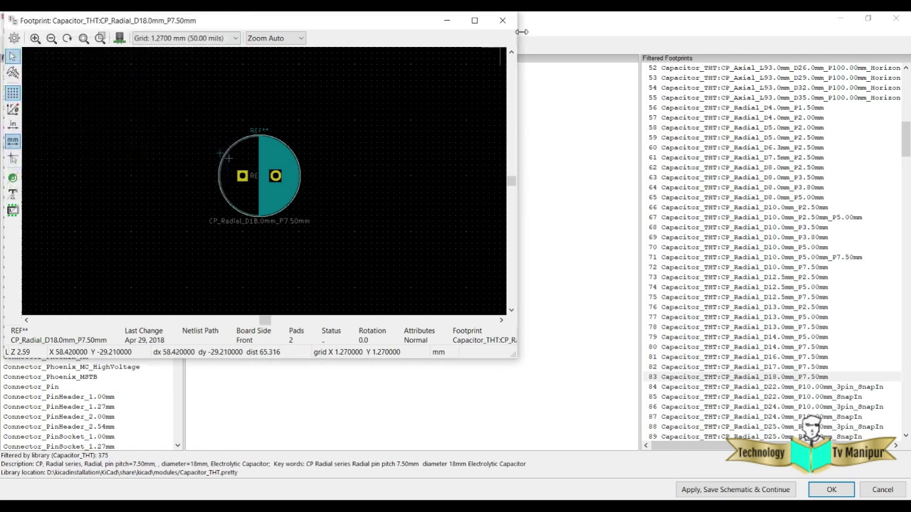
pyautogui.click(503, 21)
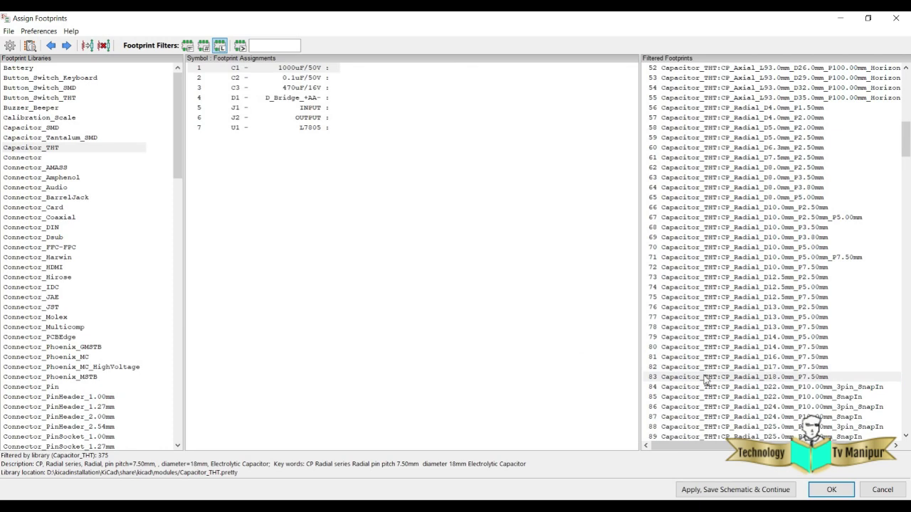
# Assign Capacitor_THT:CP_Radial_D22.0mm_P10.00mm_3pin_SnapIn to C1 and Capacitor_SMD:C_0805_2012Metric to C2.
pyautogui.click(304, 70)
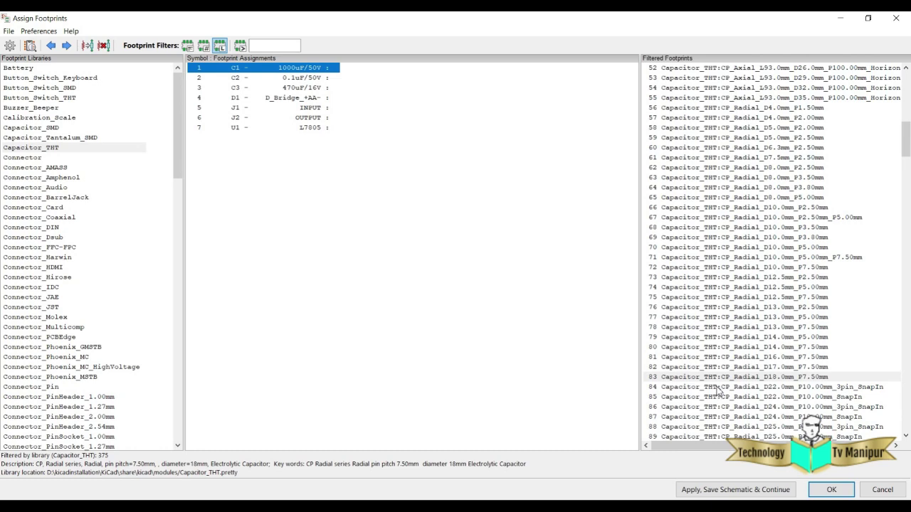
pyautogui.doubleClick(717, 388)
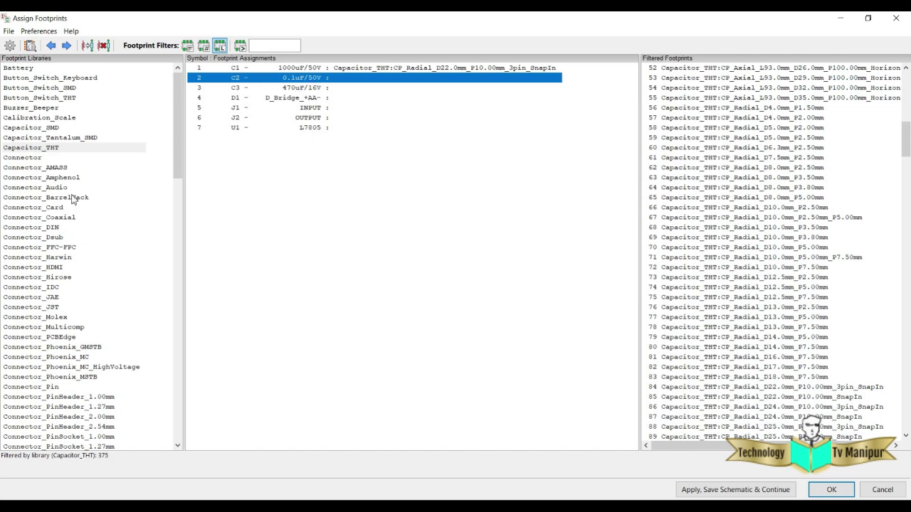
pyautogui.click(40, 128)
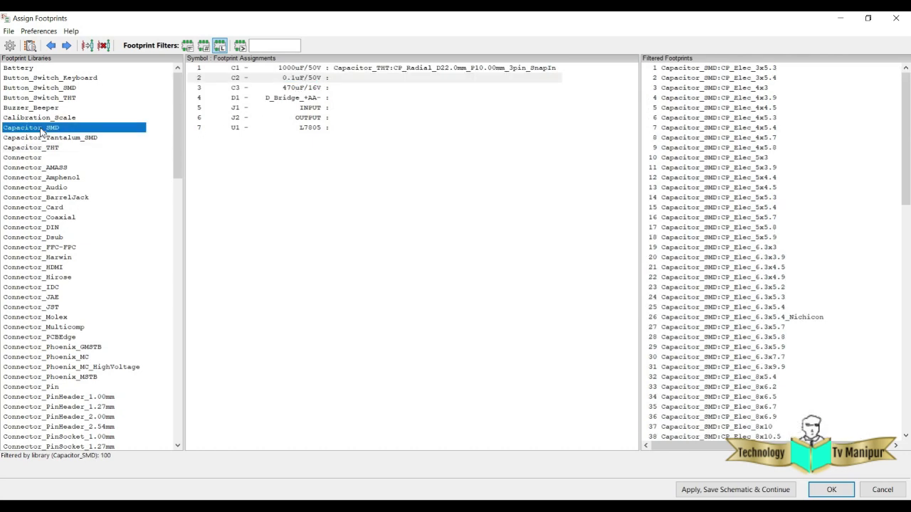
pyautogui.scroll(-10, 733, 318)
pyautogui.scroll(-4, 733, 318)
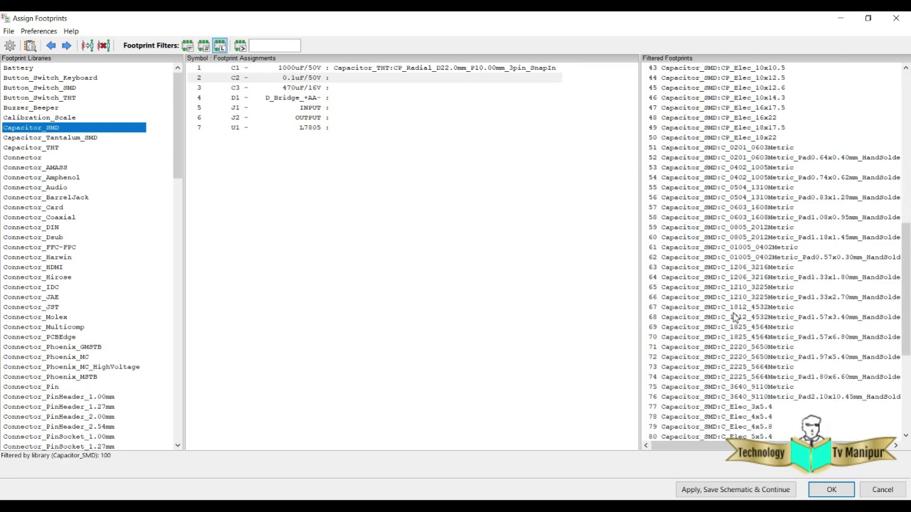
pyautogui.doubleClick(752, 227)
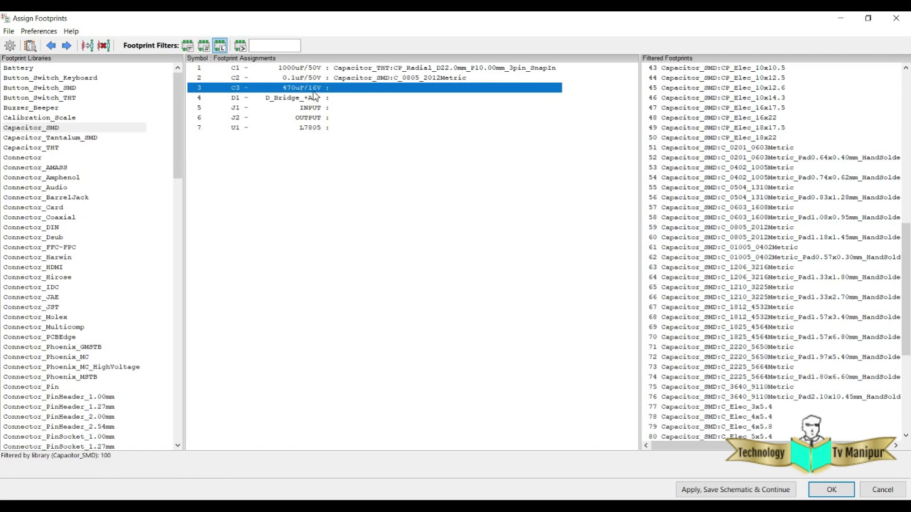
# Assign the Capacitor_THT footprint CP_Radial_Tantal_D10.5mm_P5.00mm to C3.
pyautogui.click(52, 148)
pyautogui.scroll(-19, 722, 343)
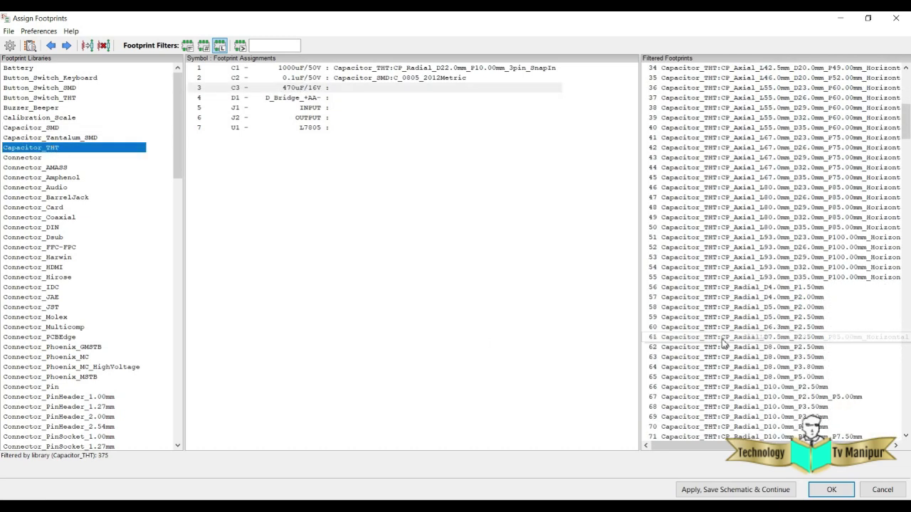
pyautogui.scroll(-20, 722, 343)
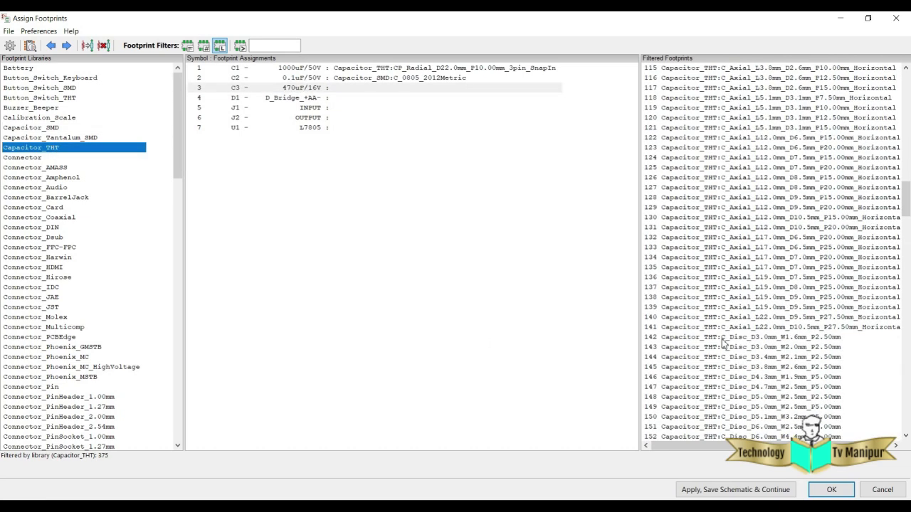
pyautogui.scroll(13, 723, 343)
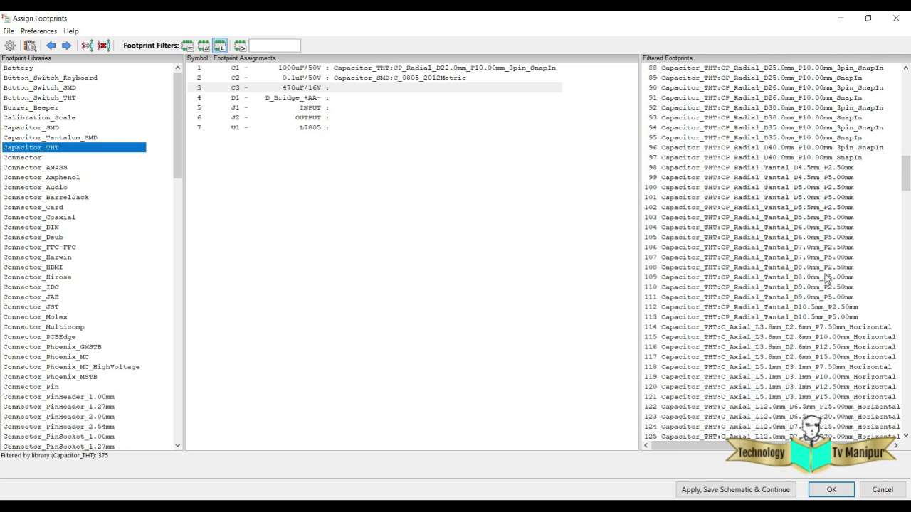
pyautogui.click(798, 318)
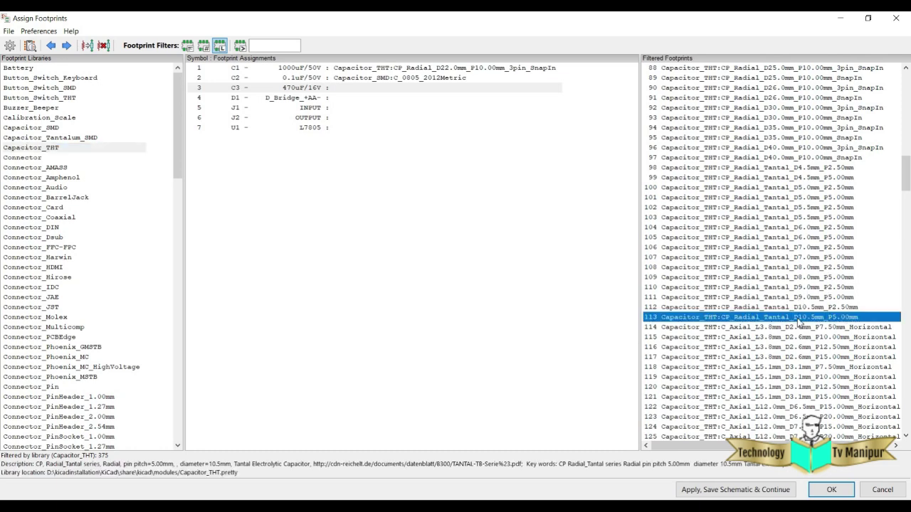
pyautogui.doubleClick(799, 318)
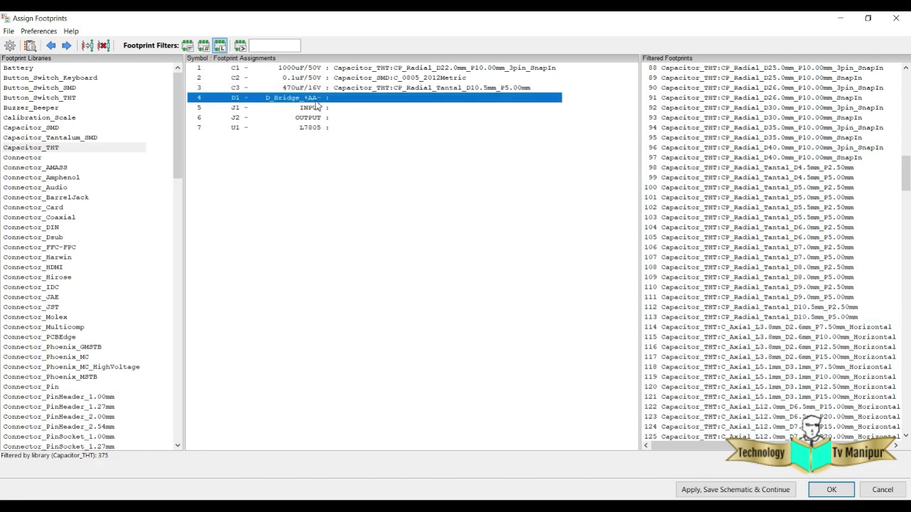
# Assign the Diode_THT footprint Diode_Bridge_Vishay_KBL to the bridge rectifier D1.
pyautogui.scroll(-12, 57, 204)
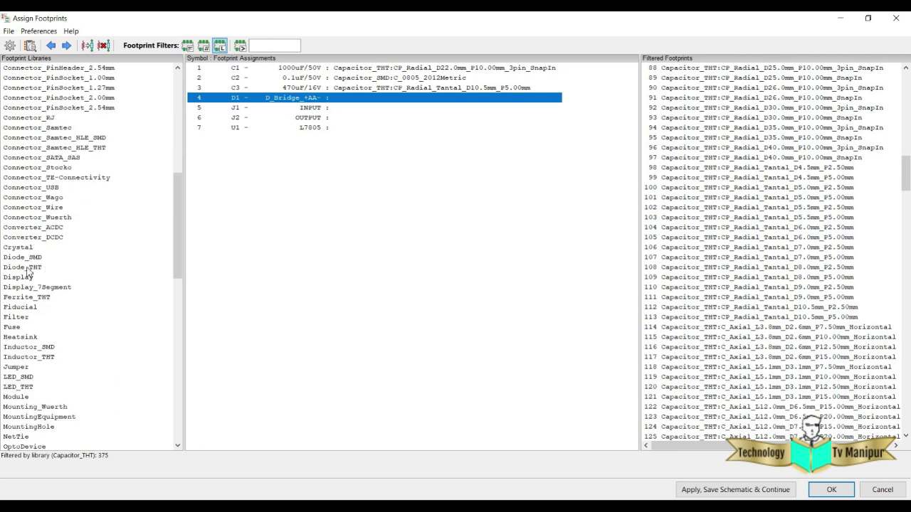
pyautogui.click(28, 269)
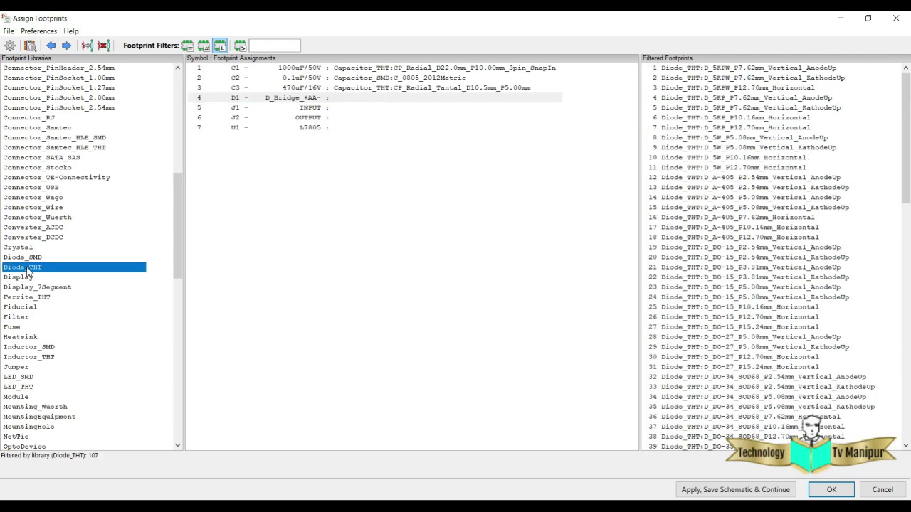
pyautogui.scroll(-6, 744, 316)
pyautogui.scroll(-15, 744, 317)
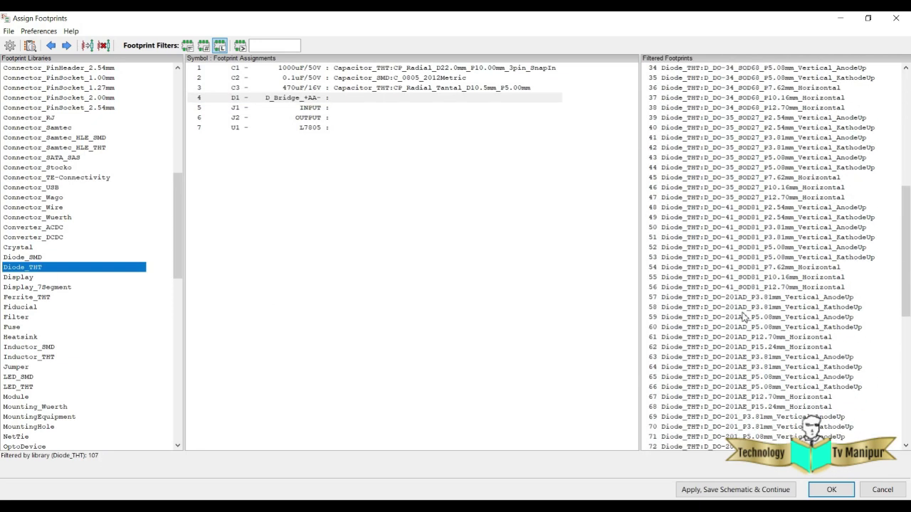
pyautogui.scroll(-2, 744, 316)
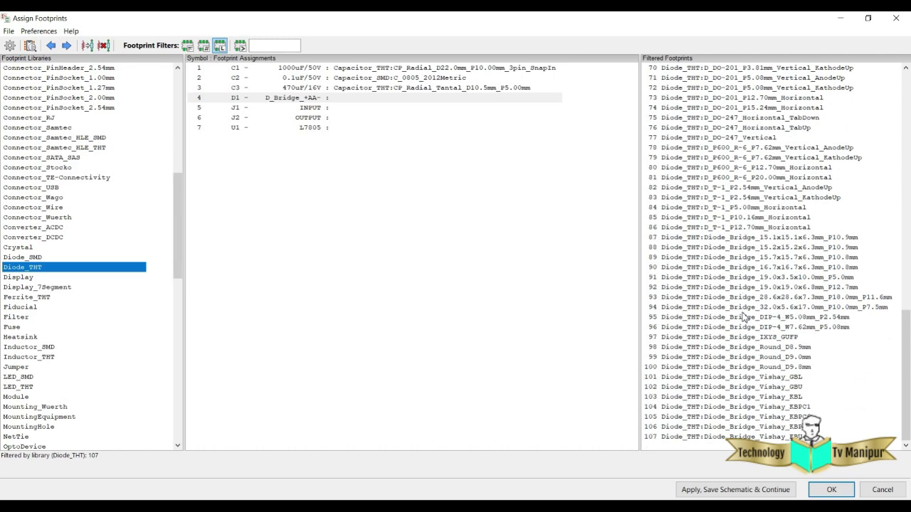
pyautogui.doubleClick(755, 402)
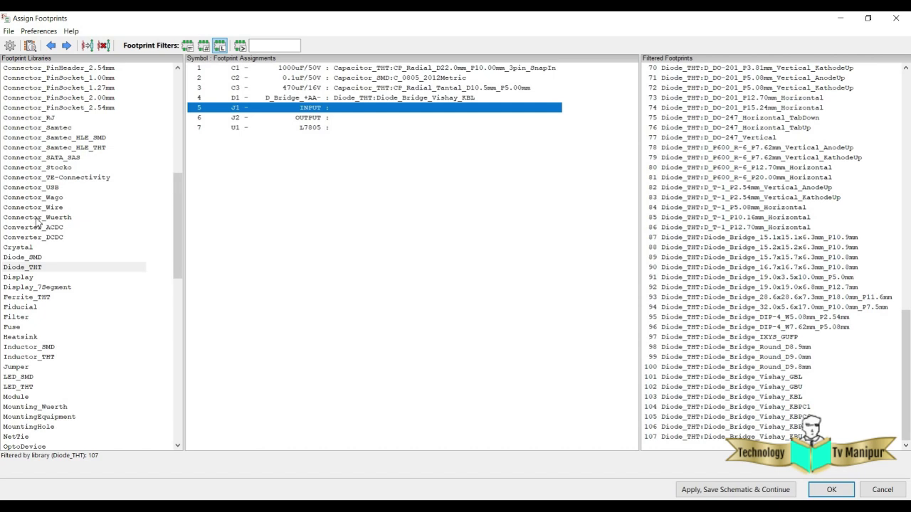
pyautogui.click(39, 198)
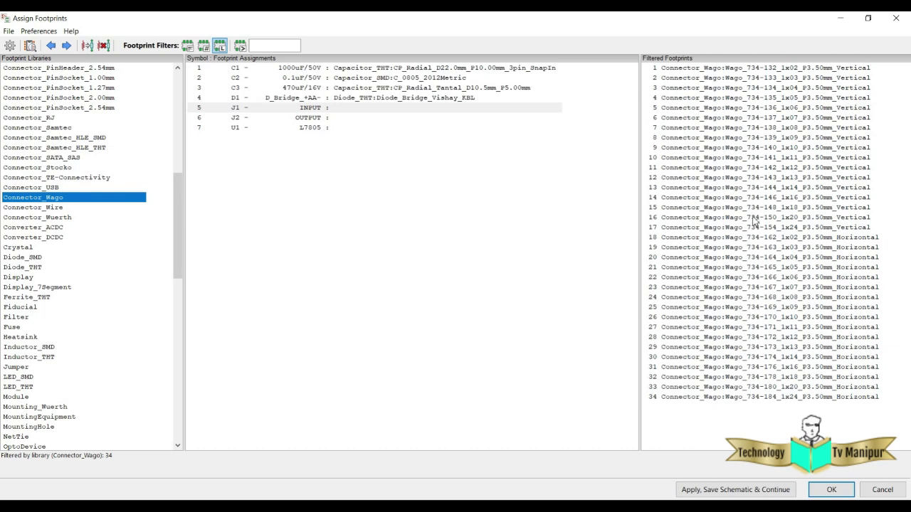
pyautogui.click(46, 218)
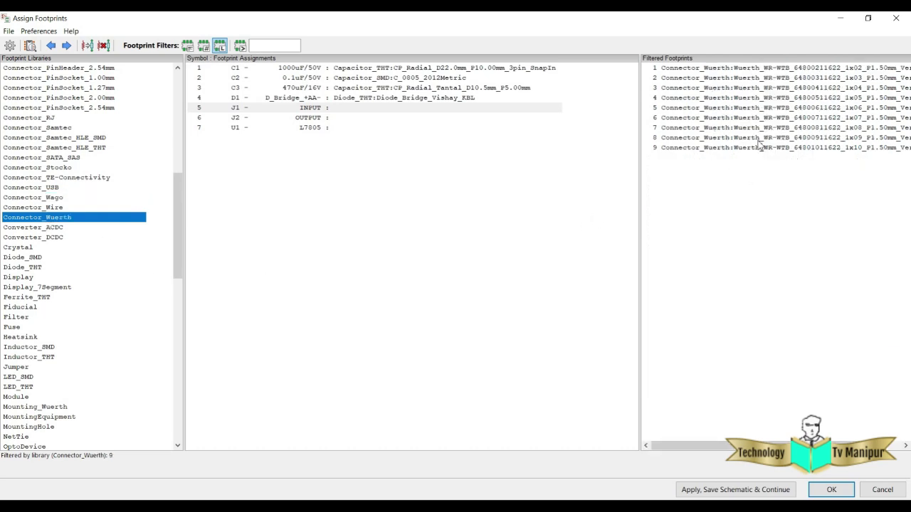
pyautogui.doubleClick(823, 68)
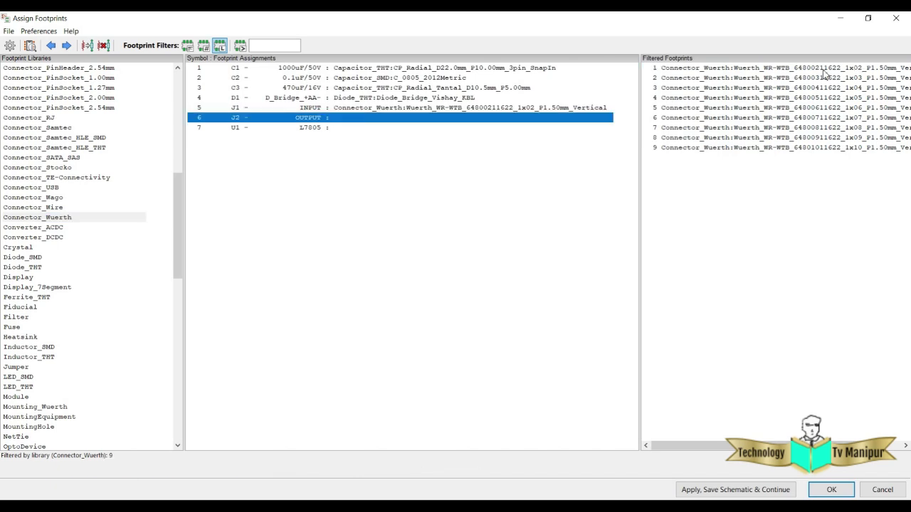
pyautogui.doubleClick(820, 69)
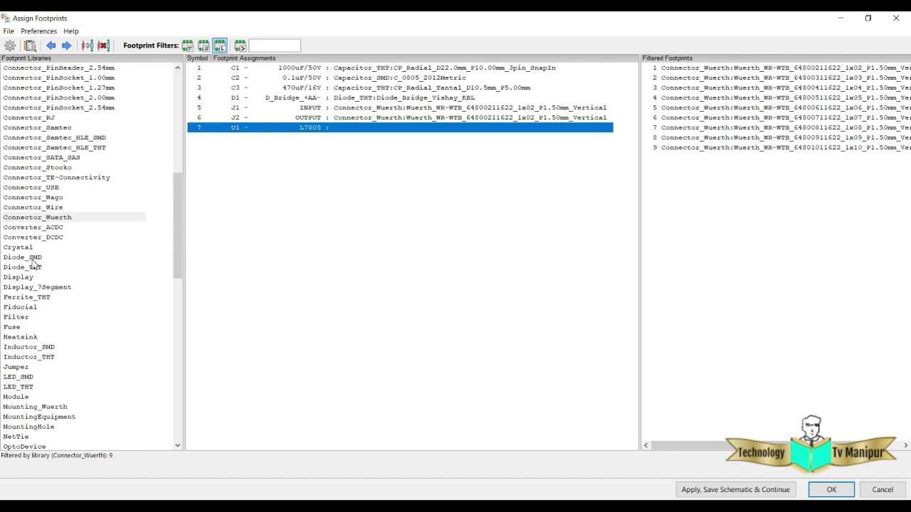
# Browse the Package_DIP footprint library for a package suitable for the L7805 regulator U1.
pyautogui.scroll(-3, 32, 262)
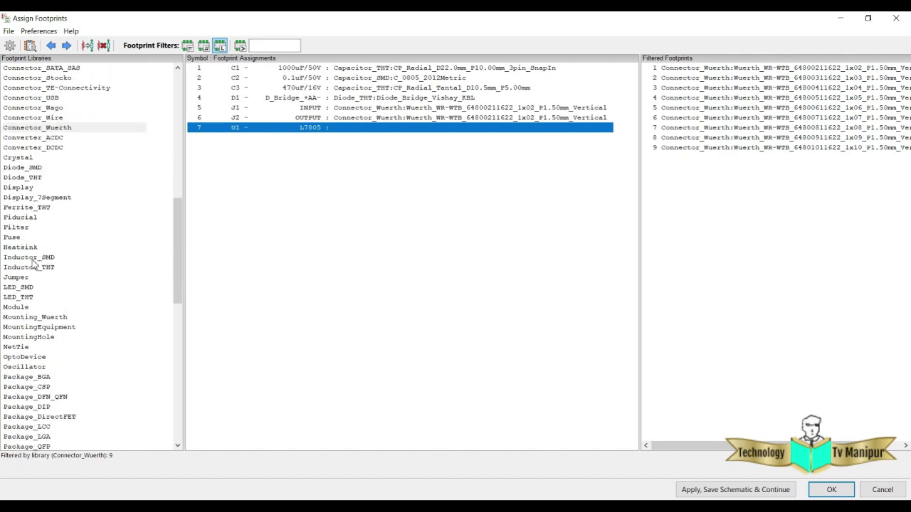
pyautogui.scroll(-3, 32, 263)
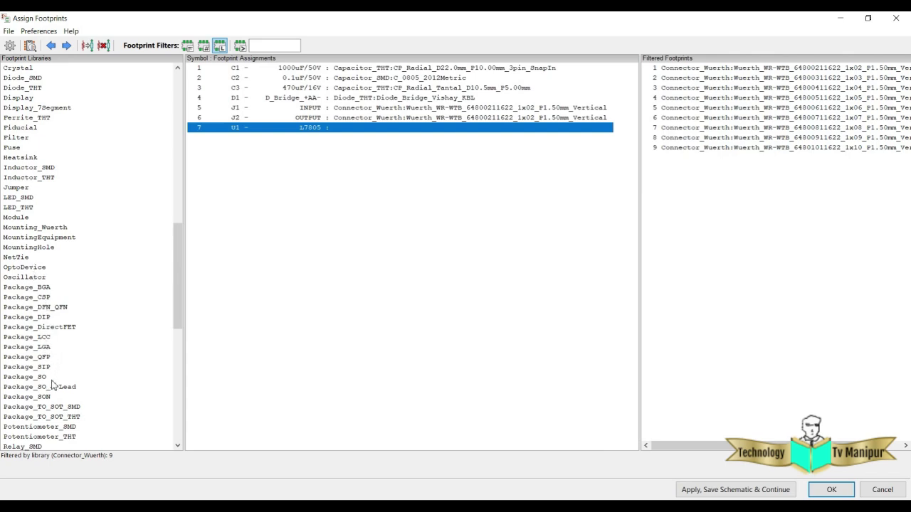
pyautogui.scroll(-2, 47, 384)
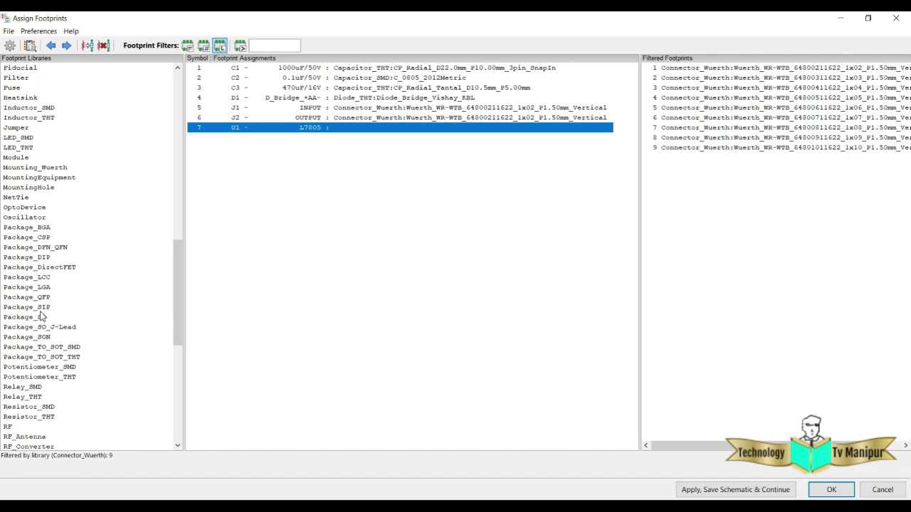
pyautogui.click(43, 260)
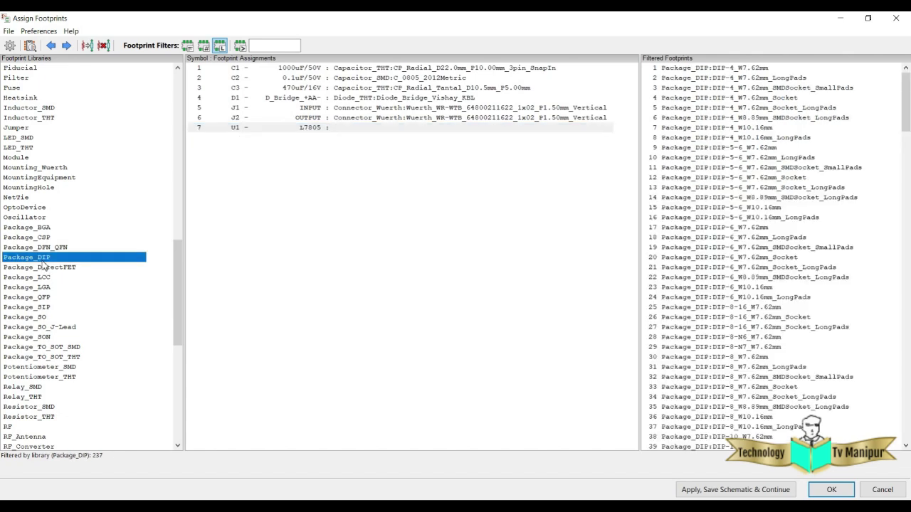
pyautogui.scroll(-20, 714, 287)
pyautogui.scroll(-20, 715, 287)
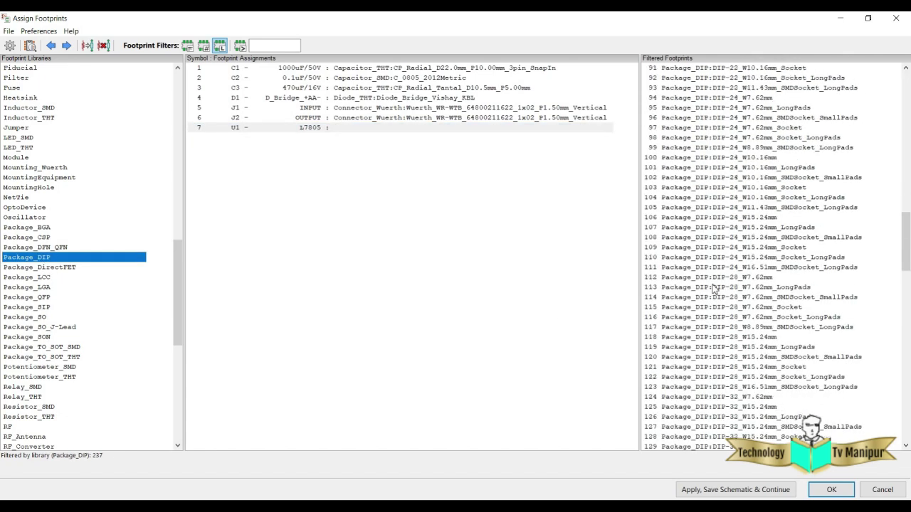
pyautogui.scroll(-10, 715, 287)
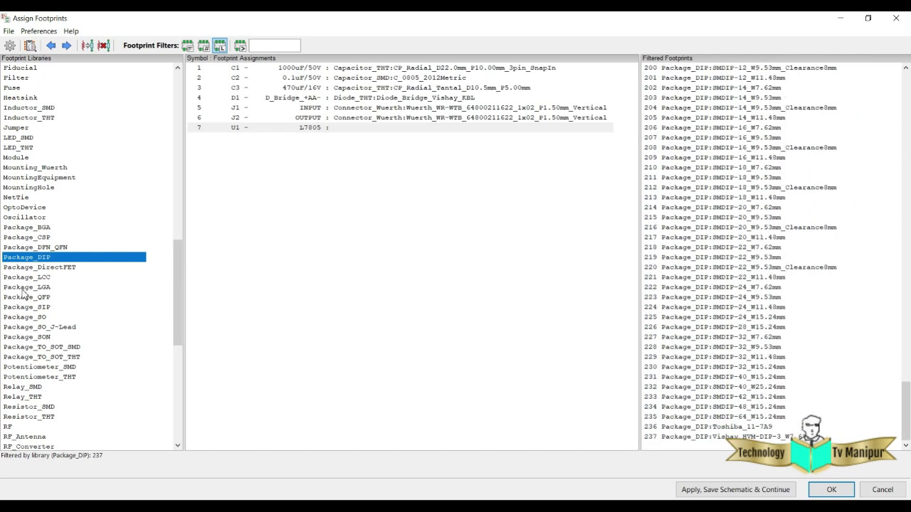
# Assign Package_TO_SOT_THT:TO-220-3_Vertical to U1, then save all footprint assignments to the schematic and finish the assignment.
pyautogui.click(41, 357)
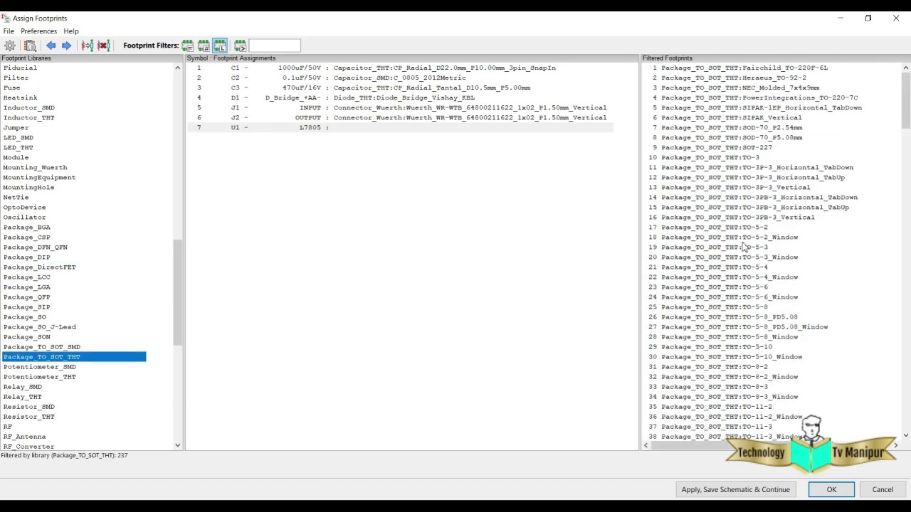
pyautogui.scroll(-3, 743, 263)
pyautogui.scroll(-20, 743, 269)
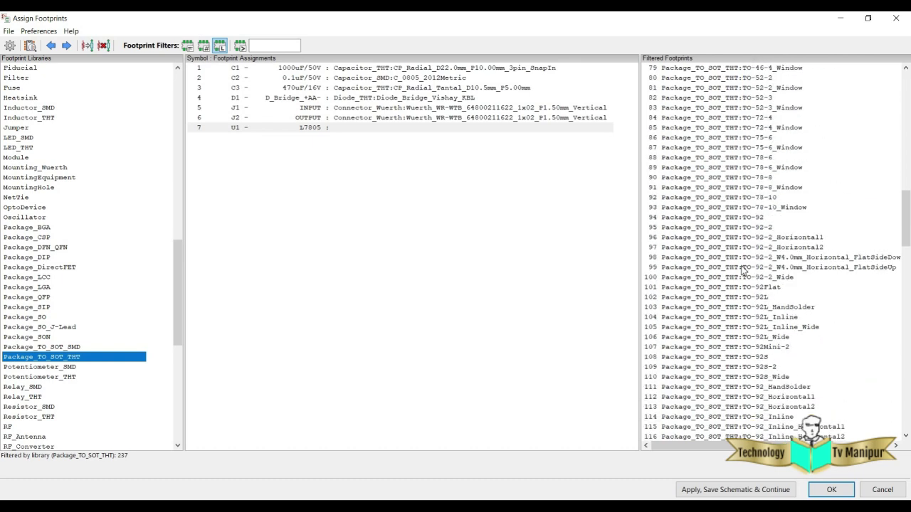
pyautogui.scroll(-11, 743, 268)
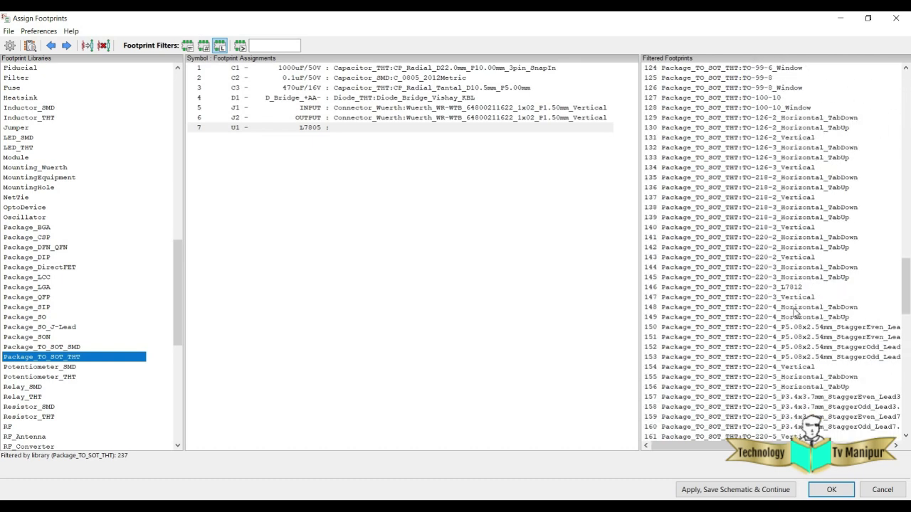
pyautogui.click(756, 299)
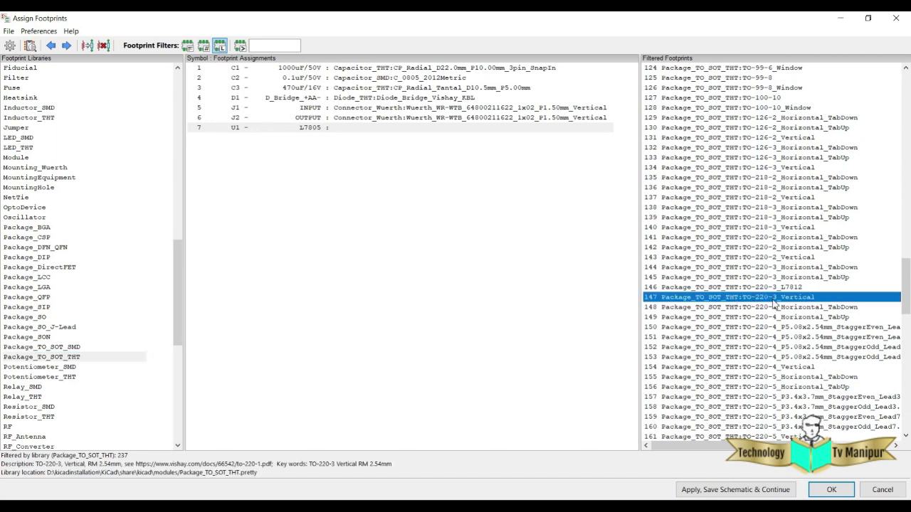
pyautogui.doubleClick(774, 304)
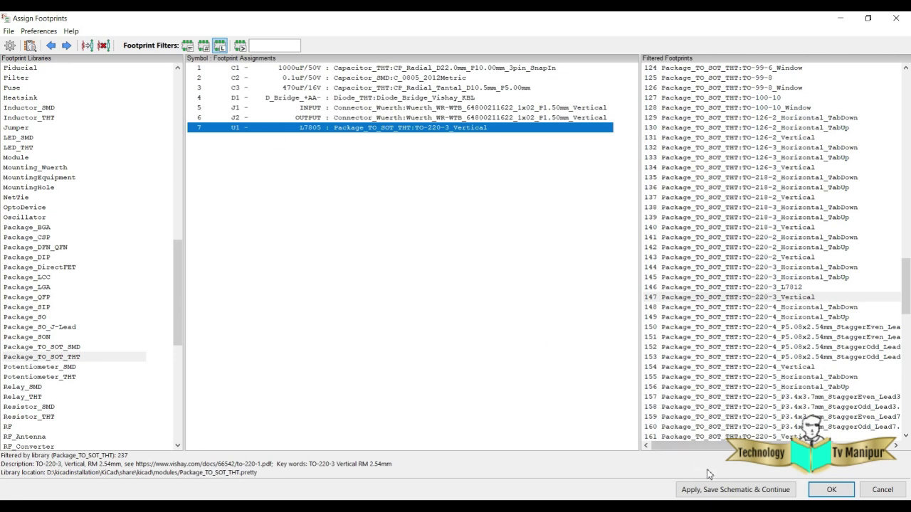
pyautogui.click(737, 491)
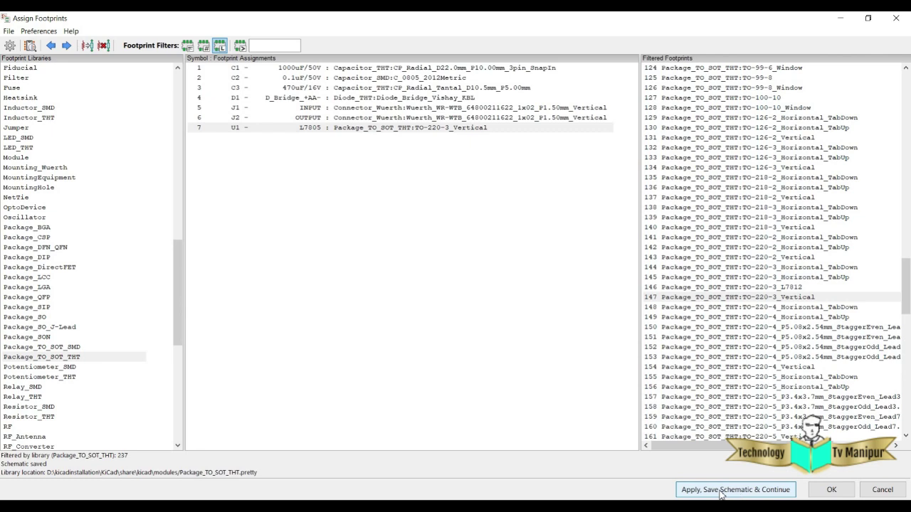
pyautogui.click(831, 490)
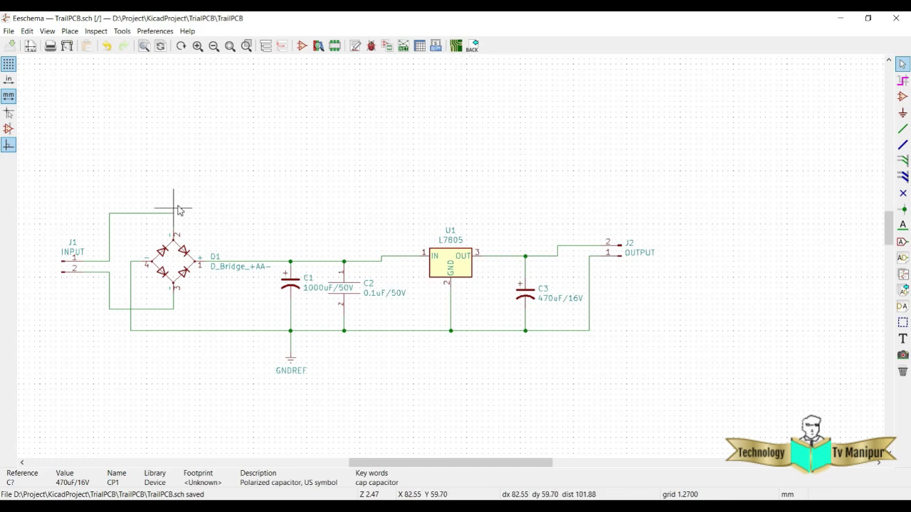
# Generate a bill of materials from the schematic with the bom_csv_grouped_by_value plugin and close the Bill of Material dialog.
pyautogui.click(436, 46)
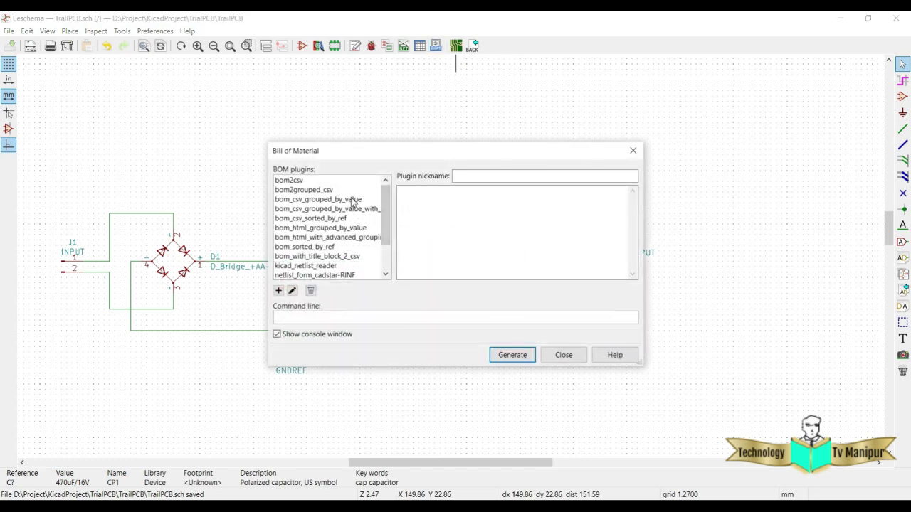
pyautogui.click(353, 200)
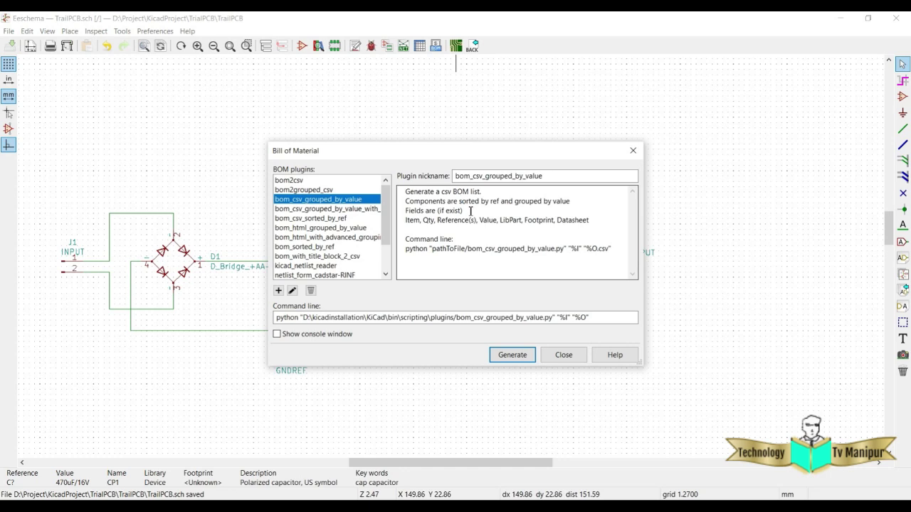
pyautogui.click(511, 362)
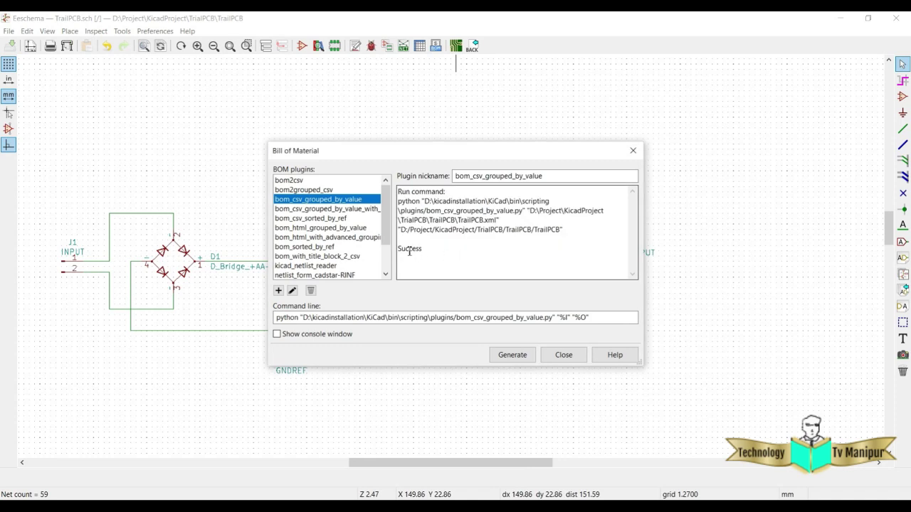
pyautogui.moveTo(536, 232); pyautogui.dragTo(556, 232)
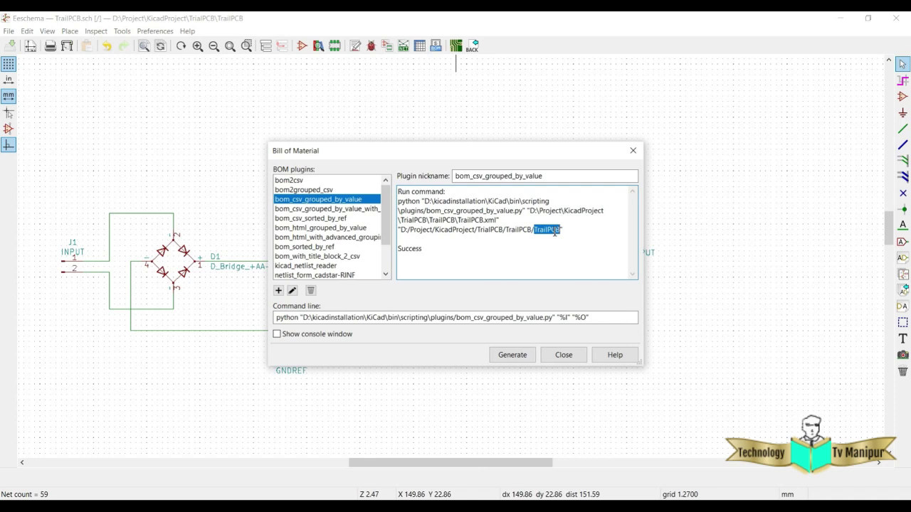
pyautogui.click(562, 356)
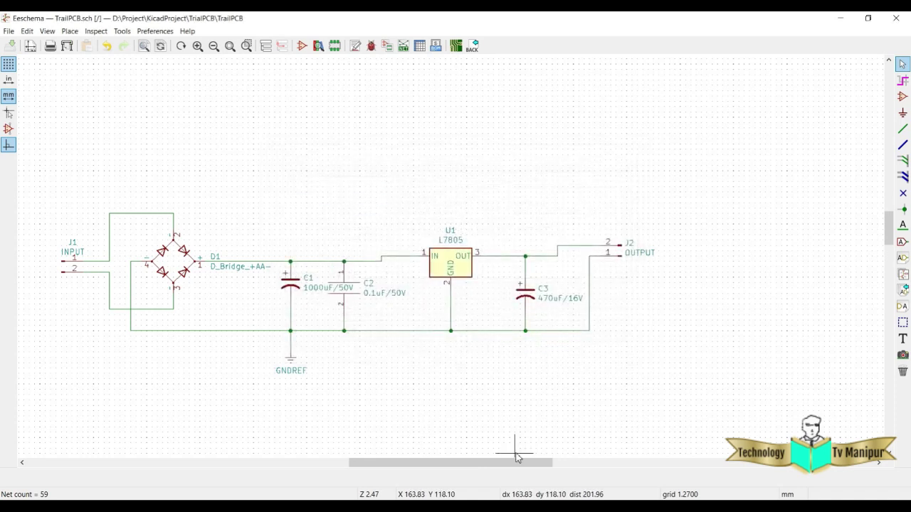
# Switch to File Explorer, go to D:\Project\KicadProject\TrialPCB\TrailPCB and select the generated TrailPCB file that has no extension.
pyautogui.click(538, 506)
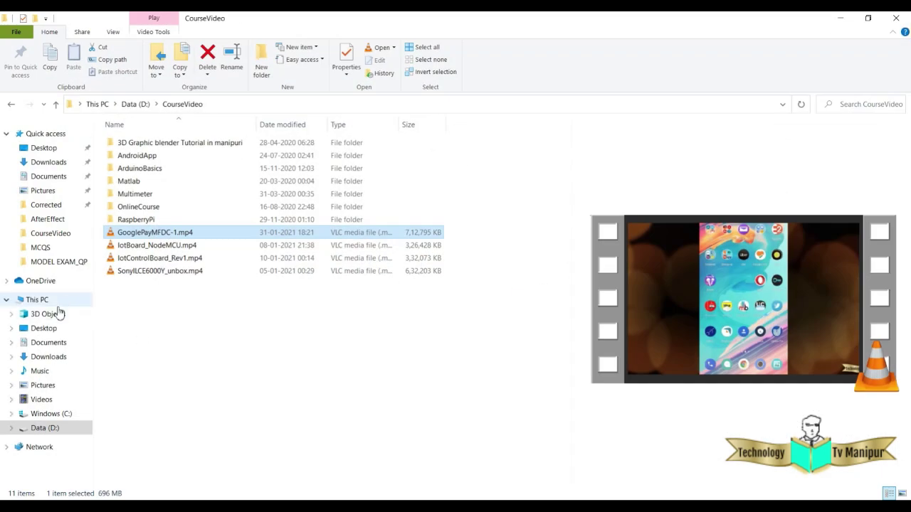
pyautogui.click(39, 299)
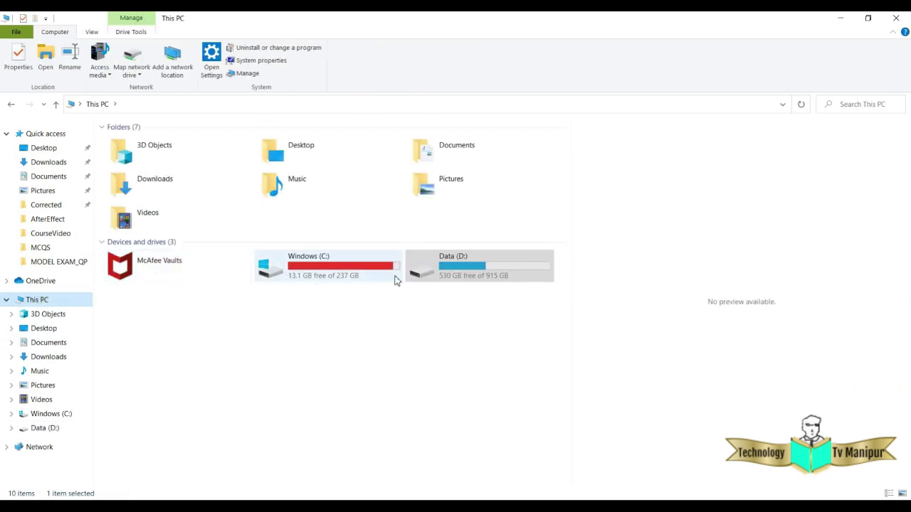
pyautogui.doubleClick(454, 269)
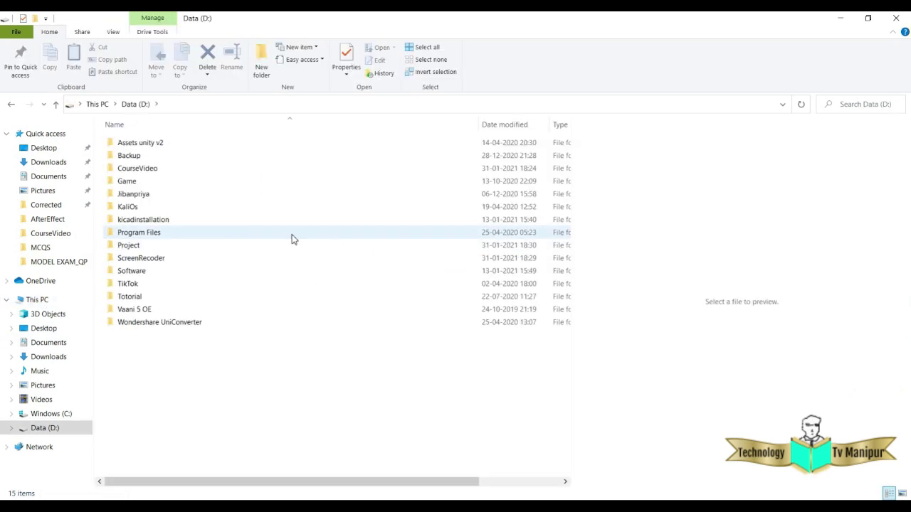
pyautogui.doubleClick(128, 245)
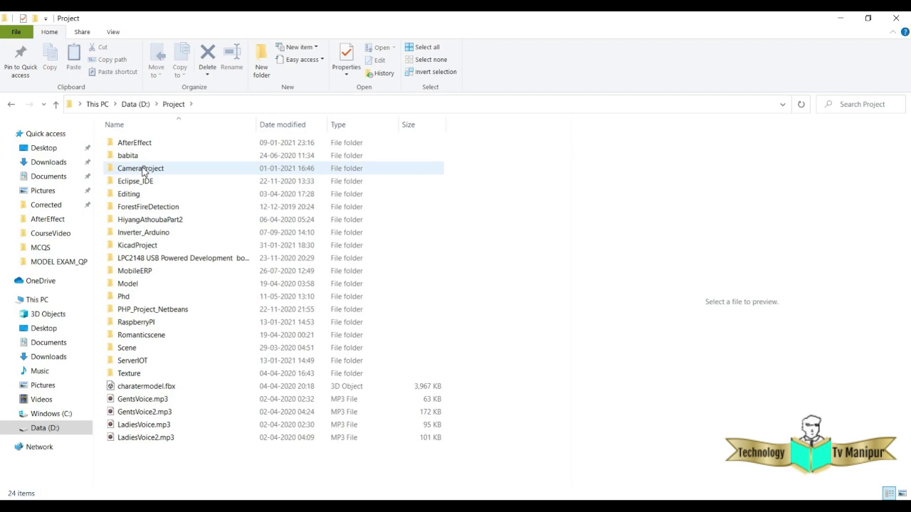
pyautogui.doubleClick(135, 245)
pyautogui.click(134, 150)
pyautogui.doubleClick(134, 148)
pyautogui.doubleClick(134, 146)
pyautogui.click(134, 143)
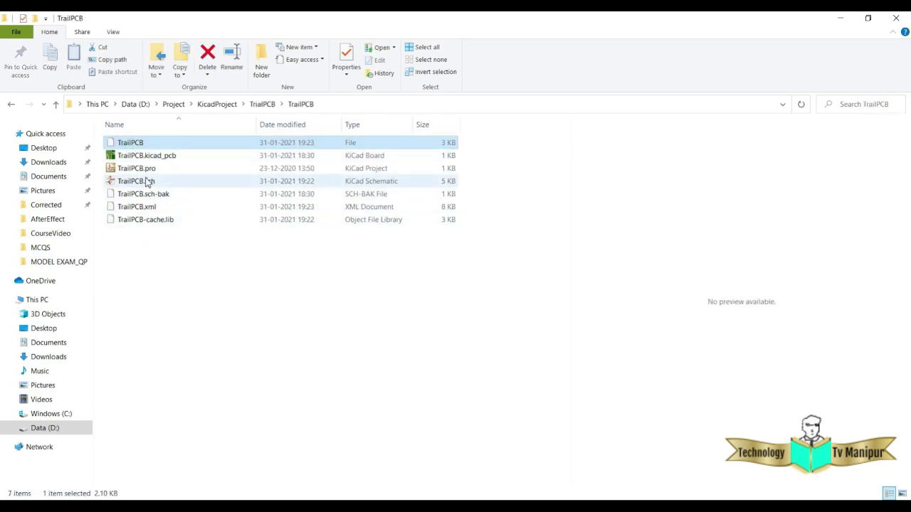
# Open the extensionless TrailPCB bill of materials file in Internet Explorer.
pyautogui.doubleClick(140, 147)
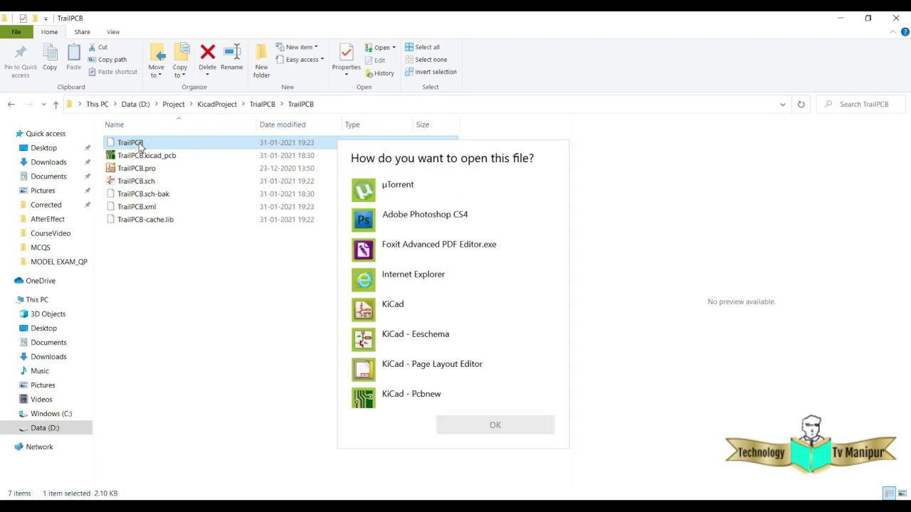
pyautogui.click(140, 144)
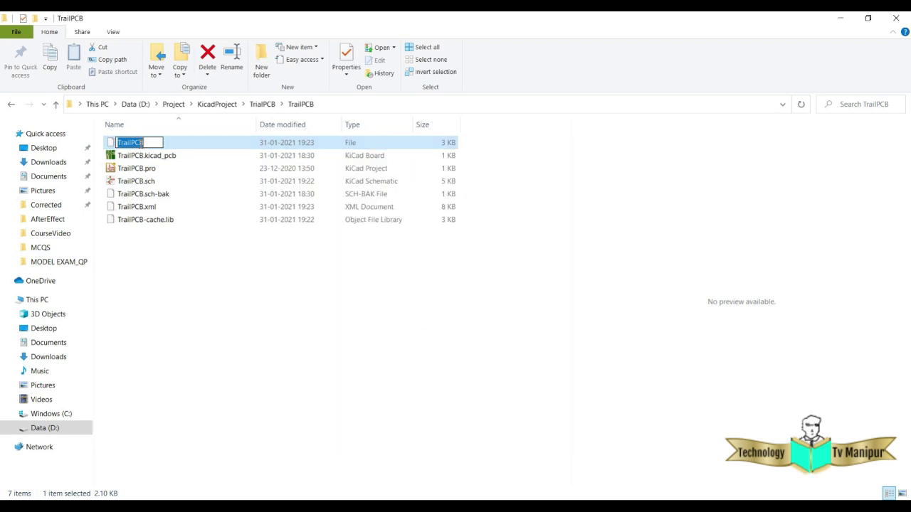
pyautogui.doubleClick(114, 144)
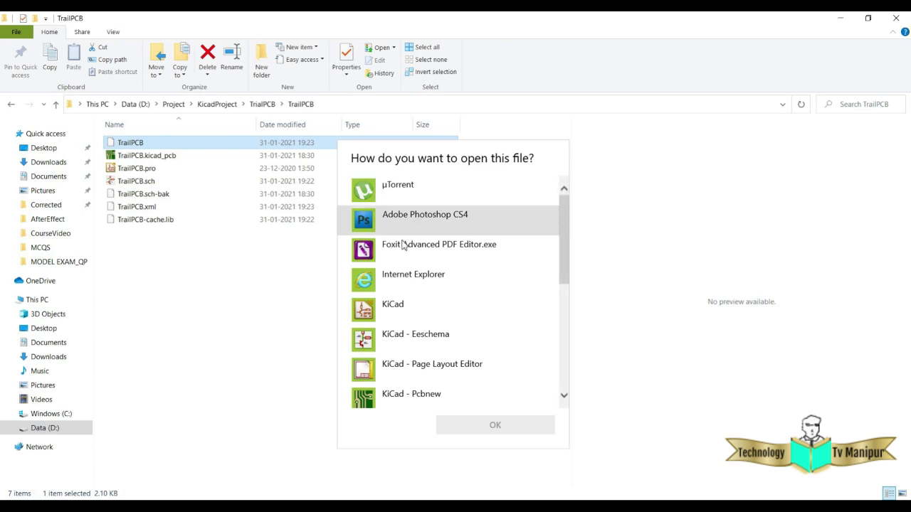
pyautogui.click(397, 286)
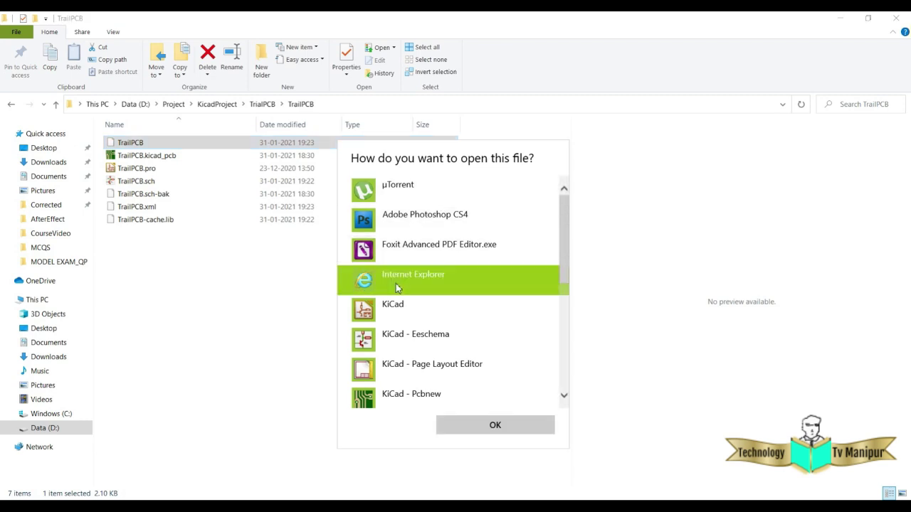
pyautogui.click(508, 425)
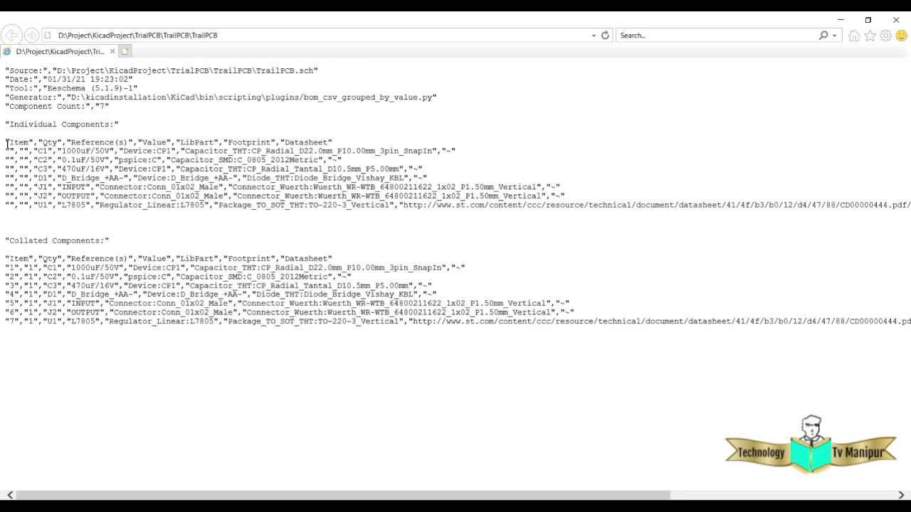
# Examine the individual and collated component lists in the bill of materials, then close the browser window.
pyautogui.moveTo(6, 142); pyautogui.dragTo(629, 351)
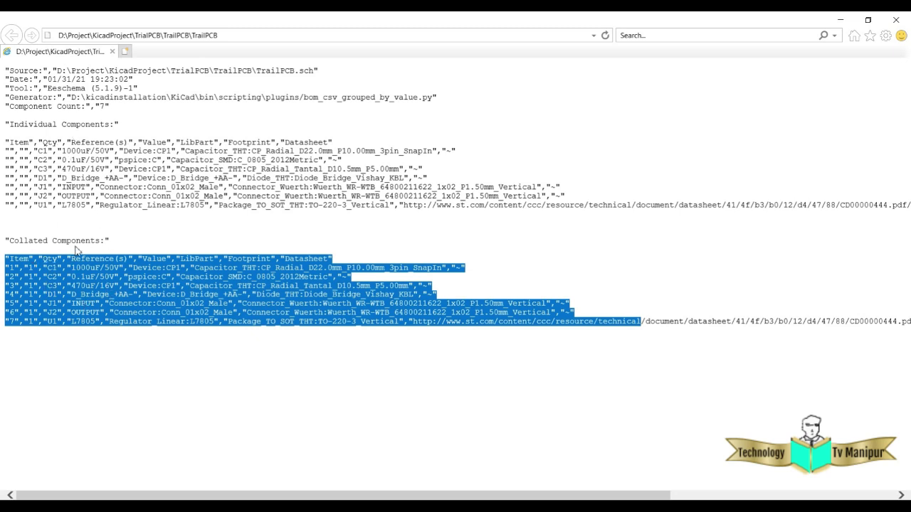
pyautogui.doubleClick(13, 265)
pyautogui.click(11, 261)
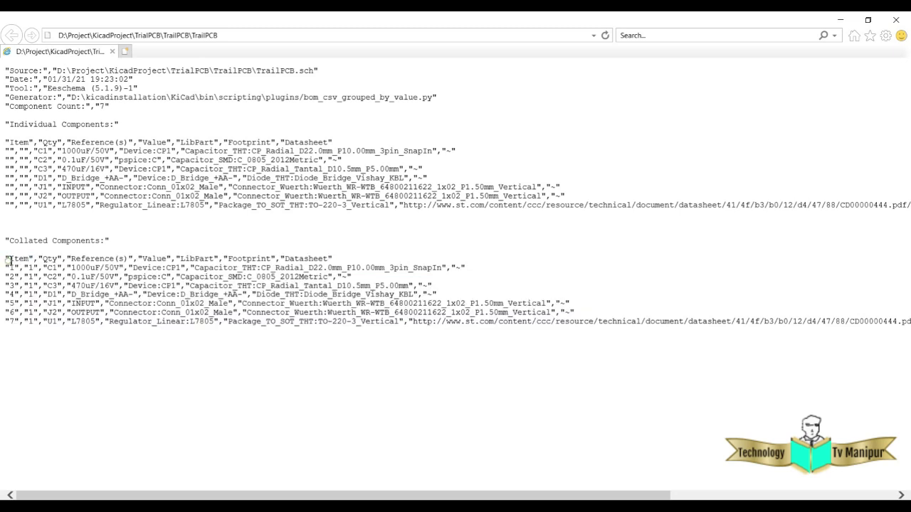
pyautogui.moveTo(9, 261); pyautogui.dragTo(128, 356)
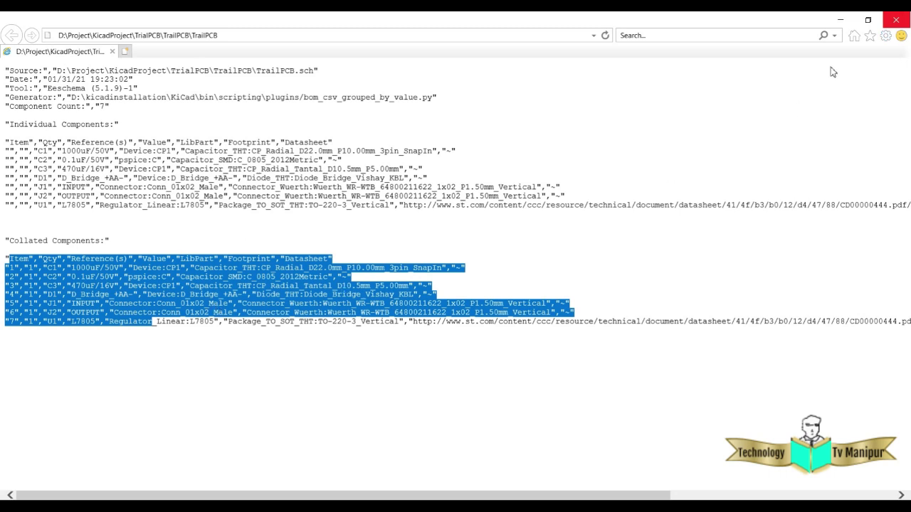
pyautogui.click(896, 21)
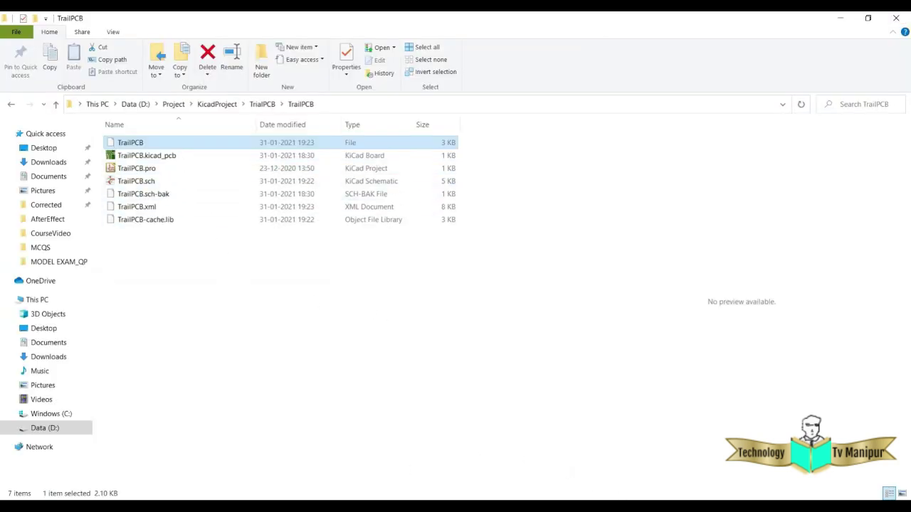
# Switch to the Eeschema schematic, open its board in Pcbnew, and return to the schematic.
pyautogui.click(704, 474)
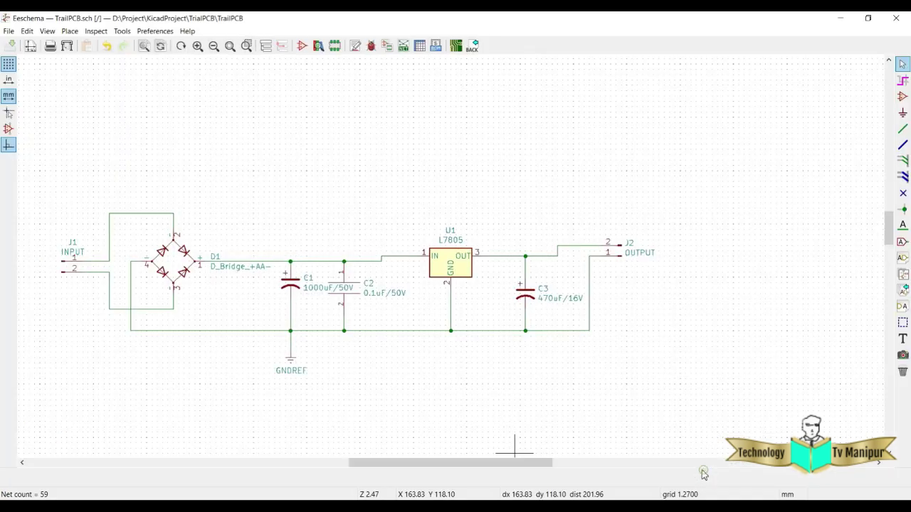
pyautogui.click(456, 47)
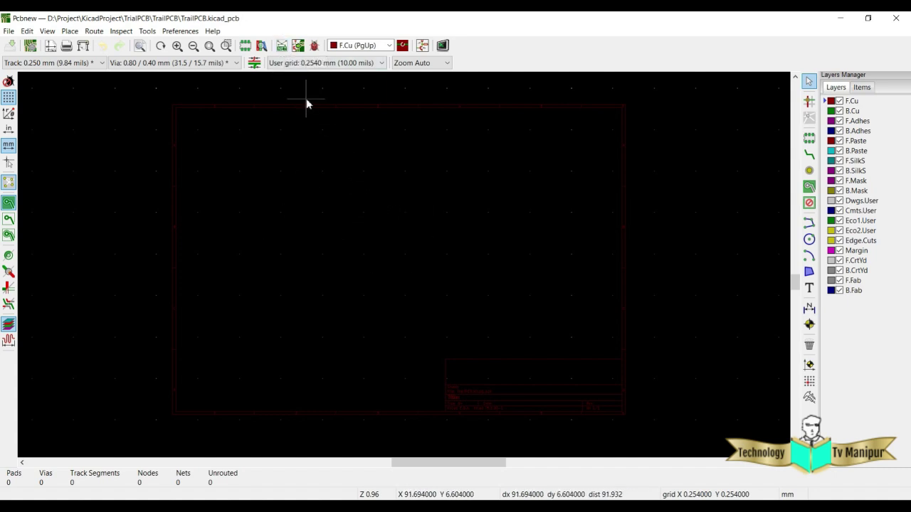
pyautogui.moveTo(644, 497)
pyautogui.click(646, 459)
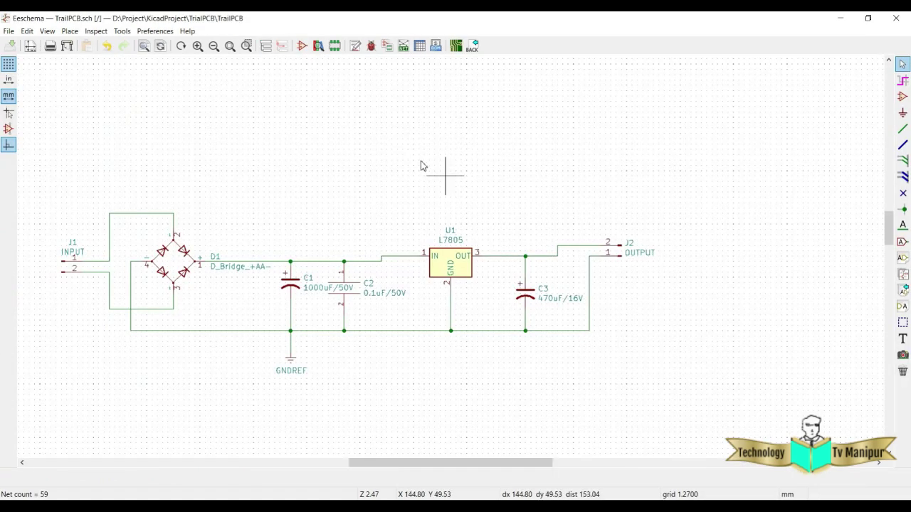
# Generate the schematic's netlist in the default Pcbnew format and save it as TrailPCB.net.
pyautogui.click(403, 47)
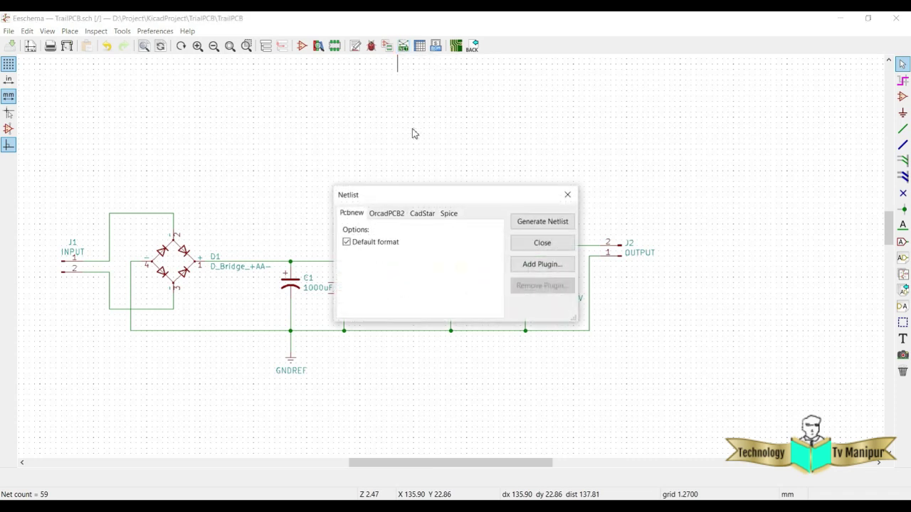
pyautogui.click(541, 222)
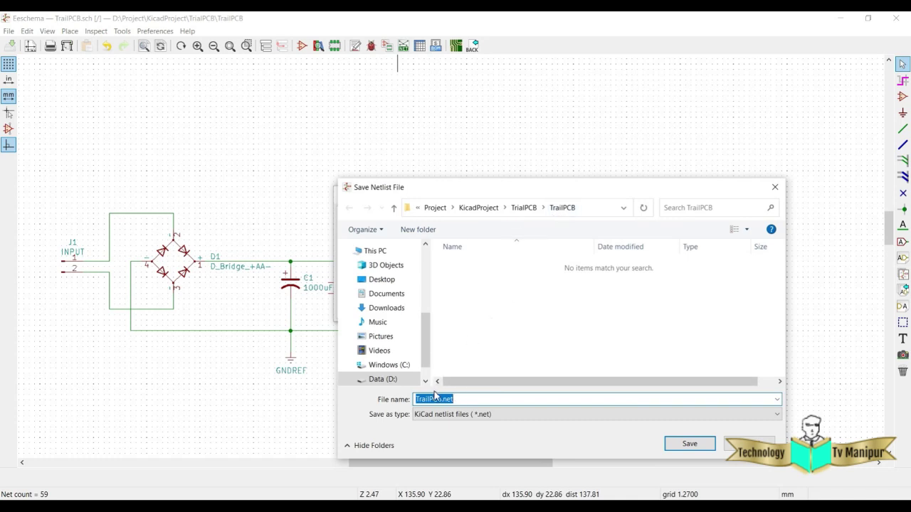
pyautogui.click(689, 443)
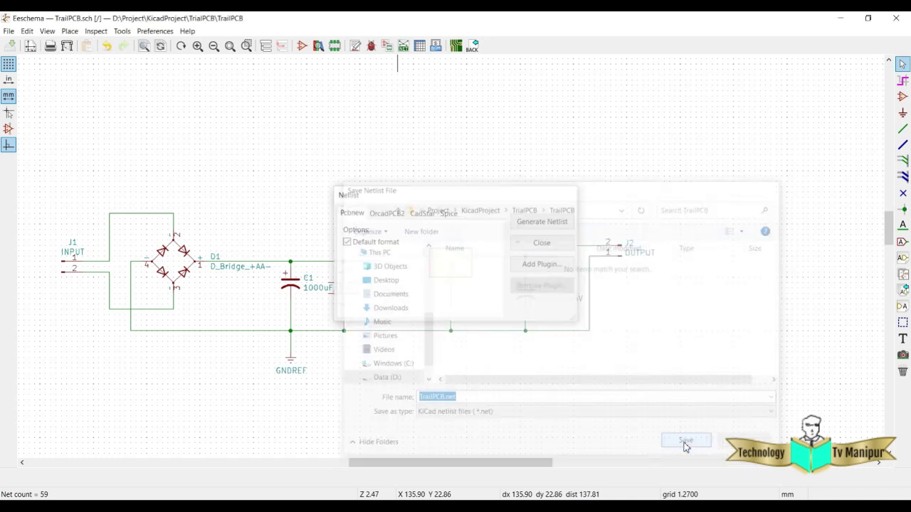
# Switch to the board in Pcbnew, load the TrailPCB.net netlist and update the PCB with its footprints.
pyautogui.click(456, 45)
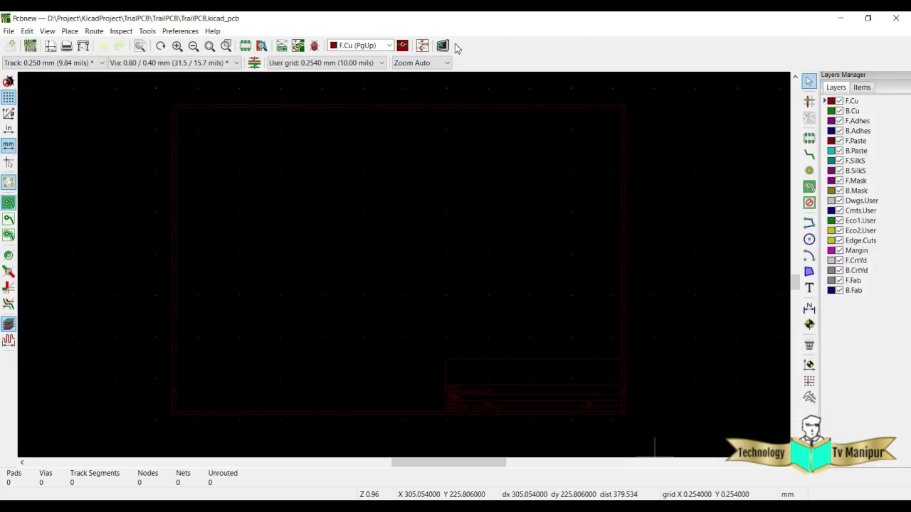
pyautogui.click(281, 47)
pyautogui.click(610, 161)
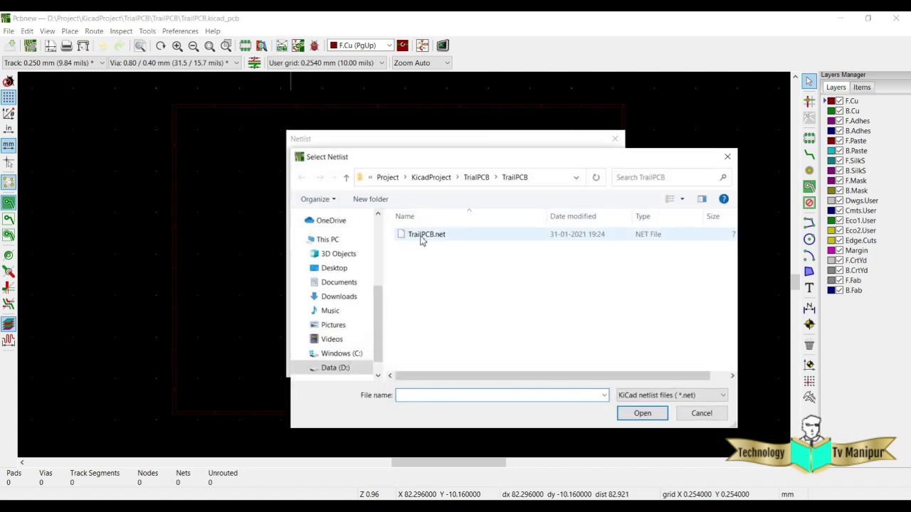
pyautogui.doubleClick(422, 236)
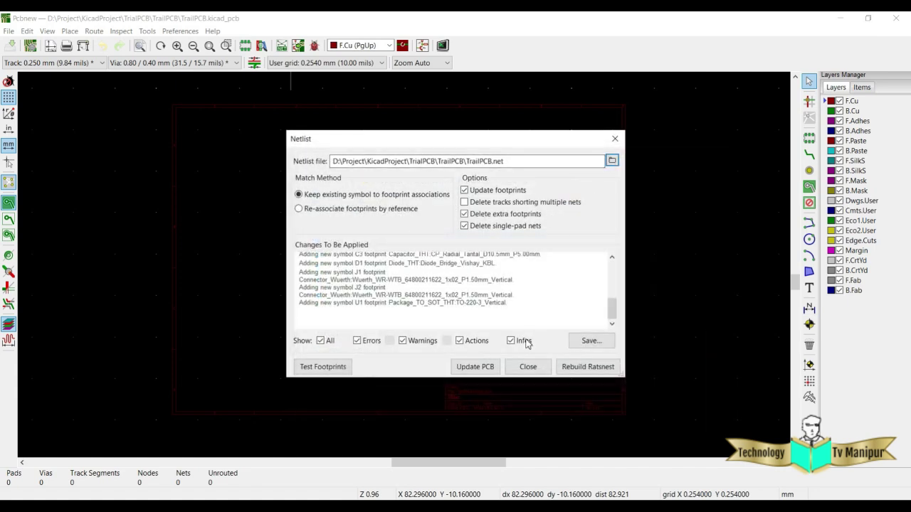
pyautogui.click(475, 366)
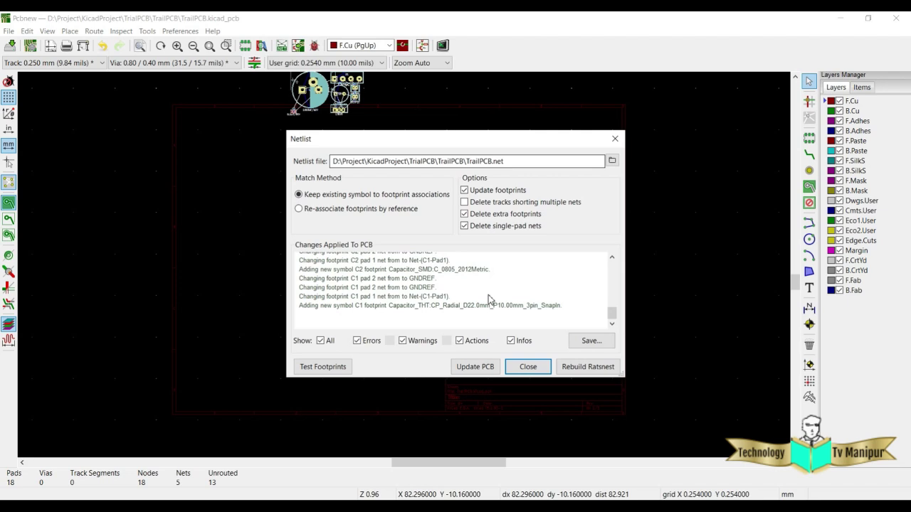
pyautogui.click(526, 366)
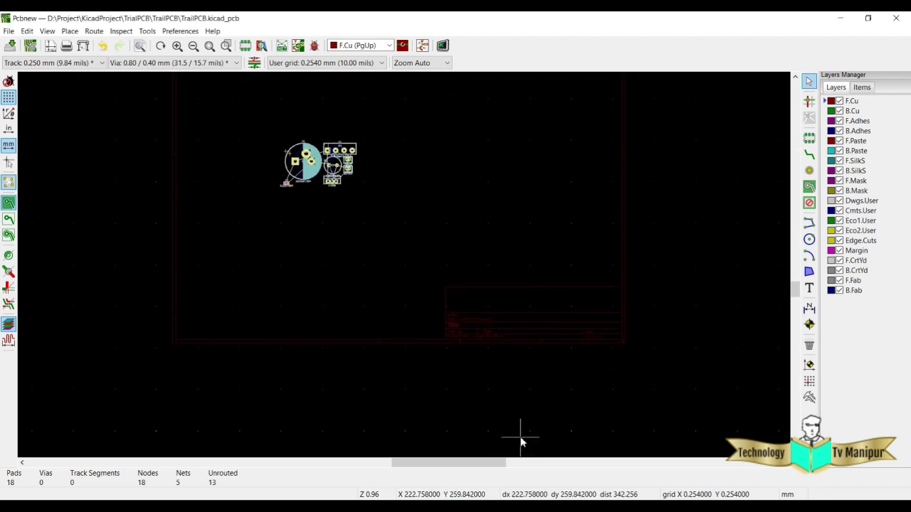
# Place the imported group of footprints in the upper-left area of the drawing sheet.
pyautogui.click(512, 381)
pyautogui.moveTo(360, 135); pyautogui.dragTo(368, 265, button='middle')
pyautogui.scroll(4, 365, 254)
pyautogui.scroll(-2, 405, 266)
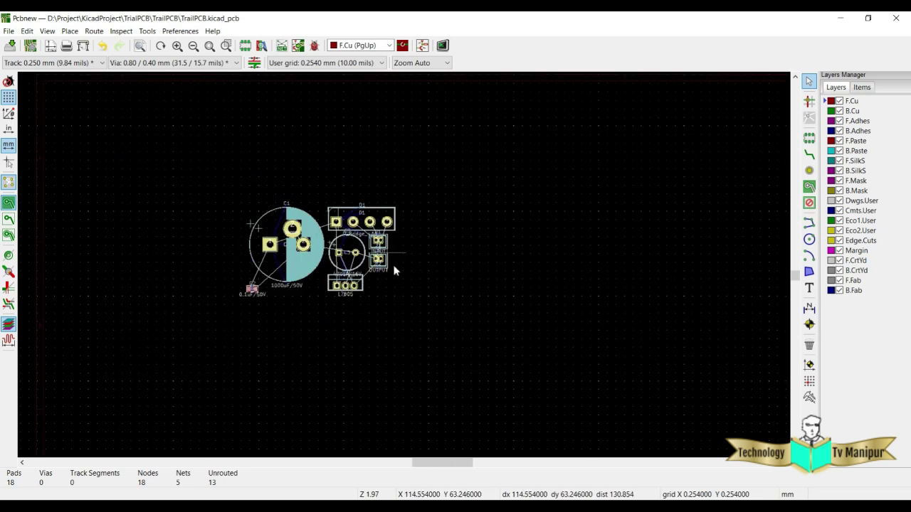
pyautogui.scroll(-3, 399, 267)
pyautogui.moveTo(431, 282); pyautogui.dragTo(398, 231, button='middle')
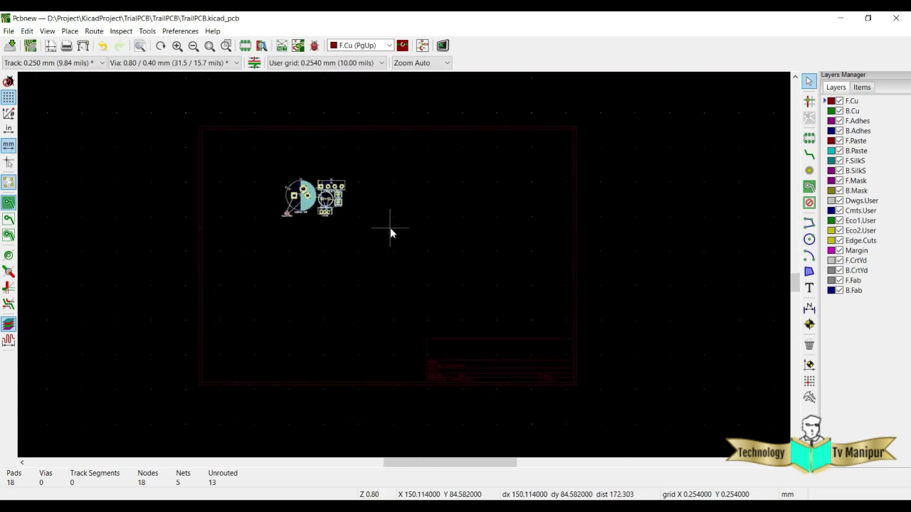
# On the Edge.Cuts layer, draw the top, right and bottom sides of a board outline about 50 mm wide and 32 mm tall beside the footprints.
pyautogui.click(826, 242)
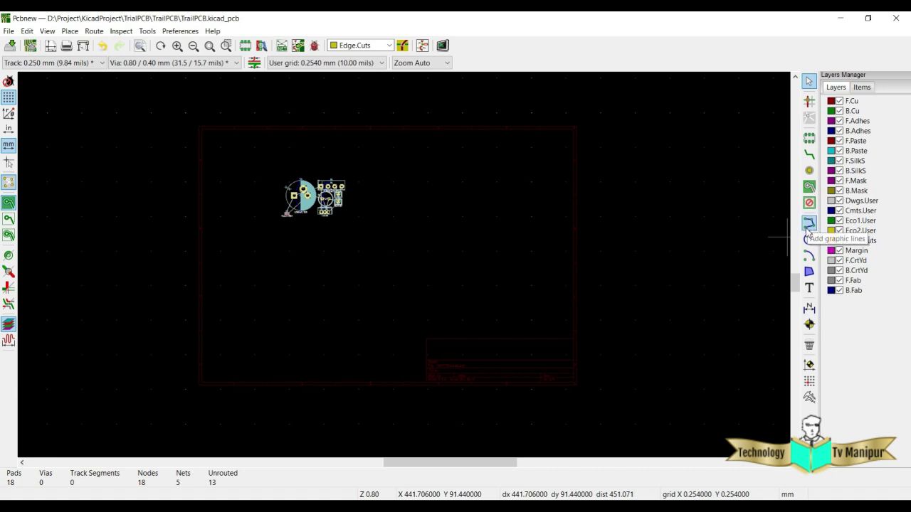
pyautogui.click(809, 225)
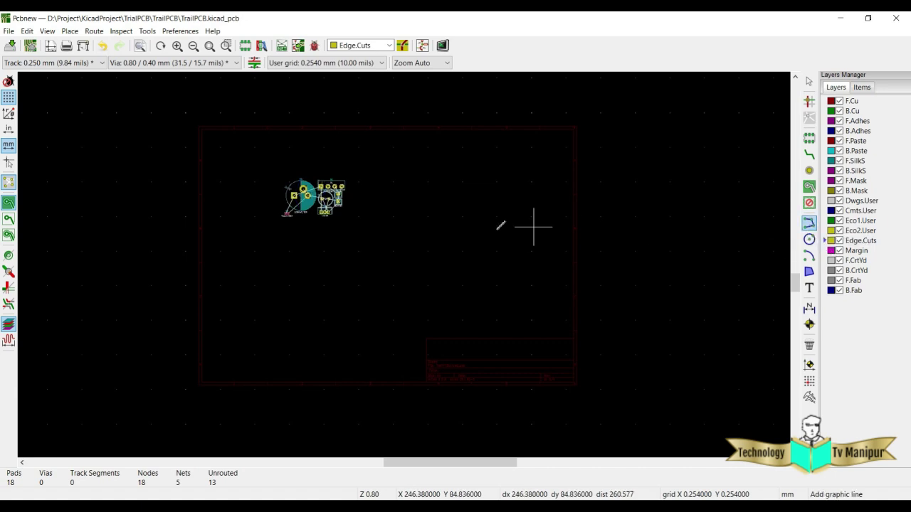
pyautogui.click(392, 215)
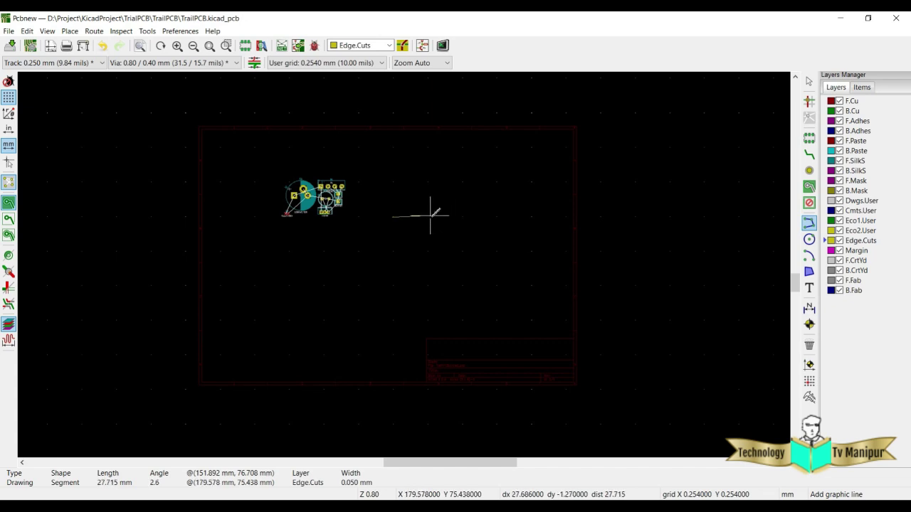
pyautogui.doubleClick(461, 215)
pyautogui.click(459, 218)
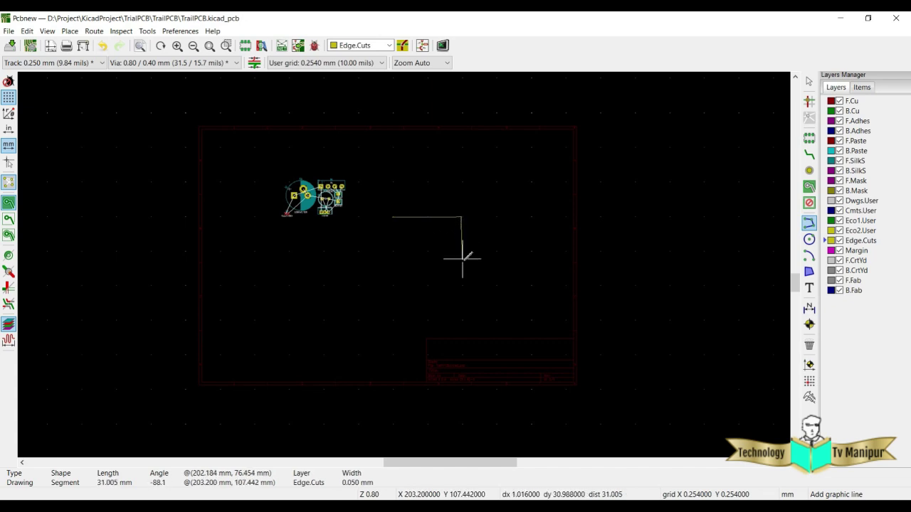
pyautogui.click(462, 259)
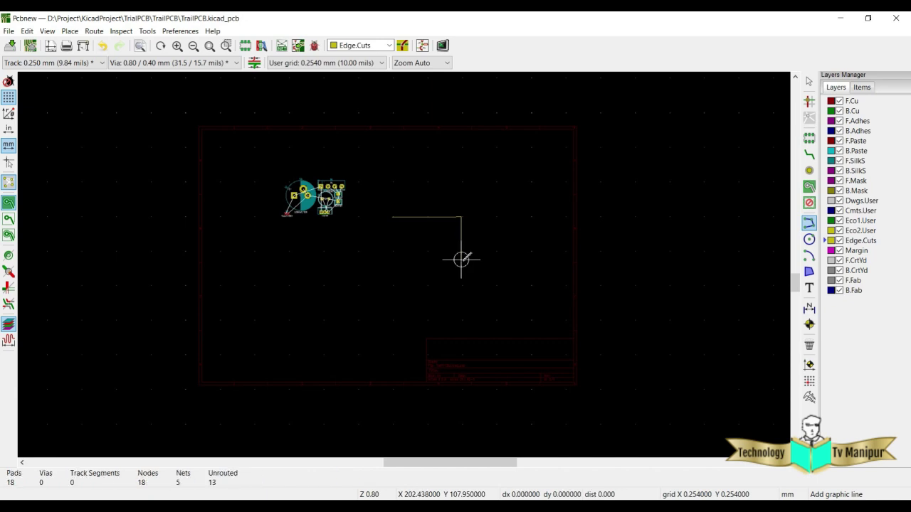
pyautogui.click(394, 259)
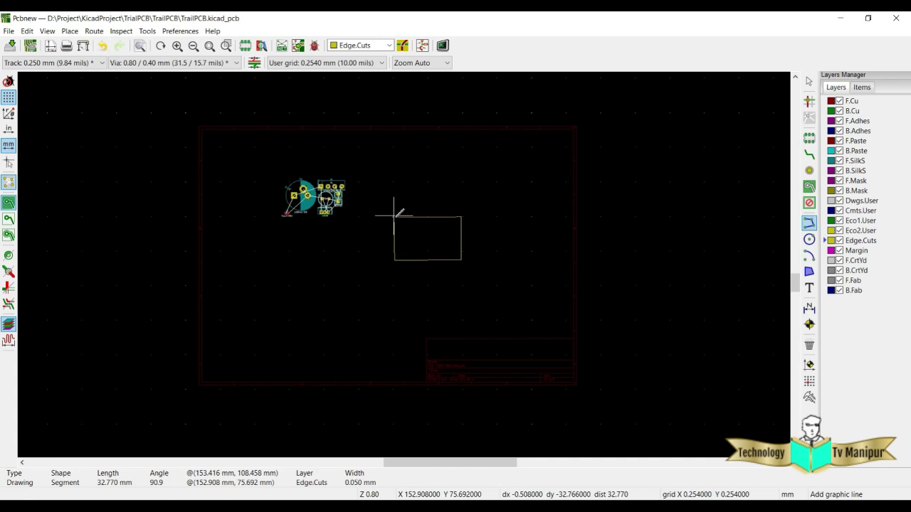
# Close the board outline with a vertical left side about 32 mm long meeting the top edge, and leave the graphic line tool.
pyautogui.scroll(6, 394, 213)
pyautogui.click(422, 239)
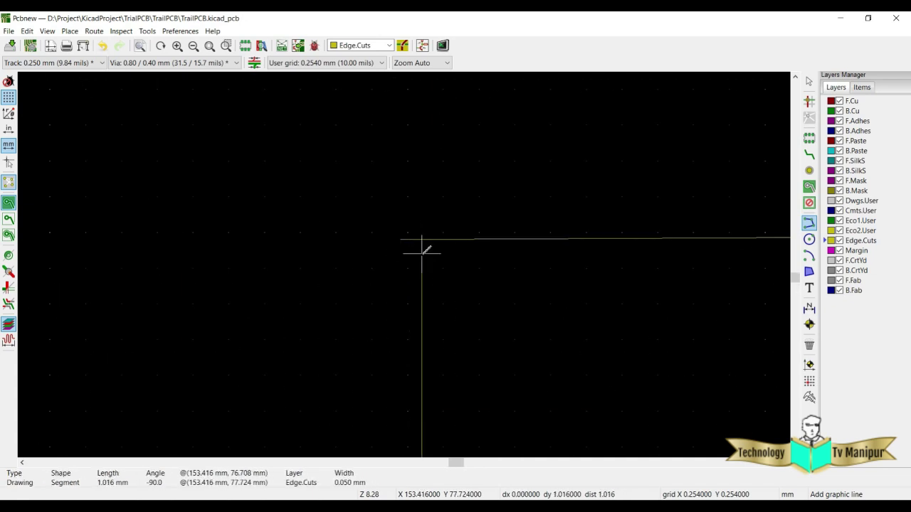
pyautogui.doubleClick(424, 248)
pyautogui.scroll(-4, 428, 306)
pyautogui.scroll(4, 425, 242)
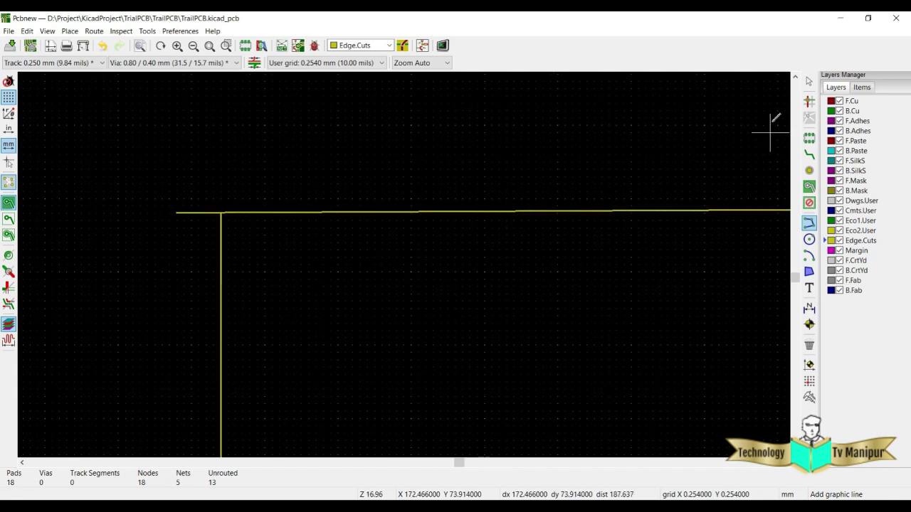
pyautogui.click(808, 81)
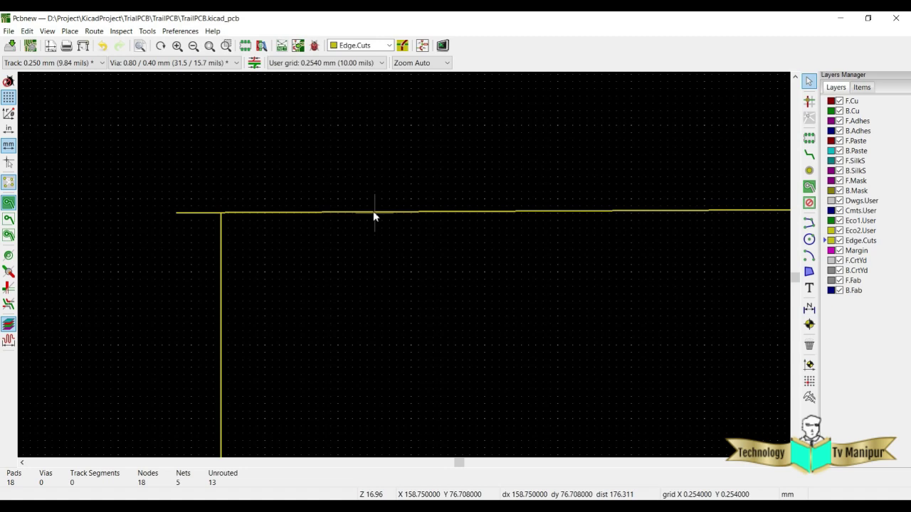
# Inspect the outline's slanted top edge up close and set the grid to 0.0100 mm (0.39 mils).
pyautogui.scroll(3, 415, 211)
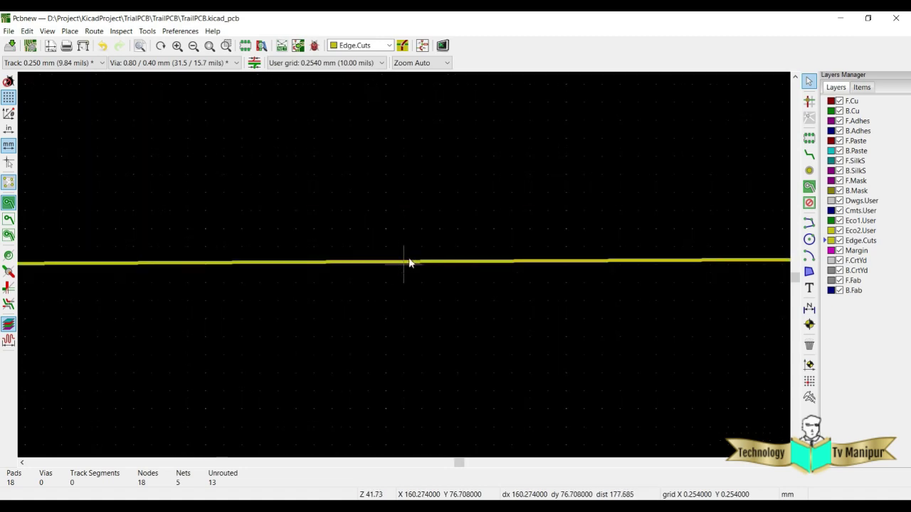
pyautogui.scroll(3, 421, 267)
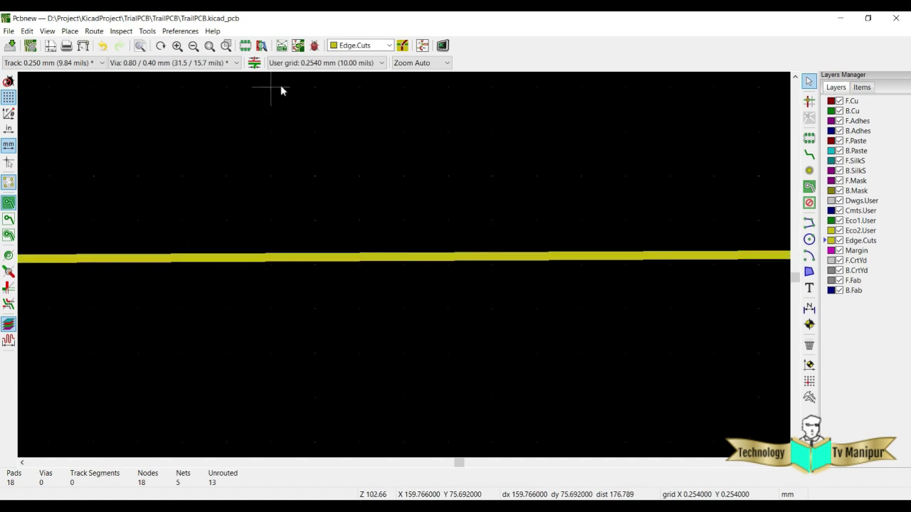
pyautogui.click(308, 63)
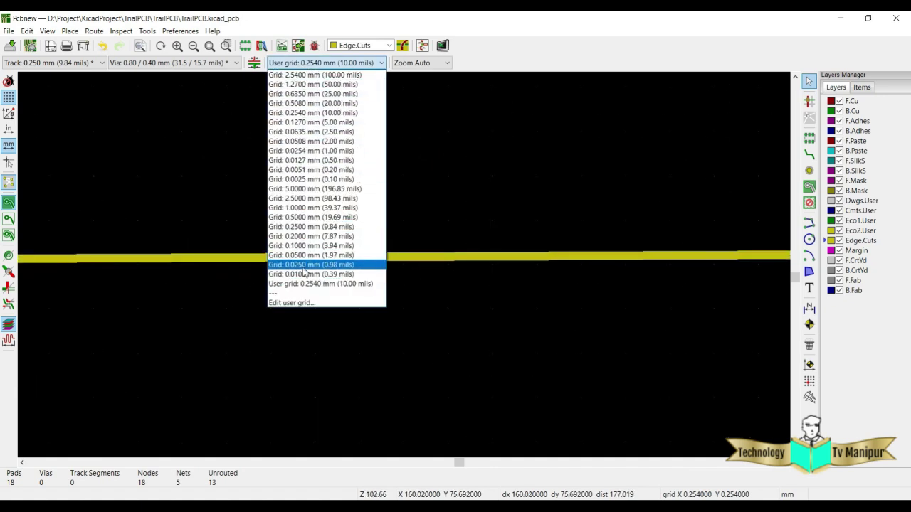
pyautogui.click(304, 275)
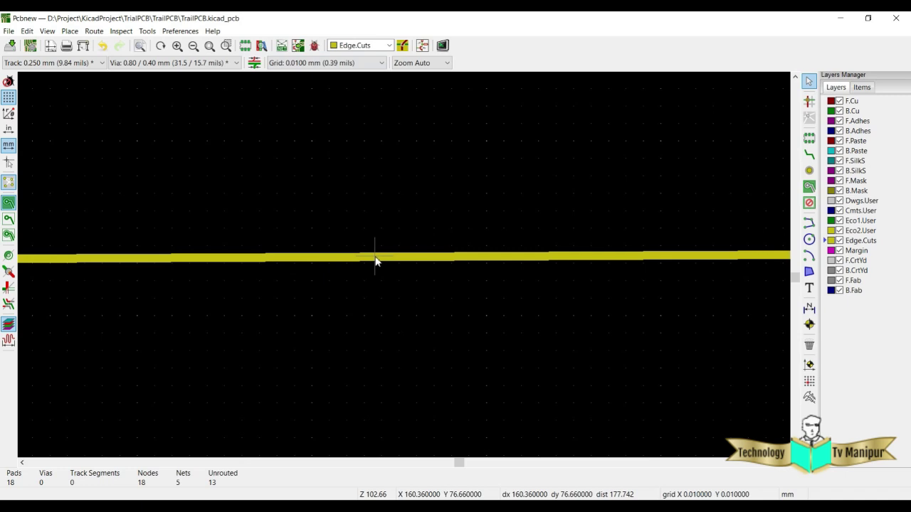
# Set the outline's top edge to start at X 150, Y 76 mm and end at X 200, Y 76 mm.
pyautogui.doubleClick(375, 257)
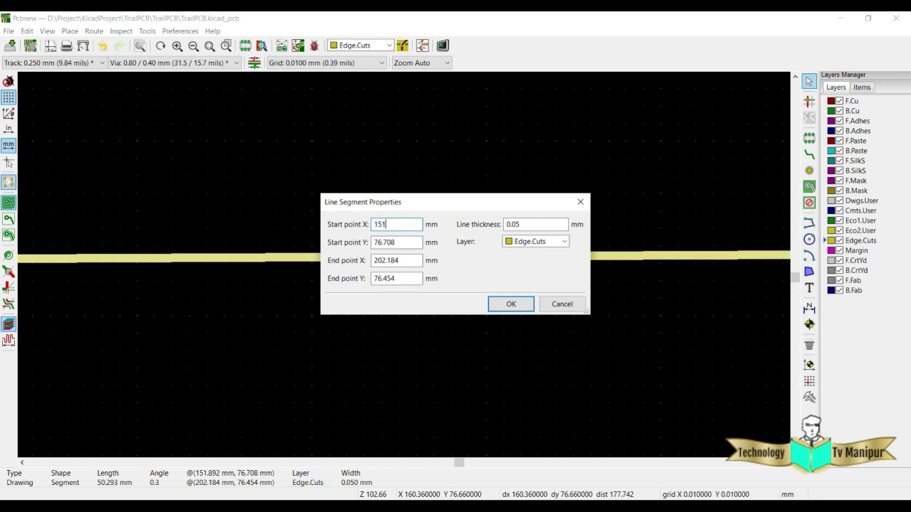
pyautogui.press('Tab')
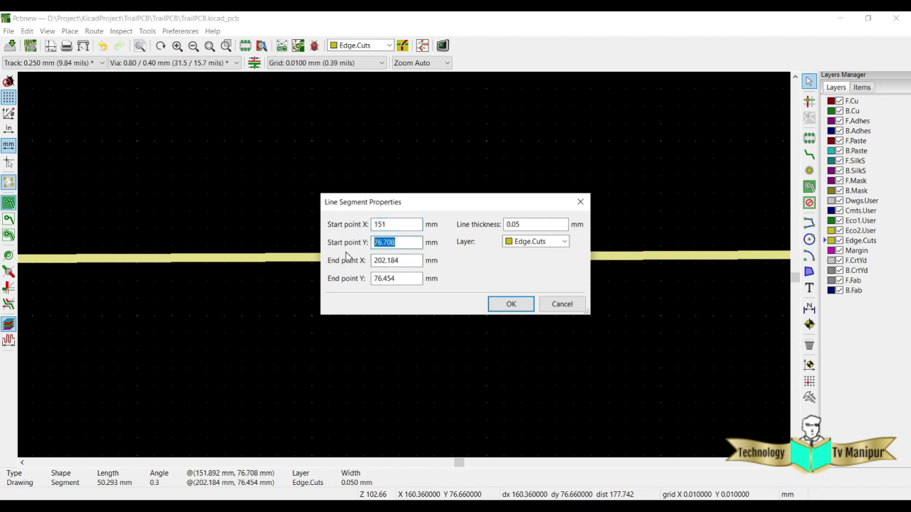
pyautogui.write('76')
pyautogui.moveTo(400, 261); pyautogui.dragTo(368, 262)
pyautogui.write('200')
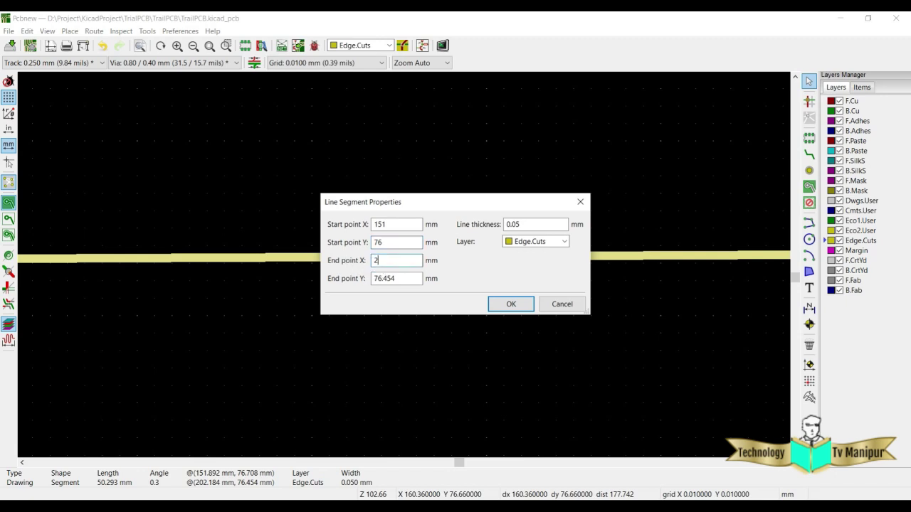
pyautogui.click(391, 224)
pyautogui.click(393, 224)
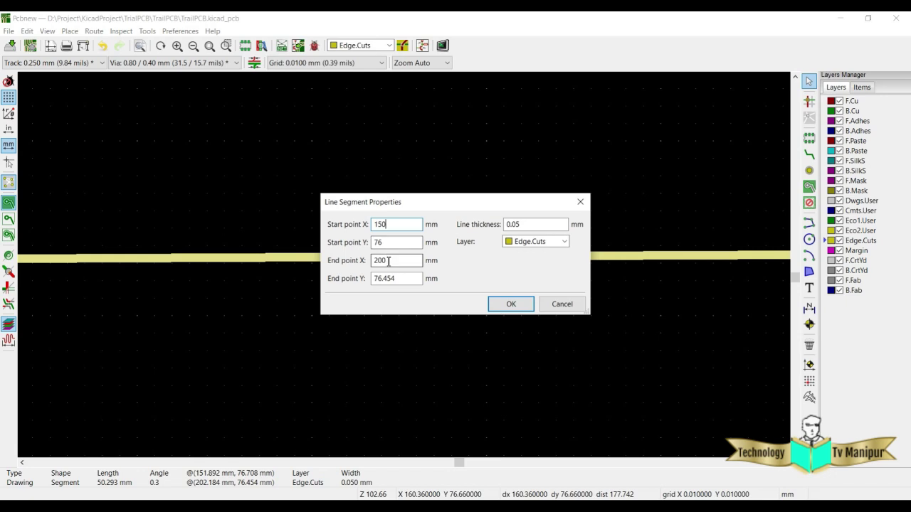
pyautogui.click(403, 281)
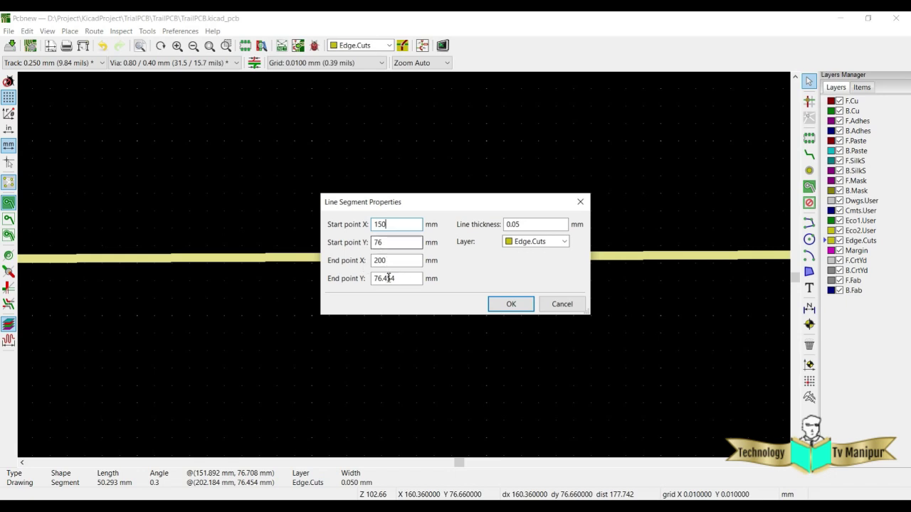
pyautogui.moveTo(402, 285); pyautogui.dragTo(366, 287)
pyautogui.write('76')
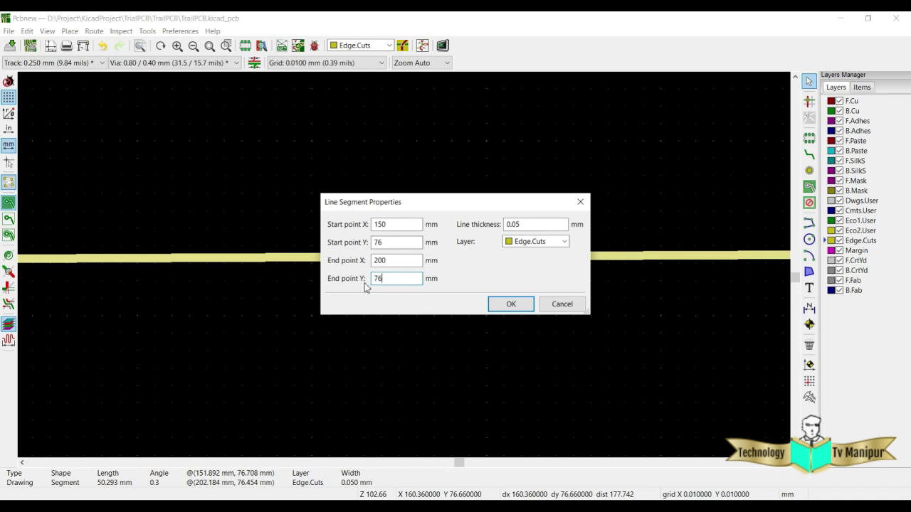
pyautogui.click(511, 306)
# Move the upper endpoint of the outline's right side onto the top edge's right end at X 200, Y 76 mm.
pyautogui.scroll(-5, 442, 256)
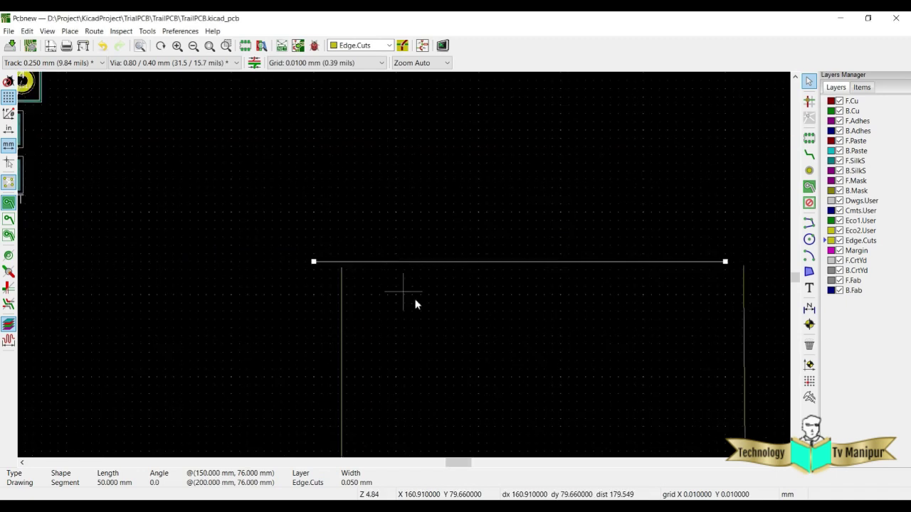
pyautogui.scroll(3, 659, 289)
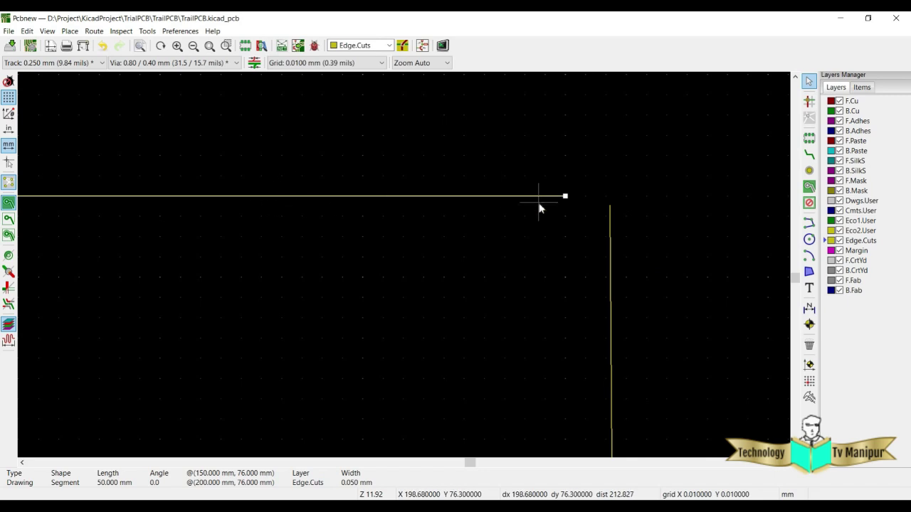
pyautogui.click(612, 275)
pyautogui.moveTo(610, 206); pyautogui.dragTo(563, 202)
pyautogui.scroll(10, 563, 197)
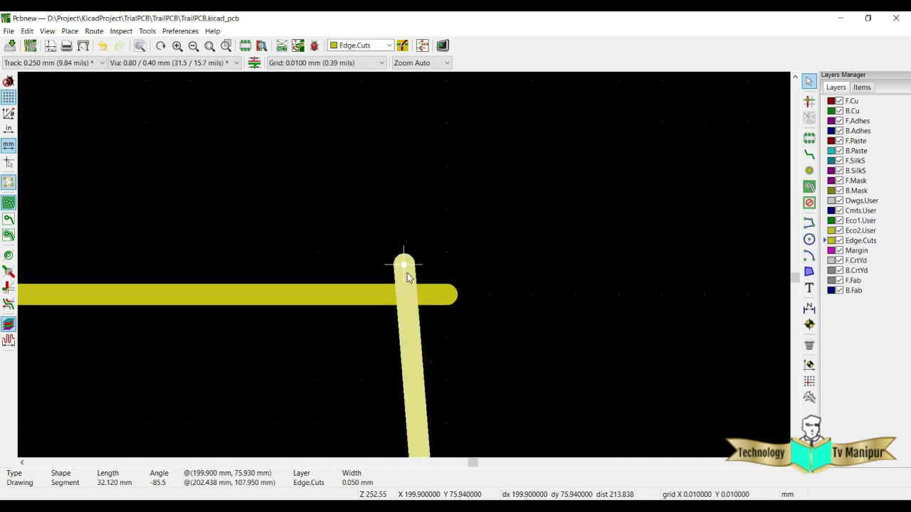
pyautogui.moveTo(403, 271); pyautogui.dragTo(454, 314)
# Set the end point X of the outline's right side to 200 mm in its line segment properties.
pyautogui.scroll(-8, 454, 313)
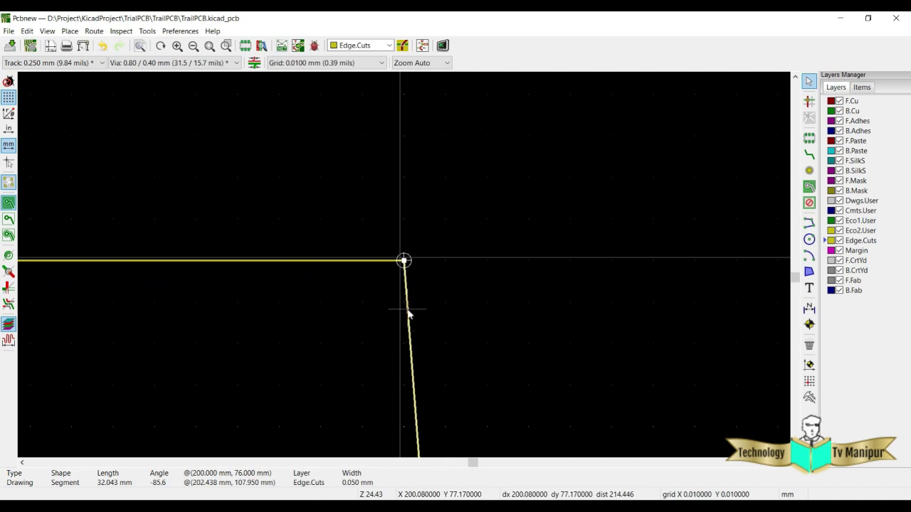
pyautogui.doubleClick(408, 313)
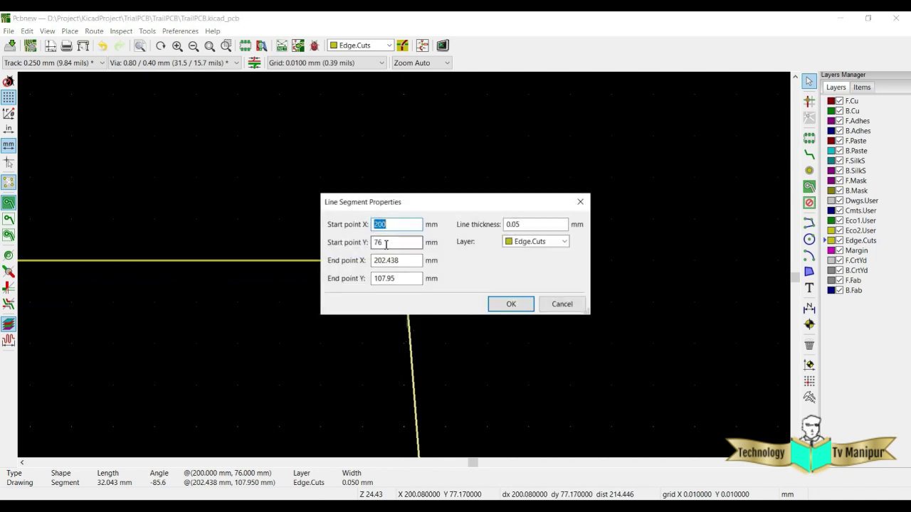
pyautogui.moveTo(402, 261); pyautogui.dragTo(351, 263)
pyautogui.write('200')
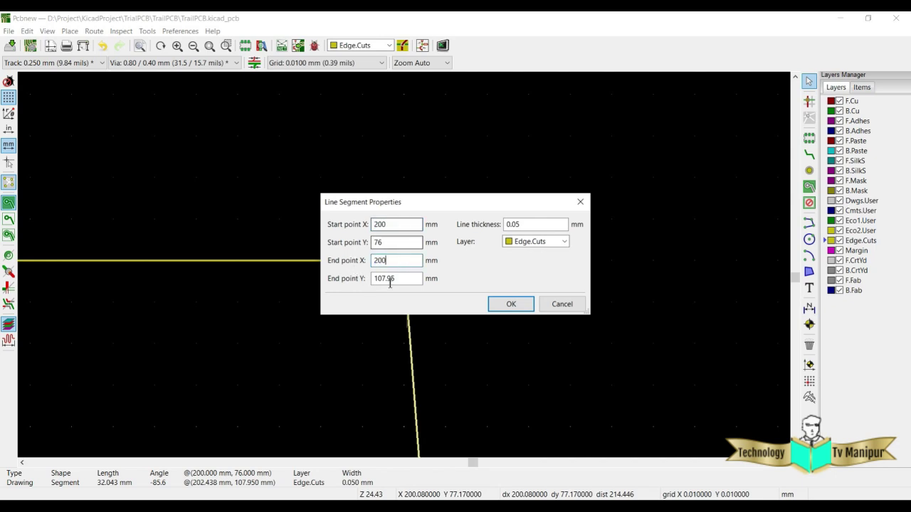
# Work out 76 + 50 in Calculator and set the right side's end point Y to 126 mm.
pyautogui.moveTo(408, 279); pyautogui.dragTo(356, 282)
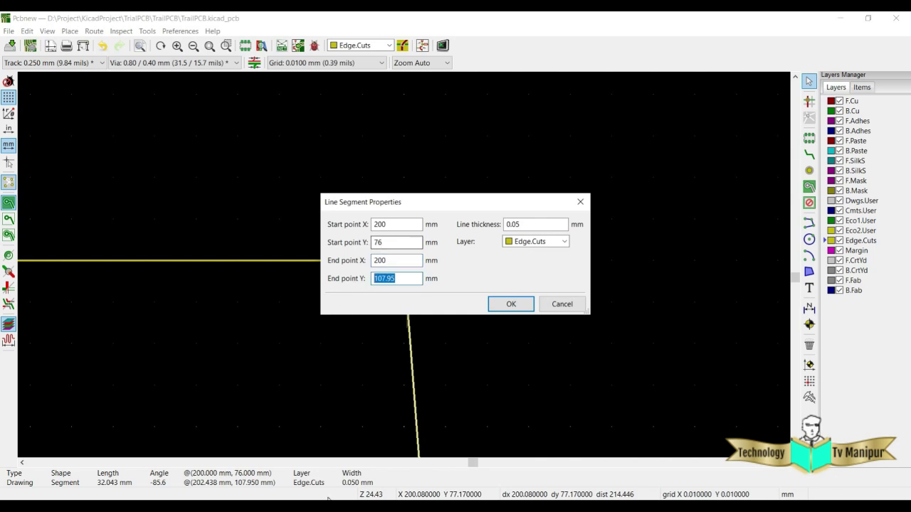
pyautogui.click(532, 506)
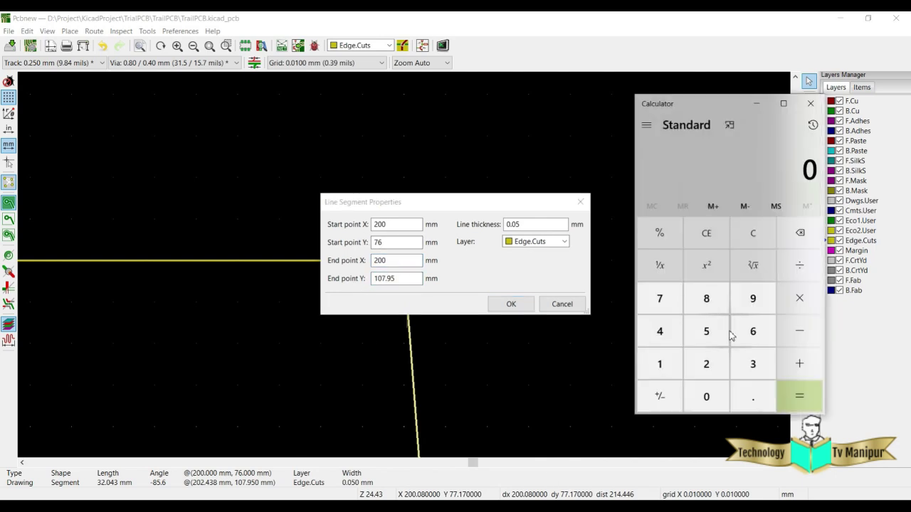
pyautogui.click(660, 302)
pyautogui.click(753, 331)
pyautogui.click(790, 359)
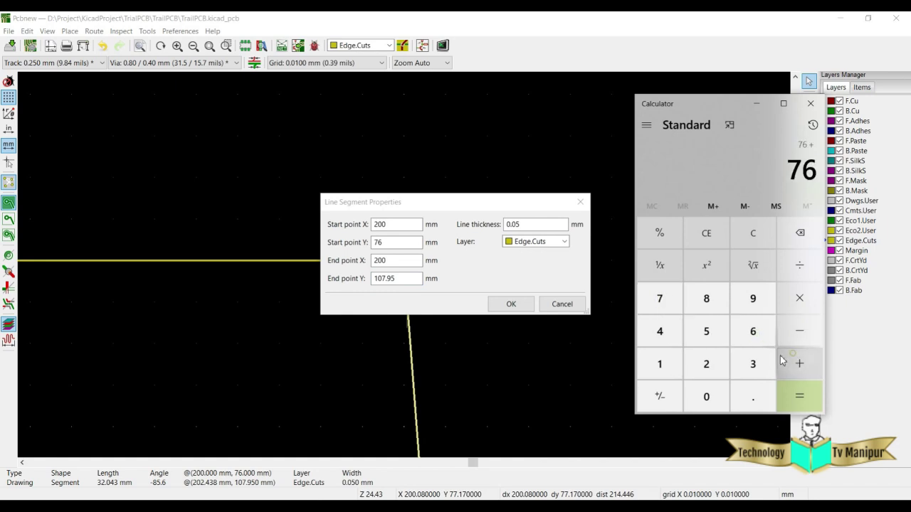
pyautogui.click(706, 331)
pyautogui.click(706, 401)
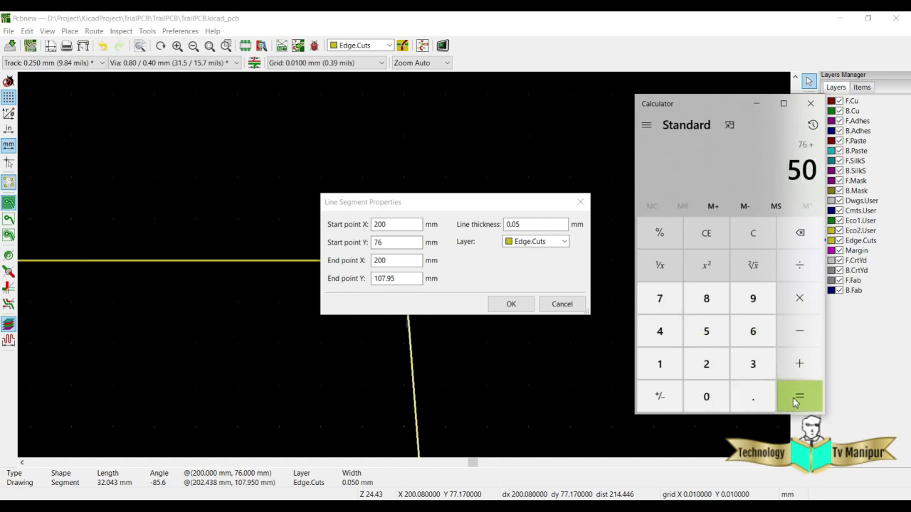
pyautogui.click(795, 400)
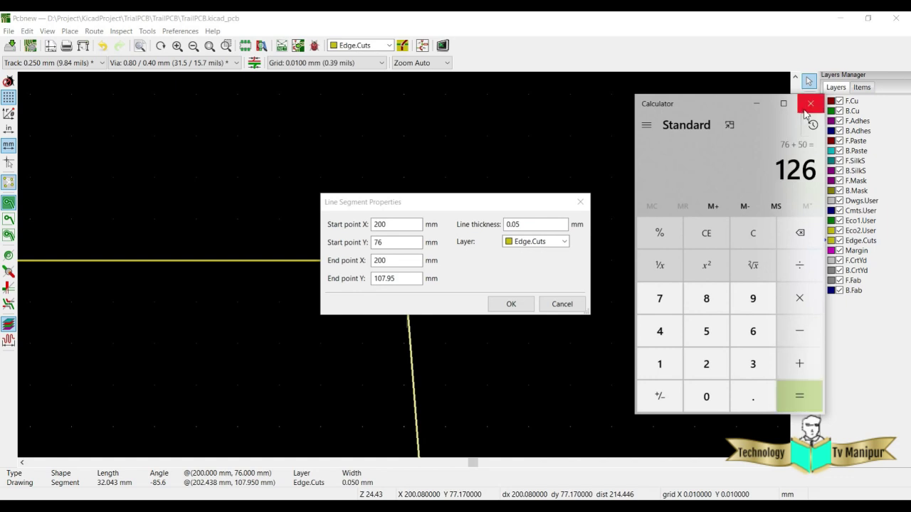
pyautogui.click(809, 105)
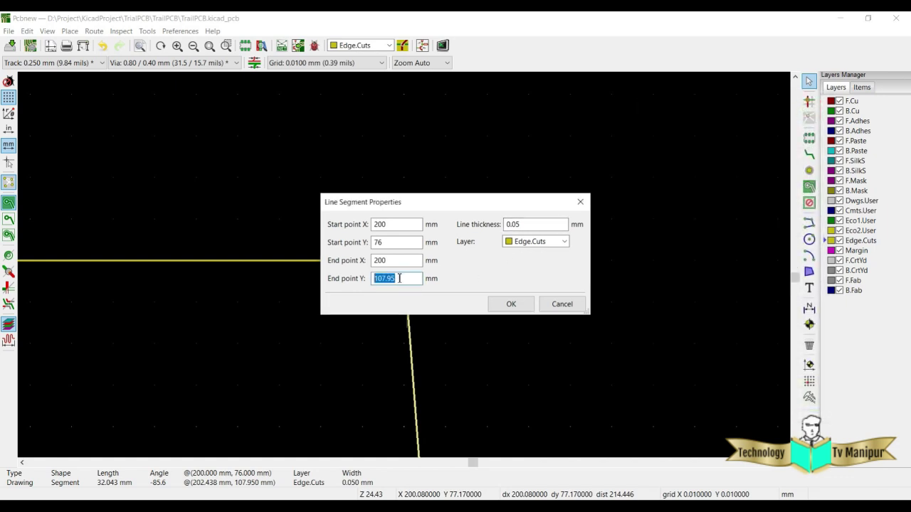
pyautogui.write('1')
pyautogui.click(522, 306)
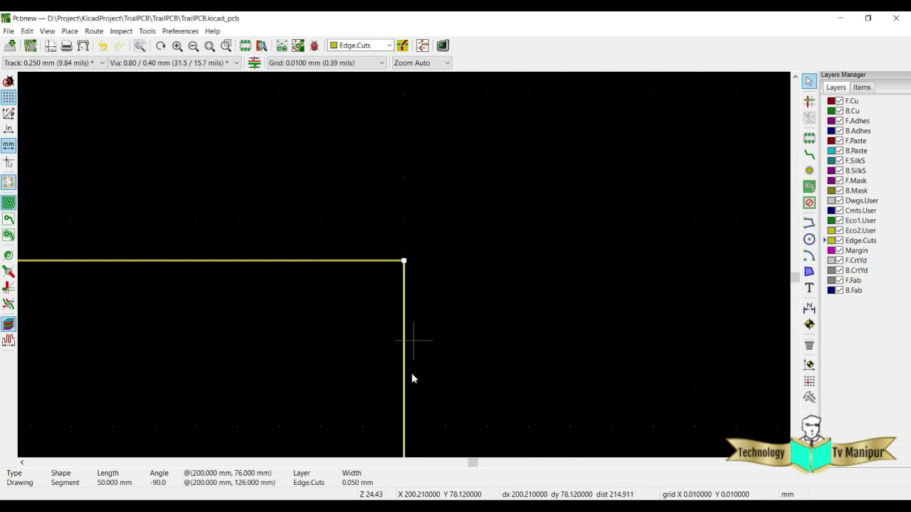
# Pull the right side's lower endpoint upward to shorten the line to about 24 mm, and deselect it.
pyautogui.scroll(-5, 402, 256)
pyautogui.moveTo(381, 320); pyautogui.dragTo(382, 240, button='middle')
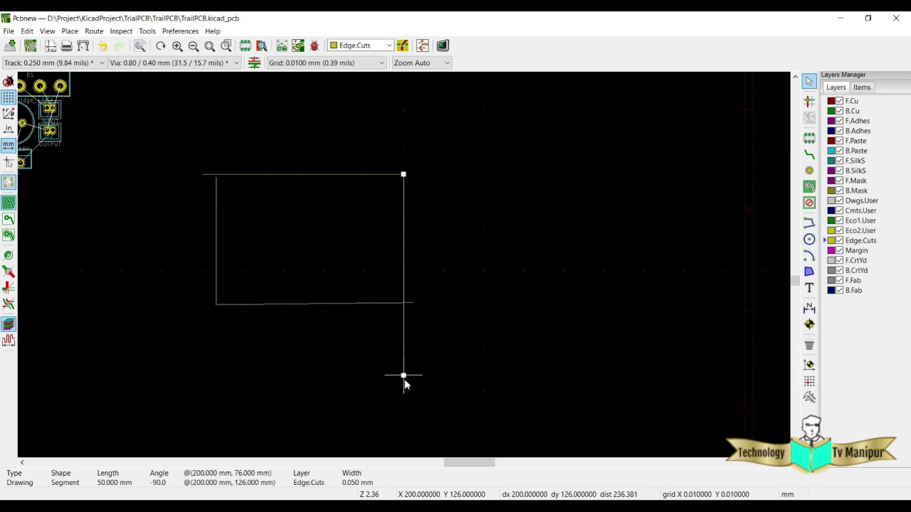
pyautogui.moveTo(405, 381); pyautogui.dragTo(405, 271)
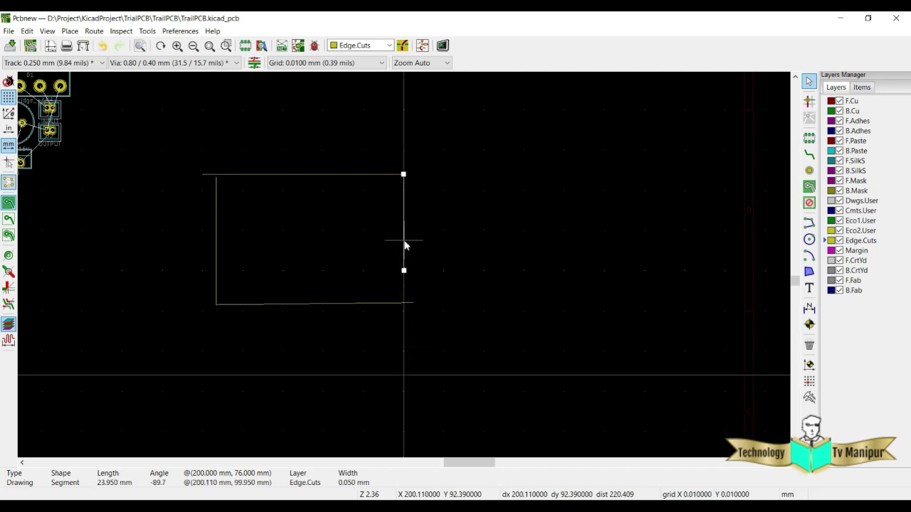
pyautogui.scroll(3, 403, 246)
pyautogui.press('Escape')
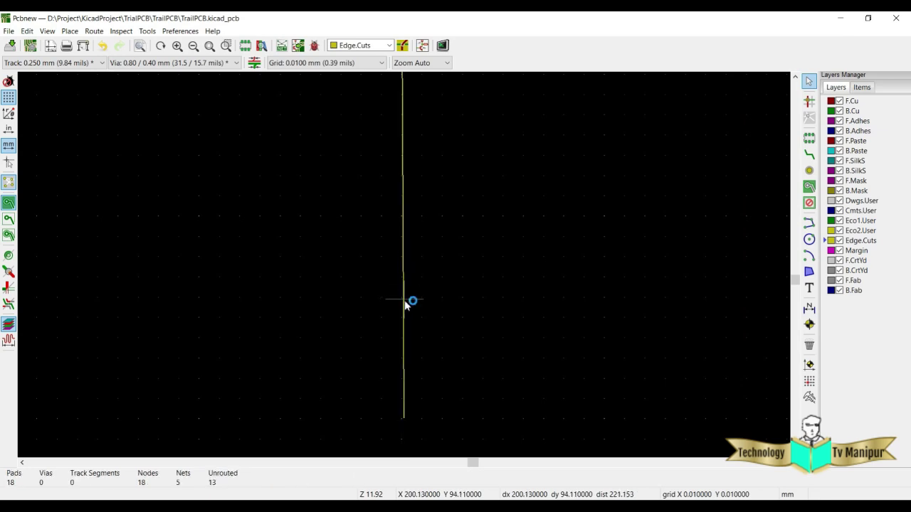
# Set the end point of the outline's right side to X 200 mm and Y 100 mm.
pyautogui.scroll(5, 405, 304)
pyautogui.doubleClick(392, 281)
pyautogui.click(406, 278)
pyautogui.moveTo(407, 281); pyautogui.dragTo(361, 276)
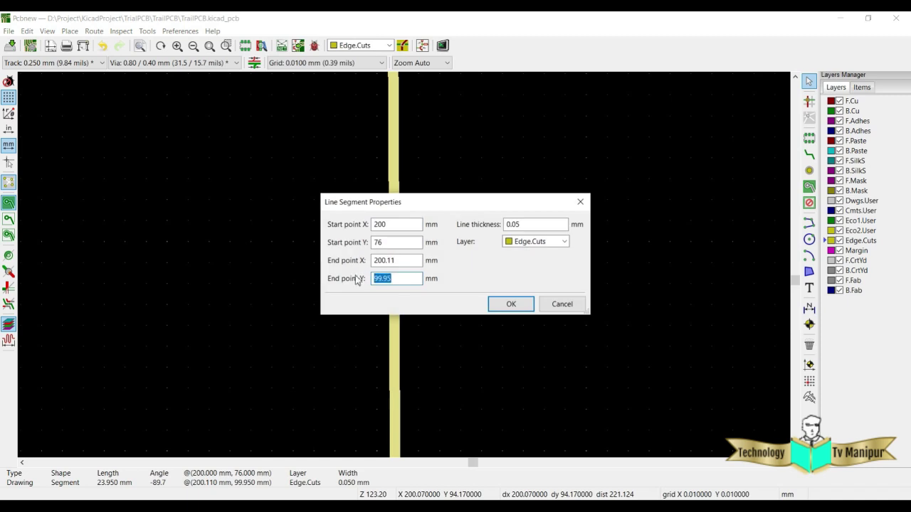
pyautogui.write('1')
pyautogui.moveTo(407, 260); pyautogui.dragTo(354, 274)
pyautogui.write('200')
pyautogui.click(502, 305)
# Move the bottom edge's right endpoint onto the lower end of the right side at X 200, Y 100 mm.
pyautogui.scroll(-10, 402, 289)
pyautogui.click(413, 395)
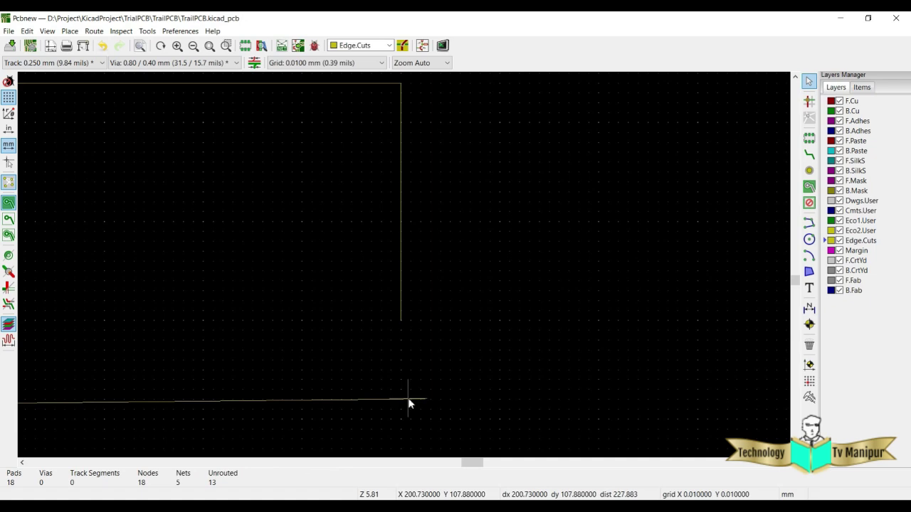
pyautogui.scroll(5, 420, 403)
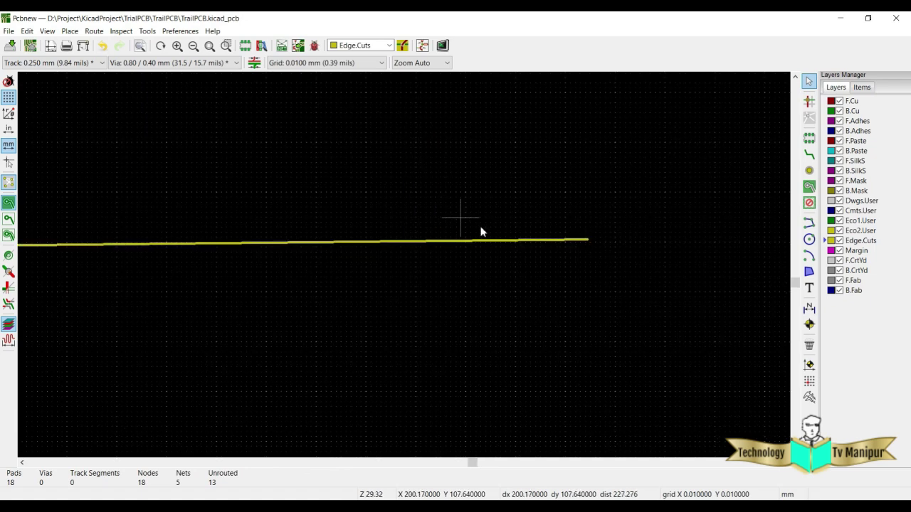
pyautogui.click(556, 249)
pyautogui.moveTo(587, 240); pyautogui.dragTo(447, 105)
pyautogui.scroll(-5, 447, 105)
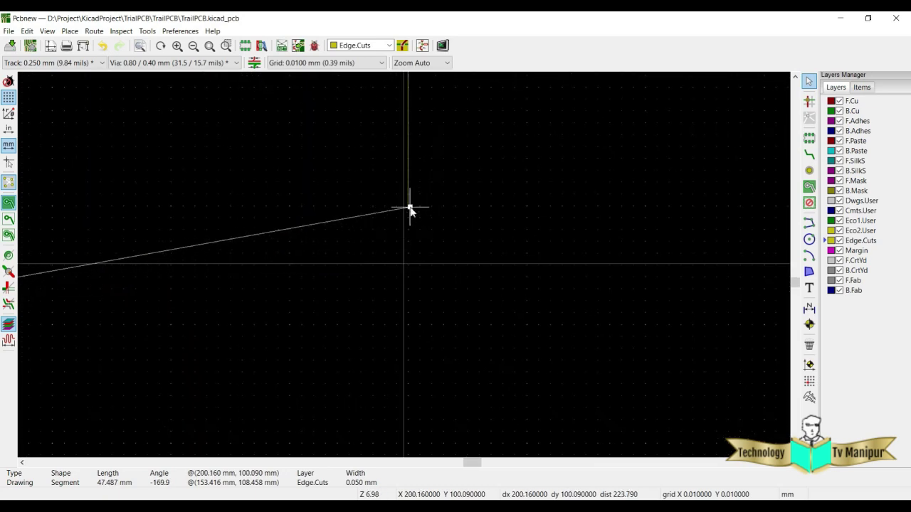
pyautogui.scroll(7, 400, 269)
pyautogui.moveTo(403, 265); pyautogui.dragTo(419, 294)
pyautogui.scroll(7, 383, 255)
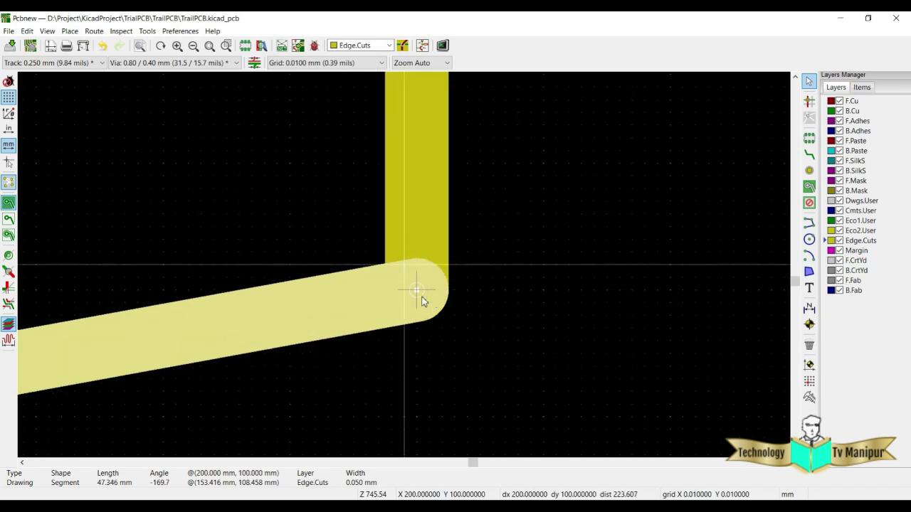
pyautogui.scroll(-5, 407, 268)
pyautogui.doubleClick(361, 268)
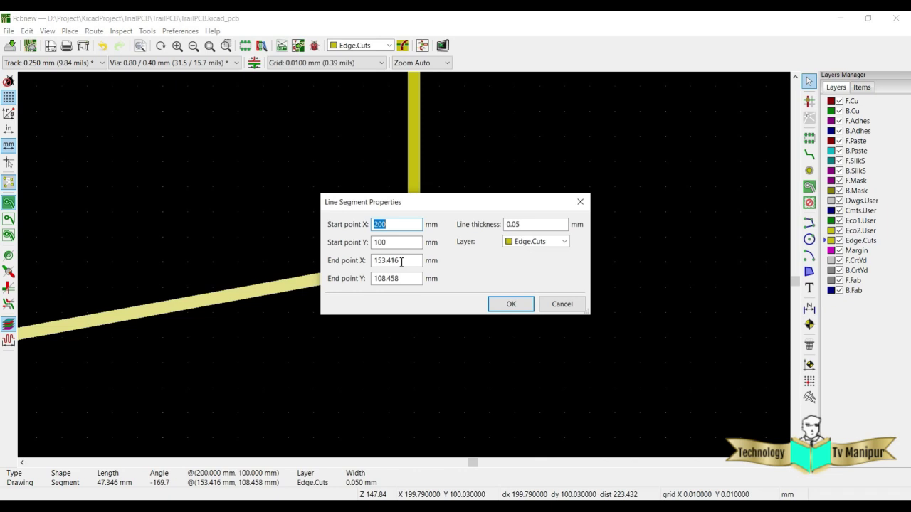
pyautogui.moveTo(402, 262); pyautogui.dragTo(359, 261)
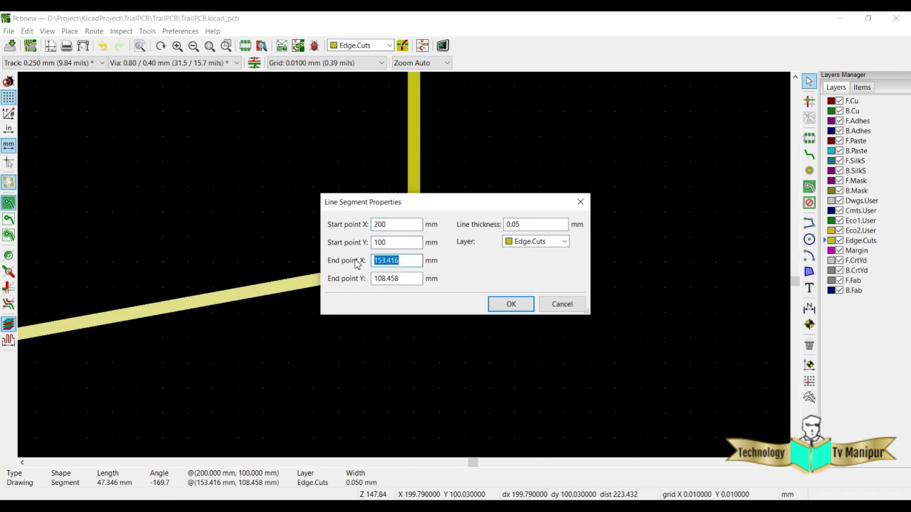
pyautogui.click(565, 309)
# Check the top edge's start and end coordinates in its line segment properties, leaving them unedited.
pyautogui.scroll(-5, 407, 265)
pyautogui.moveTo(218, 195); pyautogui.dragTo(597, 422, button='middle')
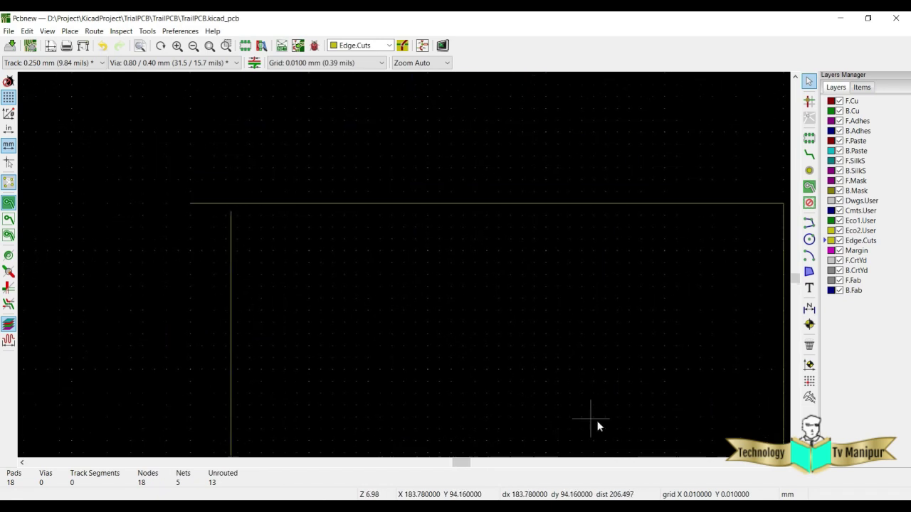
pyautogui.scroll(4, 223, 213)
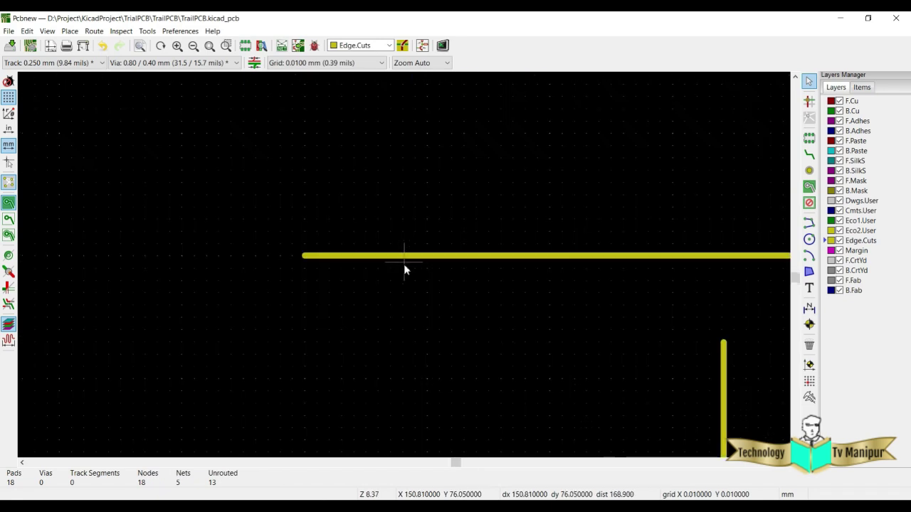
pyautogui.doubleClick(310, 257)
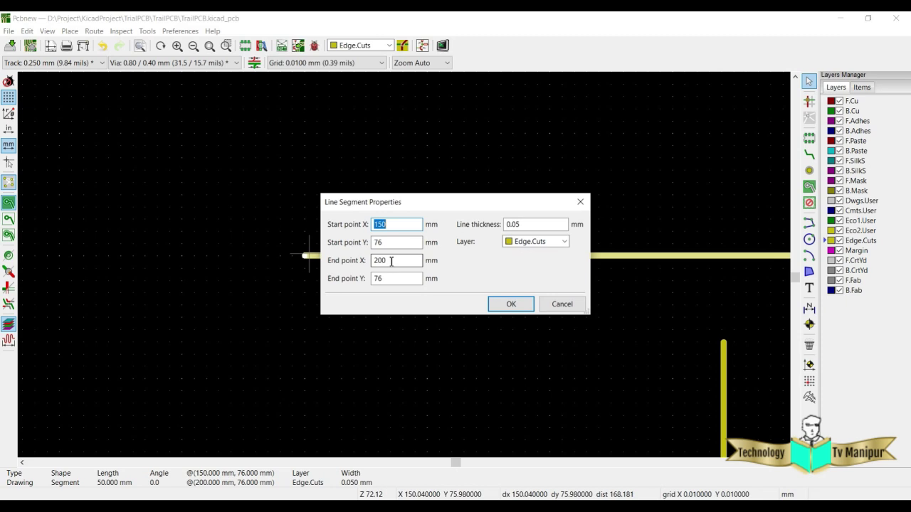
pyautogui.click(552, 305)
# Set the end point of the outline's slanted bottom edge to X 76 mm and Y 100 mm.
pyautogui.scroll(-8, 469, 337)
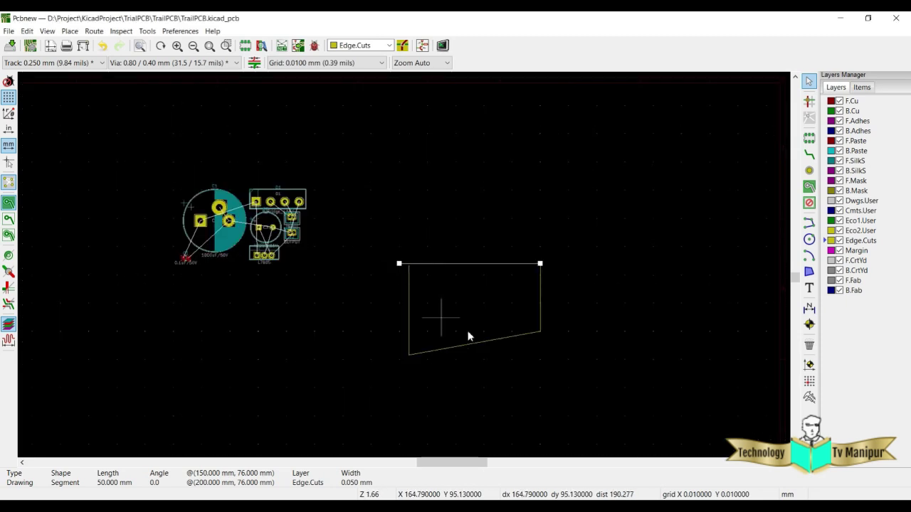
pyautogui.scroll(6, 404, 264)
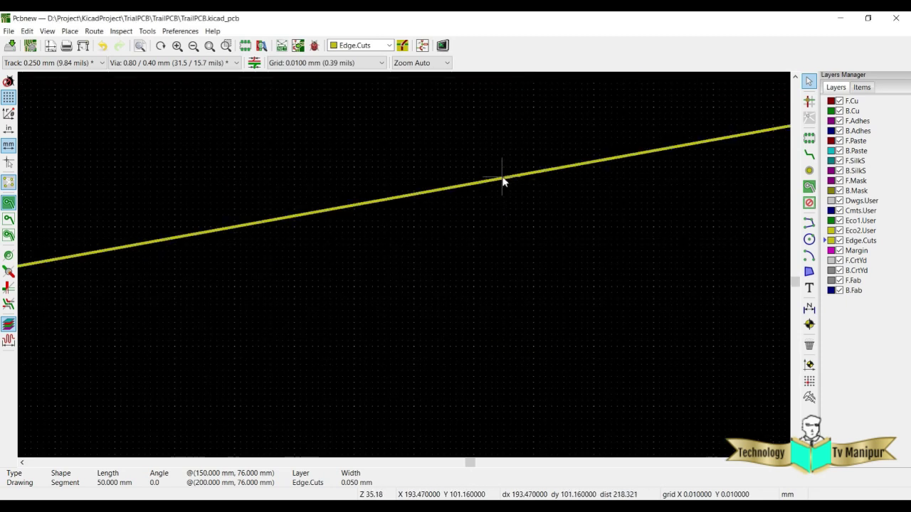
pyautogui.scroll(3, 427, 299)
pyautogui.doubleClick(437, 262)
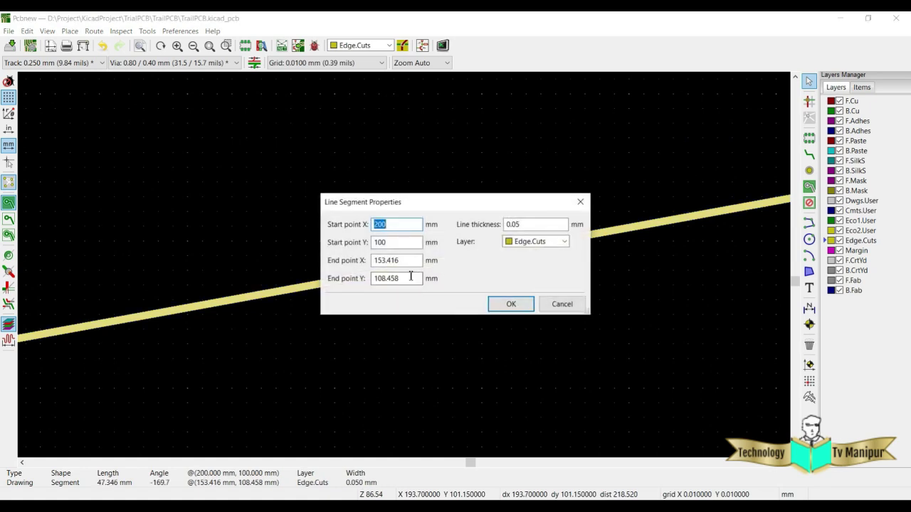
pyautogui.moveTo(409, 260); pyautogui.dragTo(337, 263)
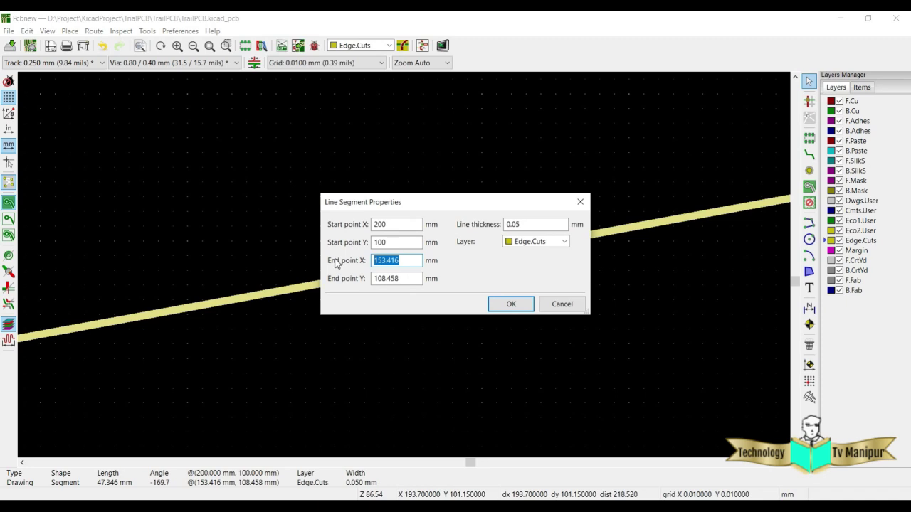
pyautogui.write('76')
pyautogui.moveTo(410, 278); pyautogui.dragTo(372, 279)
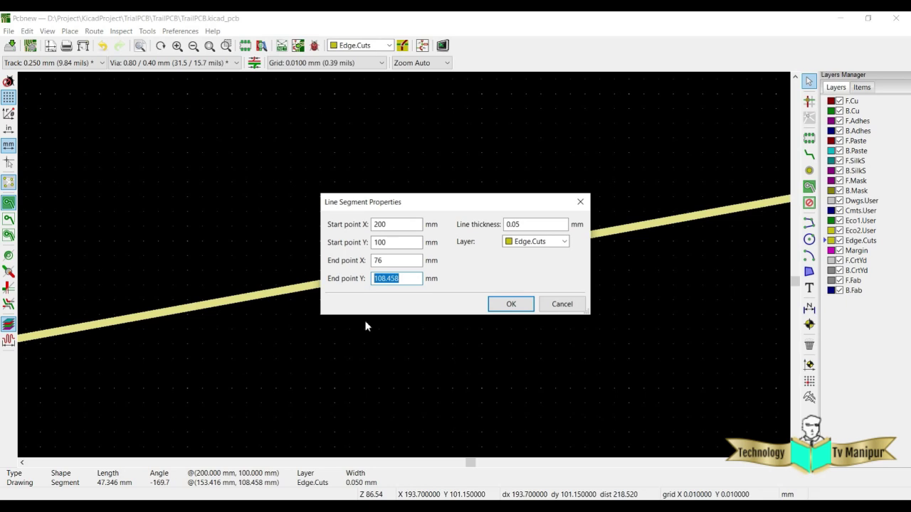
pyautogui.write('100')
pyautogui.click(511, 304)
# Pull the overlong bottom edge's end point back to the outline and set it to X 150 mm and Y 100 mm.
pyautogui.scroll(-5, 463, 300)
pyautogui.moveTo(306, 262); pyautogui.dragTo(631, 293, button='middle')
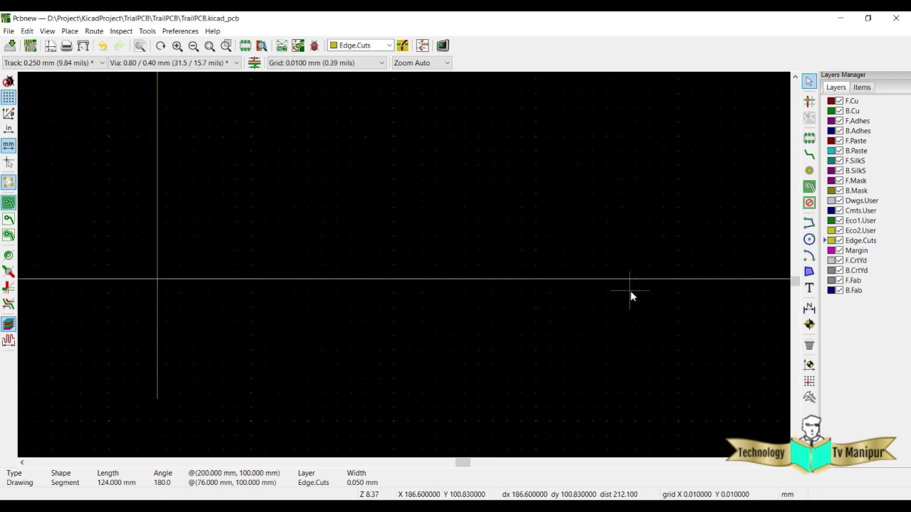
pyautogui.scroll(-5, 404, 270)
pyautogui.scroll(-1, 246, 256)
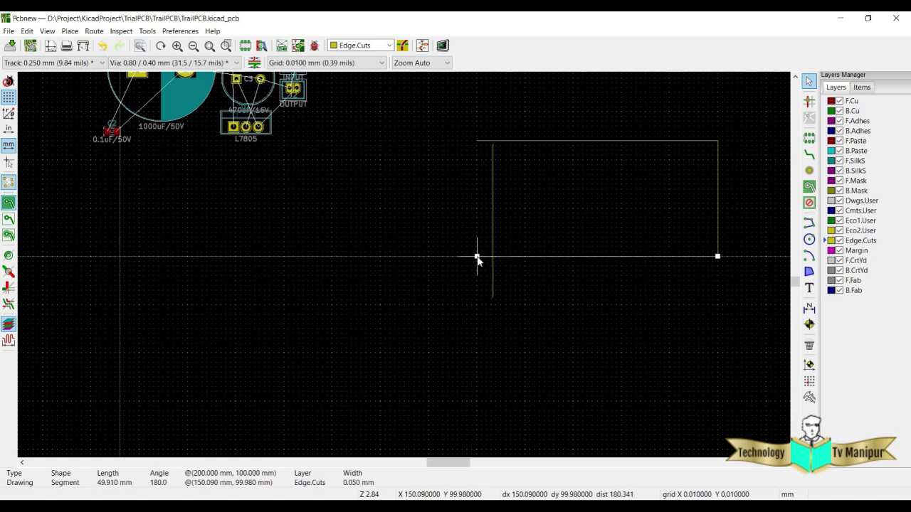
pyautogui.scroll(3, 477, 260)
pyautogui.scroll(3, 551, 275)
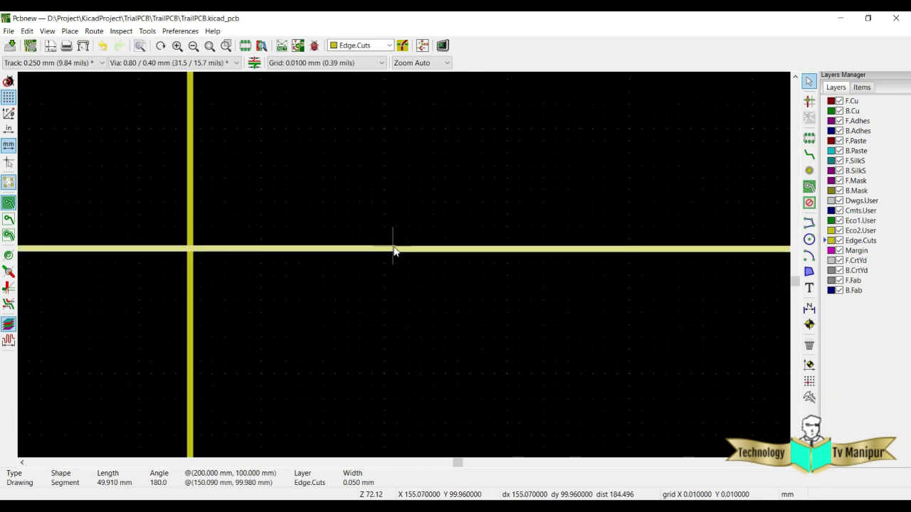
pyautogui.doubleClick(395, 250)
pyautogui.moveTo(403, 282); pyautogui.dragTo(337, 280)
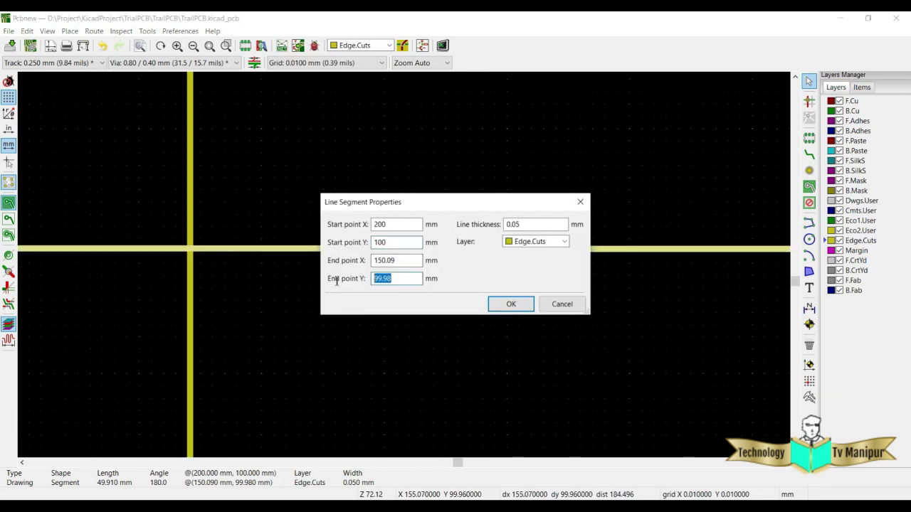
pyautogui.write('1')
pyautogui.moveTo(400, 260); pyautogui.dragTo(350, 268)
pyautogui.write('15')
pyautogui.click(511, 304)
# Delete the misaligned vertical line on the left side of the board outline.
pyautogui.scroll(-10, 405, 268)
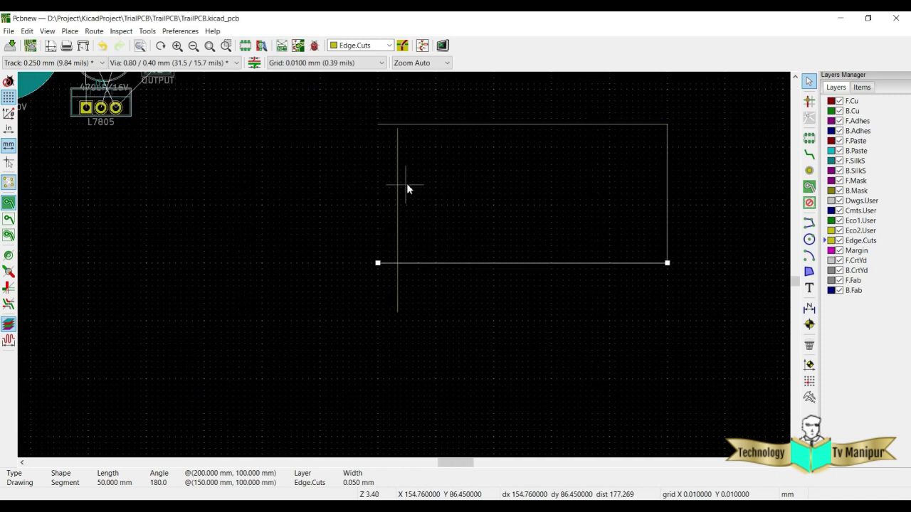
pyautogui.scroll(-3, 405, 260)
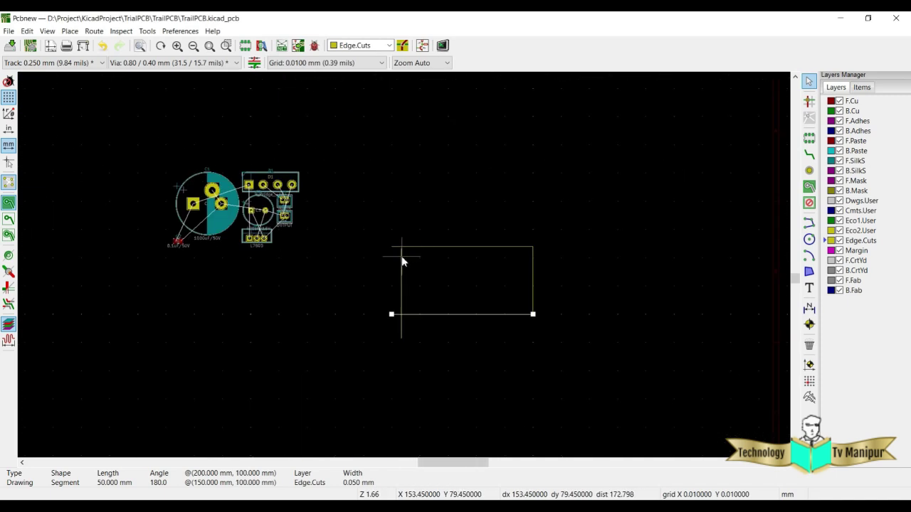
pyautogui.click(404, 259)
pyautogui.scroll(8, 403, 260)
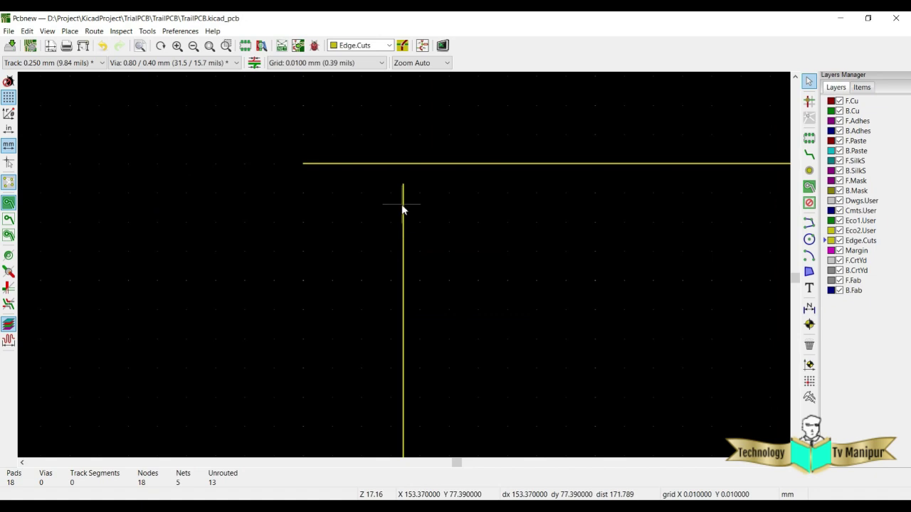
pyautogui.click(402, 209)
pyautogui.press('Delete')
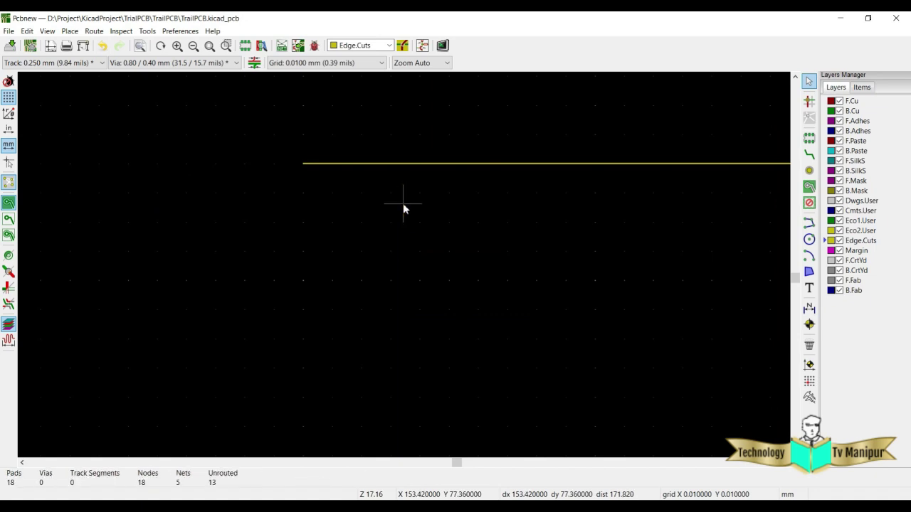
# Draw a new left side on Edge.Cuts from the top edge's start at X 150, Y 76 mm to the bottom edge's end at X 150, Y 100 mm.
pyautogui.scroll(5, 308, 165)
pyautogui.scroll(3, 363, 284)
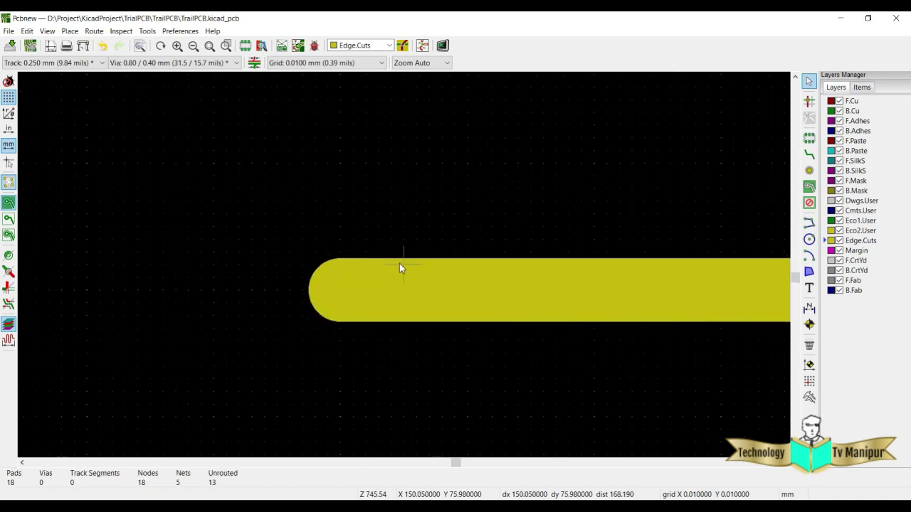
pyautogui.click(809, 222)
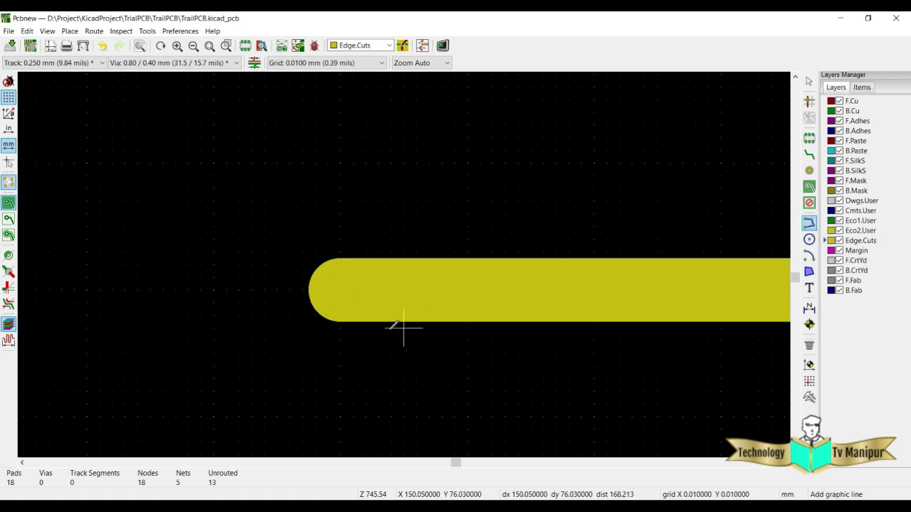
pyautogui.click(342, 288)
pyautogui.scroll(-10, 342, 288)
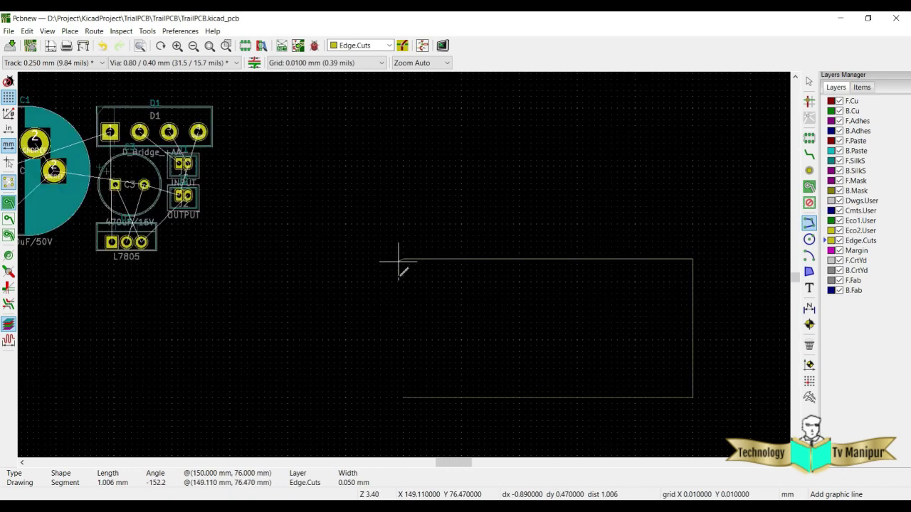
pyautogui.scroll(5, 406, 392)
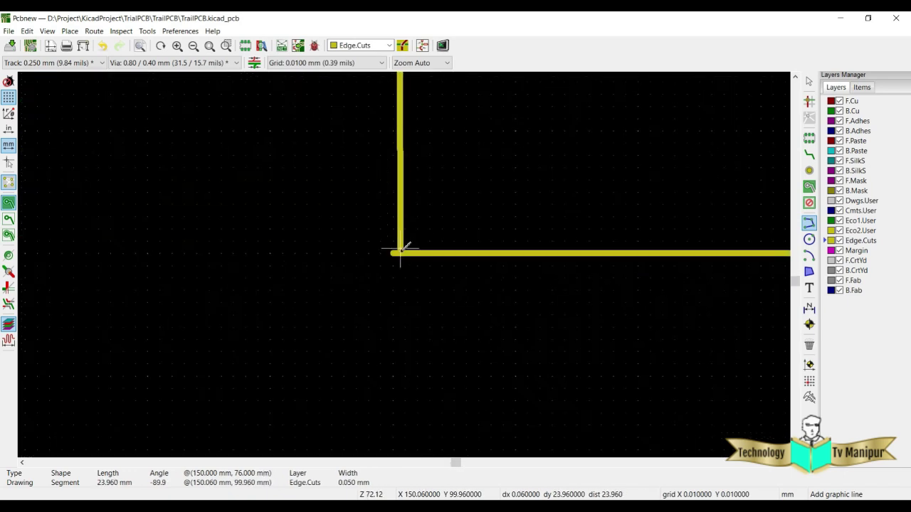
pyautogui.scroll(5, 400, 251)
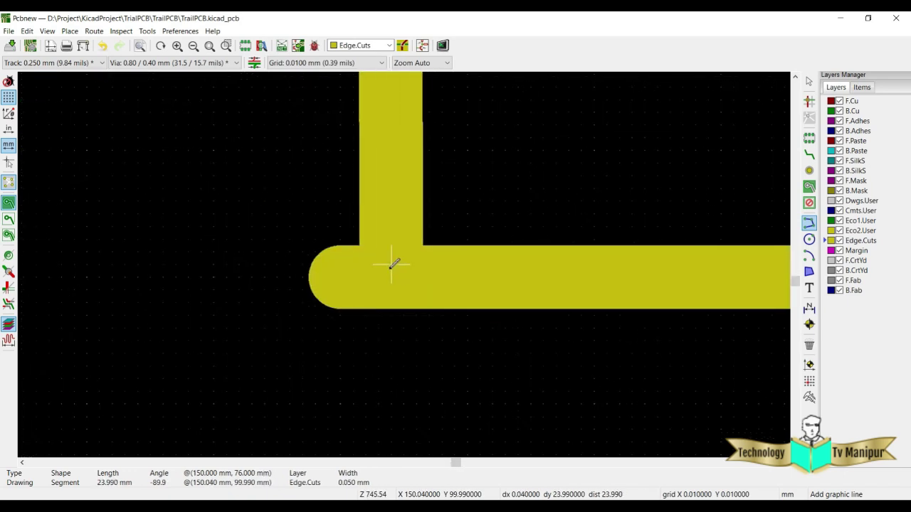
pyautogui.doubleClick(341, 278)
pyautogui.press('Escape')
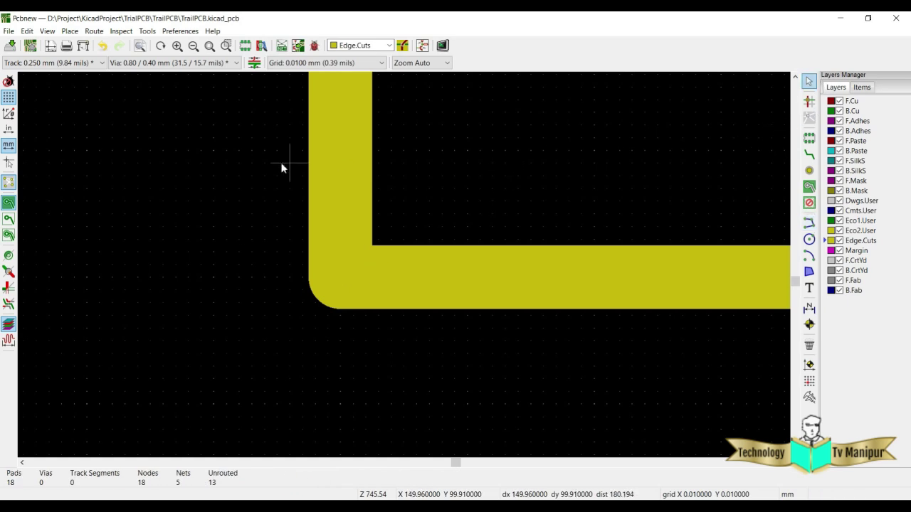
# Check the new left side's start and end coordinates in its line segment properties, then view the whole outline.
pyautogui.doubleClick(333, 140)
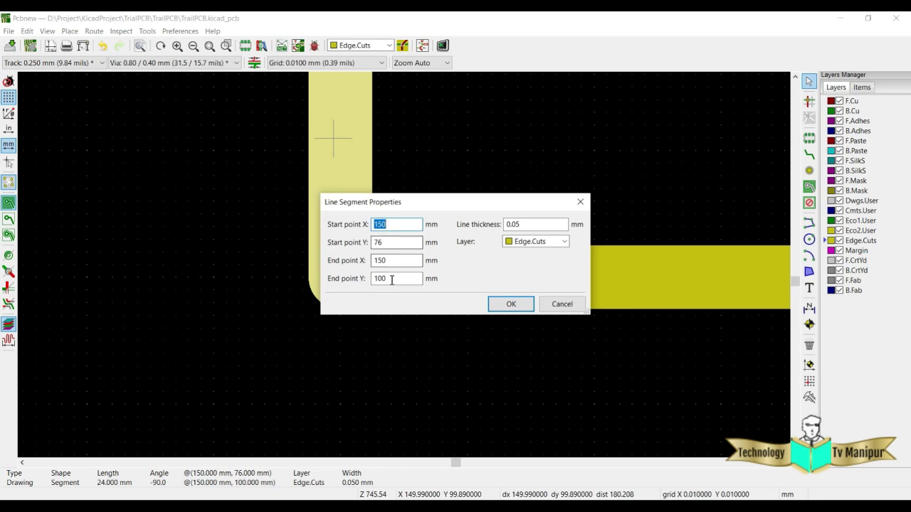
pyautogui.click(510, 304)
pyautogui.scroll(-5, 435, 258)
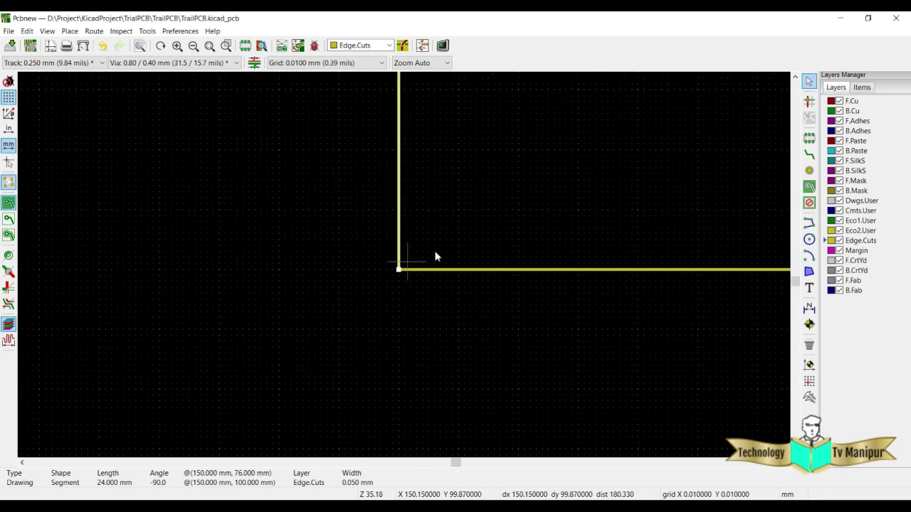
pyautogui.scroll(-4, 411, 322)
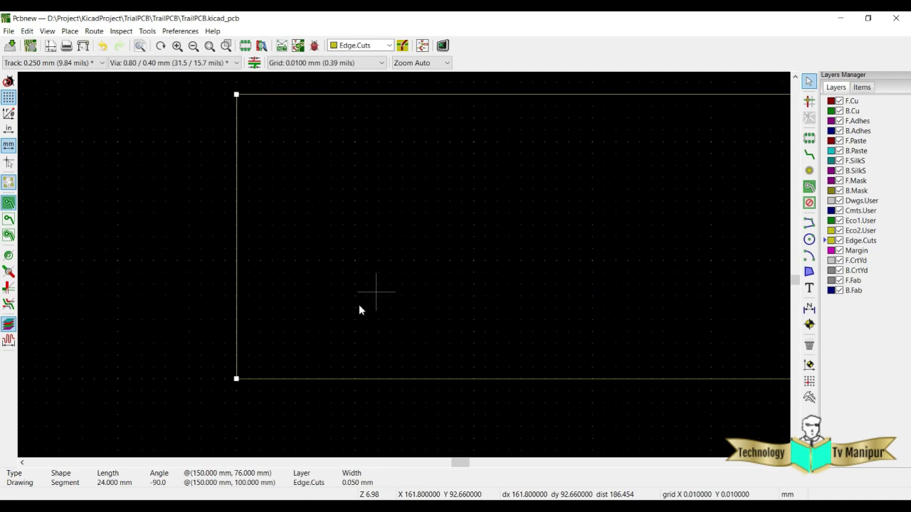
pyautogui.scroll(-4, 403, 264)
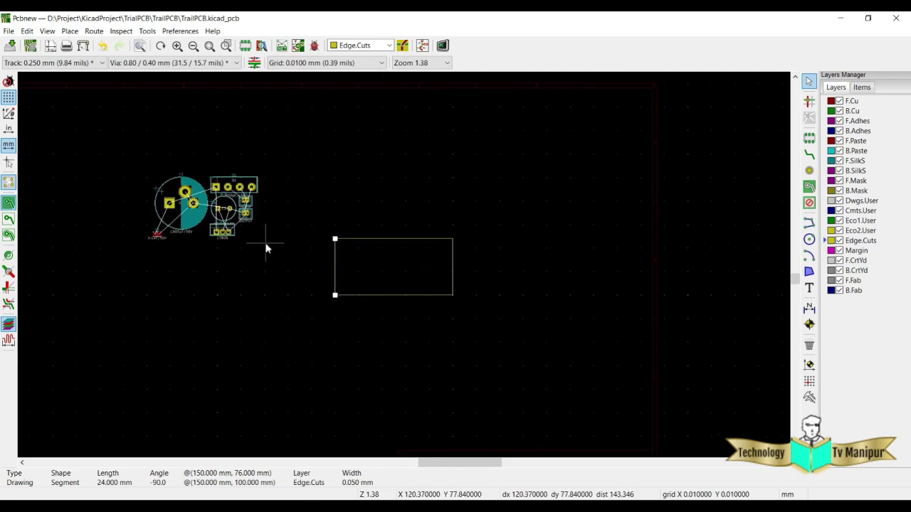
# Move the INPUT connector J1 just inside the outline's left side at mid-height, rotated 90 degrees.
pyautogui.scroll(2, 249, 215)
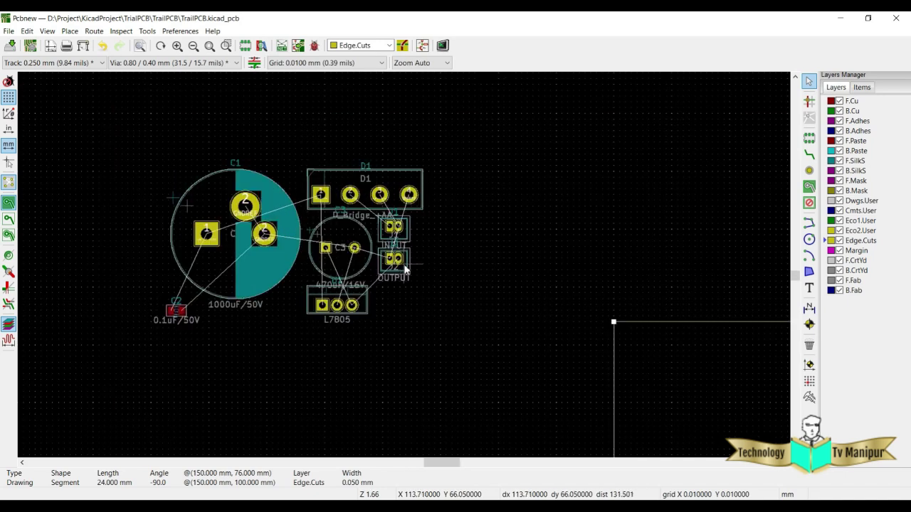
pyautogui.click(407, 228)
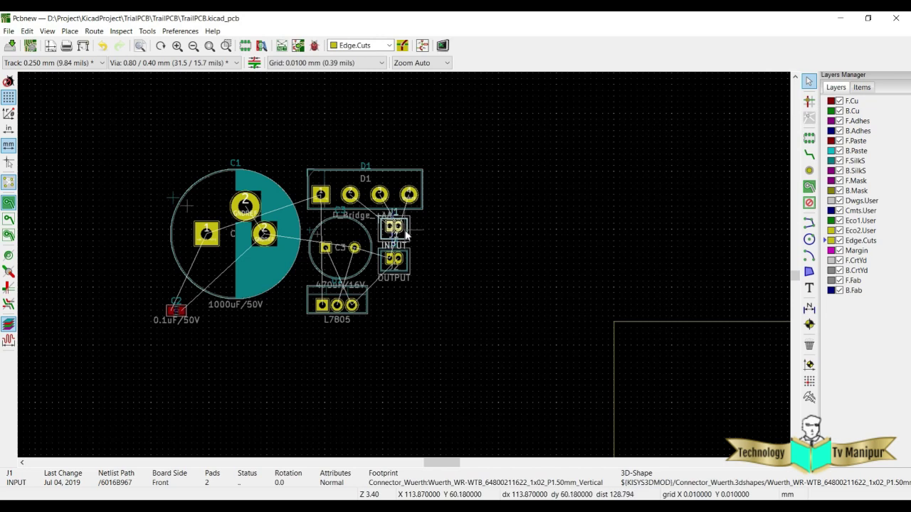
pyautogui.press('m')
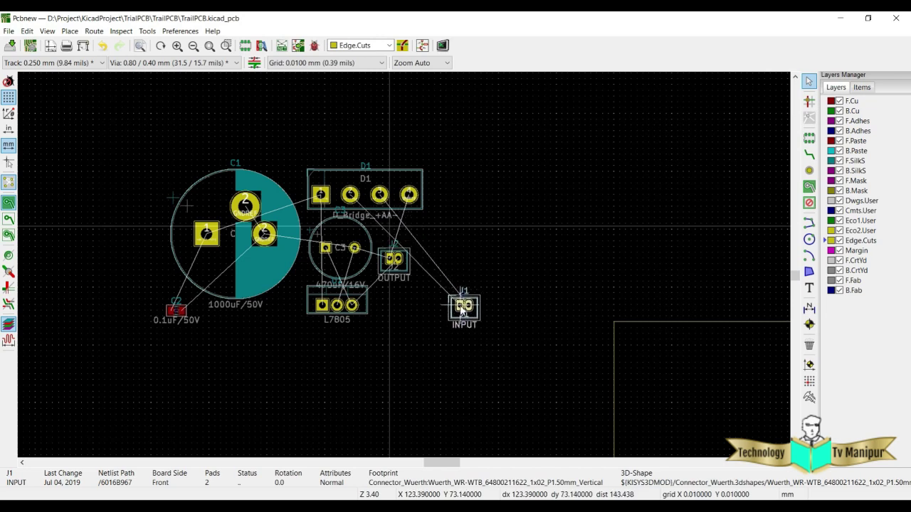
pyautogui.scroll(-4, 464, 305)
pyautogui.scroll(8, 484, 309)
pyautogui.scroll(-8, 385, 247)
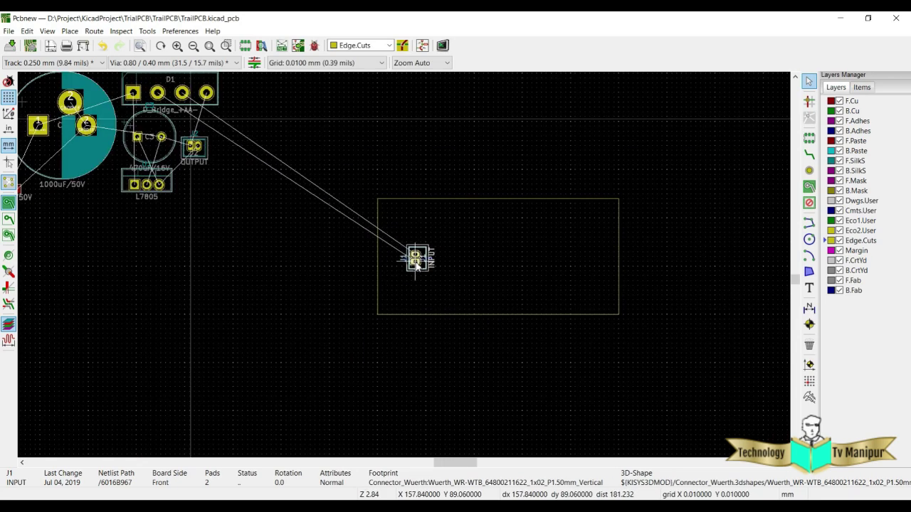
pyautogui.press('r')
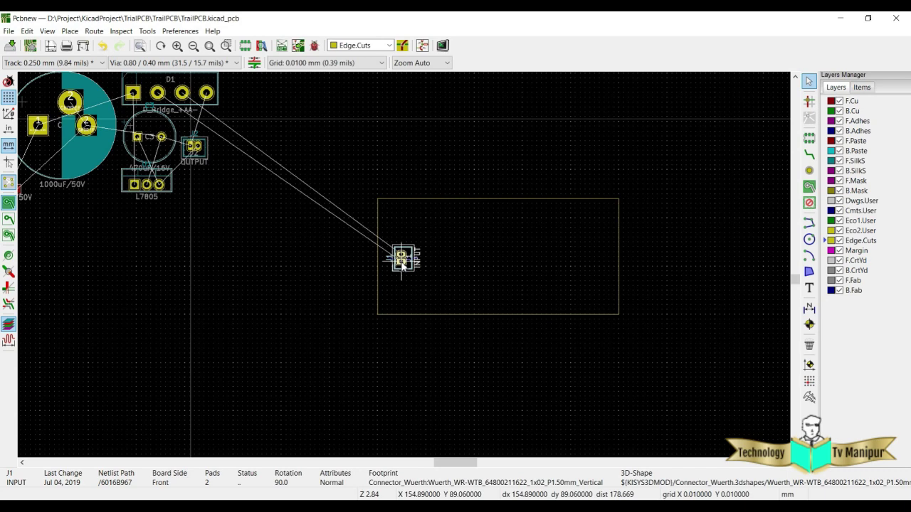
pyautogui.click(400, 265)
# Move the bridge rectifier D1 into the outline directly right of connector J1, rotated 90 degrees.
pyautogui.scroll(-1, 246, 261)
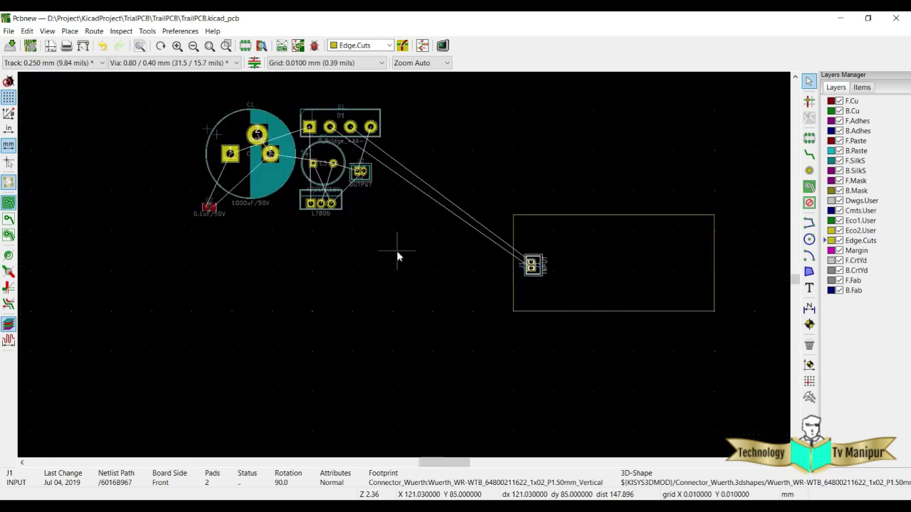
pyautogui.click(369, 144)
pyautogui.press('m')
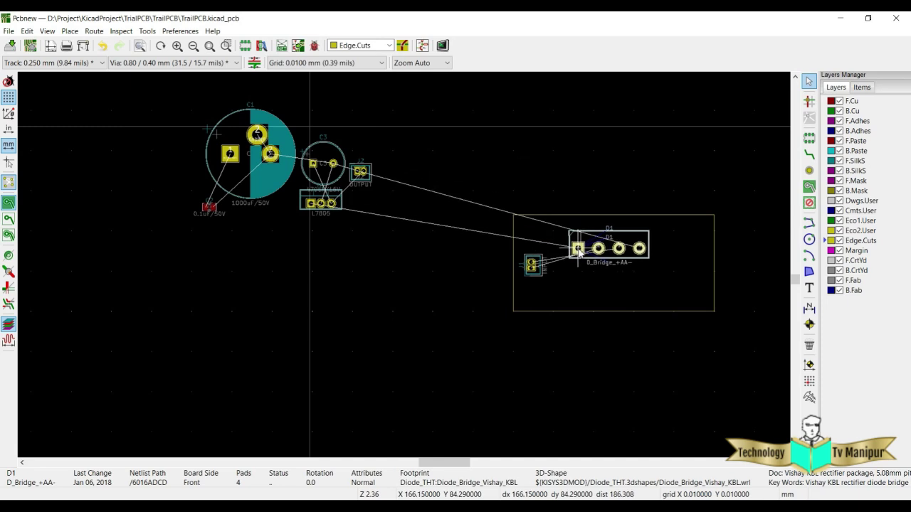
pyautogui.press('r')
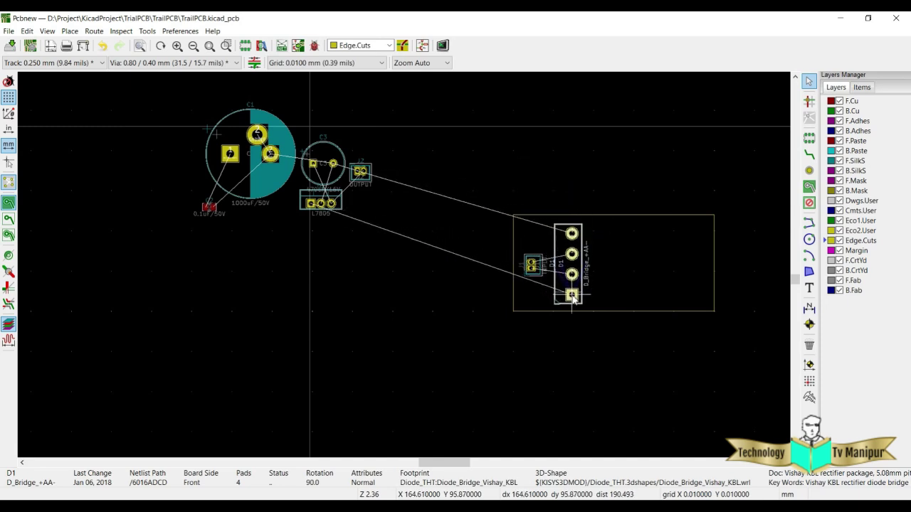
pyautogui.click(571, 297)
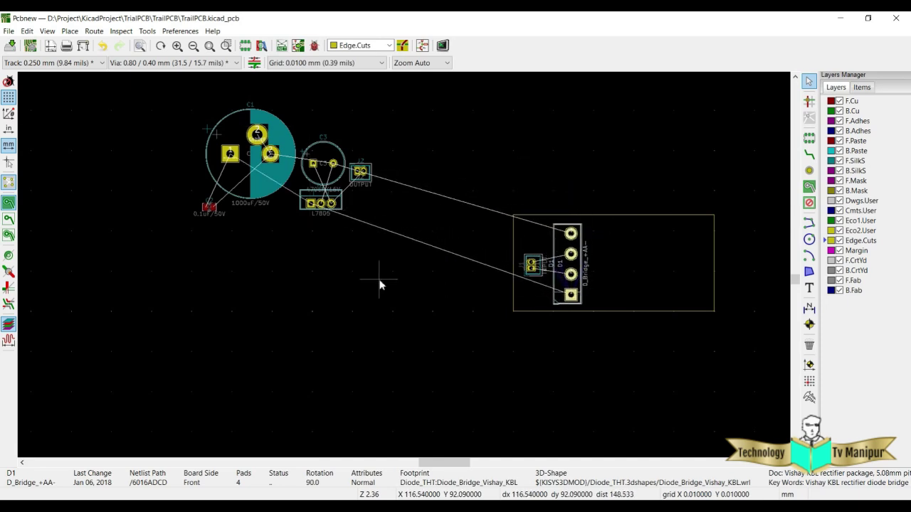
# Move the 1000uF/50V capacitor C1 into the outline directly right of the bridge rectifier D1.
pyautogui.click(282, 135)
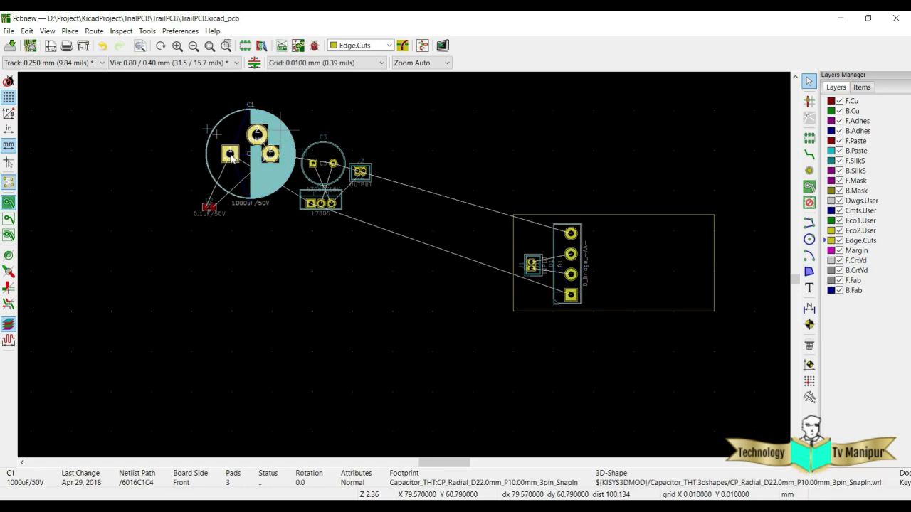
pyautogui.press('m')
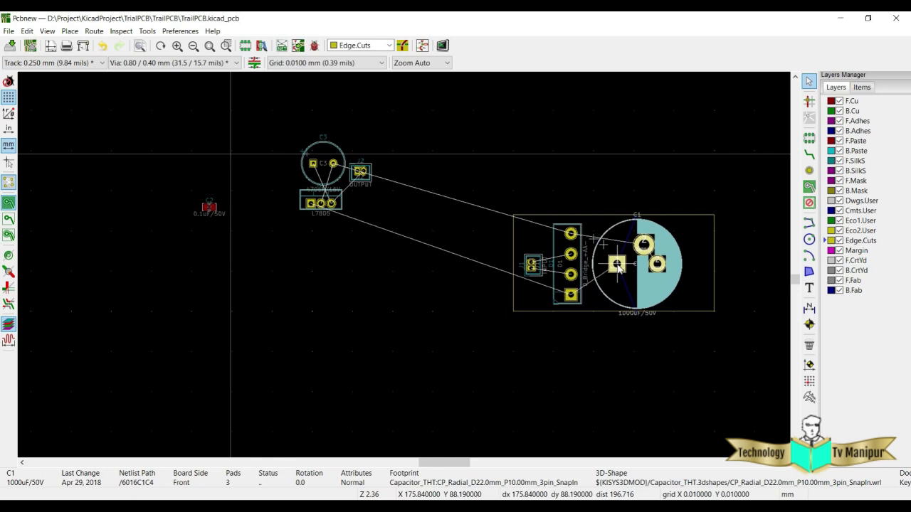
pyautogui.click(616, 265)
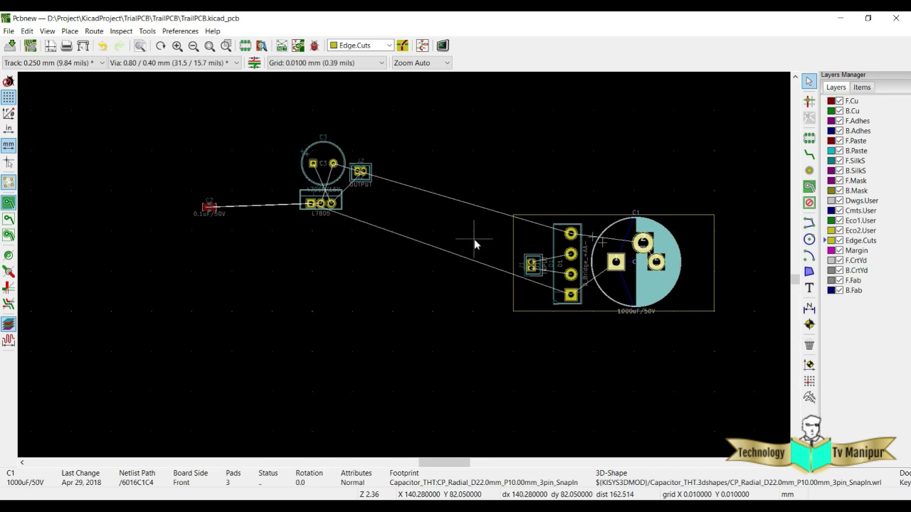
# Change the footprint of the 1000uF/50V capacitor C1 to Capacitor_THT:CP_Radial_D12.5mm_P5.00mm.
pyautogui.doubleClick(653, 289)
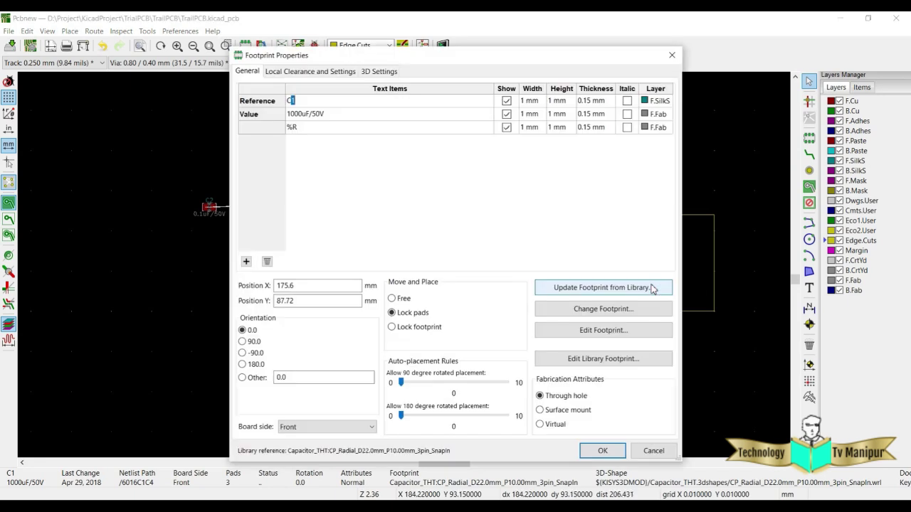
pyautogui.click(598, 311)
pyautogui.click(602, 215)
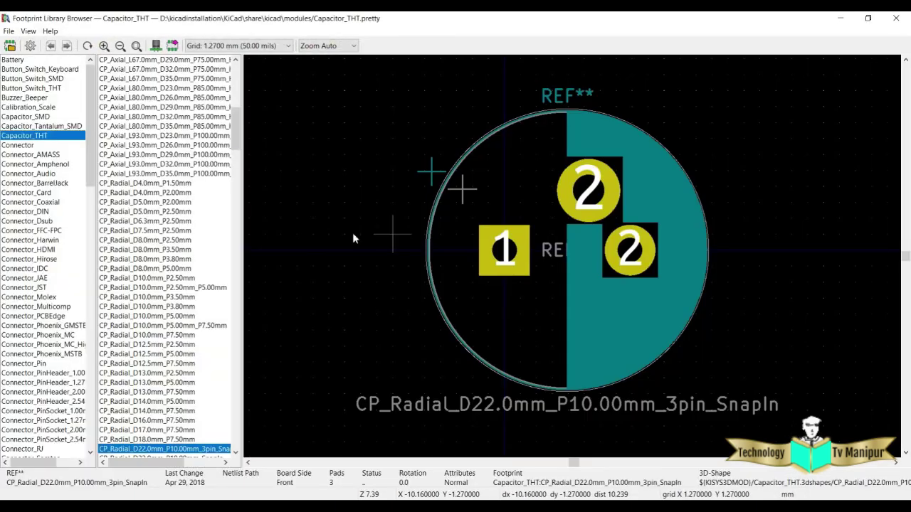
pyautogui.scroll(-5, 161, 372)
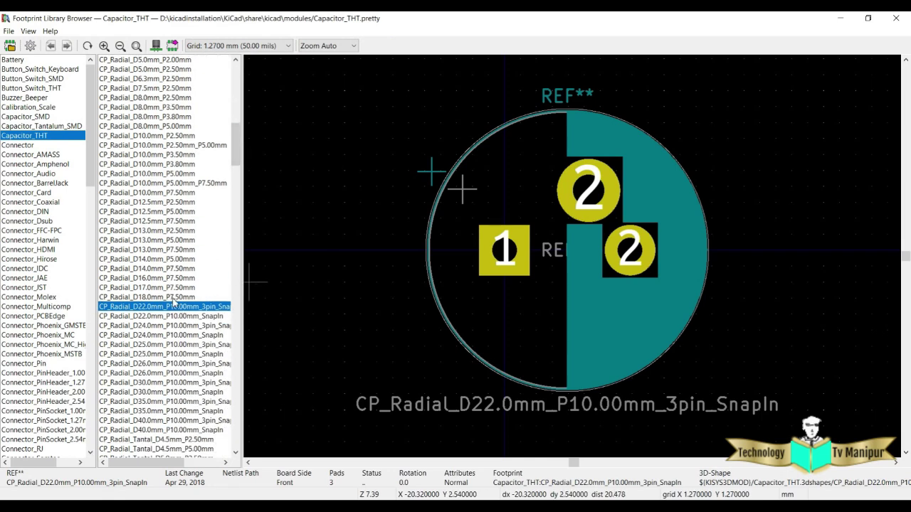
pyautogui.click(174, 298)
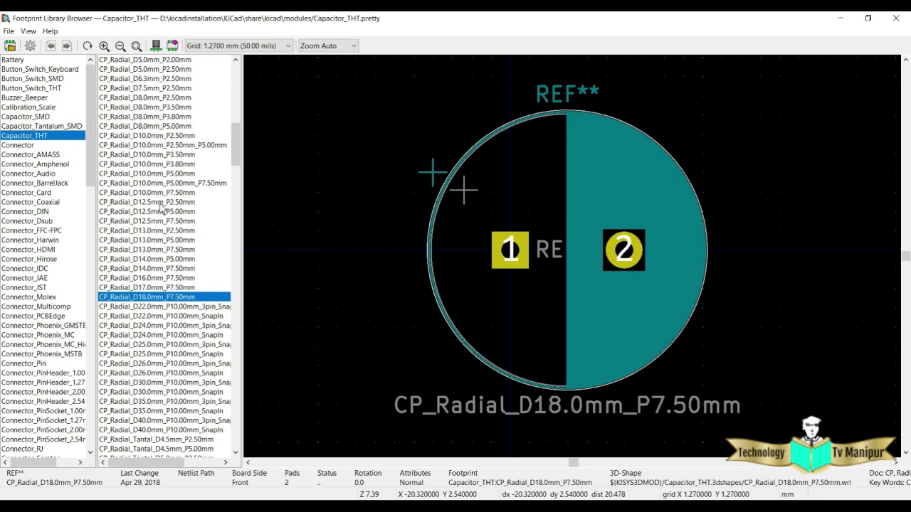
pyautogui.doubleClick(160, 212)
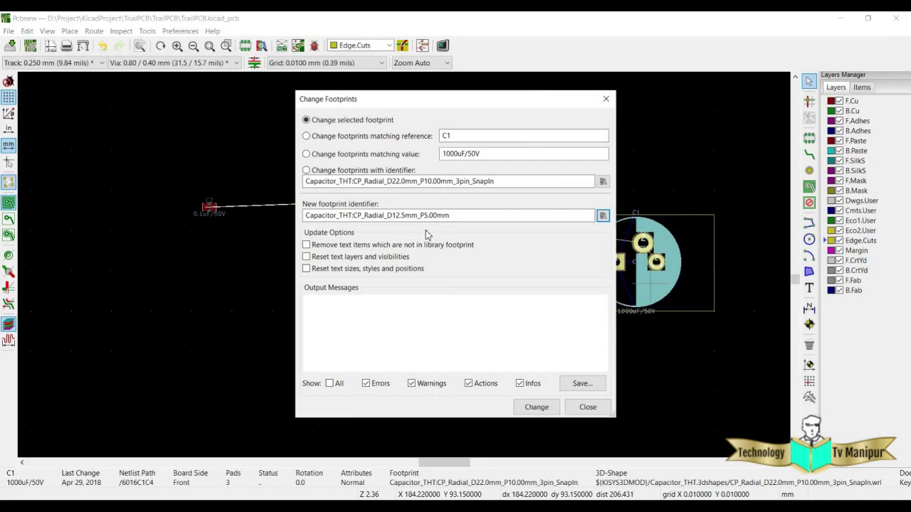
pyautogui.click(537, 407)
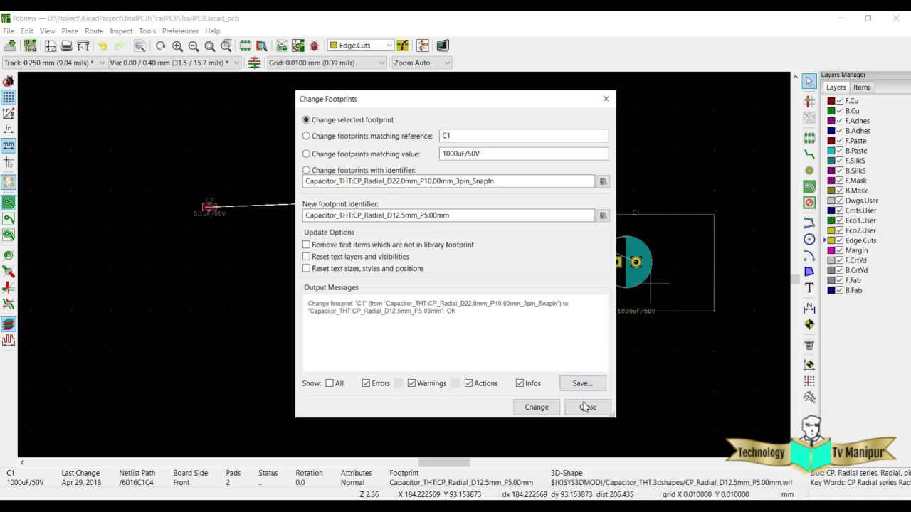
pyautogui.click(588, 407)
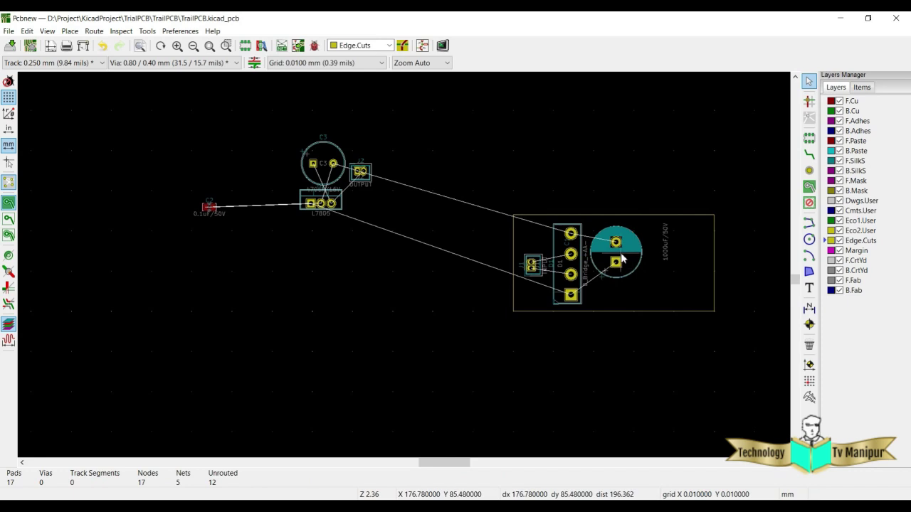
# Rotate capacitor C1 by 90 degrees and place it at mid-height directly right of the bridge rectifier D1.
pyautogui.press('m')
pyautogui.press('r')
pyautogui.click(617, 279)
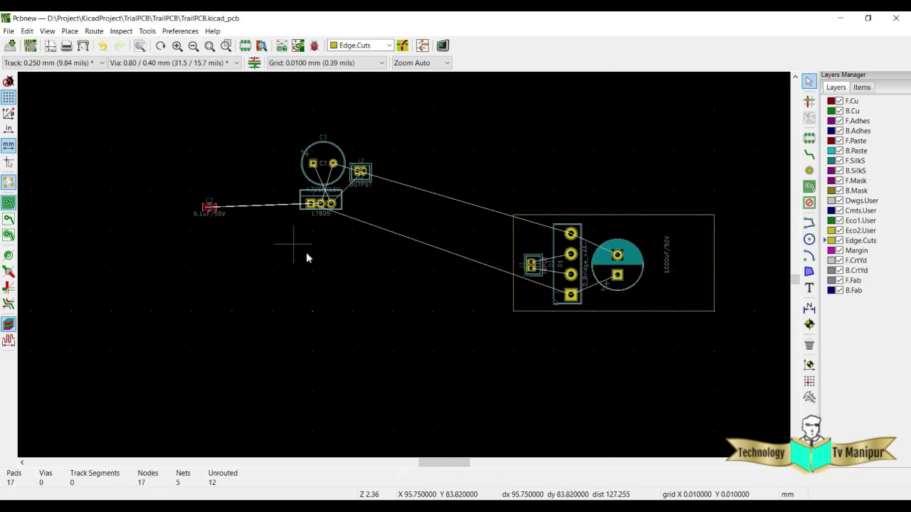
# Move the L7805 regulator U1 into the outline directly right of capacitor C1, rotated 90 degrees.
pyautogui.click(341, 207)
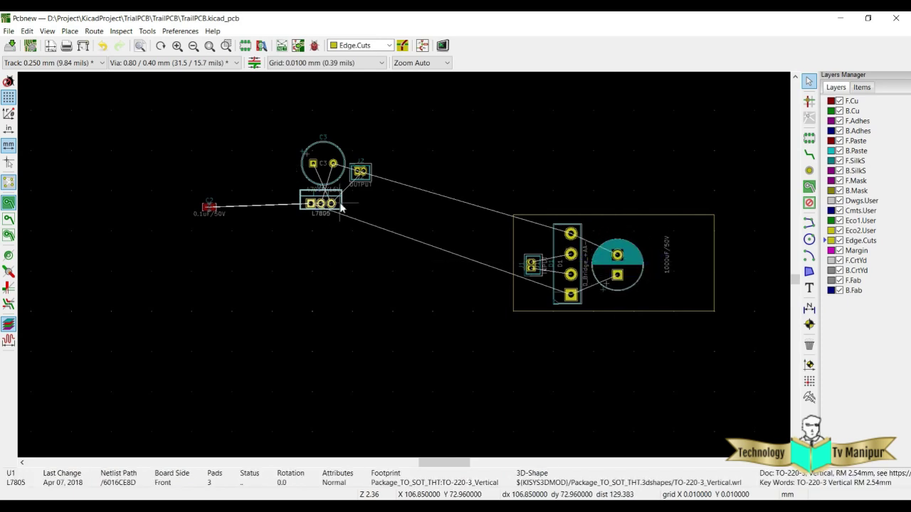
pyautogui.press('m')
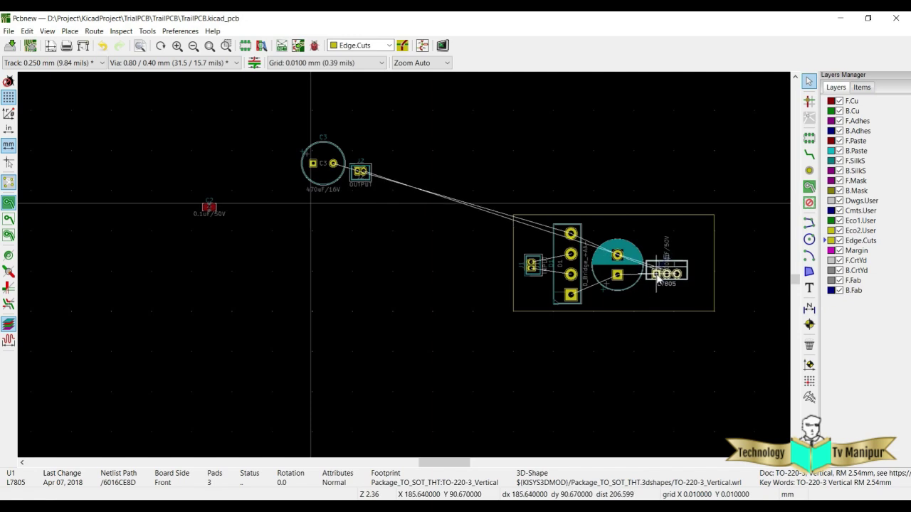
pyautogui.press('r')
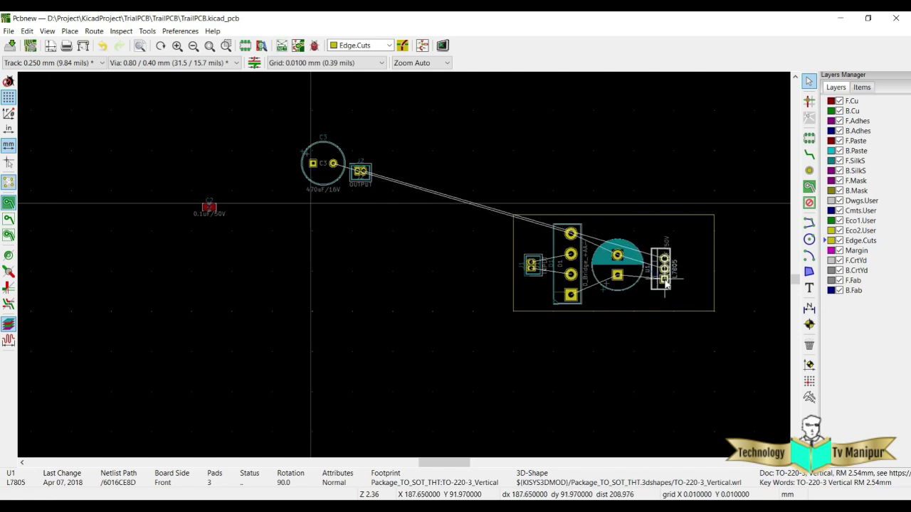
pyautogui.click(664, 284)
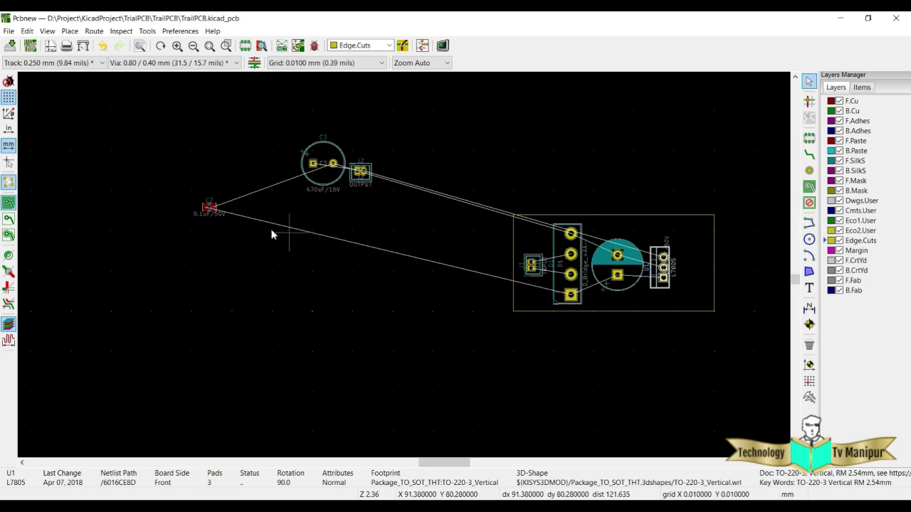
# Move the 0.1uF/50V capacitor C2 into the outline directly right of regulator U1, rotated 90 degrees.
pyautogui.click(214, 211)
pyautogui.press('m')
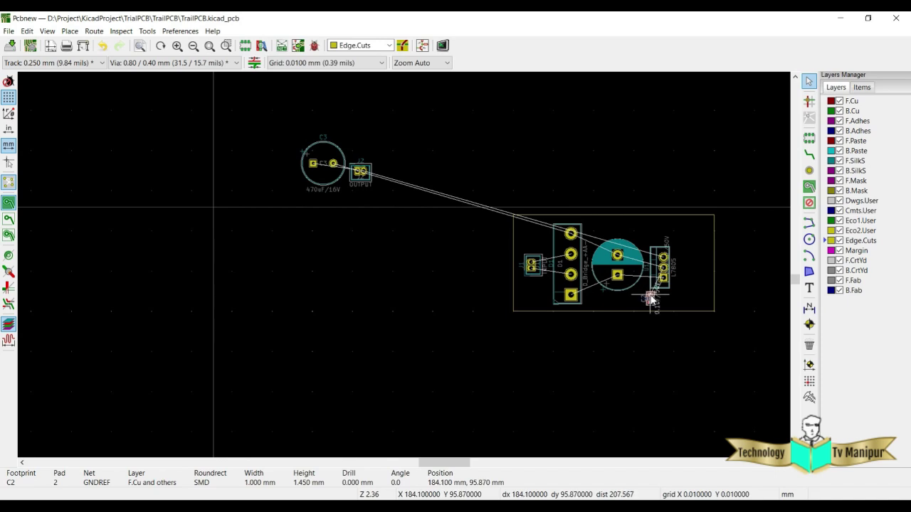
pyautogui.press('r')
pyautogui.click(682, 272)
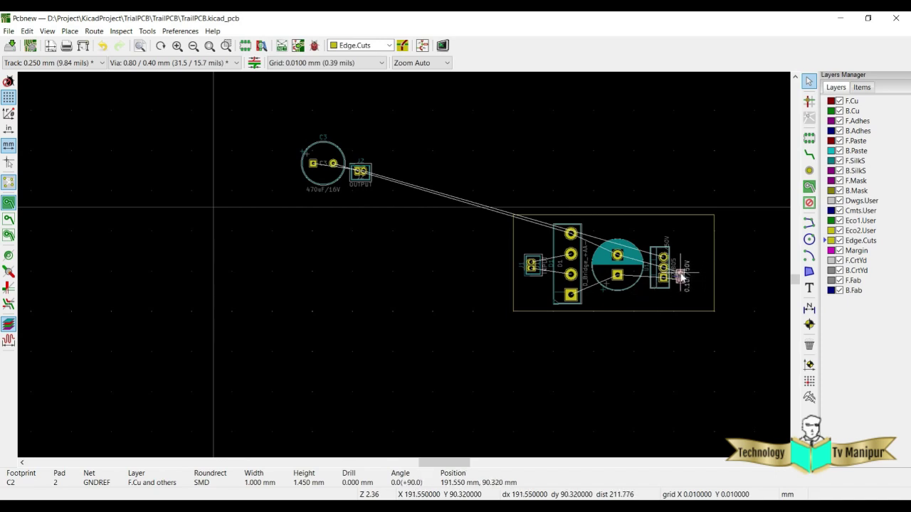
# Move the 470uF/16V capacitor C3 into the outline's upper right corner, rotated 90 degrees.
pyautogui.click(325, 158)
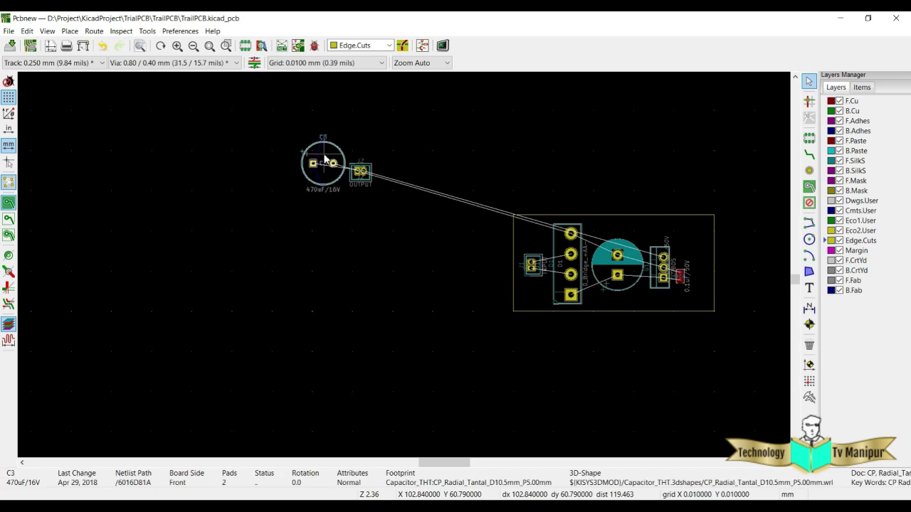
pyautogui.press('m')
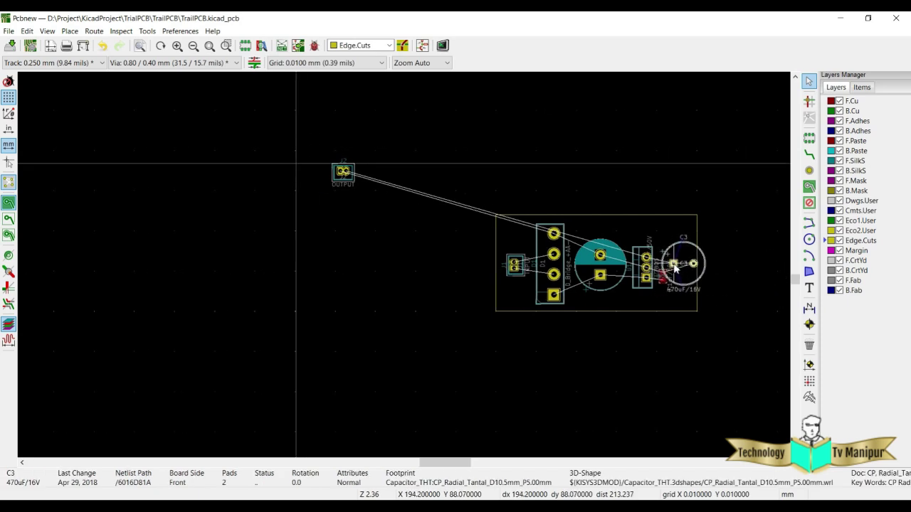
pyautogui.press('r')
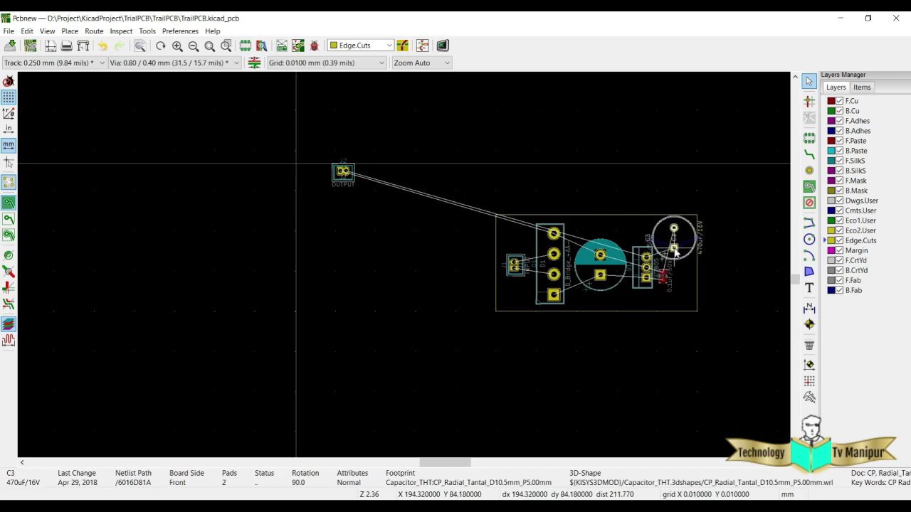
pyautogui.click(675, 252)
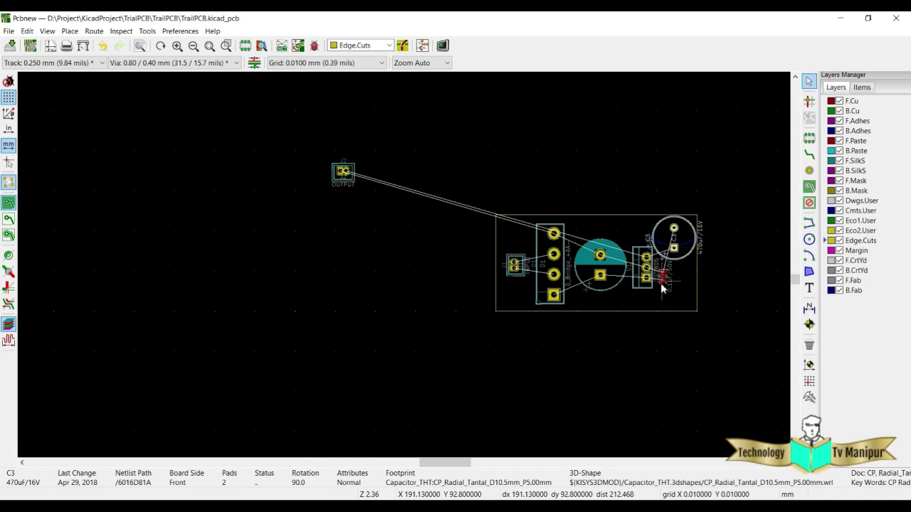
# Shift regulator U1 and capacitor C2 down toward the outline's lower edge and capacitor C3 slightly left.
pyautogui.click(647, 286)
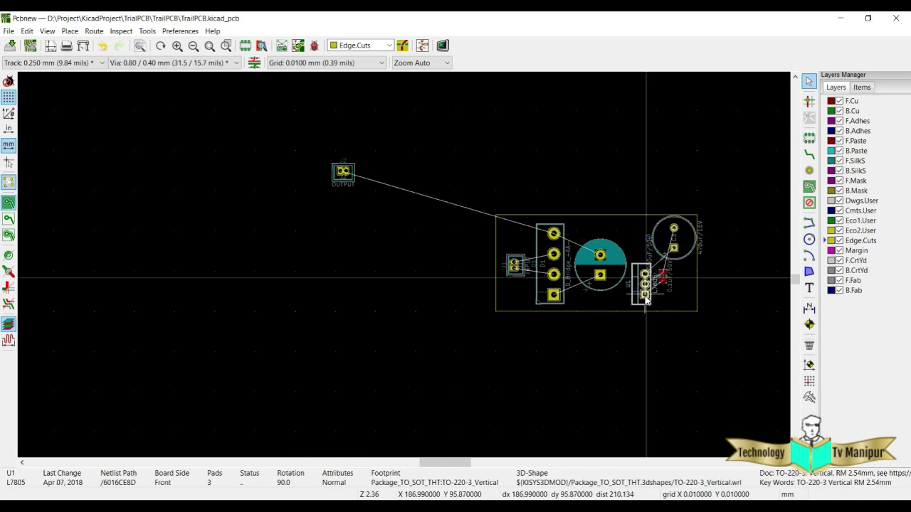
pyautogui.doubleClick(646, 280)
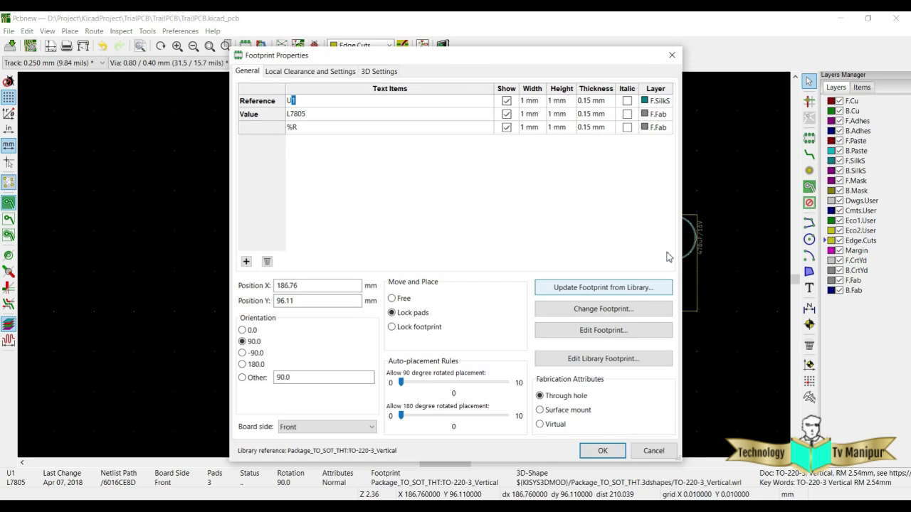
pyautogui.click(671, 55)
pyautogui.moveTo(663, 285)
pyautogui.mouseDown()
pyautogui.moveTo(661, 277)
pyautogui.moveTo(664, 299)
pyautogui.mouseUp()
pyautogui.click(686, 249)
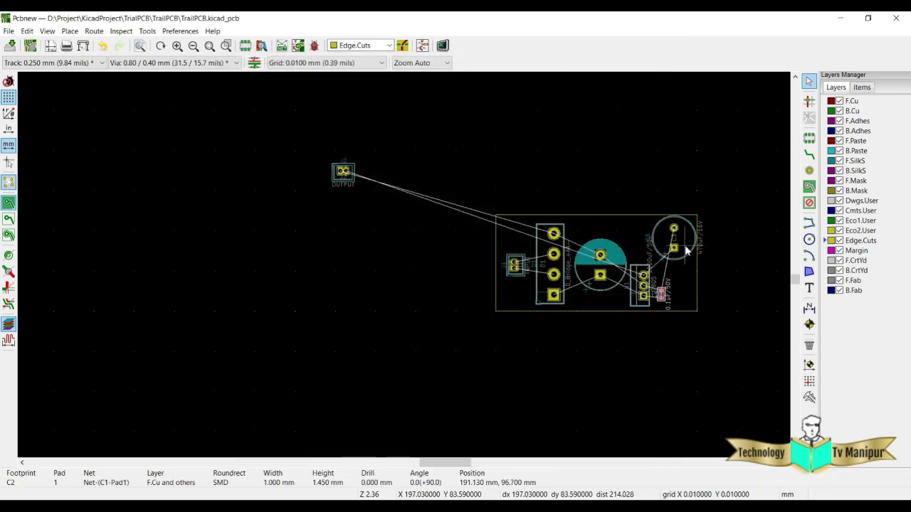
pyautogui.moveTo(686, 249); pyautogui.dragTo(664, 250)
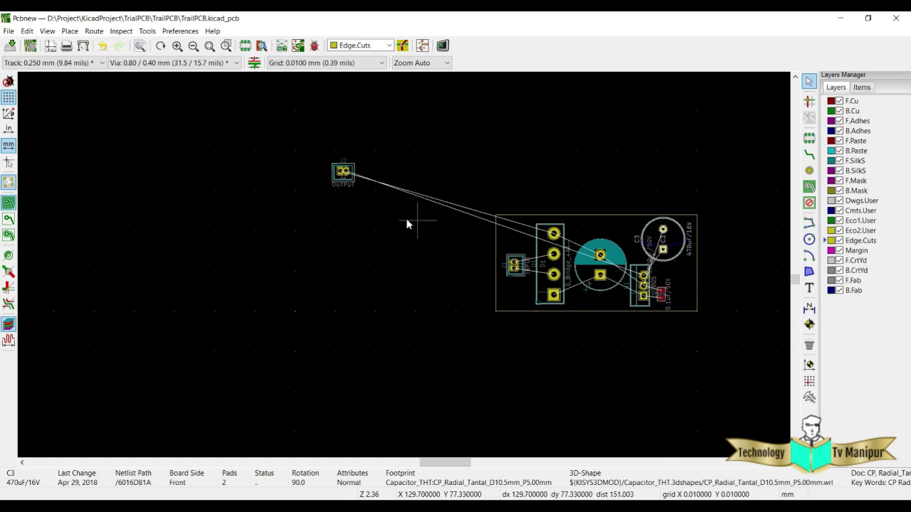
# Move the OUTPUT connector J2 just inside the outline's right side below capacitor C3, rotated 90 degrees.
pyautogui.click(343, 172)
pyautogui.moveTo(343, 172); pyautogui.dragTo(681, 285)
pyautogui.press('r')
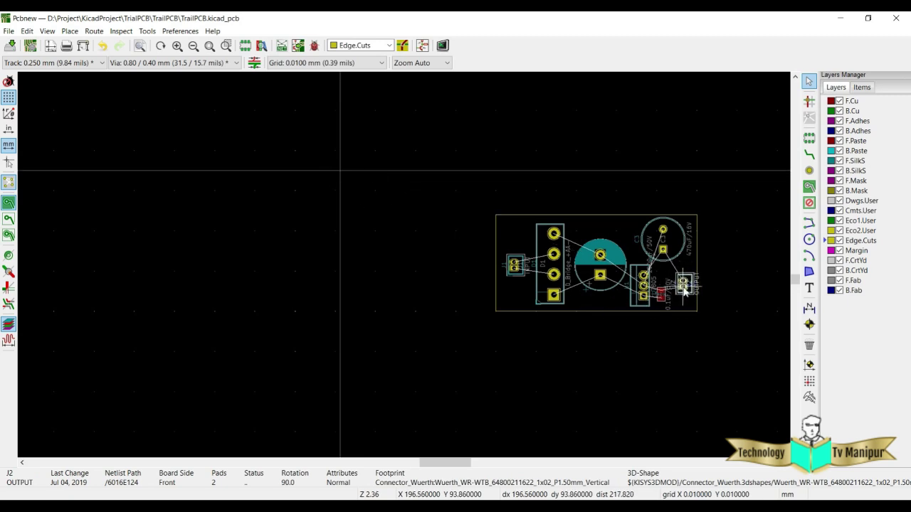
pyautogui.click(679, 284)
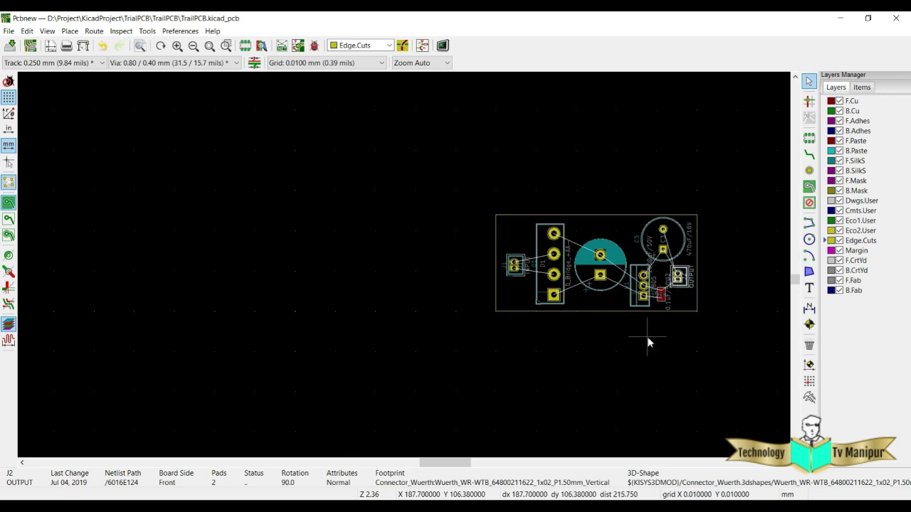
pyautogui.scroll(2, 681, 332)
pyautogui.scroll(-2, 407, 271)
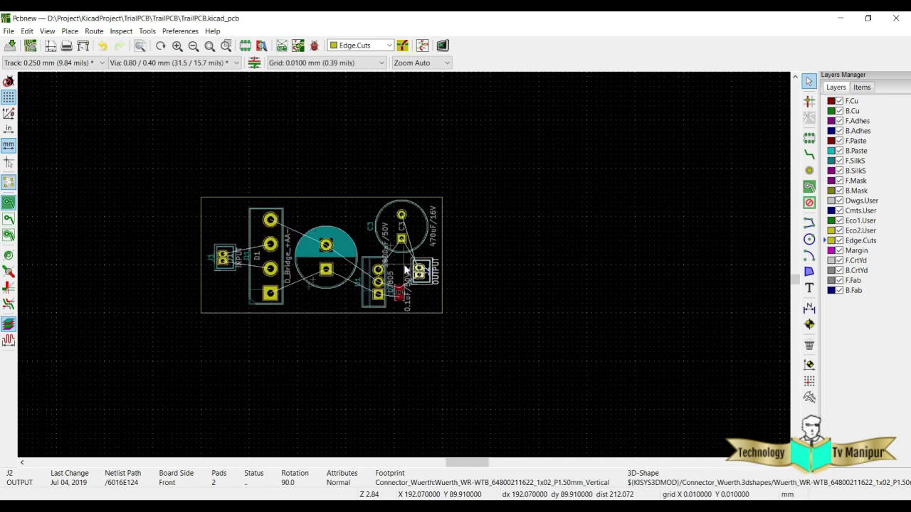
# Save the board and inspect the placed components in the 3D viewer, then return to the layout.
pyautogui.click(12, 46)
pyautogui.click(47, 30)
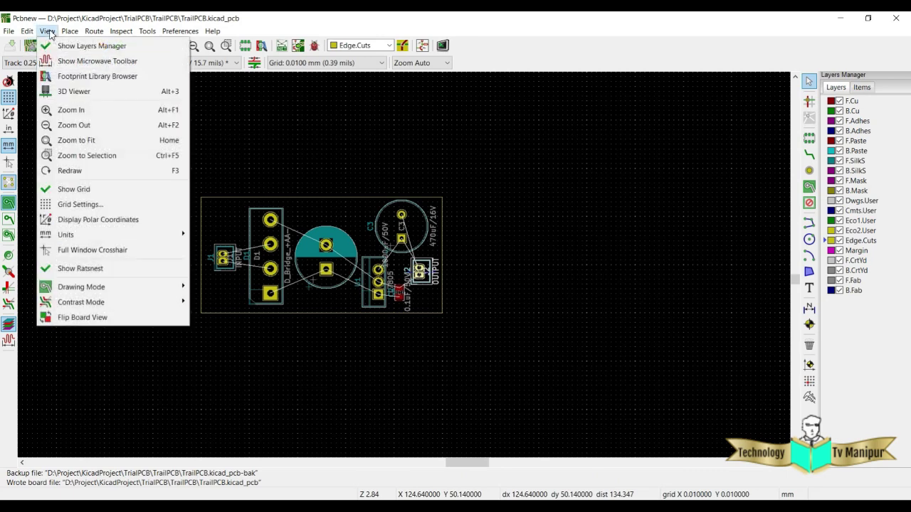
pyautogui.click(71, 95)
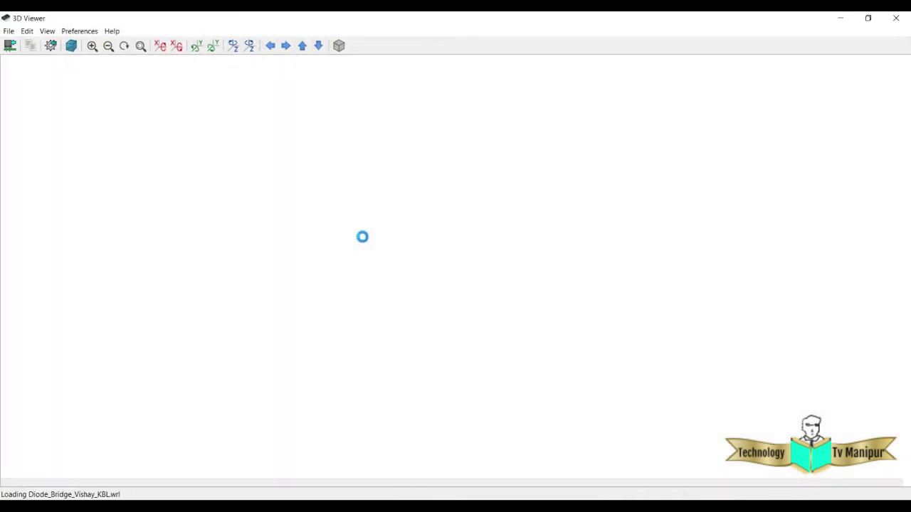
pyautogui.moveTo(447, 315); pyautogui.dragTo(481, 196)
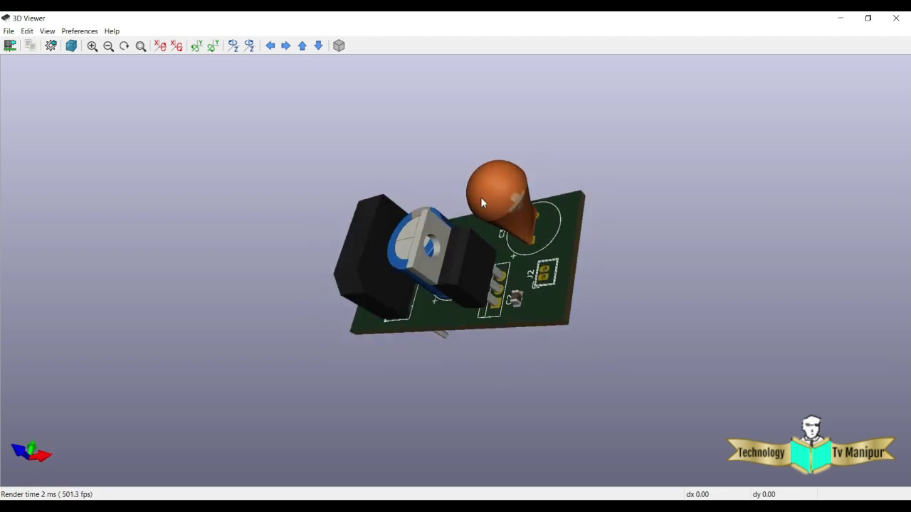
pyautogui.click(896, 18)
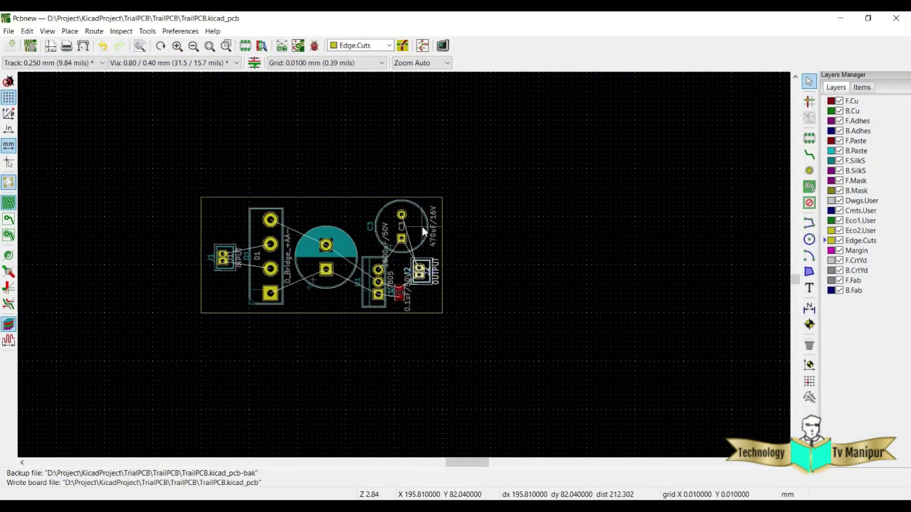
# Change the footprint of the 470uF/16V capacitor C3 to Capacitor_THT:CP_Radial_D8.0mm_P3.50mm.
pyautogui.doubleClick(422, 229)
pyautogui.click(609, 314)
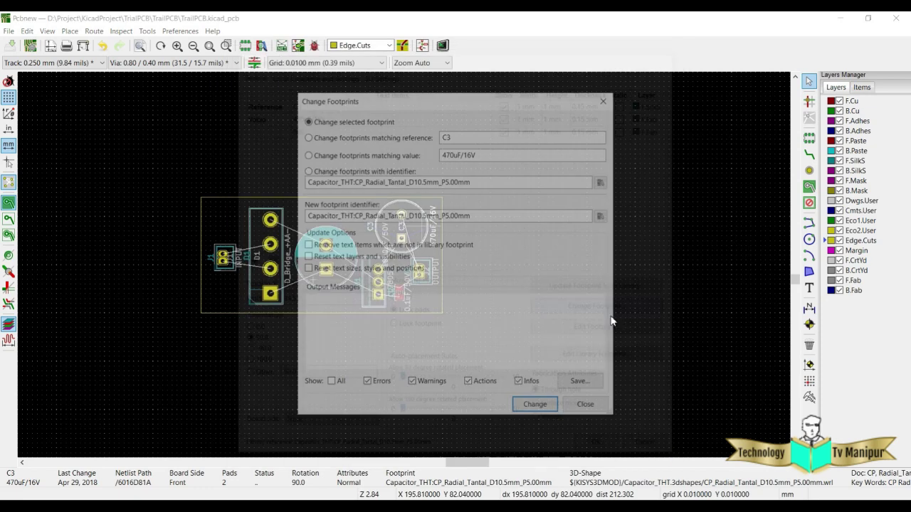
pyautogui.click(602, 215)
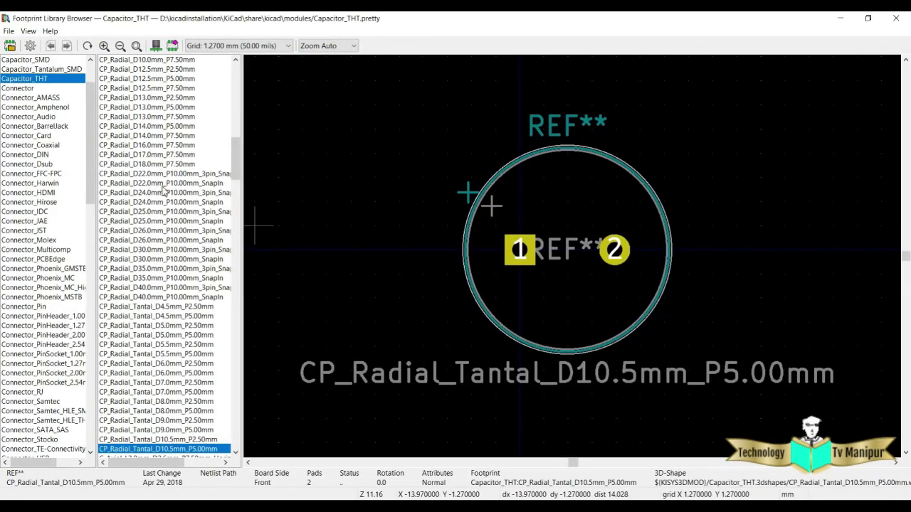
pyautogui.scroll(6, 163, 179)
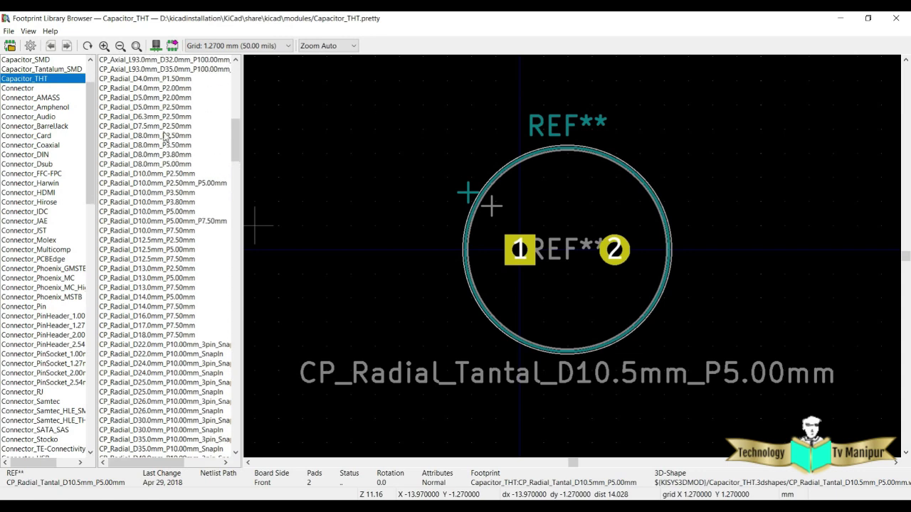
pyautogui.doubleClick(163, 145)
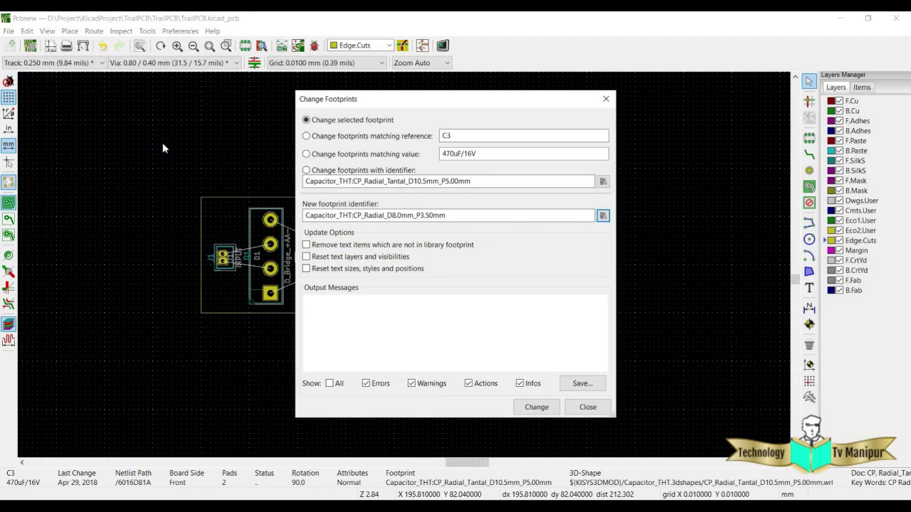
pyautogui.click(537, 408)
pyautogui.click(588, 407)
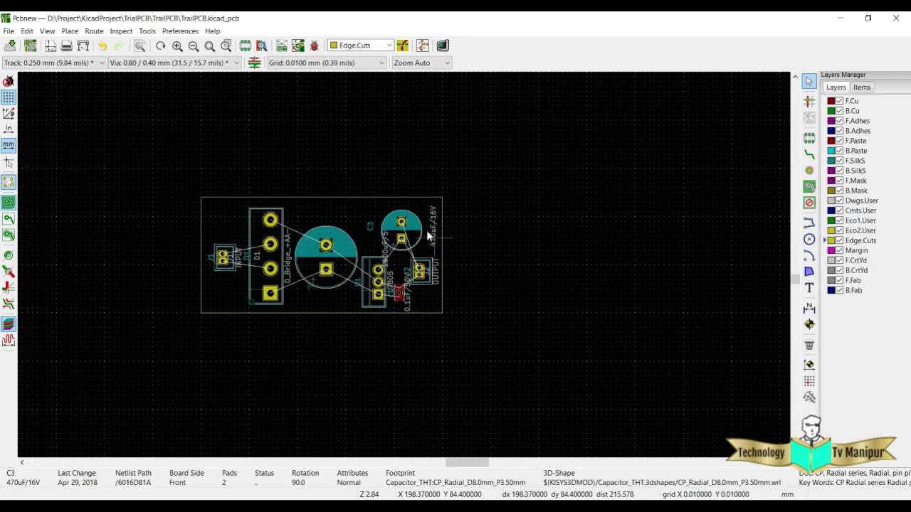
# Save the board with C3's new footprint and examine the component arrangement from a tilted angle in the 3D viewer.
pyautogui.click(10, 45)
pyautogui.click(47, 31)
pyautogui.click(67, 90)
pyautogui.moveTo(466, 308); pyautogui.dragTo(450, 188)
pyautogui.moveTo(541, 288); pyautogui.dragTo(572, 338)
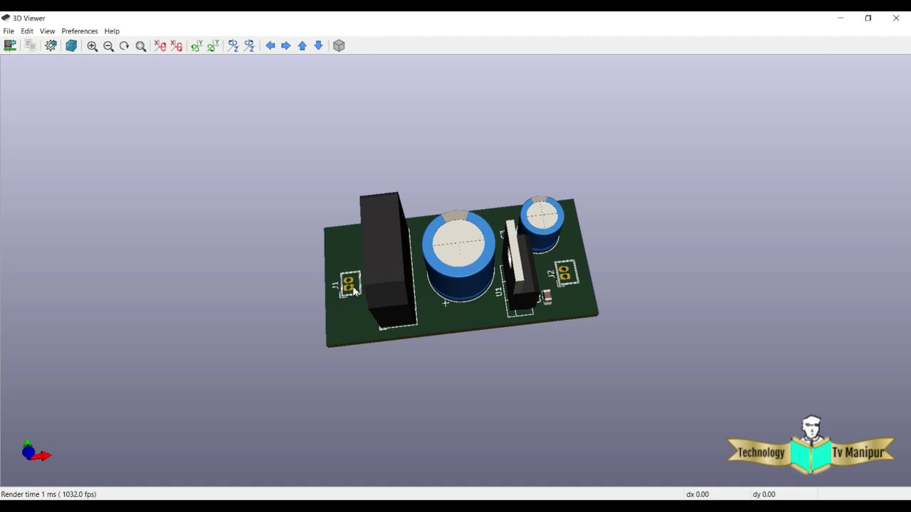
# Examine the placed components from the front in the 3D viewer and return to the board layout.
pyautogui.moveTo(352, 301); pyautogui.dragTo(356, 287)
pyautogui.moveTo(567, 311); pyautogui.dragTo(394, 304)
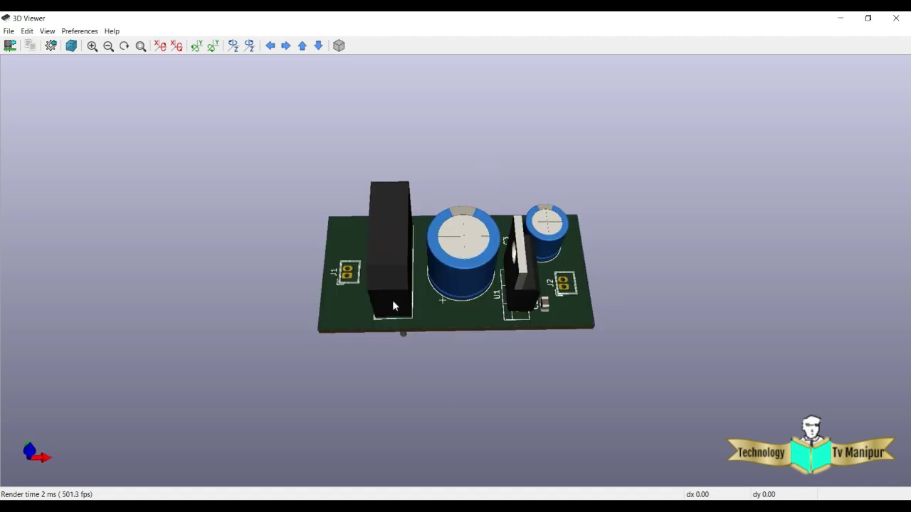
pyautogui.click(894, 22)
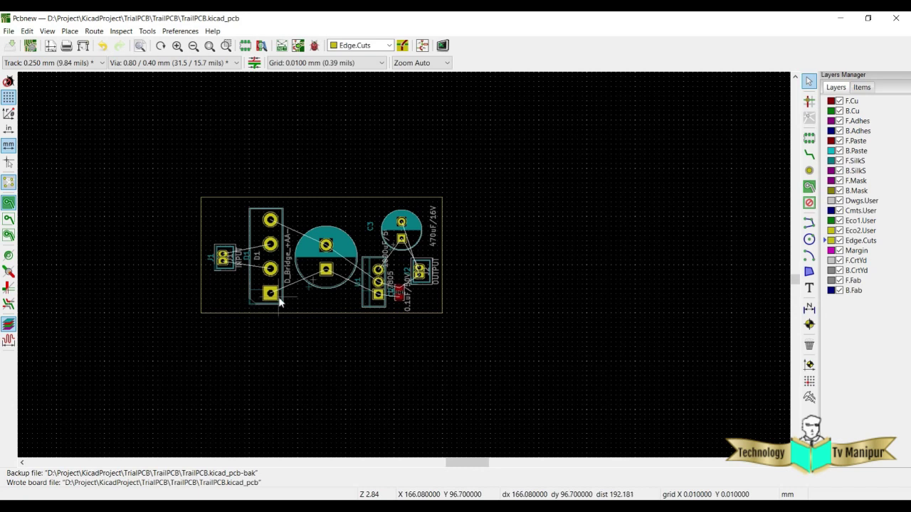
pyautogui.click(369, 265)
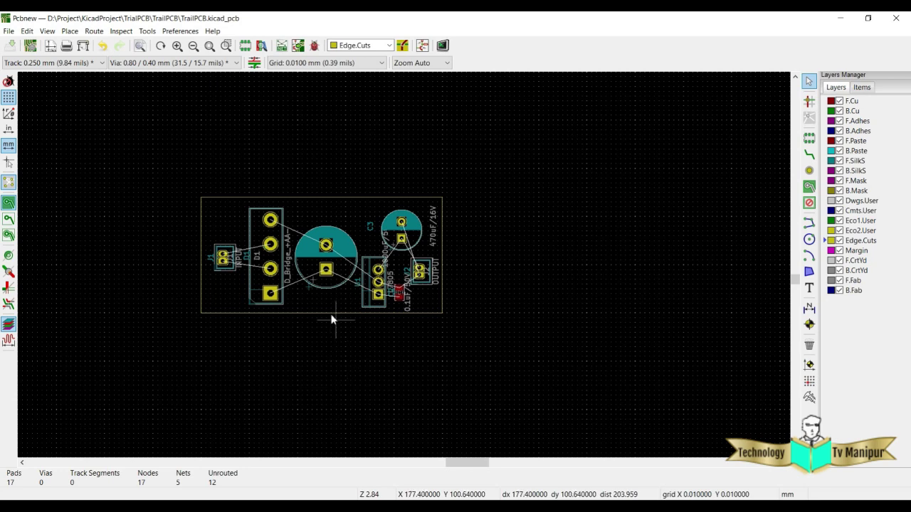
# Make B.Cu the active layer and activate track routing.
pyautogui.scroll(1, 242, 257)
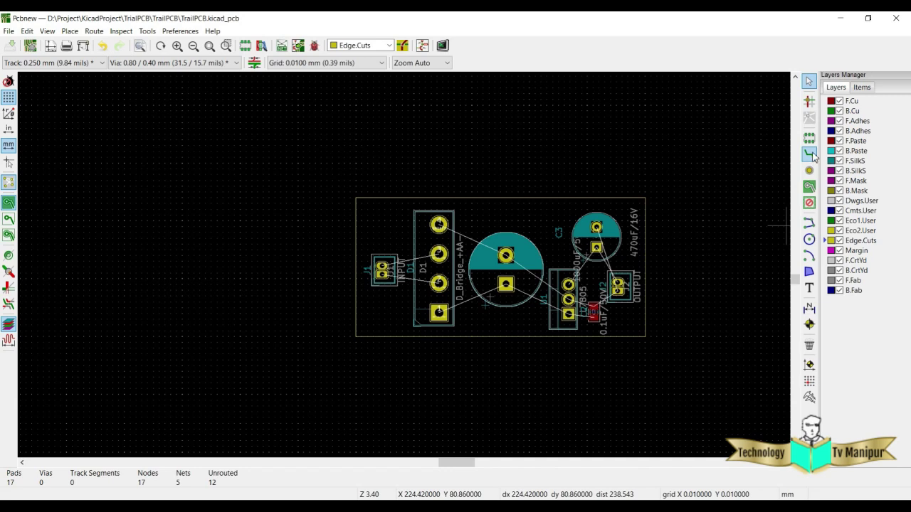
pyautogui.click(389, 45)
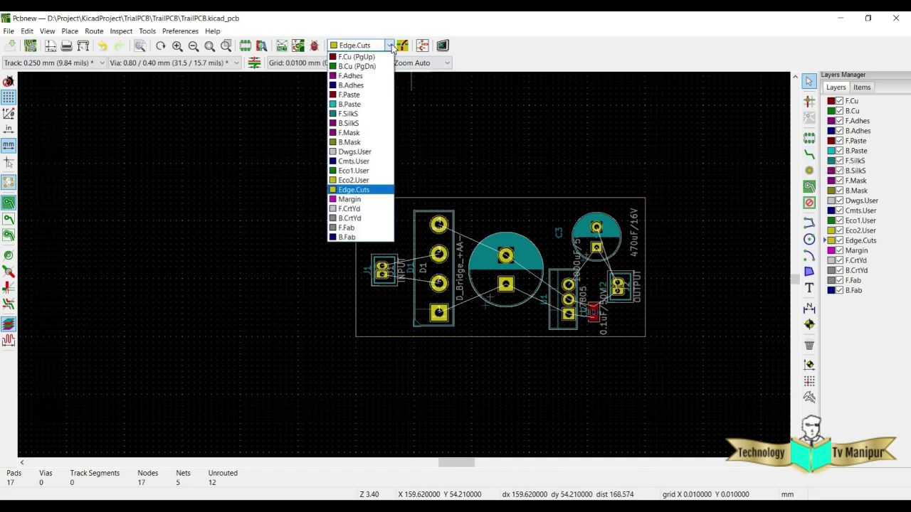
pyautogui.click(355, 66)
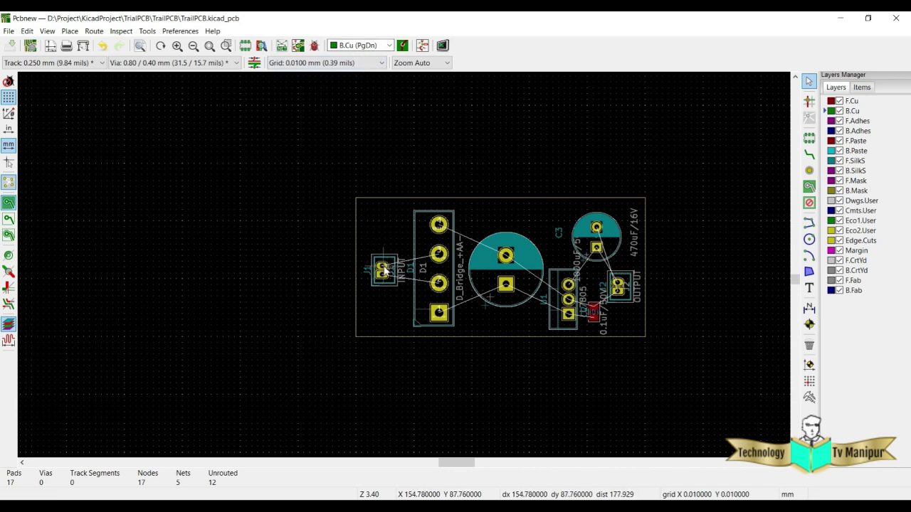
pyautogui.click(809, 154)
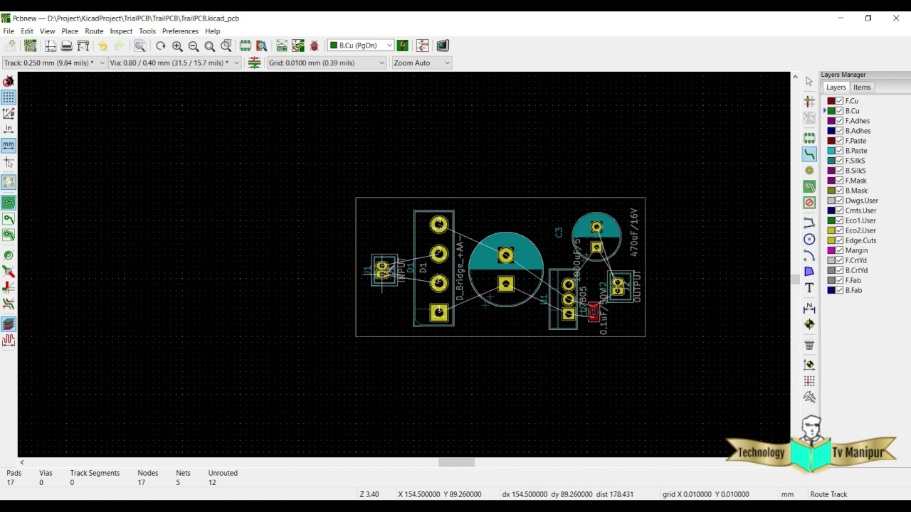
pyautogui.click(384, 266)
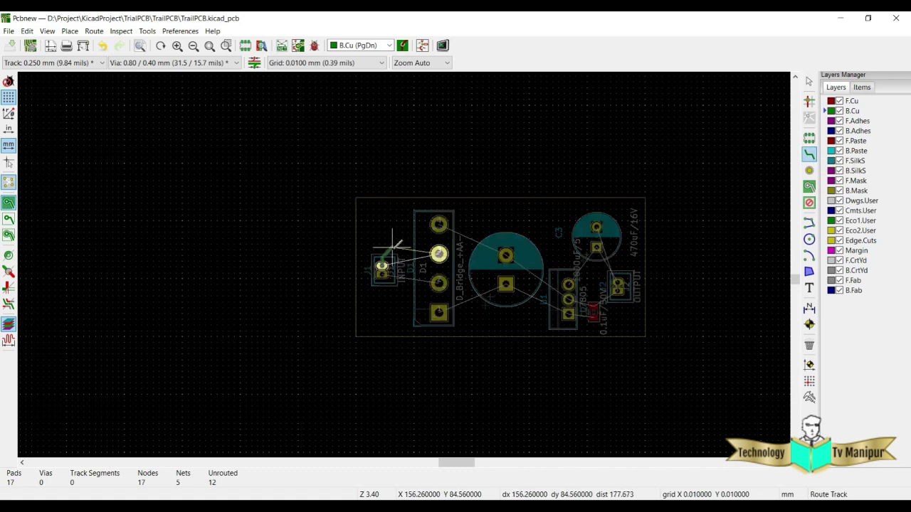
pyautogui.press('Escape')
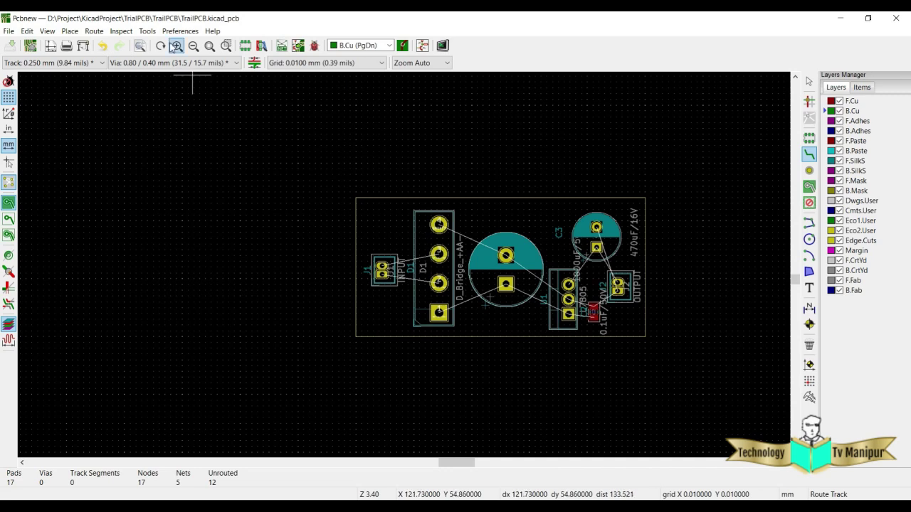
# Add a pre-defined track width of 1 mm in the board setup and select it as the current track width.
pyautogui.click(48, 63)
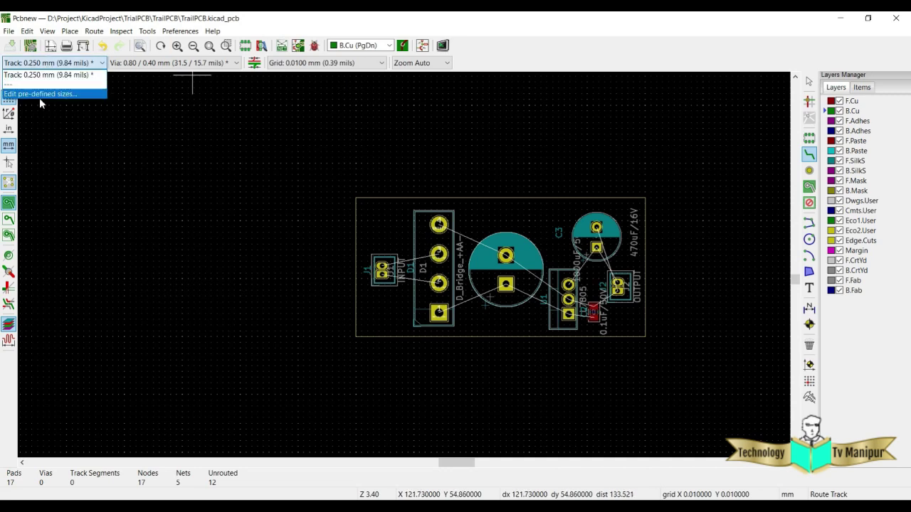
pyautogui.click(40, 94)
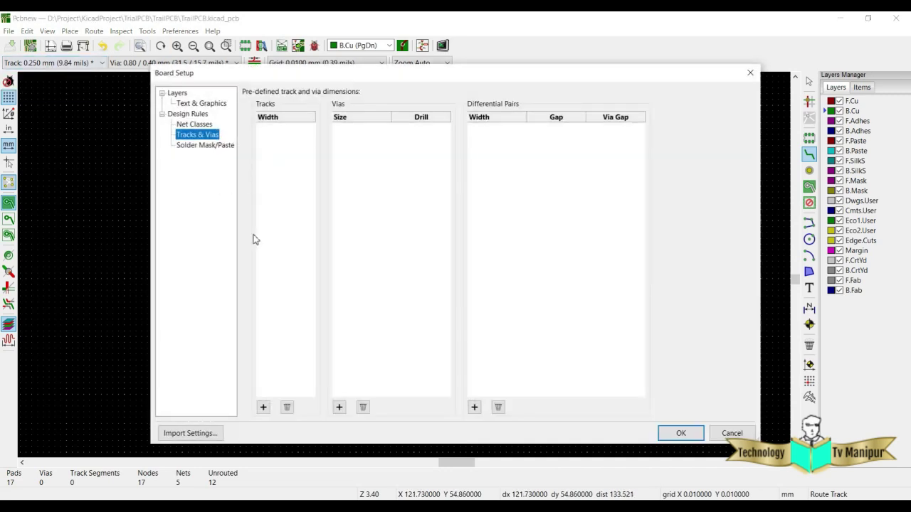
pyautogui.click(263, 408)
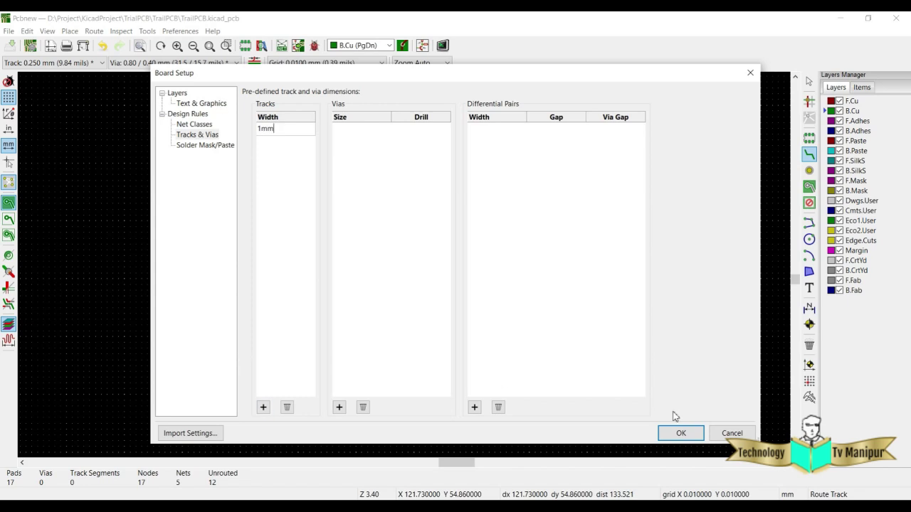
pyautogui.click(685, 437)
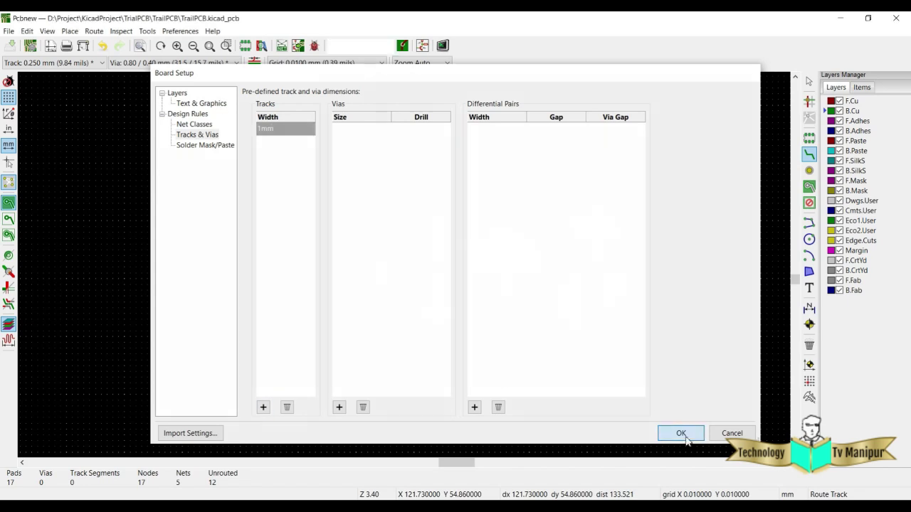
pyautogui.click(68, 63)
pyautogui.click(56, 85)
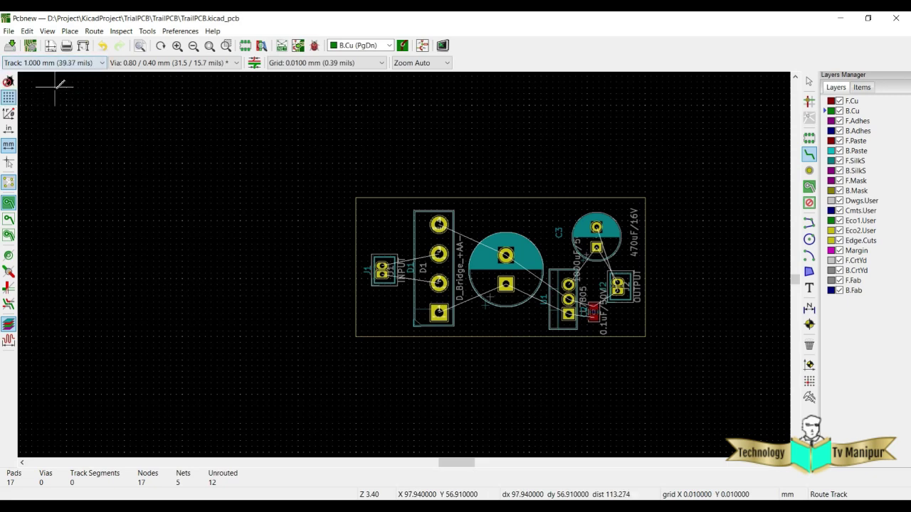
# Route the two pads of INPUT connector J1 to the two middle pads of bridge rectifier D1 on B.Cu.
pyautogui.click(383, 263)
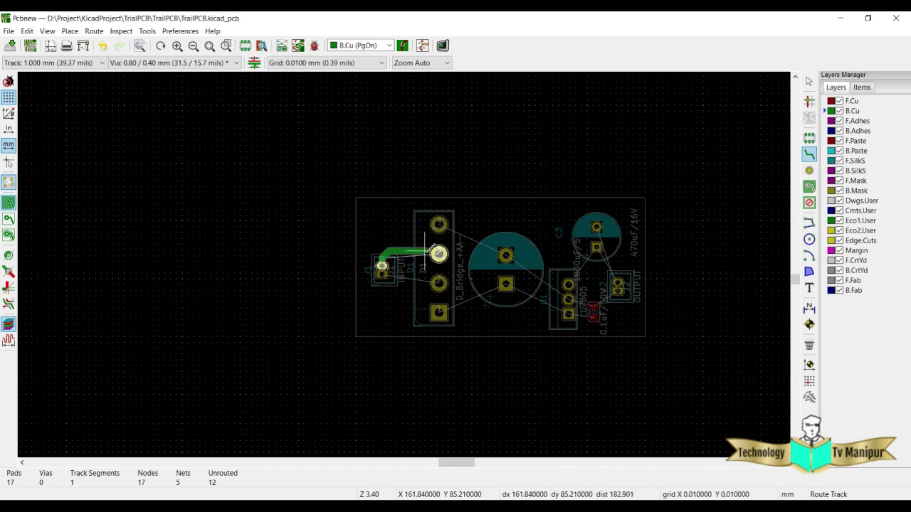
pyautogui.click(439, 254)
pyautogui.click(383, 273)
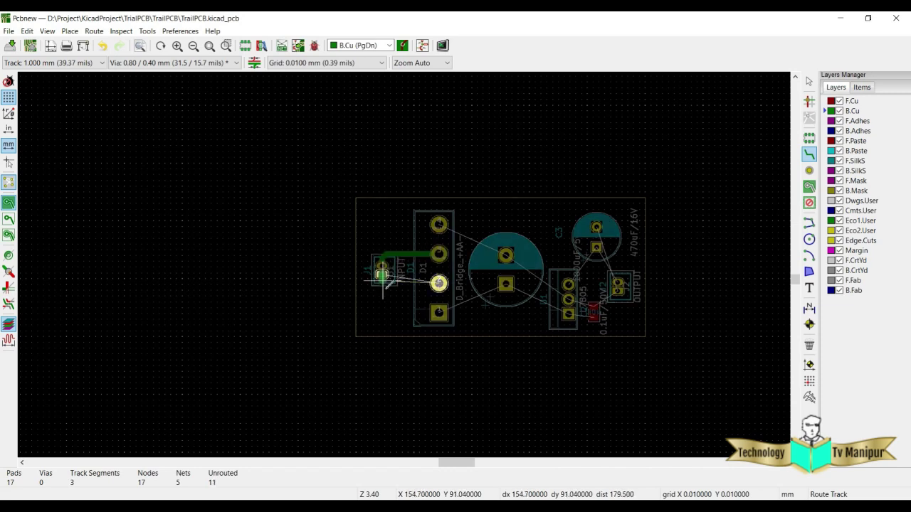
pyautogui.click(439, 283)
# Route D1's pads 4 and 1 to pads 2 and 1 of the large capacitor C1, continuing from C1's pad 1 to U1's pad 1.
pyautogui.click(439, 224)
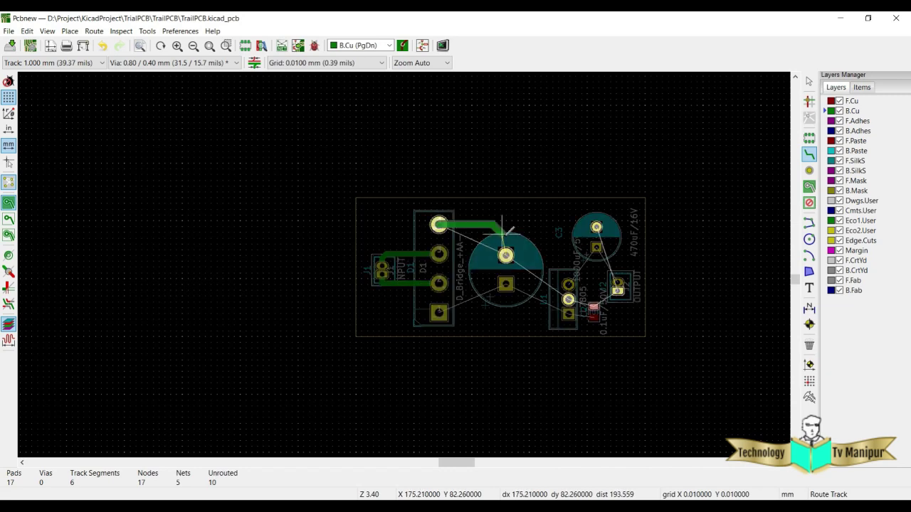
pyautogui.click(505, 254)
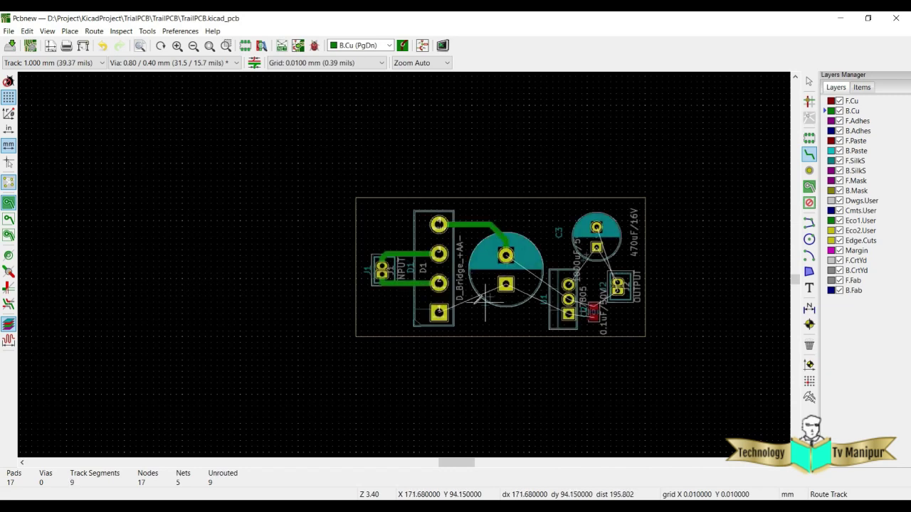
pyautogui.click(439, 313)
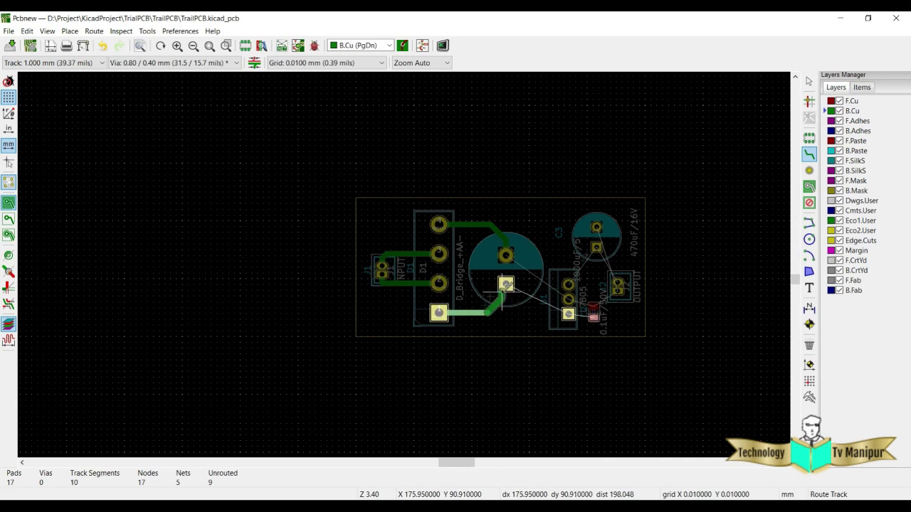
pyautogui.click(505, 285)
pyautogui.click(509, 284)
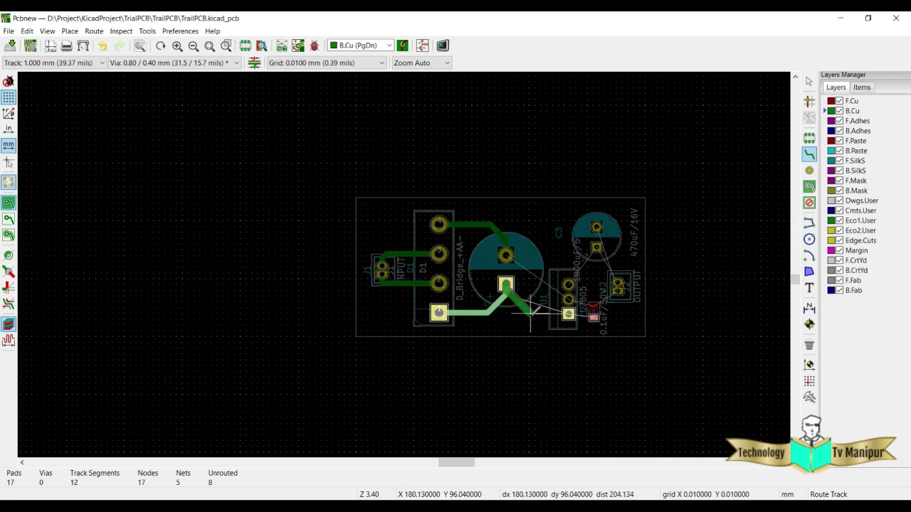
pyautogui.click(568, 314)
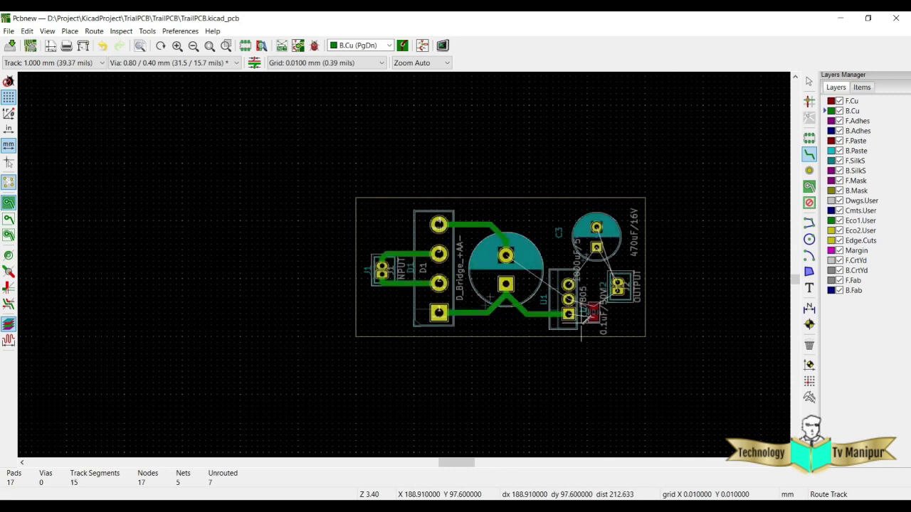
# Flip the 0.1uF/50V capacitor C2 to the back side of the board and rotate it by 180 degrees.
pyautogui.scroll(6, 591, 315)
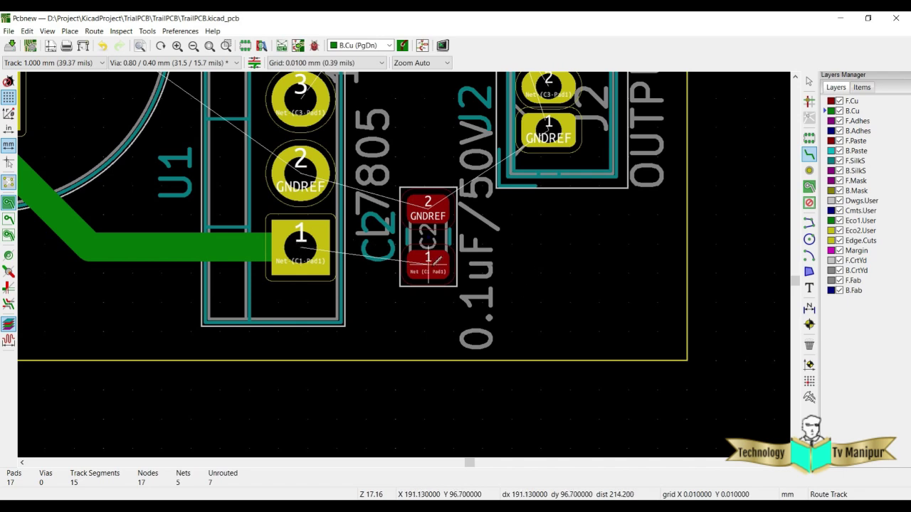
pyautogui.click(809, 80)
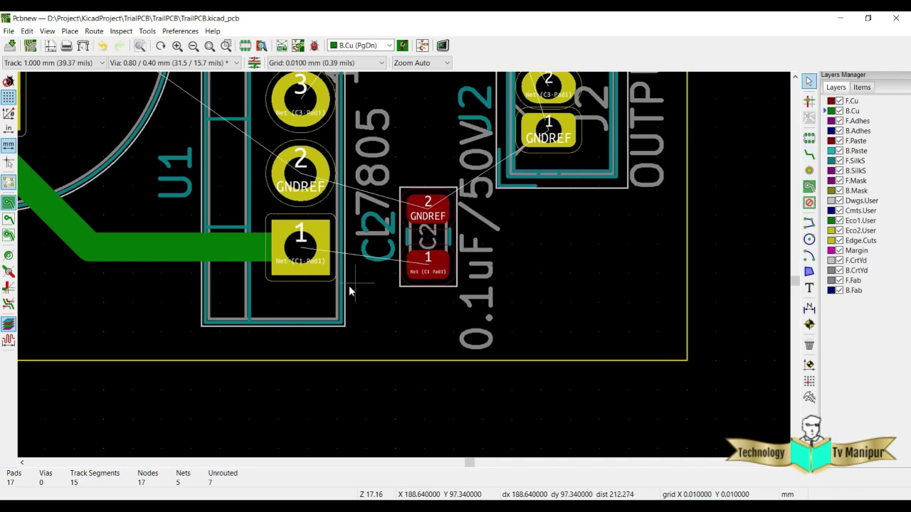
pyautogui.click(451, 269)
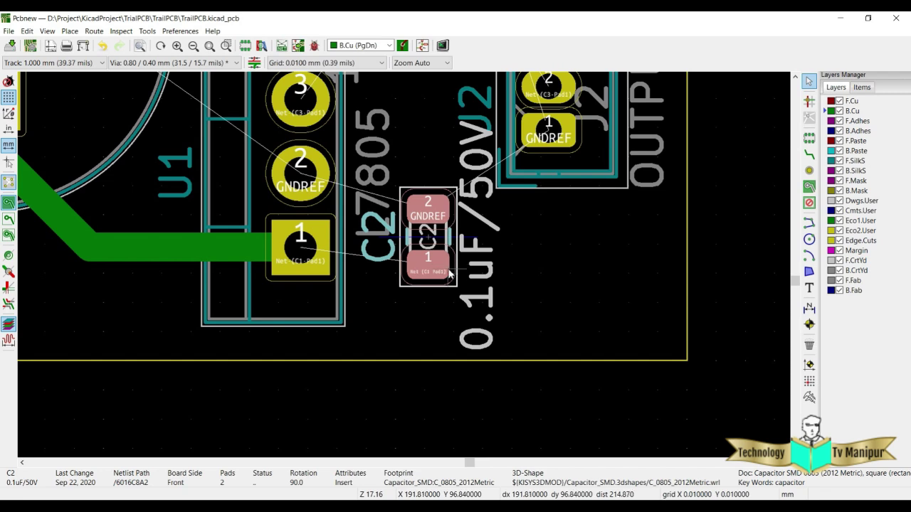
pyautogui.click(449, 273)
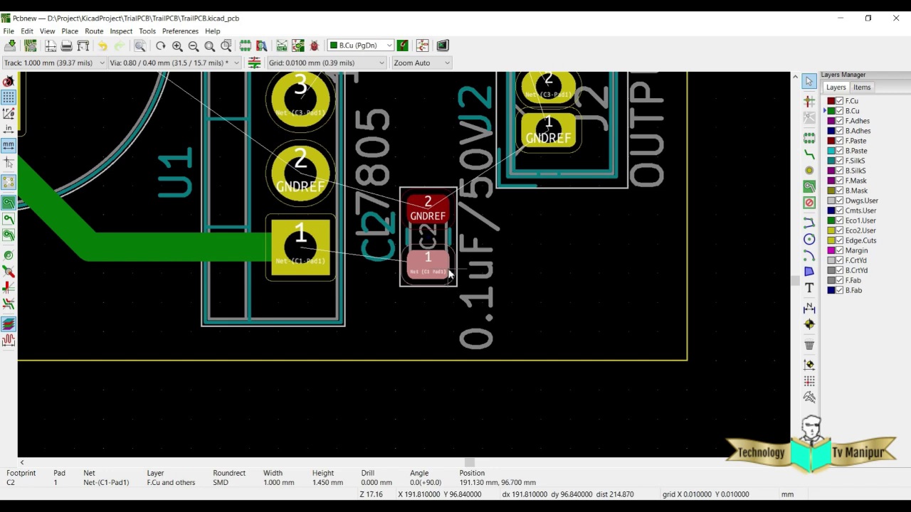
pyautogui.press('f')
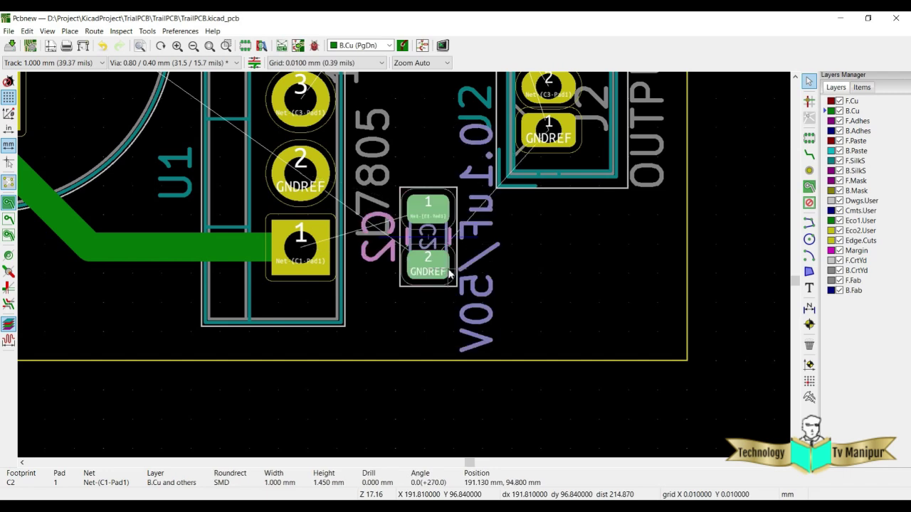
pyautogui.press('r')
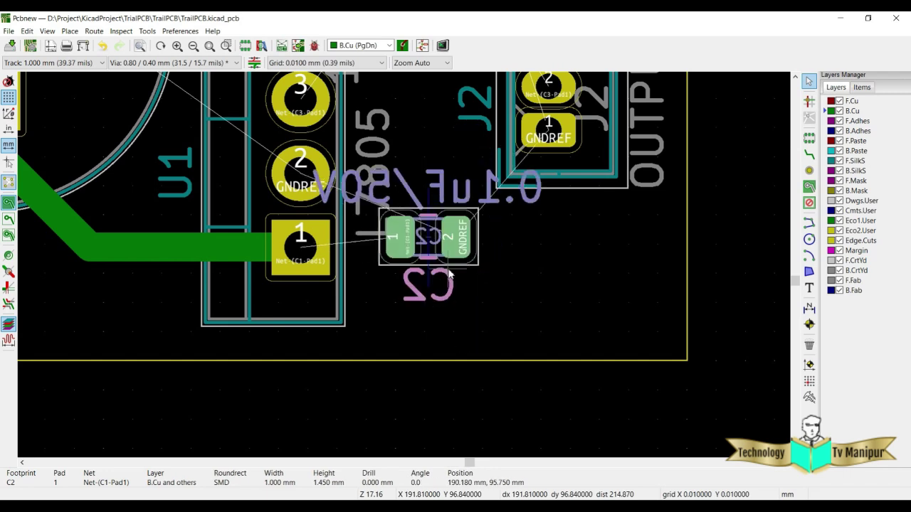
pyautogui.press('r')
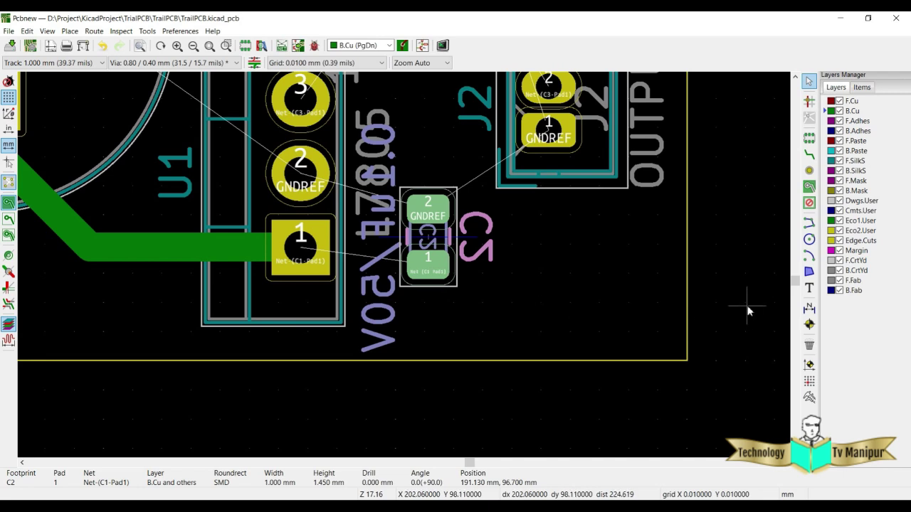
# Hide the B.Fab and F.Fab layers.
pyautogui.scroll(-5, 538, 196)
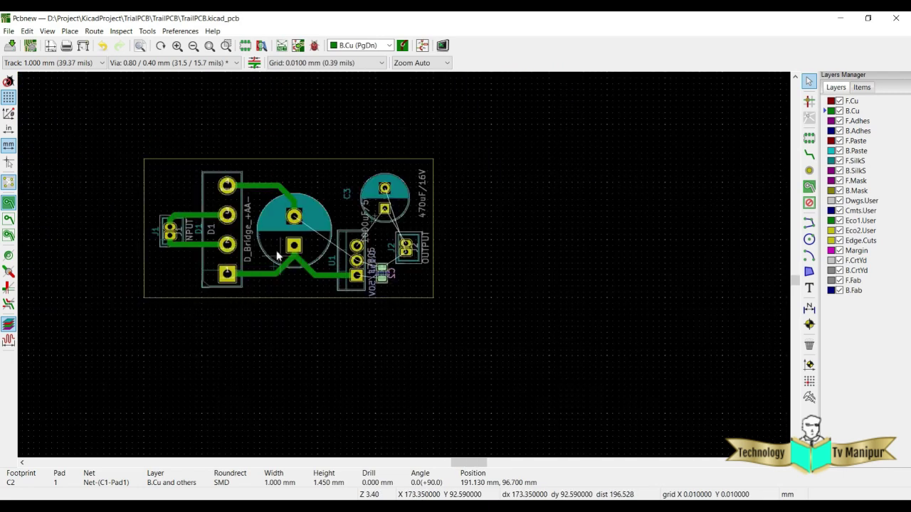
pyautogui.click(840, 291)
pyautogui.click(839, 280)
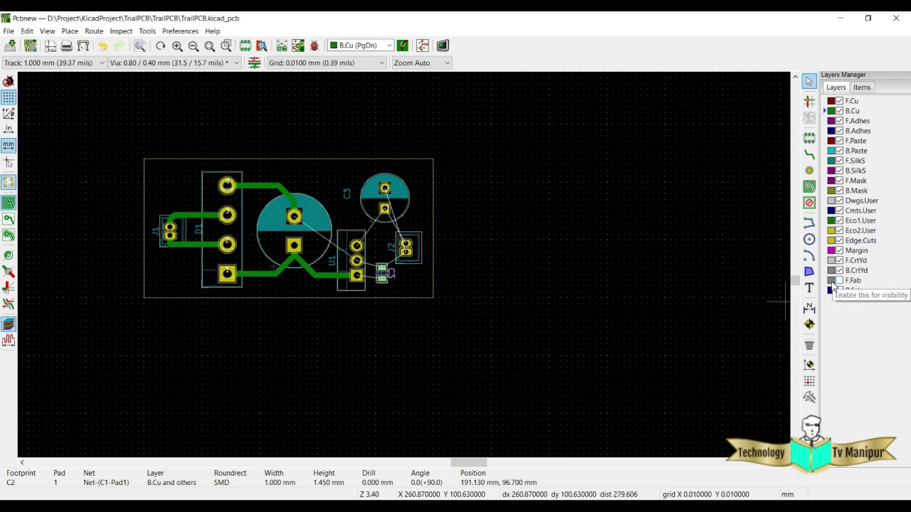
# Route tracks between U1's pad 1 and C2's pad 1, and between C2's pad 2 and U1's pad 2.
pyautogui.scroll(2, 385, 274)
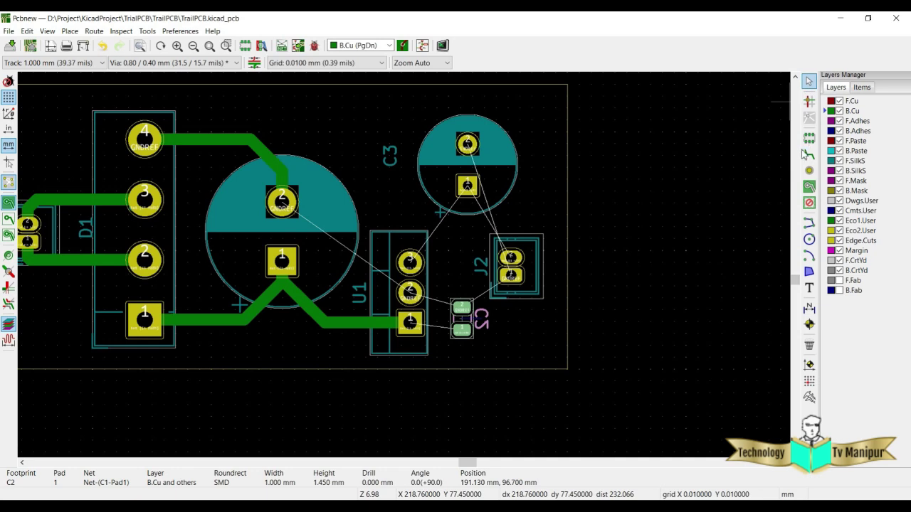
pyautogui.click(809, 154)
pyautogui.click(411, 323)
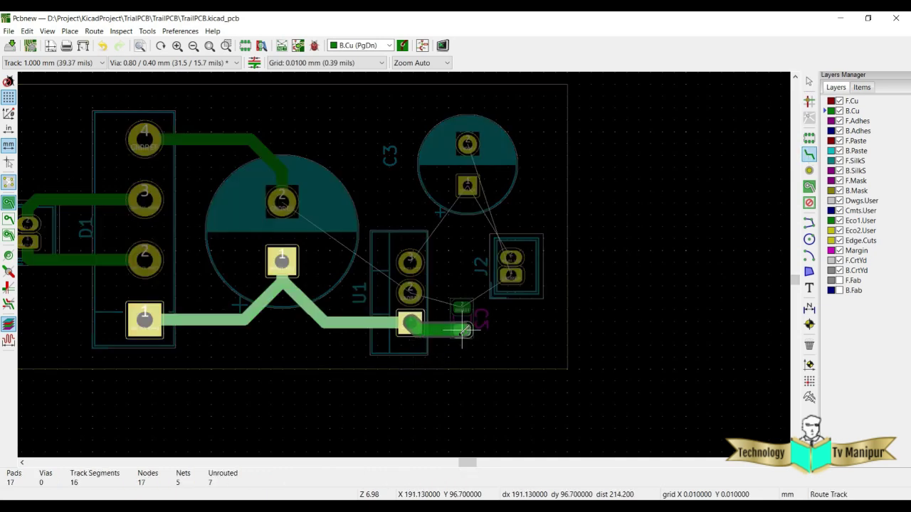
pyautogui.click(462, 329)
pyautogui.click(464, 303)
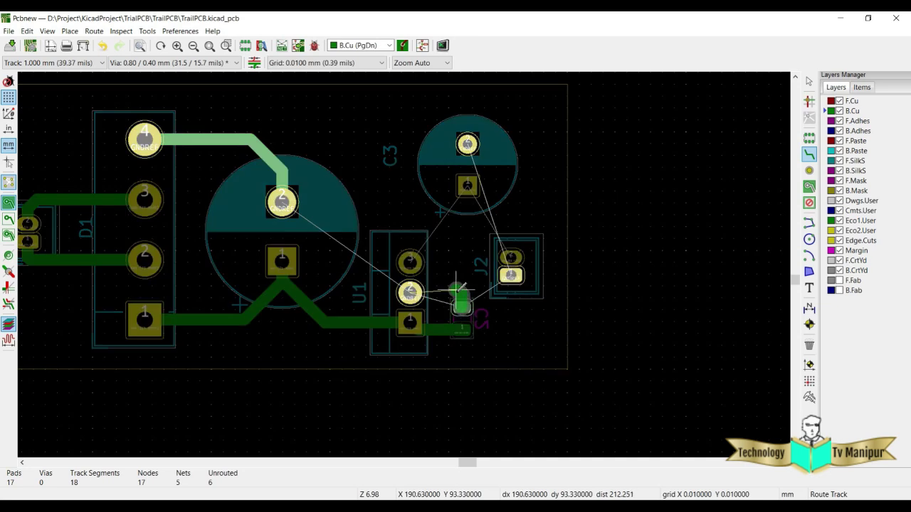
pyautogui.click(411, 292)
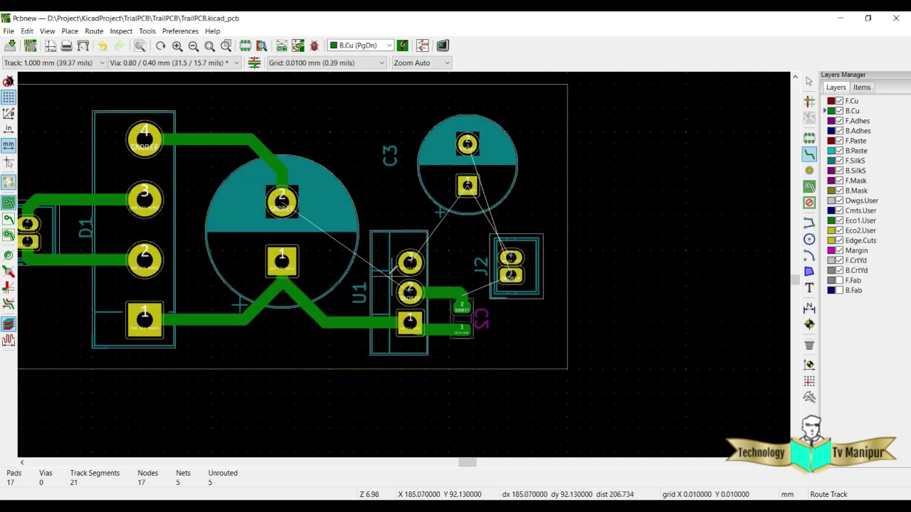
# Route tracks from C1's pad 2 to U1's pad 2, and from U1's pad 3 through C3's pad 1 to J2's upper pad.
pyautogui.click(281, 202)
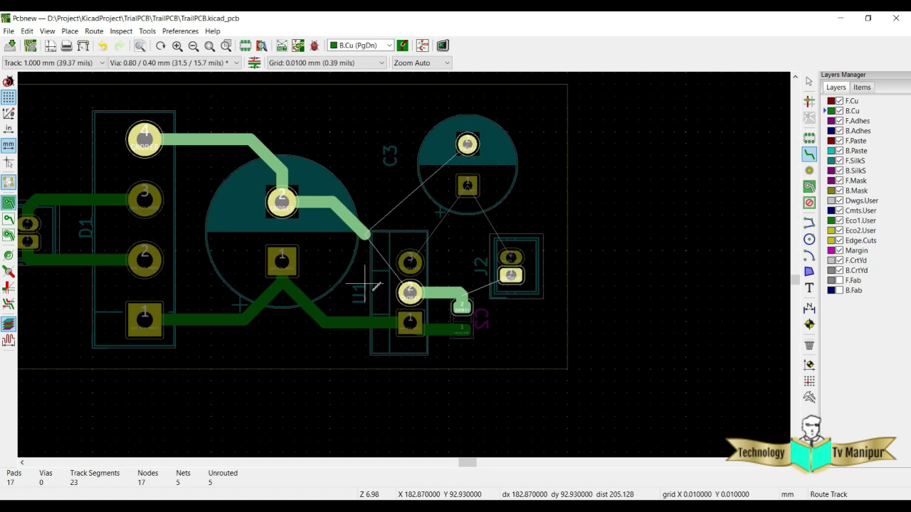
pyautogui.click(410, 291)
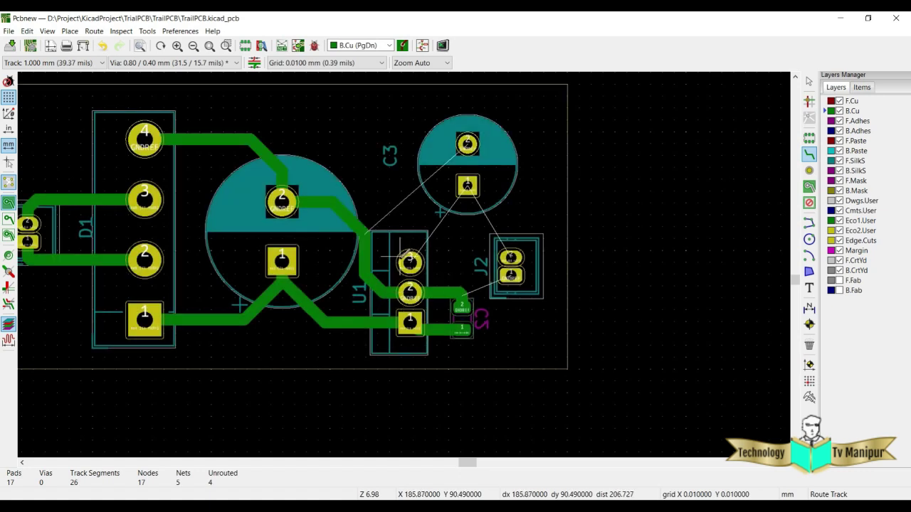
pyautogui.click(410, 263)
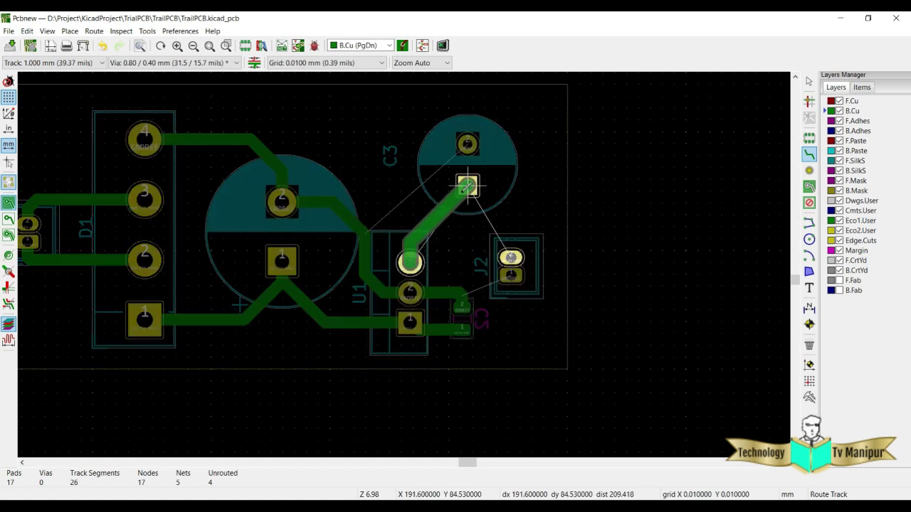
pyautogui.click(466, 186)
pyautogui.click(468, 186)
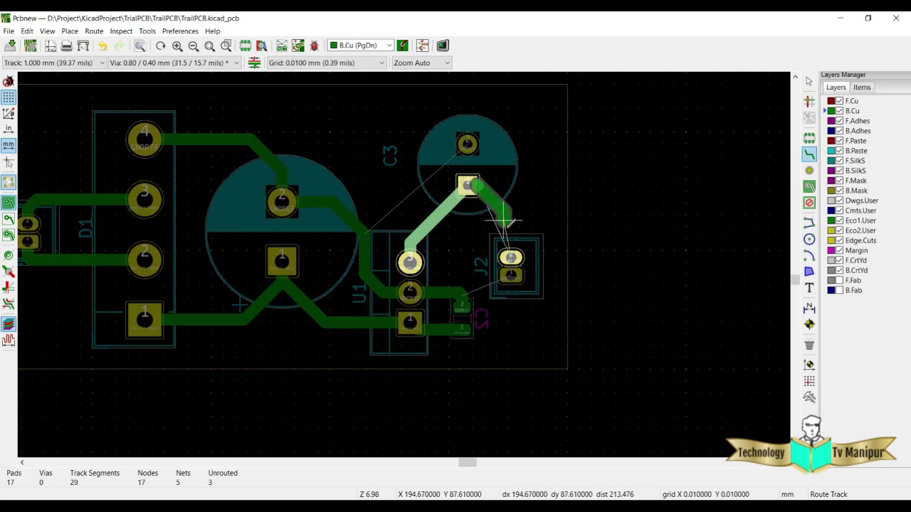
pyautogui.click(511, 257)
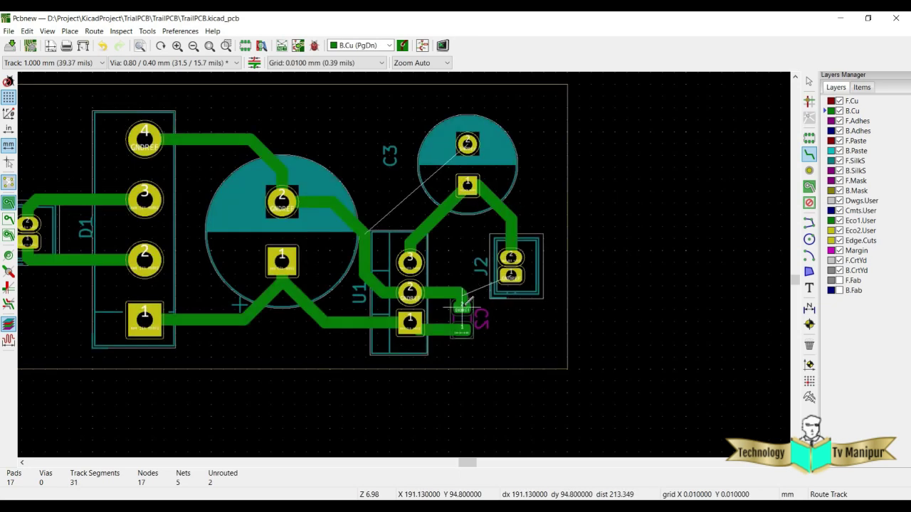
# Route tracks from C2's pad 2 to J2's lower pad and from C1's pad 2 to C3's pad 2.
pyautogui.click(463, 307)
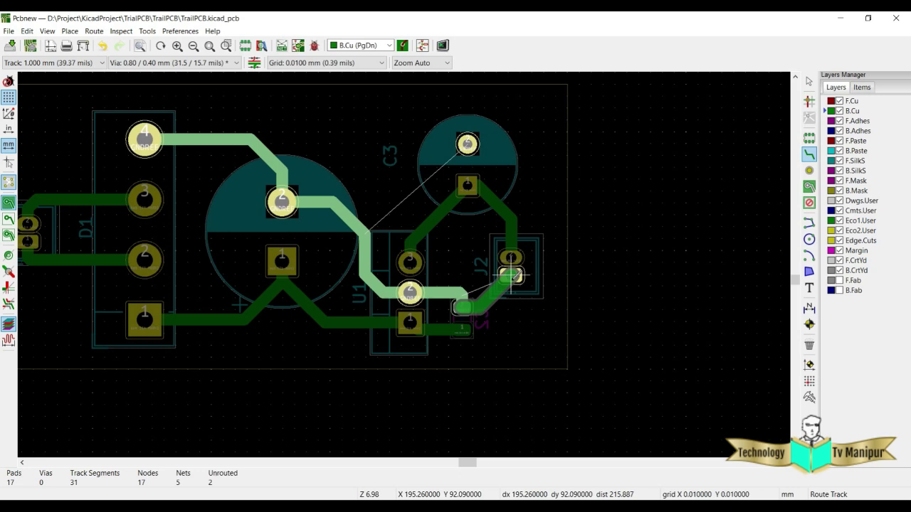
pyautogui.click(512, 276)
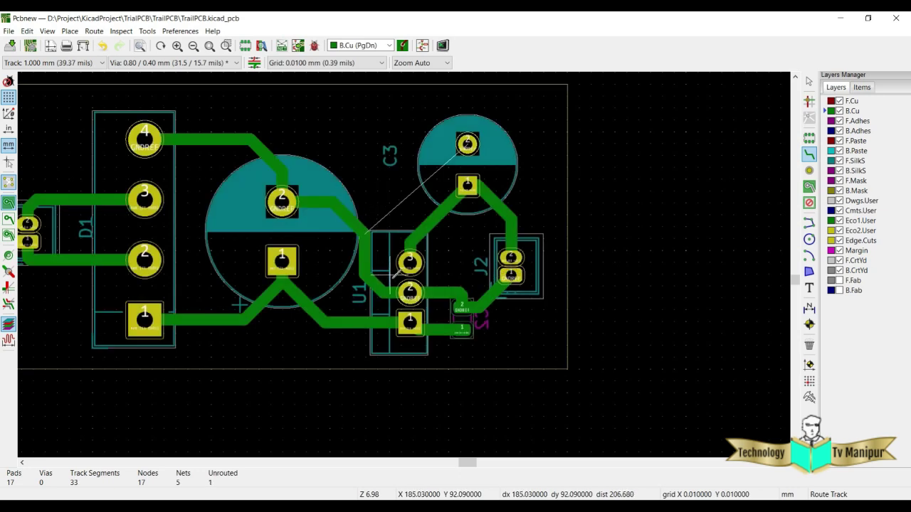
pyautogui.click(282, 202)
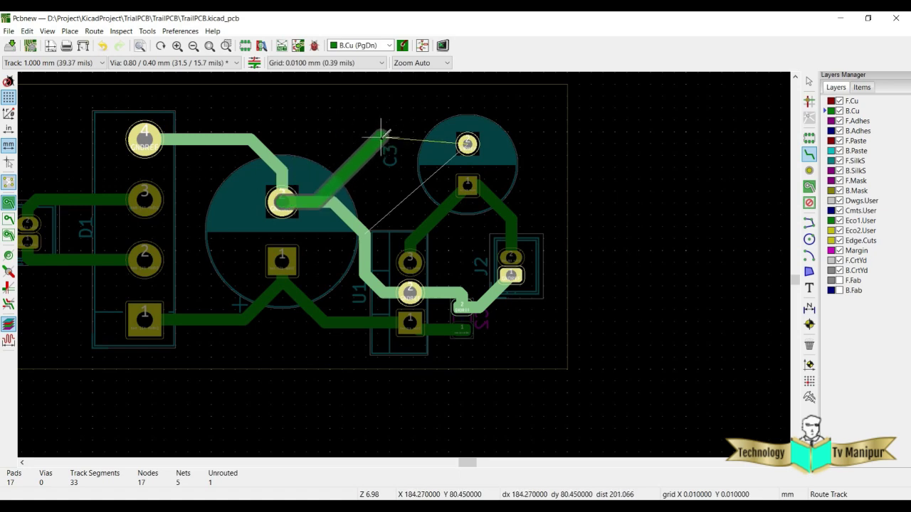
pyautogui.click(467, 143)
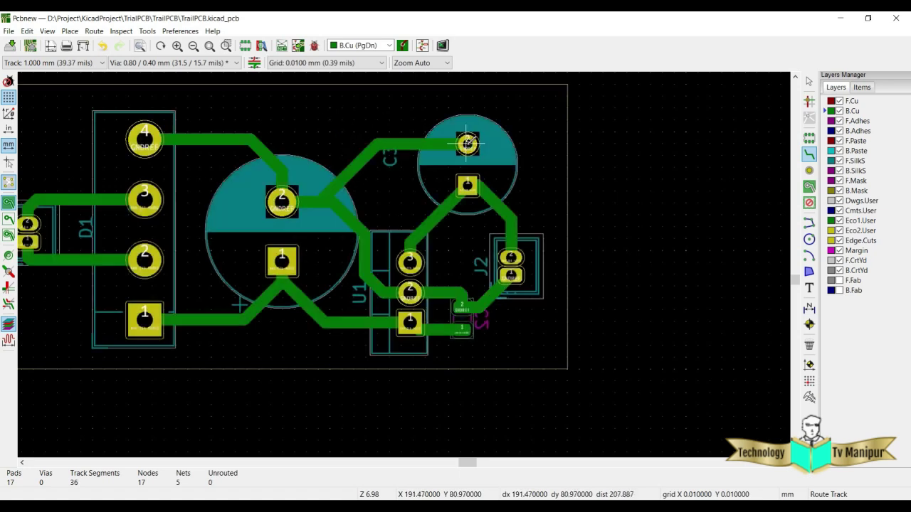
pyautogui.scroll(-5, 403, 246)
pyautogui.scroll(6, 404, 264)
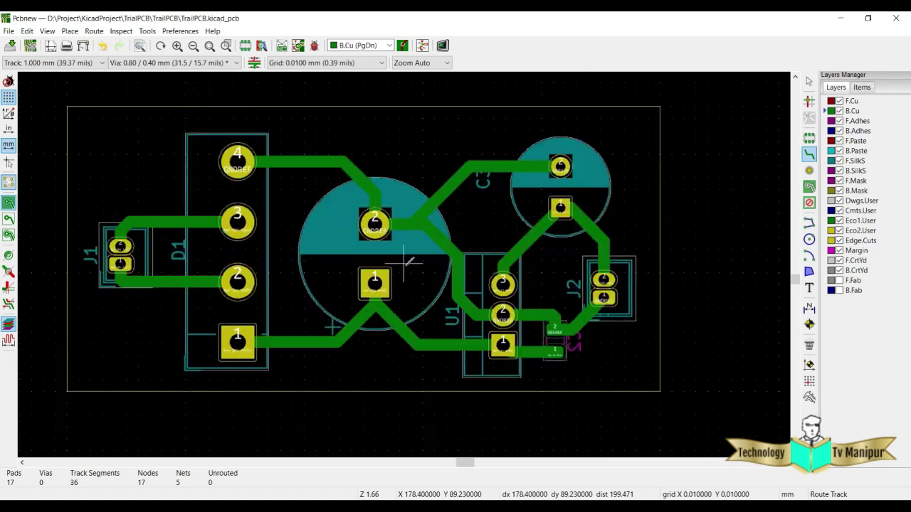
pyautogui.scroll(-2, 404, 265)
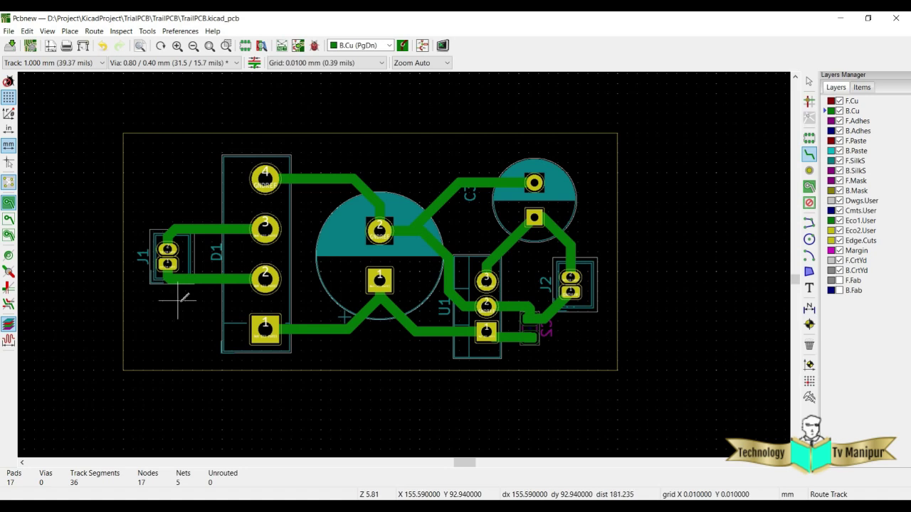
# Start a B.Cu copper zone just inside the board's upper-left corner and assign it to the GNDREF net.
pyautogui.click(809, 188)
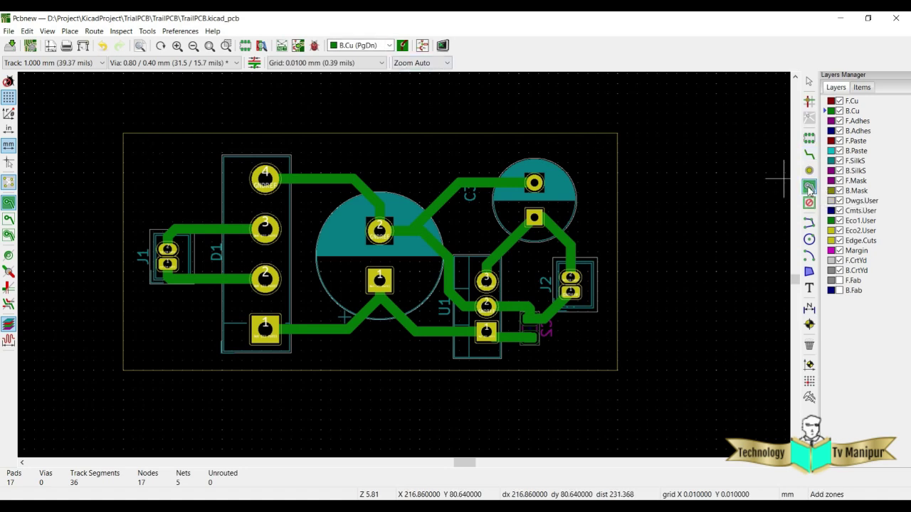
pyautogui.click(132, 142)
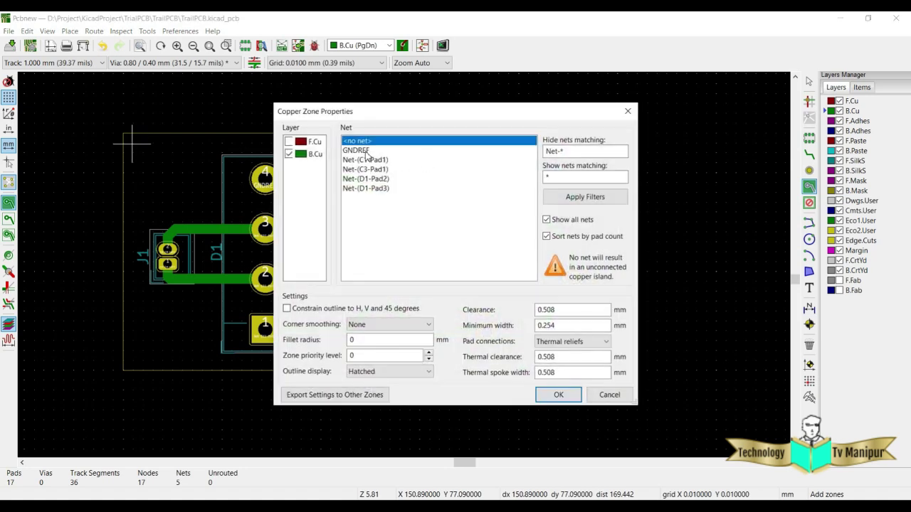
pyautogui.click(350, 154)
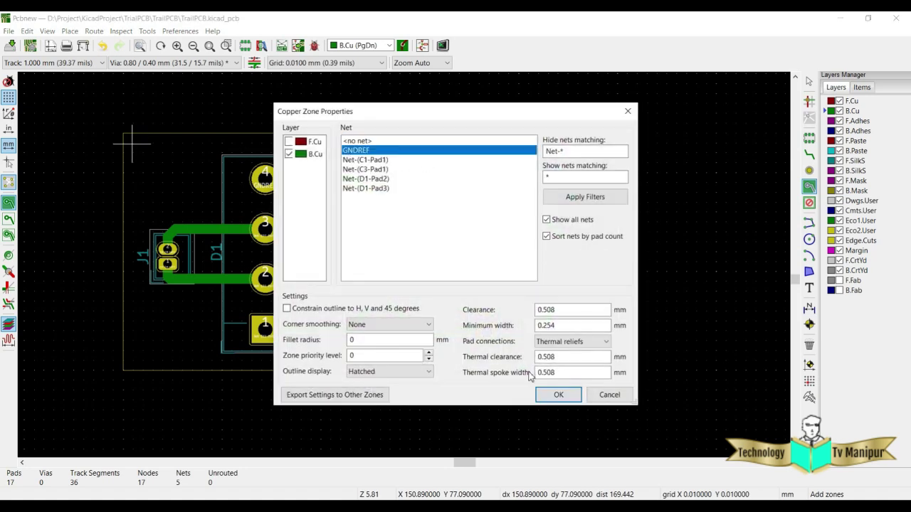
pyautogui.click(559, 394)
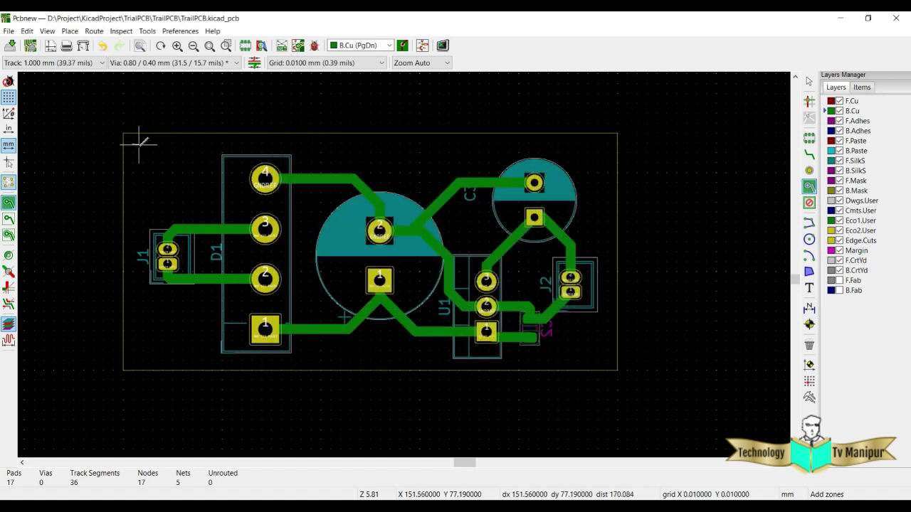
# Outline the copper zone as a rectangle of about 48 by 22 mm just inside the board edge, closing it at its starting corner.
pyautogui.click(608, 143)
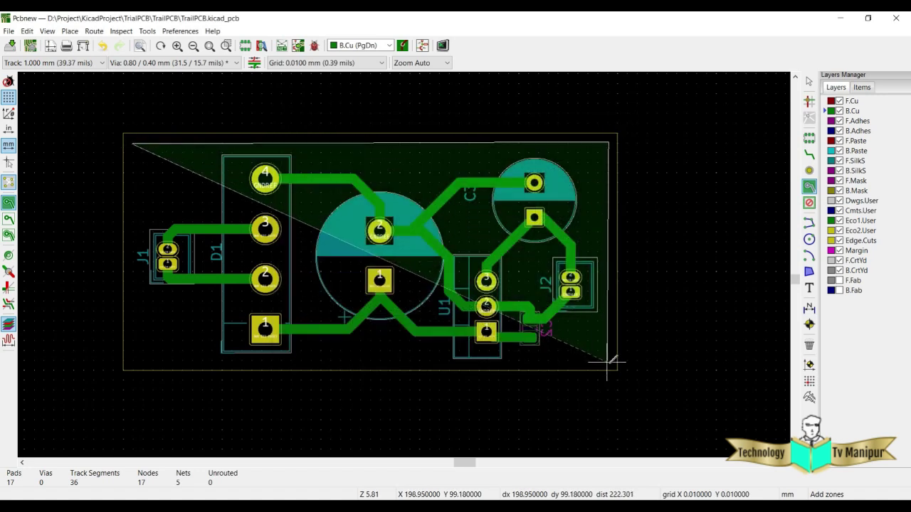
pyautogui.click(609, 362)
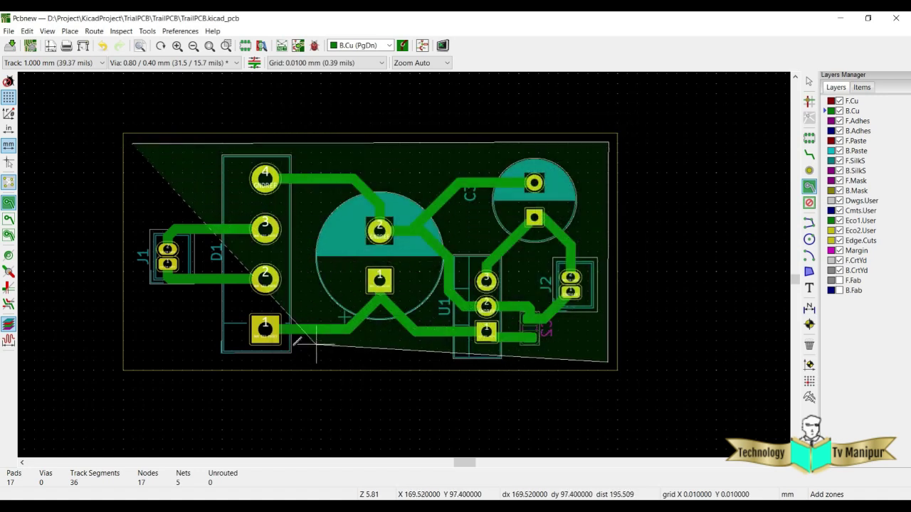
pyautogui.click(132, 362)
pyautogui.scroll(8, 131, 139)
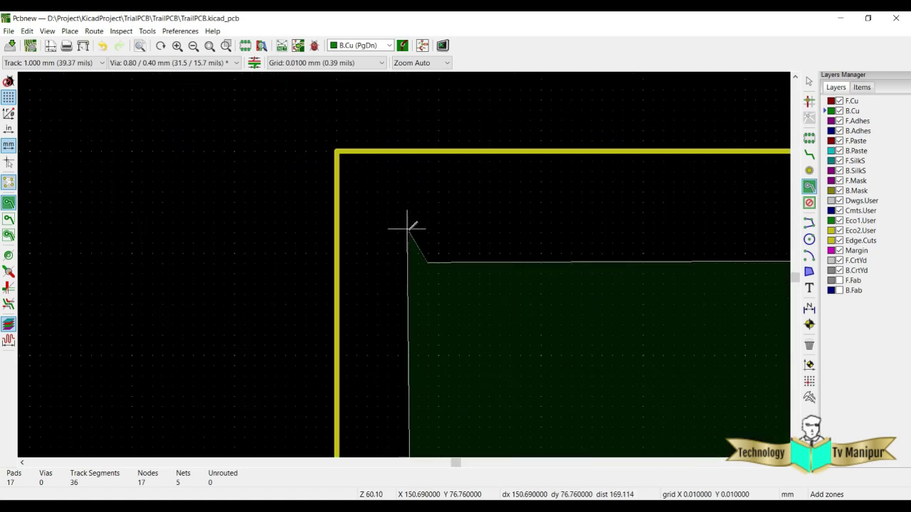
pyautogui.scroll(5, 407, 242)
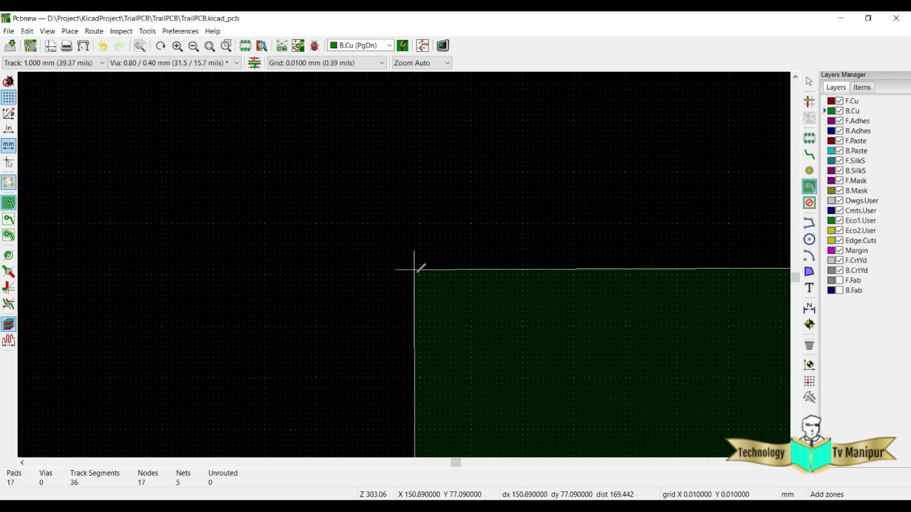
pyautogui.click(415, 269)
pyautogui.scroll(-13, 407, 260)
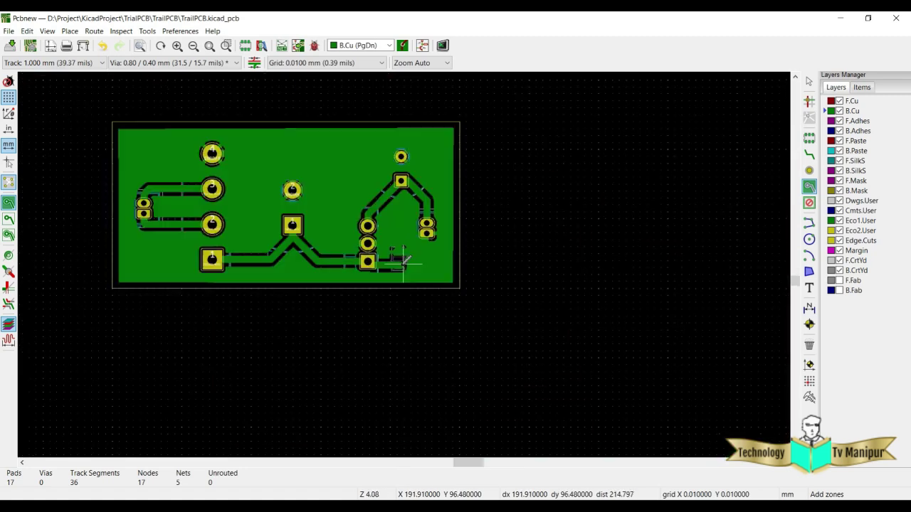
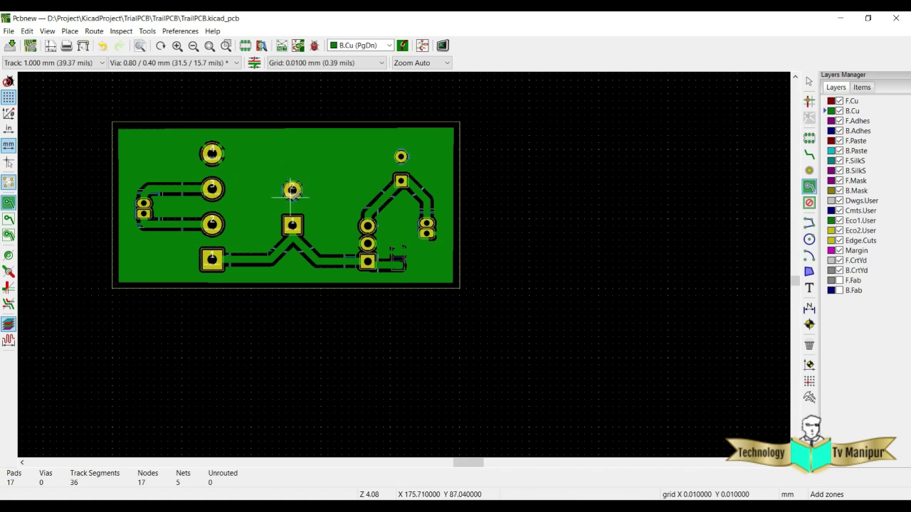
# Make F.SilkS the active layer and place the text "RECTIFIER PCB" above the large capacitor C1.
pyautogui.scroll(5, 292, 188)
pyautogui.scroll(-3, 404, 269)
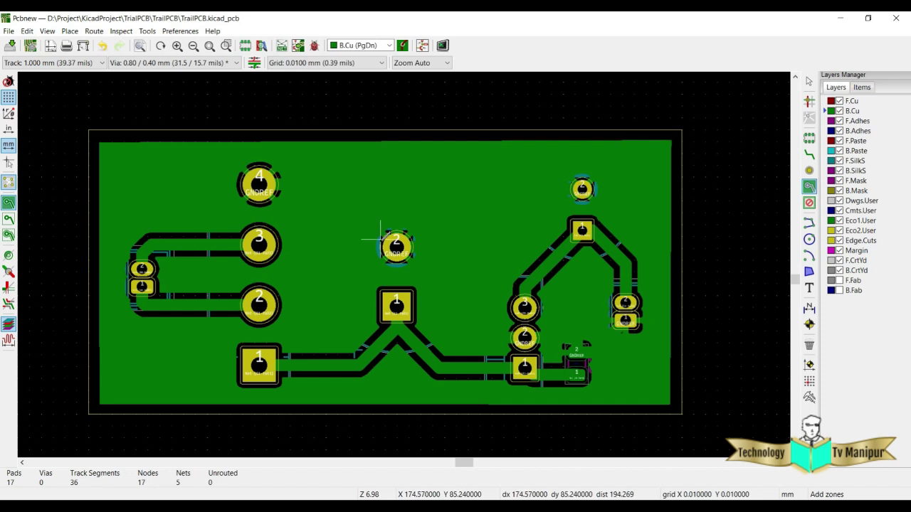
pyautogui.scroll(-3, 386, 244)
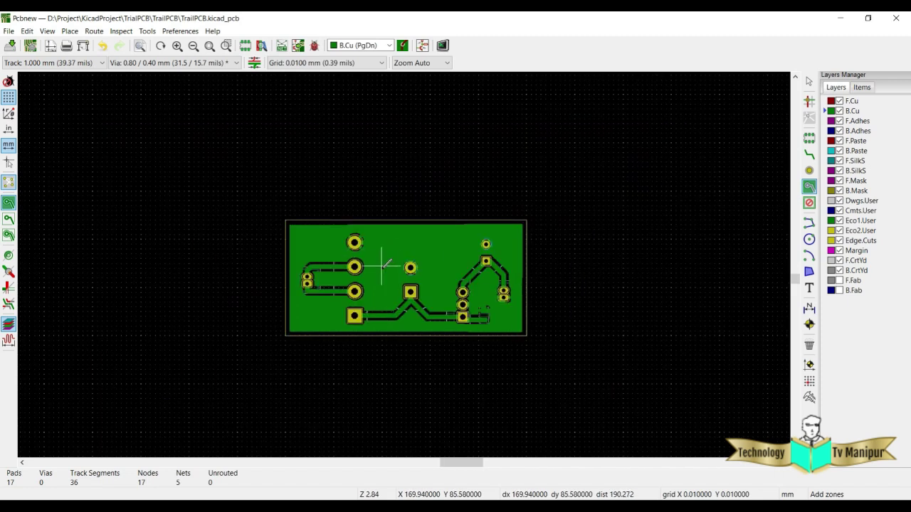
pyautogui.click(830, 163)
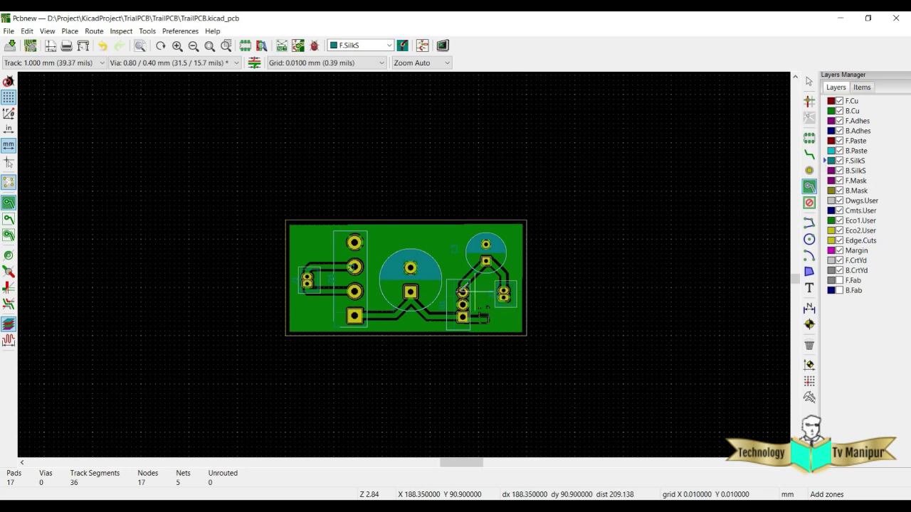
pyautogui.click(810, 292)
pyautogui.click(411, 175)
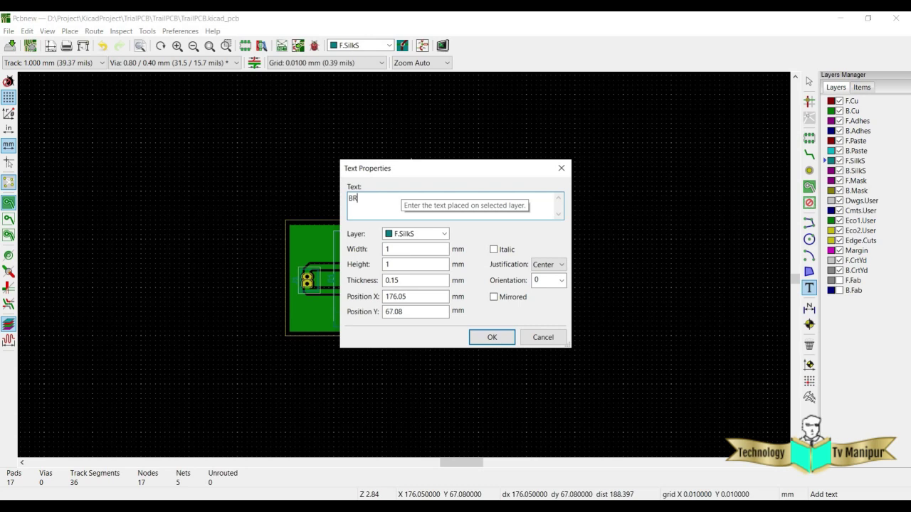
pyautogui.write('RECTIFIER PC')
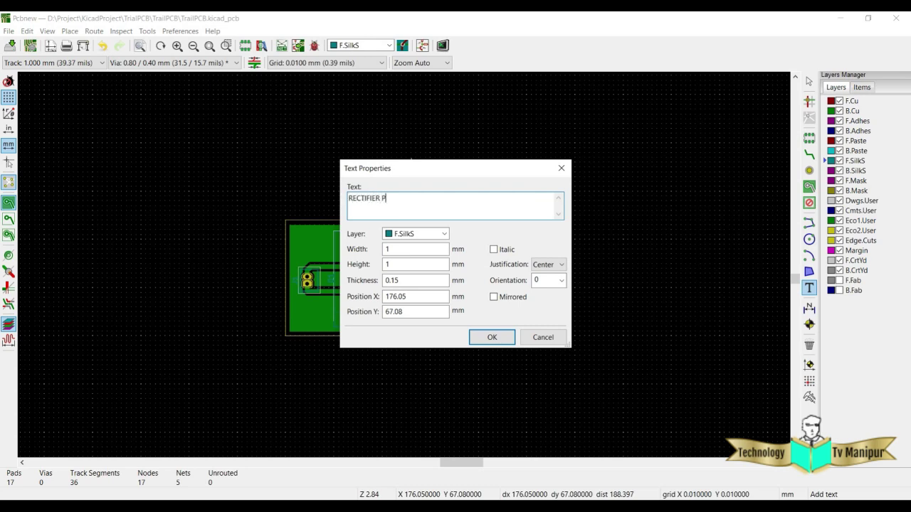
pyautogui.click(492, 338)
pyautogui.click(413, 237)
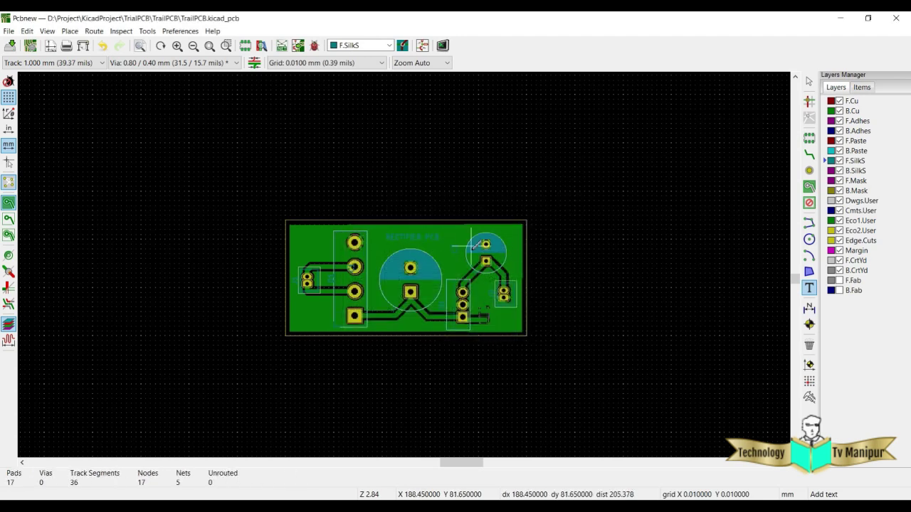
# Find the ESD-Logo_8.9x8mm_SilkScreen footprint with the filter "logo" and place it above J1 in the board's corner.
pyautogui.click(809, 138)
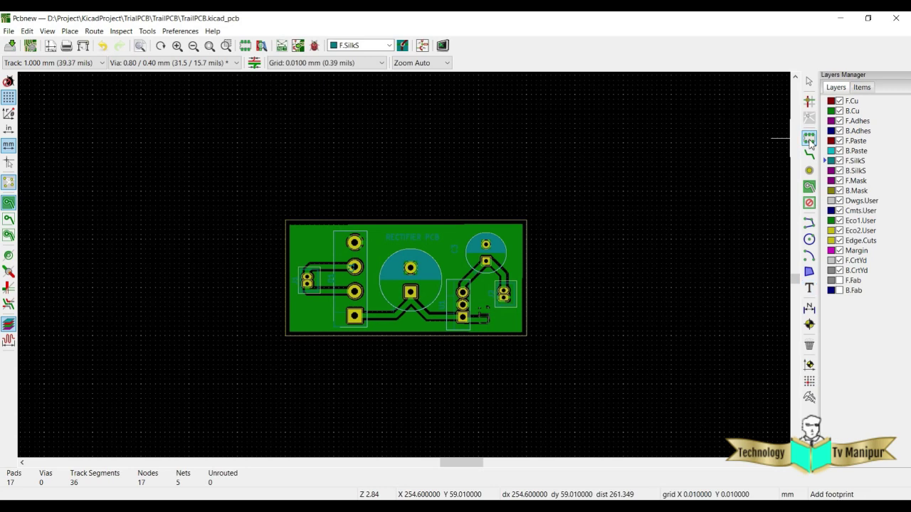
pyautogui.click(599, 171)
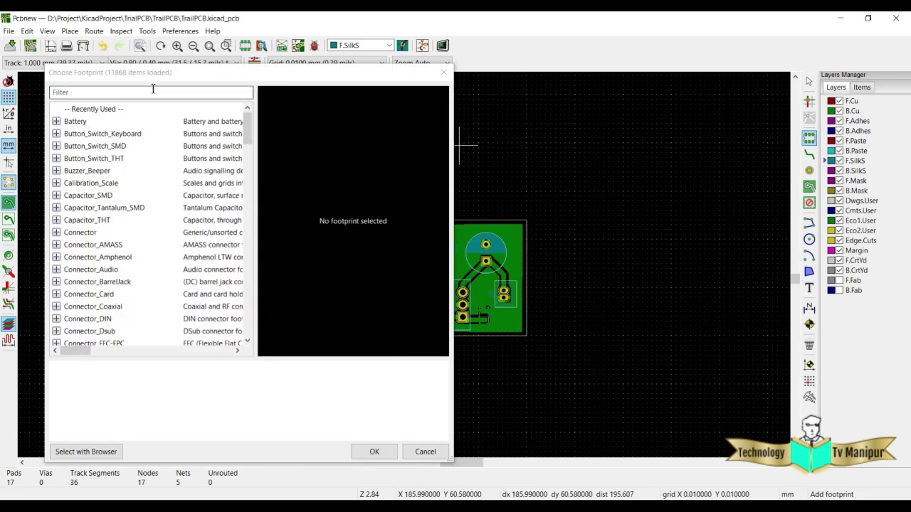
pyautogui.write('logo')
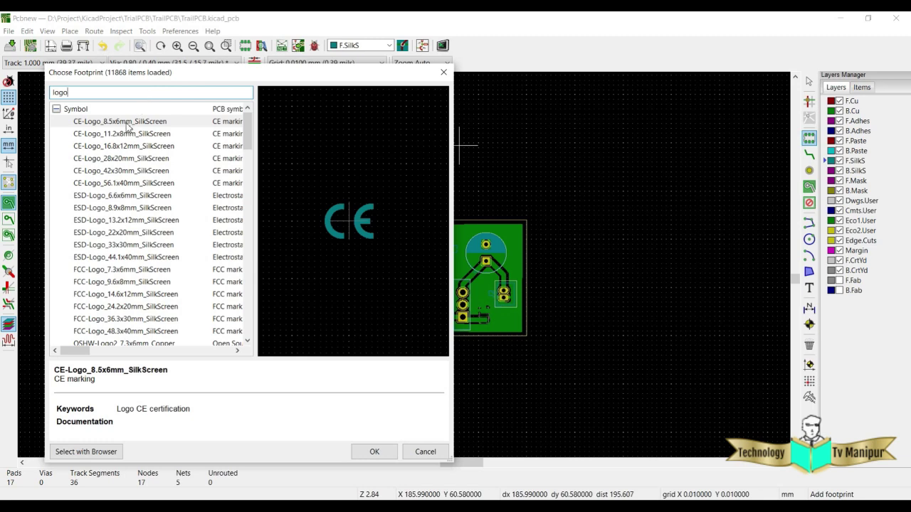
pyautogui.click(111, 208)
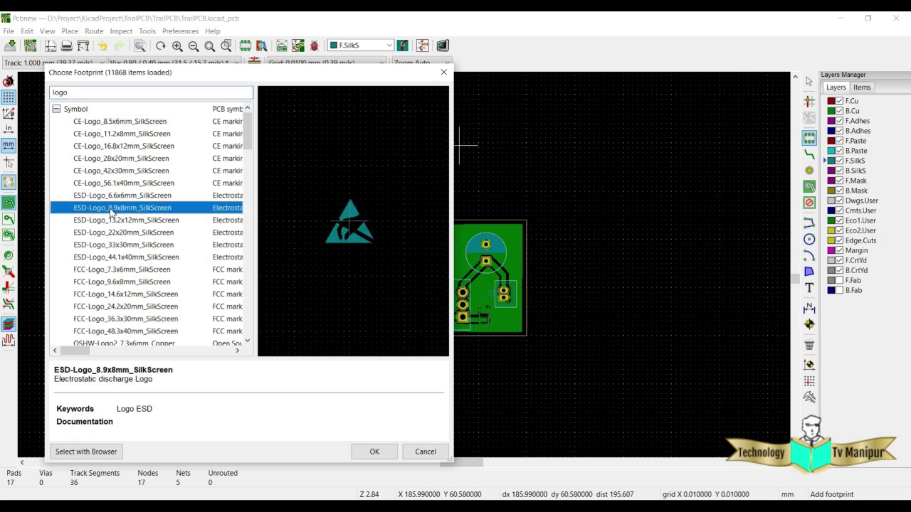
pyautogui.doubleClick(110, 208)
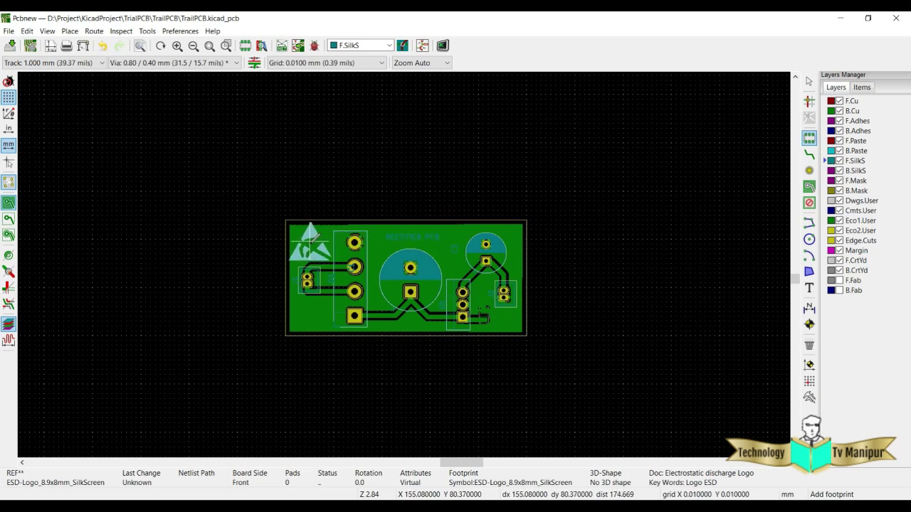
pyautogui.click(311, 236)
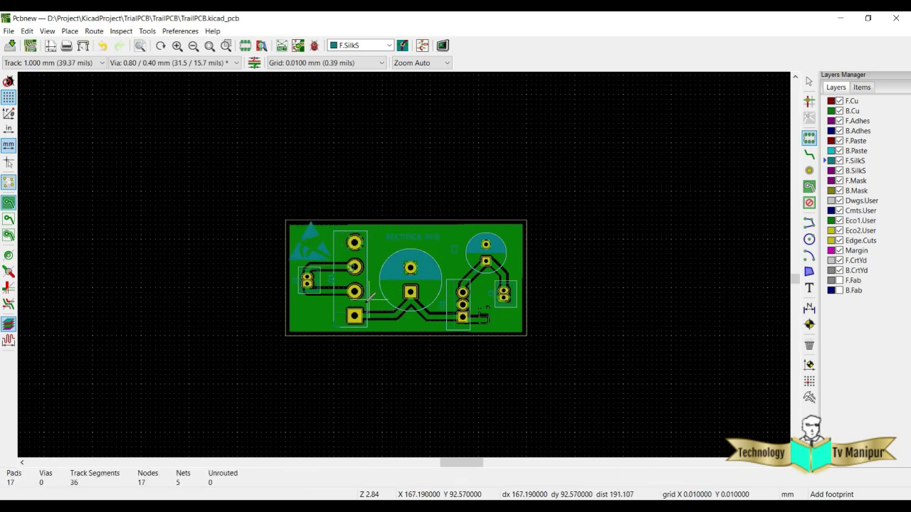
# Save the board and open the 3D Viewer, rotating the model to inspect the placed components.
pyautogui.click(10, 45)
pyautogui.click(47, 31)
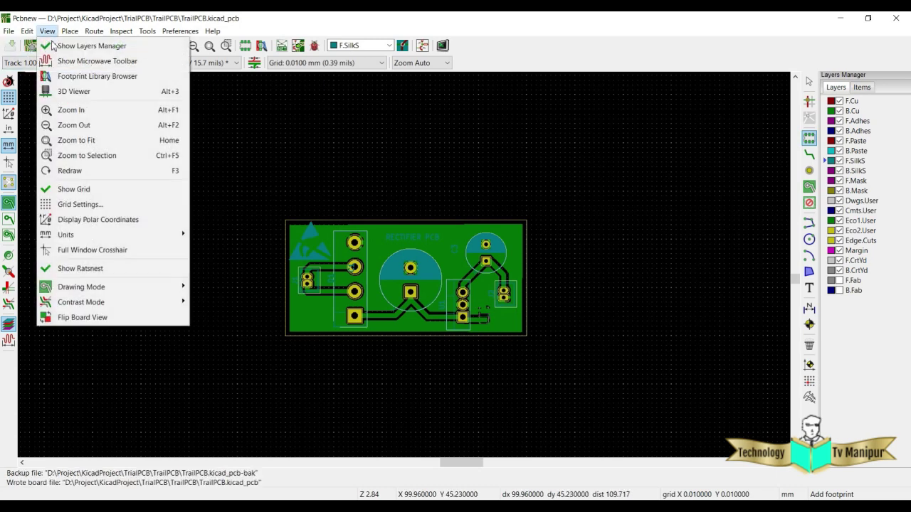
pyautogui.click(71, 90)
pyautogui.moveTo(365, 286); pyautogui.dragTo(446, 302)
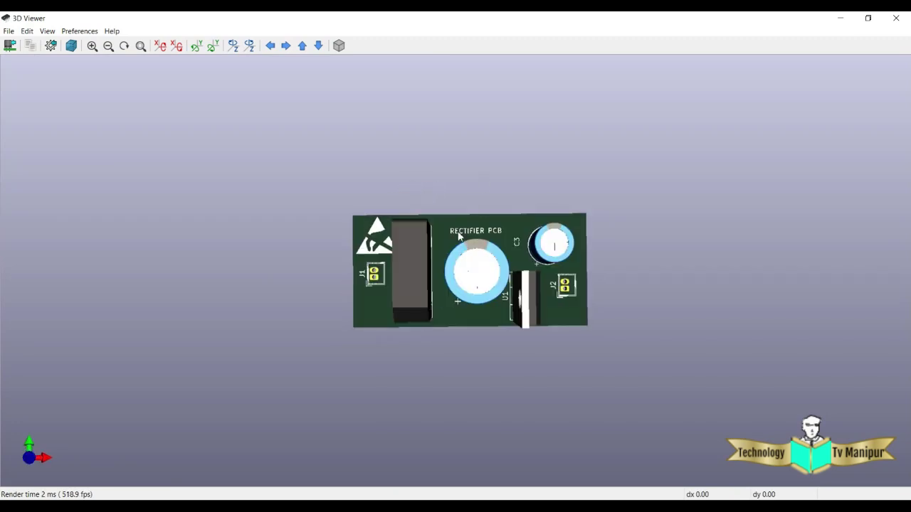
# Tilt the 3D board model to inspect the components at an angle and close the 3D Viewer.
pyautogui.moveTo(476, 346); pyautogui.dragTo(640, 285)
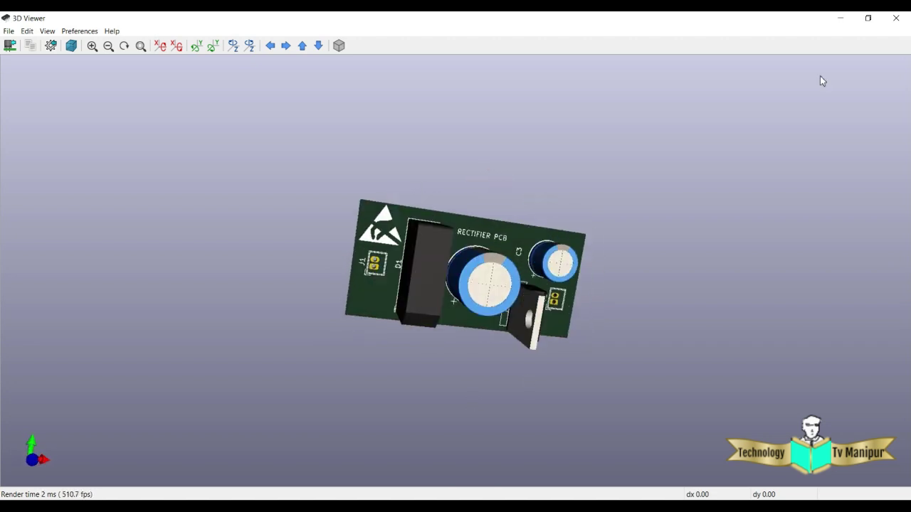
pyautogui.click(897, 18)
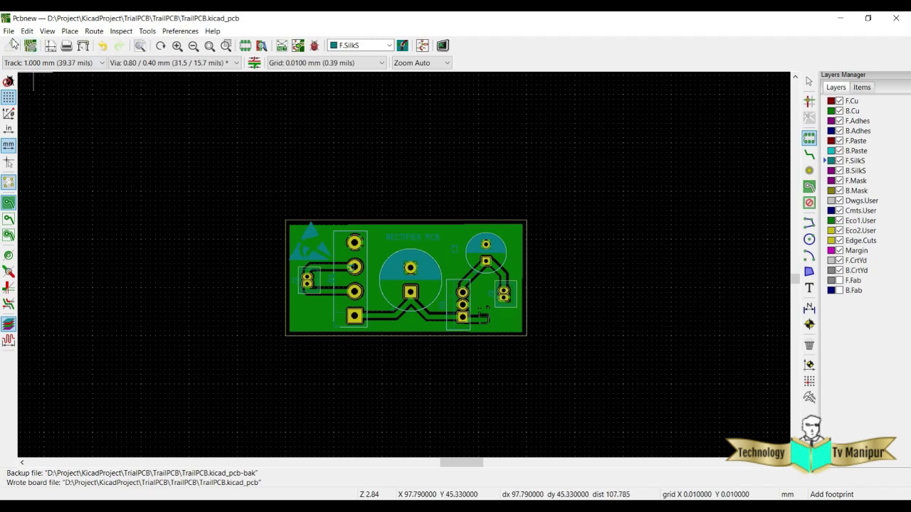
# Open the Gerber plot settings and exclude F.Cu, F.Paste and F.Mask from the included layers.
pyautogui.click(10, 32)
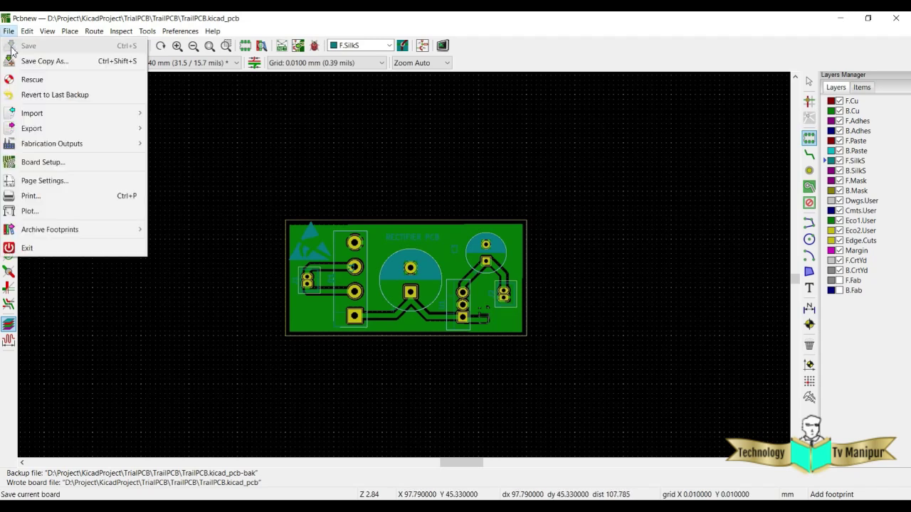
pyautogui.click(25, 210)
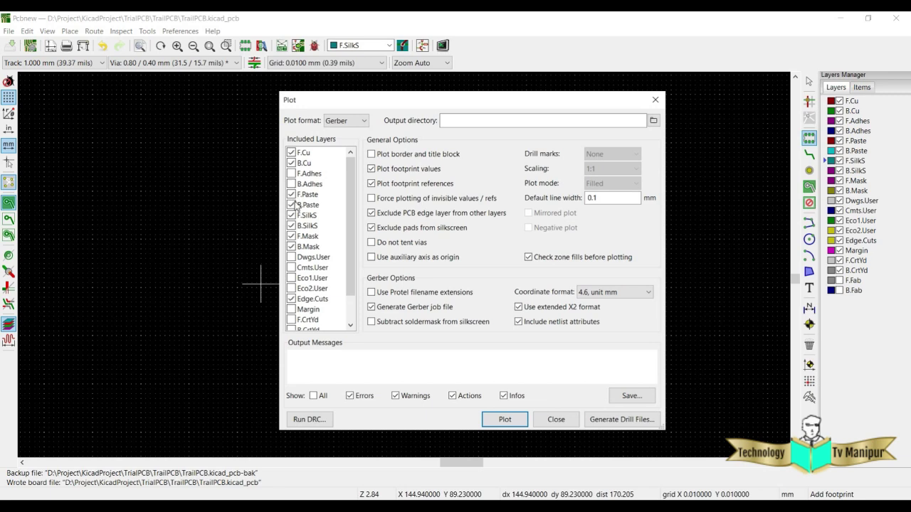
pyautogui.click(293, 153)
pyautogui.click(293, 237)
pyautogui.scroll(-2, 313, 283)
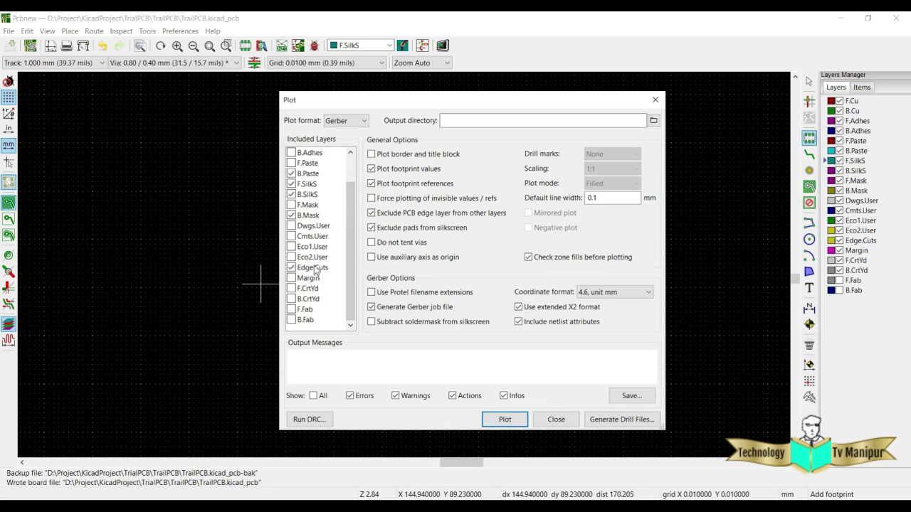
# Run a design rule check with the default minimum sizes from the plot settings and close the check.
pyautogui.click(307, 421)
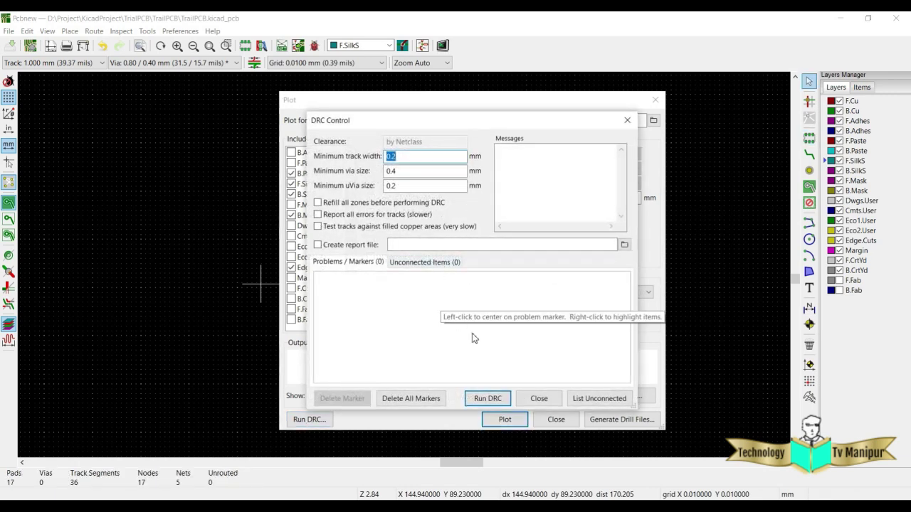
pyautogui.click(490, 399)
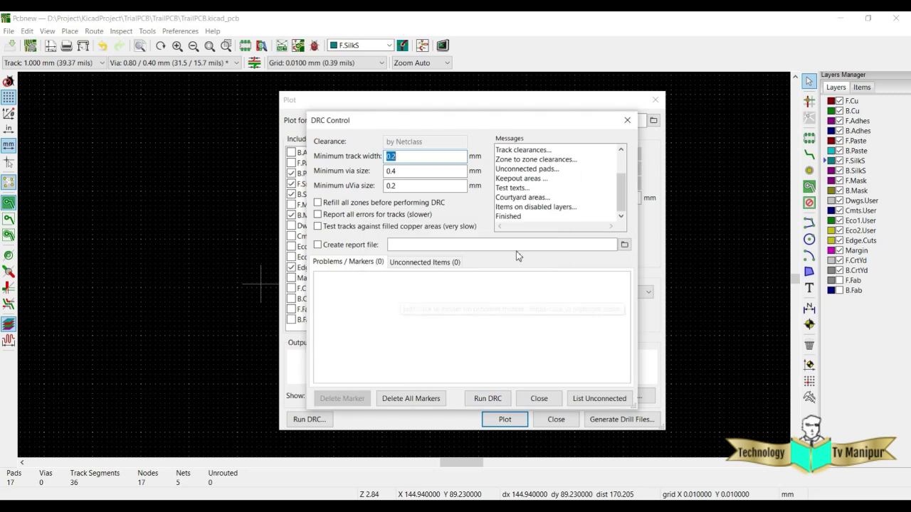
pyautogui.click(539, 398)
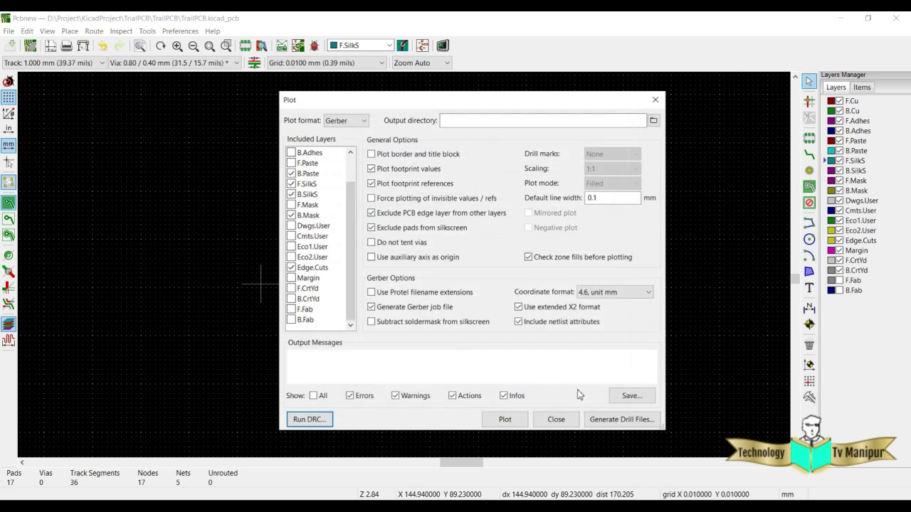
# Create a "TrialPCB GERBER" folder as the output directory with a relative path, and plot the Gerber files into it.
pyautogui.click(654, 121)
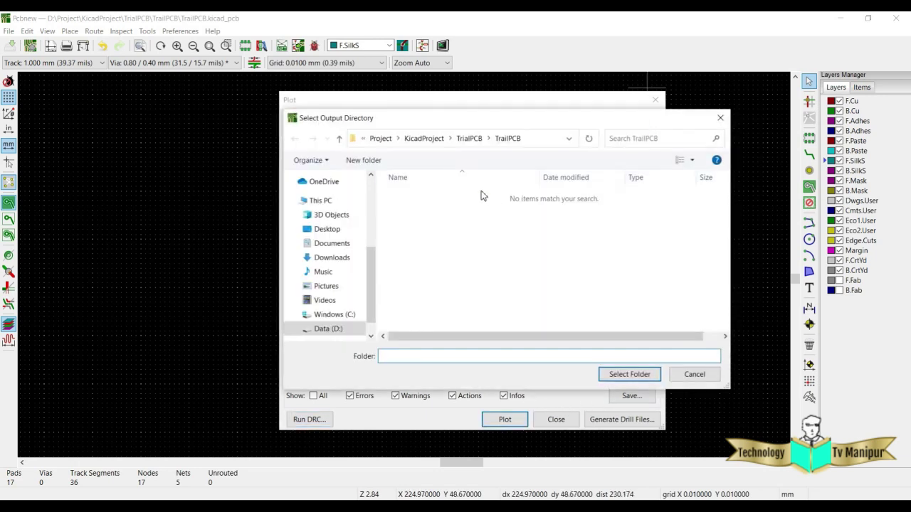
pyautogui.click(364, 161)
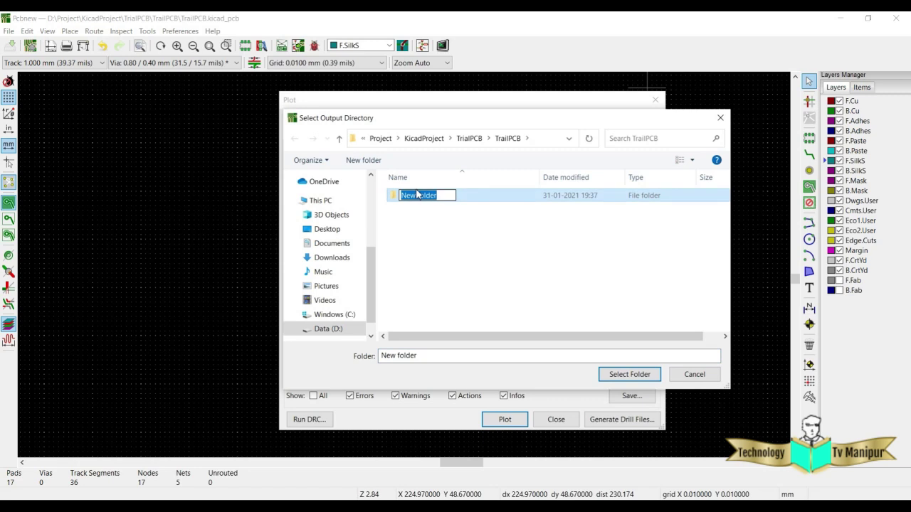
pyautogui.write('Tr')
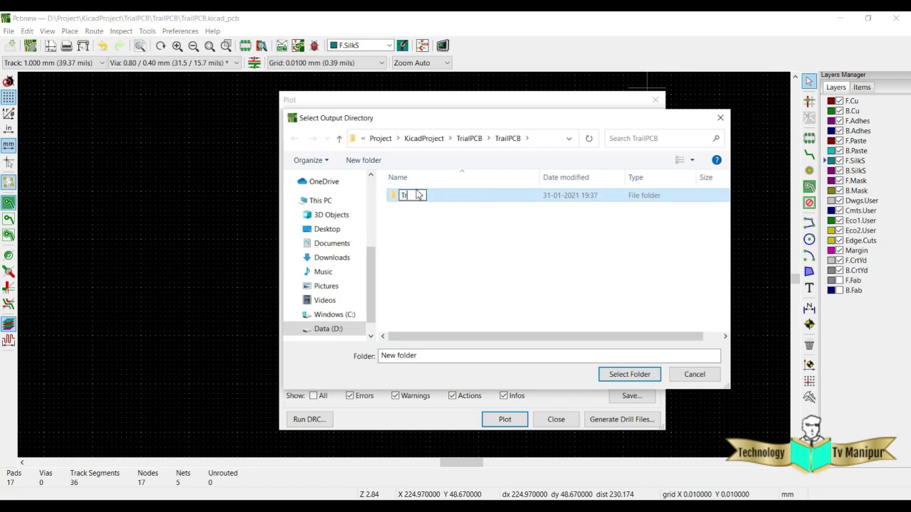
pyautogui.write('ialPCB GERBER')
pyautogui.press('Return')
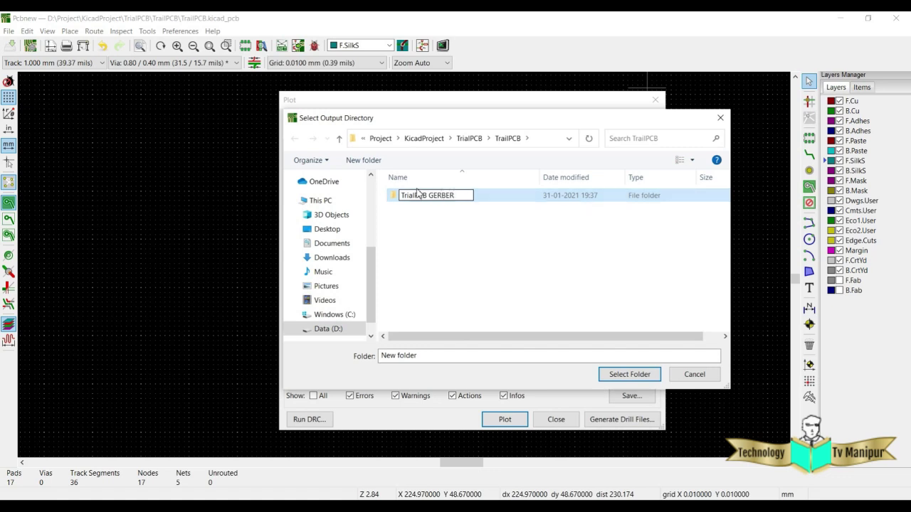
pyautogui.doubleClick(420, 197)
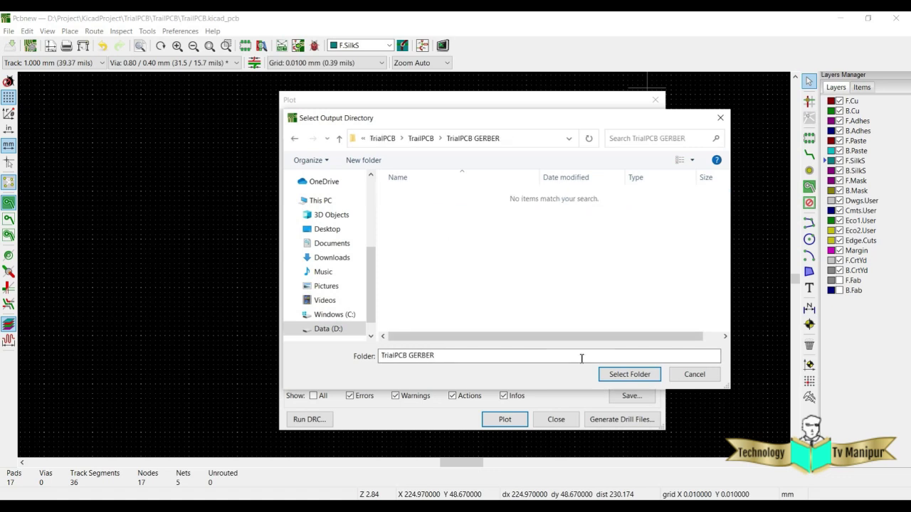
pyautogui.click(630, 374)
pyautogui.click(502, 273)
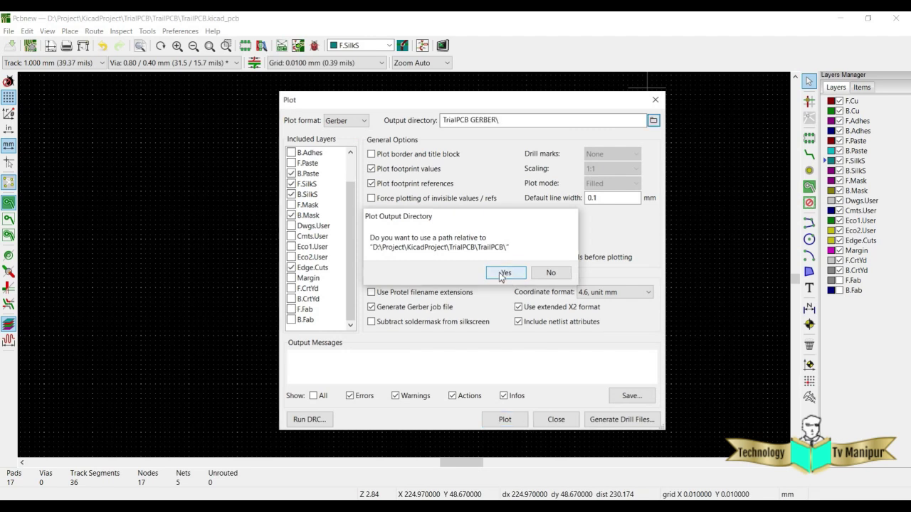
pyautogui.click(513, 420)
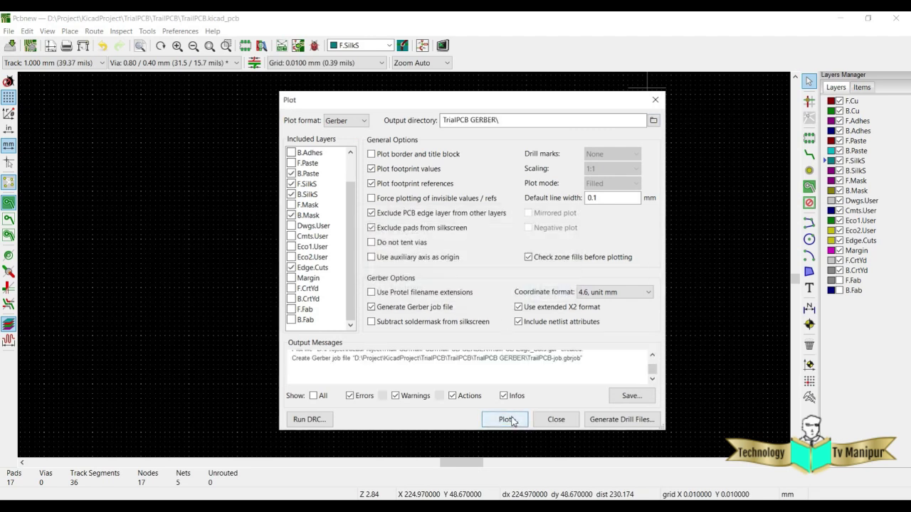
# Generate the Excellon drill files and PostScript drill maps in the TrialPCB GERBER folder, and close both output dialogs.
pyautogui.click(589, 420)
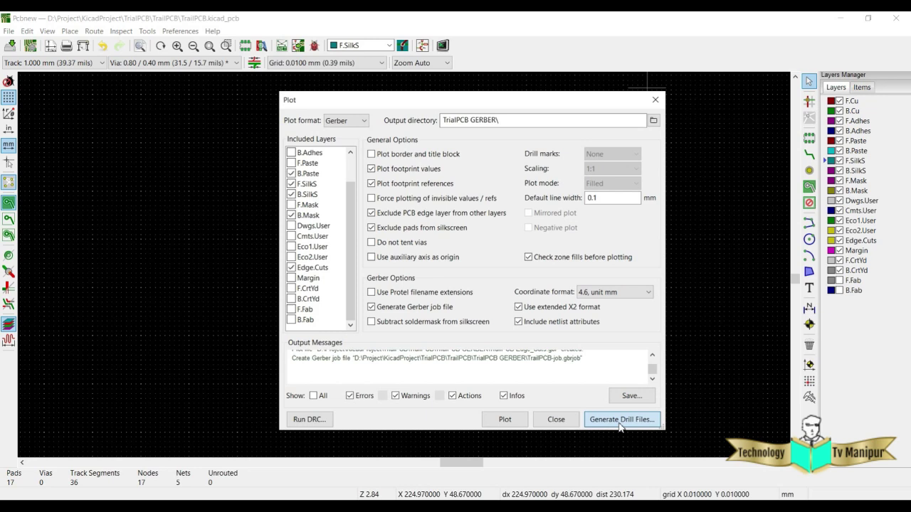
pyautogui.click(530, 430)
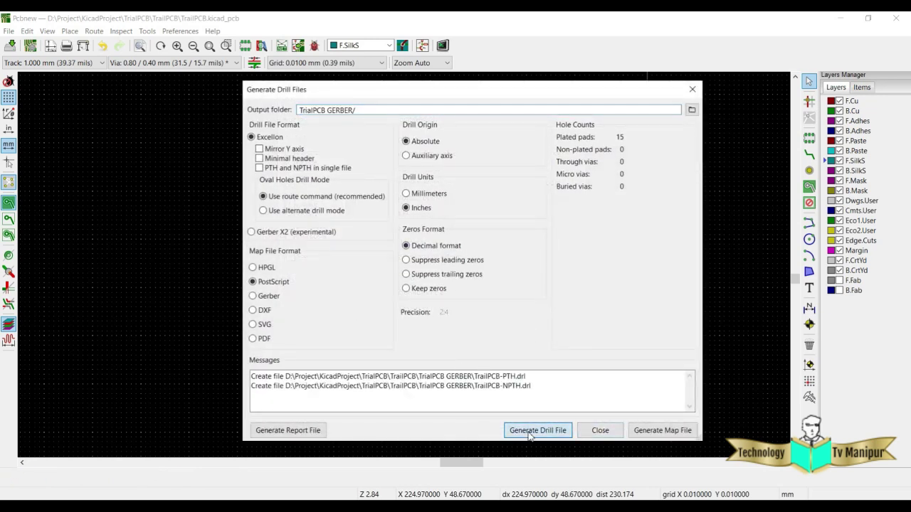
pyautogui.click(662, 436)
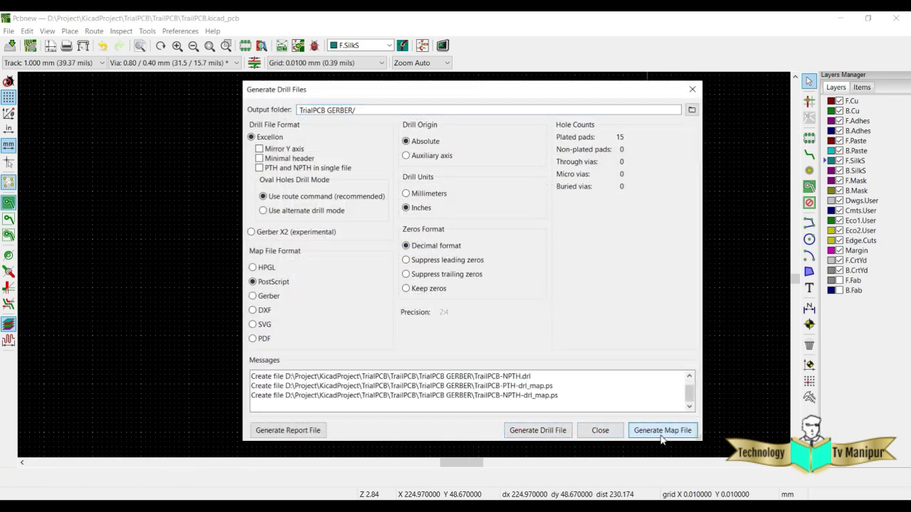
pyautogui.click(600, 430)
pyautogui.click(555, 420)
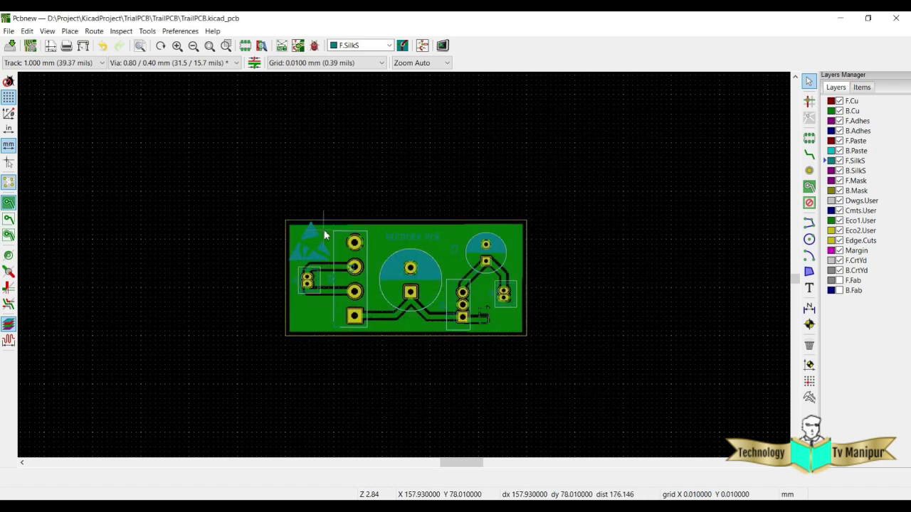
# Save the board and close the PCB editor.
pyautogui.click(10, 45)
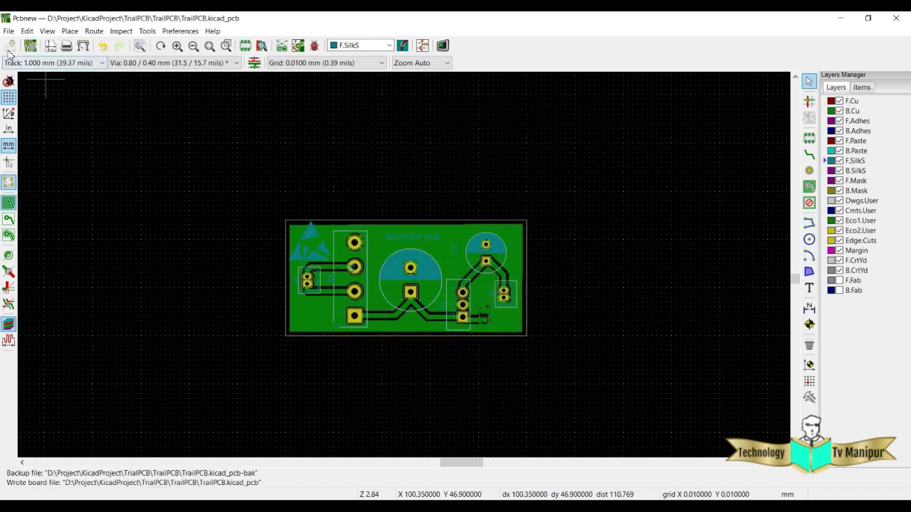
pyautogui.click(899, 18)
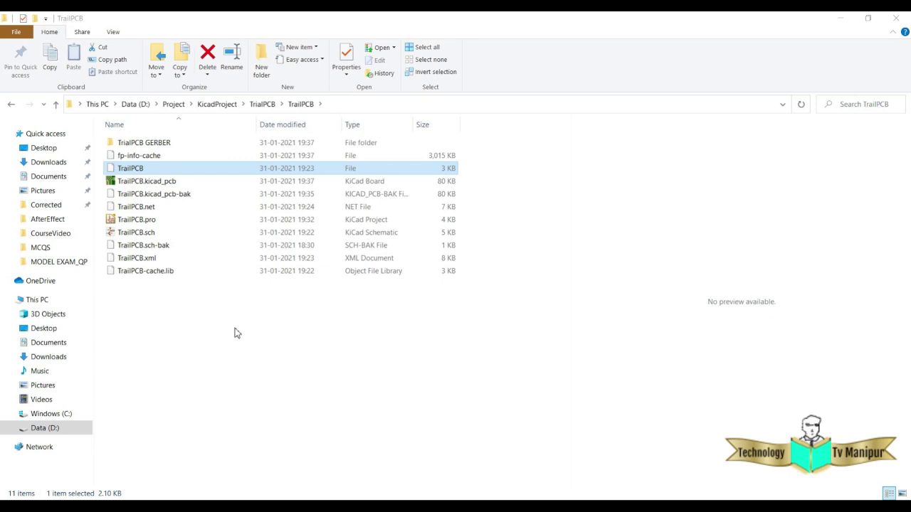
# Open the TrialPCB GERBER folder in File Explorer and select all the generated files to review them.
pyautogui.doubleClick(147, 146)
pyautogui.moveTo(176, 287); pyautogui.dragTo(122, 146)
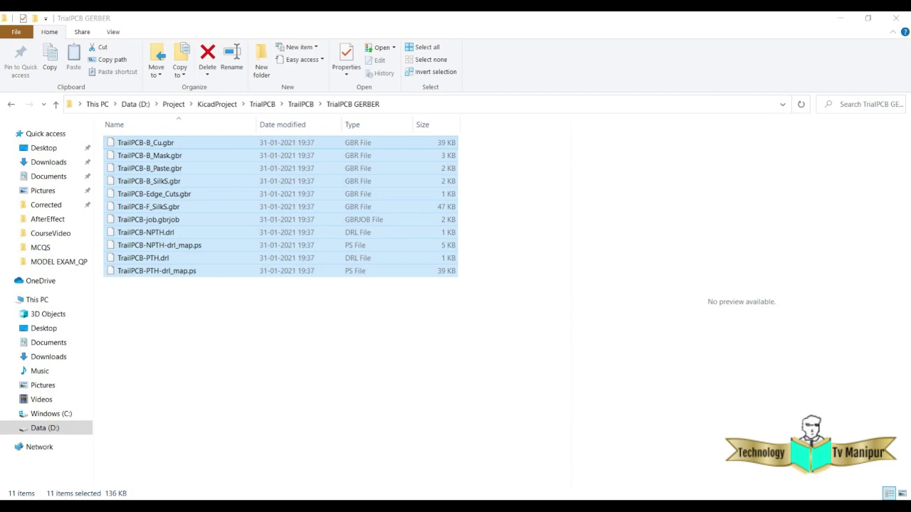
# Switch to the KiCad project manager, launch GerbView and load the project's Gerber job file.
pyautogui.click(626, 473)
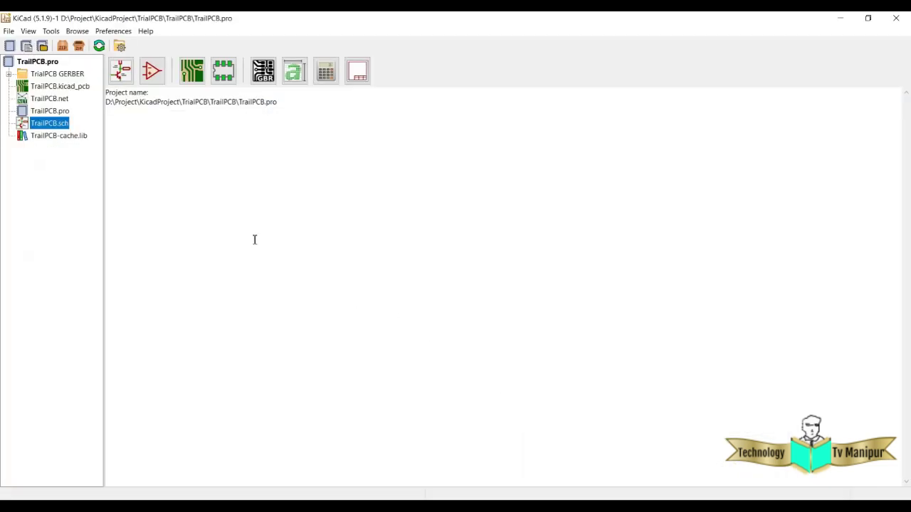
pyautogui.click(265, 71)
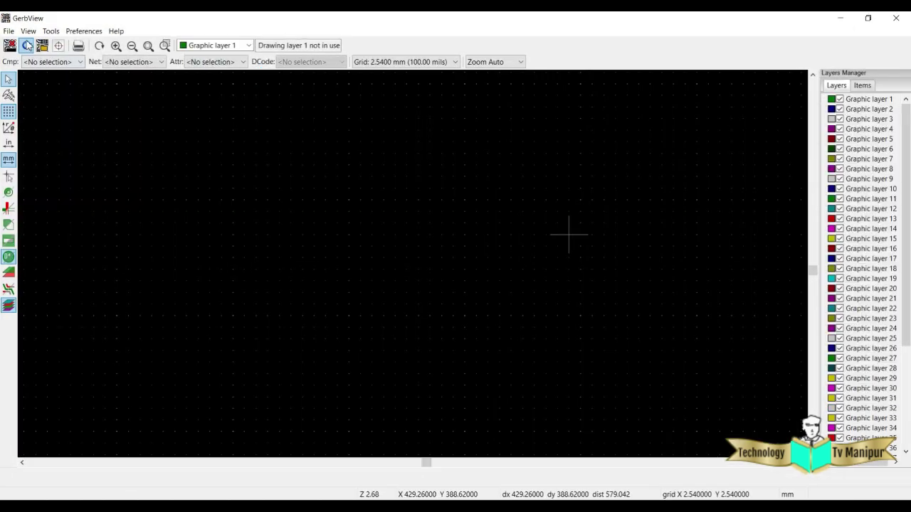
pyautogui.click(8, 30)
pyautogui.click(37, 80)
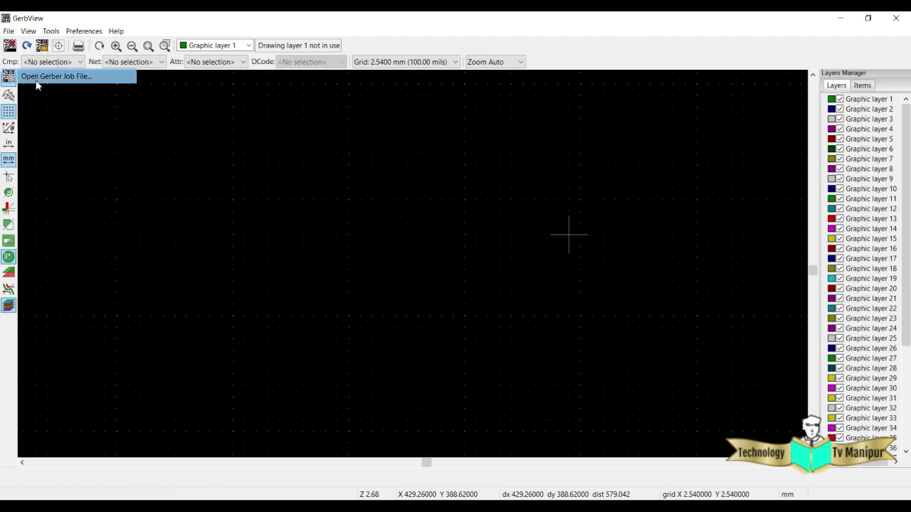
pyautogui.doubleClick(153, 129)
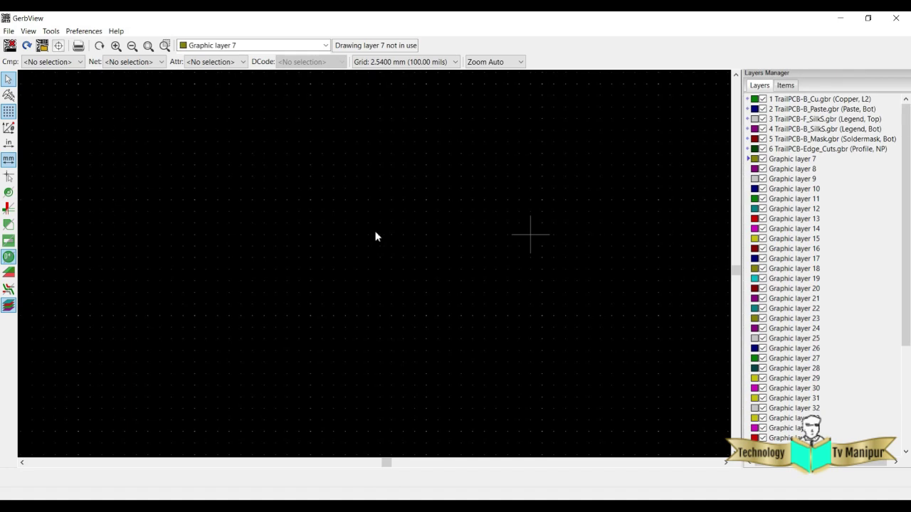
# Hide the six loaded Gerber layers one by one, from F_SilkS to Edge_Cuts, to examine what each contains.
pyautogui.scroll(-2, 376, 269)
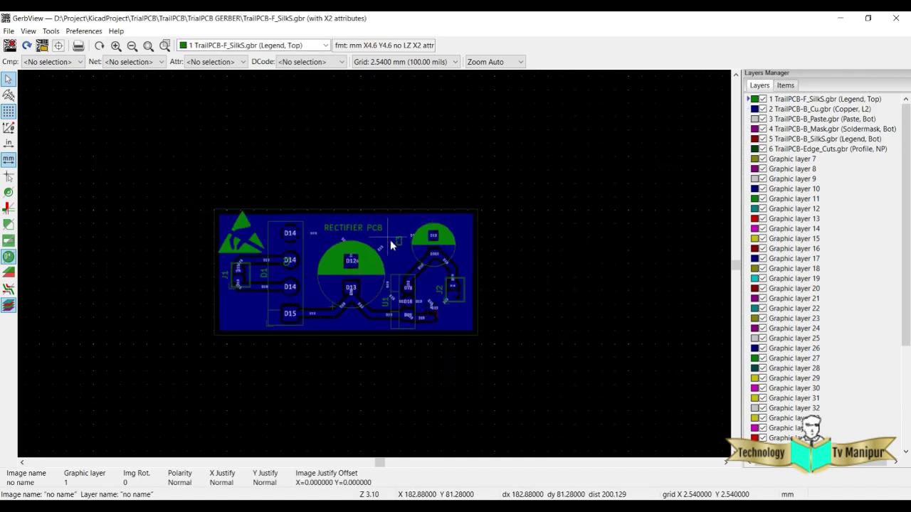
pyautogui.scroll(-2, 391, 244)
pyautogui.scroll(4, 374, 264)
pyautogui.scroll(-1, 375, 269)
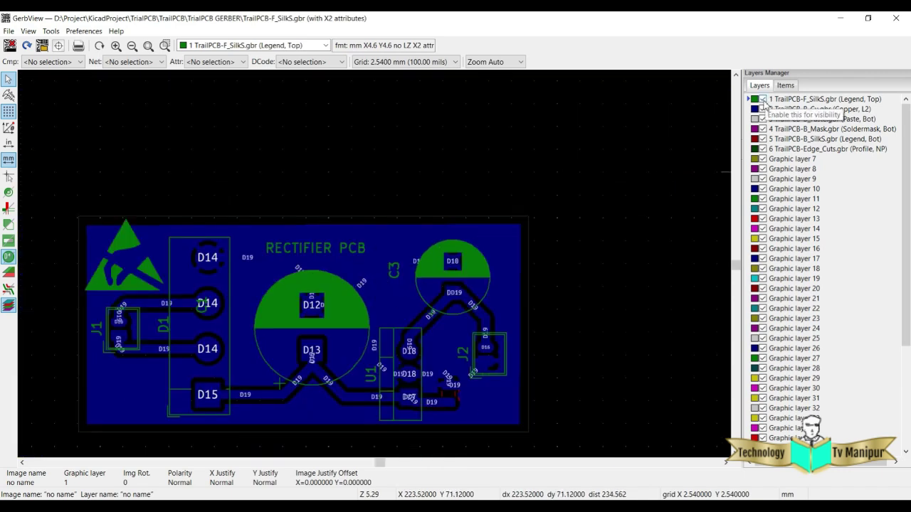
pyautogui.click(763, 100)
pyautogui.click(763, 110)
pyautogui.click(763, 119)
pyautogui.click(763, 129)
pyautogui.click(763, 139)
pyautogui.click(763, 149)
# Show the six Gerber layers again one by one, from Edge_Cuts back to F_SilkS, to check each layer.
pyautogui.click(763, 148)
pyautogui.click(763, 138)
pyautogui.click(763, 129)
pyautogui.click(763, 119)
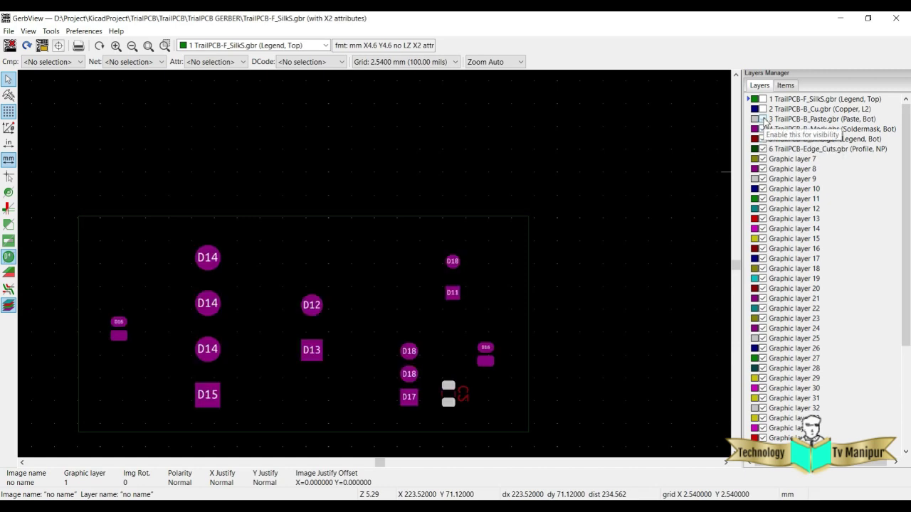
pyautogui.click(763, 109)
pyautogui.click(763, 99)
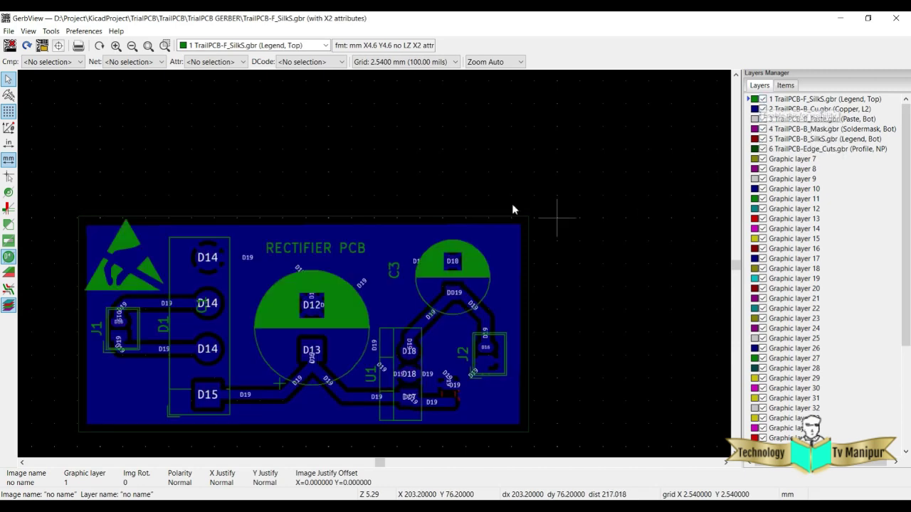